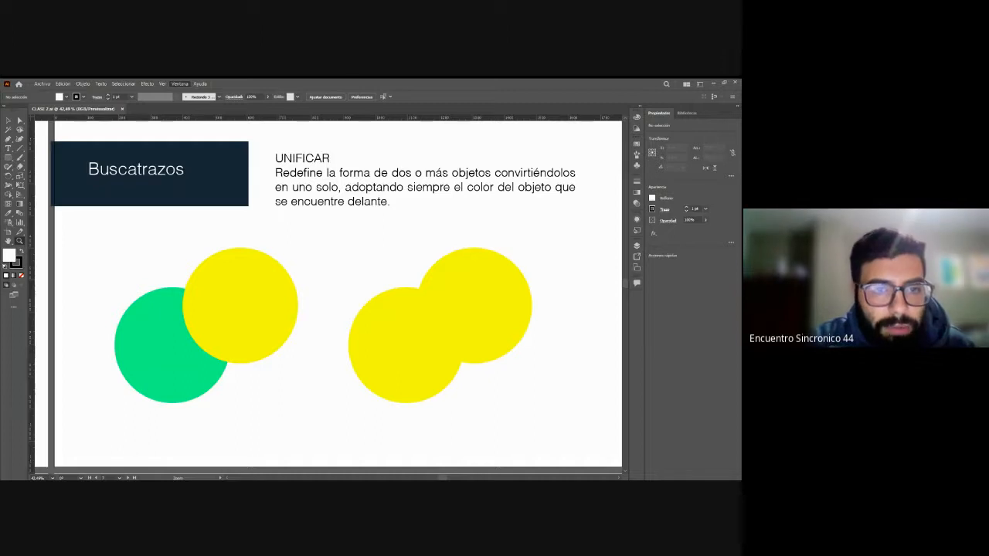
# Step: Dock the Pathfinder (Buscatrazos) panel in the collapsed panel strip, close the floating Transform and Align group, and expand Pathfinder
pyautogui.hotkey('shift', 'ctrl', 'F9')
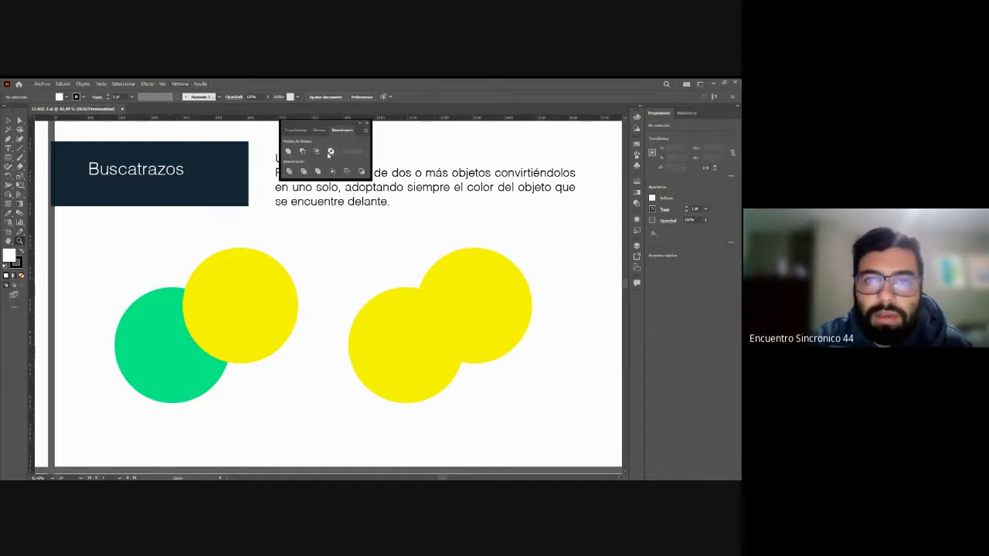
pyautogui.moveTo(340, 129); pyautogui.dragTo(473, 191)
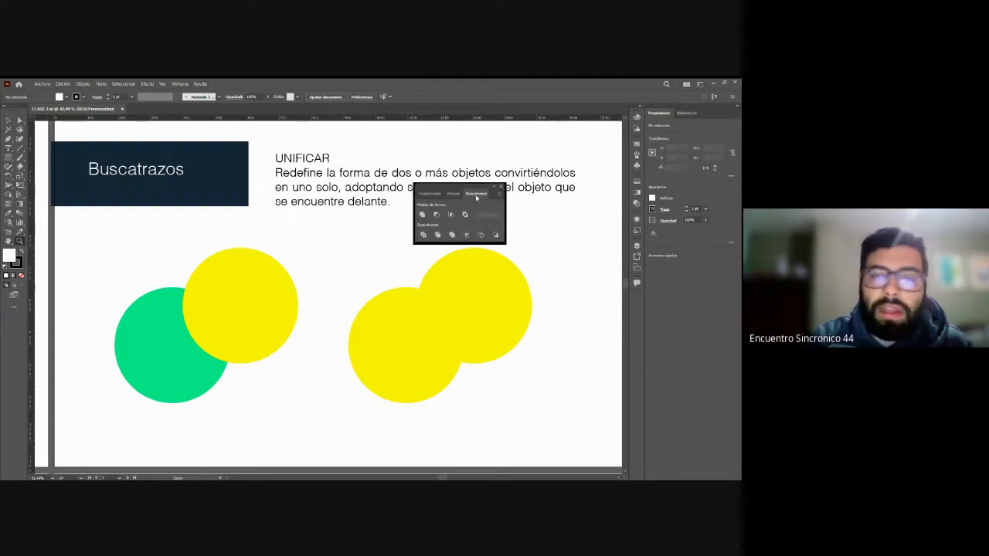
pyautogui.moveTo(476, 193); pyautogui.dragTo(641, 320)
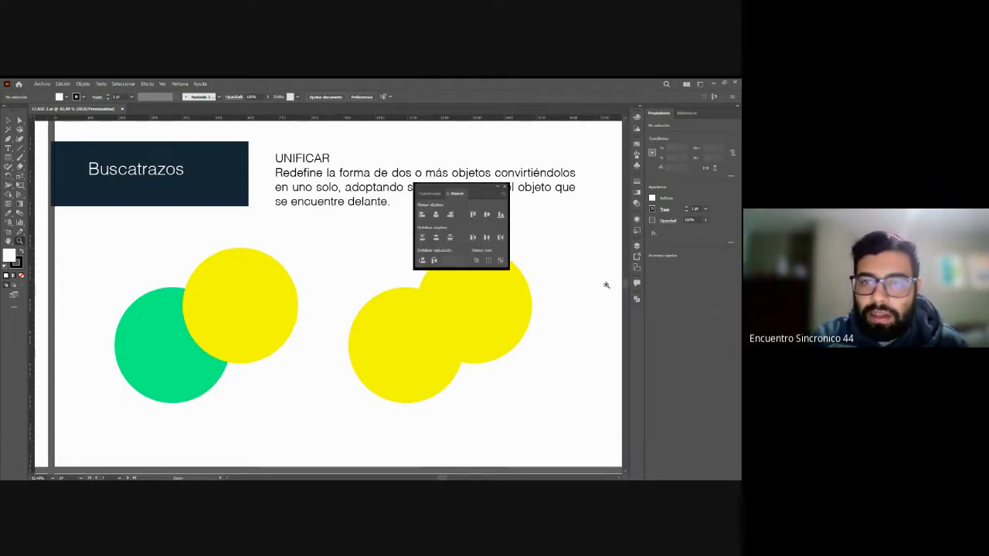
pyautogui.click(503, 189)
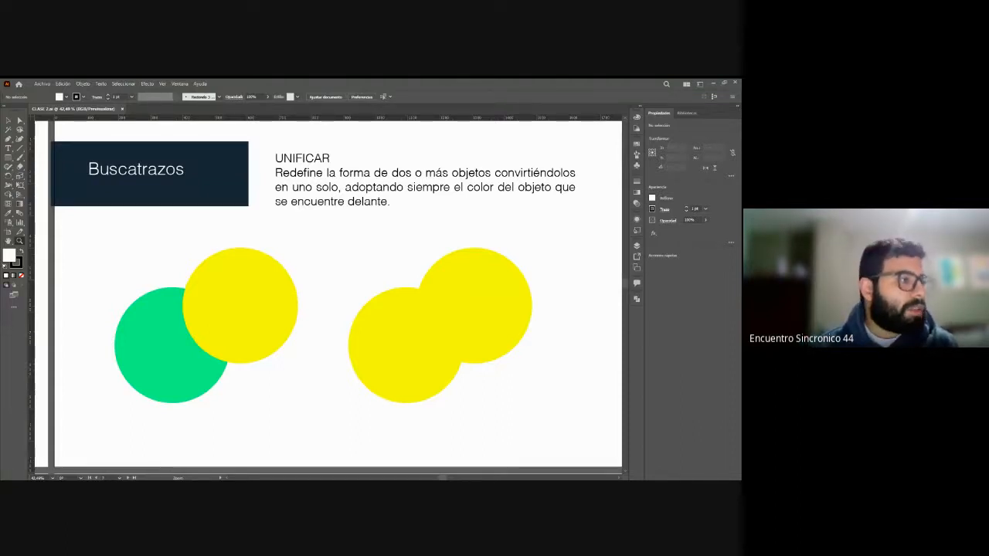
pyautogui.click(637, 299)
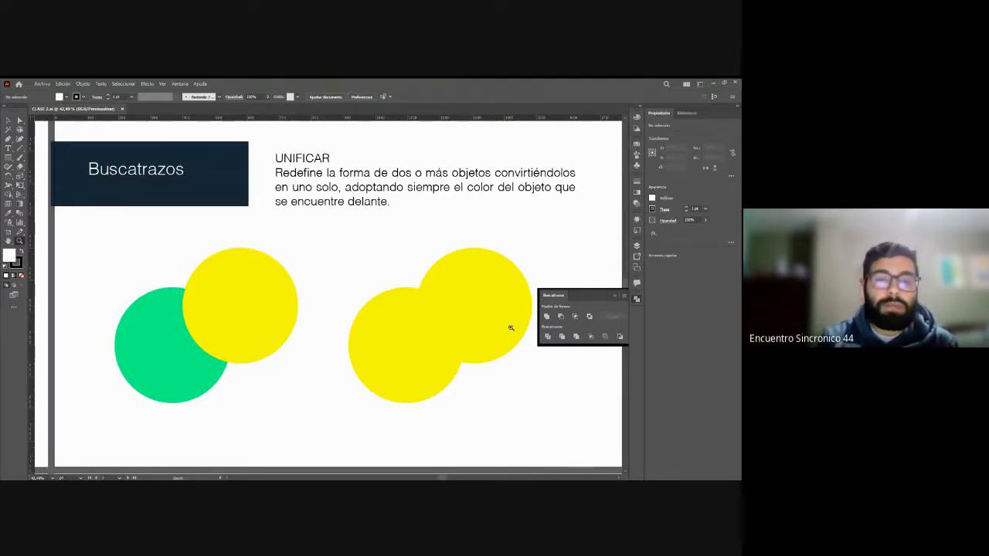
# Step: Collapse Pathfinder and examine the stacking order of the overlapping green and yellow circles by selecting each one individually
pyautogui.click(9, 120)
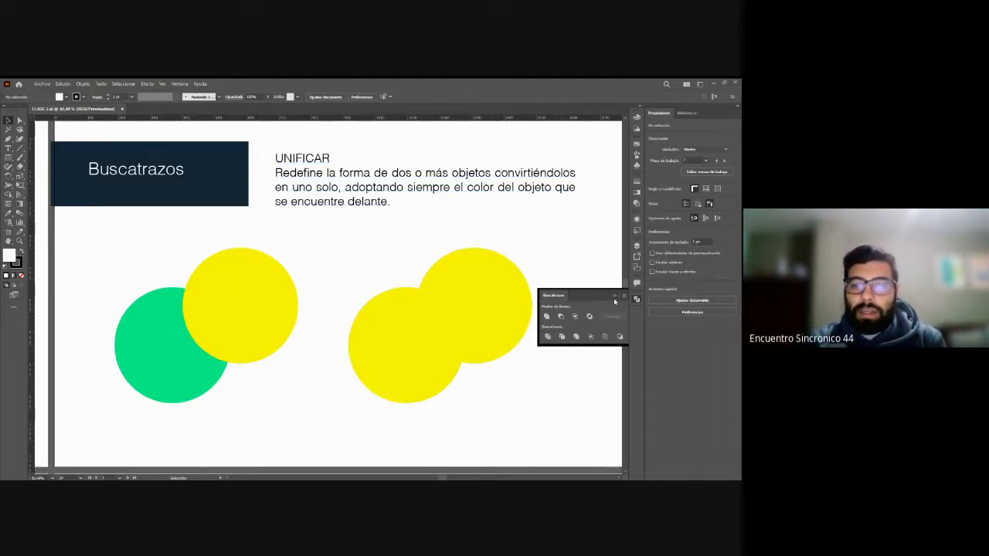
pyautogui.click(615, 298)
pyautogui.scroll(-1, 355, 309)
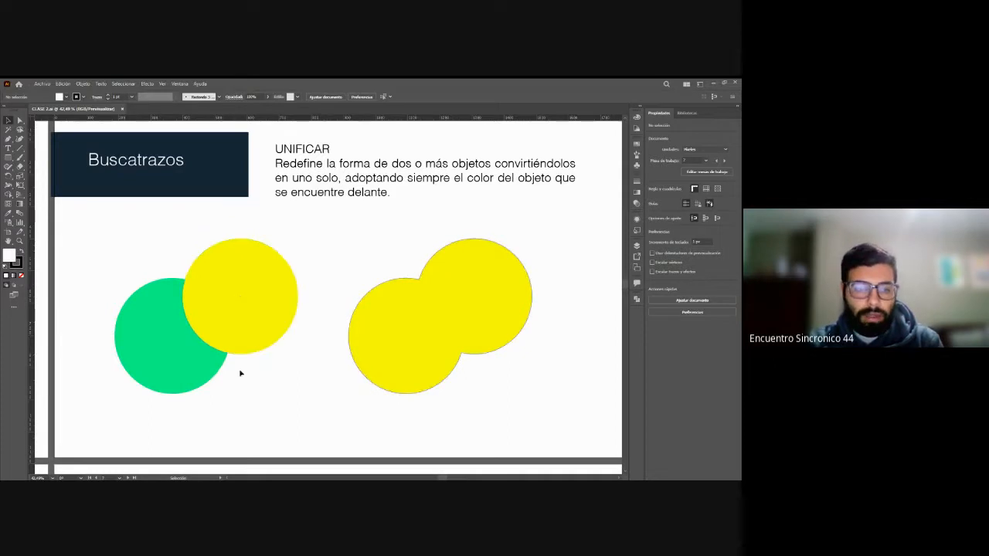
pyautogui.click(191, 327)
pyautogui.click(177, 347)
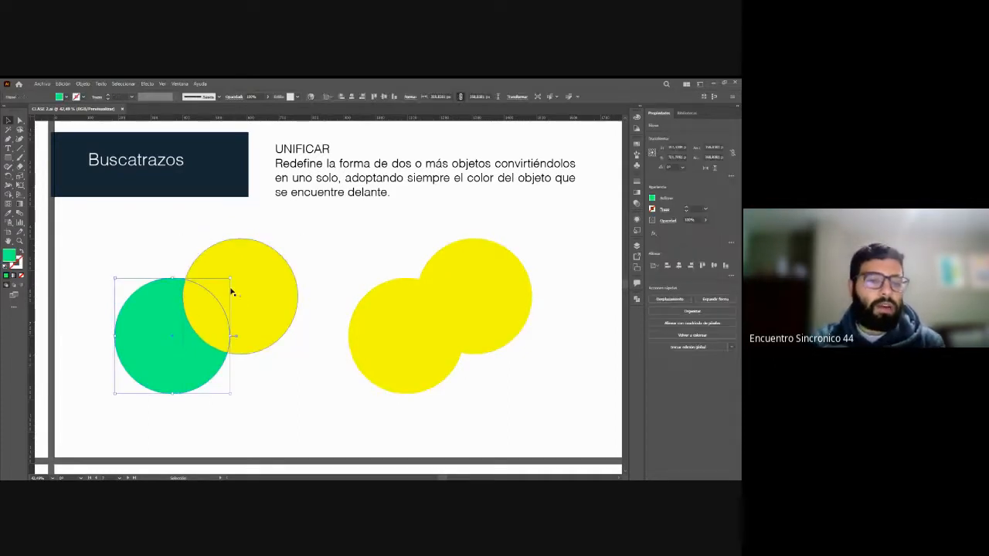
pyautogui.click(236, 289)
pyautogui.click(182, 327)
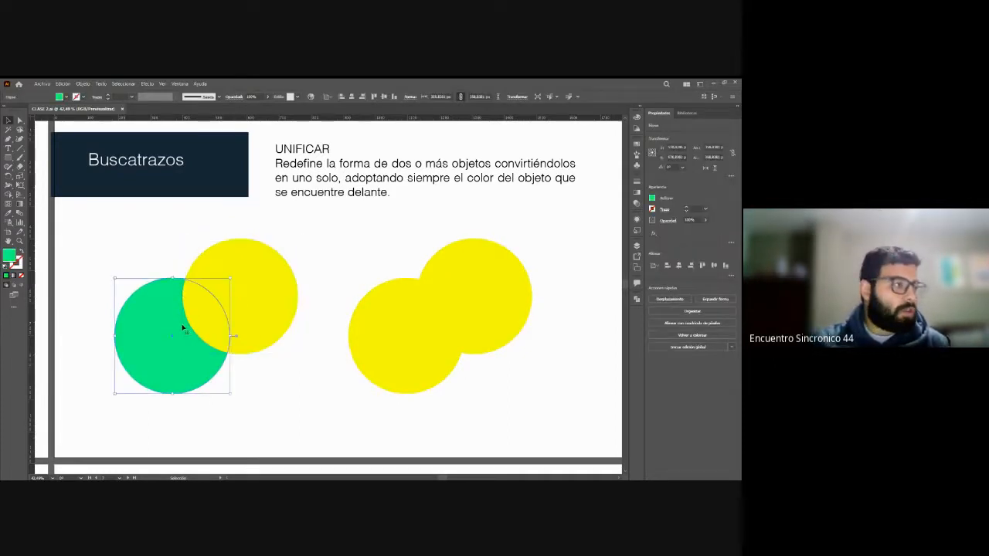
pyautogui.click(269, 297)
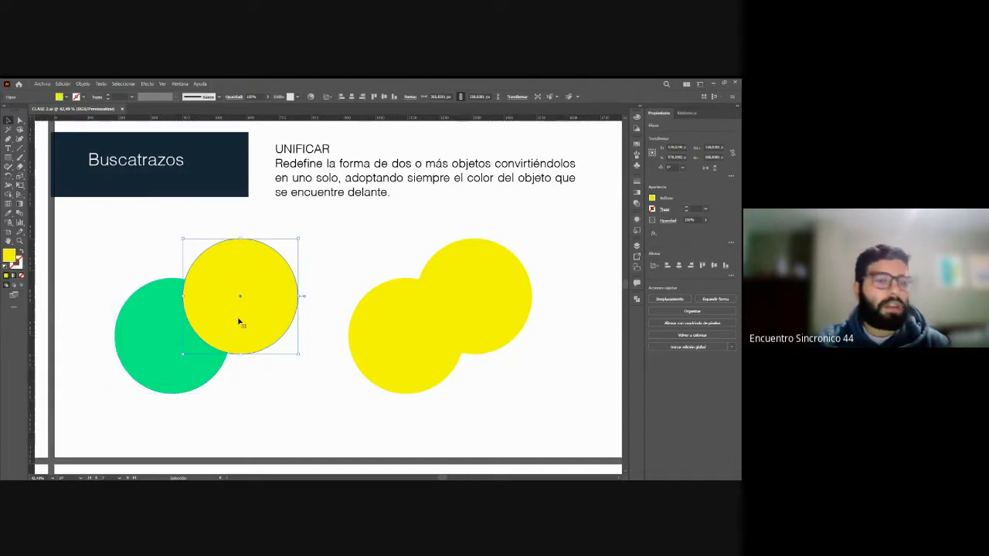
pyautogui.click(170, 333)
pyautogui.click(265, 295)
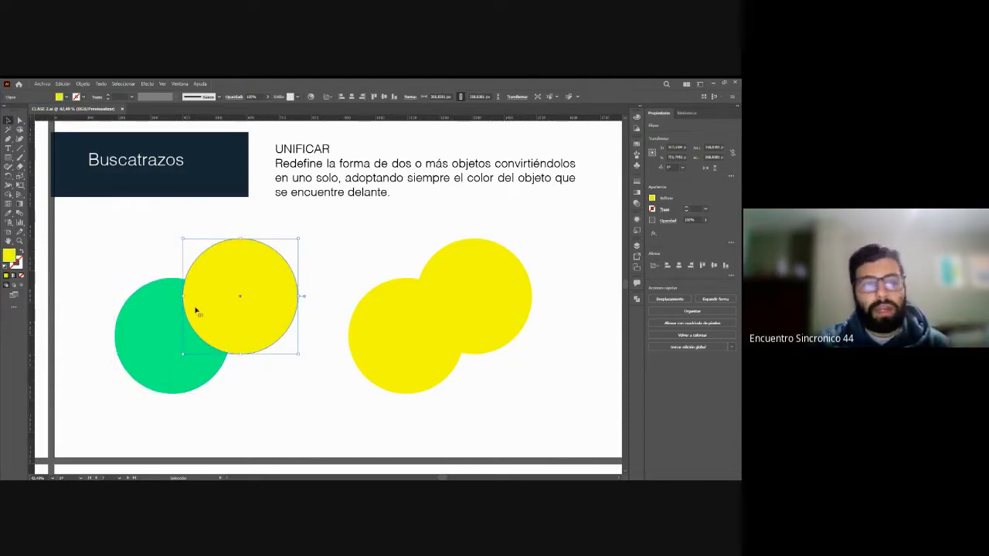
pyautogui.click(149, 337)
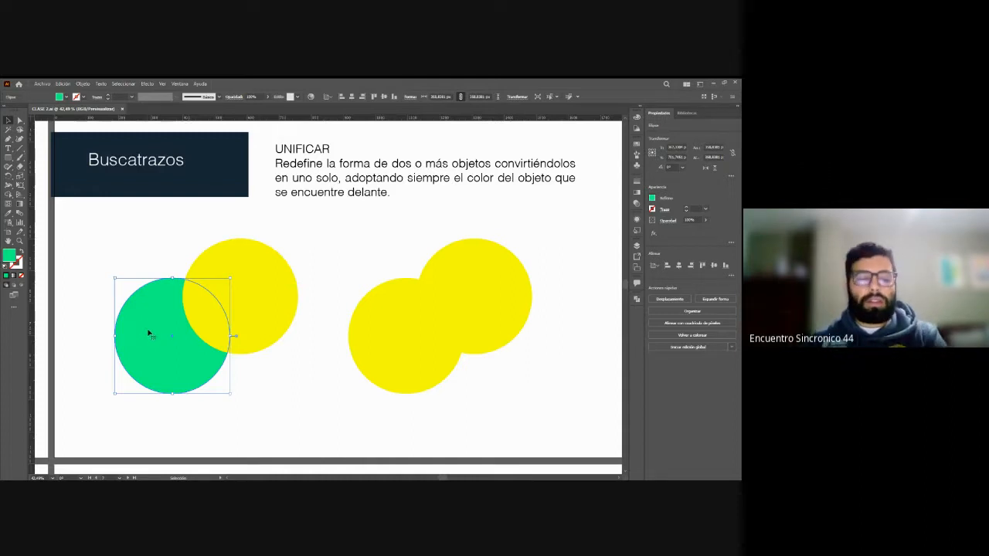
pyautogui.click(299, 316)
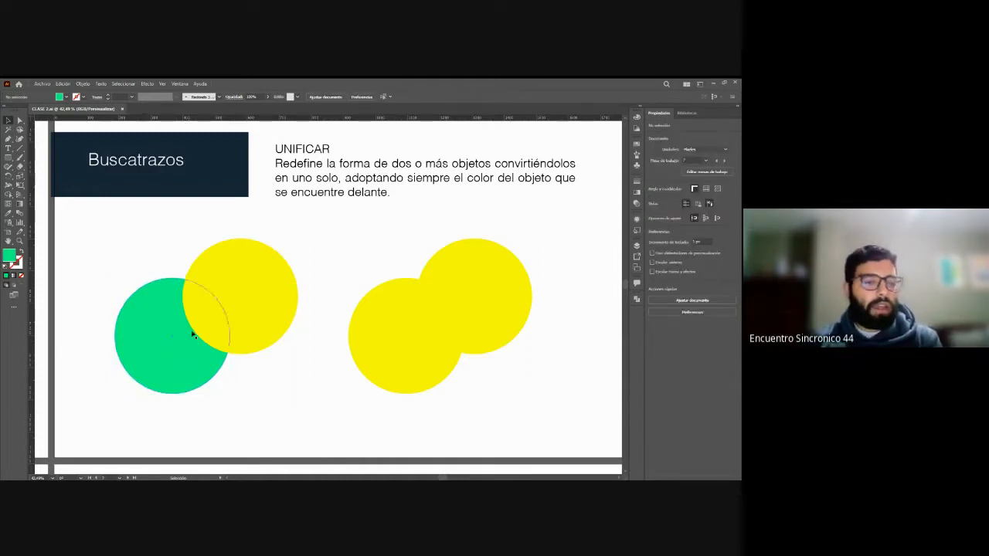
# Step: Select both overlapping circles in the UNIFICAR example and merge them with the Pathfinder Unify (Unificar) shape mode
pyautogui.moveTo(169, 235); pyautogui.dragTo(260, 397)
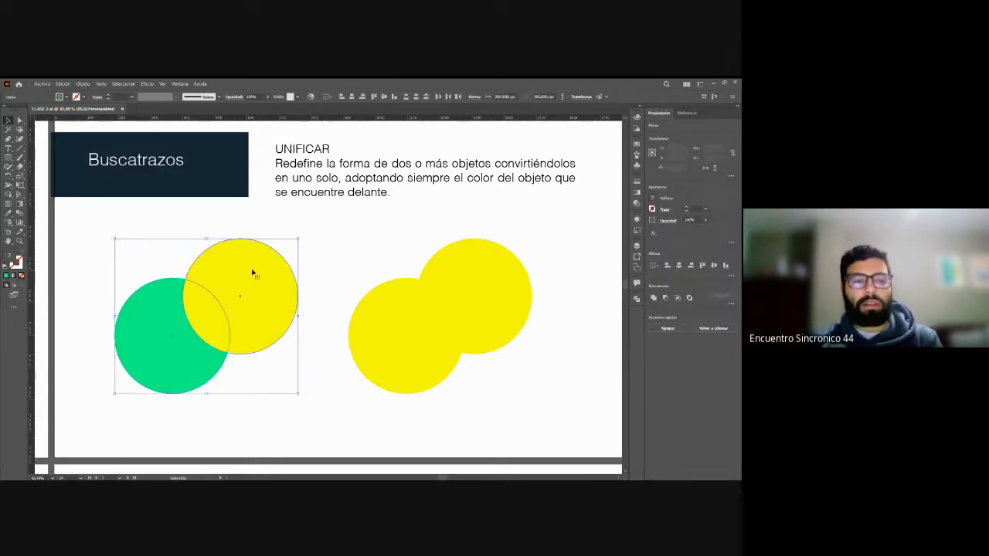
pyautogui.click(143, 262)
pyautogui.moveTo(142, 261); pyautogui.dragTo(280, 411)
pyautogui.click(132, 218)
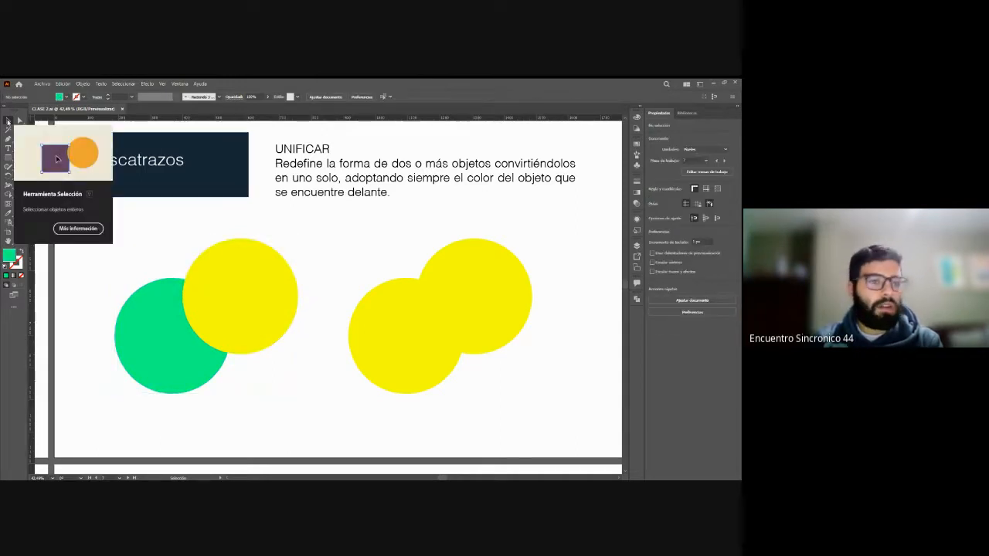
pyautogui.click(8, 122)
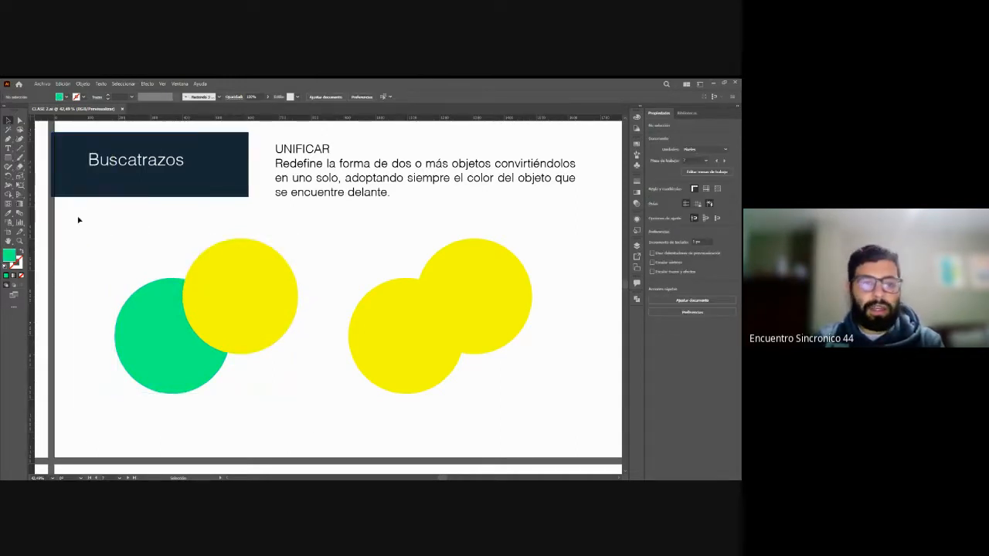
pyautogui.hotkey('ctrl', 'a')
pyautogui.click(265, 433)
pyautogui.moveTo(261, 410); pyautogui.dragTo(194, 342)
pyautogui.click(637, 300)
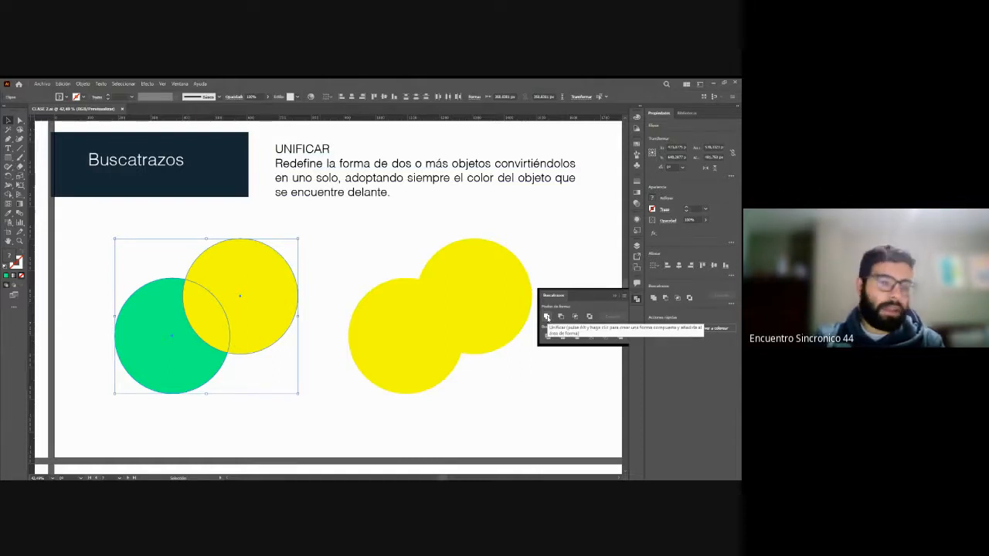
pyautogui.click(547, 317)
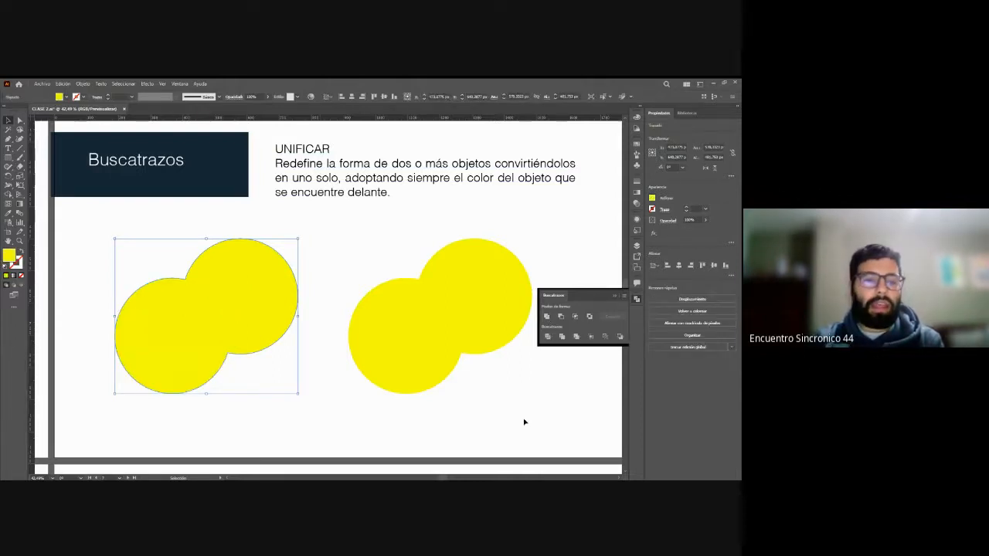
# Step: Select the united yellow shape with Direct Selection and move it slightly up and to the right as one piece
pyautogui.click(333, 257)
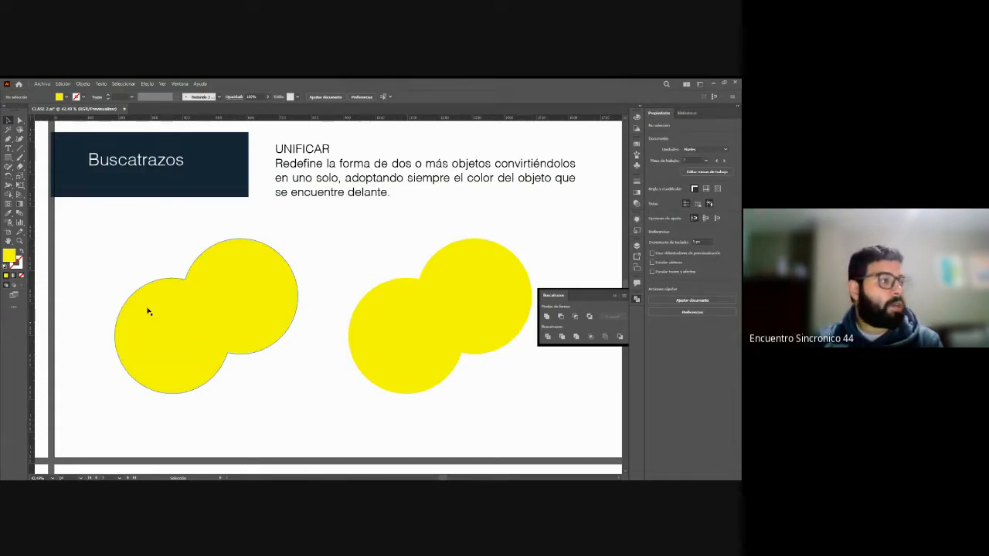
pyautogui.press('a')
pyautogui.click(260, 294)
pyautogui.click(260, 295)
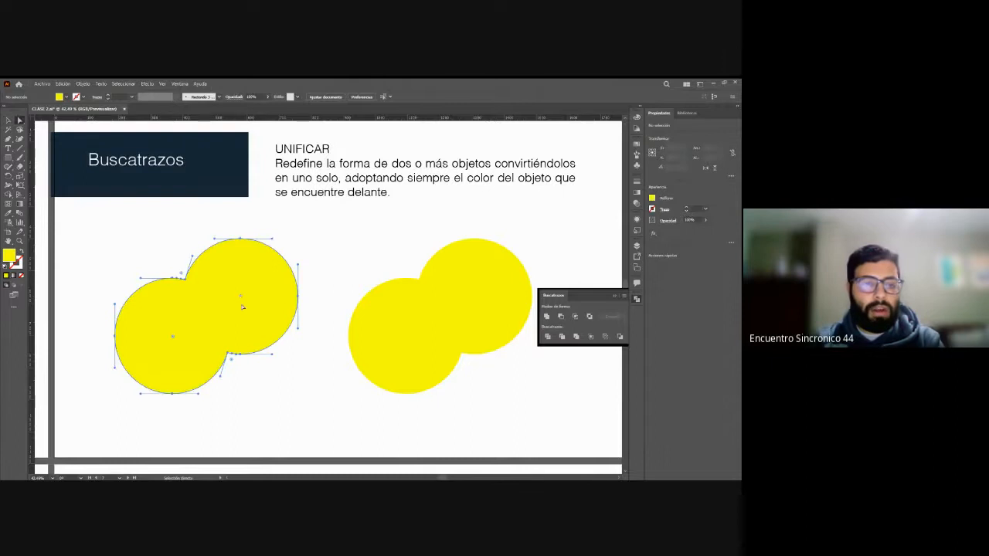
pyautogui.press('v')
pyautogui.moveTo(261, 232); pyautogui.dragTo(271, 294)
pyautogui.click(332, 257)
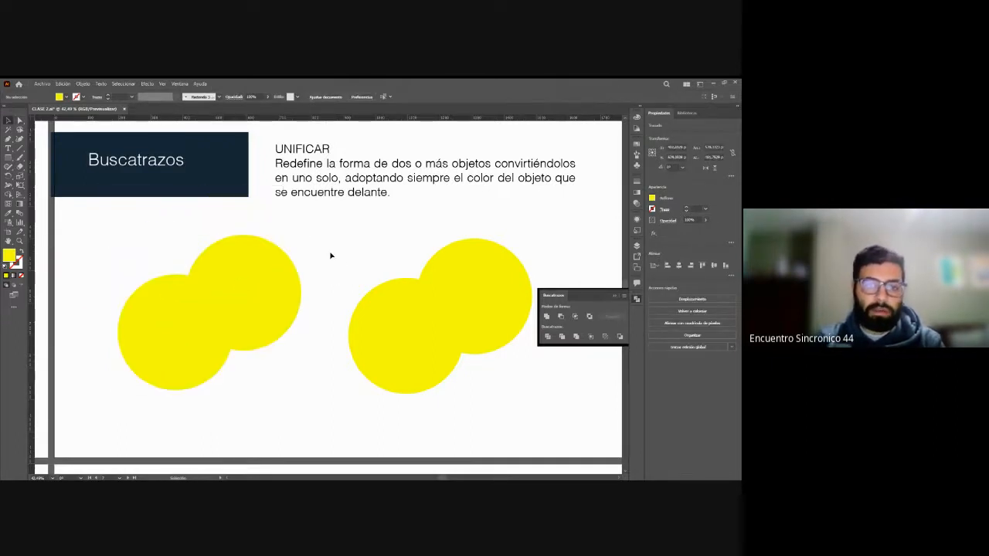
pyautogui.click(255, 269)
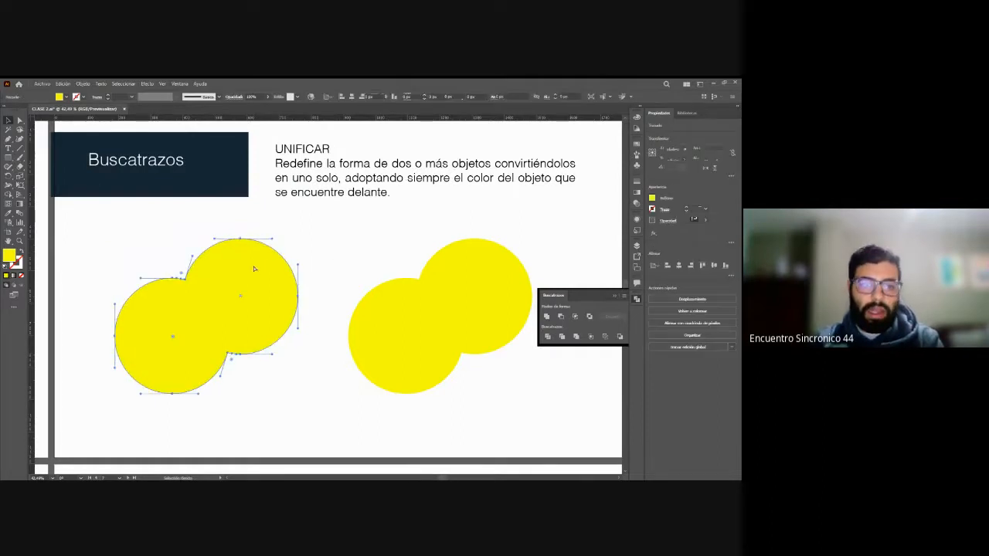
# Step: Undo the move and the union of the two circles, and check the ready-made united shape beside them
pyautogui.hotkey('ctrl', 'z')
pyautogui.click(409, 372)
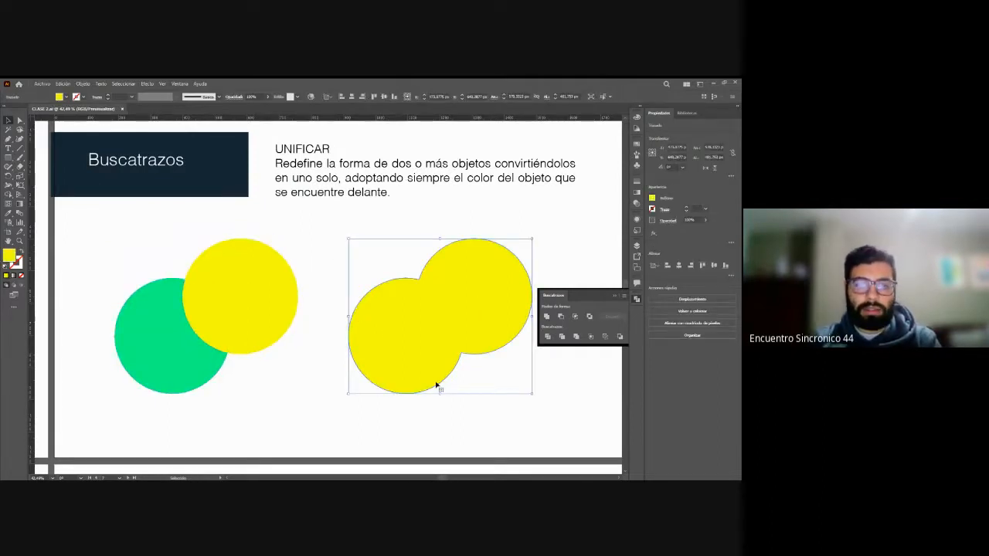
pyautogui.click(335, 279)
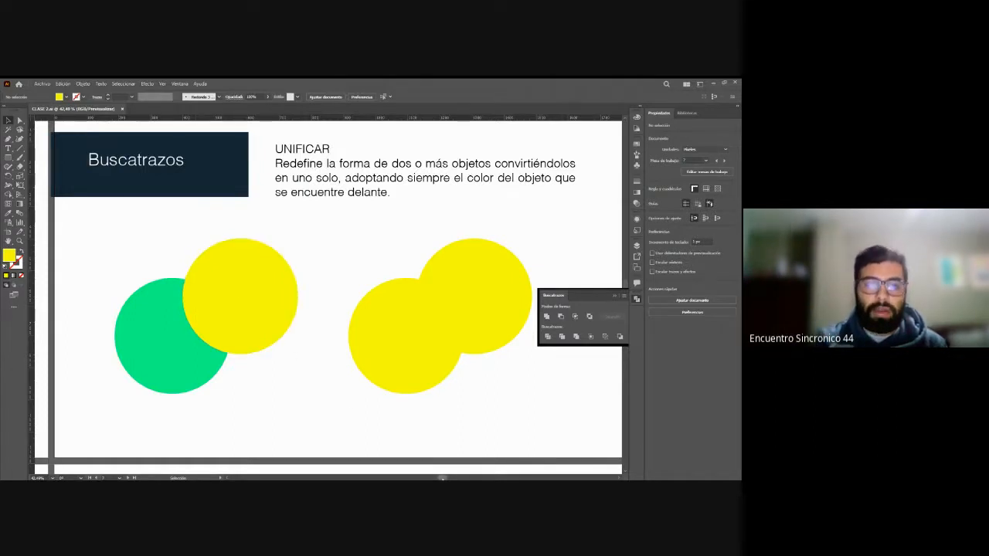
# Step: Move the yellow circle in the Menos Frente example slightly upward, keeping it overlapping the green circle
pyautogui.hscroll(10, 329, 294)
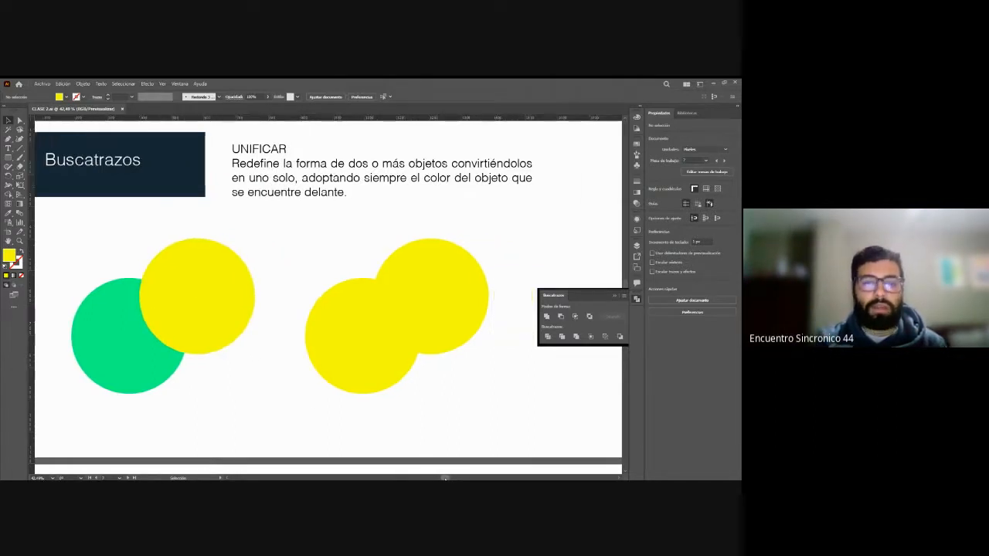
pyautogui.hscroll(2, 328, 293)
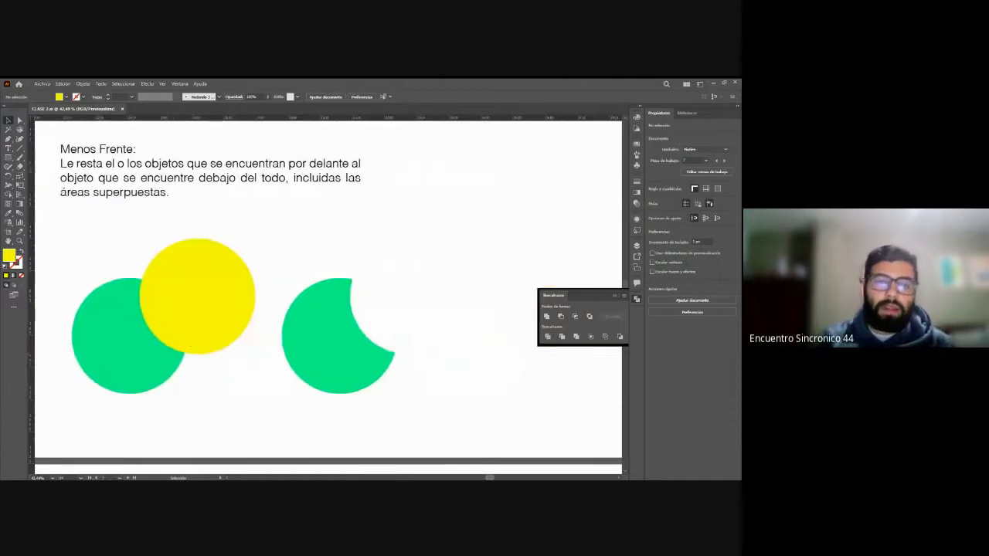
pyautogui.scroll(1, 393, 271)
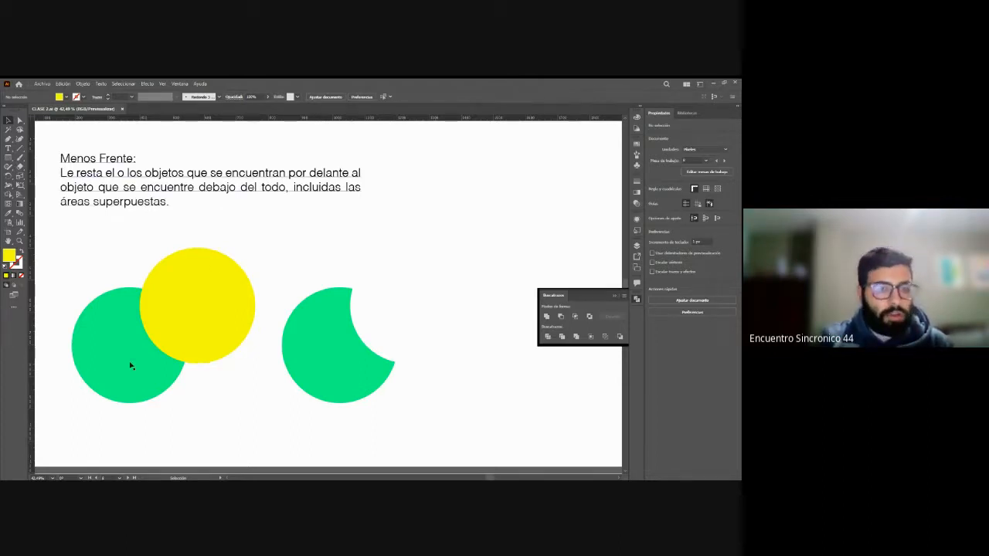
pyautogui.moveTo(181, 324)
pyautogui.mouseDown()
pyautogui.moveTo(270, 286)
pyautogui.moveTo(154, 352)
pyautogui.moveTo(247, 271)
pyautogui.moveTo(178, 311)
pyautogui.mouseUp()
pyautogui.click(272, 345)
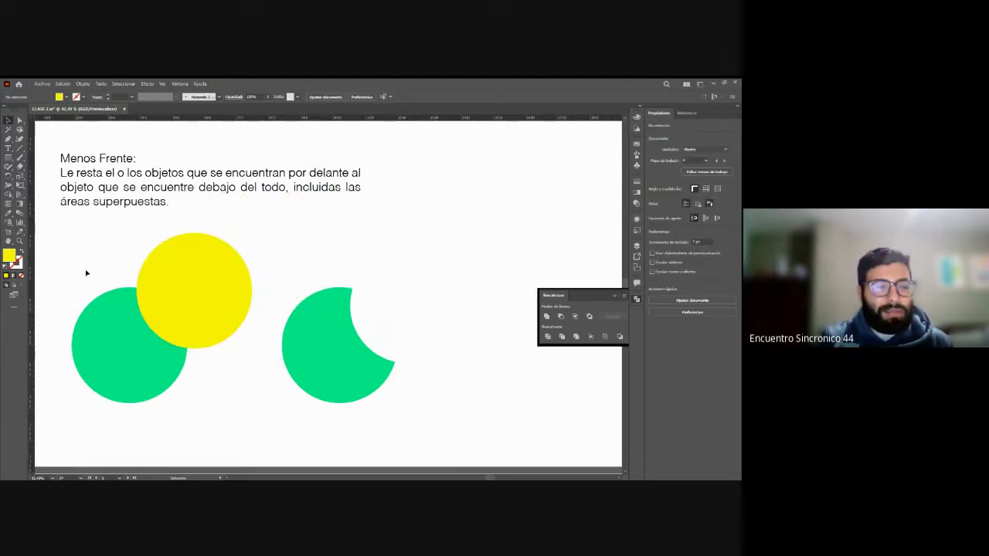
# Step: Compare the overlapping yellow and green circles with the cut-out green result in the Menos Frente example by selecting each shape
pyautogui.moveTo(87, 272); pyautogui.dragTo(199, 426)
pyautogui.click(259, 420)
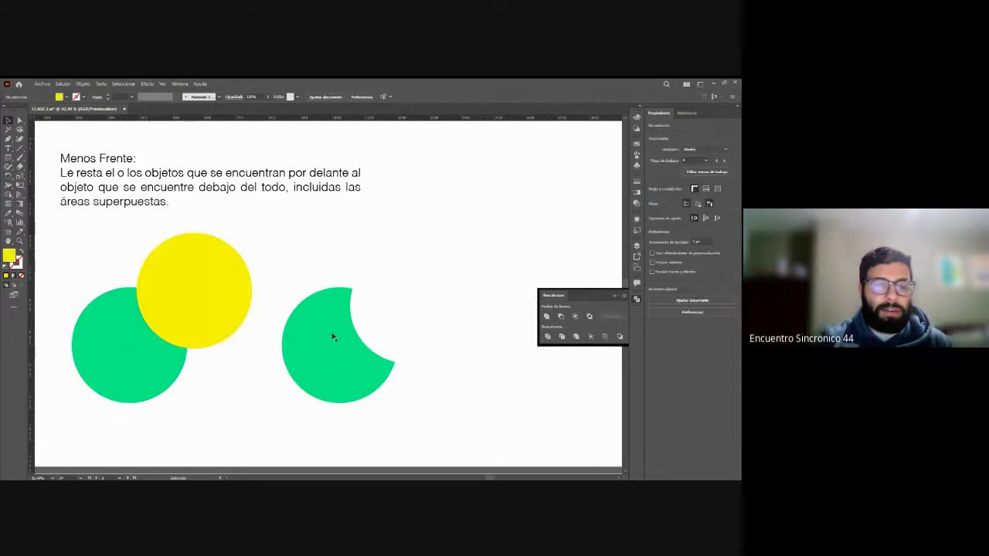
pyautogui.click(332, 336)
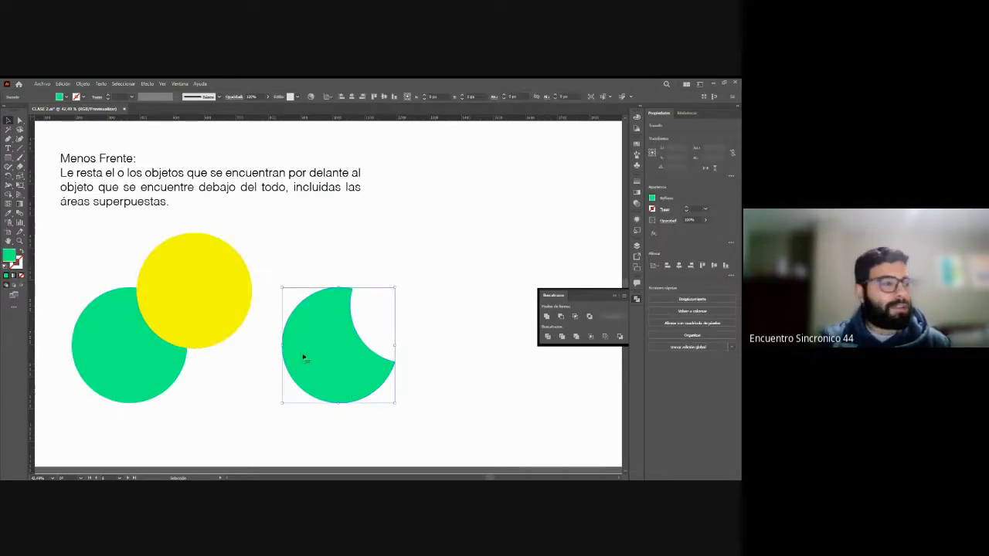
pyautogui.click(397, 258)
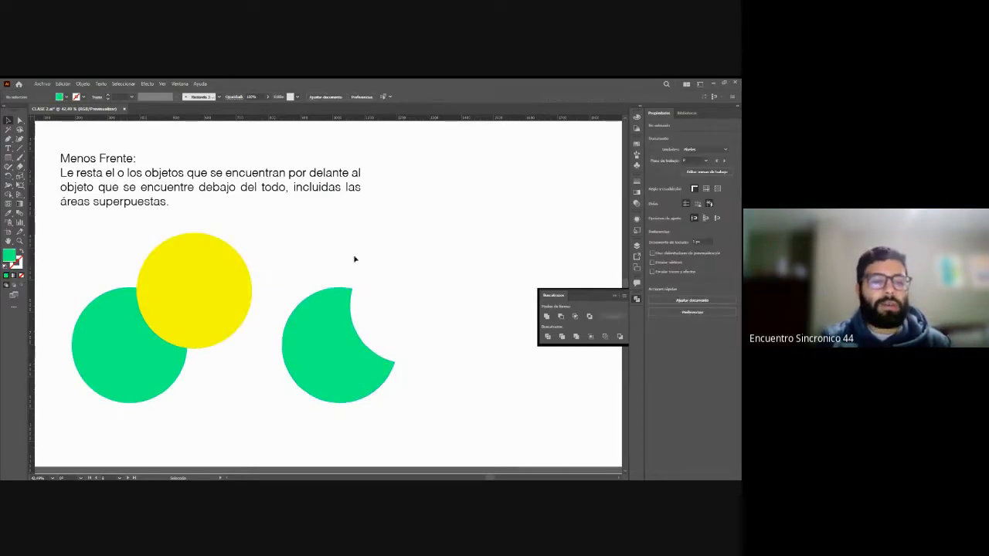
pyautogui.click(227, 278)
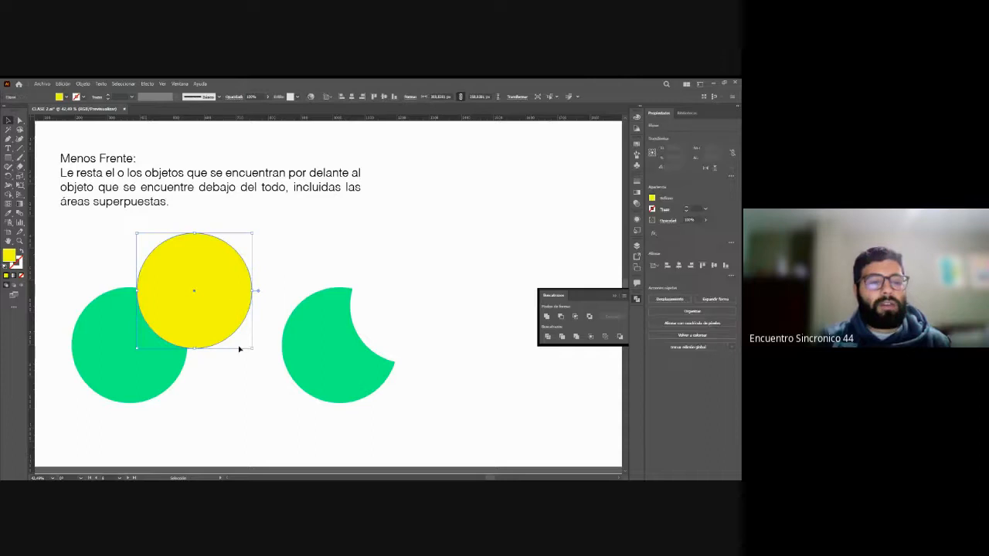
pyautogui.click(105, 344)
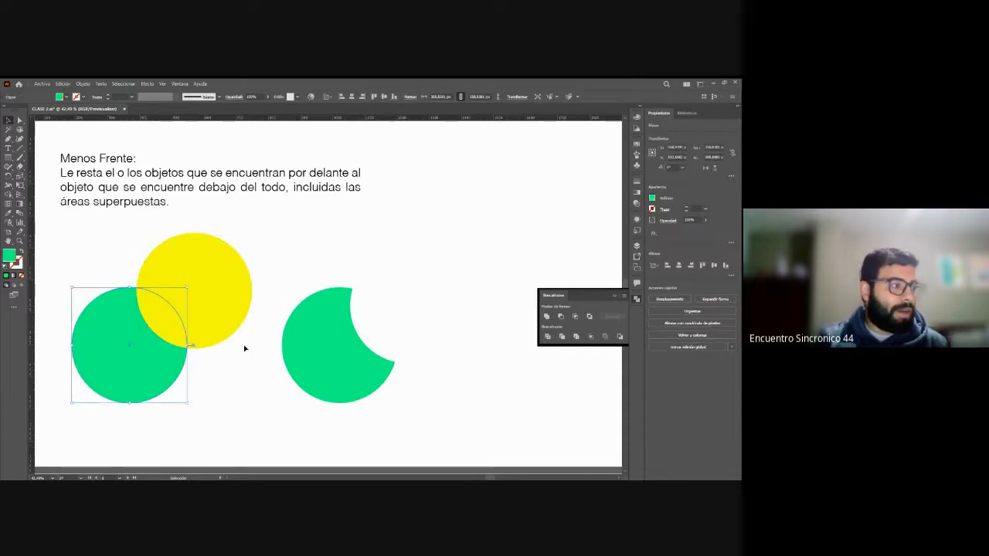
pyautogui.click(347, 356)
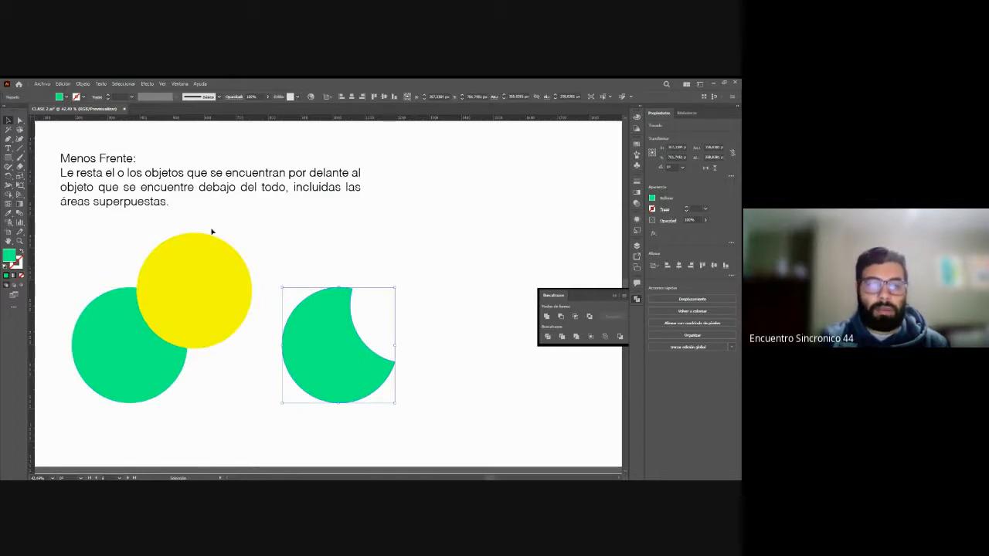
pyautogui.click(503, 318)
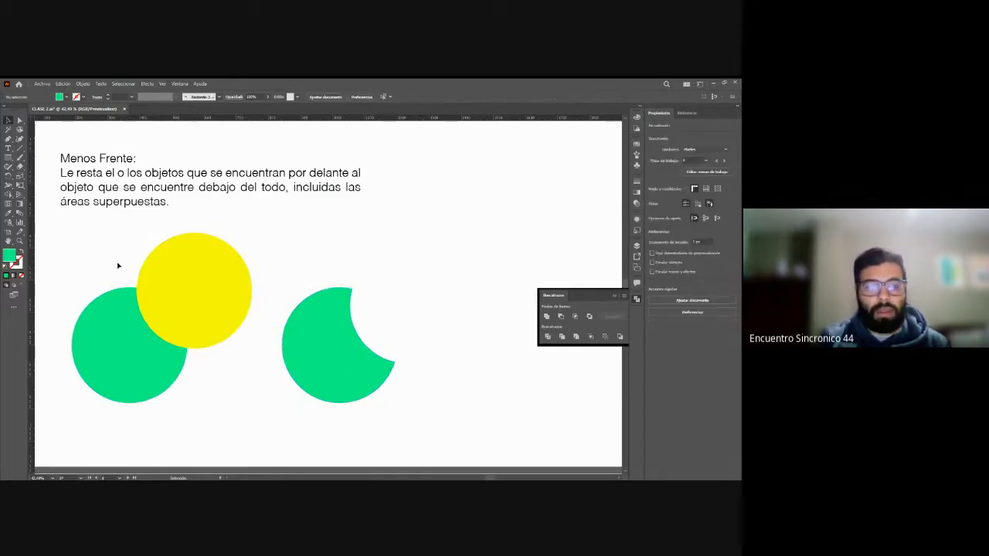
# Step: Subtract the front yellow circle from the green circle with Minus Front, and undo the subtraction
pyautogui.moveTo(108, 251); pyautogui.dragTo(168, 344)
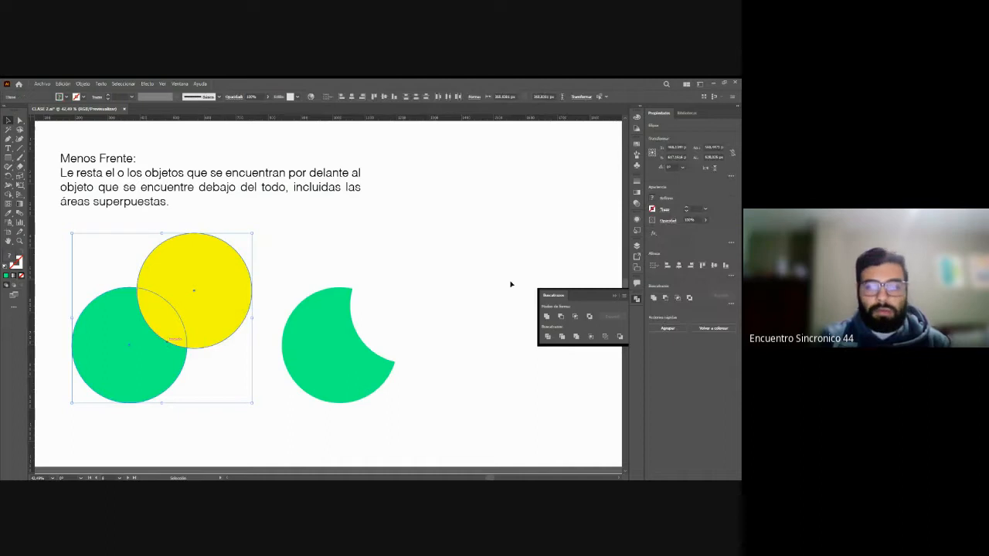
pyautogui.click(561, 318)
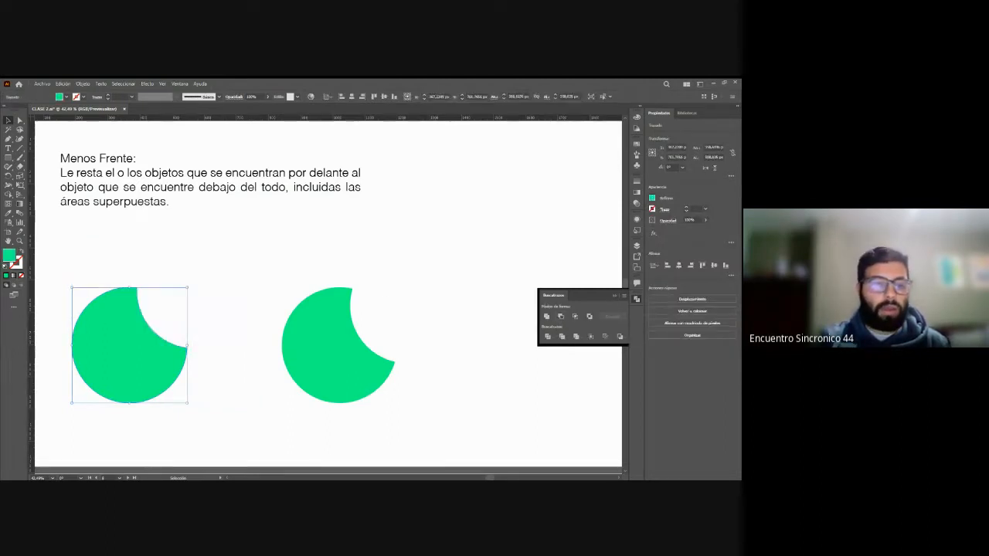
pyautogui.click(376, 256)
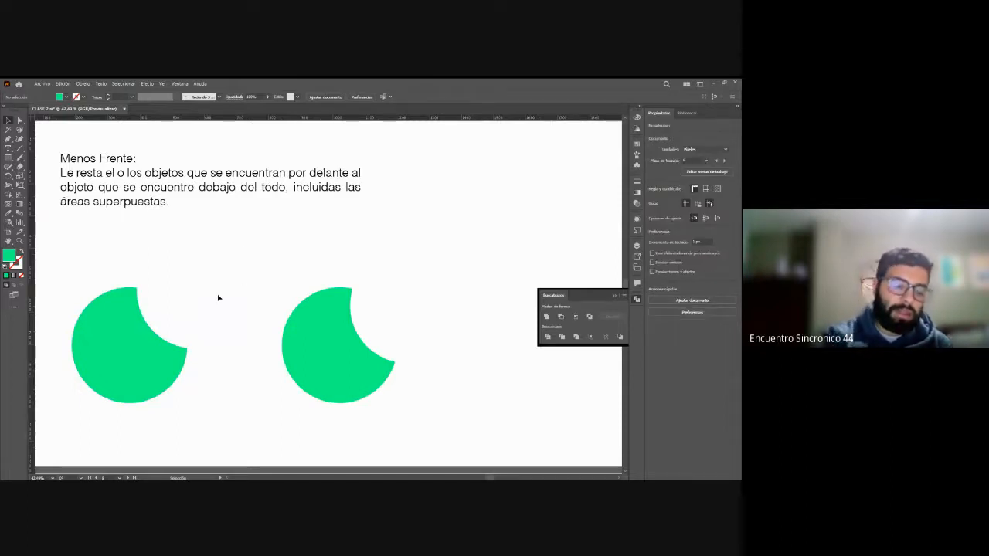
pyautogui.hotkey('ctrl', 'z')
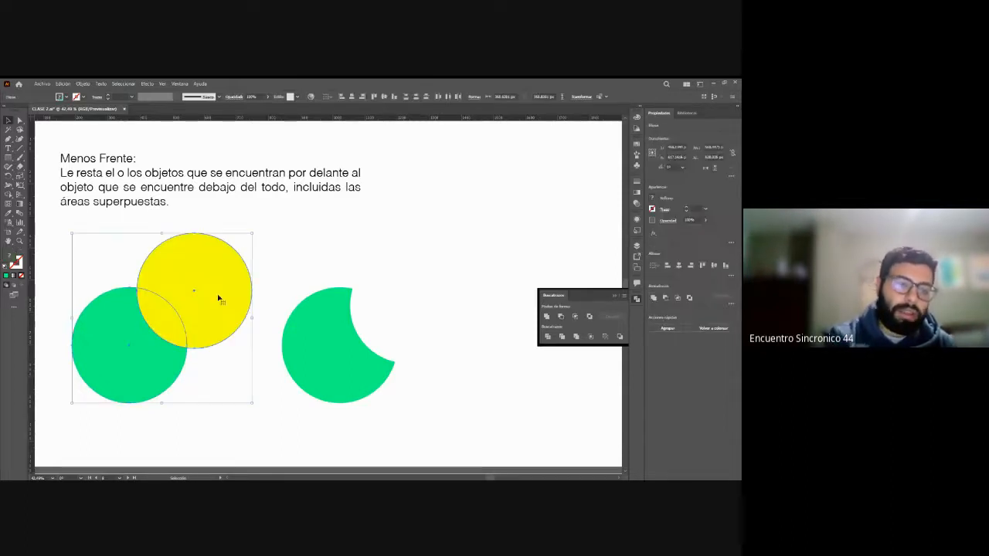
pyautogui.click(287, 280)
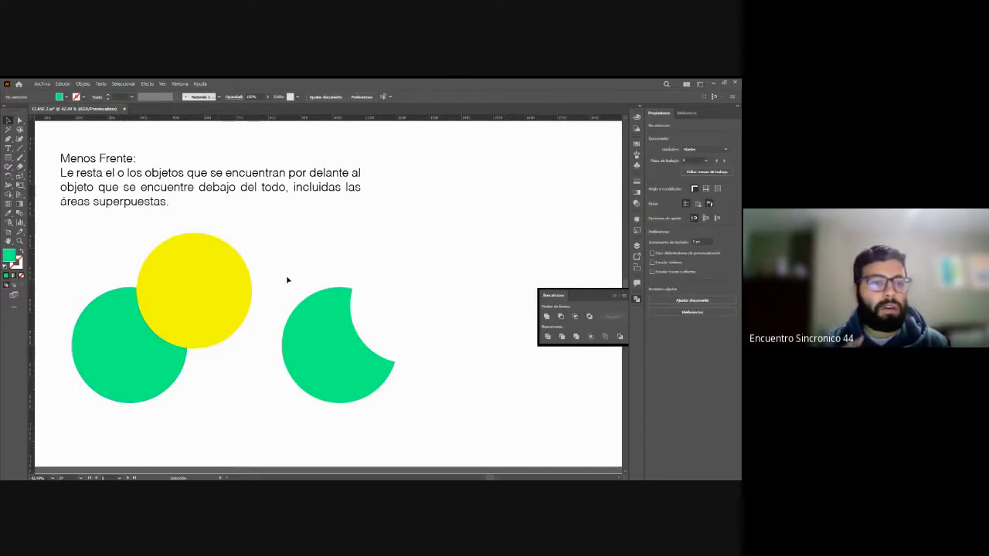
# Step: Find the Menos fondo example among the artboards and examine its description, overlapping circles and ready-made cut-out shape
pyautogui.hscroll(5, 287, 281)
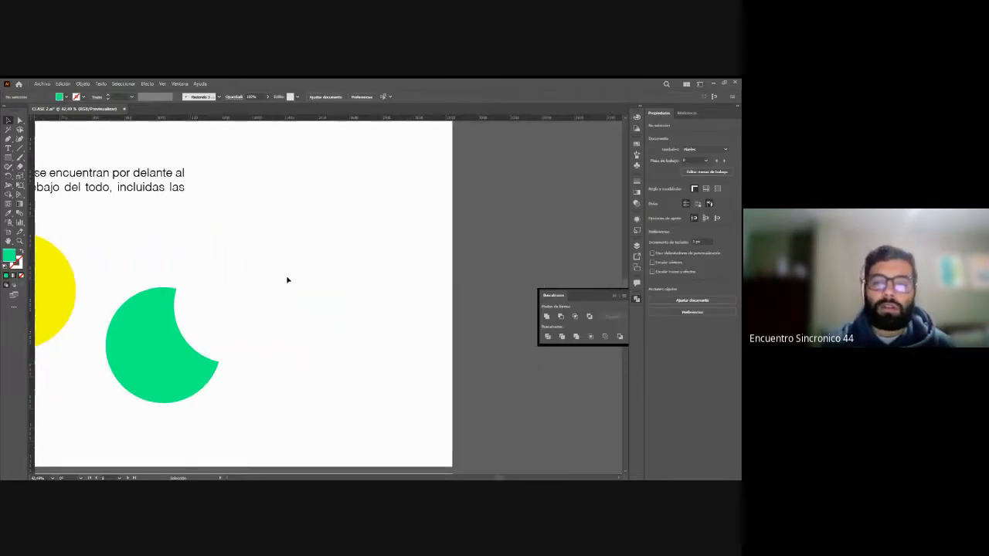
pyautogui.hscroll(-6, 287, 280)
pyautogui.hscroll(-1, 287, 280)
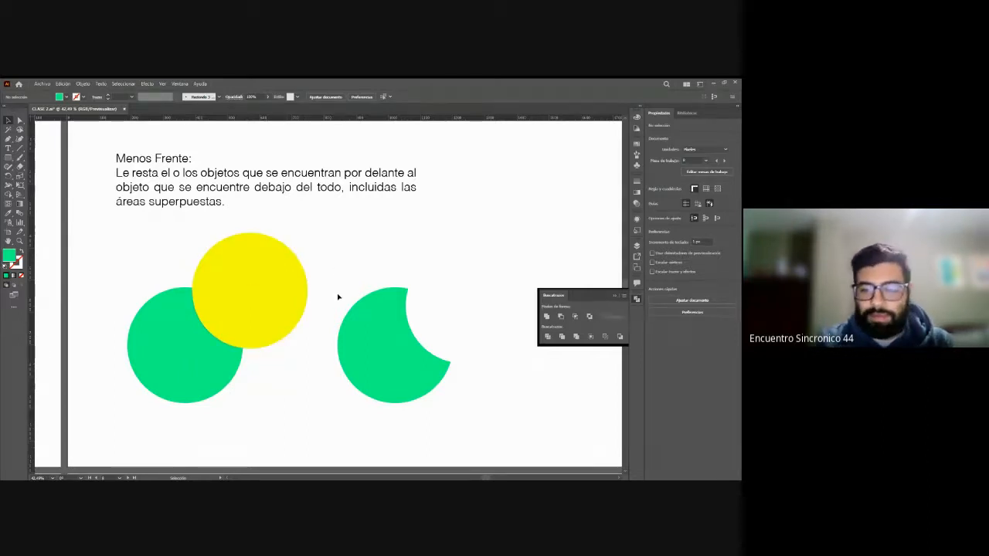
pyautogui.scroll(-1, 337, 296)
pyautogui.scroll(-2, 338, 296)
pyautogui.scroll(1, 338, 295)
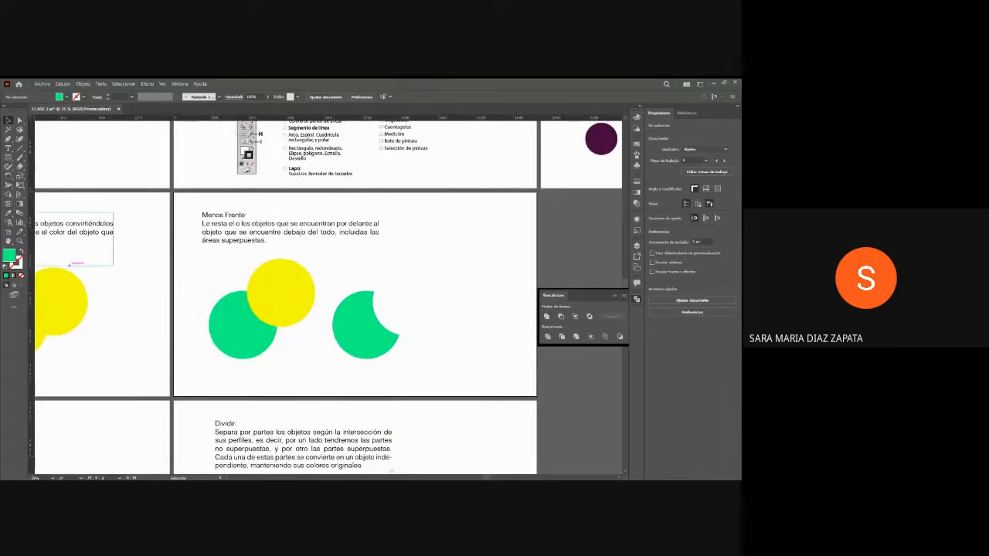
pyautogui.scroll(-1, 496, 478)
pyautogui.hscroll(-10, 349, 456)
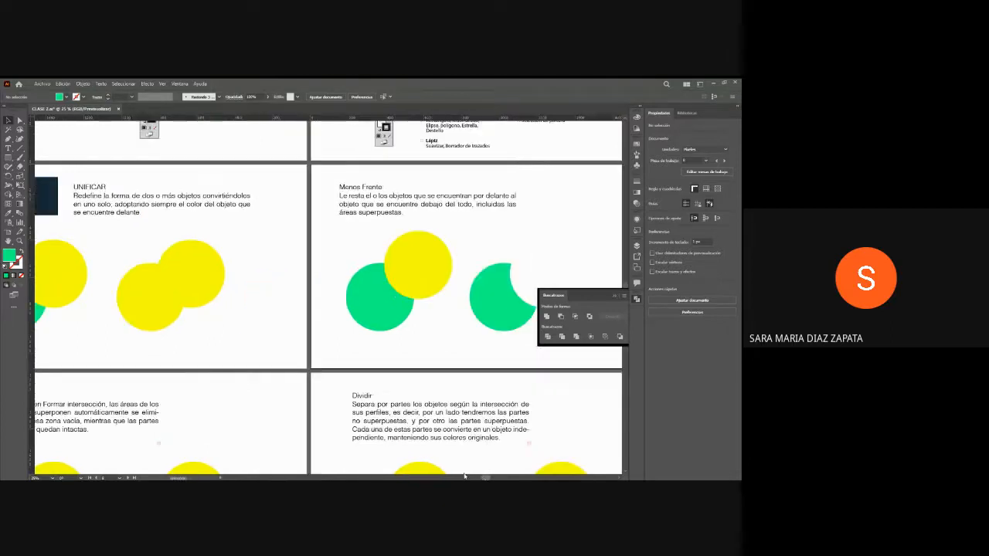
pyautogui.hscroll(3, 348, 456)
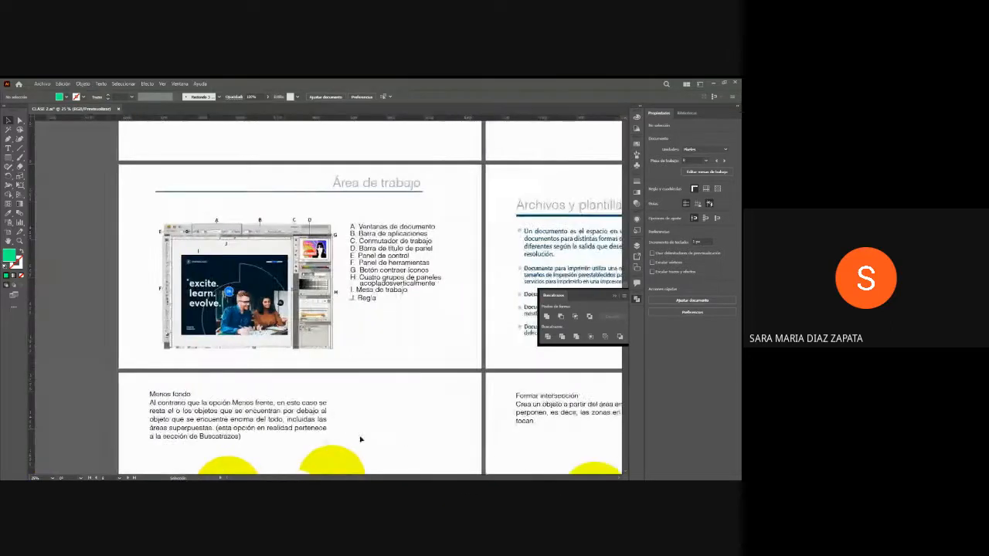
pyautogui.scroll(-5, 356, 433)
pyautogui.scroll(1, 364, 401)
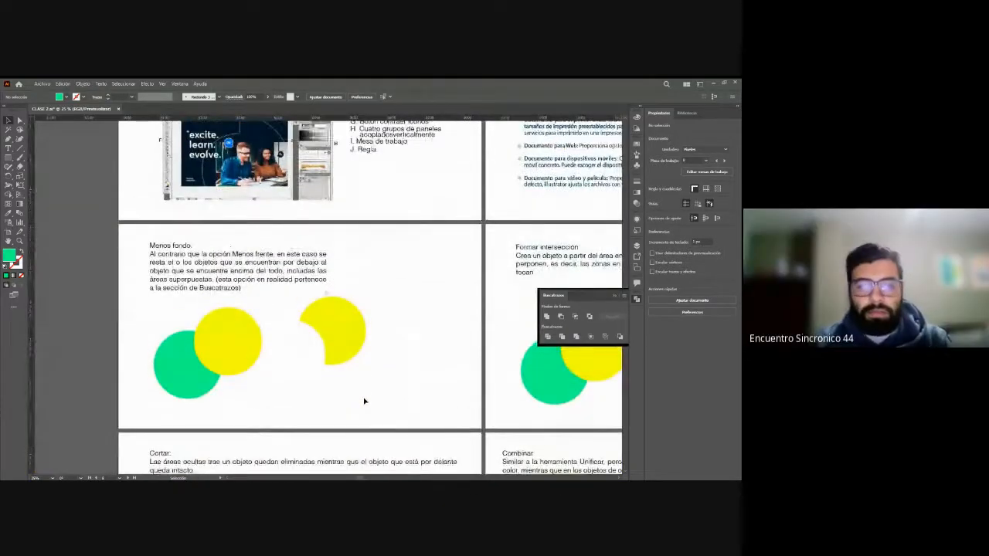
pyautogui.scroll(2, 365, 400)
pyautogui.scroll(-2, 365, 401)
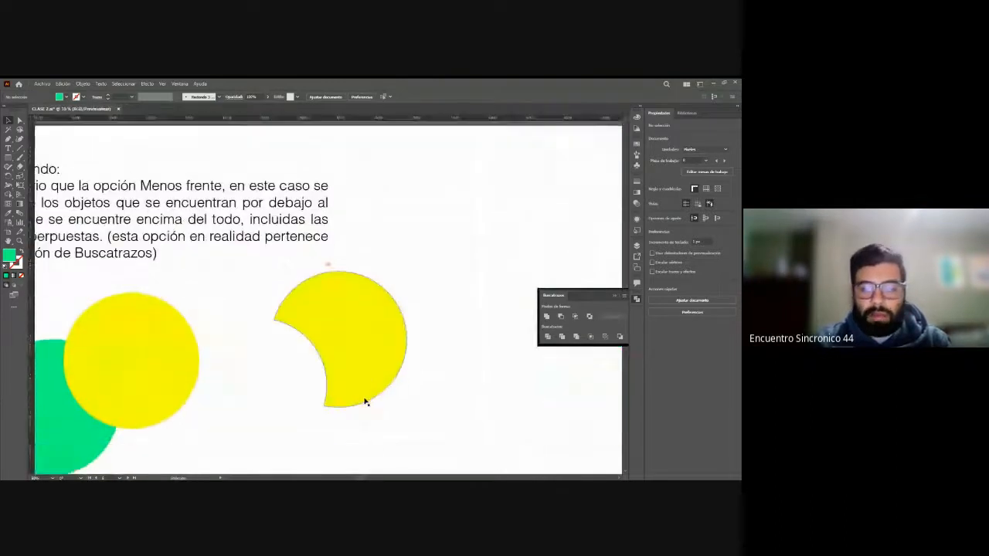
pyautogui.hscroll(-3, 355, 477)
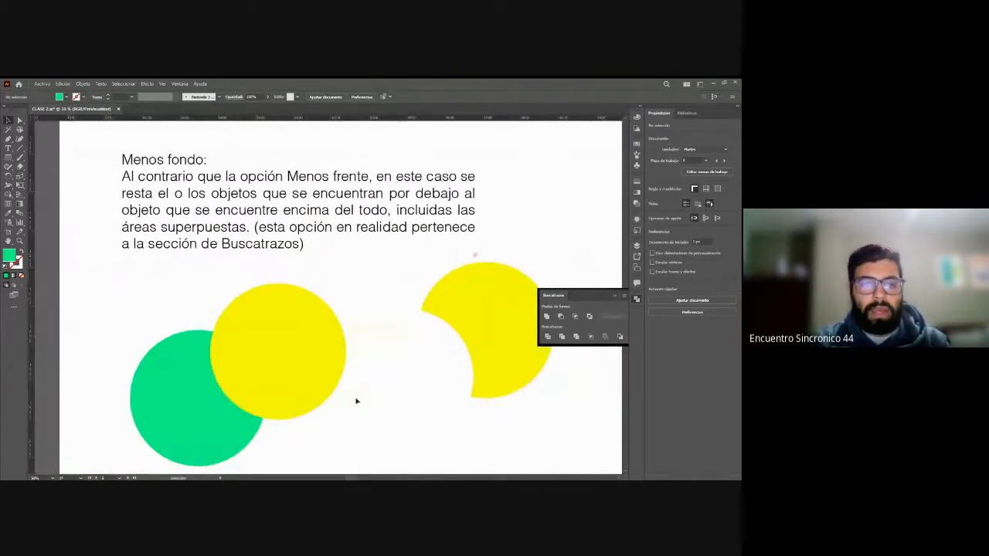
pyautogui.scroll(-1, 384, 370)
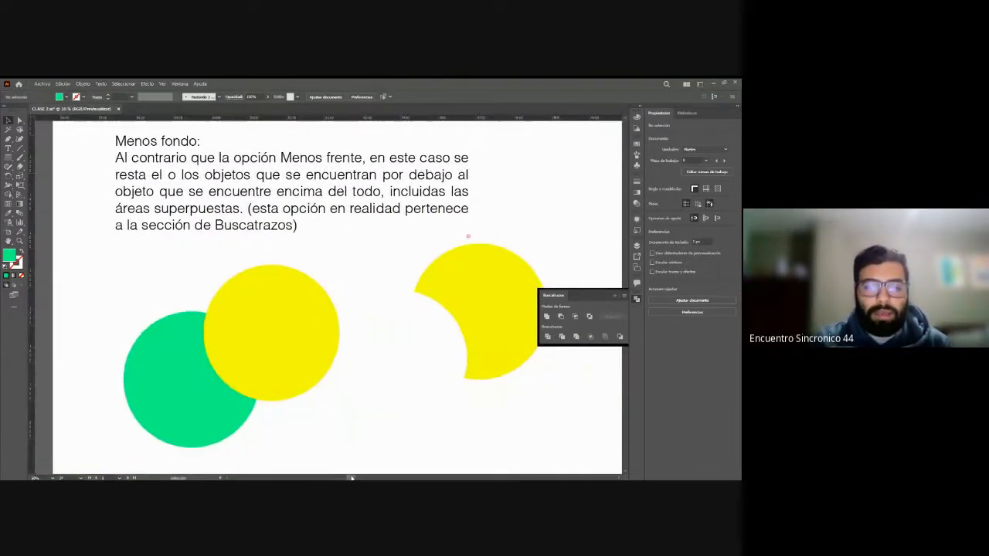
pyautogui.hscroll(3, 463, 231)
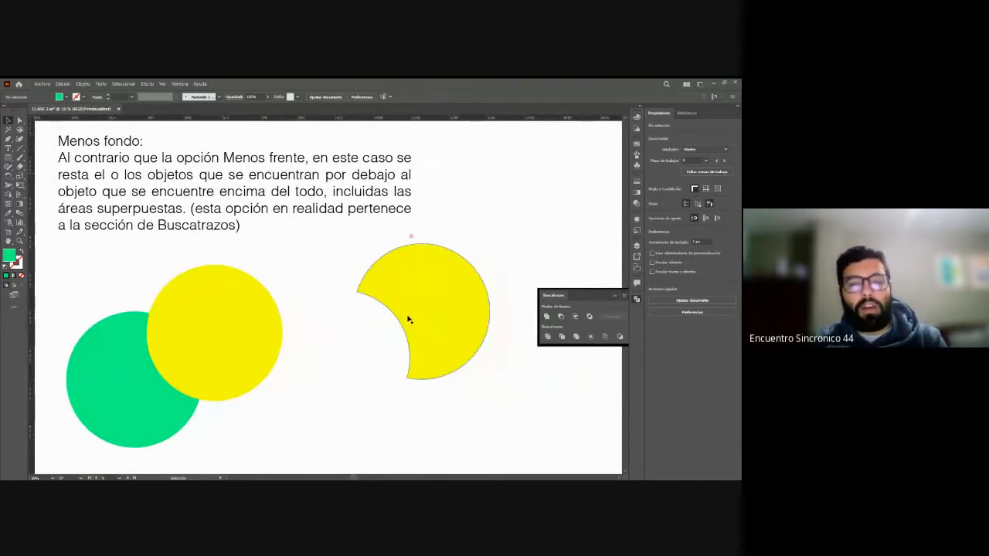
# Step: Move the ready-made yellow cut-out shape in the Menos fondo example right and slightly down, away from the two circles
pyautogui.moveTo(410, 282); pyautogui.dragTo(479, 301)
pyautogui.scroll(1, 382, 371)
pyautogui.click(363, 384)
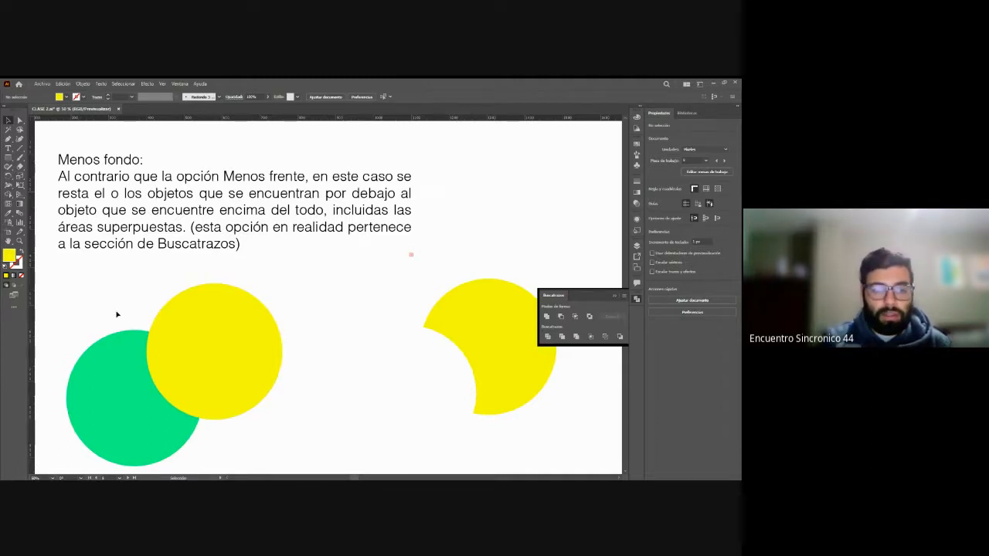
# Step: Subtract the green circle from the yellow circle with Minus Back, and undo the subtraction
pyautogui.moveTo(115, 314); pyautogui.dragTo(239, 418)
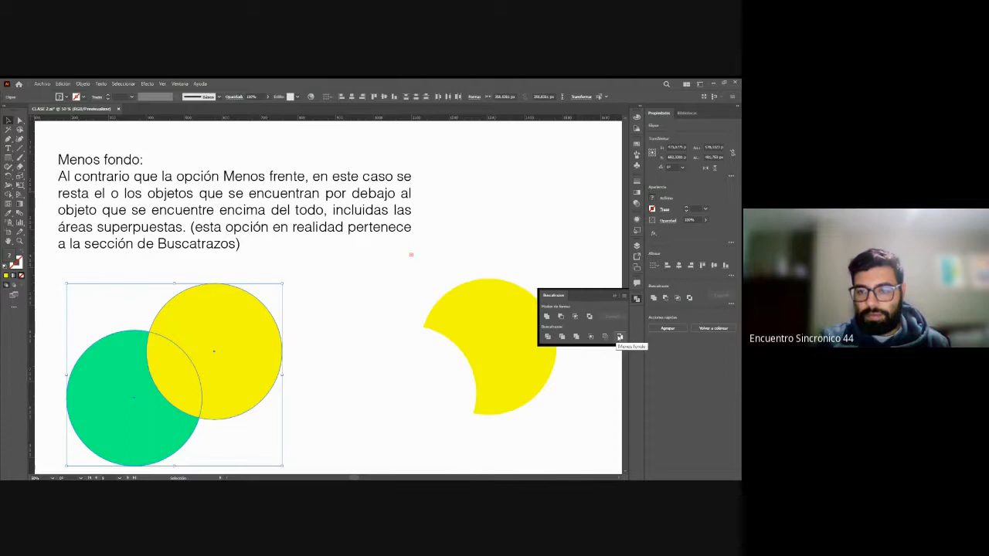
pyautogui.click(619, 338)
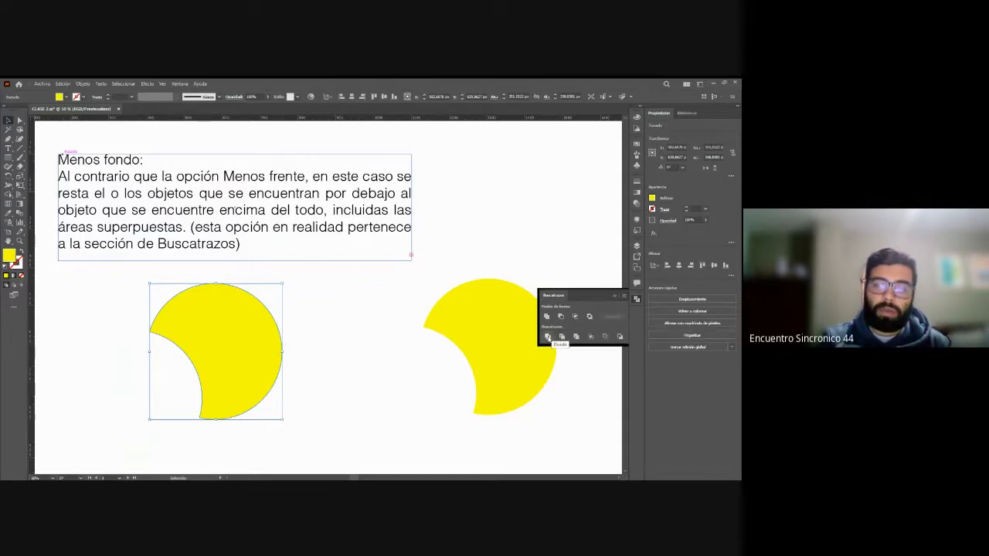
pyautogui.click(365, 336)
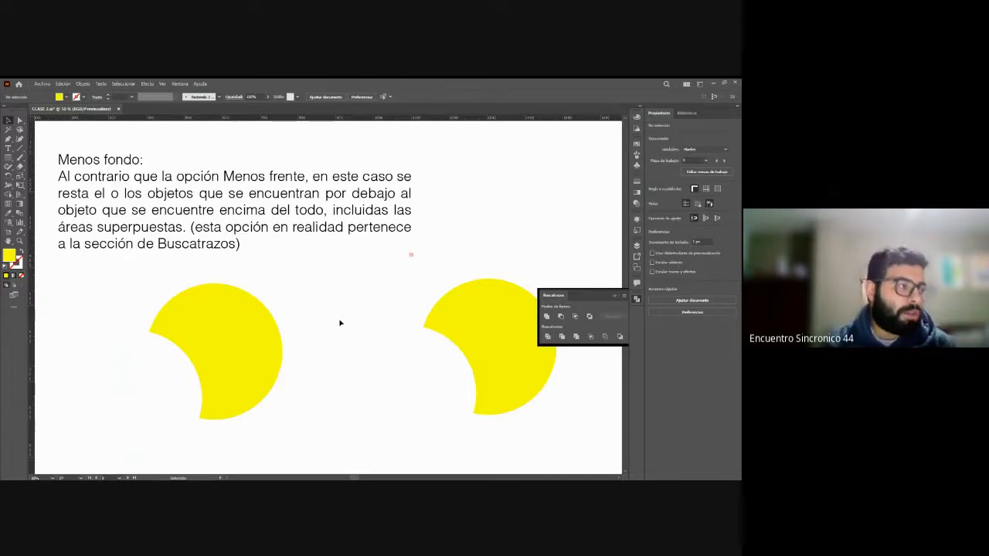
pyautogui.hscroll(3, 340, 323)
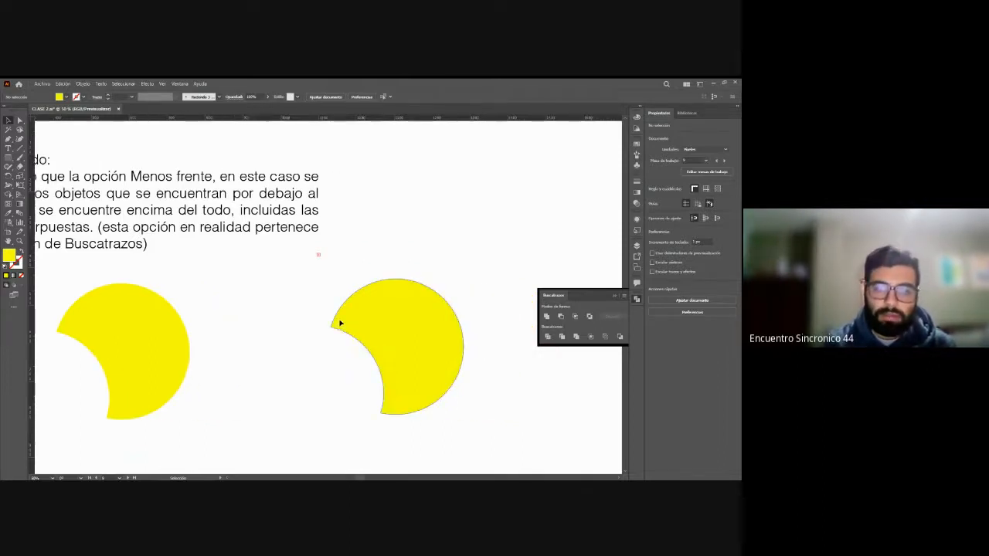
pyautogui.hscroll(-3, 340, 323)
pyautogui.hotkey('ctrl', 'z')
# Step: Examine the Formar intersección example by selecting its leaf-shaped result and the pair of overlapping circles
pyautogui.hscroll(12, 340, 323)
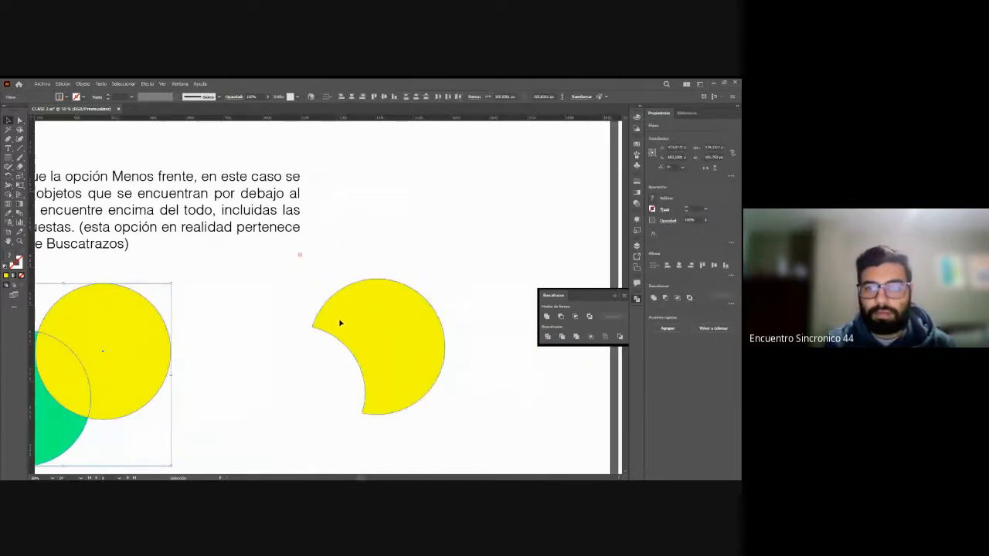
pyautogui.hscroll(5, 340, 322)
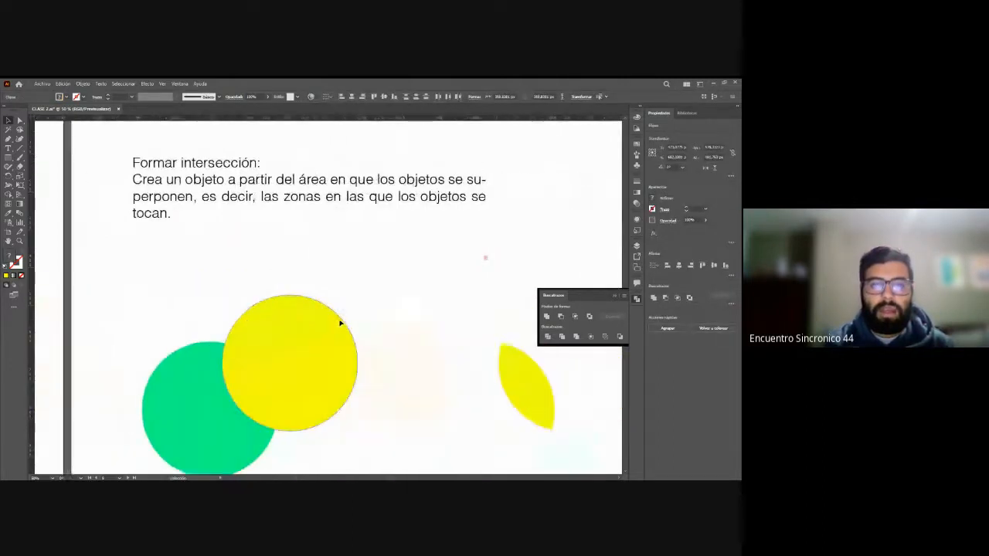
pyautogui.scroll(-1, 340, 323)
pyautogui.scroll(1, 340, 323)
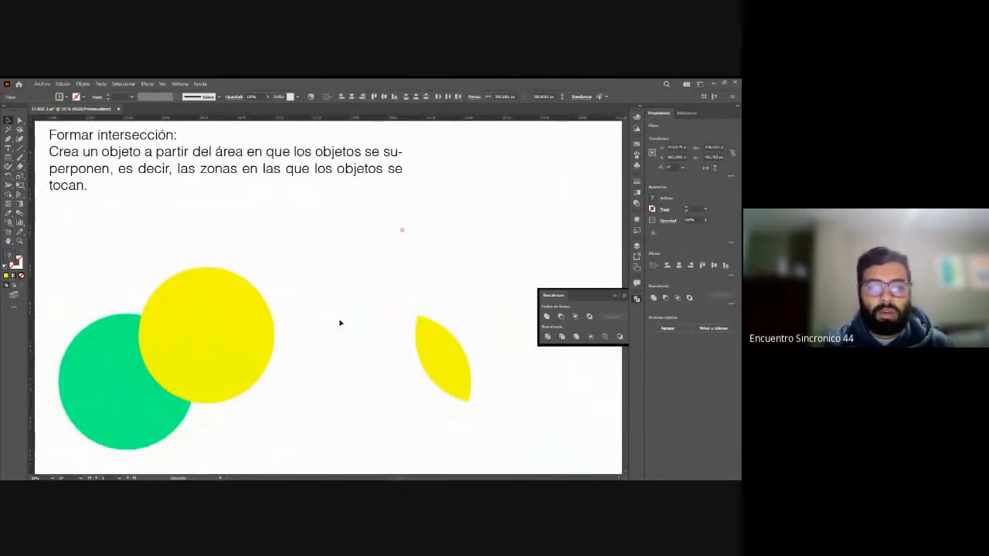
pyautogui.click(278, 247)
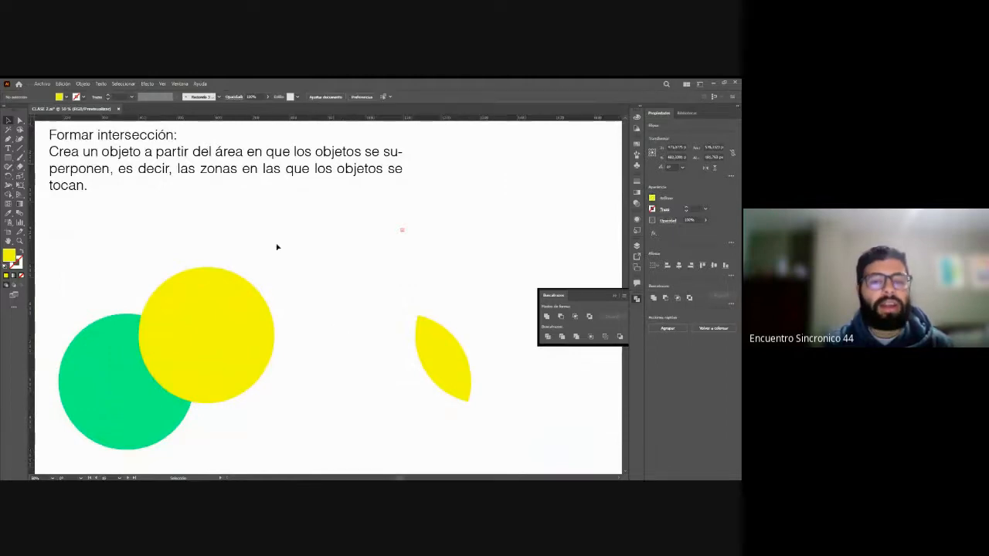
pyautogui.click(422, 342)
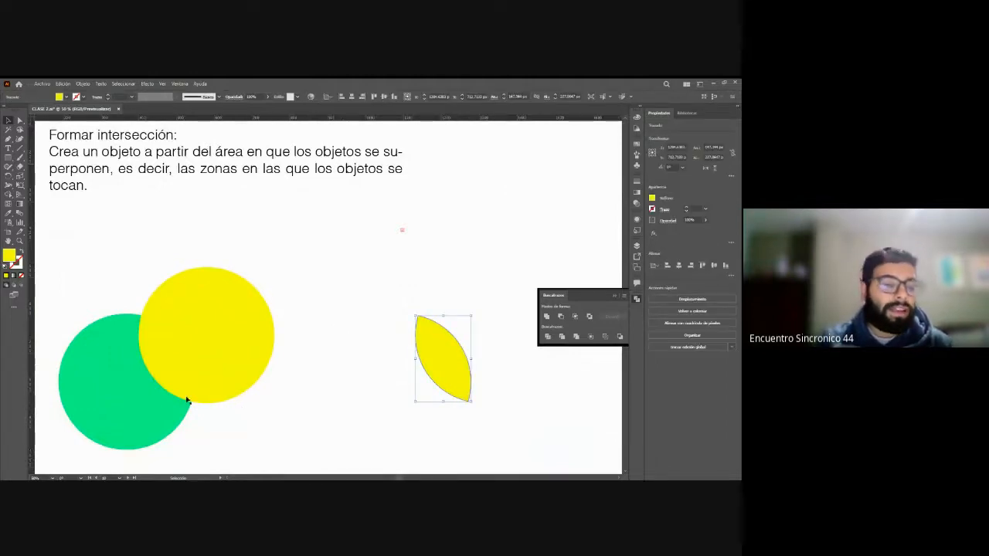
pyautogui.moveTo(86, 285); pyautogui.dragTo(272, 439)
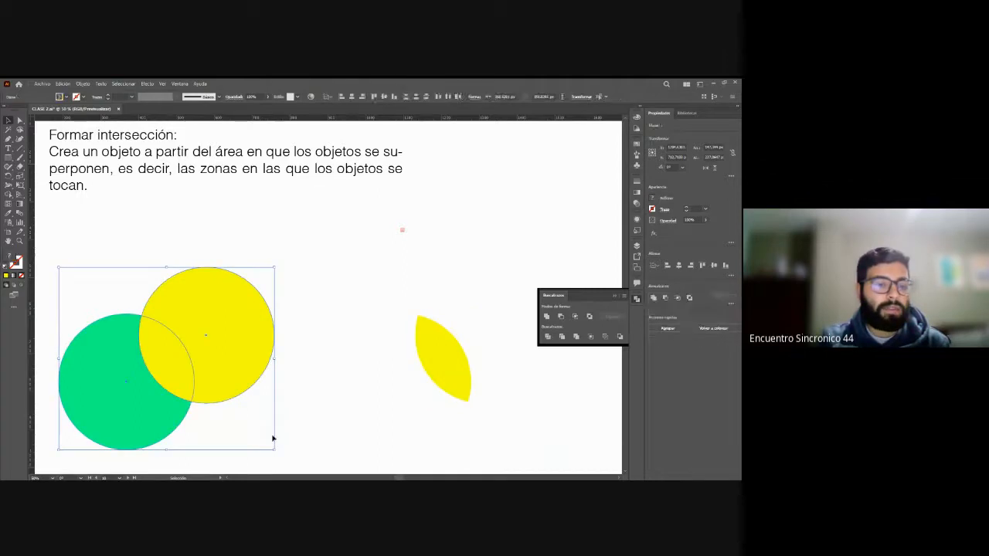
pyautogui.click(189, 226)
pyautogui.moveTo(93, 290); pyautogui.dragTo(219, 392)
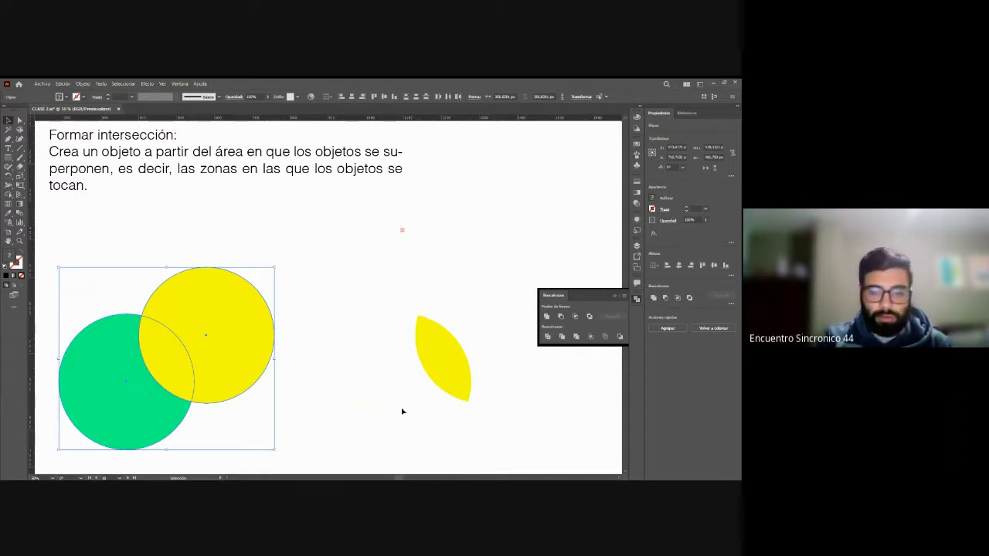
pyautogui.click(424, 429)
pyautogui.moveTo(400, 478); pyautogui.dragTo(394, 478)
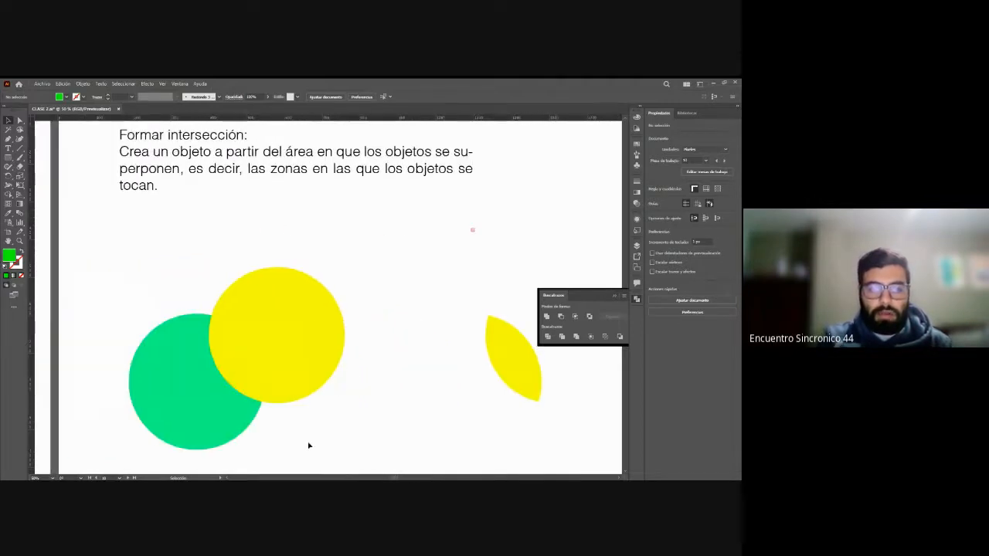
# Step: Intersect the overlapping green and yellow circles with the Intersect shape mode, and undo the intersection
pyautogui.moveTo(308, 446); pyautogui.dragTo(148, 285)
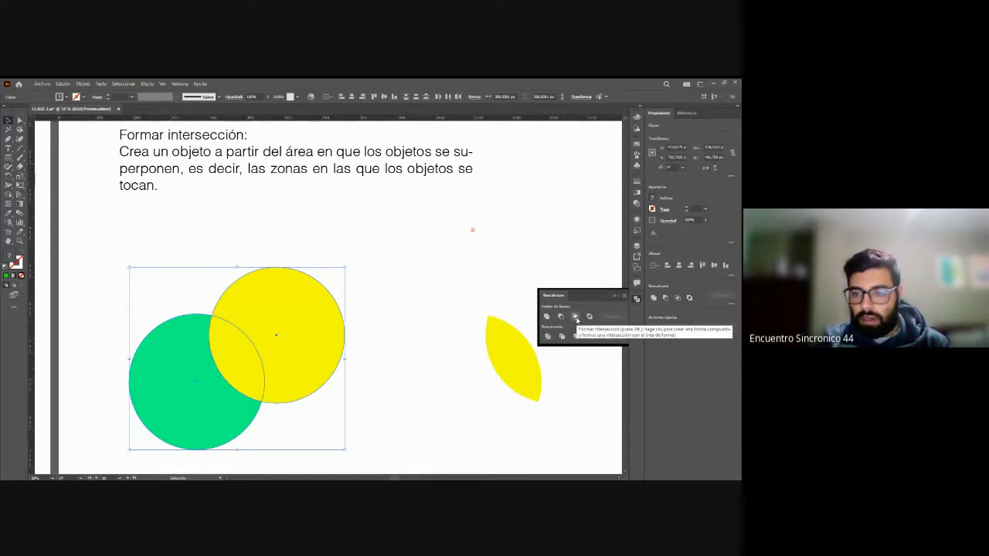
pyautogui.click(576, 316)
pyautogui.click(342, 343)
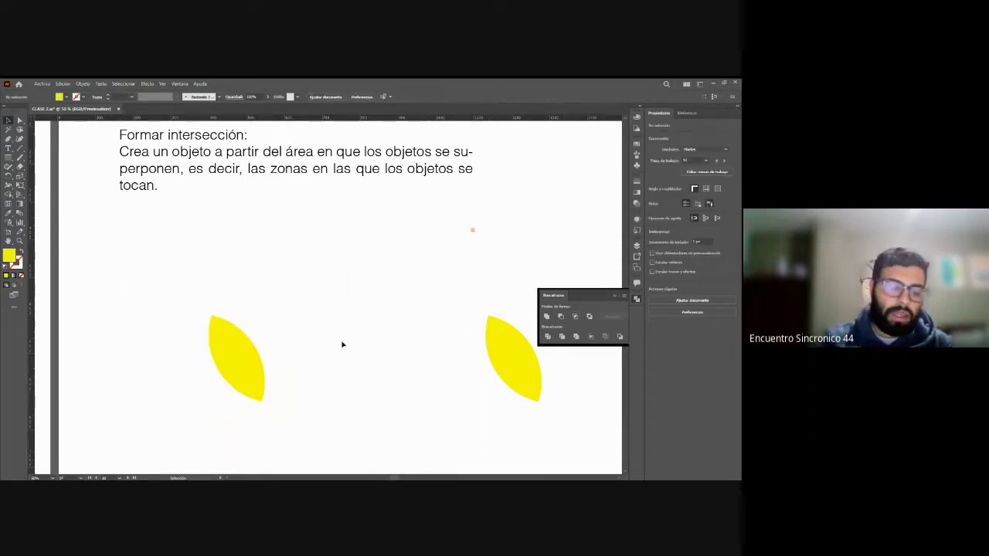
pyautogui.hotkey('ctrl', 'z')
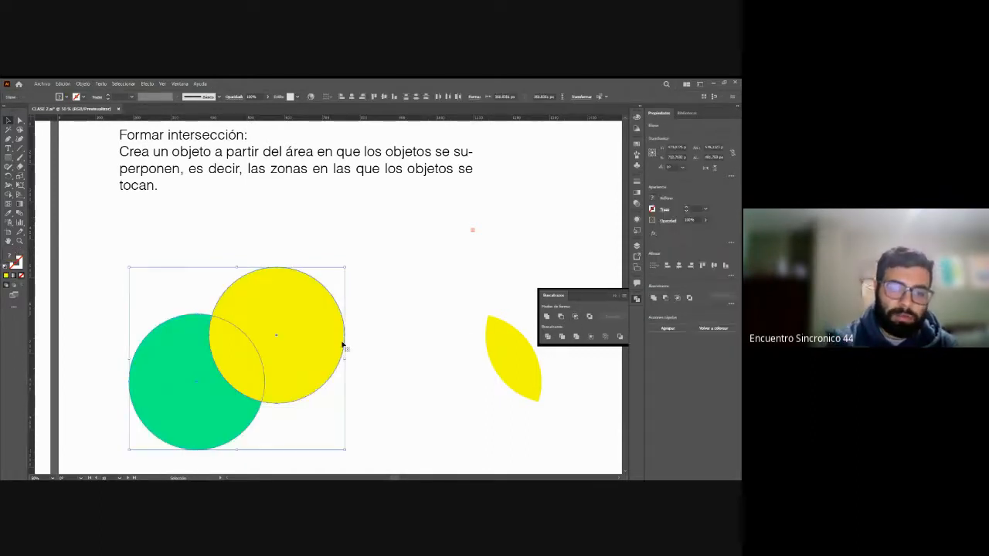
pyautogui.click(398, 357)
# Step: Remove the overlapping area of the green and yellow circles in the Excluir example with the Exclude shape mode
pyautogui.hscroll(10, 398, 356)
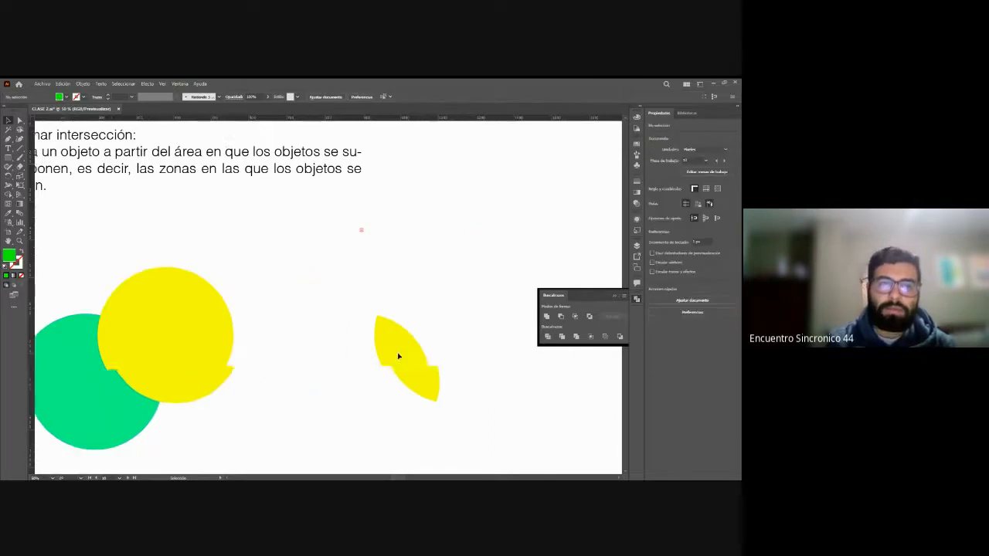
pyautogui.hscroll(6, 398, 356)
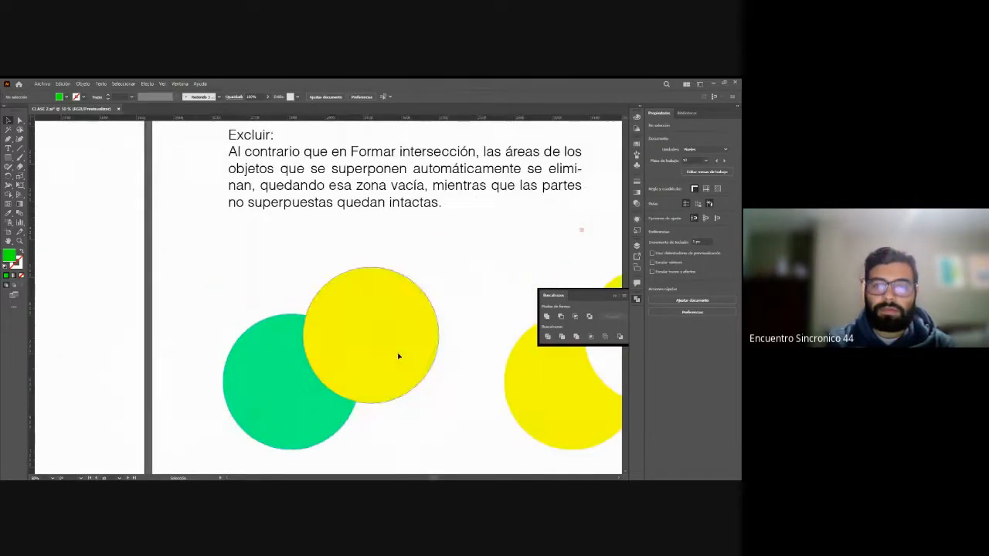
pyautogui.hscroll(1, 399, 356)
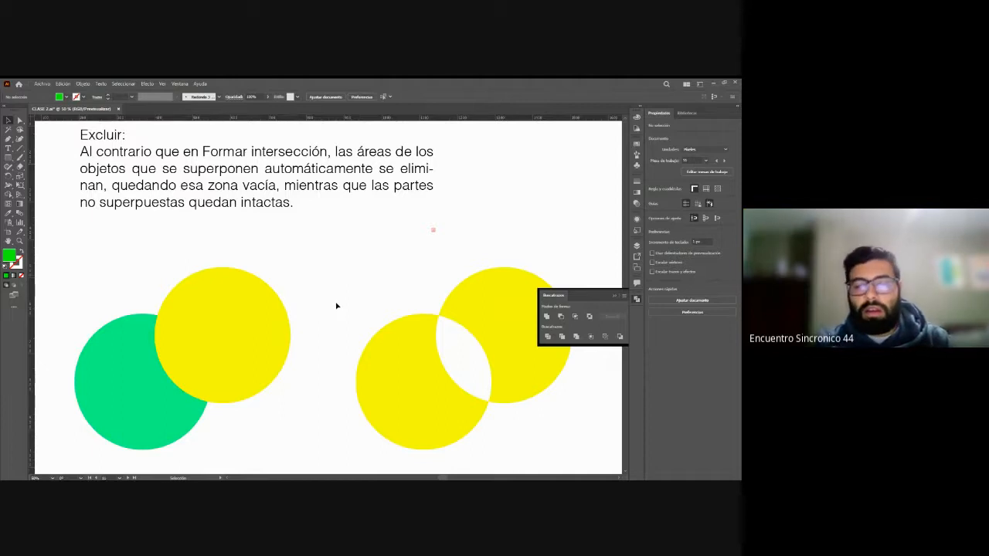
pyautogui.scroll(-2, 337, 306)
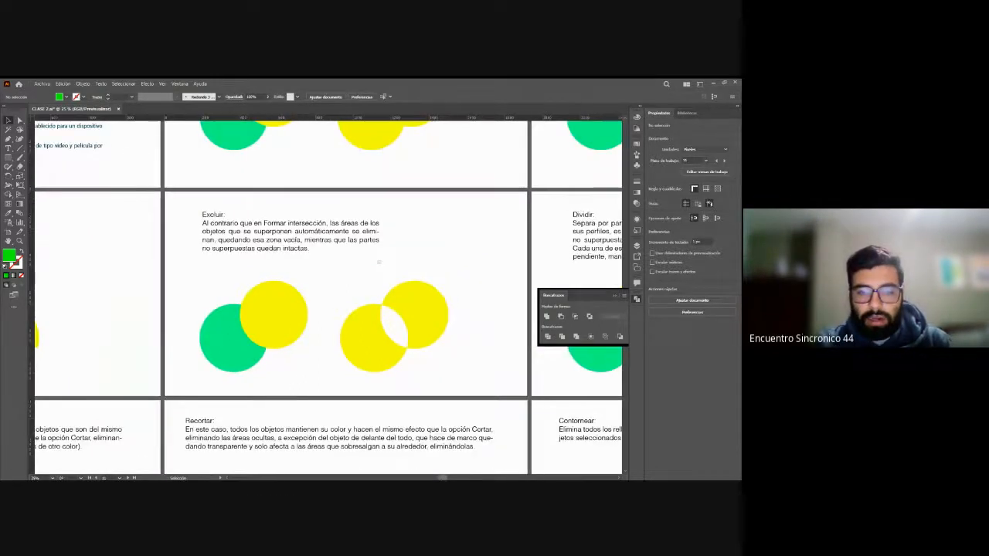
pyautogui.hscroll(-5, 533, 309)
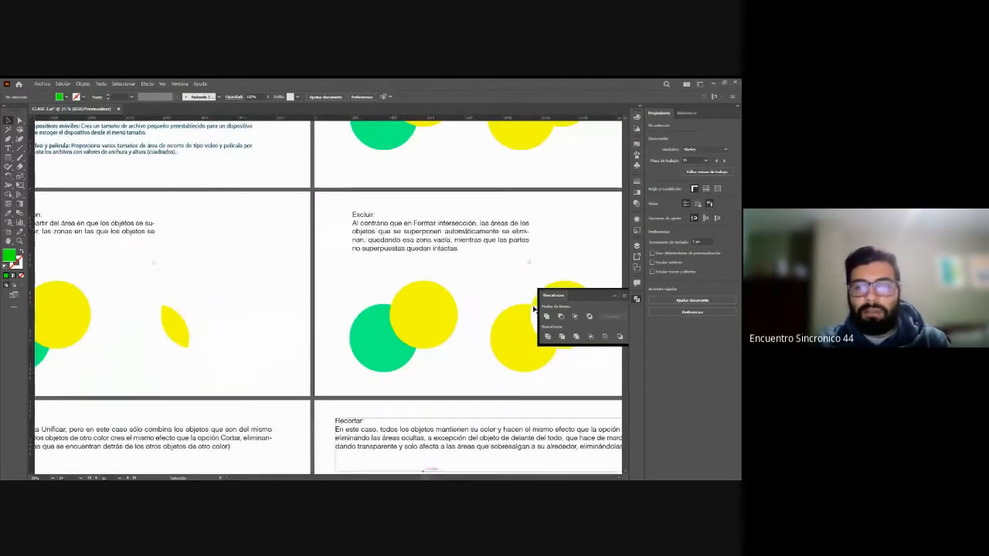
pyautogui.click(588, 316)
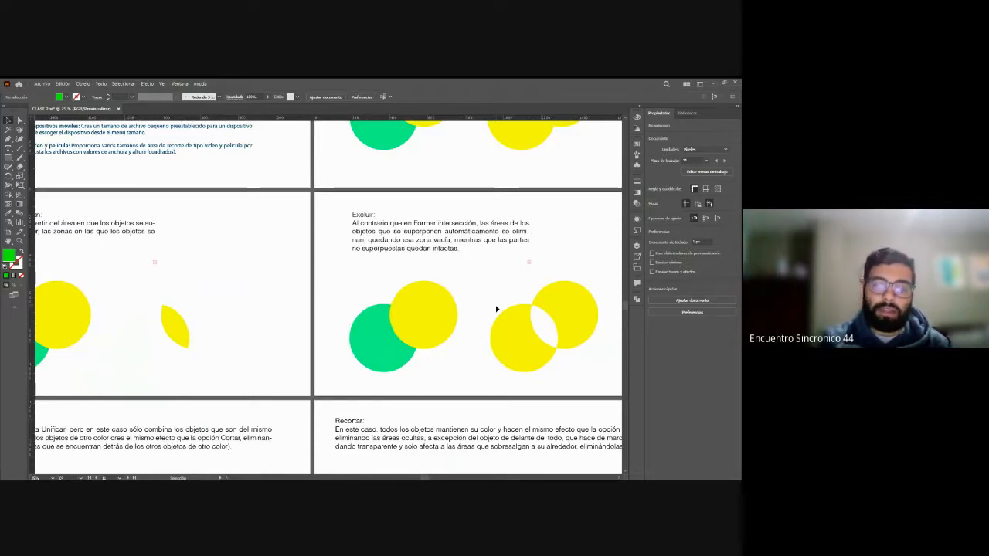
pyautogui.click(382, 327)
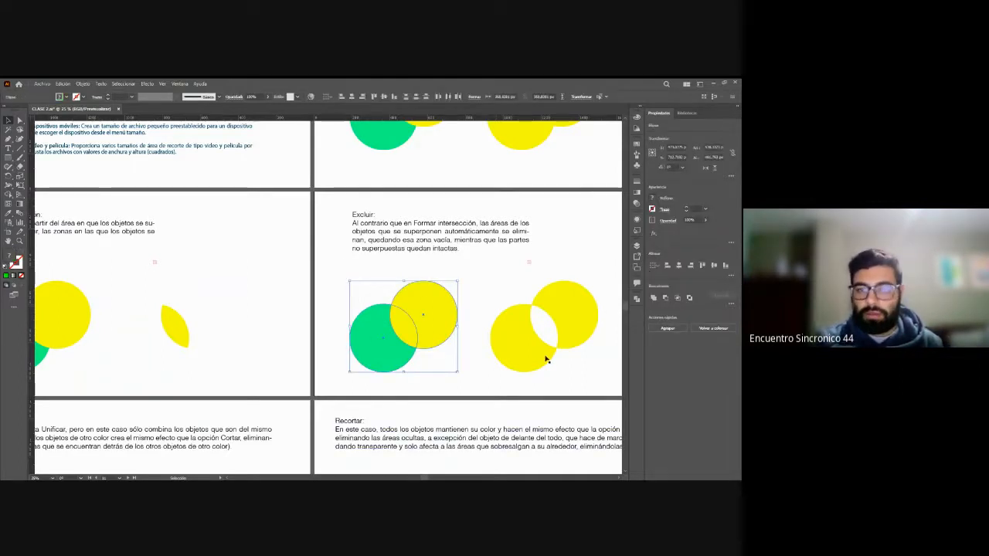
pyautogui.hscroll(5, 458, 325)
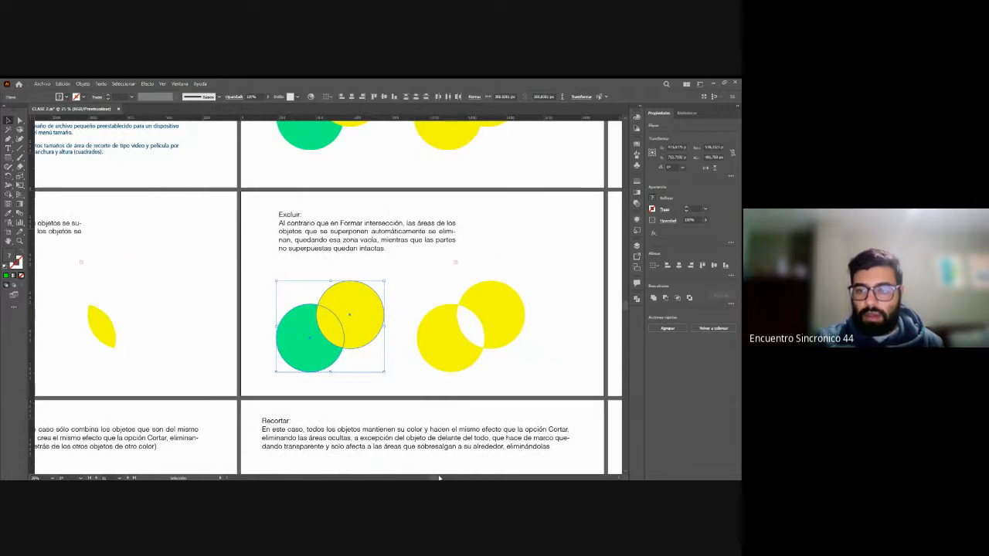
pyautogui.click(637, 300)
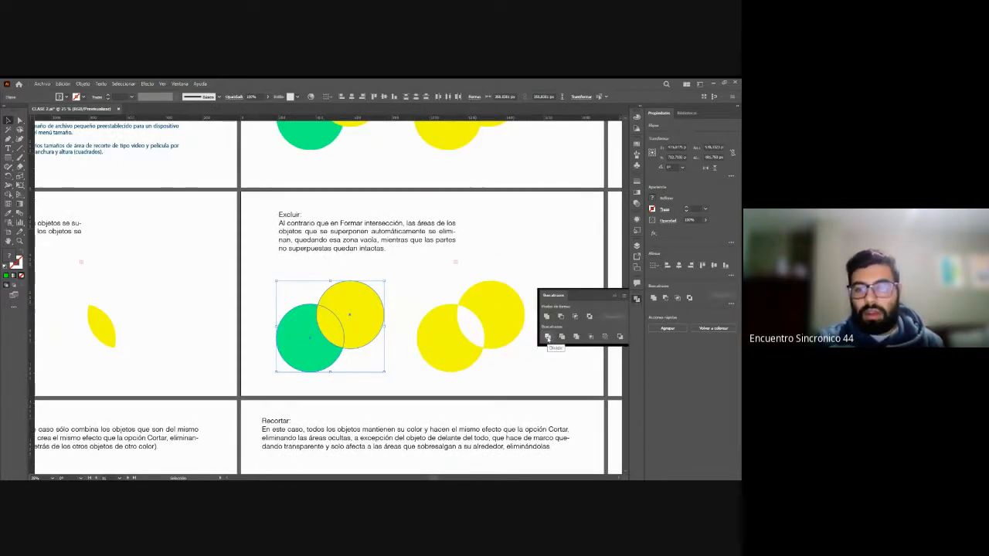
pyautogui.click(588, 317)
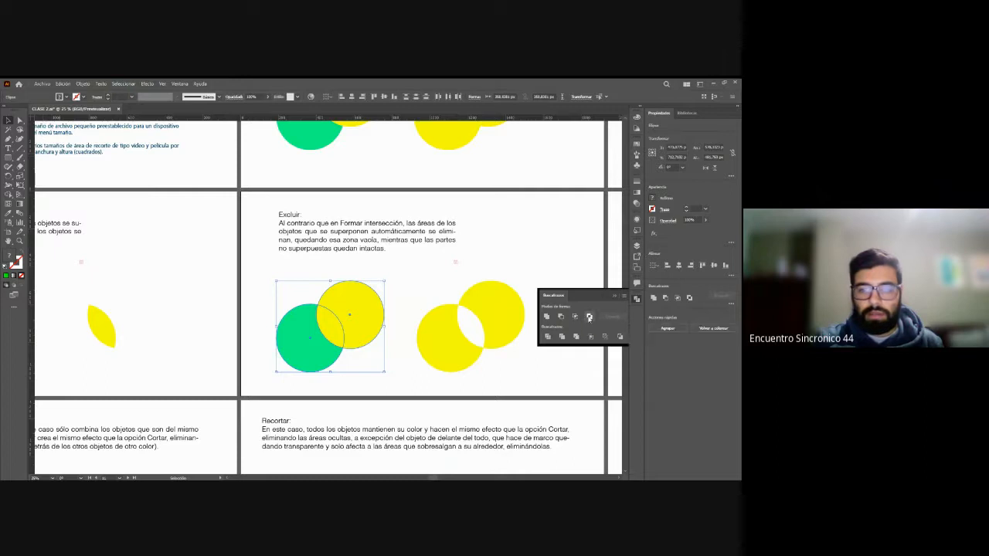
pyautogui.click(422, 296)
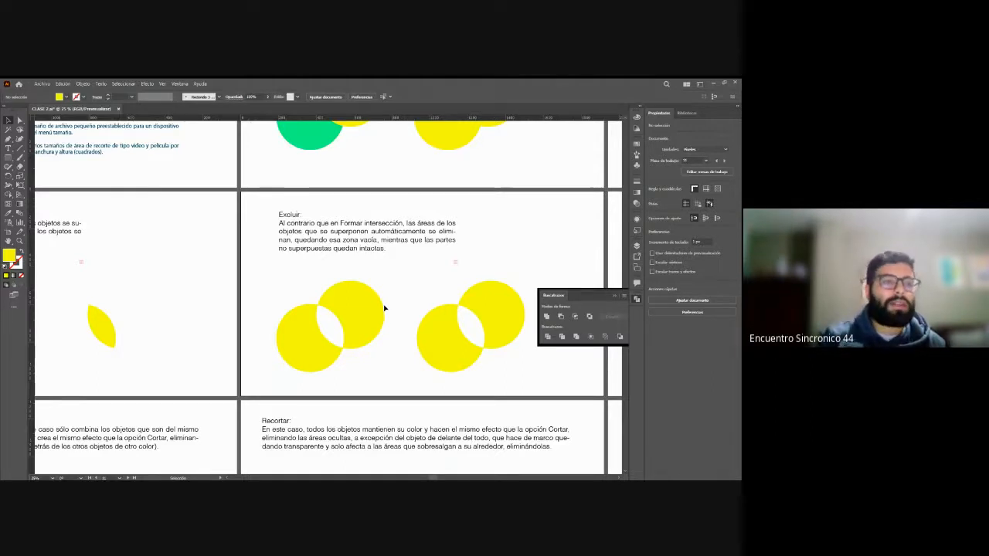
# Step: Examine the Dividir example by selecting its ready-made group and the original pair of overlapping circles
pyautogui.hscroll(9, 328, 297)
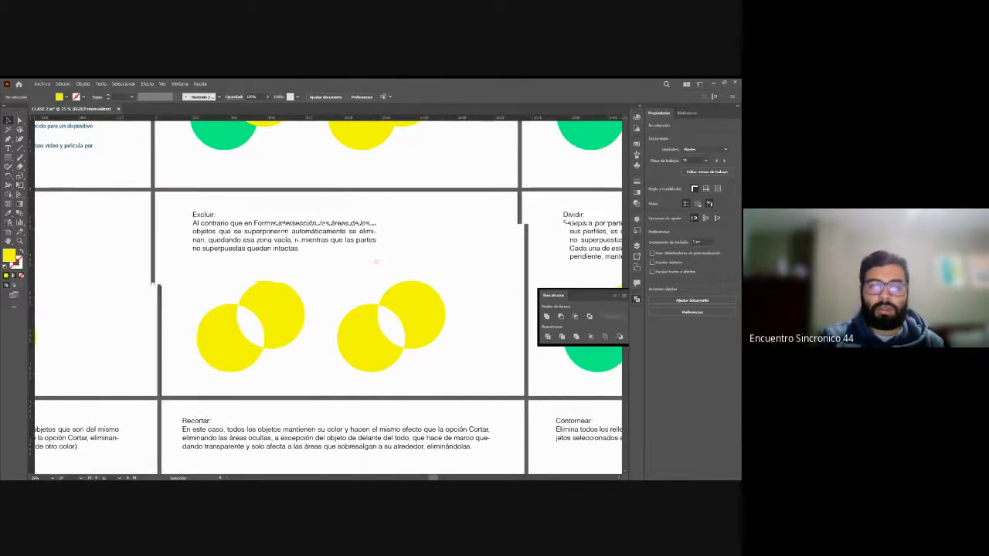
pyautogui.hscroll(2, 328, 297)
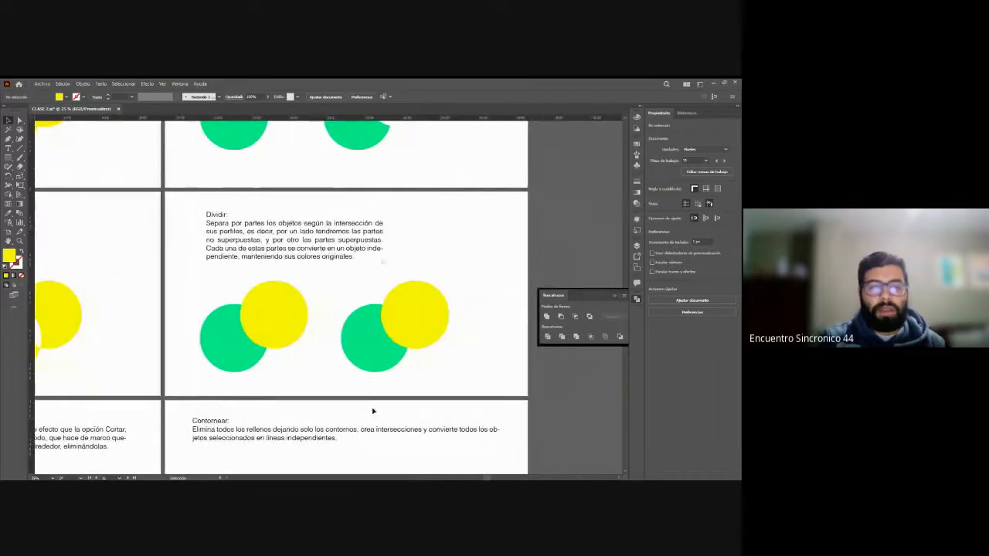
pyautogui.moveTo(334, 290); pyautogui.dragTo(447, 329)
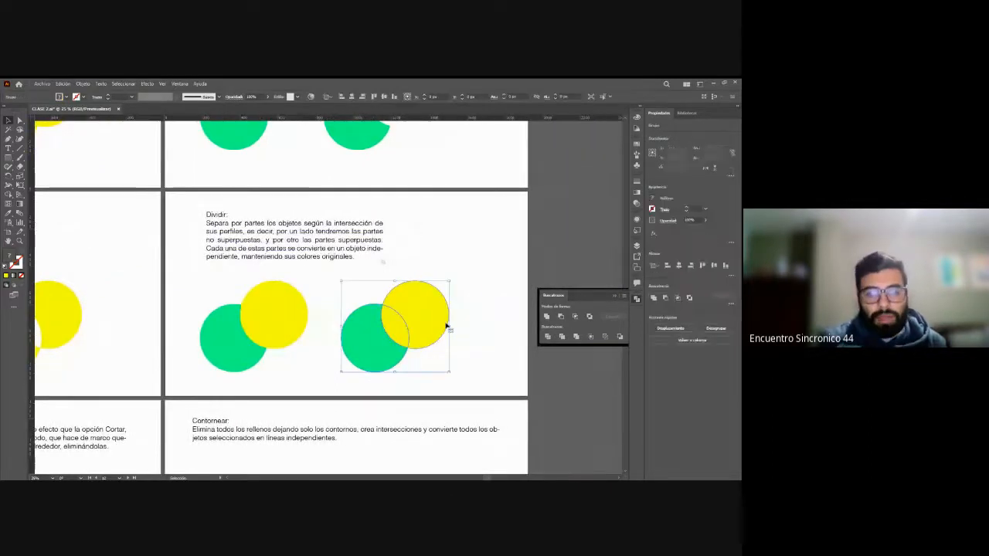
pyautogui.click(470, 314)
pyautogui.click(232, 361)
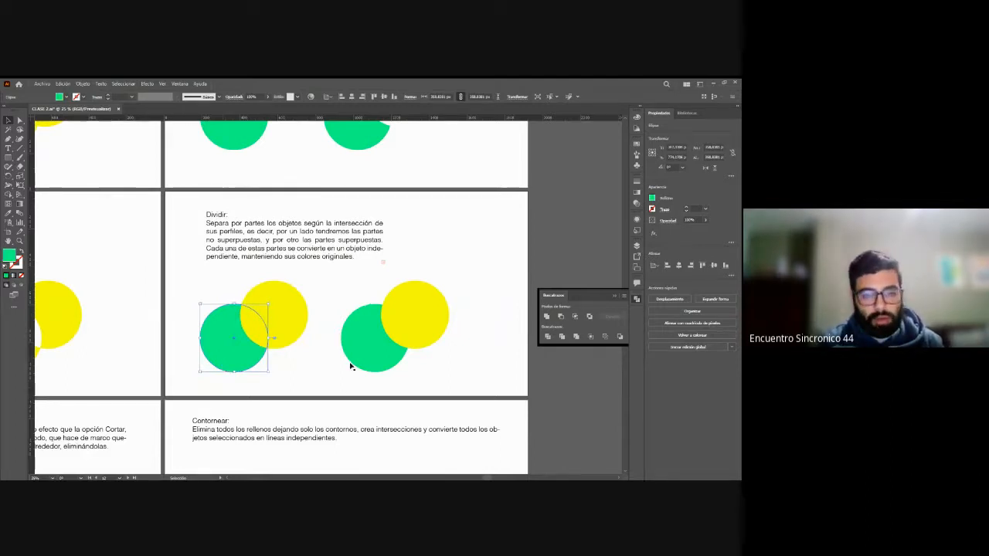
pyautogui.press('z')
pyautogui.moveTo(319, 318); pyautogui.dragTo(347, 353)
pyautogui.press('v')
pyautogui.click(324, 289)
pyautogui.click(258, 310)
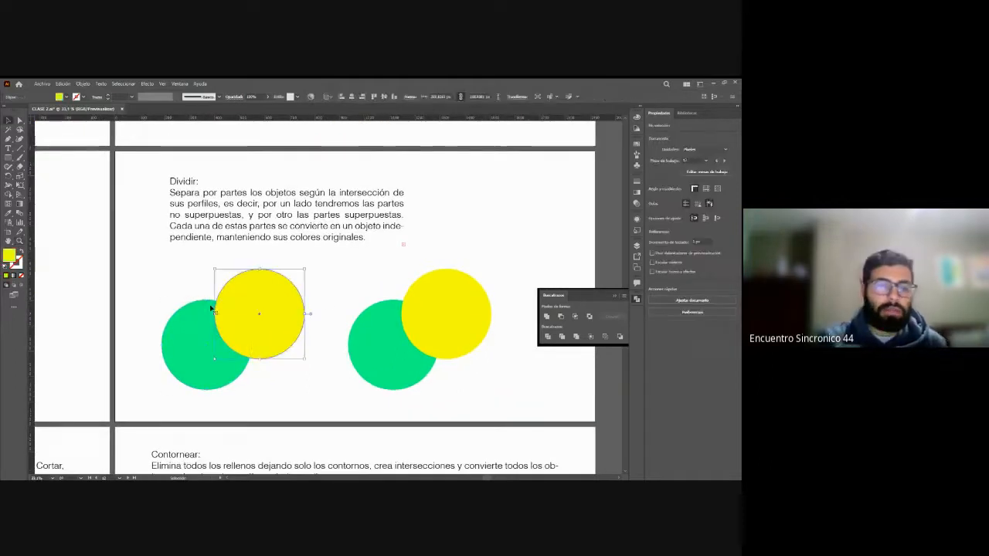
pyautogui.keyDown('shift'); pyautogui.click(249, 352); pyautogui.keyUp('shift')
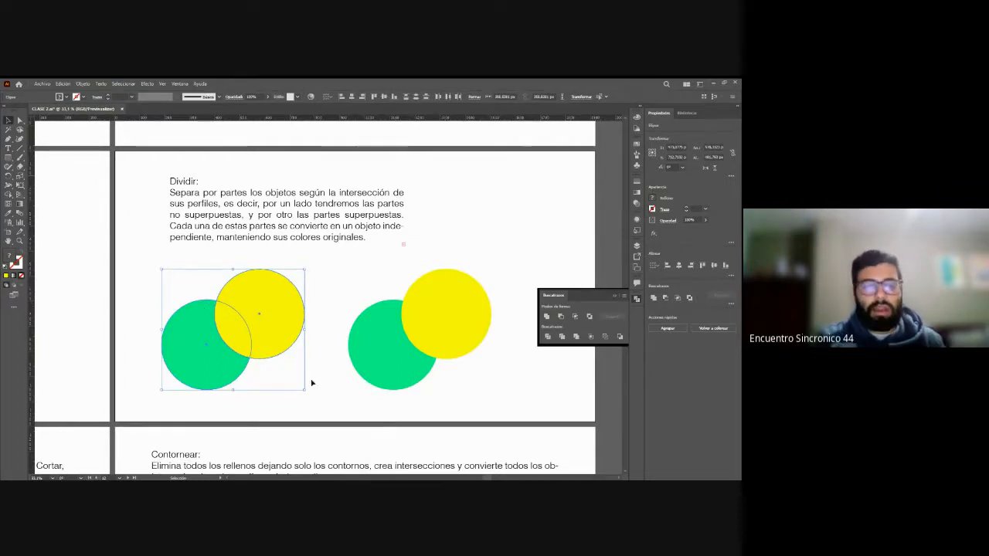
pyautogui.click(343, 377)
# Step: Inspect the separate green, yellow and overlap pieces of the ready-made Dividir result with Direct Selection
pyautogui.press('a')
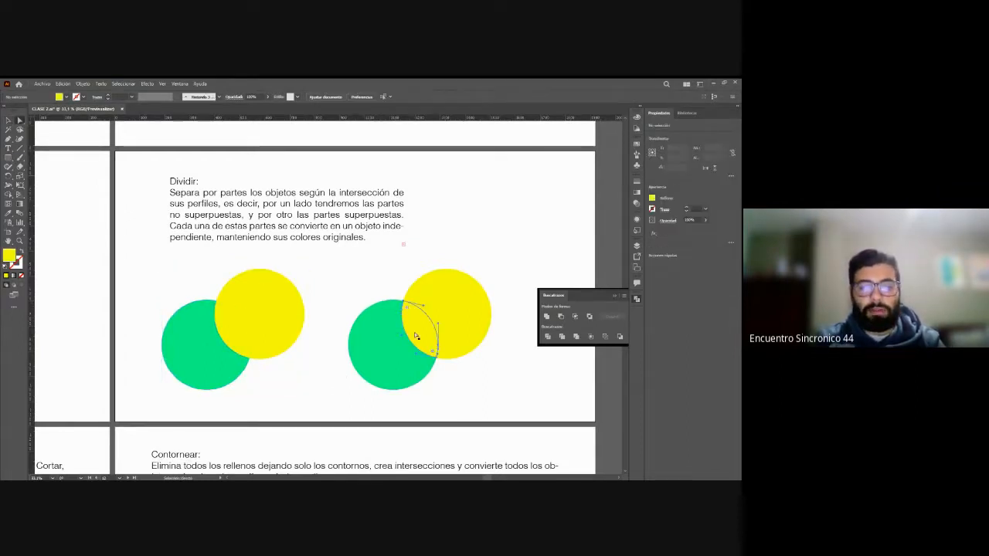
pyautogui.click(421, 328)
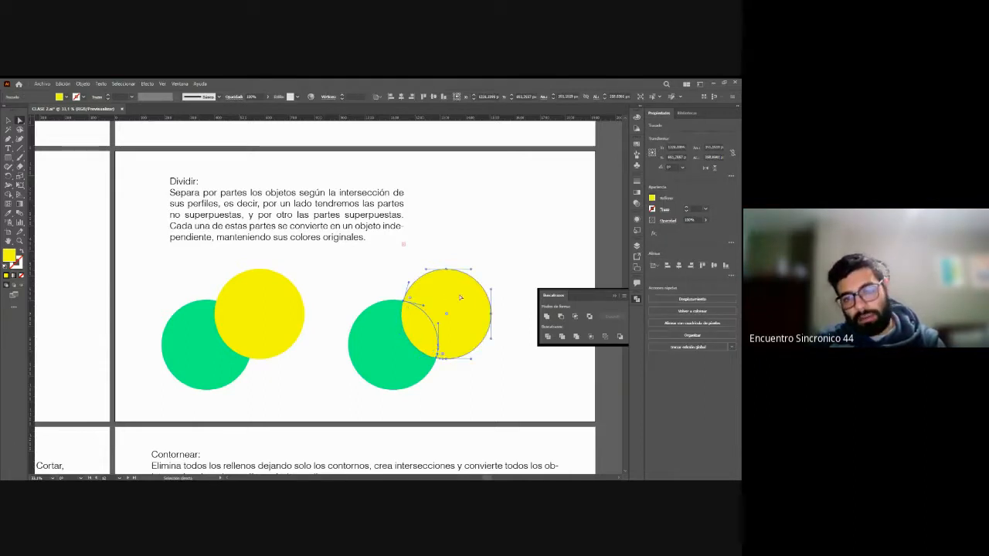
pyautogui.click(384, 343)
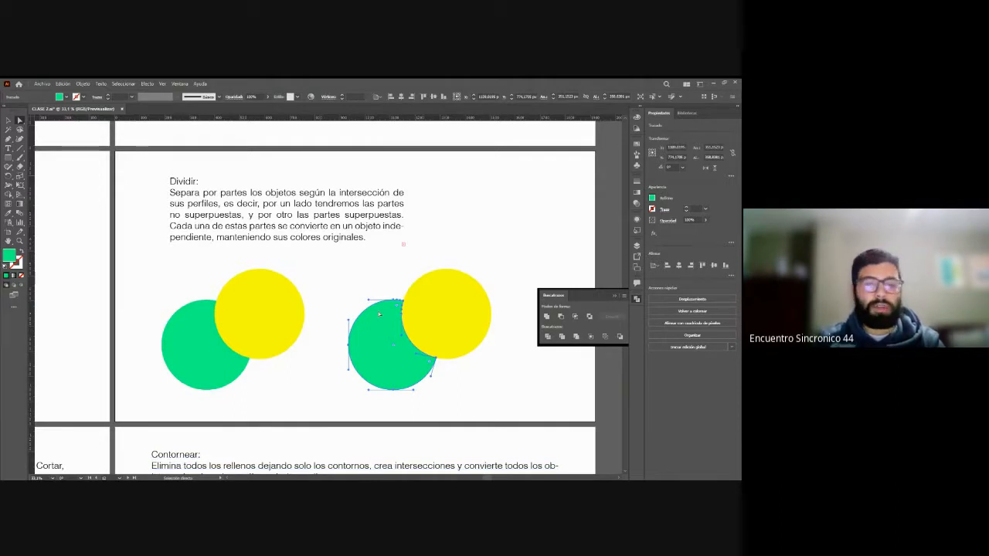
pyautogui.click(423, 324)
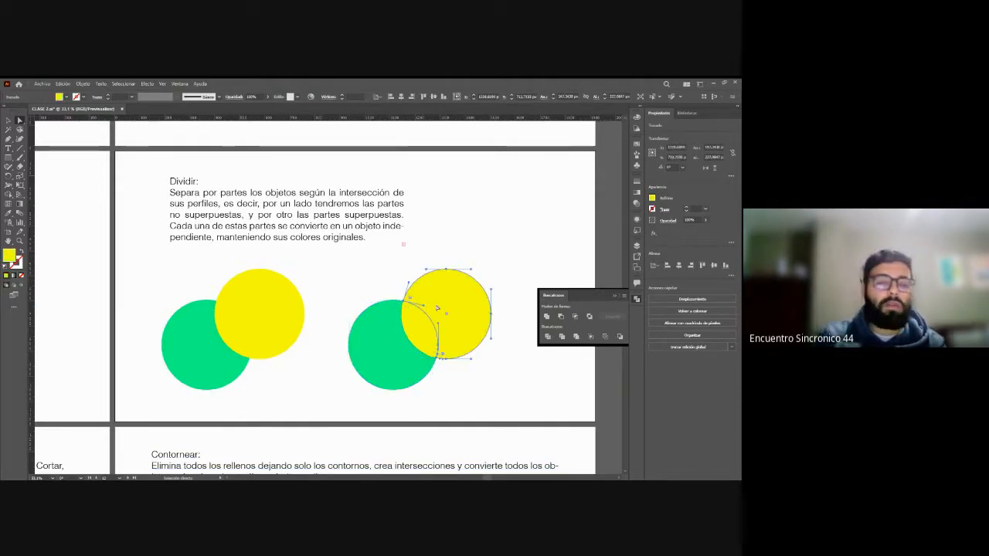
pyautogui.click(418, 333)
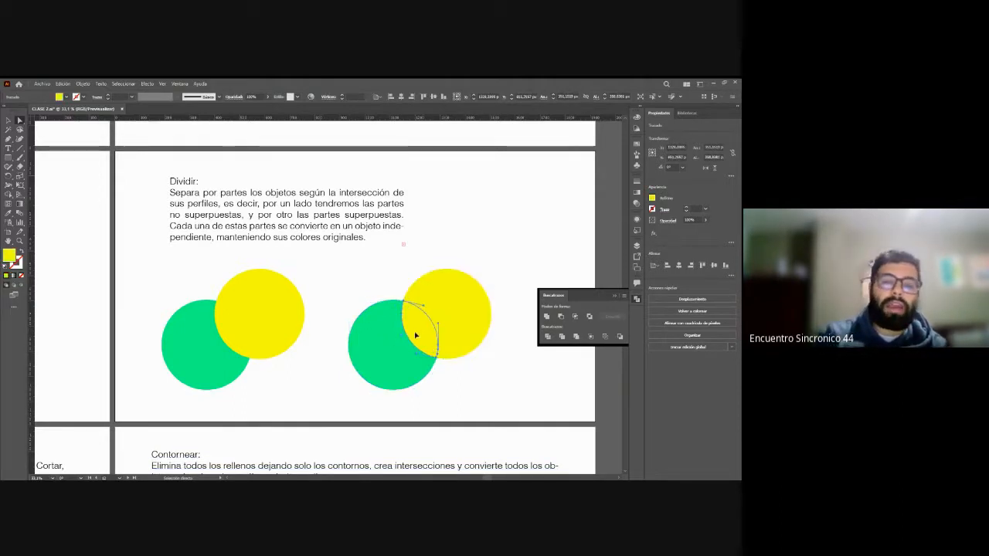
pyautogui.click(451, 308)
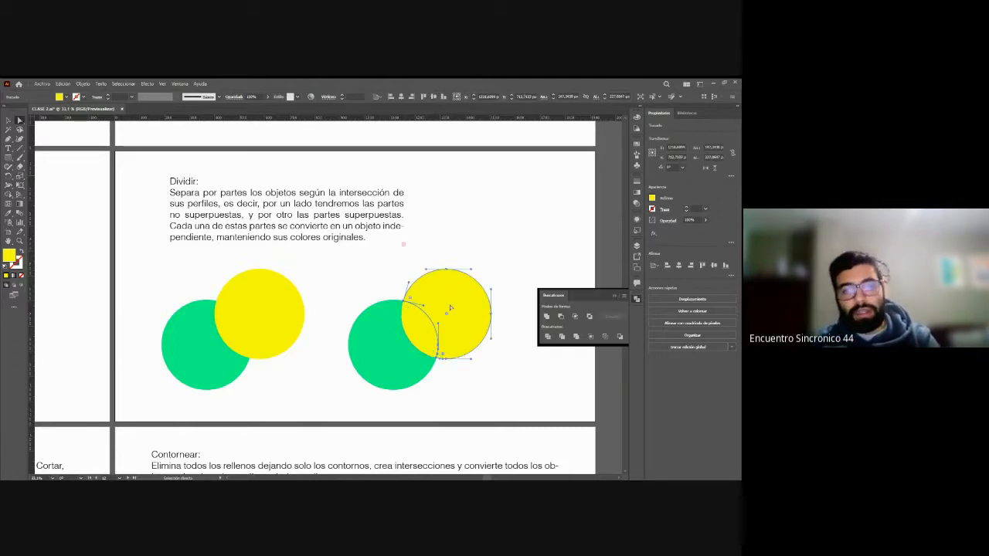
pyautogui.click(409, 336)
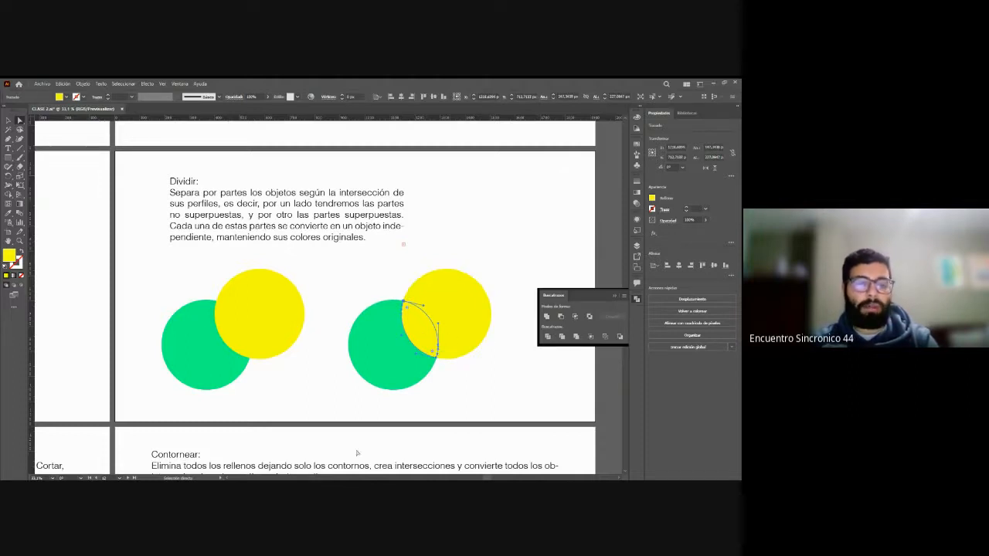
pyautogui.click(406, 249)
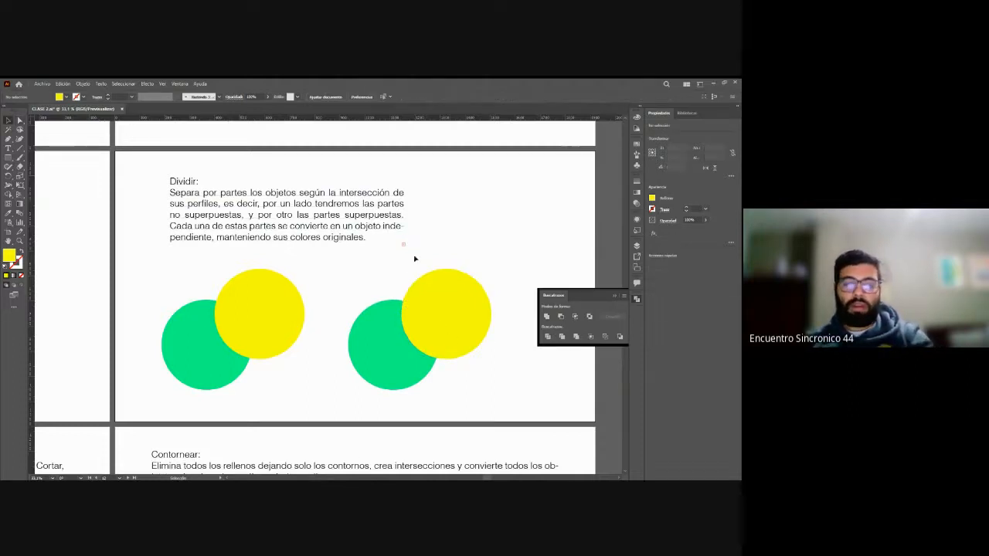
# Step: Split the original pair of overlapping circles in the Dividir example with the Divide pathfinder
pyautogui.moveTo(163, 289); pyautogui.dragTo(268, 378)
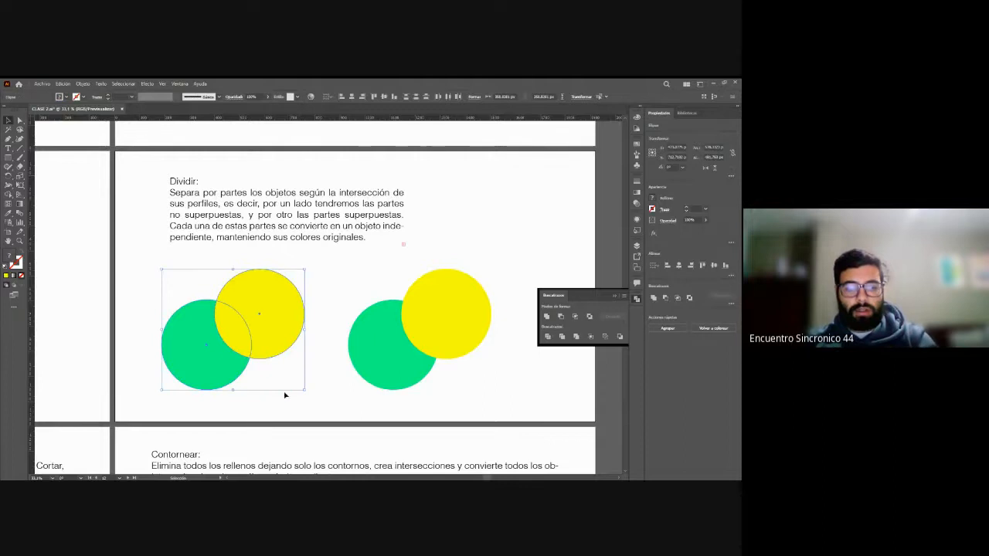
pyautogui.click(285, 395)
pyautogui.click(194, 305)
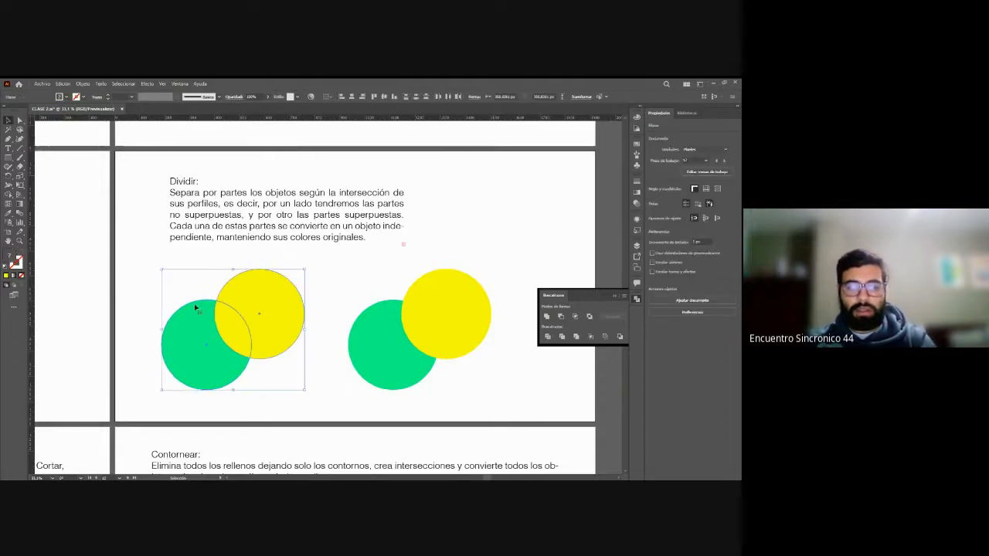
pyautogui.click(548, 338)
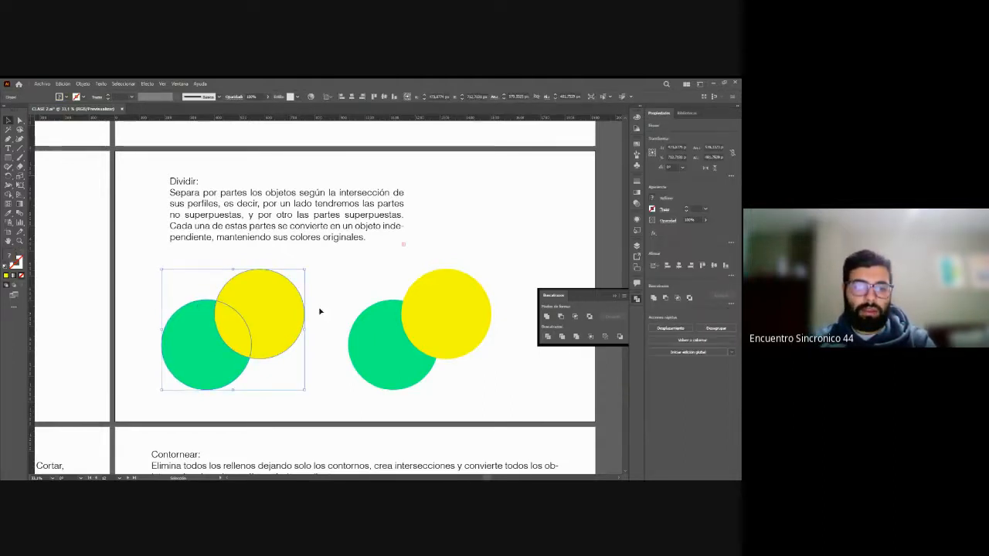
# Step: Move the divided yellow, overlap and green pieces apart with Direct Selection, and undo the moves
pyautogui.click(319, 309)
pyautogui.press('a')
pyautogui.click(283, 305)
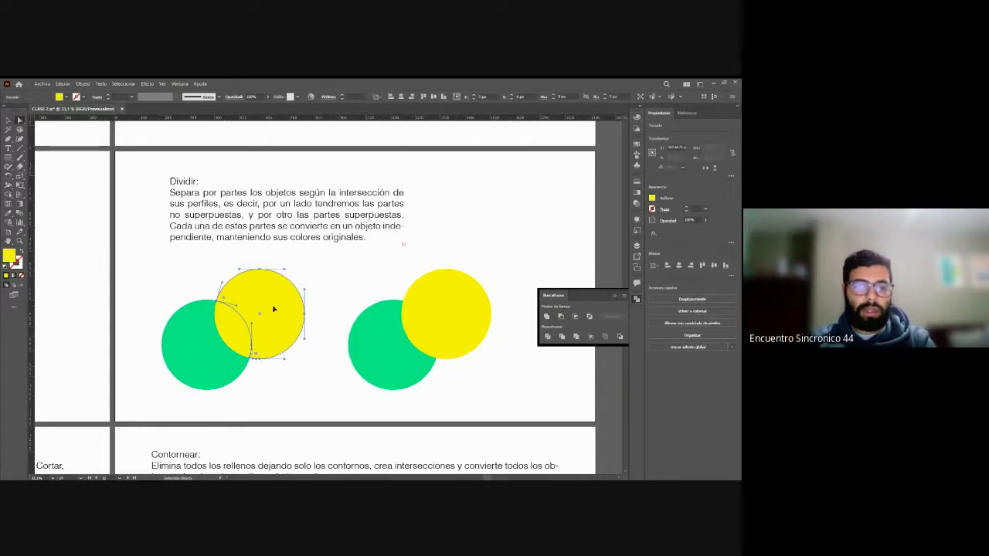
pyautogui.moveTo(274, 309); pyautogui.dragTo(332, 286)
pyautogui.moveTo(241, 332); pyautogui.dragTo(262, 321)
pyautogui.moveTo(199, 362); pyautogui.dragTo(161, 373)
pyautogui.moveTo(262, 318); pyautogui.dragTo(210, 337)
pyautogui.moveTo(320, 302); pyautogui.dragTo(261, 317)
pyautogui.hotkey('ctrl', 'z')
pyautogui.hotkey('ctrl', 'z')
pyautogui.hotkey('ctrl', 'z')
pyautogui.hotkey('ctrl', 'z')
pyautogui.hotkey('ctrl', 'z')
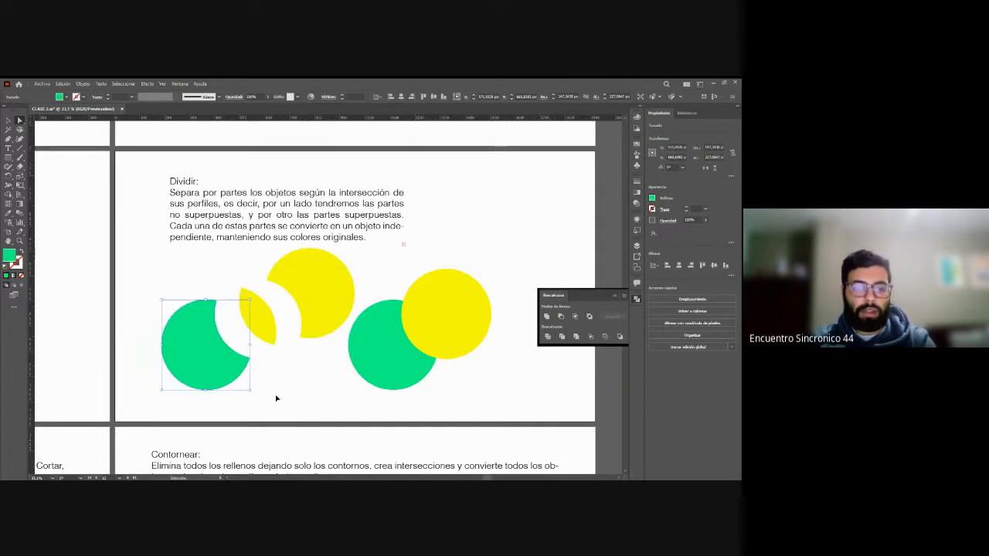
pyautogui.click(320, 407)
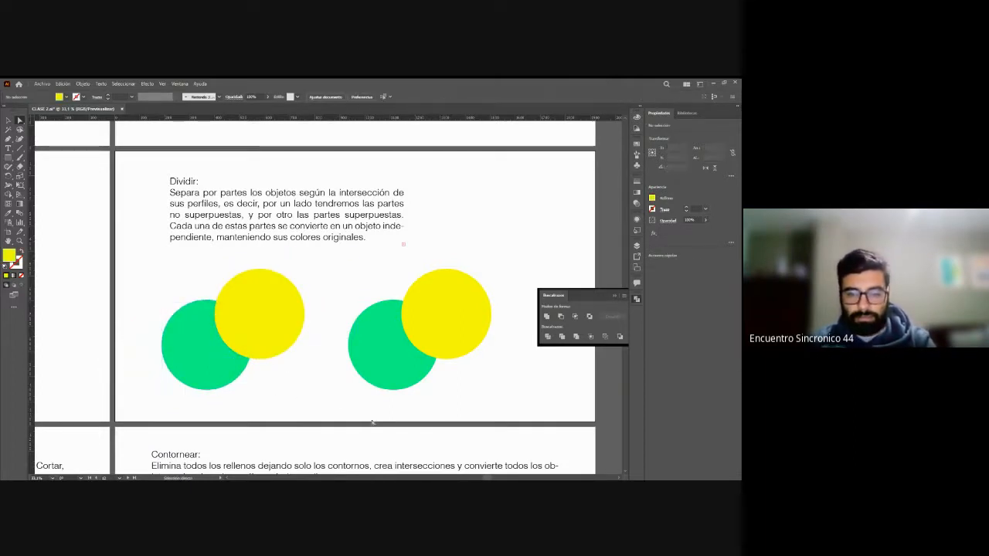
# Step: Examine the Cortar example by selecting the yellow and green pieces of its ready-made result individually
pyautogui.moveTo(484, 479); pyautogui.dragTo(360, 448)
pyautogui.scroll(-5, 360, 448)
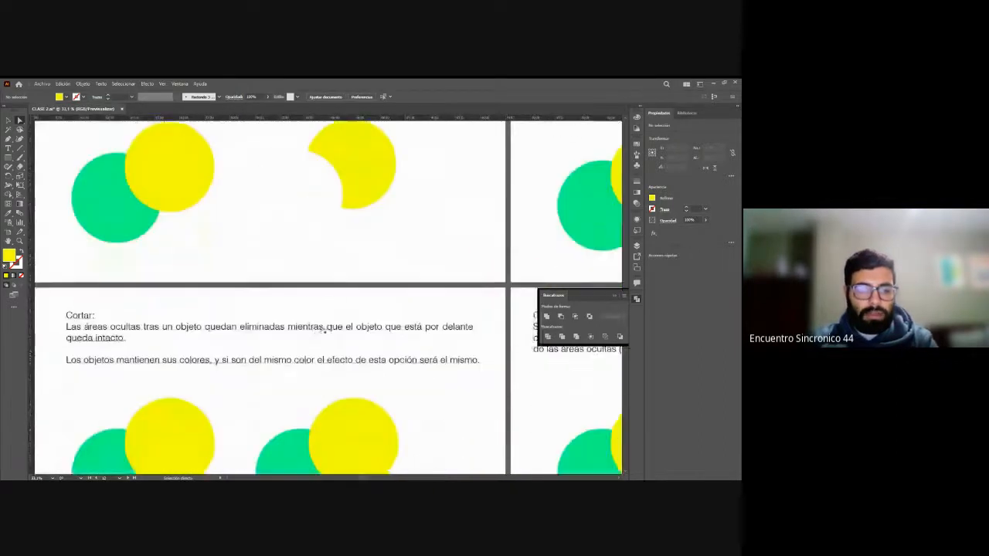
pyautogui.scroll(-1, 126, 287)
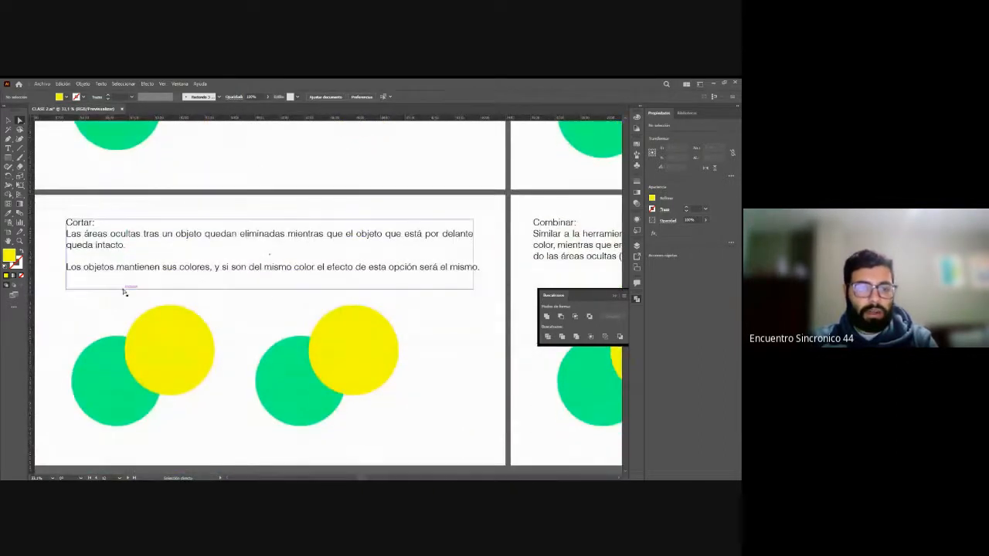
pyautogui.click(323, 361)
pyautogui.click(296, 371)
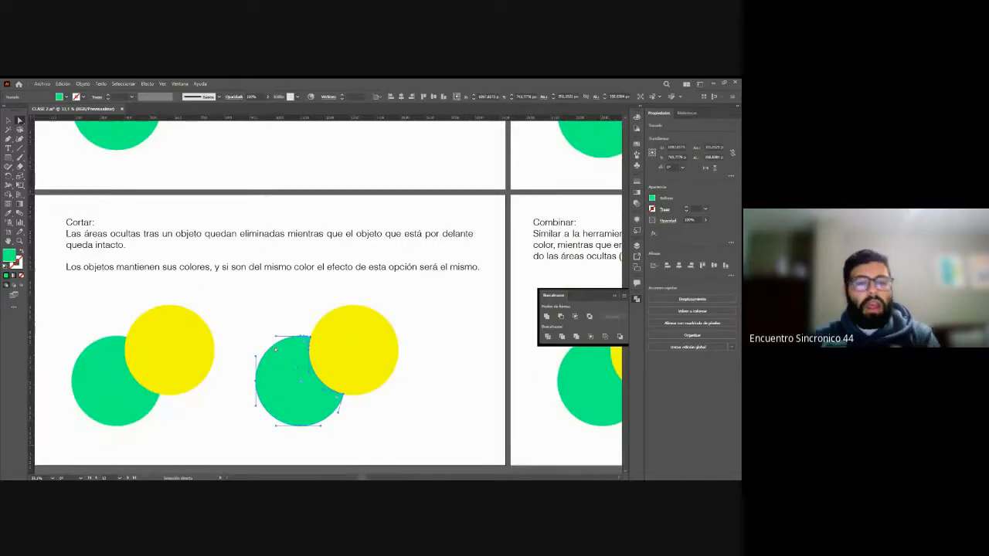
pyautogui.click(265, 326)
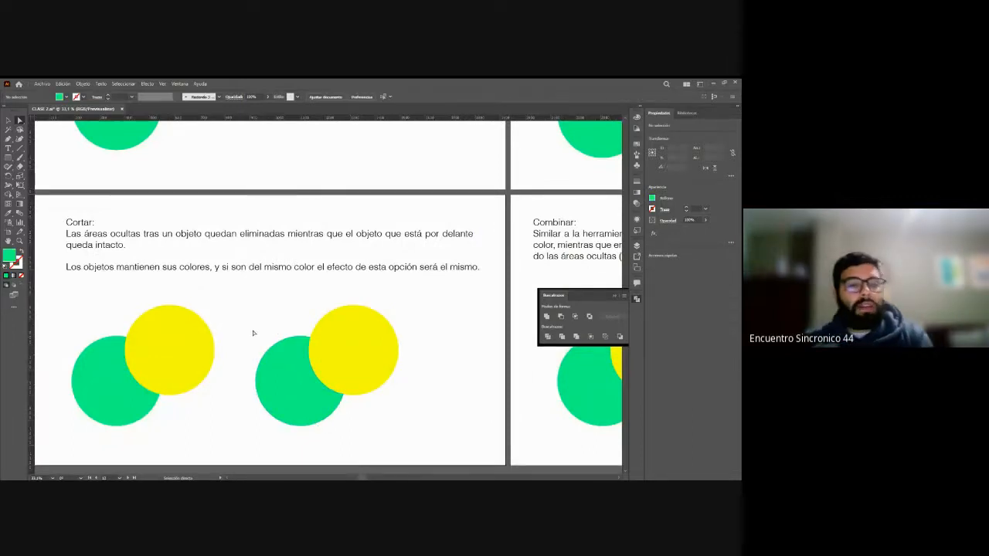
# Step: Select the yellow and green pieces of the ready-made Cortar result, move each one away from the other, and undo both moves
pyautogui.click(346, 326)
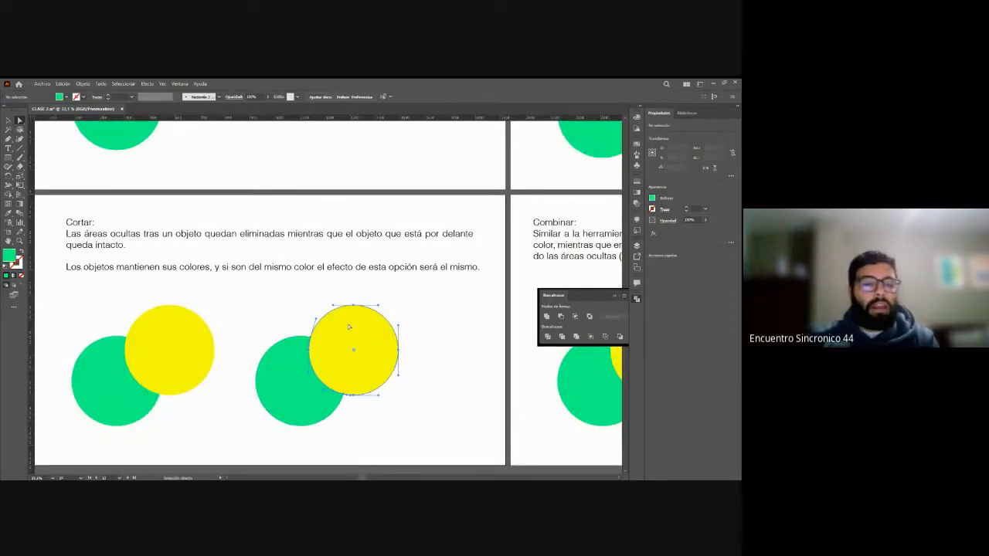
pyautogui.click(301, 377)
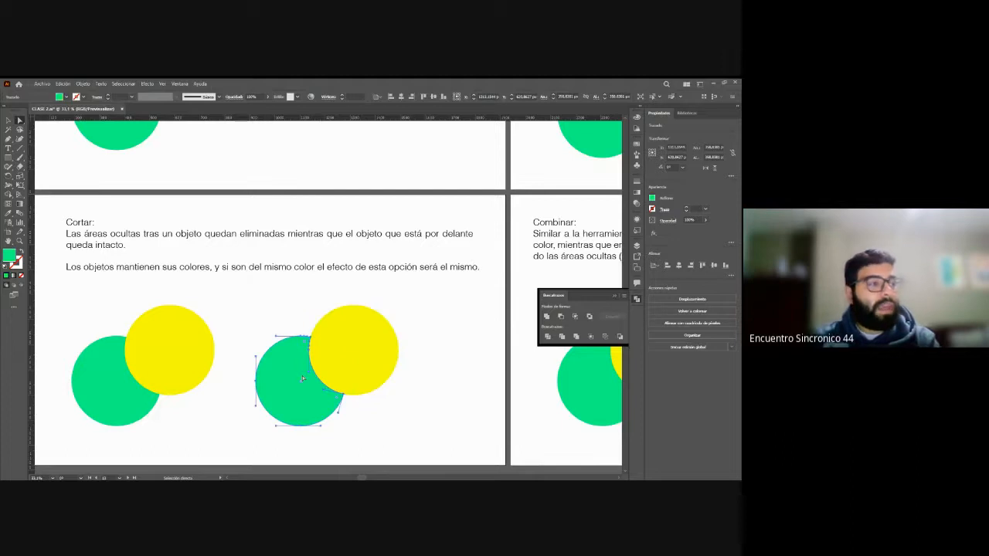
pyautogui.click(263, 320)
pyautogui.scroll(-2, 305, 377)
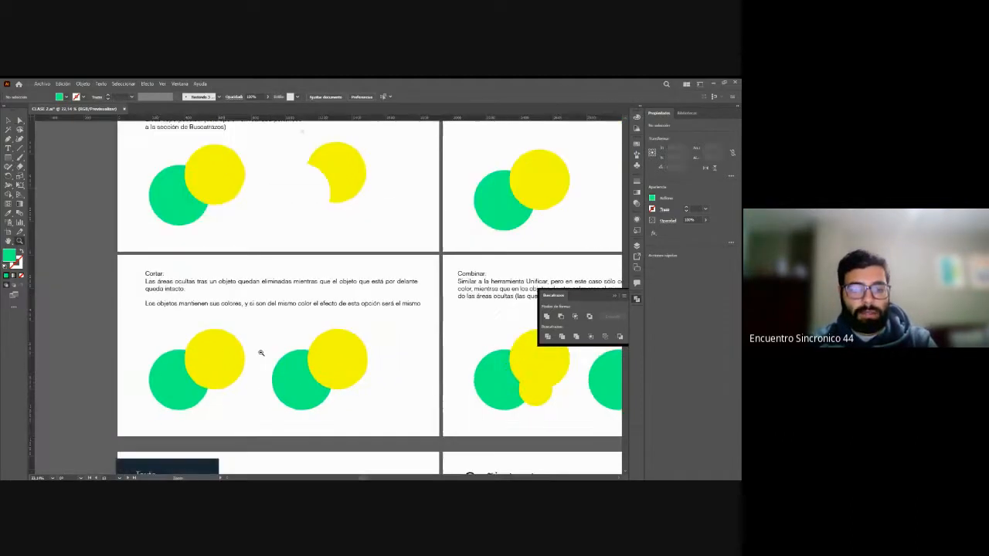
pyautogui.moveTo(274, 364); pyautogui.dragTo(272, 395)
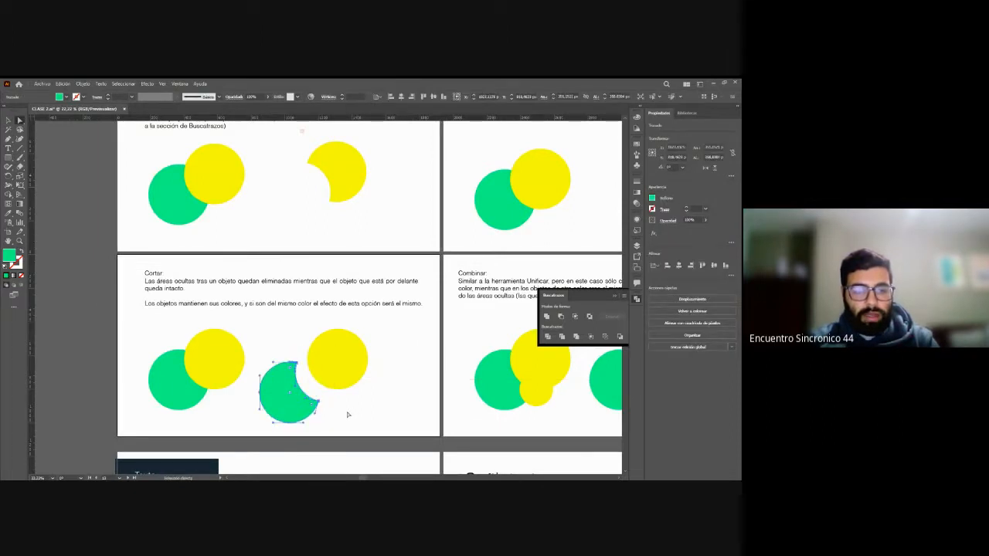
pyautogui.hotkey('ctrl', 'z')
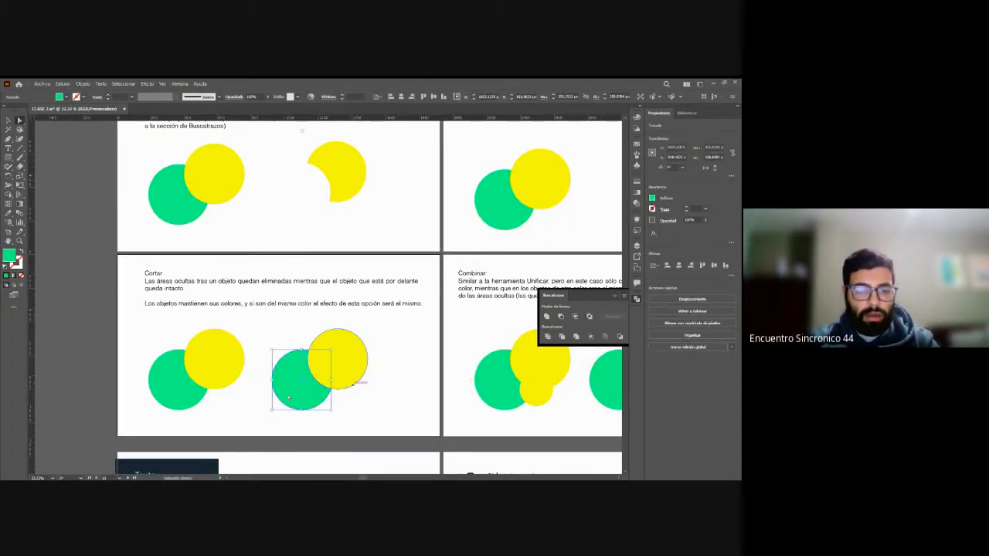
pyautogui.moveTo(342, 371); pyautogui.dragTo(371, 338)
pyautogui.hotkey('ctrl', 'z')
pyautogui.click(377, 393)
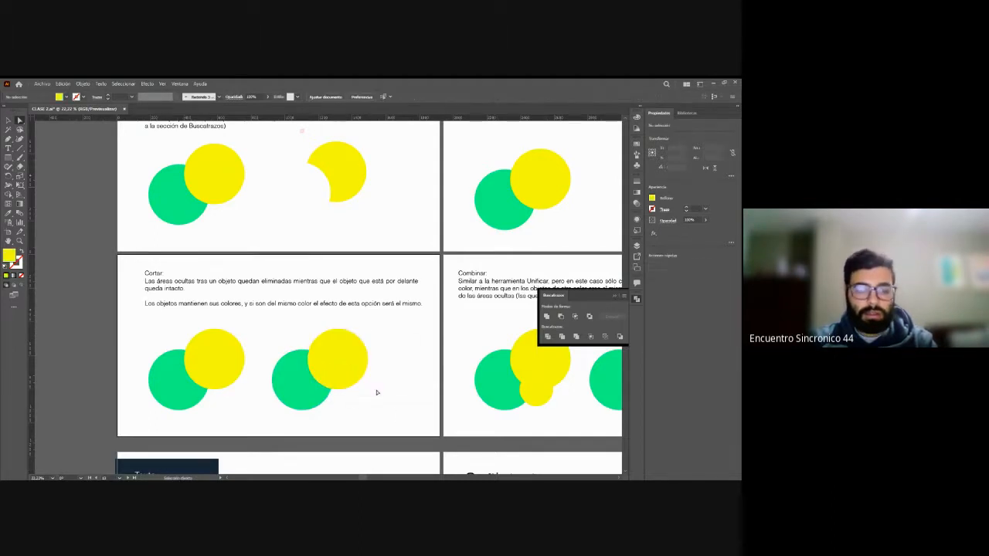
# Step: Check the ready-made Cortar result again by selecting its green piece, moving the yellow circle away, and undoing the move
pyautogui.press('z')
pyautogui.moveTo(411, 395); pyautogui.dragTo(313, 354)
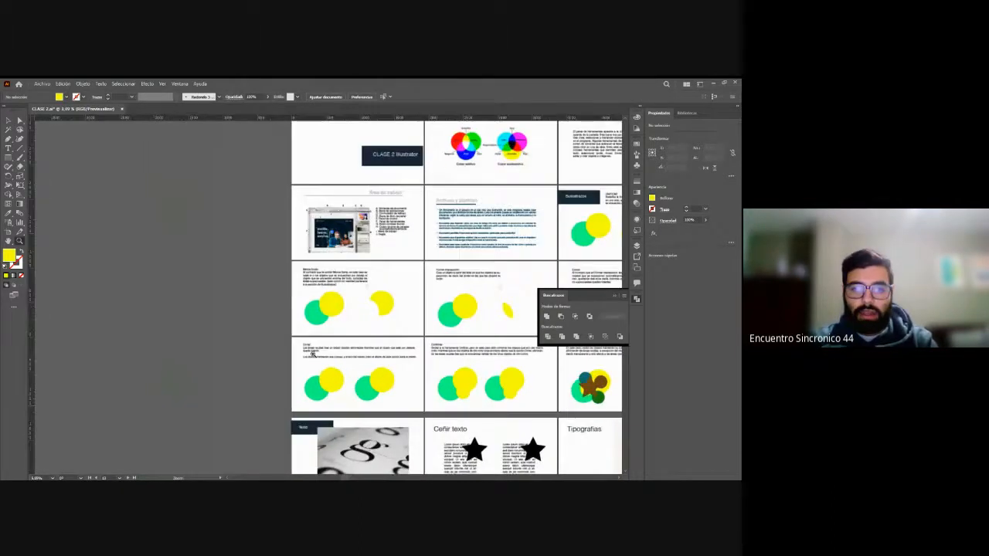
pyautogui.click(431, 376)
pyautogui.moveTo(241, 289); pyautogui.dragTo(313, 342)
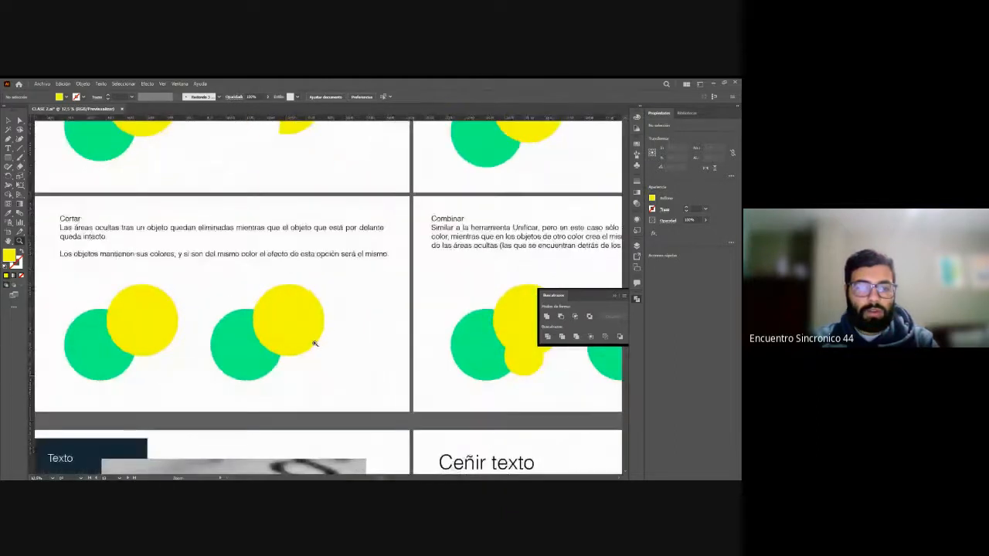
pyautogui.press('v')
pyautogui.click(243, 347)
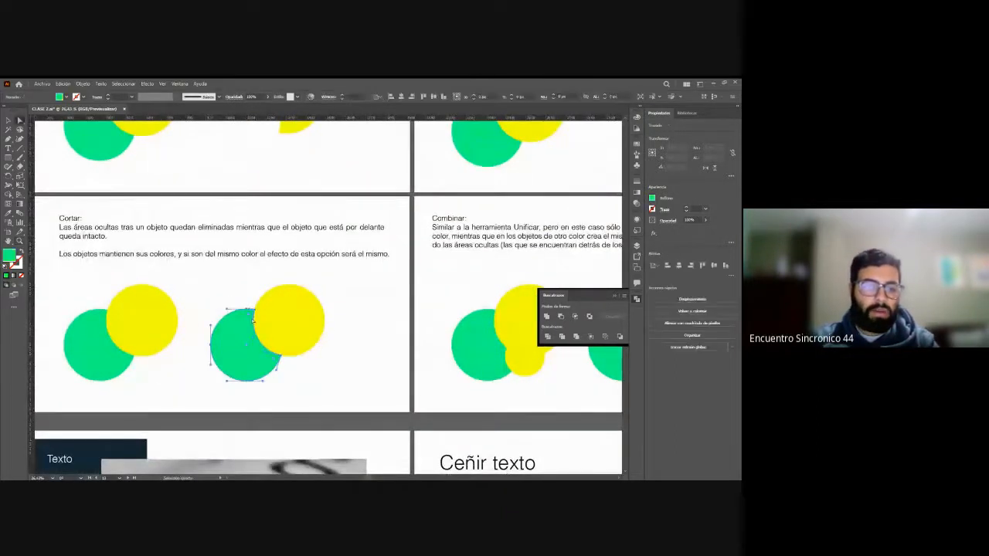
pyautogui.click(295, 317)
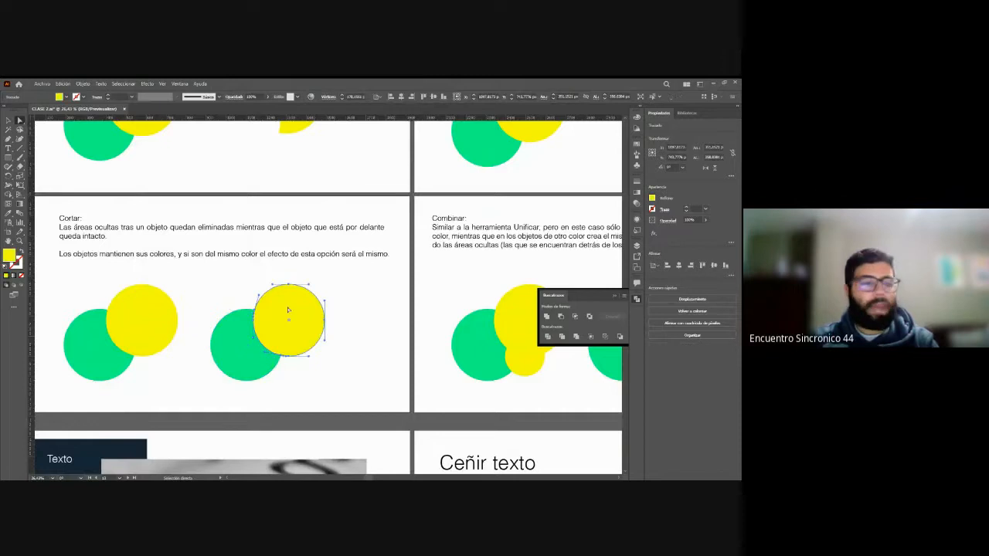
pyautogui.moveTo(287, 311); pyautogui.dragTo(326, 285)
pyautogui.hotkey('ctrl', 'z')
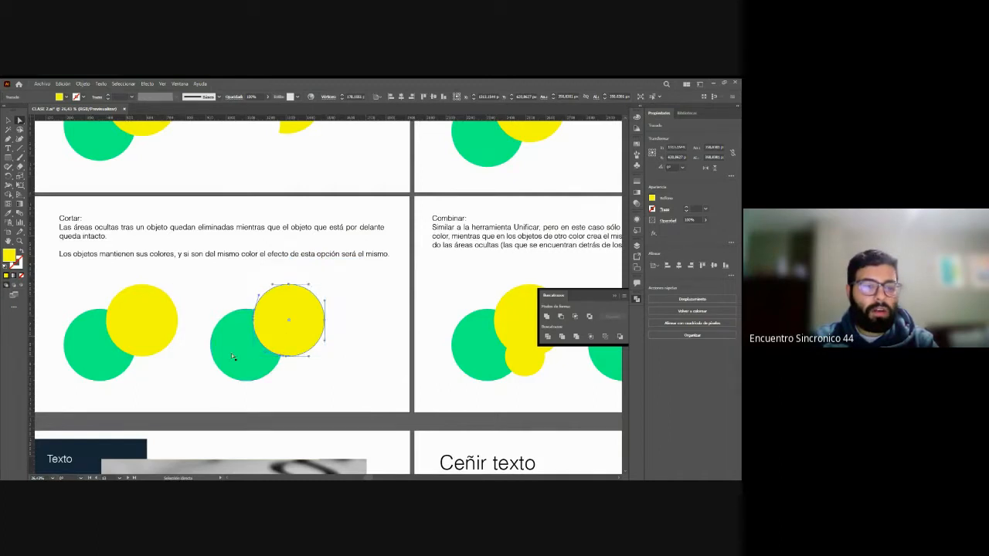
pyautogui.hotkey('ctrl', 'z')
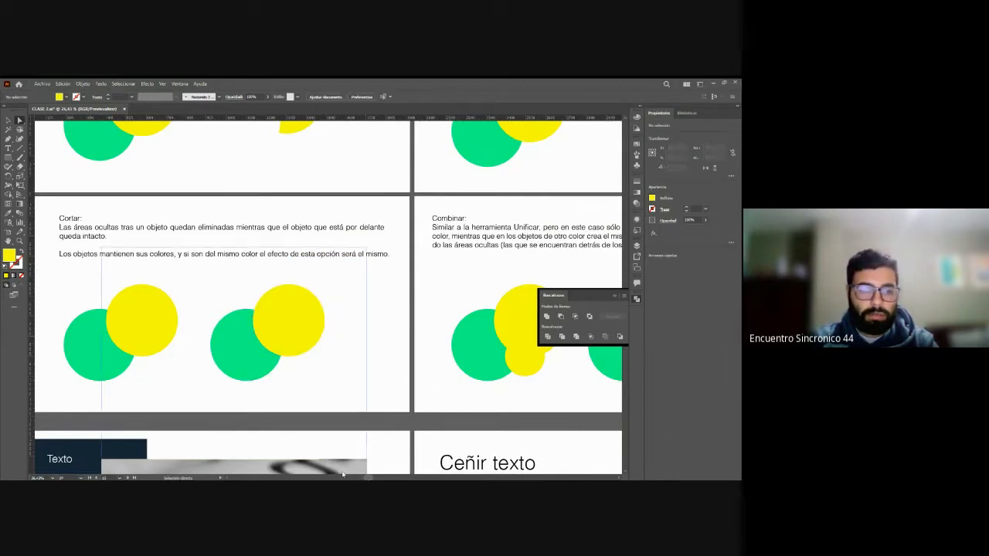
# Step: Cut the original pair of overlapping circles in the Cortar example with the Trim pathfinder
pyautogui.press('v')
pyautogui.moveTo(55, 282); pyautogui.dragTo(170, 384)
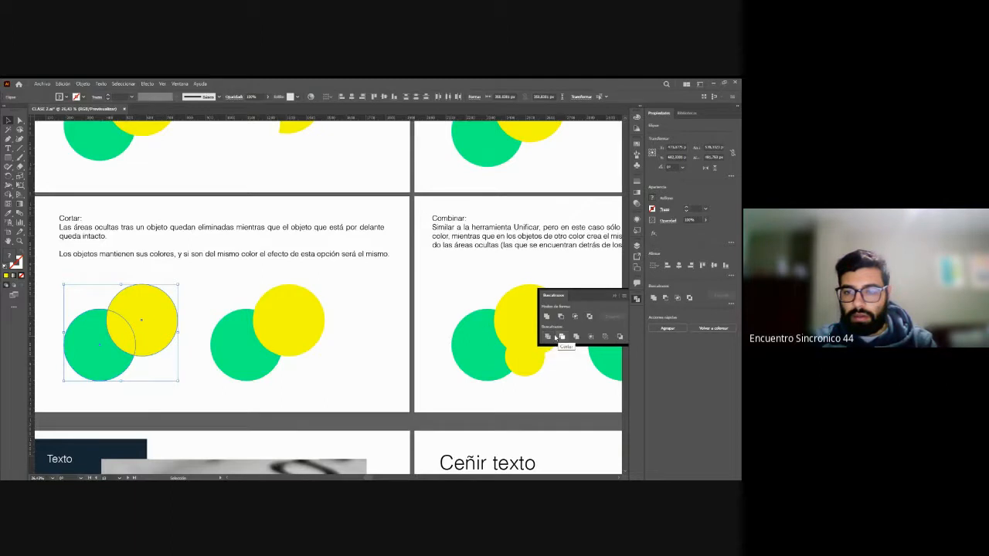
pyautogui.click(564, 337)
pyautogui.click(211, 300)
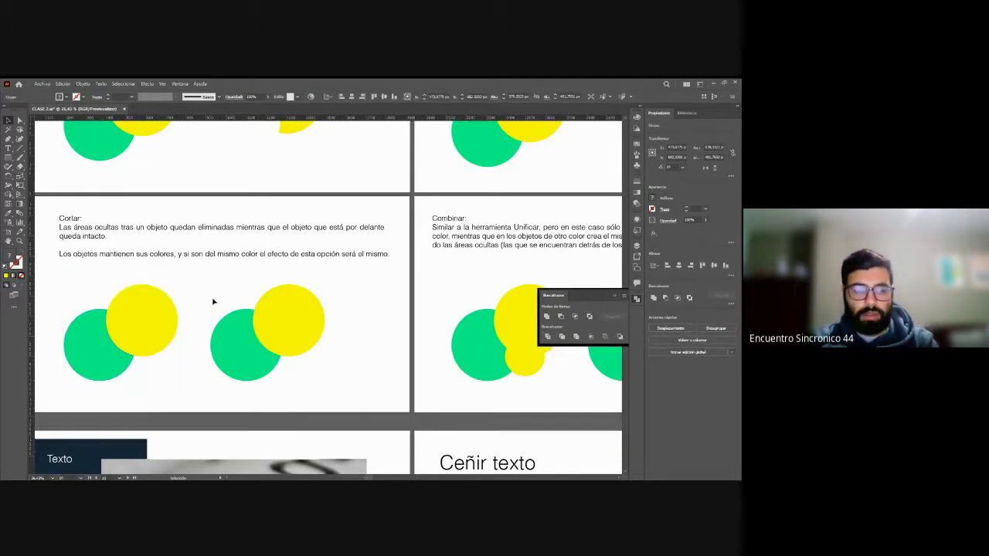
# Step: Pull the trimmed yellow circle and green piece of the original pair apart with Direct Selection, undoing the moves
pyautogui.click(138, 329)
pyautogui.moveTo(138, 328); pyautogui.dragTo(184, 308)
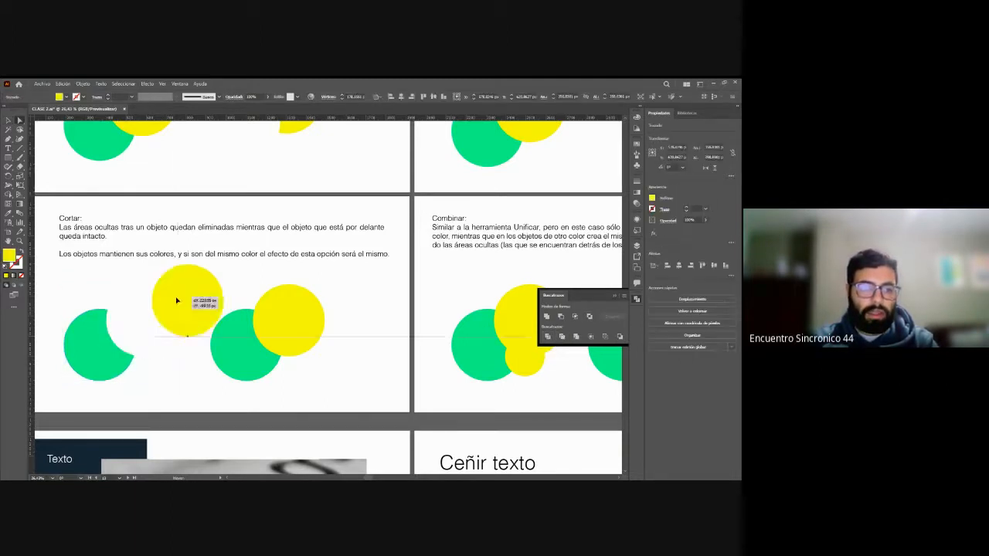
pyautogui.click(105, 342)
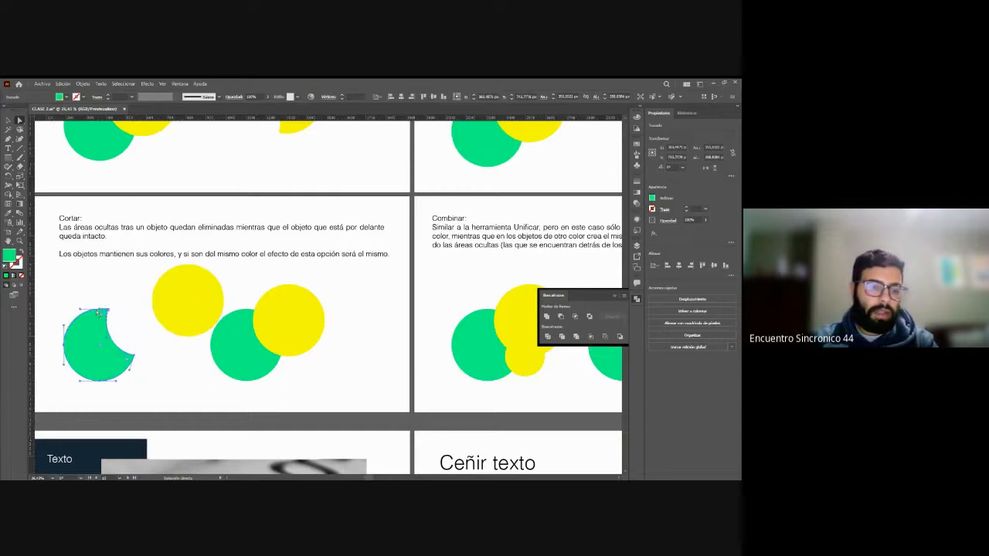
pyautogui.hotkey('ctrl', 'z')
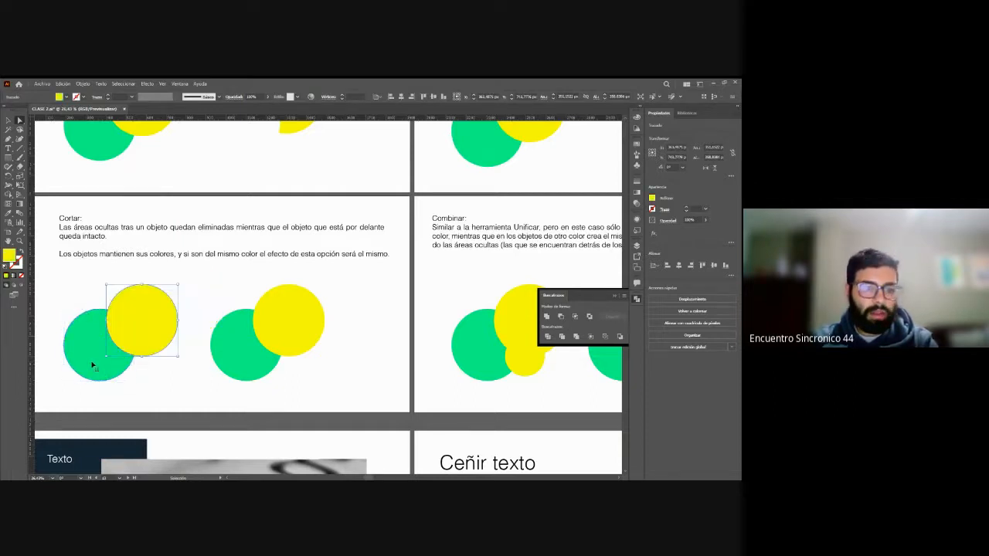
pyautogui.click(85, 347)
pyautogui.moveTo(85, 348); pyautogui.dragTo(74, 360)
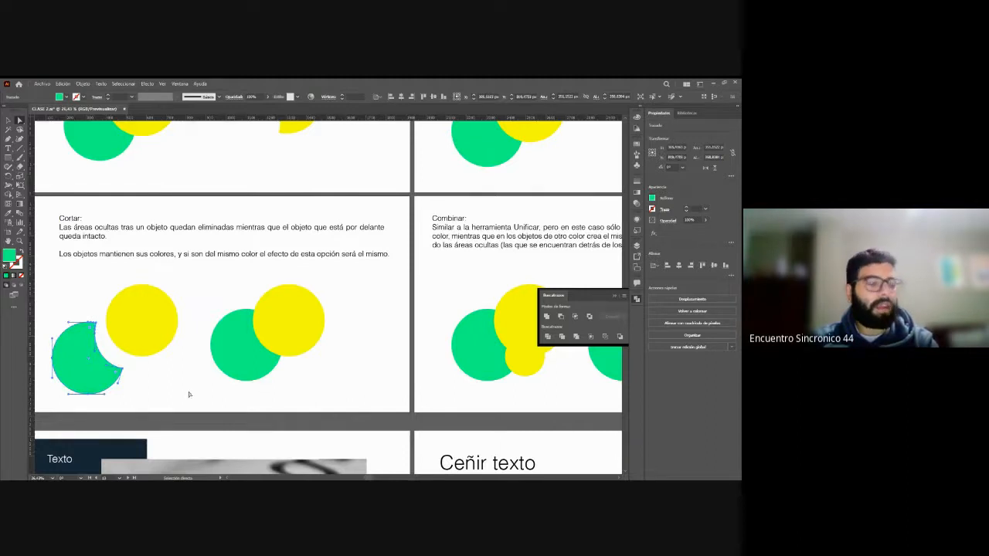
pyautogui.hotkey('ctrl', 'z')
pyautogui.hotkey('ctrl', 'z')
pyautogui.click(186, 303)
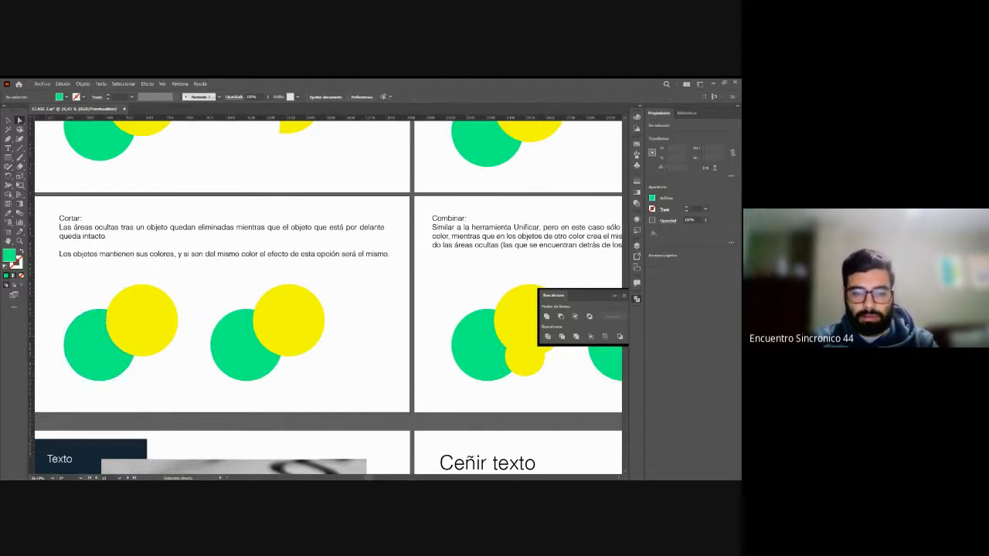
# Step: Examine the Combinar example by selecting the ready-made yellow shape and the original's small yellow and green circles individually
pyautogui.moveTo(368, 478); pyautogui.dragTo(392, 479)
pyautogui.click(307, 292)
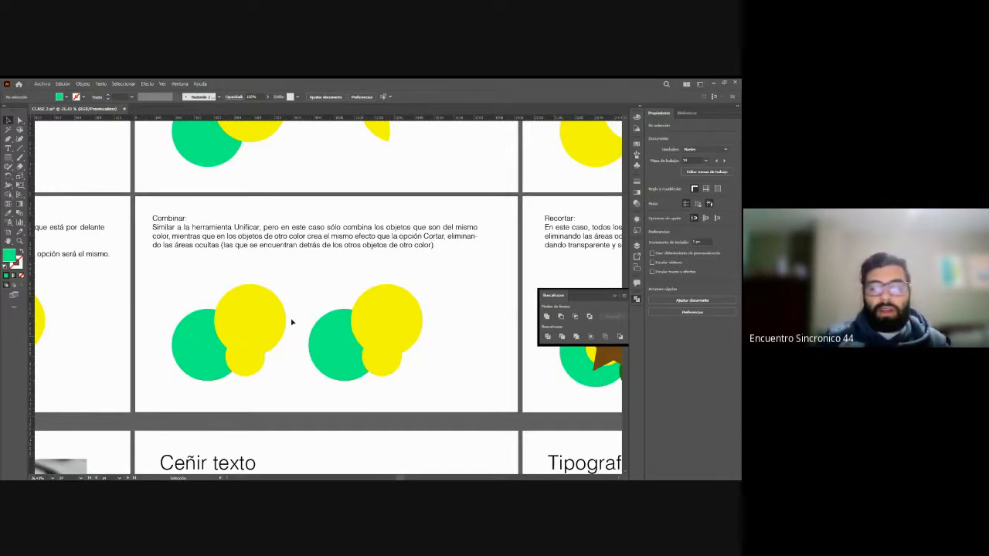
pyautogui.hotkey('ctrl', '-')
pyautogui.scroll(2, 294, 325)
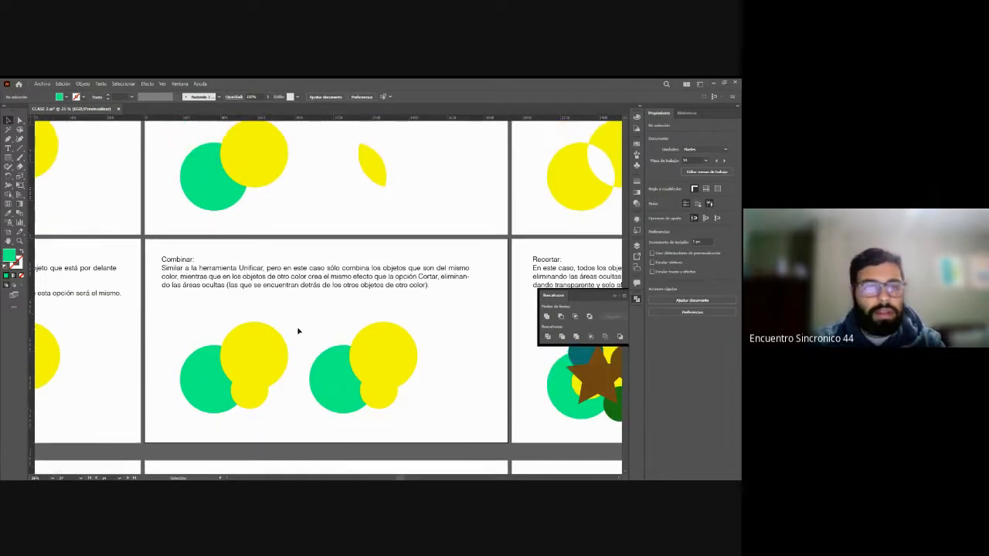
pyautogui.scroll(-1, 298, 331)
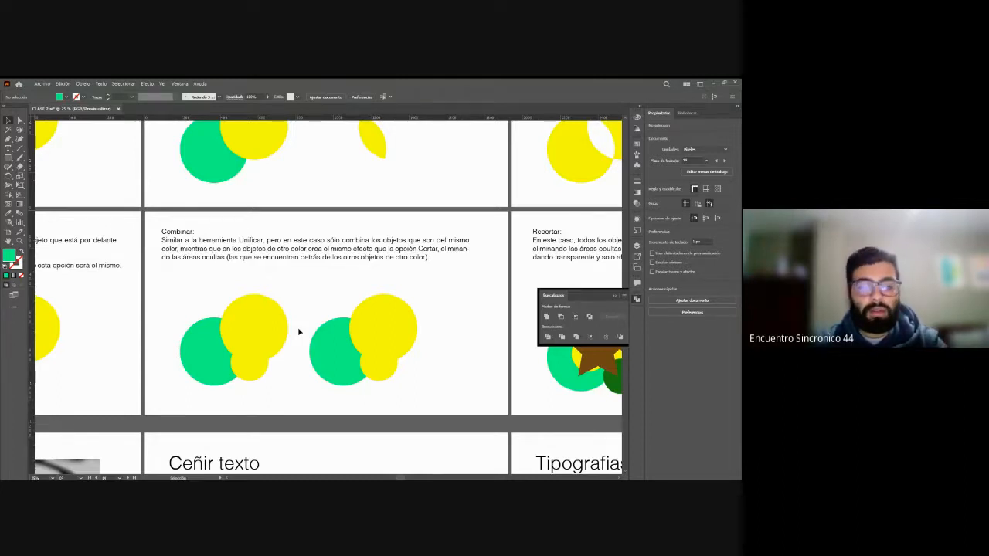
pyautogui.press('a')
pyautogui.click(369, 332)
pyautogui.click(424, 355)
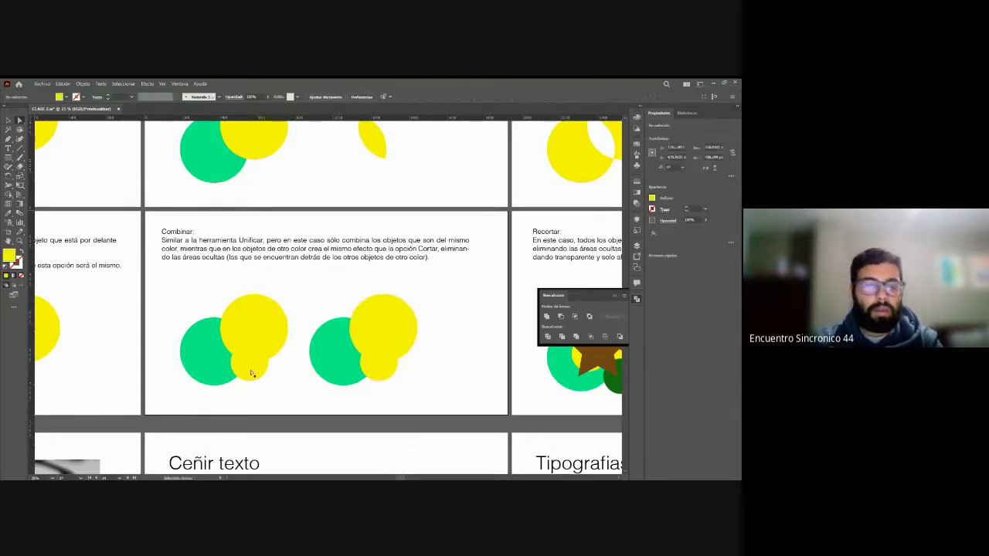
pyautogui.click(250, 374)
pyautogui.click(247, 374)
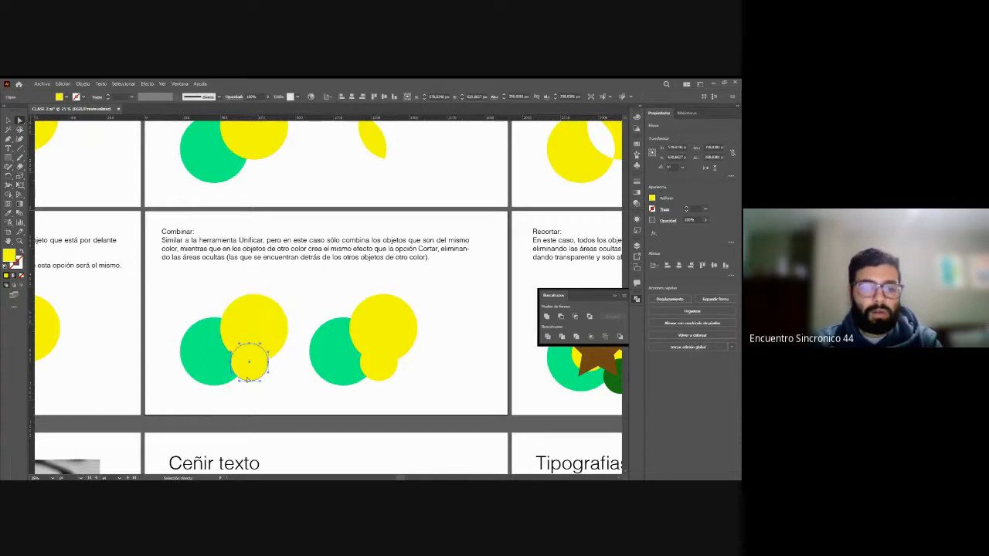
pyautogui.click(210, 366)
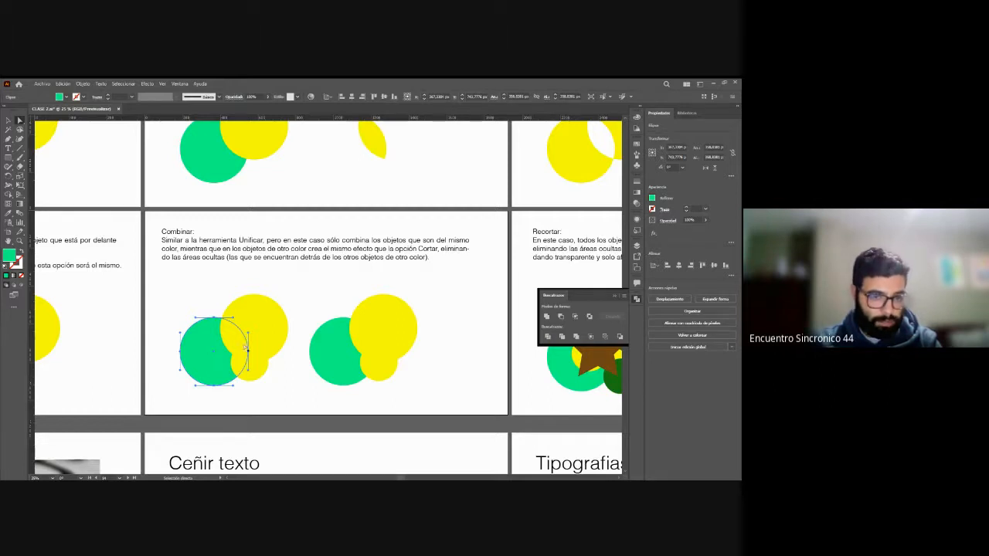
pyautogui.click(324, 298)
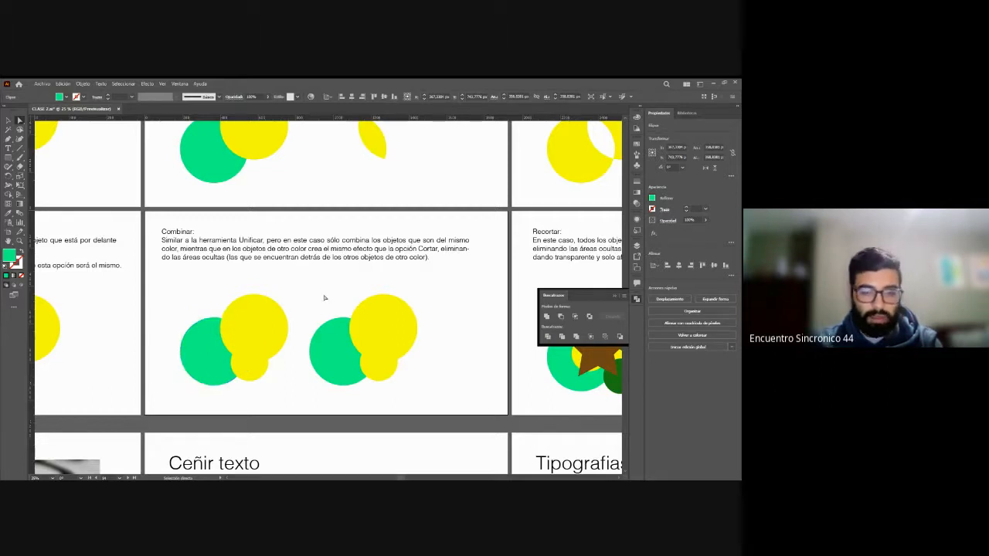
# Step: Move the green piece and the merged yellow shape of the ready-made Combinar result with Direct Selection, undoing each move
pyautogui.click(344, 361)
pyautogui.click(465, 377)
pyautogui.press('a')
pyautogui.click(328, 360)
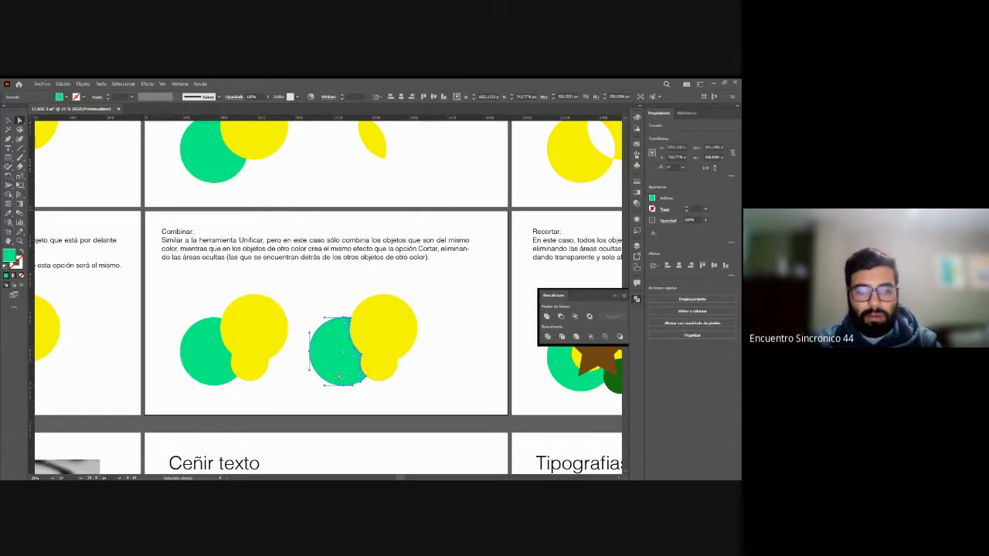
pyautogui.moveTo(335, 345); pyautogui.dragTo(306, 346)
pyautogui.hotkey('ctrl', 'z')
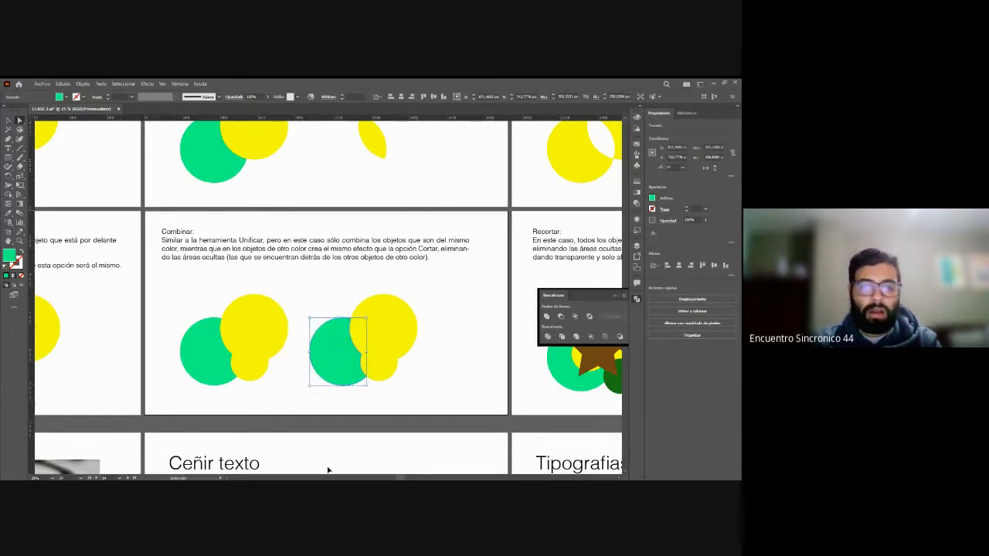
pyautogui.click(390, 330)
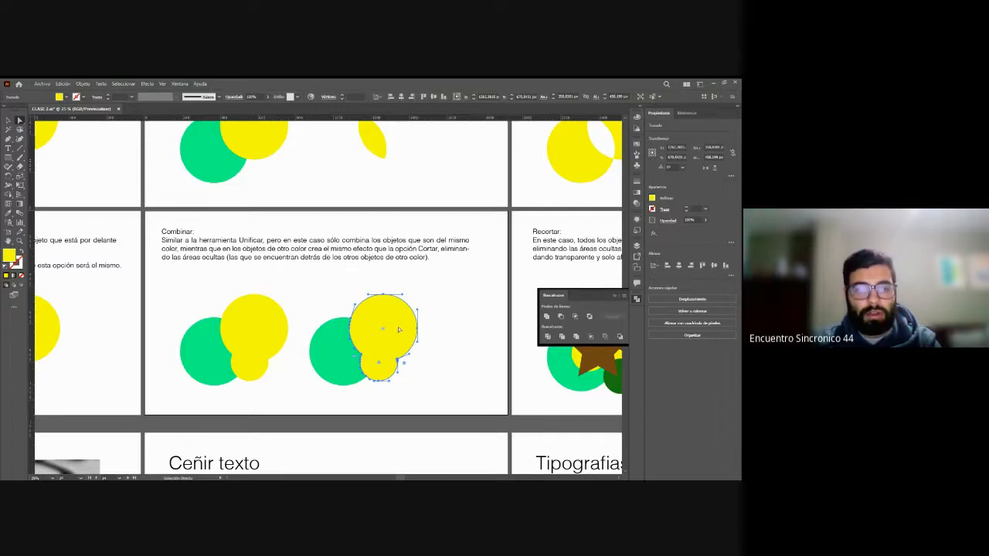
pyautogui.moveTo(399, 330); pyautogui.dragTo(450, 333)
pyautogui.hotkey('ctrl', 'z')
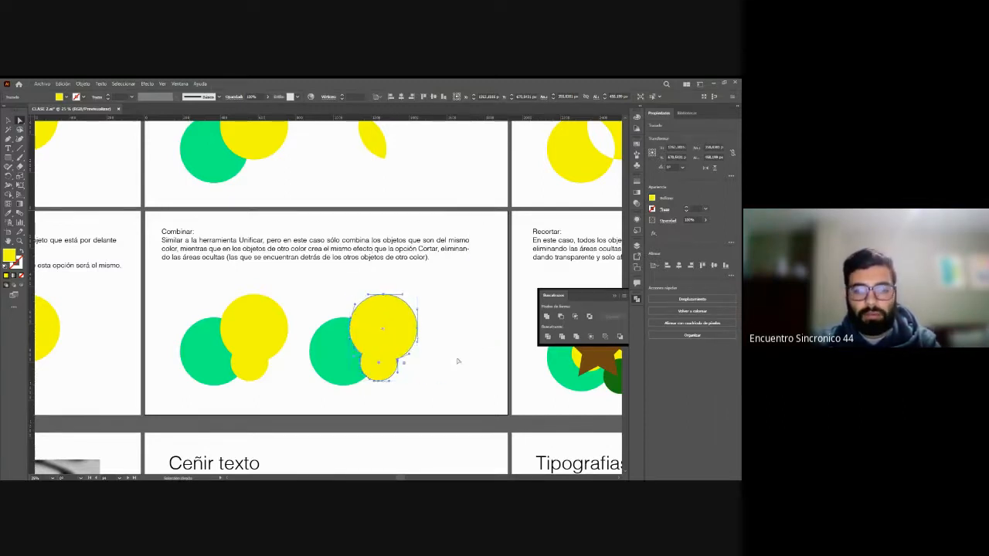
pyautogui.click(457, 360)
# Step: Examine the Recortar example by selecting the brown star in front of the original coloured circles
pyautogui.moveTo(400, 477); pyautogui.dragTo(439, 479)
pyautogui.press('v')
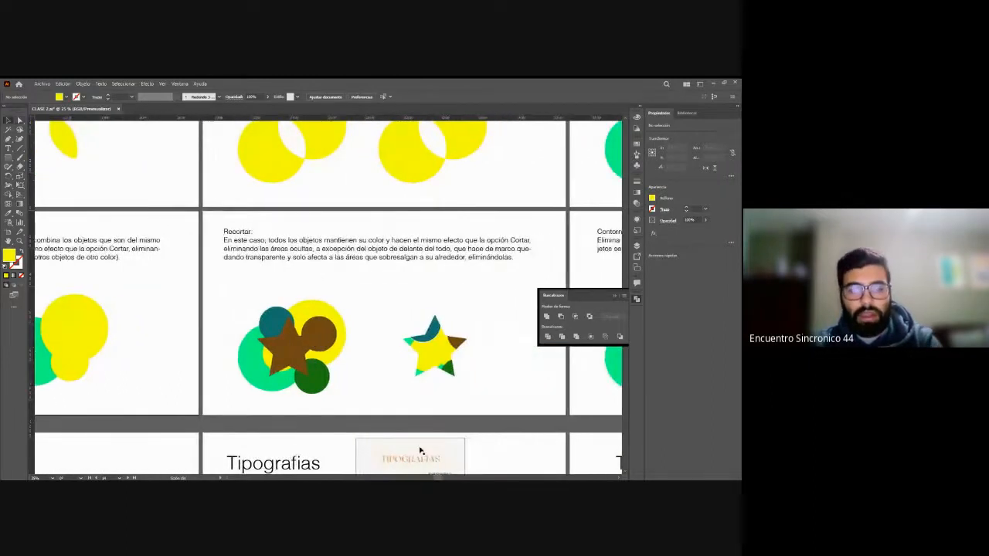
pyautogui.click(363, 306)
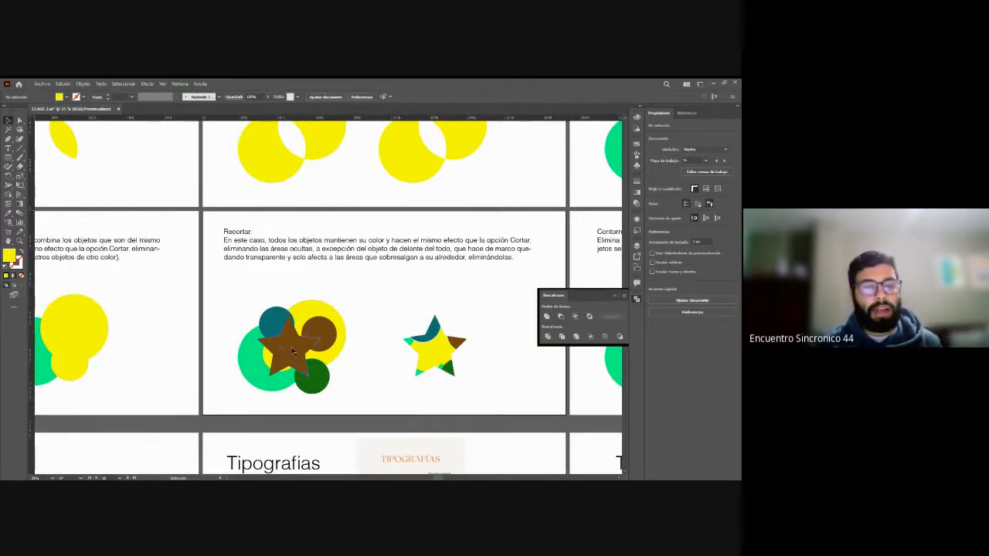
pyautogui.click(284, 360)
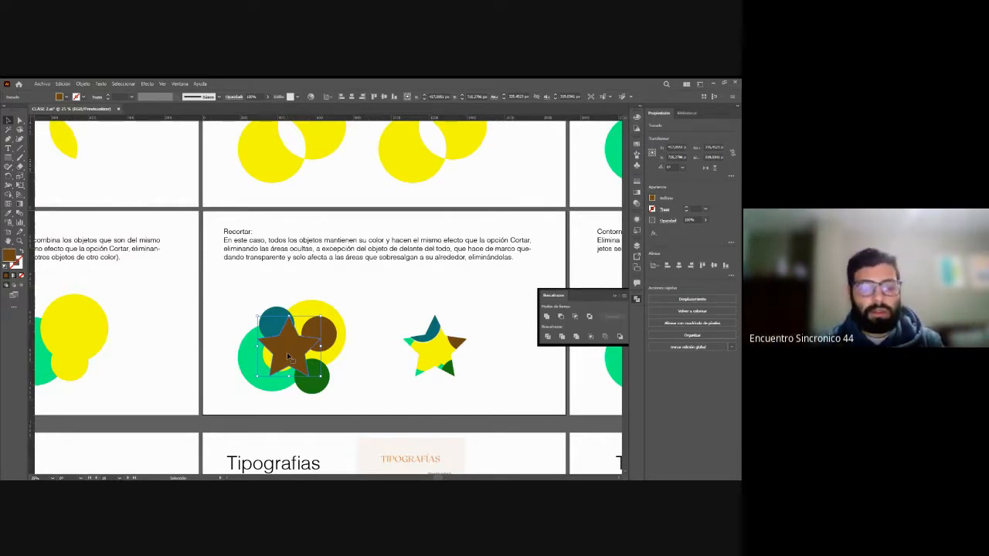
pyautogui.click(296, 294)
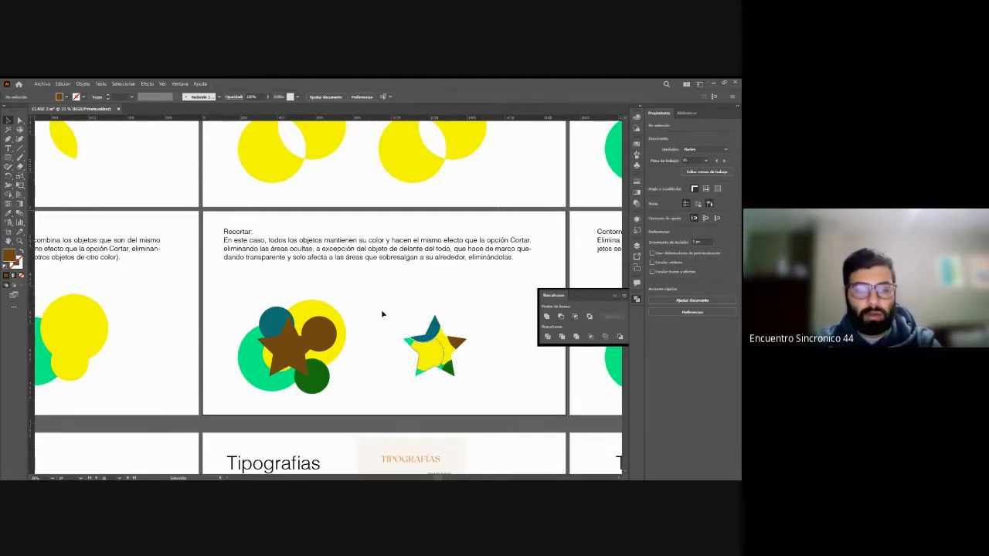
pyautogui.click(298, 347)
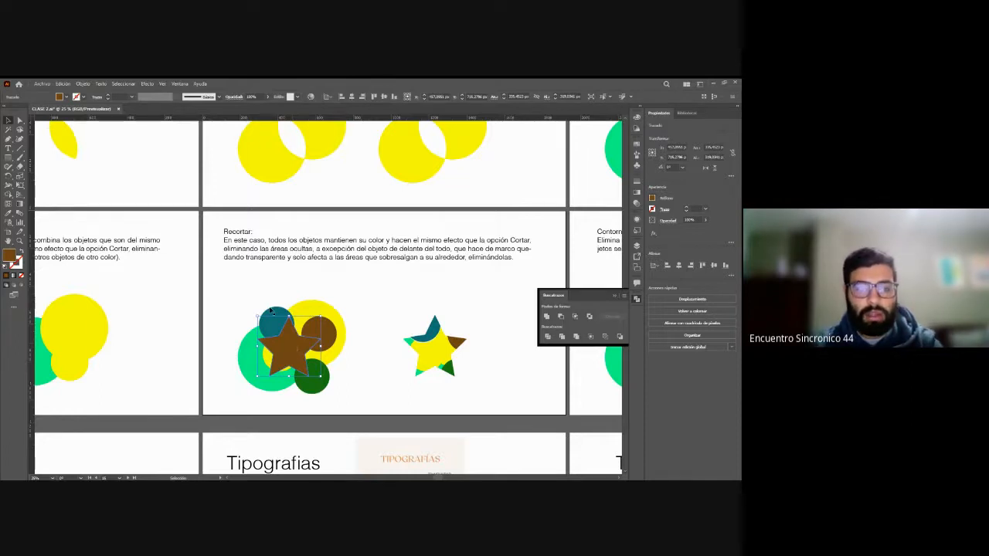
# Step: Crop the original Recortar circles and star with the Pathfinder Crop operation, and undo the crop
pyautogui.moveTo(228, 292); pyautogui.dragTo(355, 400)
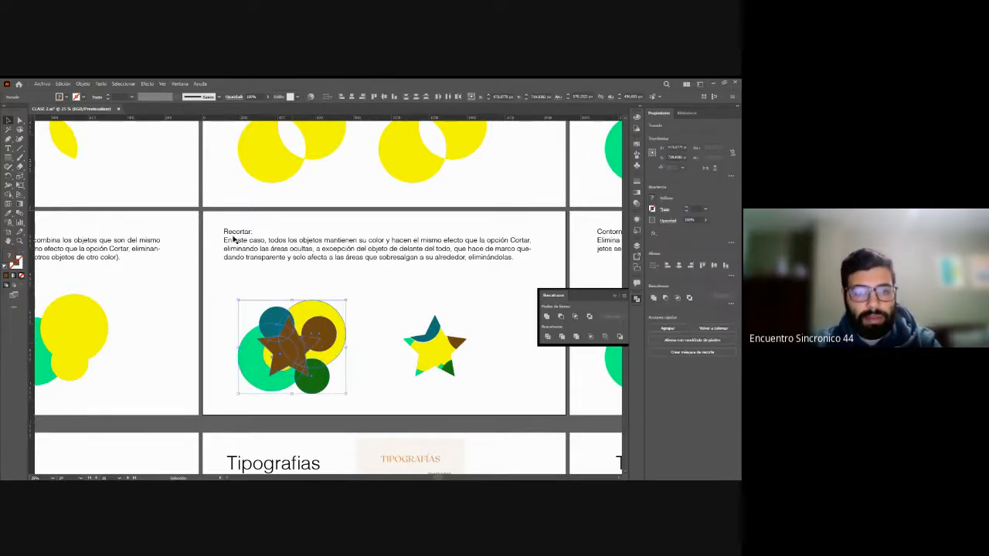
pyautogui.click(591, 338)
pyautogui.click(369, 339)
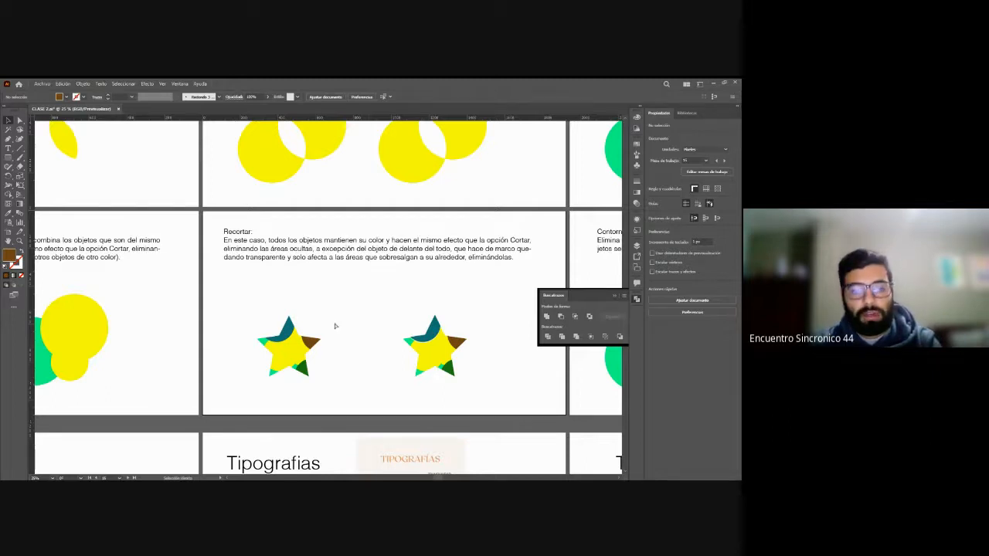
pyautogui.hotkey('ctrl', 'z')
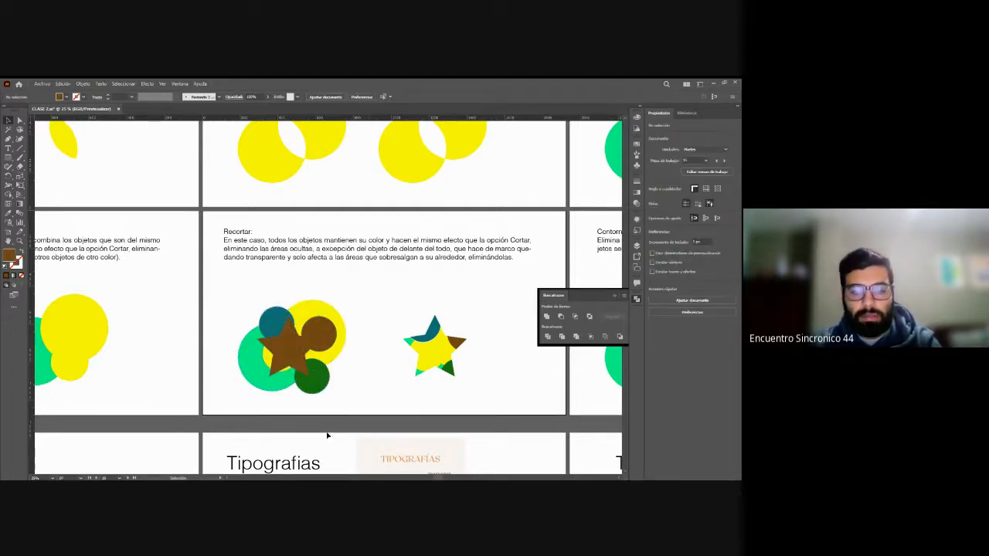
# Step: Examine the Contornear example up close by selecting the ready-made outline group and its large yellow arc
pyautogui.hscroll(1, 550, 363)
pyautogui.hscroll(10, 550, 363)
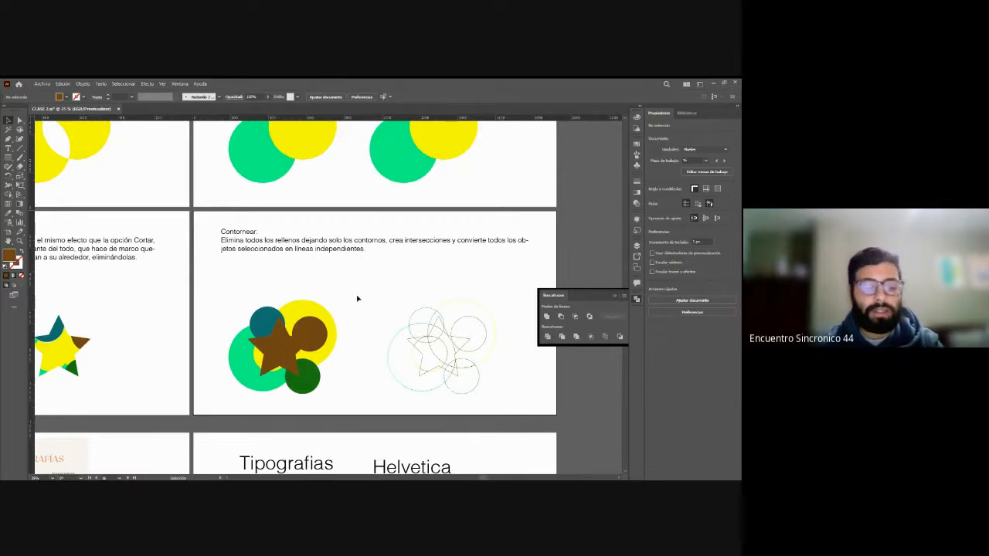
pyautogui.press('z')
pyautogui.click(430, 347)
pyautogui.click(285, 345)
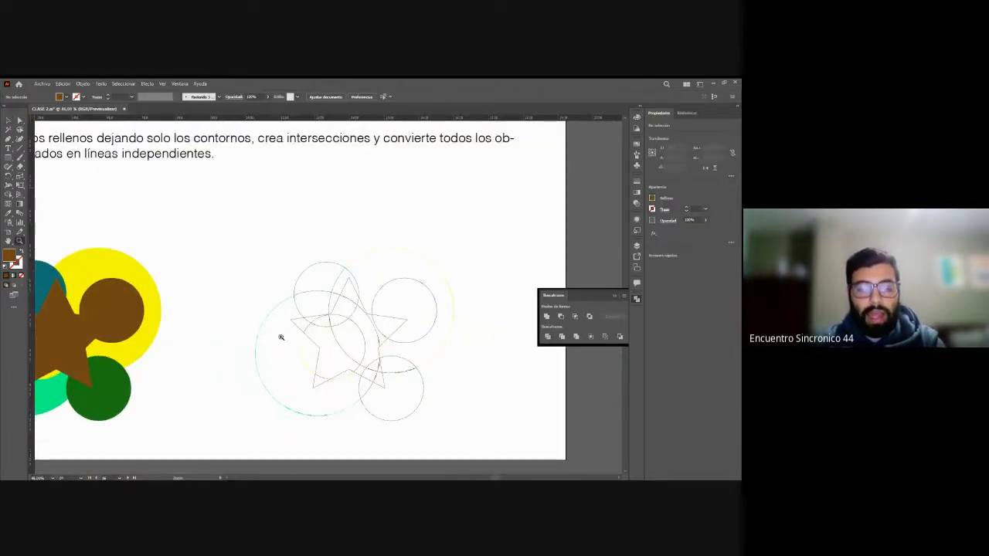
pyautogui.press('v')
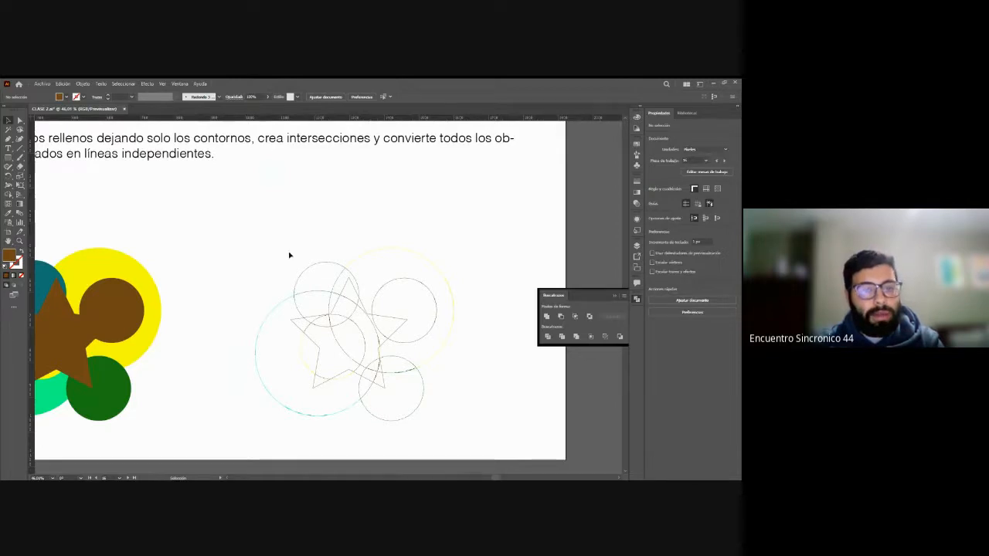
pyautogui.moveTo(230, 234); pyautogui.dragTo(459, 420)
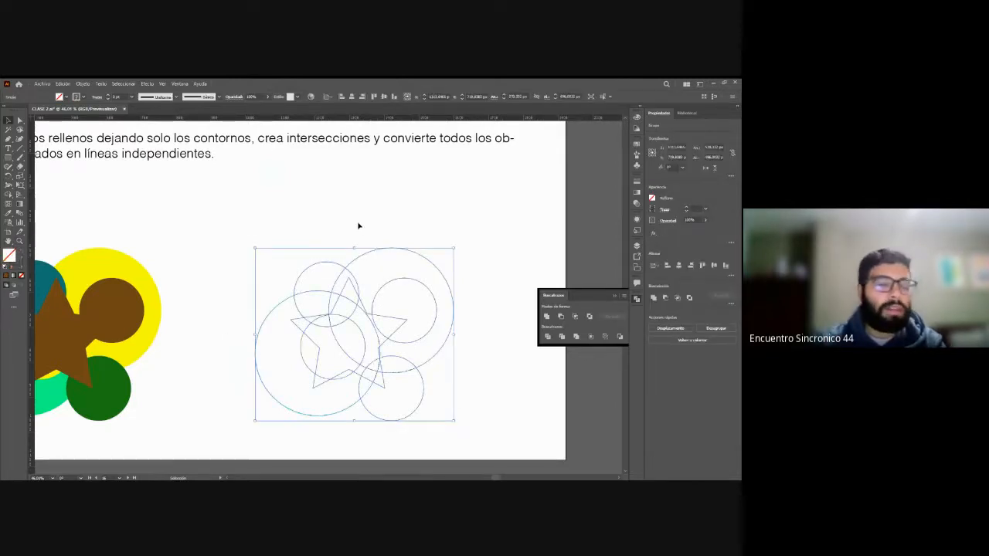
pyautogui.press('a')
pyautogui.click(358, 229)
pyautogui.click(363, 256)
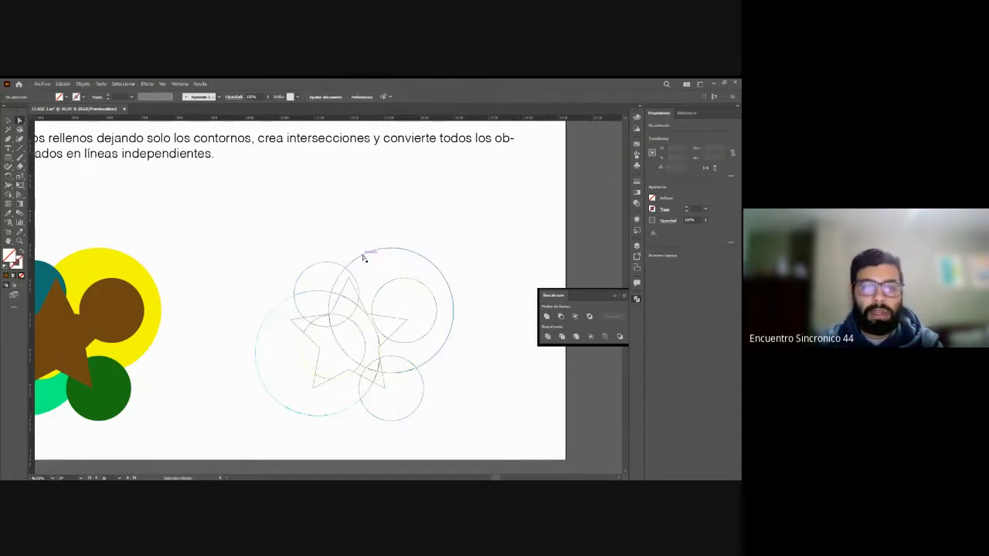
pyautogui.click(366, 232)
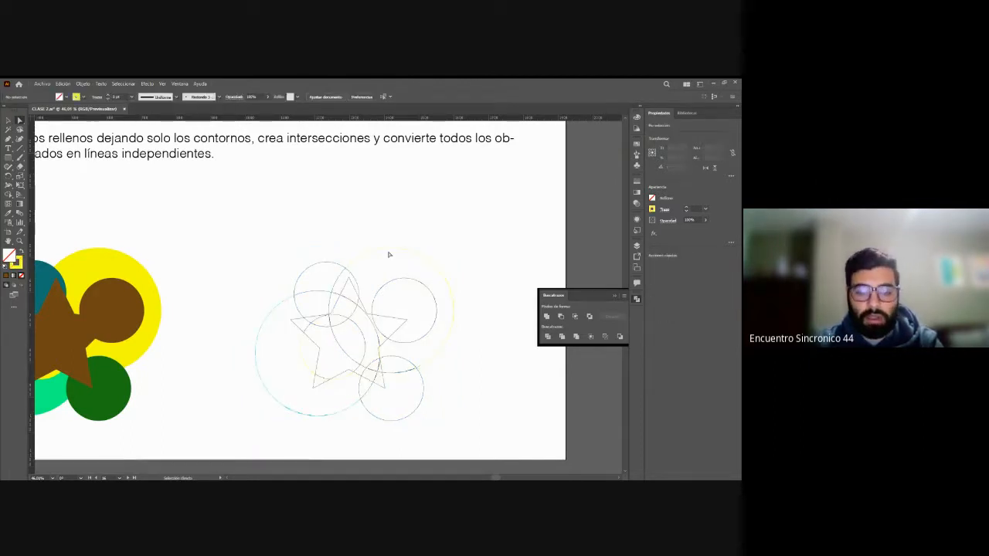
# Step: Isolate the ready-made outline group and pull its large arc, star tip, small circle arcs and star segments apart
pyautogui.press('v')
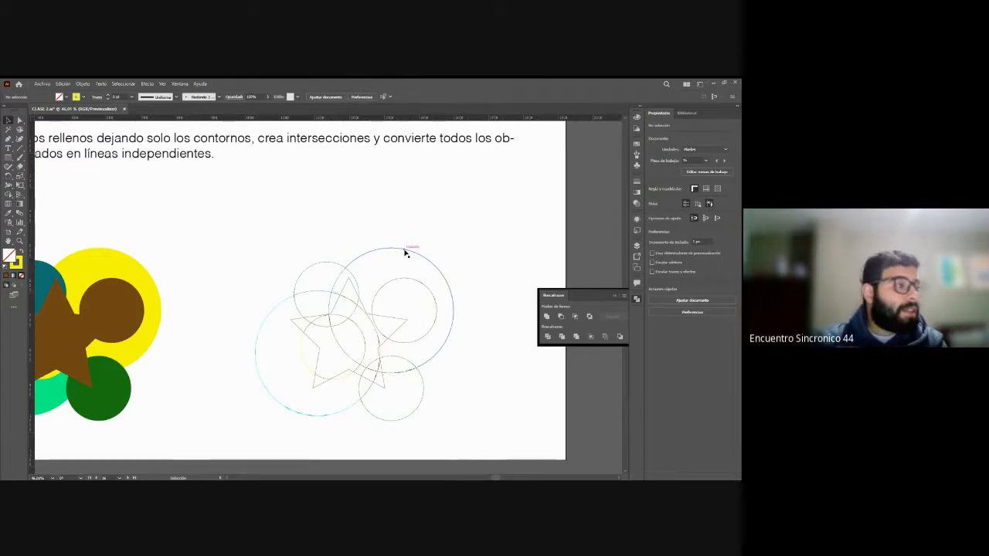
pyautogui.click(405, 254)
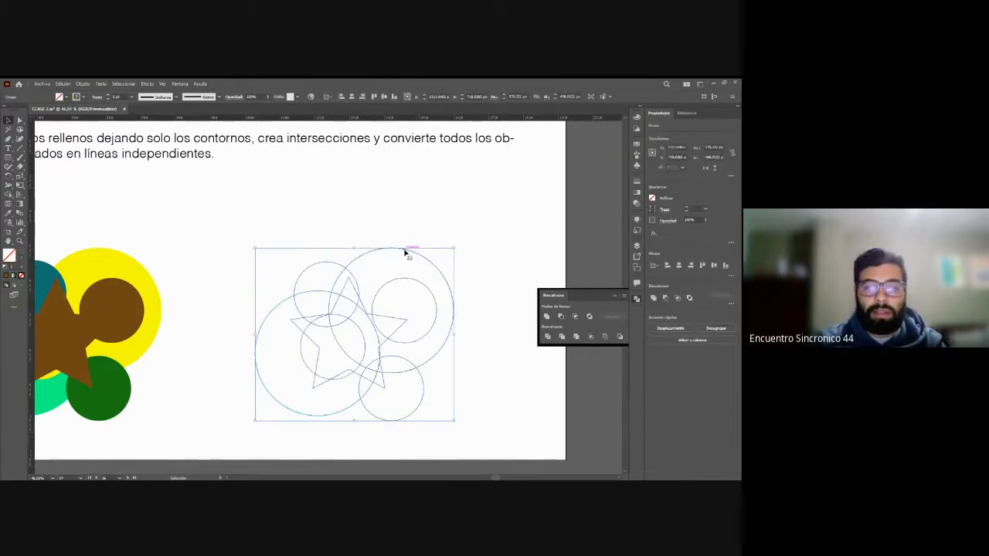
pyautogui.doubleClick(405, 253)
pyautogui.moveTo(405, 254); pyautogui.dragTo(446, 226)
pyautogui.click(433, 417)
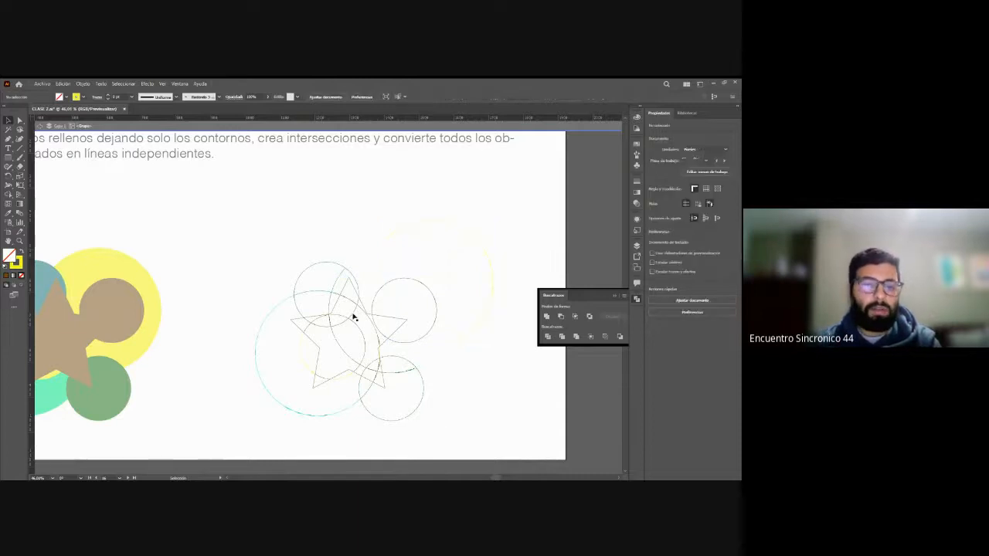
pyautogui.moveTo(344, 285); pyautogui.dragTo(307, 211)
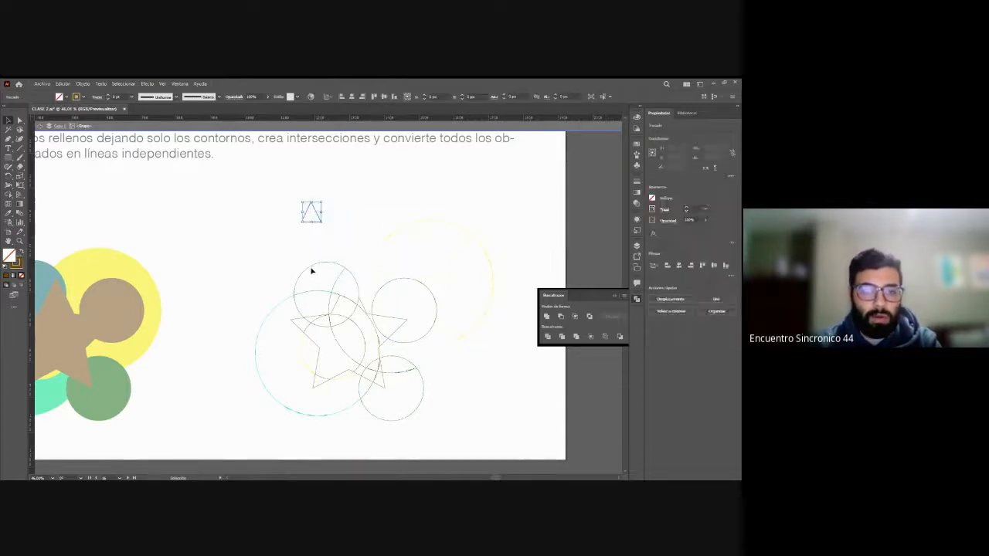
pyautogui.moveTo(311, 269); pyautogui.dragTo(275, 236)
pyautogui.moveTo(424, 285); pyautogui.dragTo(468, 270)
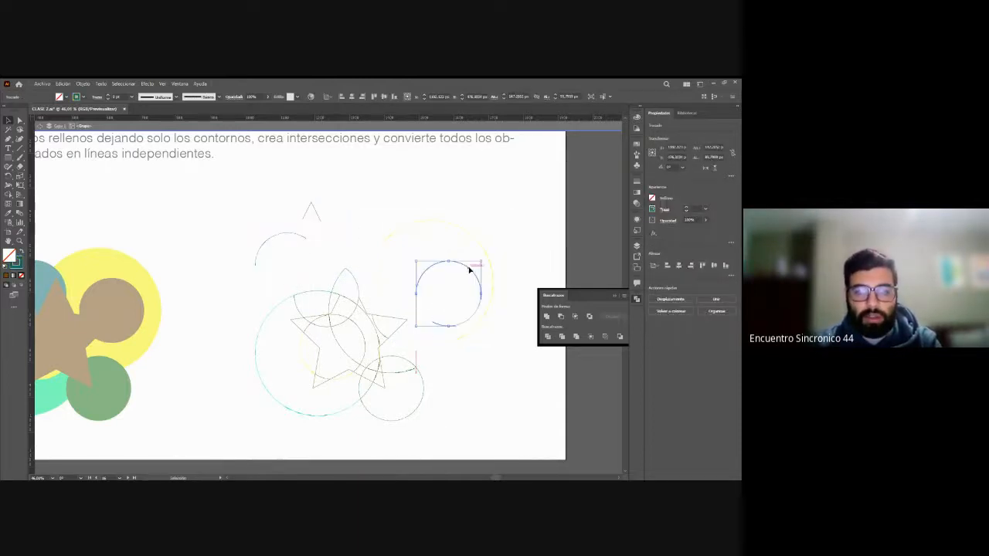
pyautogui.moveTo(394, 332); pyautogui.dragTo(403, 290)
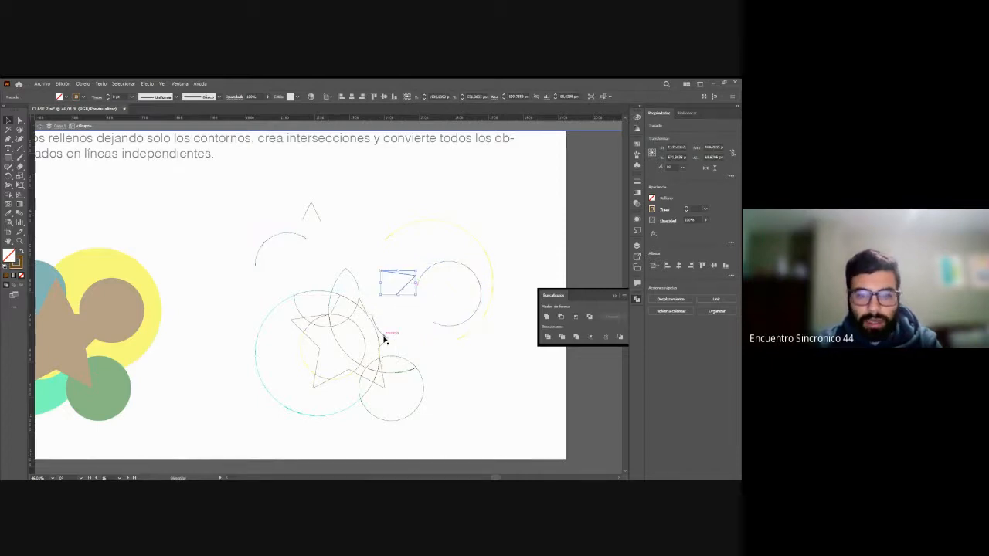
pyautogui.moveTo(384, 336); pyautogui.dragTo(323, 321)
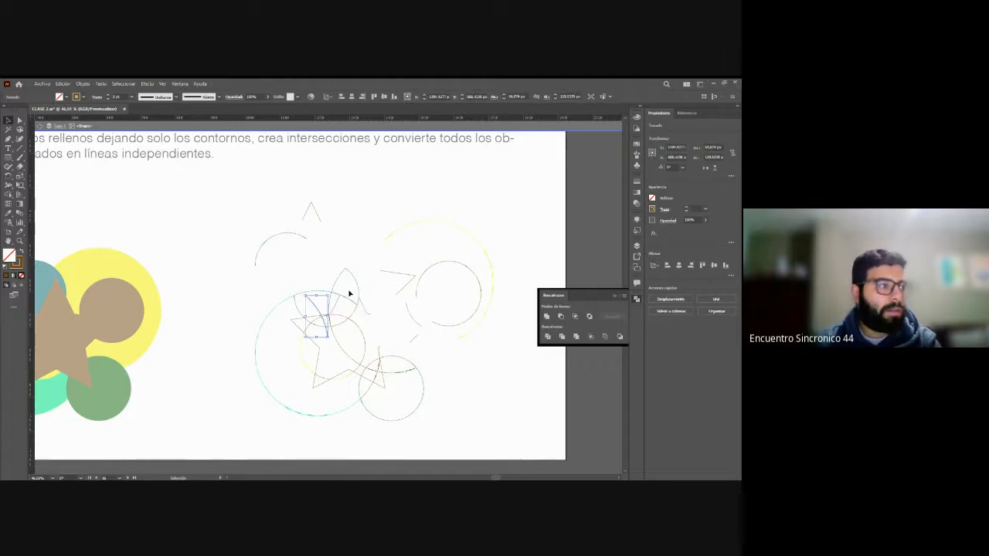
# Step: Undo all the moves of the outline pieces and exit isolation mode
pyautogui.hotkey('ctrl', 'z')
pyautogui.hotkey('ctrl', 'z')
pyautogui.hotkey('ctrl', 'z')
pyautogui.hotkey('ctrl', 'z')
pyautogui.hotkey('ctrl', 'z')
pyautogui.hotkey('ctrl', 'z')
pyautogui.hotkey('ctrl', 'z')
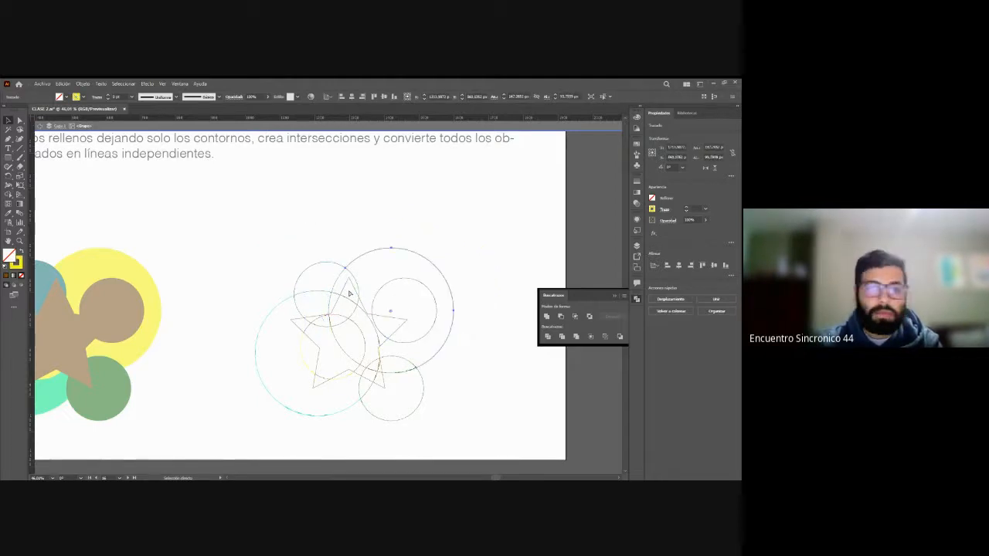
pyautogui.click(319, 251)
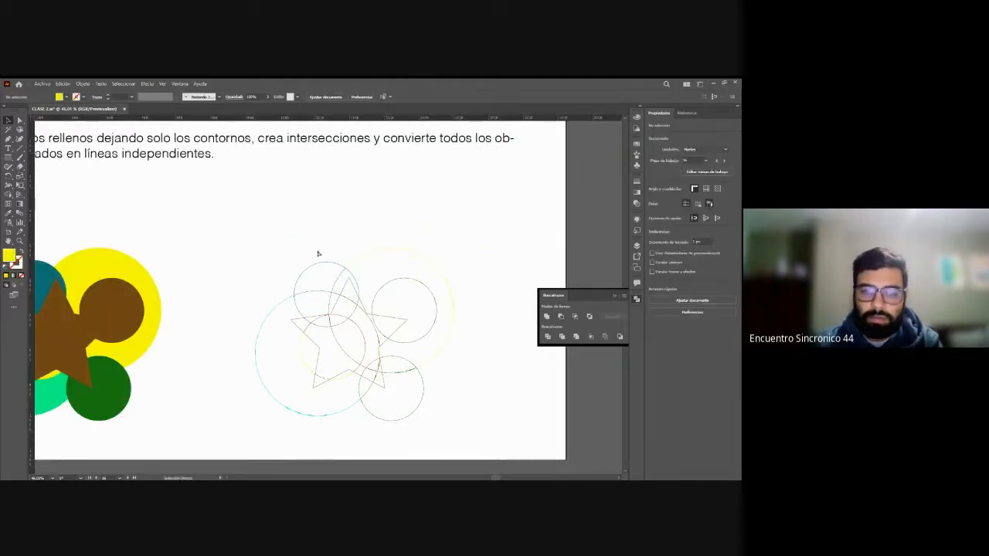
# Step: Review the overview of all artboards and the Dividir and Contornear explanations with their examples
pyautogui.hotkey('ctrl', '-')
pyautogui.hotkey('ctrl', '-')
pyautogui.hotkey('ctrl', '-')
pyautogui.hotkey('ctrl', '-')
pyautogui.press('z')
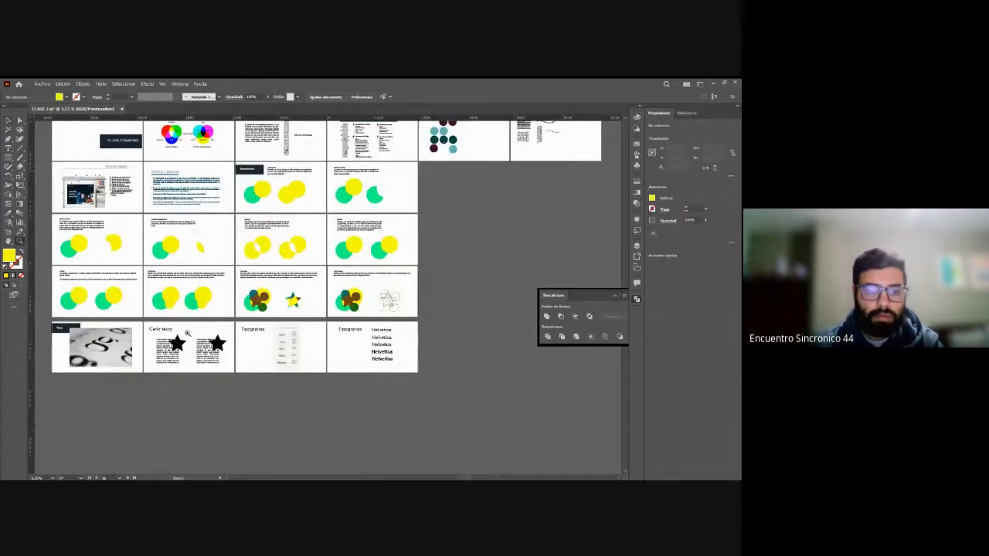
pyautogui.click(402, 244)
pyautogui.moveTo(251, 321); pyautogui.dragTo(353, 368)
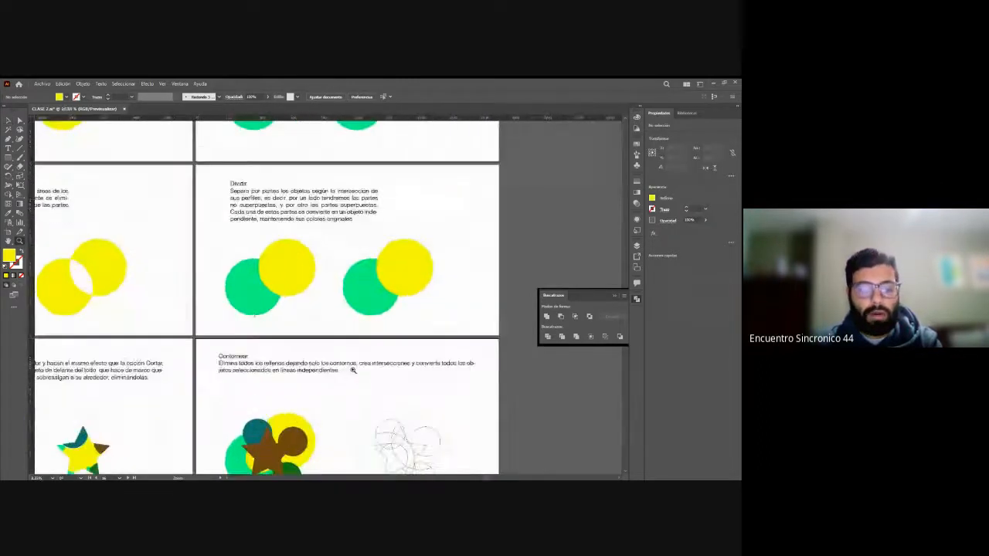
pyautogui.scroll(-1, 353, 368)
pyautogui.press('v')
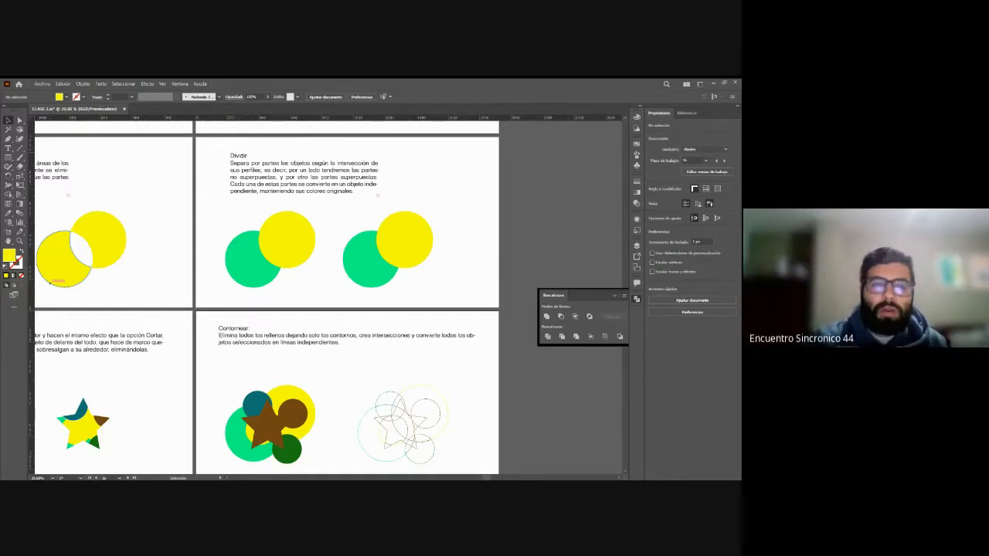
pyautogui.scroll(-2, 327, 314)
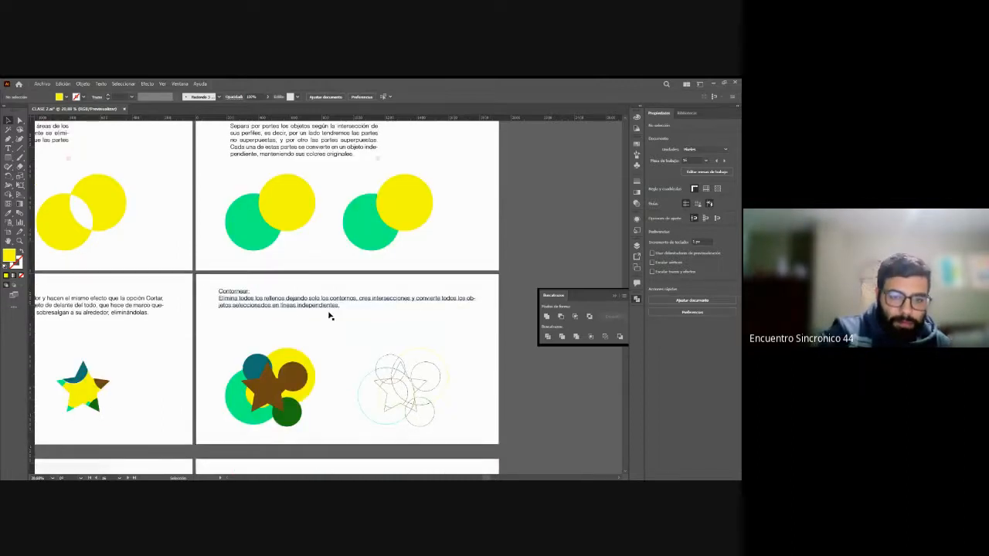
pyautogui.scroll(-3, 328, 314)
pyautogui.scroll(3, 328, 315)
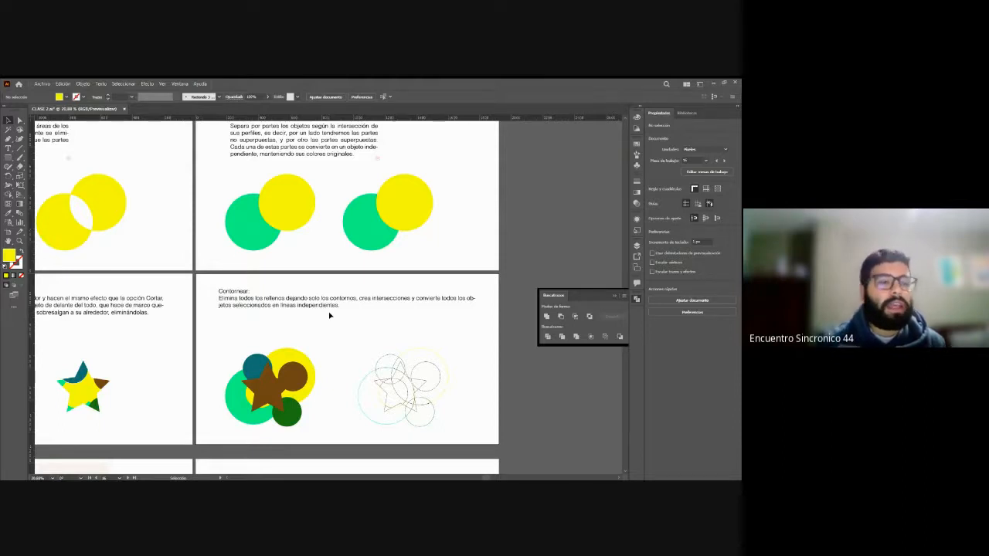
pyautogui.scroll(-2, 344, 333)
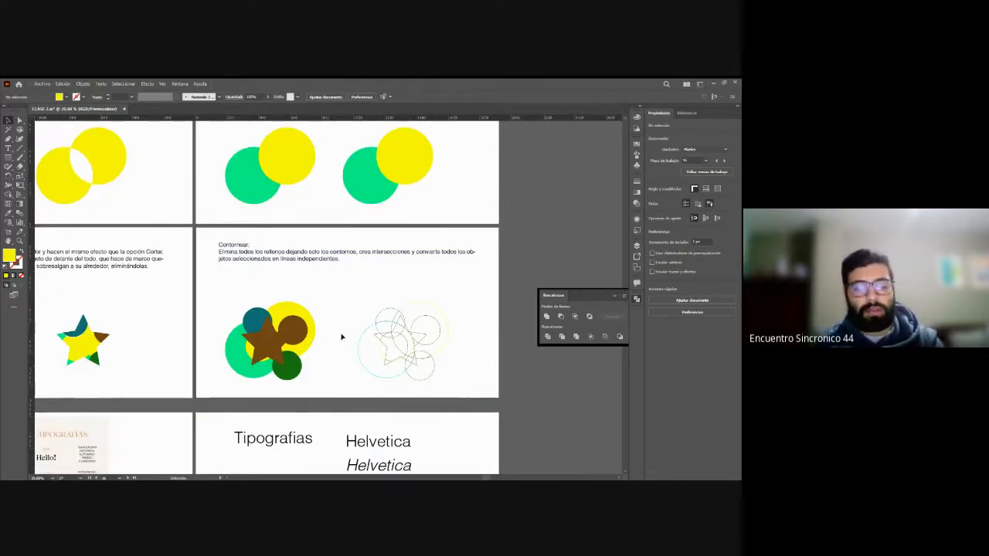
# Step: Examine the Texto title artboard and the Type tool's character and paragraph settings
pyautogui.press('z')
pyautogui.moveTo(360, 301); pyautogui.dragTo(121, 312)
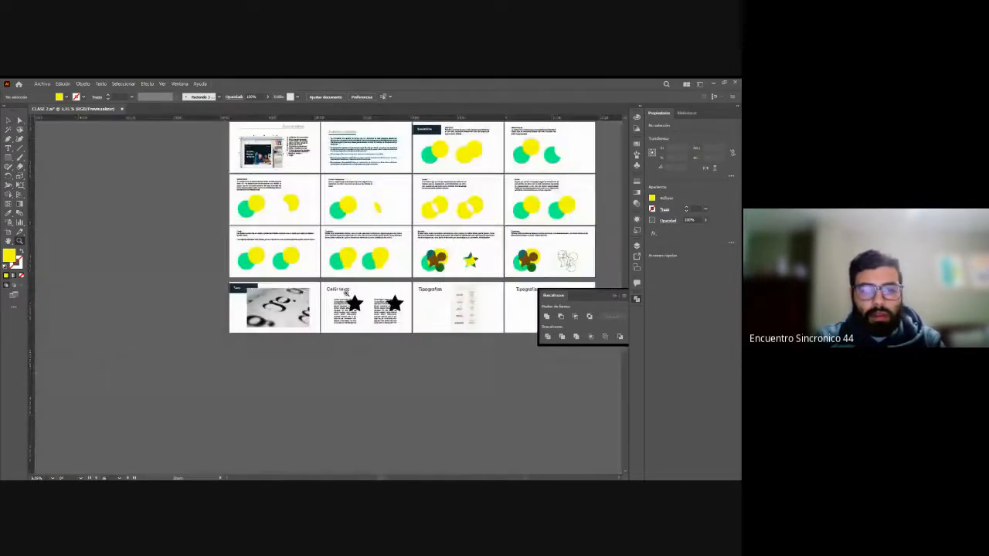
pyautogui.moveTo(348, 294); pyautogui.dragTo(378, 352)
pyautogui.scroll(-3, 378, 352)
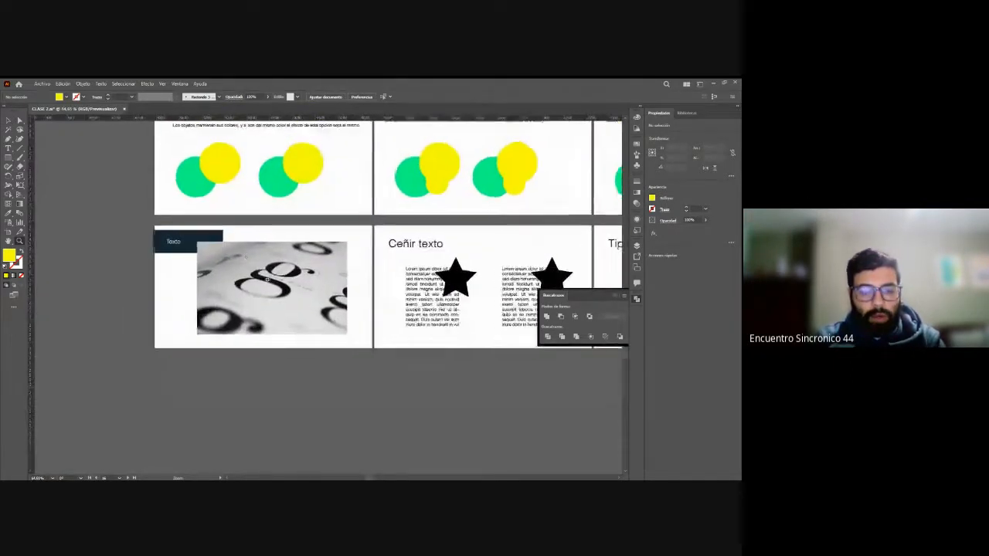
pyautogui.moveTo(247, 252); pyautogui.dragTo(267, 233)
pyautogui.press('v')
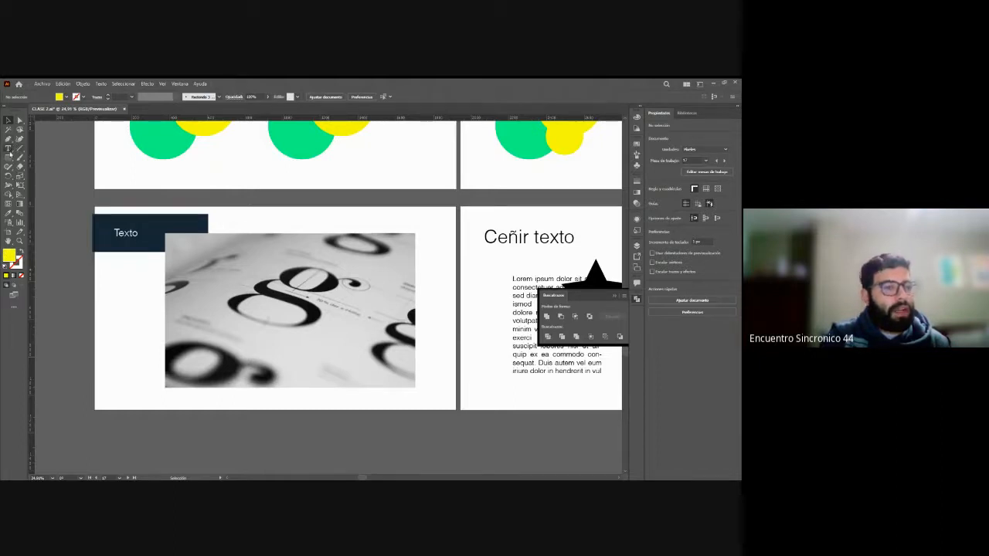
pyautogui.click(10, 151)
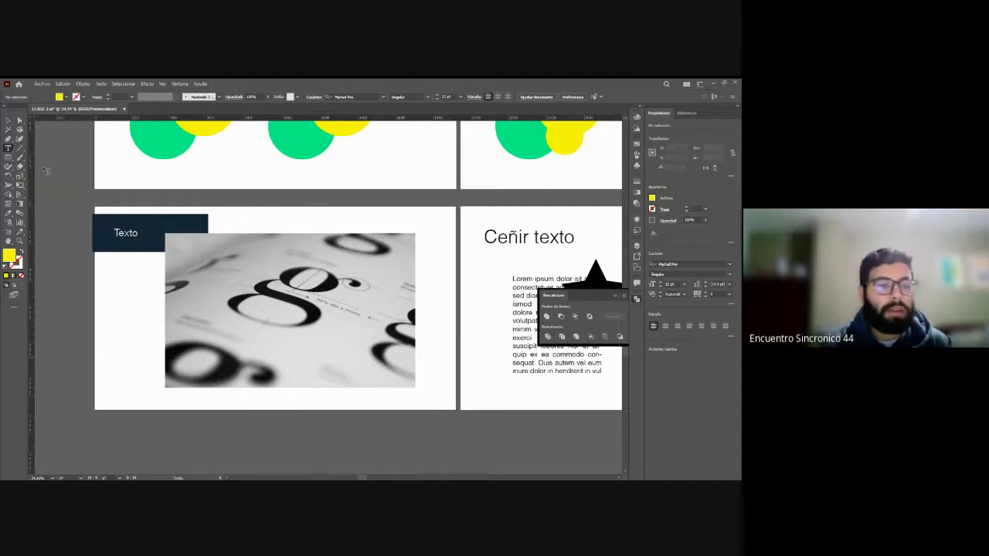
pyautogui.press('v')
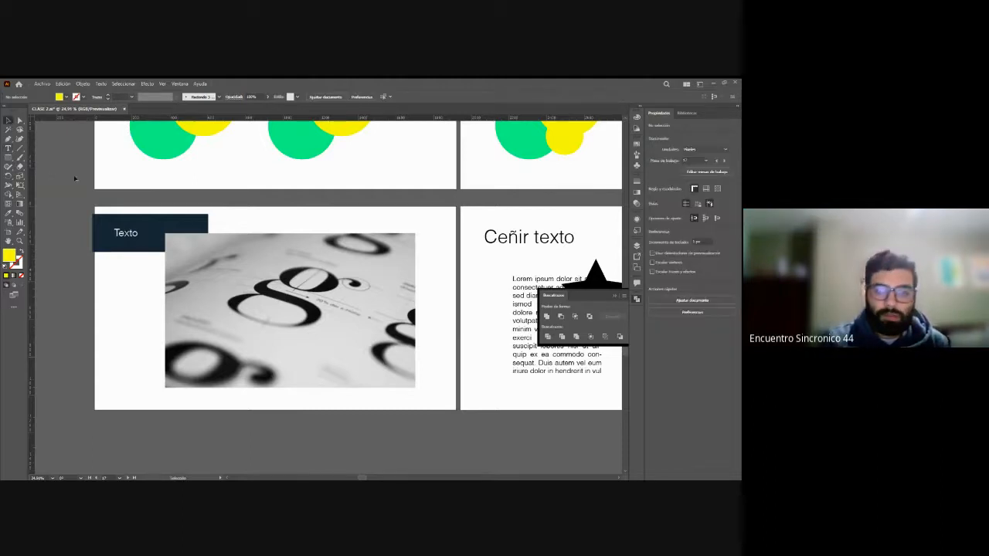
# Step: Examine the Ceñir texto artboard with its two text blocks and stars, the available text panels and the Type tool
pyautogui.moveTo(363, 477); pyautogui.dragTo(396, 467)
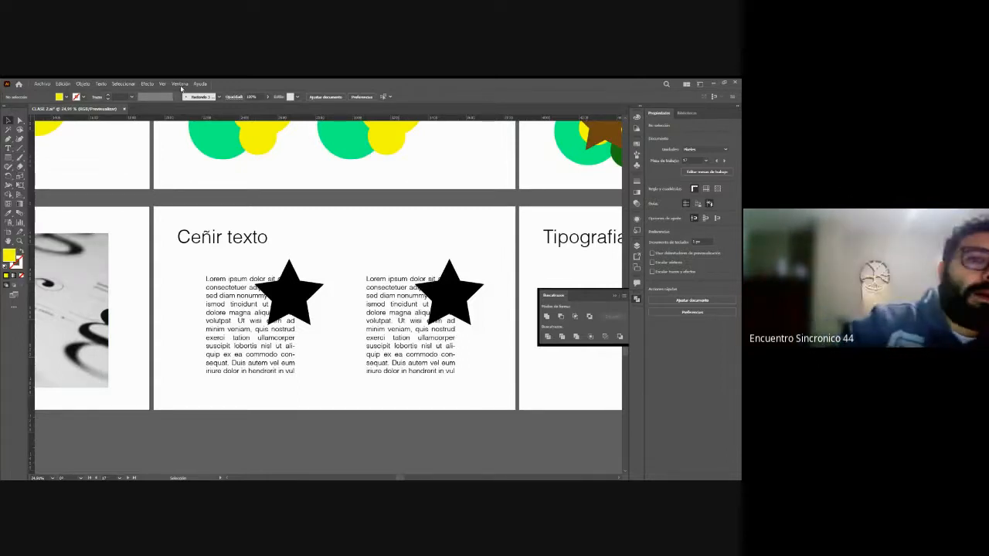
pyautogui.moveTo(267, 417)
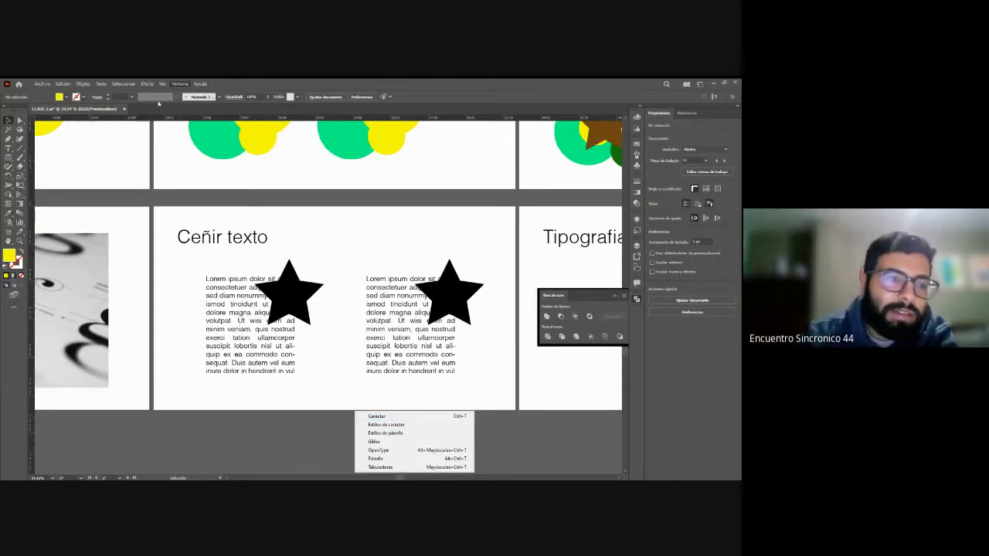
pyautogui.click(323, 432)
pyautogui.click(9, 148)
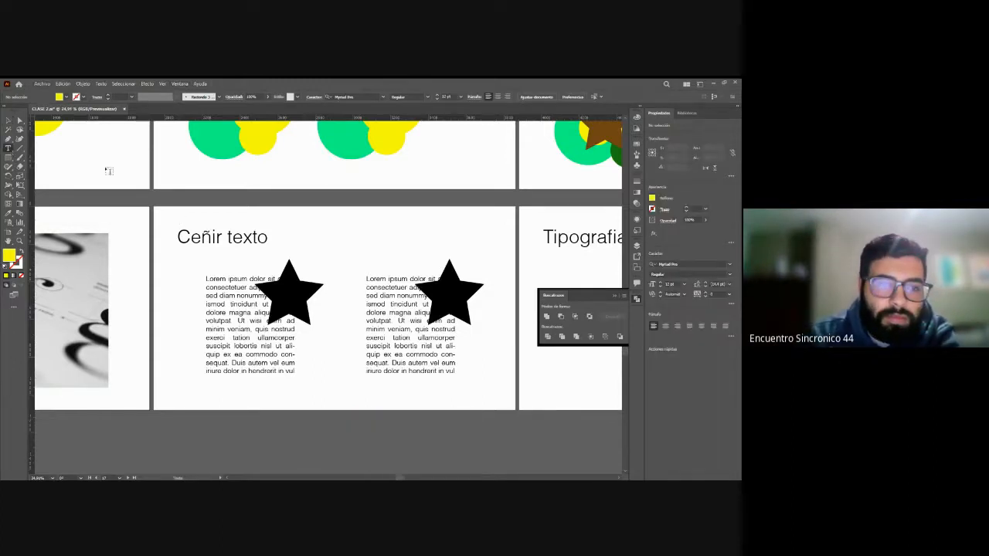
pyautogui.click(10, 122)
pyautogui.click(10, 148)
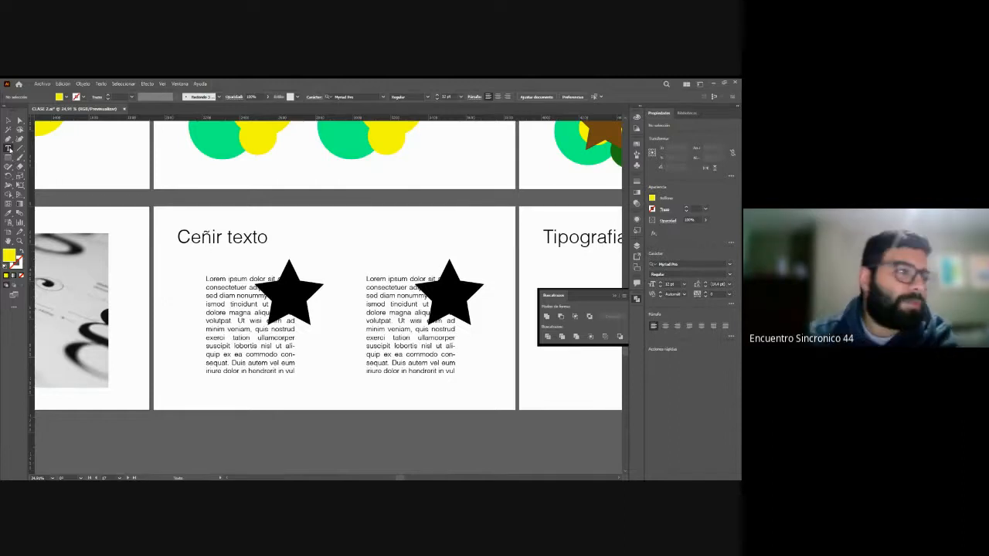
pyautogui.click(8, 121)
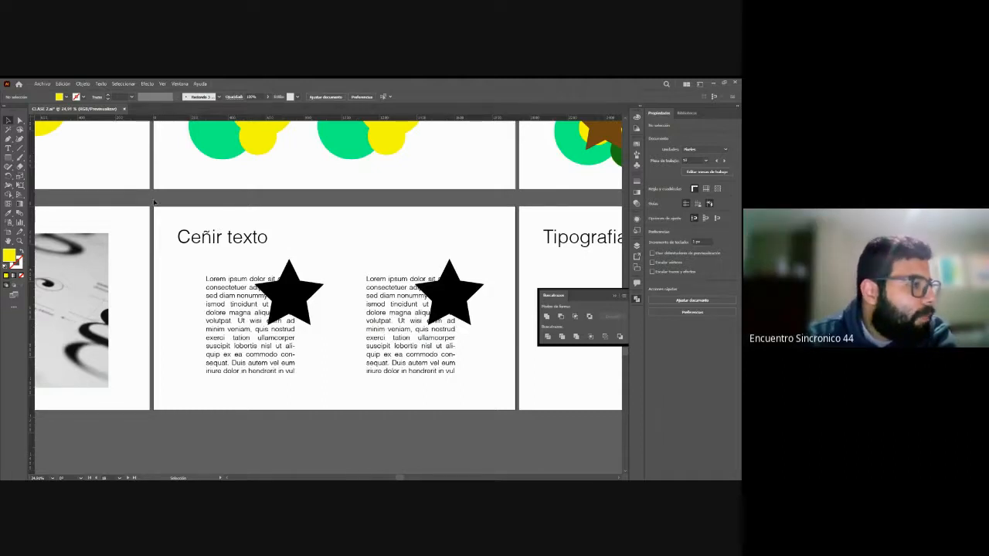
pyautogui.scroll(-1, 296, 239)
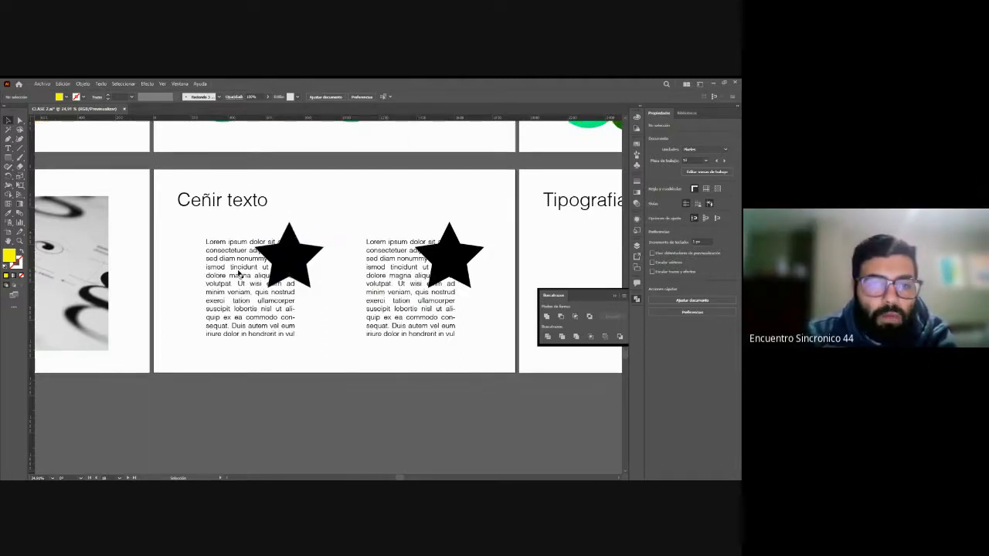
# Step: Create a blank artboard directly below the Ceñir texto artboard, matching its width
pyautogui.click(9, 147)
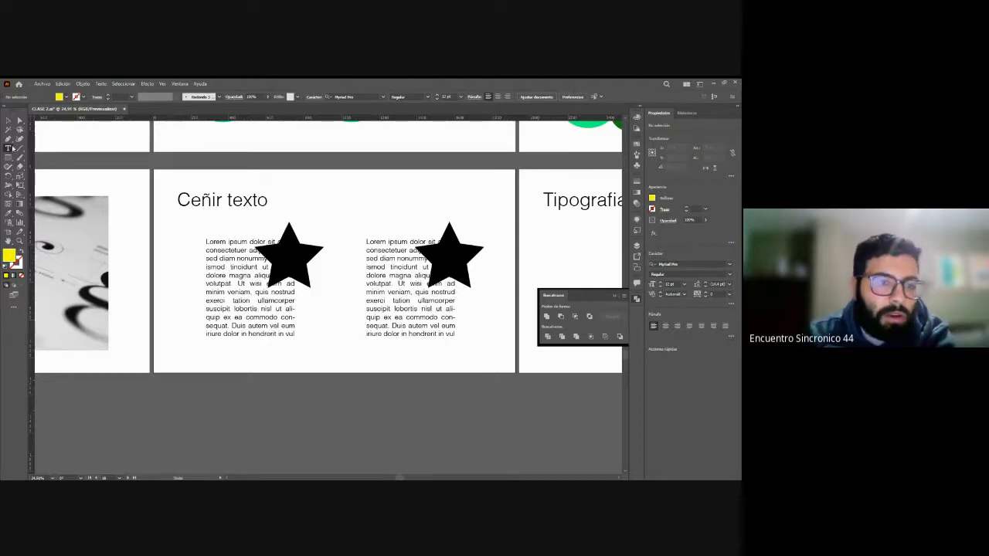
pyautogui.scroll(-1, 154, 392)
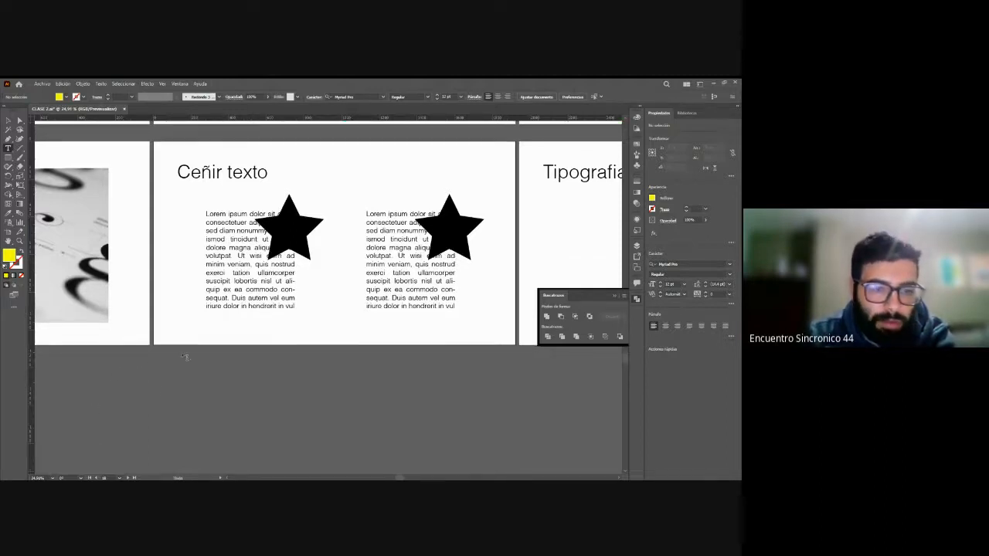
pyautogui.click(7, 233)
pyautogui.scroll(-3, 155, 283)
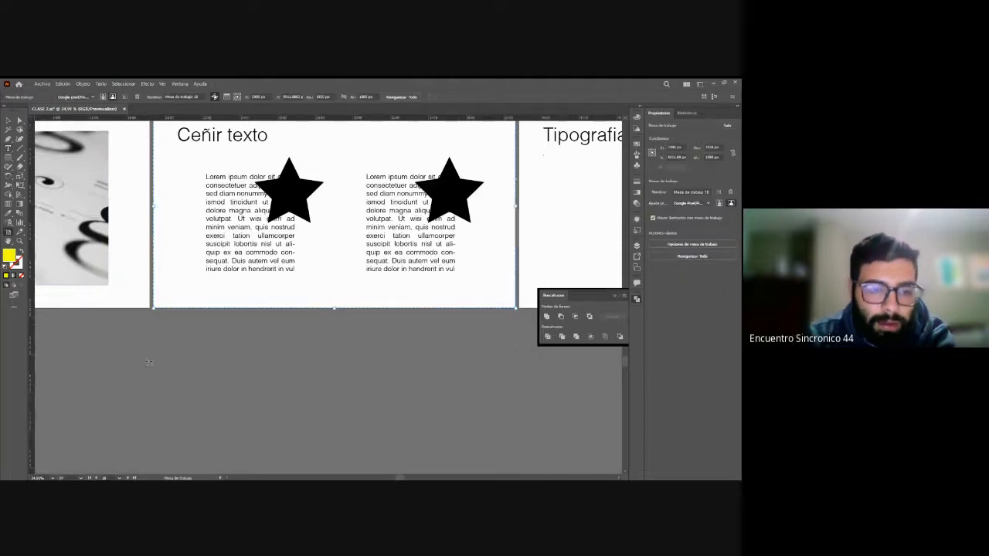
pyautogui.moveTo(153, 281); pyautogui.dragTo(517, 468)
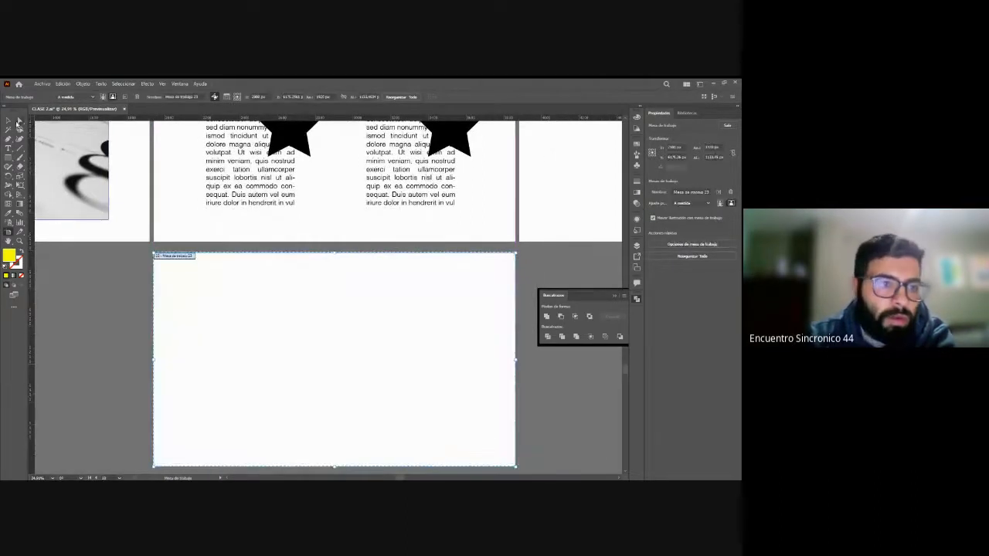
# Step: Place placeholder point text near the new artboard's upper-left corner with the Type tool and delete it
pyautogui.click(8, 147)
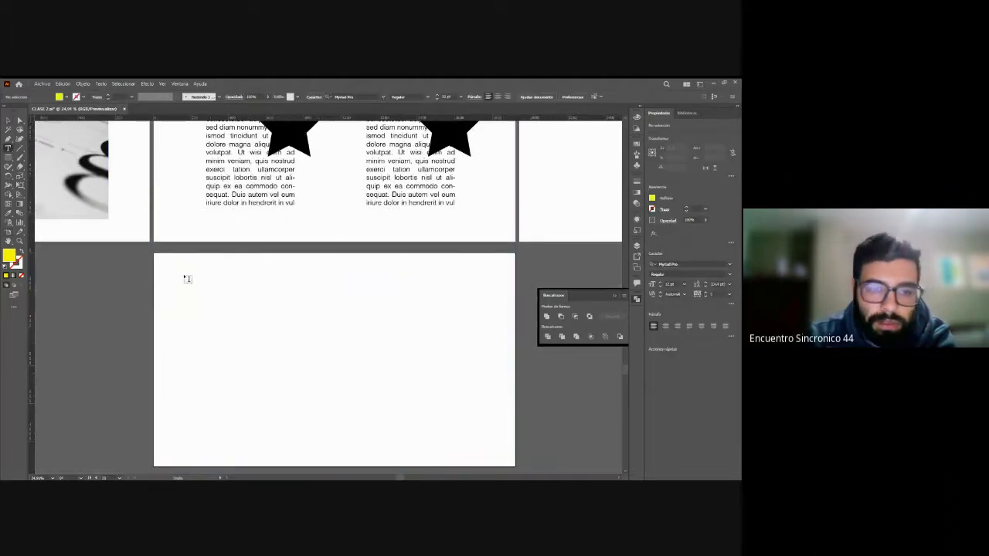
pyautogui.click(198, 297)
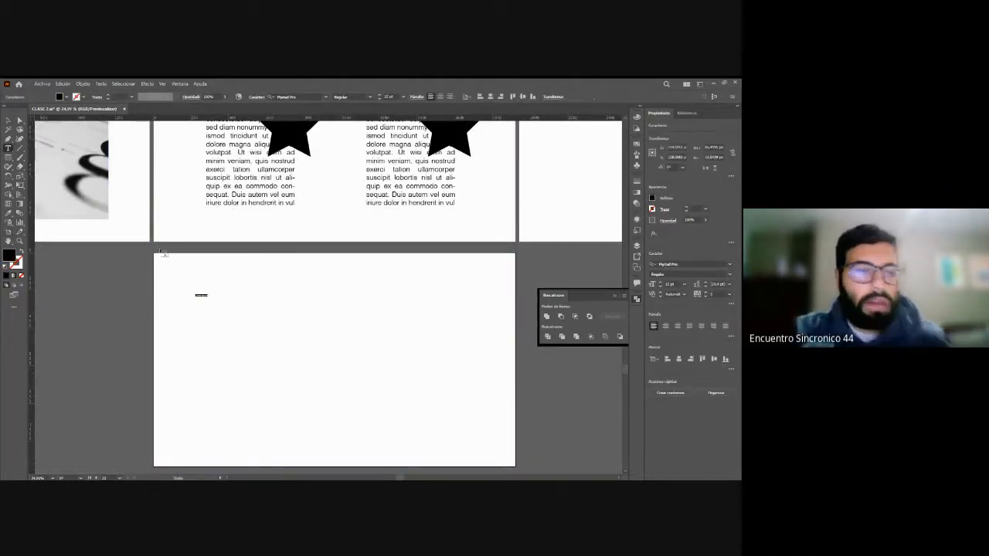
pyautogui.click(8, 122)
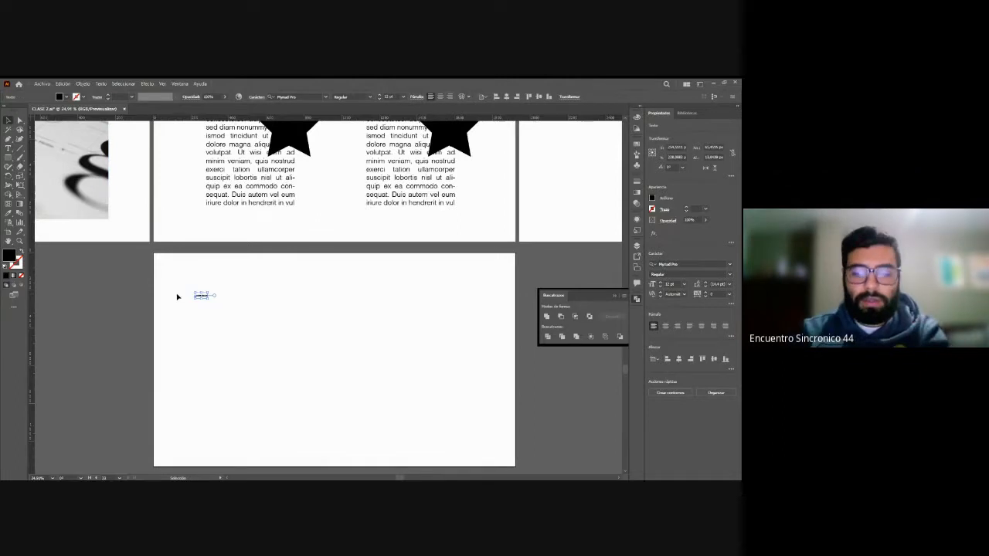
pyautogui.press('Delete')
# Step: Add another point text on the new artboard, replace its placeholder with sample characters, and delete it
pyautogui.click(8, 148)
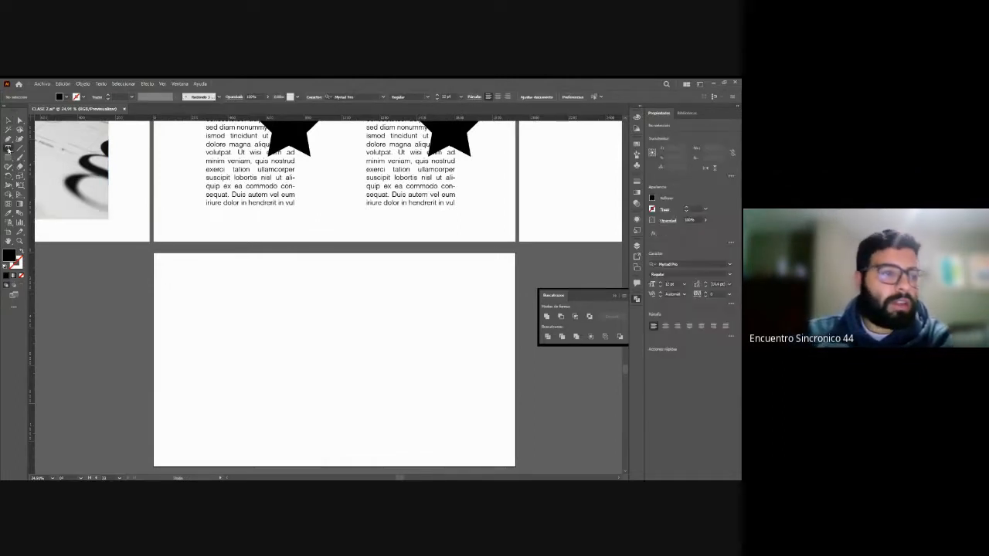
pyautogui.click(217, 292)
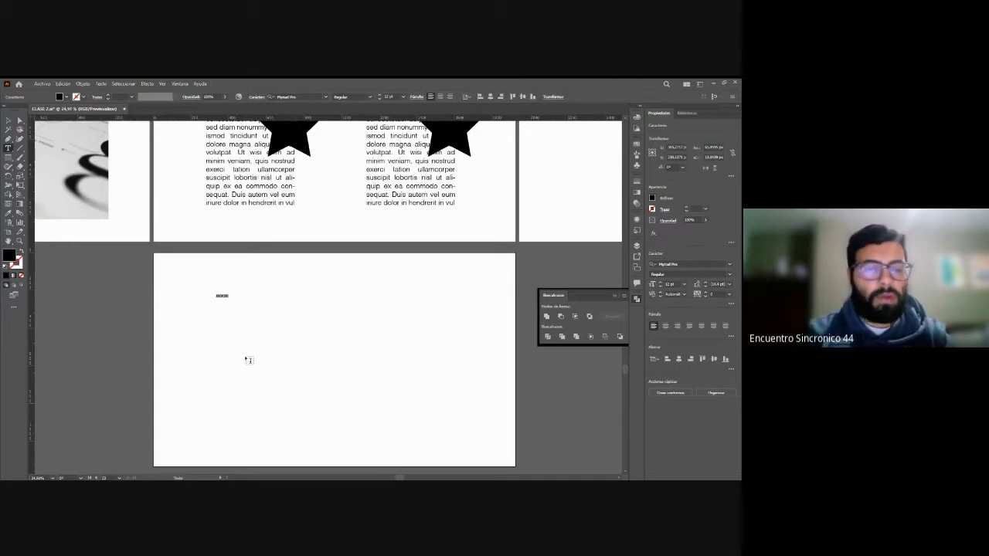
pyautogui.press('BackSpace')
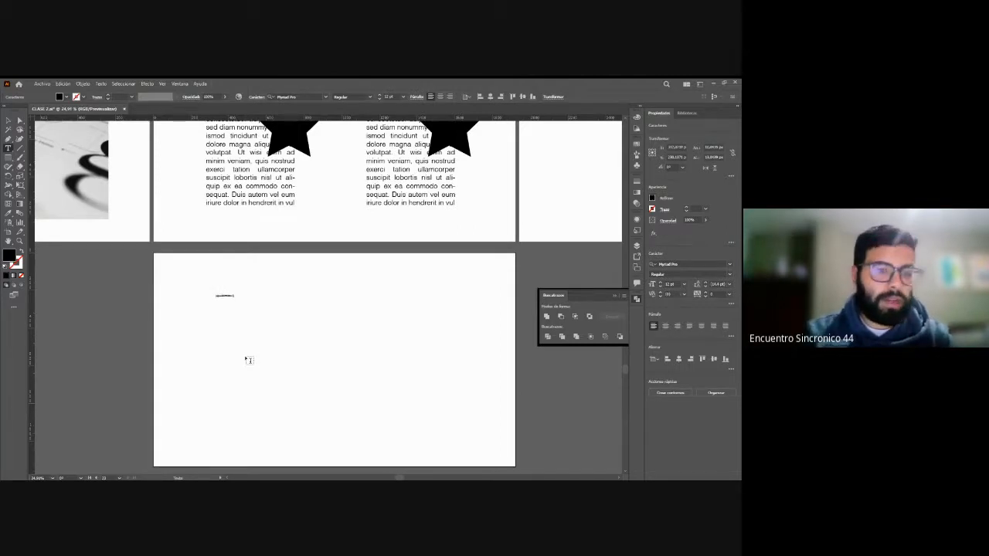
pyautogui.press('Escape')
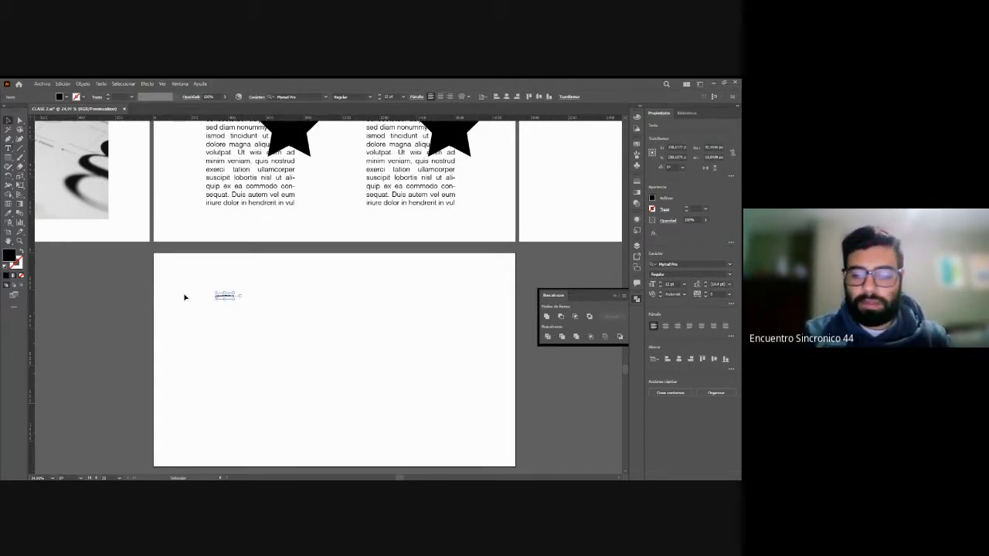
pyautogui.press('Delete')
# Step: Draw a wide text area filled with placeholder text in the upper part of the new artboard
pyautogui.hotkey('ctrl', '+')
pyautogui.hotkey('ctrl', '+')
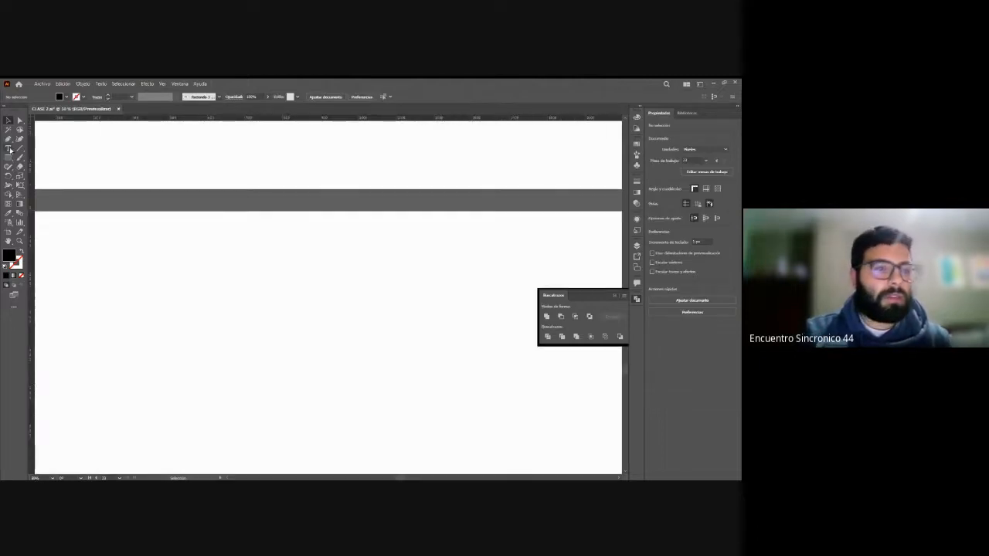
pyautogui.click(10, 149)
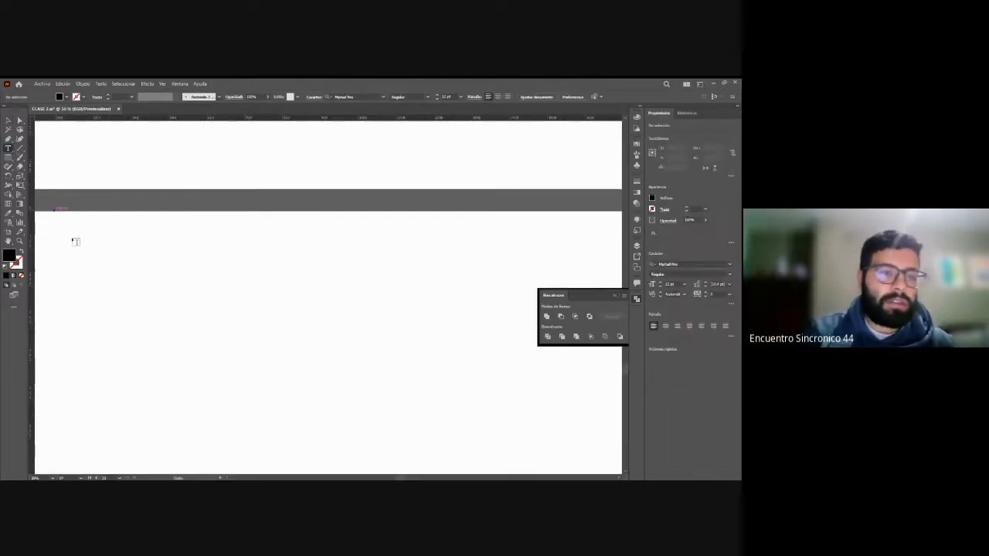
pyautogui.moveTo(89, 252); pyautogui.dragTo(451, 429)
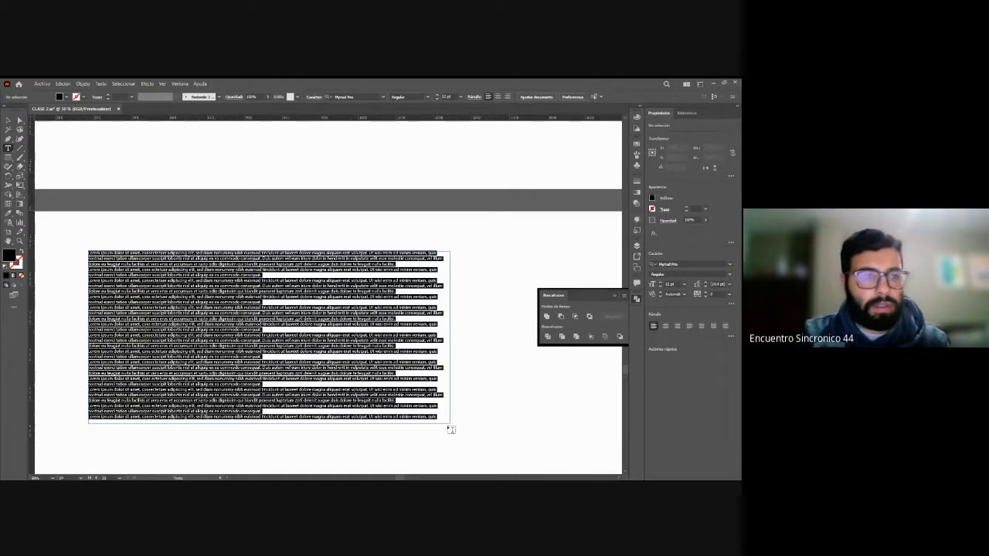
pyautogui.press('Escape')
pyautogui.click(154, 236)
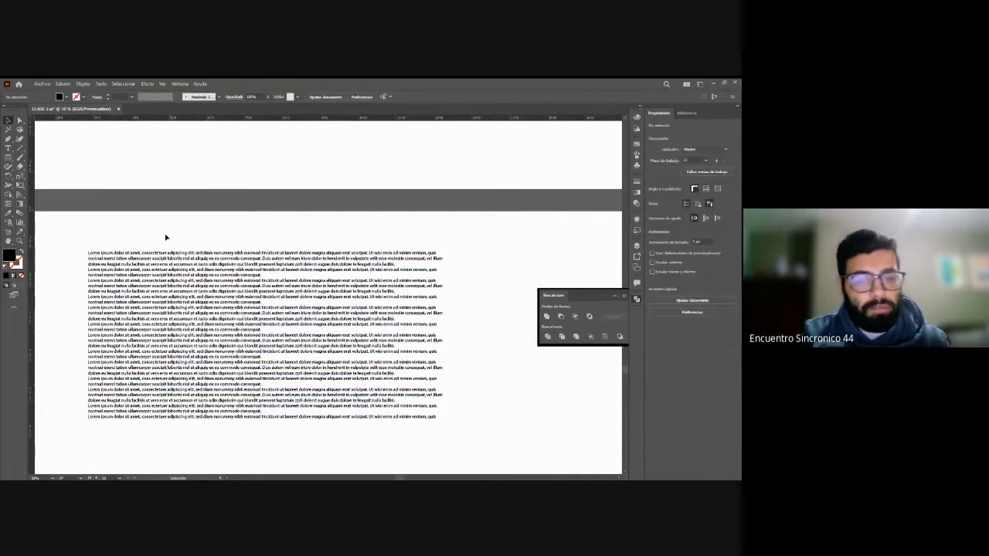
# Step: Select the placeholder paragraph block to inspect its frame and delete it
pyautogui.click(159, 265)
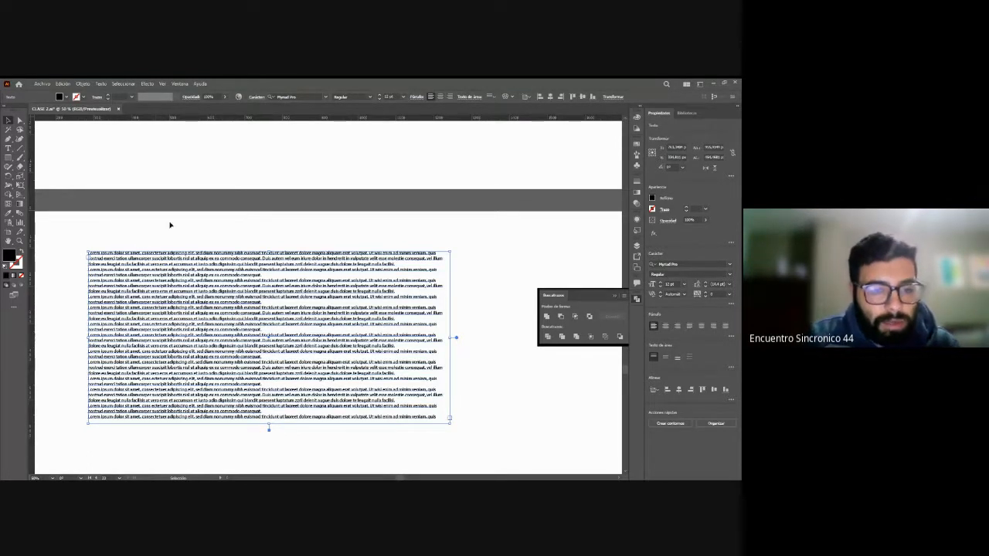
pyautogui.click(225, 234)
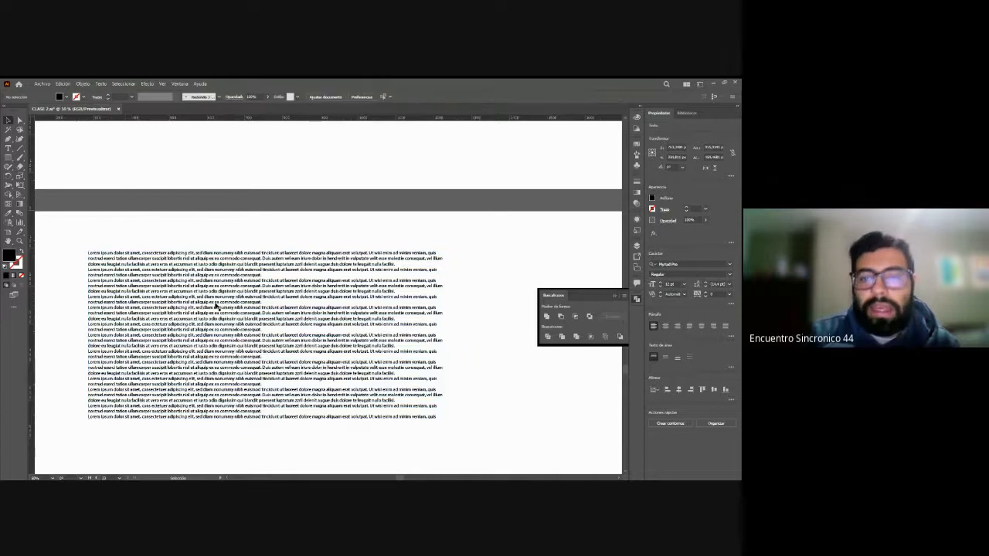
pyautogui.click(217, 308)
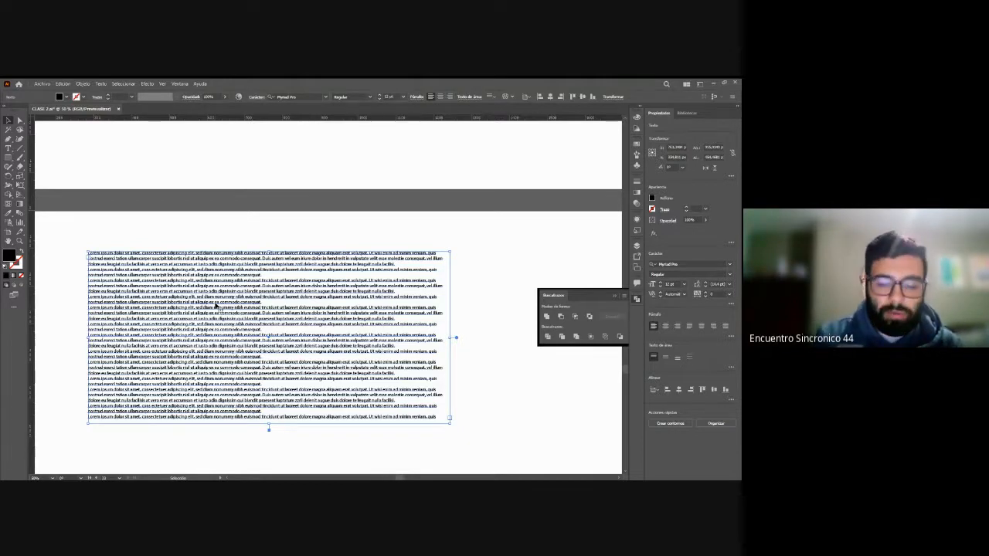
pyautogui.press('Delete')
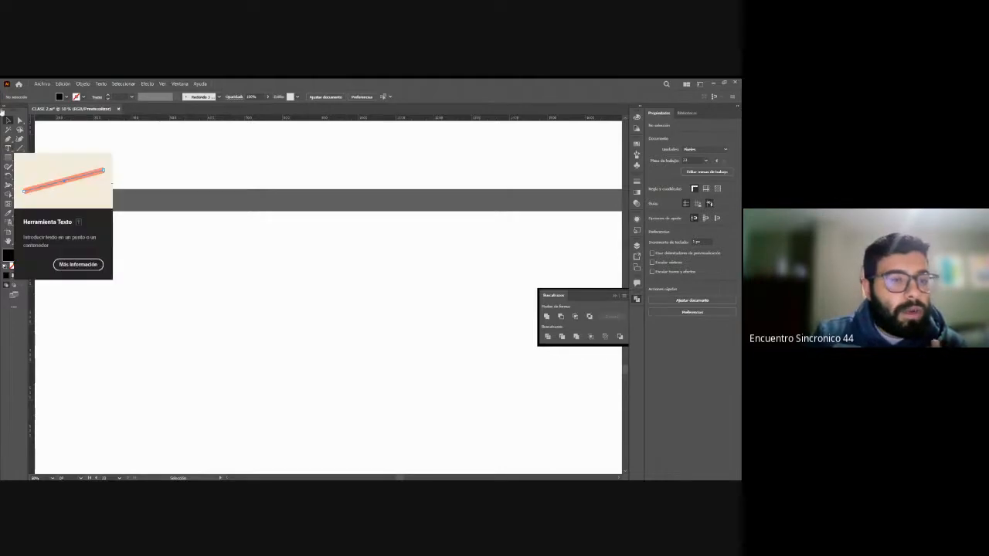
# Step: Place a Lorem ipsum point text on the new artboard and scale it up to about 57 pt
pyautogui.click(123, 274)
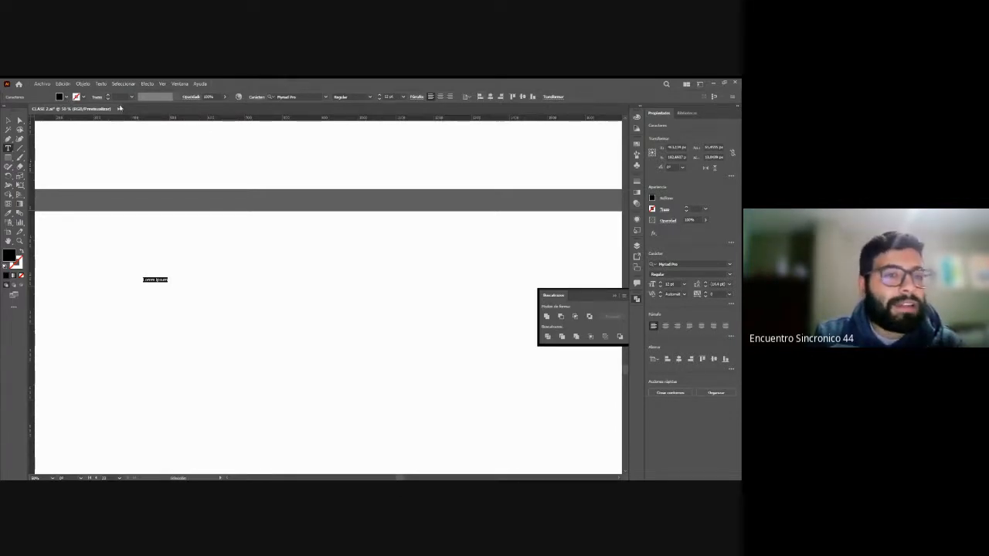
pyautogui.click(9, 121)
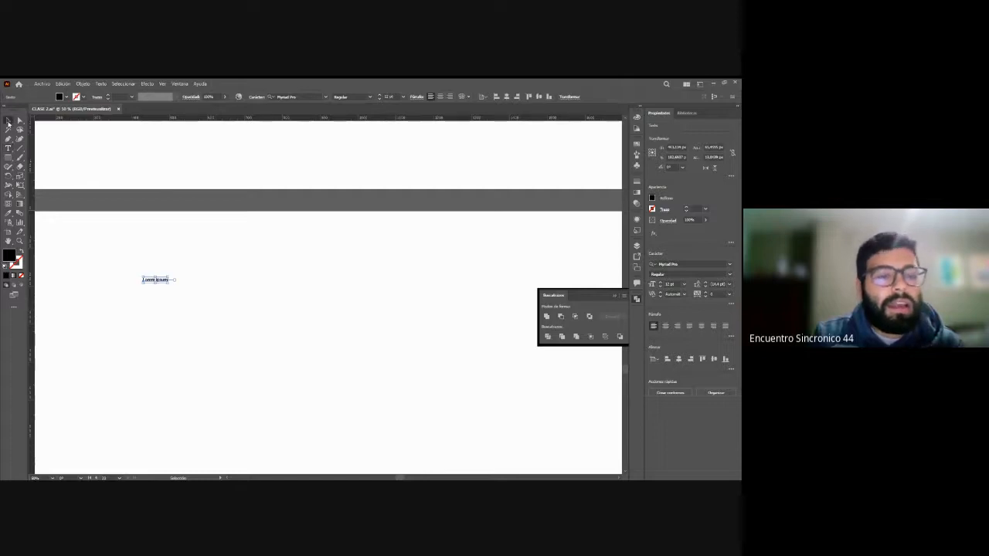
pyautogui.moveTo(178, 286); pyautogui.dragTo(267, 306)
pyautogui.click(271, 273)
pyautogui.click(267, 301)
pyautogui.click(247, 348)
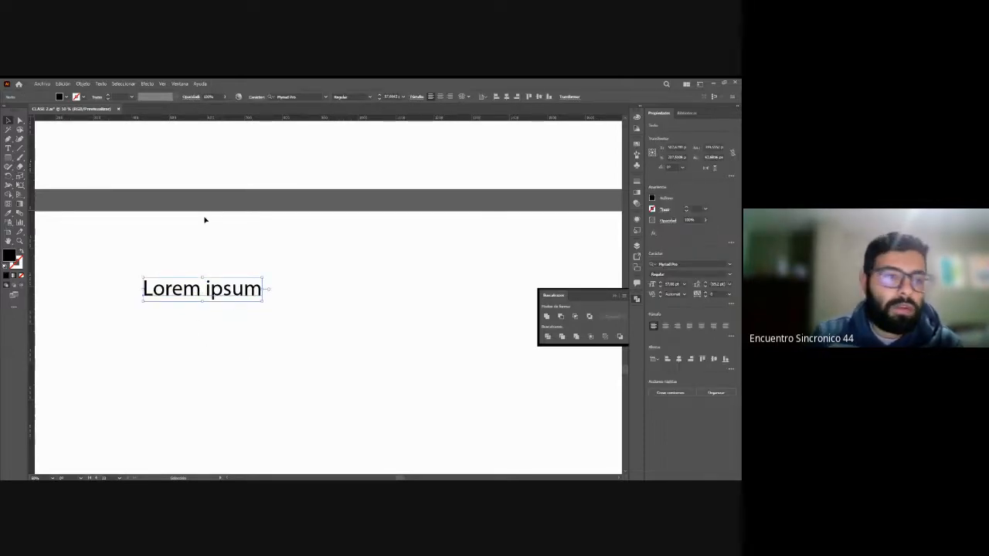
# Step: Highlight the whole Lorem ipsum text and draw a black rectangle about 405 by 389 px beside it
pyautogui.press('t')
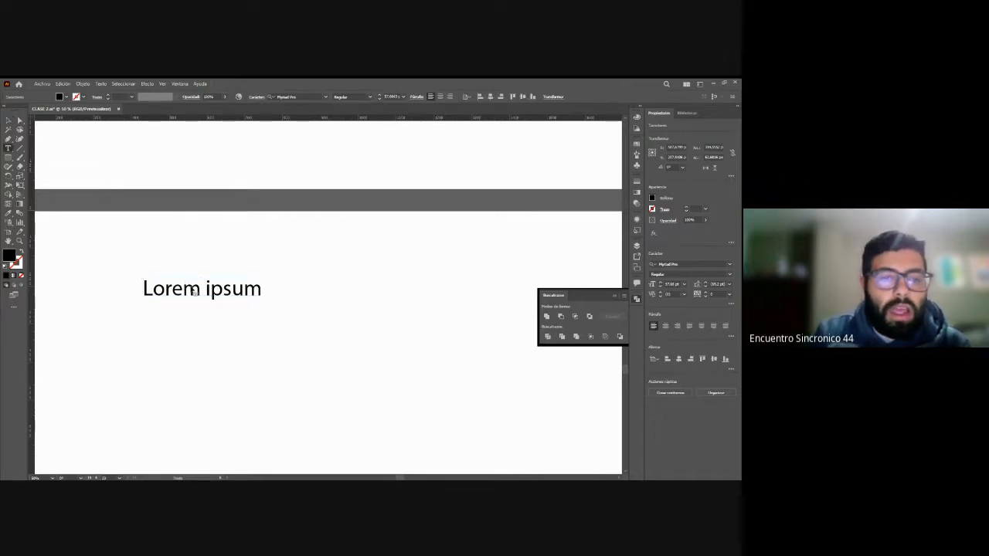
pyautogui.moveTo(145, 288); pyautogui.dragTo(286, 306)
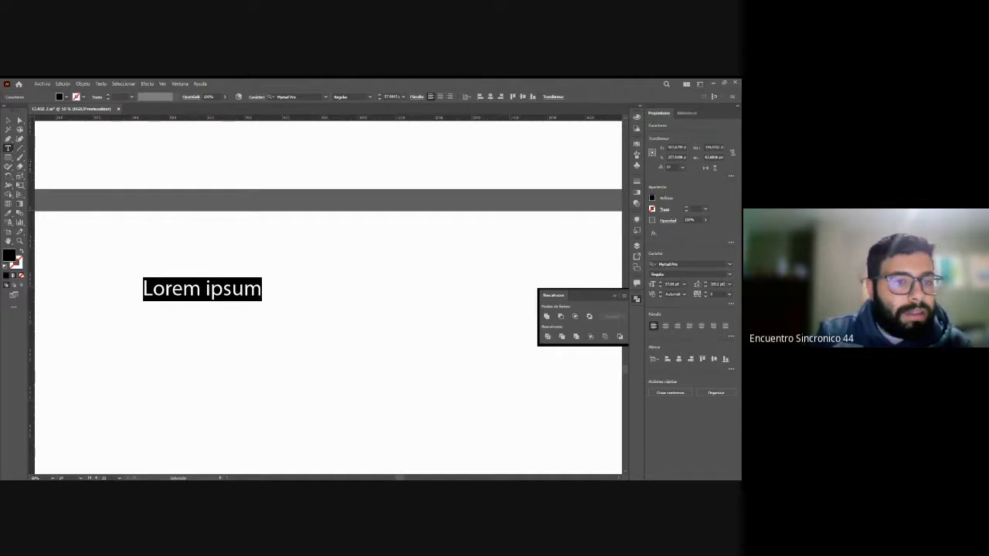
pyautogui.click(7, 158)
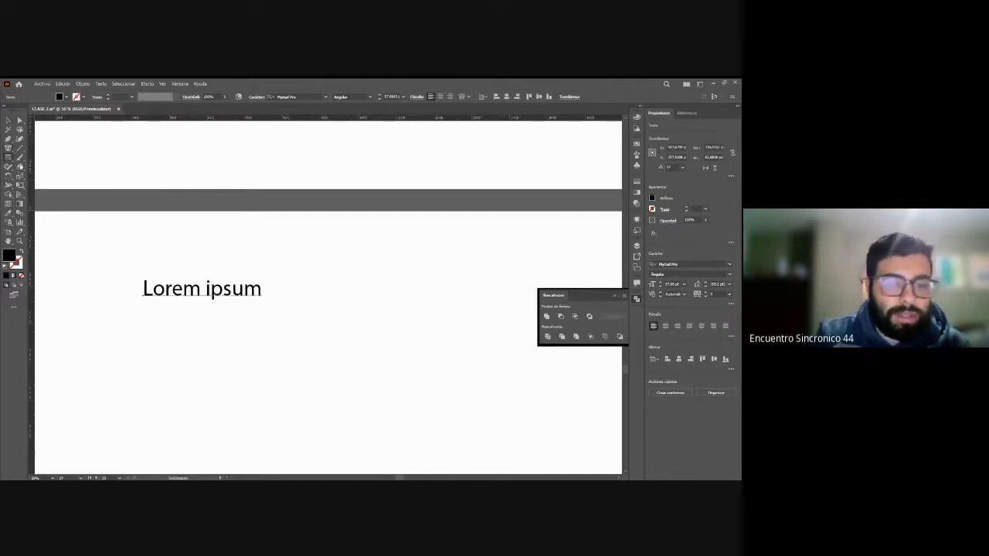
pyautogui.moveTo(303, 258)
pyautogui.mouseDown()
pyautogui.moveTo(438, 371)
pyautogui.moveTo(464, 397)
pyautogui.moveTo(457, 404)
pyautogui.mouseUp()
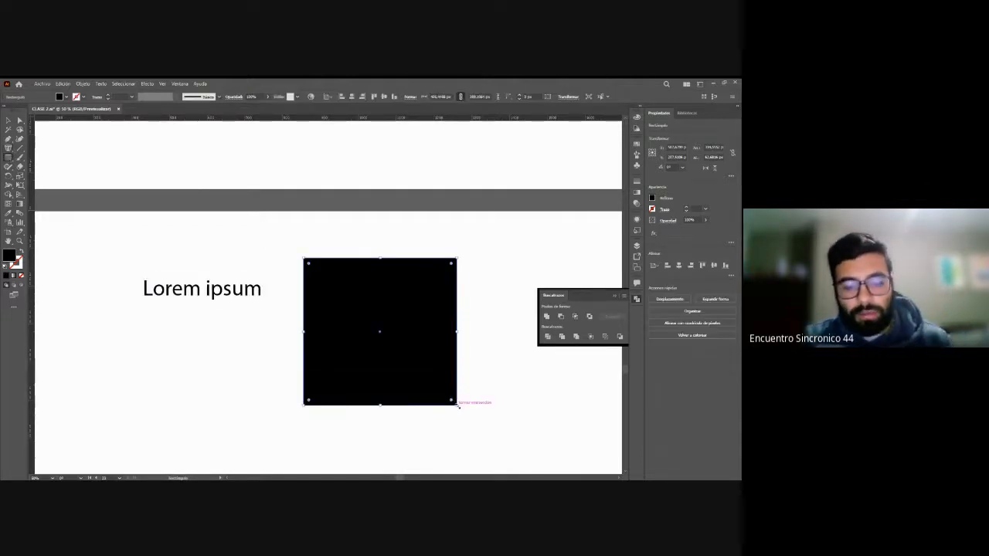
# Step: Convert the black rectangle into an area text frame with placeholder text and undo the conversion
pyautogui.press('v')
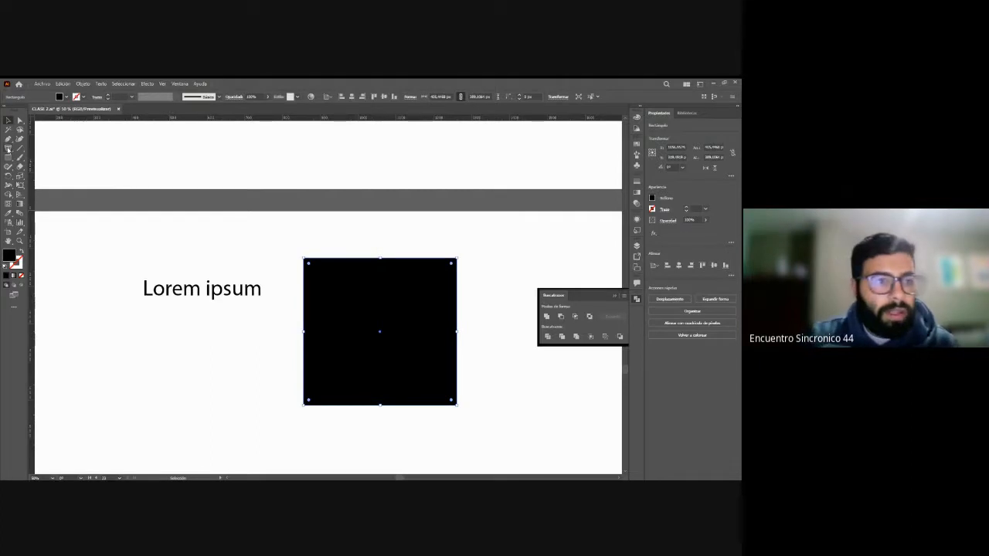
pyautogui.press('t')
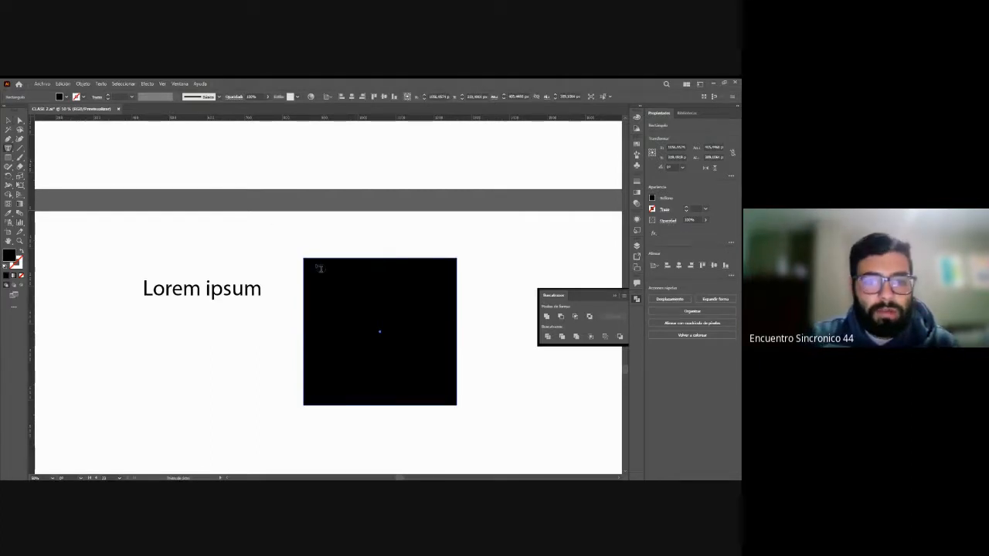
pyautogui.click(318, 266)
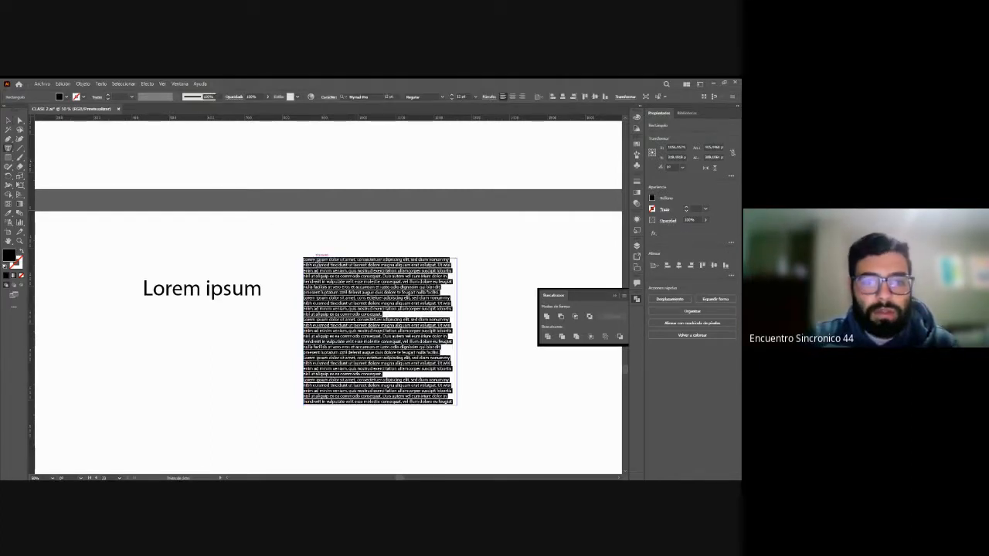
pyautogui.click(8, 120)
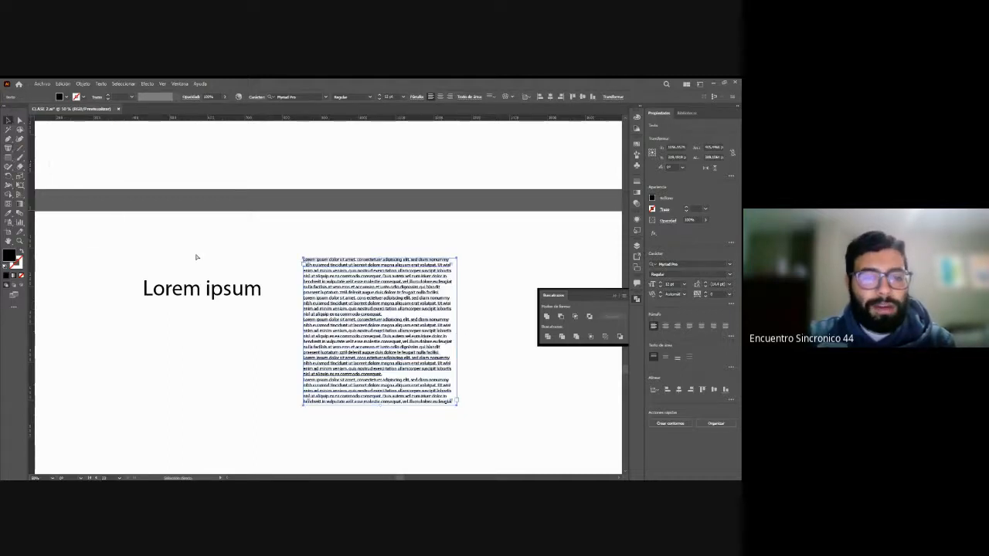
pyautogui.hotkey('ctrl', 'z')
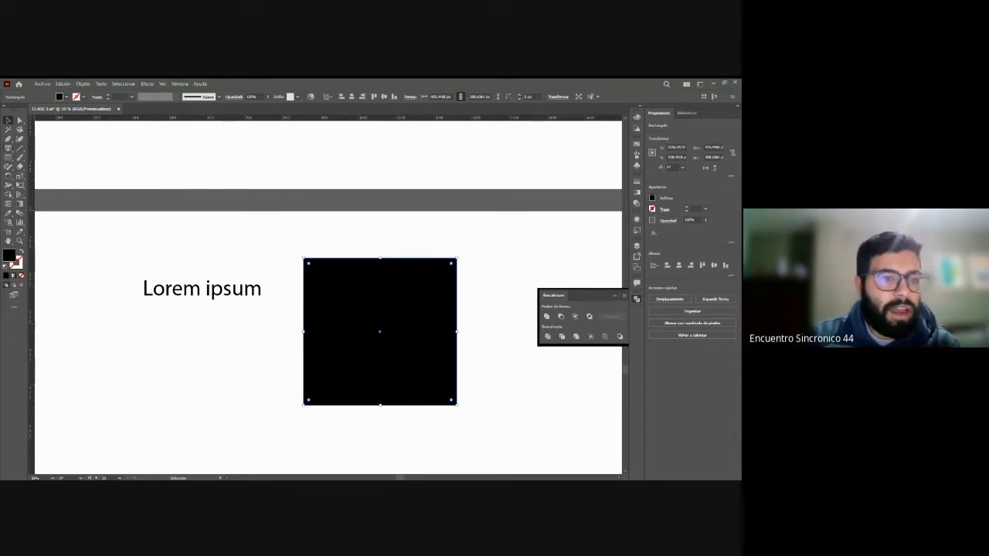
# Step: Fill the black rectangle with area text again and delete the resulting text block
pyautogui.click(333, 260)
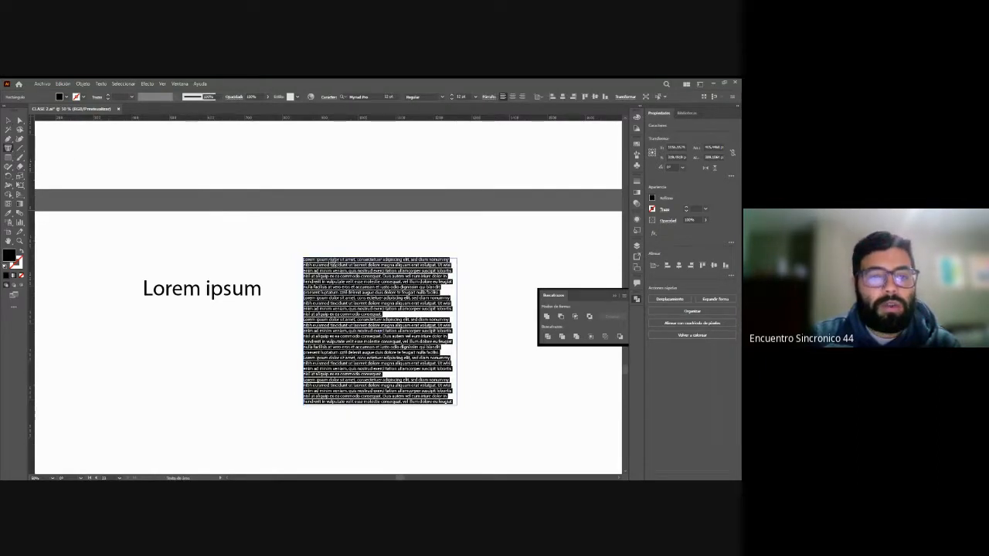
pyautogui.press('Escape')
pyautogui.click(206, 227)
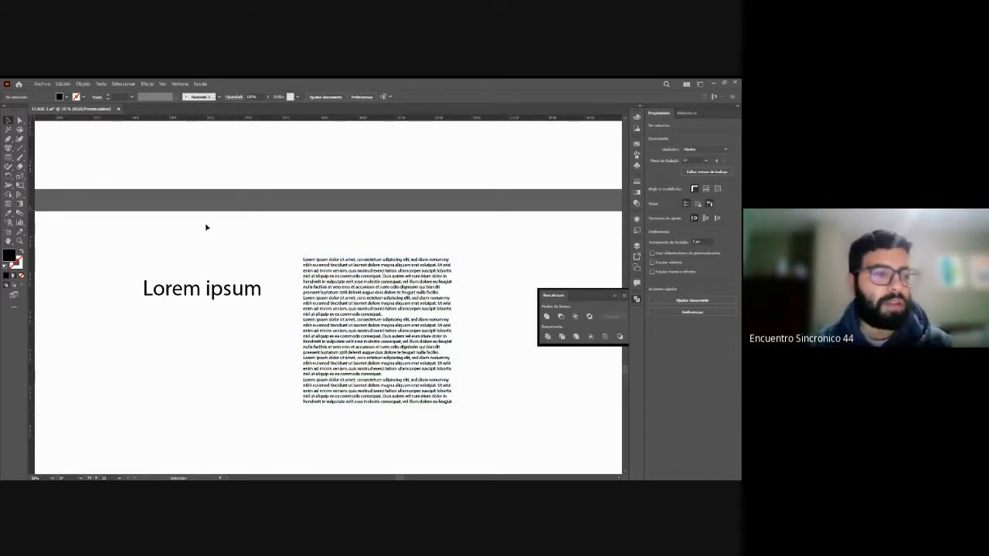
pyautogui.click(347, 282)
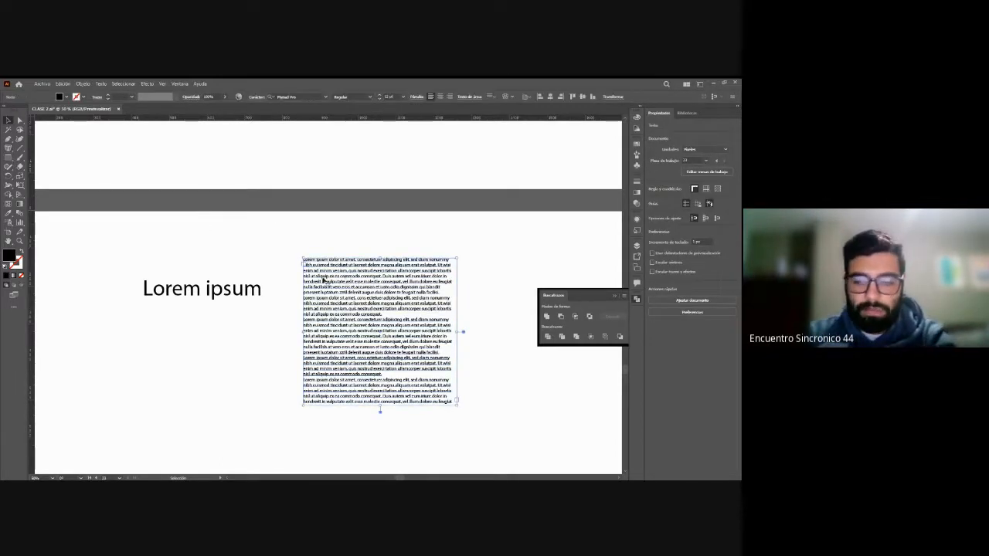
pyautogui.press('Delete')
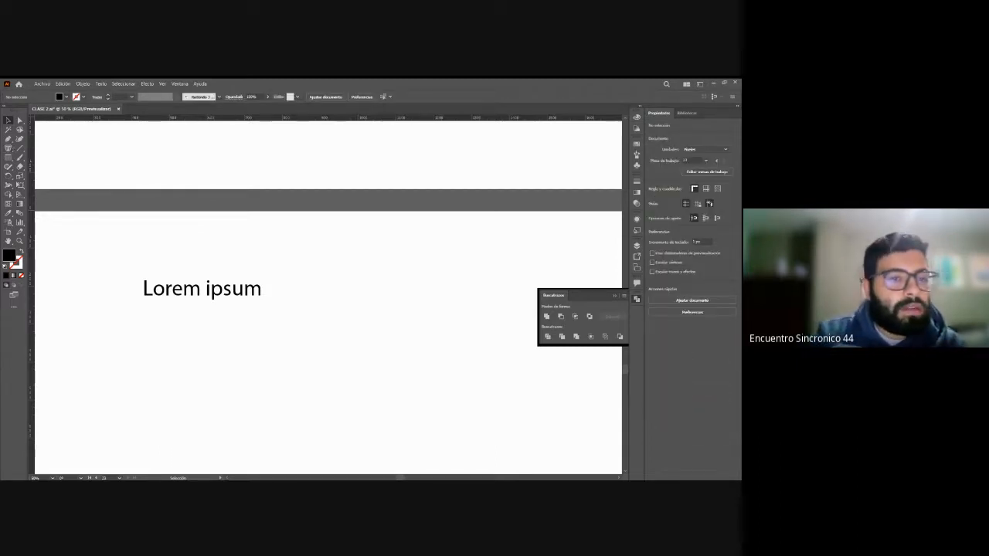
# Step: Draw an open S-shaped path below the Lorem ipsum text with the Pen tool and swap its fill and stroke
pyautogui.click(8, 140)
pyautogui.scroll(-1, 178, 346)
pyautogui.click(139, 325)
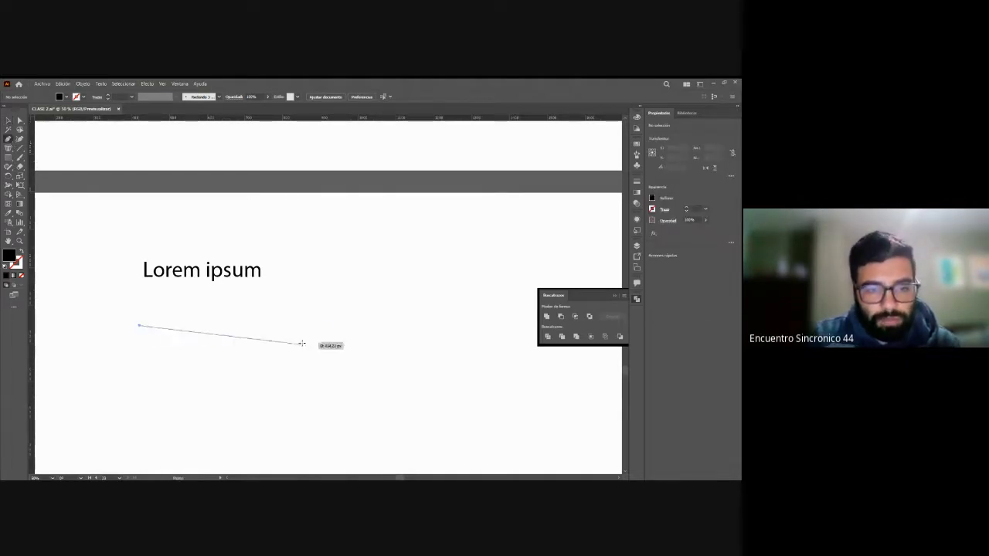
pyautogui.moveTo(301, 340); pyautogui.dragTo(367, 316)
pyautogui.moveTo(494, 340); pyautogui.dragTo(514, 356)
pyautogui.press('v')
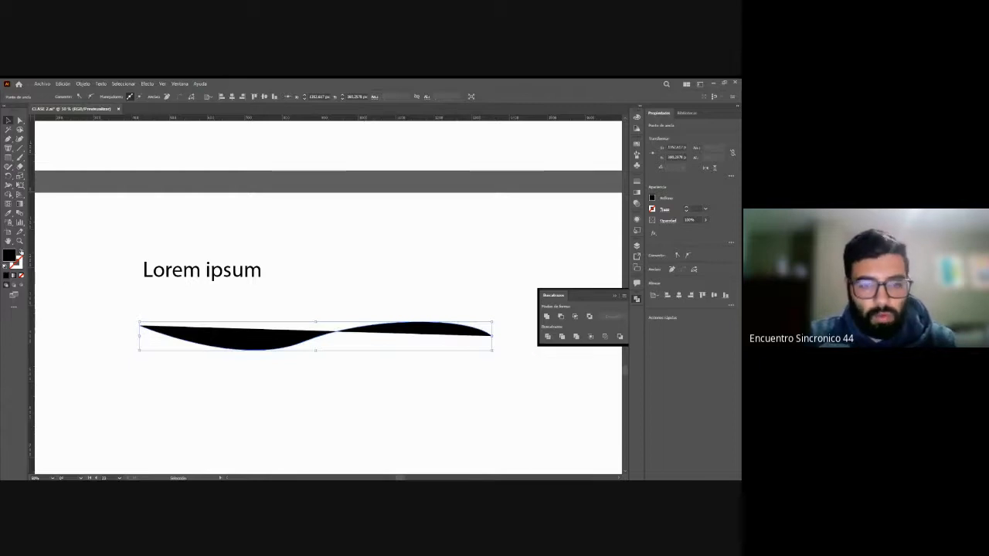
pyautogui.hotkey('shift', 'x')
pyautogui.click(309, 286)
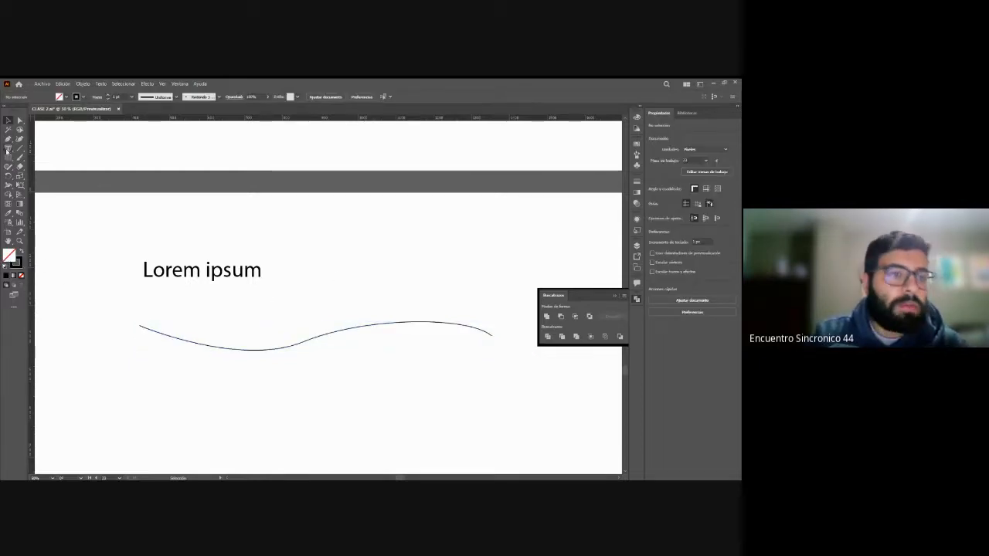
# Step: Run placeholder text along the wavy path with the Type on a Path tool, then delete it together with the Lorem ipsum text
pyautogui.click(36, 172)
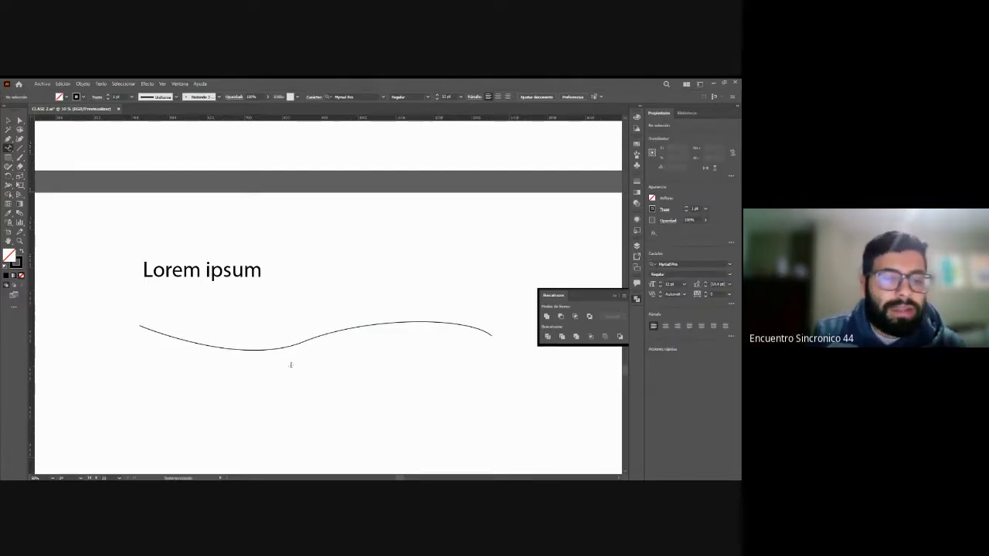
pyautogui.click(143, 326)
pyautogui.press('Escape')
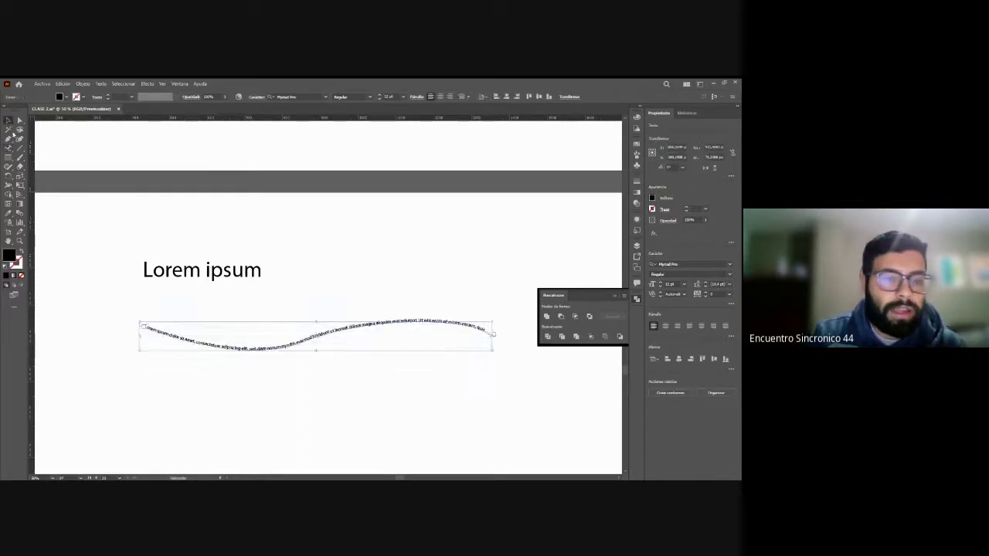
pyautogui.click(126, 300)
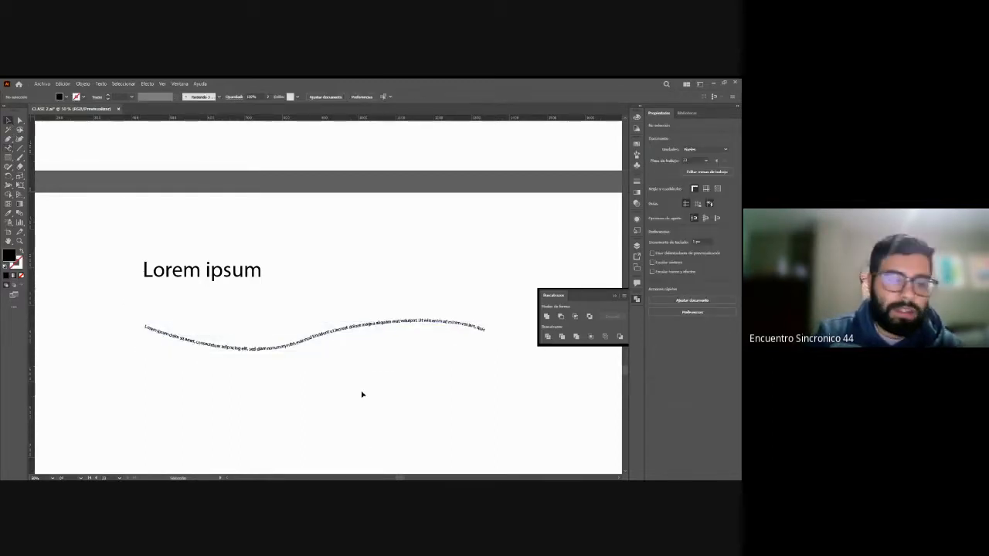
pyautogui.moveTo(402, 383); pyautogui.dragTo(152, 243)
pyautogui.press('Delete')
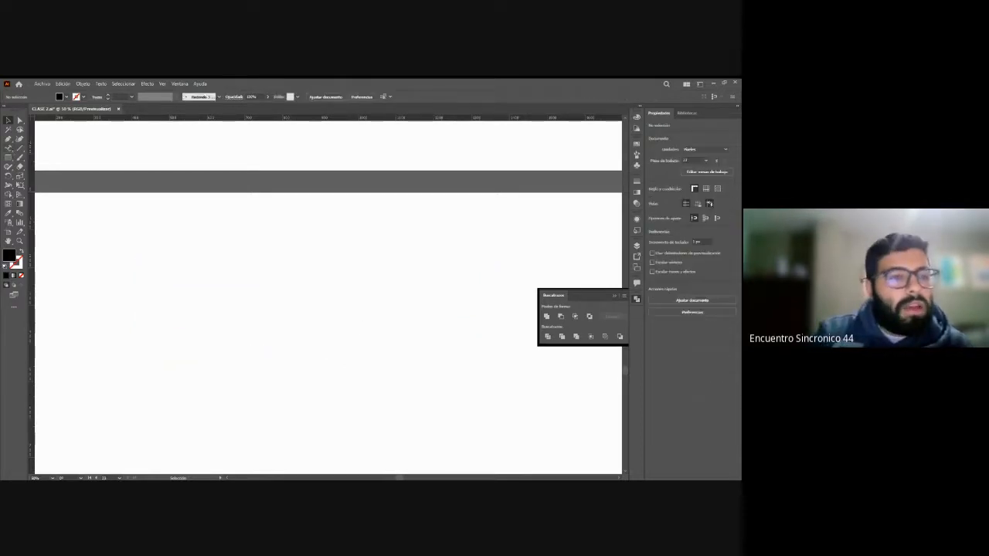
# Step: Place a vertical Lorem ipsum point text on the empty artboard and delete it
pyautogui.press('t')
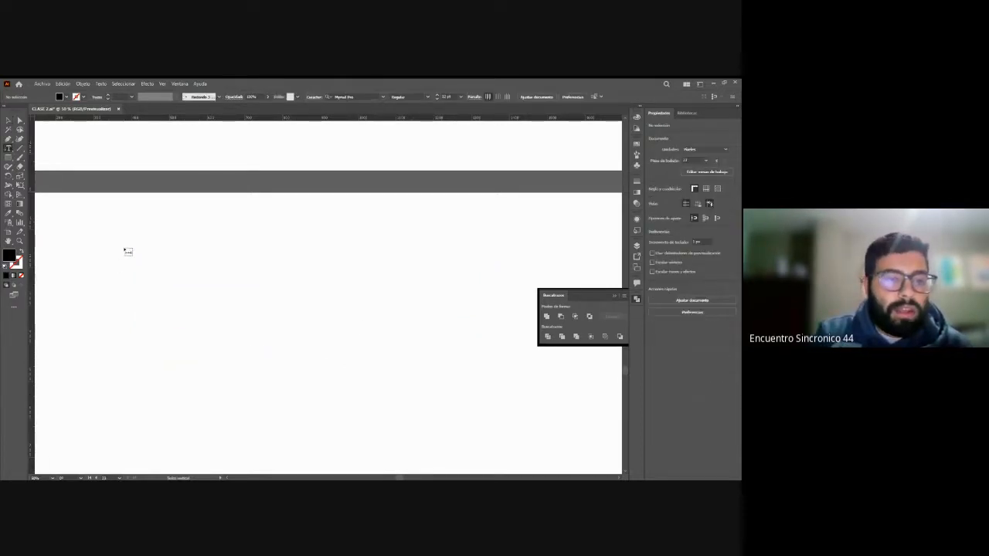
pyautogui.scroll(-1, 126, 250)
pyautogui.click(129, 221)
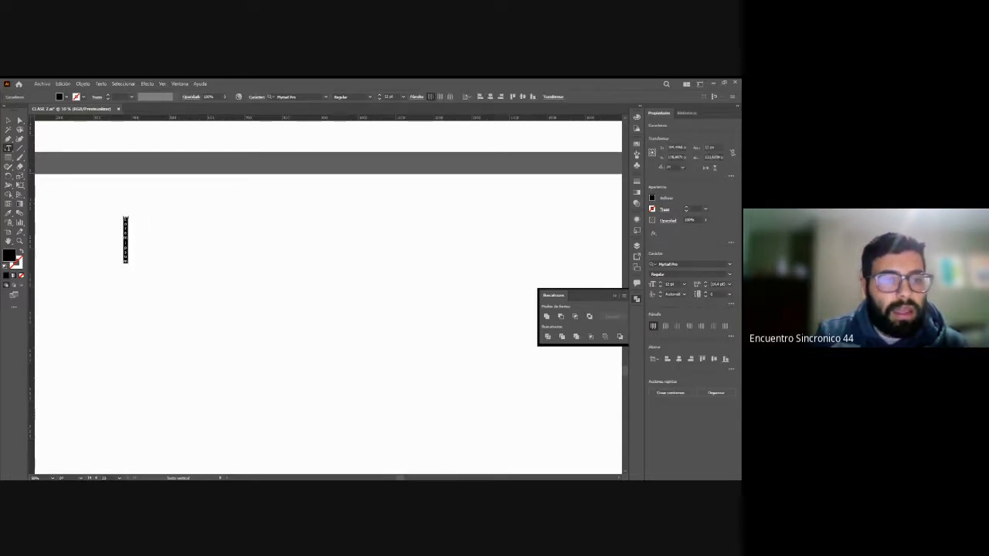
pyautogui.click(8, 121)
pyautogui.click(167, 219)
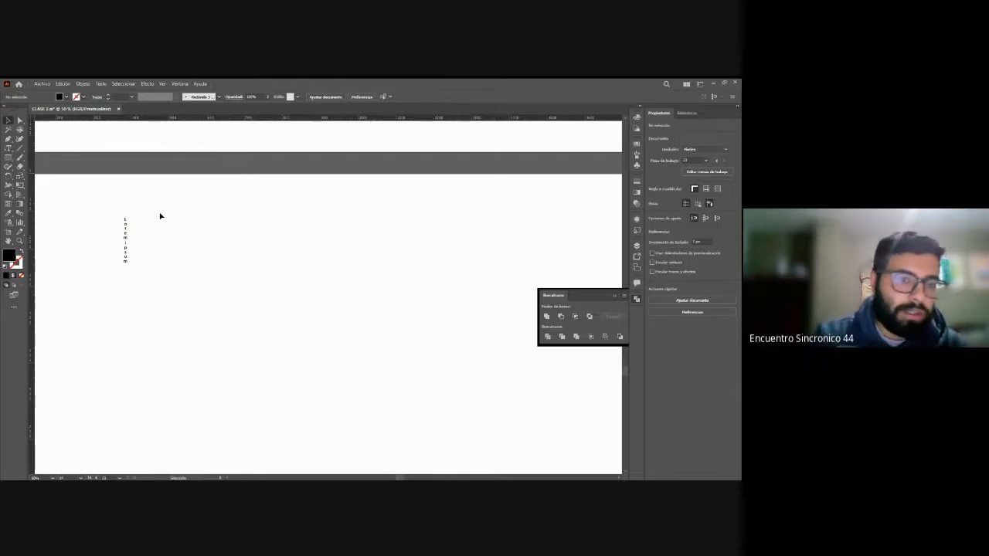
pyautogui.click(127, 238)
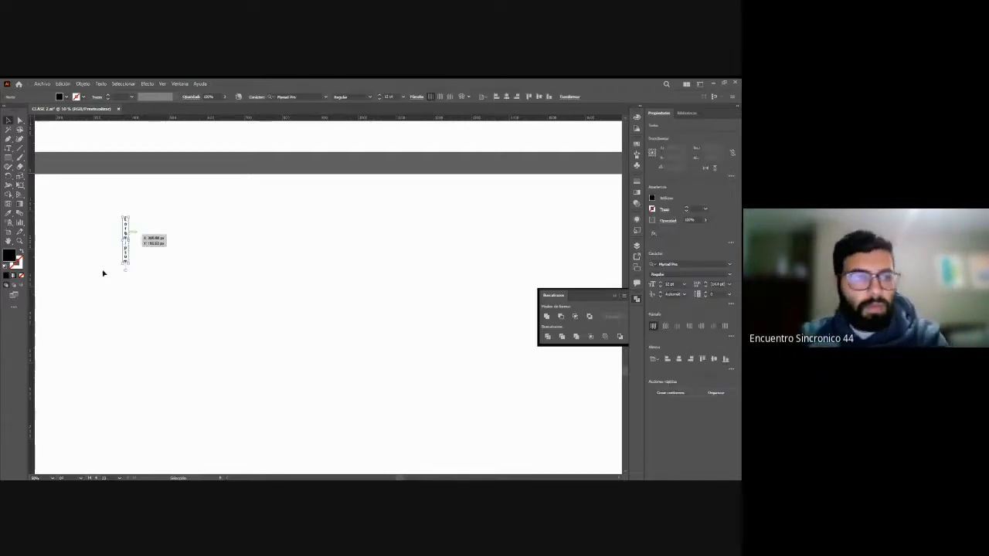
pyautogui.press('Delete')
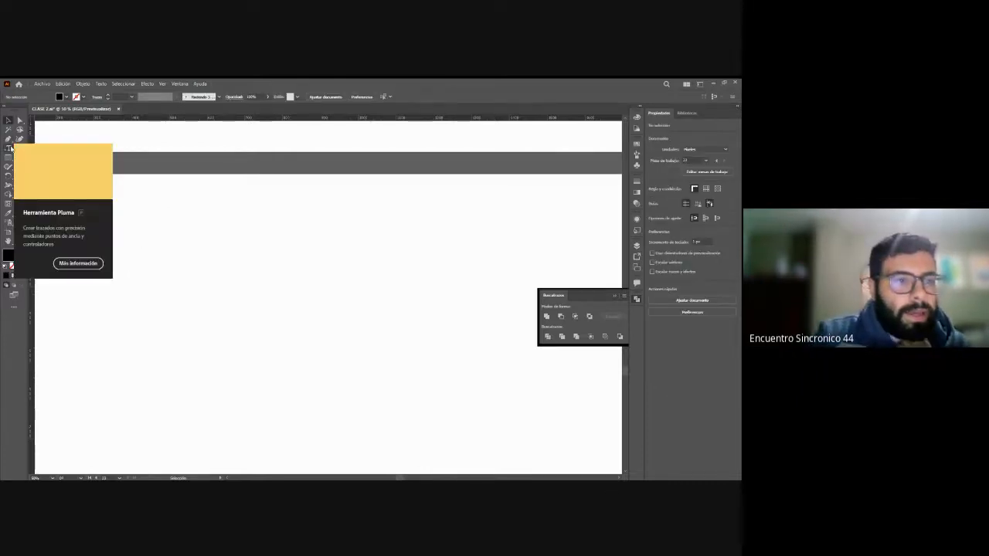
# Step: Draw a horizontal area text frame about 630 by 400 px filled with Lorem ipsum placeholder text
pyautogui.click(8, 147)
pyautogui.moveTo(91, 214); pyautogui.dragTo(332, 368)
pyautogui.click(8, 119)
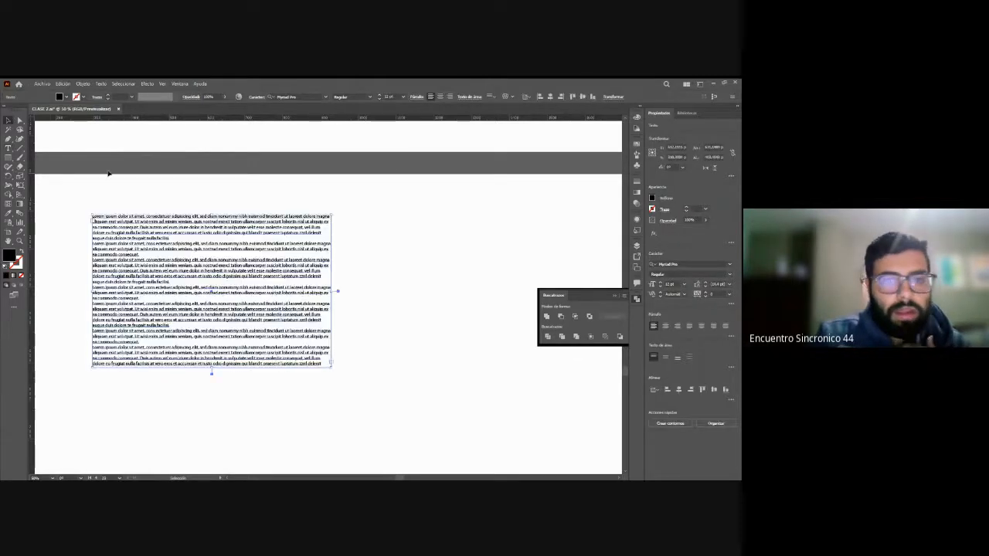
# Step: Convert the placeholder text block from area text to point text and back to area text
pyautogui.click(368, 249)
pyautogui.click(309, 271)
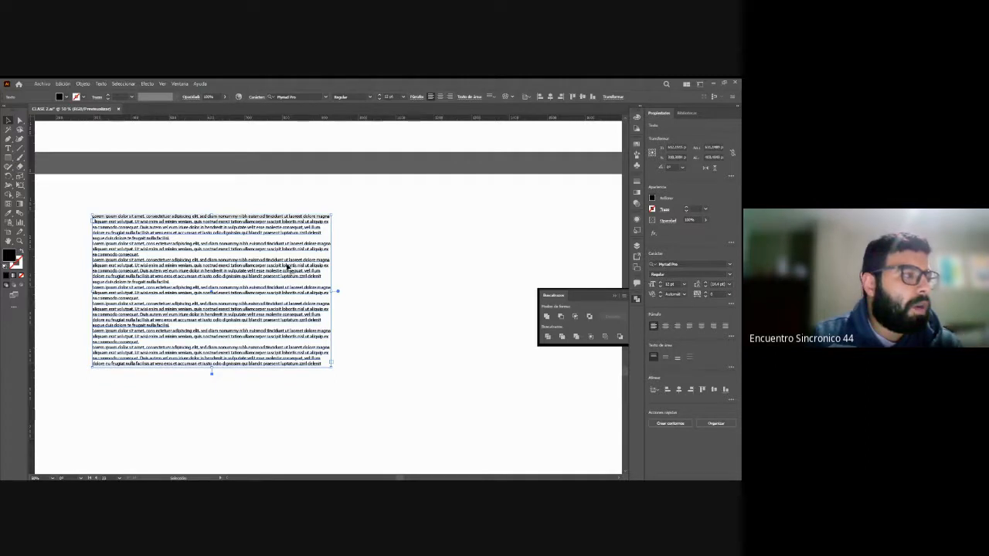
pyautogui.click(336, 279)
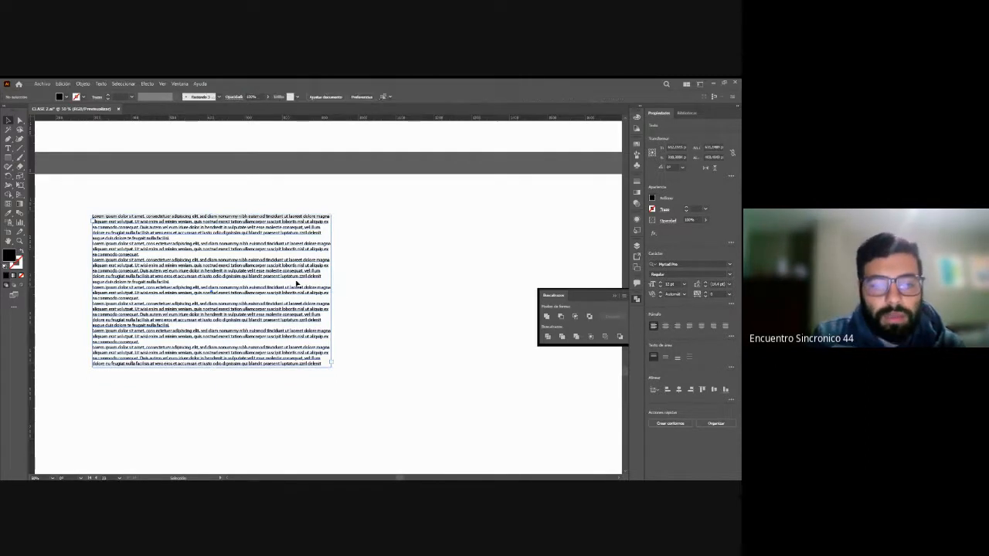
pyautogui.click(267, 283)
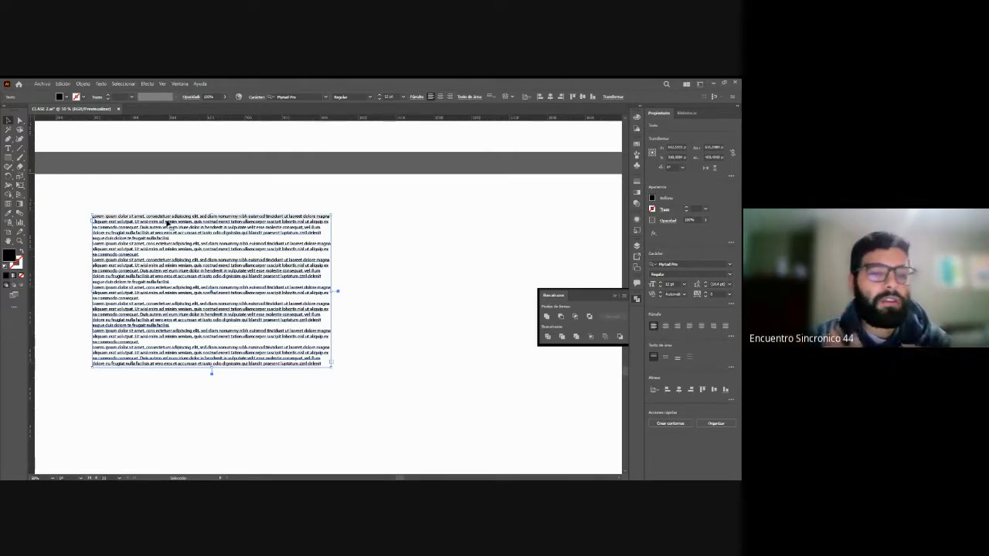
pyautogui.click(340, 294)
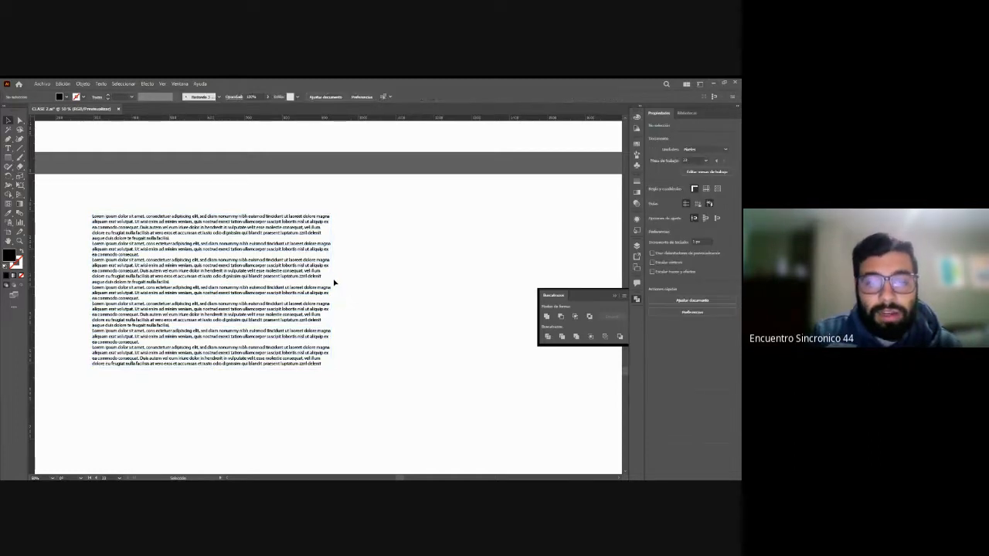
pyautogui.click(304, 270)
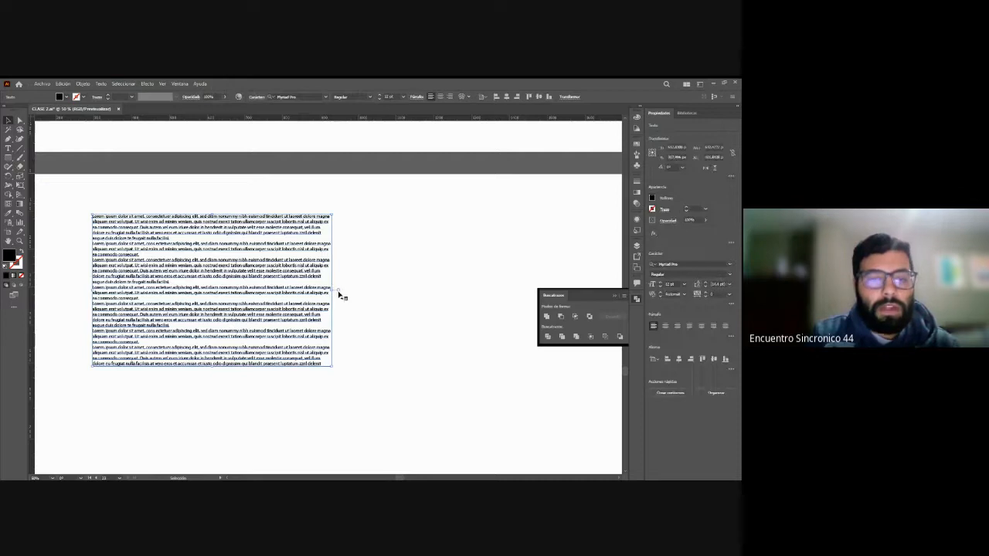
pyautogui.moveTo(334, 291); pyautogui.dragTo(313, 304)
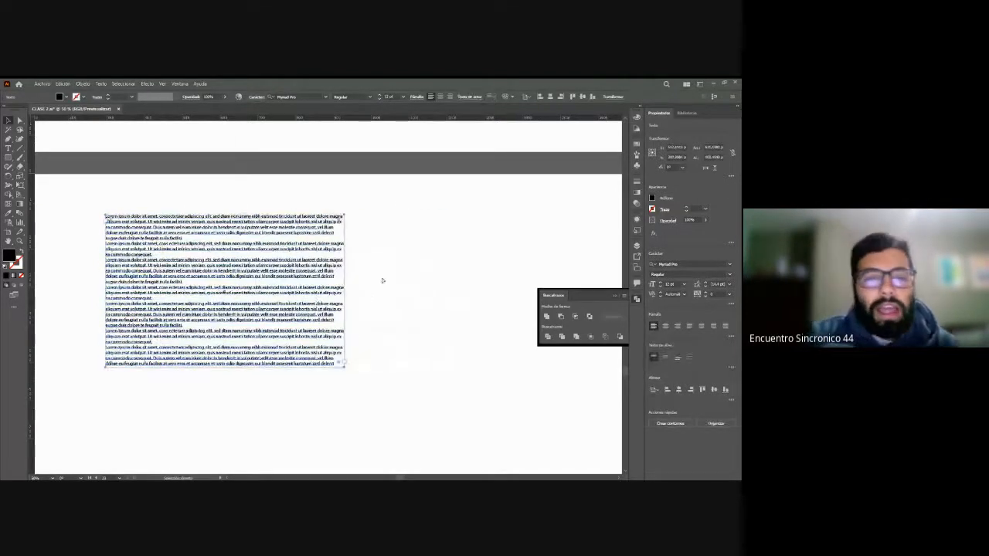
# Step: Delete the placeholder text block and the remaining vertical Lorem ipsum text to clear the artboard
pyautogui.press('Delete')
pyautogui.hotkey('ctrl', 'a')
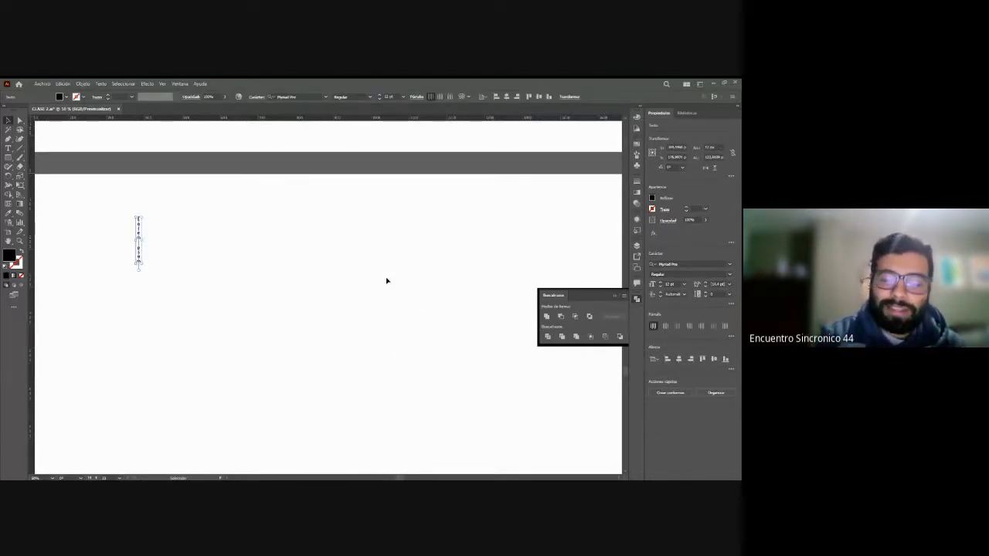
pyautogui.press('Delete')
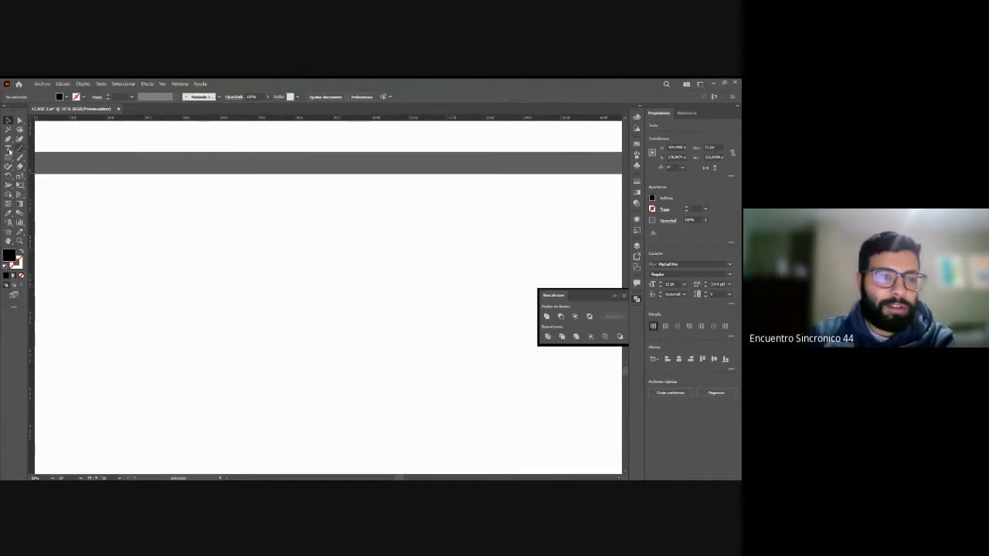
# Step: Place a Lorem ipsum point text on the empty artboard and select it as an object
pyautogui.click(139, 243)
pyautogui.hotkey('ctrl', '+')
pyautogui.hotkey('ctrl', '+')
pyautogui.hotkey('ctrl', '+')
pyautogui.hotkey('ctrl', '+')
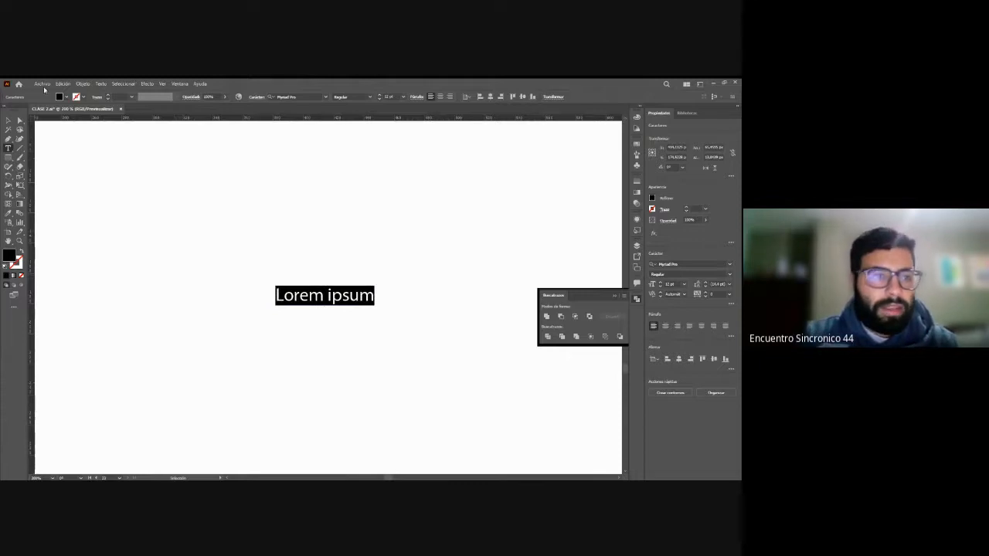
pyautogui.click(8, 121)
pyautogui.click(300, 288)
pyautogui.click(355, 301)
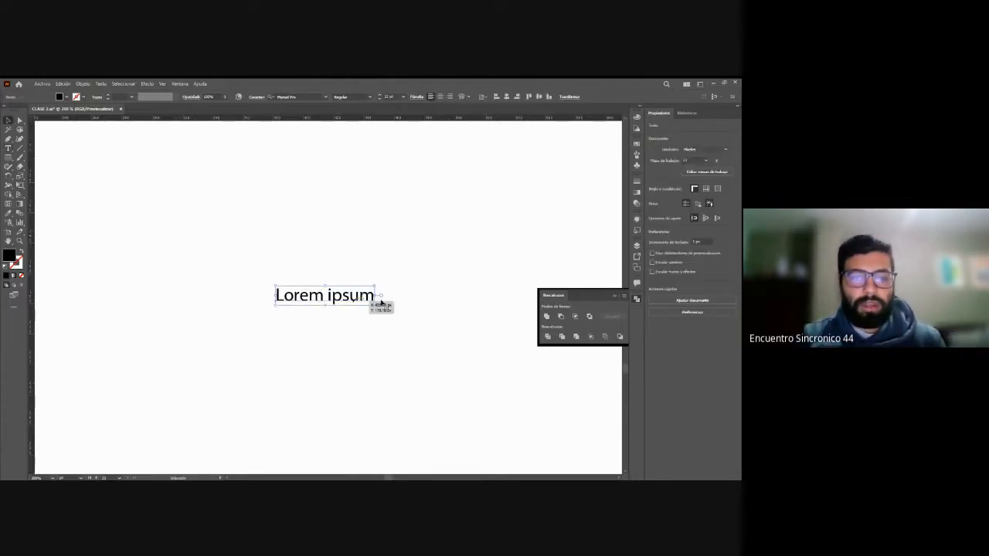
# Step: Stretch the Lorem ipsum point text wider and taller without keeping its proportions, and undo both distortions
pyautogui.moveTo(377, 295); pyautogui.dragTo(459, 300)
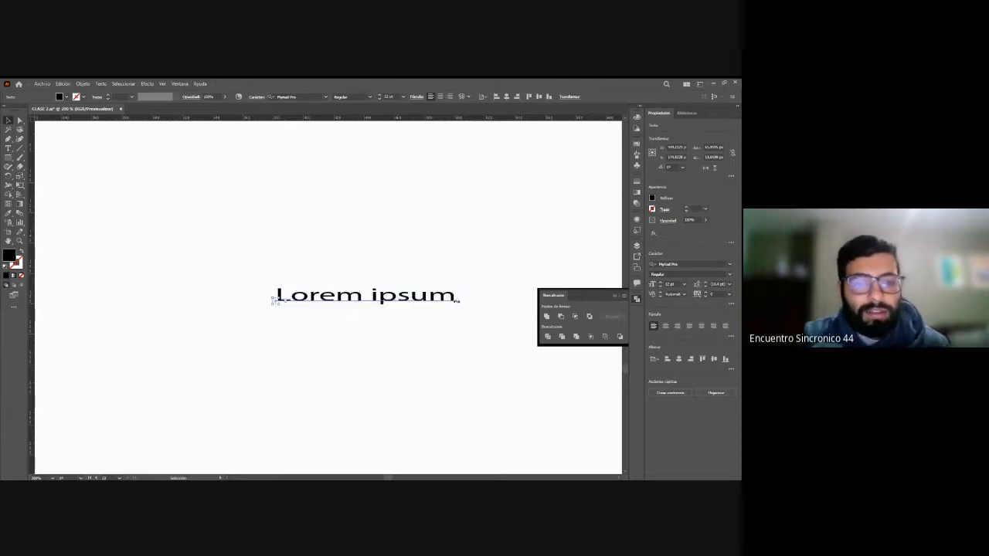
pyautogui.moveTo(367, 306); pyautogui.dragTo(378, 363)
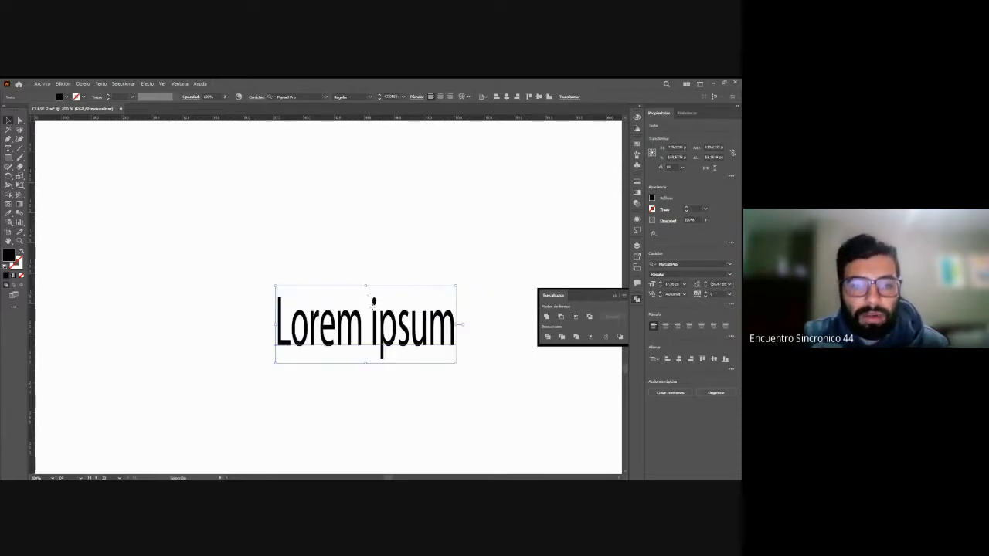
pyautogui.click(378, 267)
pyautogui.click(351, 336)
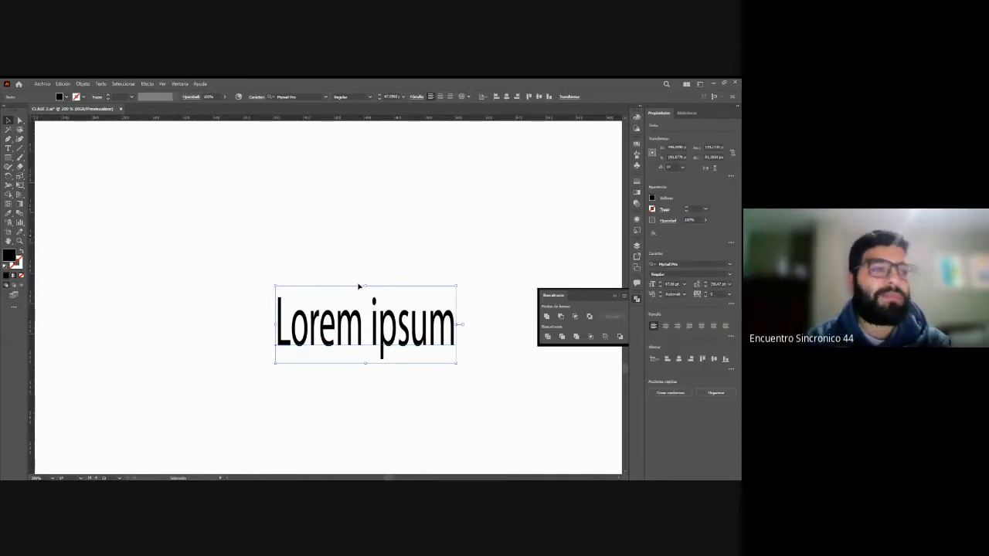
pyautogui.hotkey('ctrl', 'z')
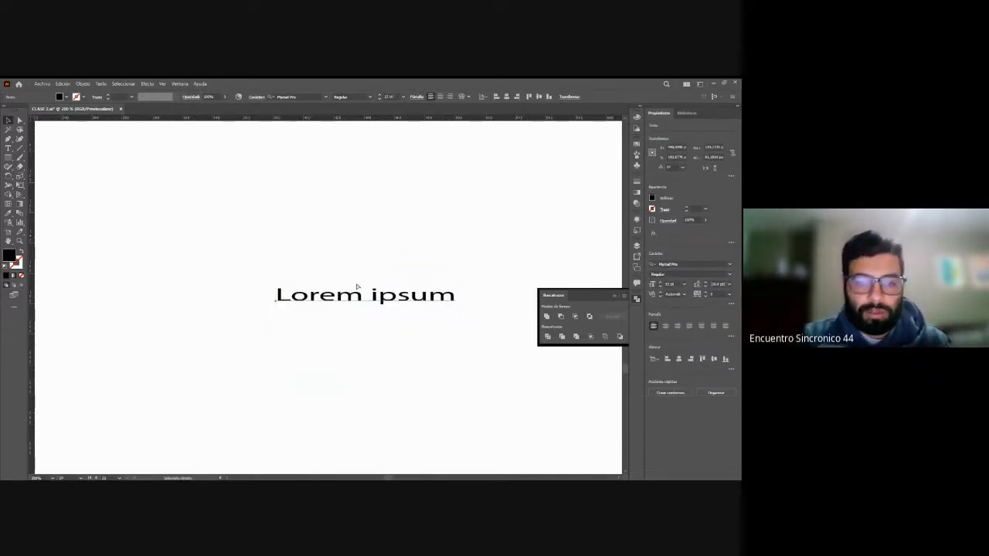
pyautogui.hotkey('ctrl', 'z')
# Step: Move the Lorem ipsum point text up and to the left, and convert it to area text
pyautogui.moveTo(346, 300); pyautogui.dragTo(293, 247)
pyautogui.press('t')
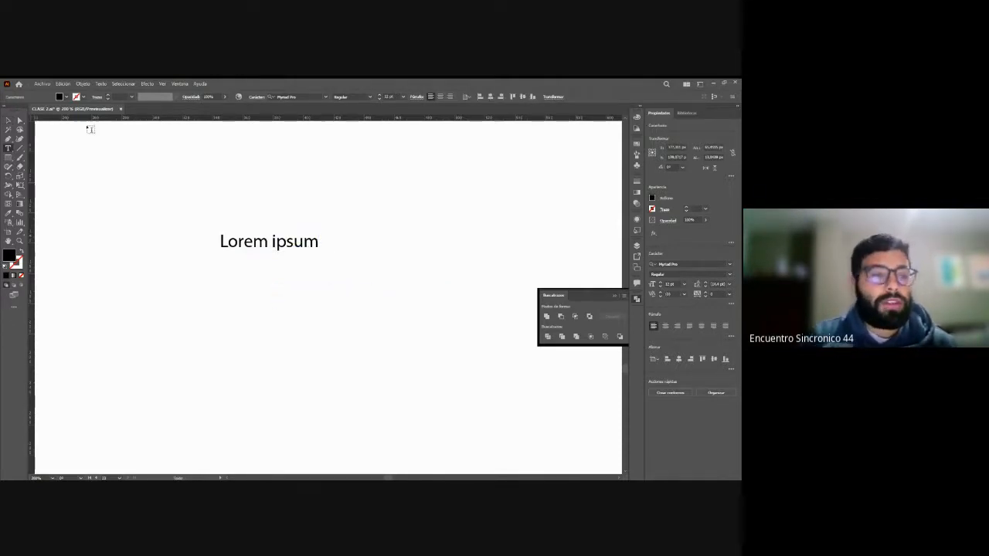
pyautogui.click(7, 121)
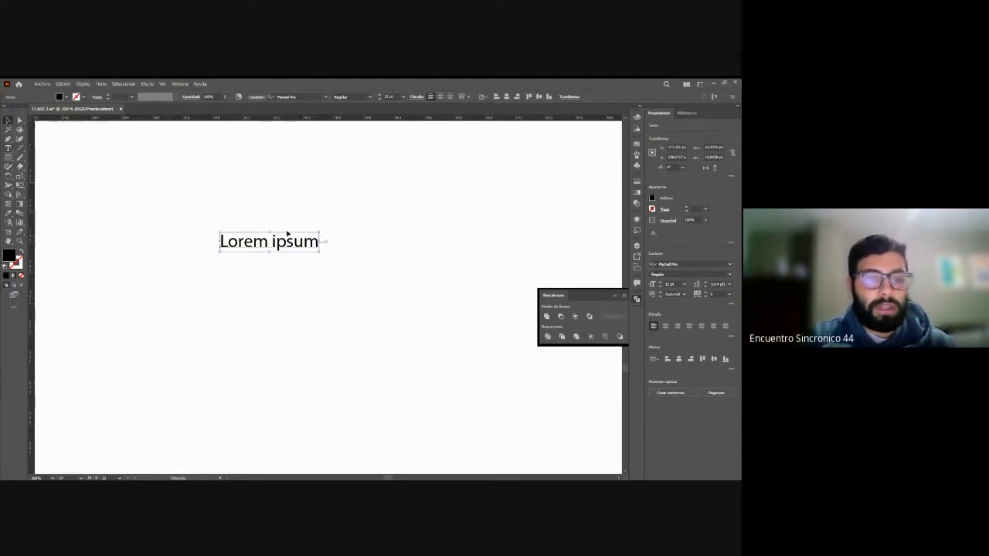
pyautogui.doubleClick(326, 243)
# Step: Append LKJXLKXKNKX to the Lorem ipsum area text and enlarge its frame to about 170 by 96 px
pyautogui.doubleClick(321, 243)
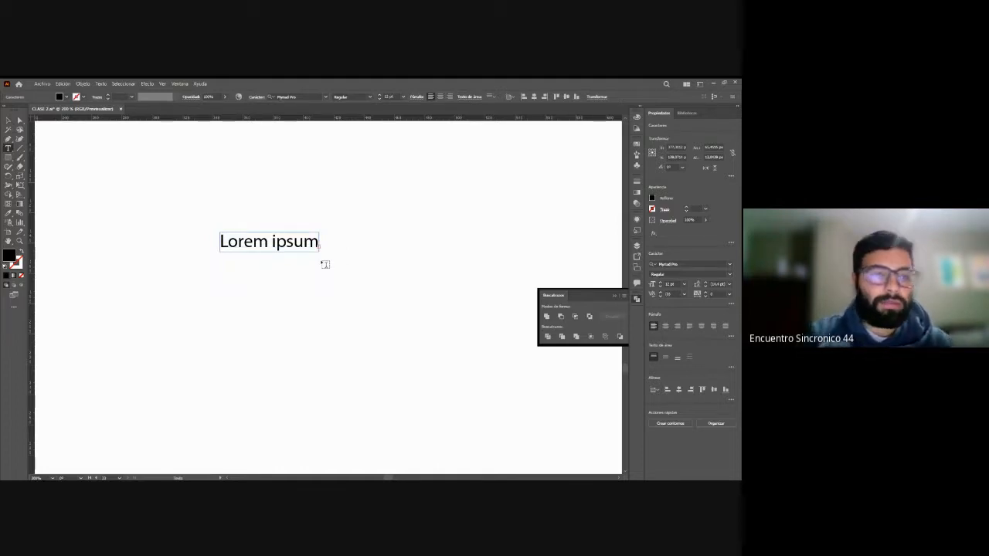
pyautogui.click(8, 121)
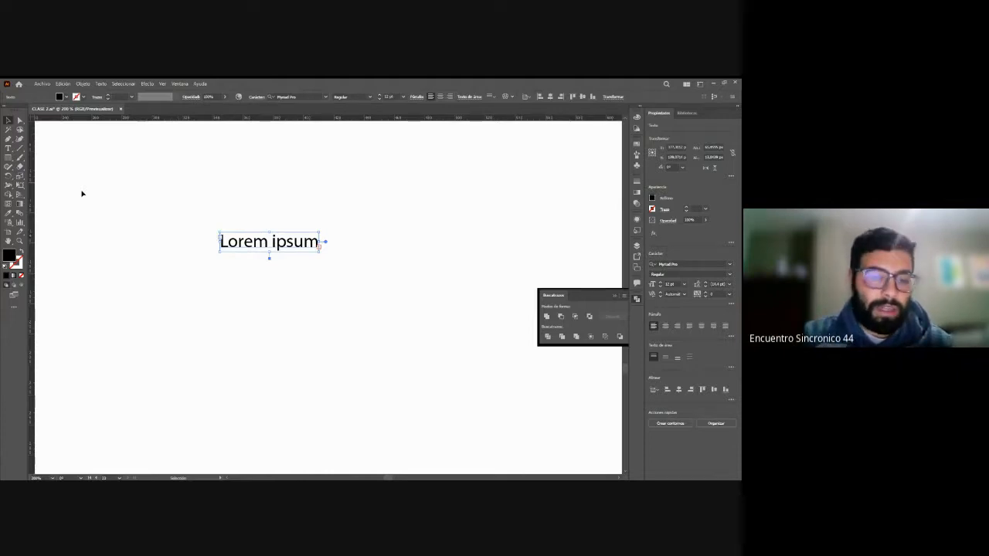
pyautogui.moveTo(269, 255); pyautogui.dragTo(280, 378)
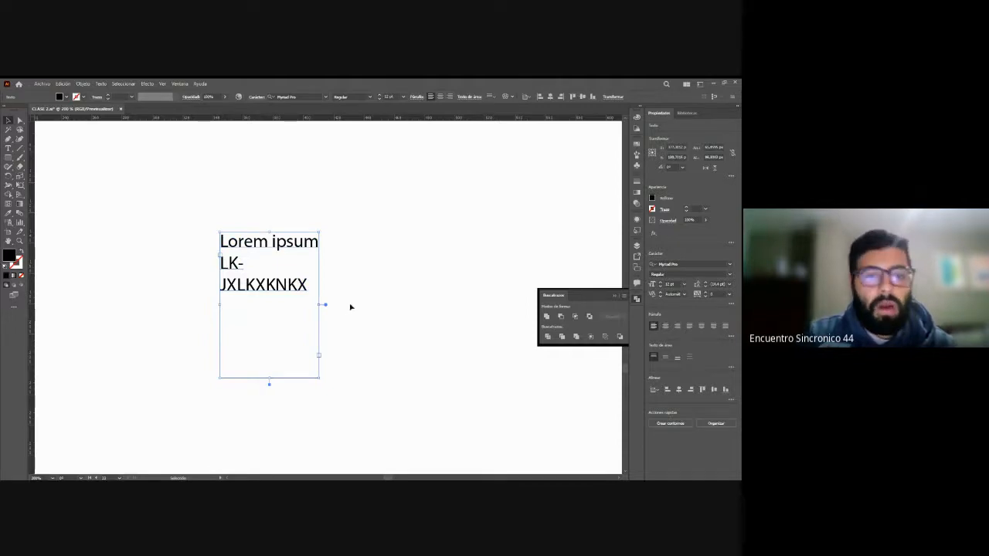
pyautogui.moveTo(320, 305); pyautogui.dragTo(477, 304)
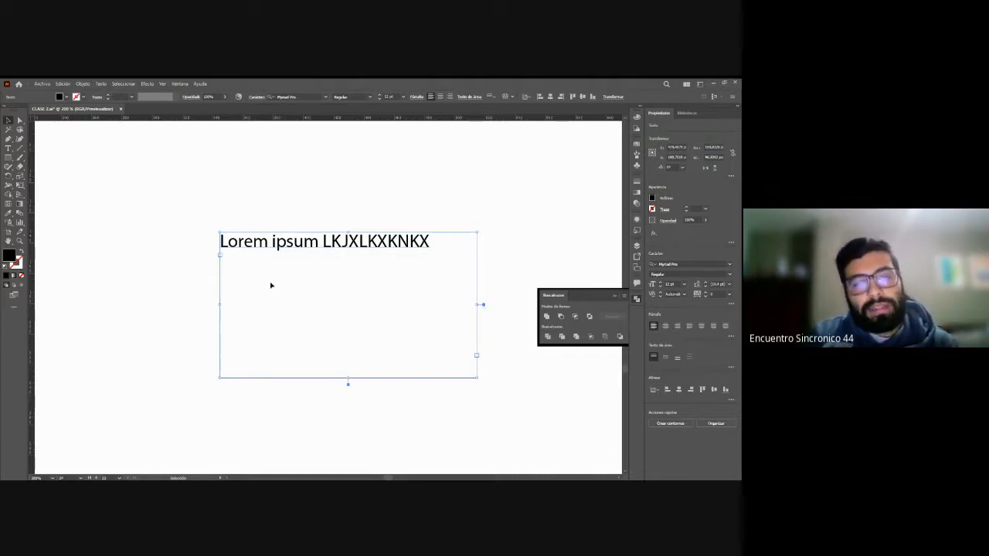
# Step: Convert the area text back to point text and scale it up to about 15.7 pt
pyautogui.doubleClick(485, 308)
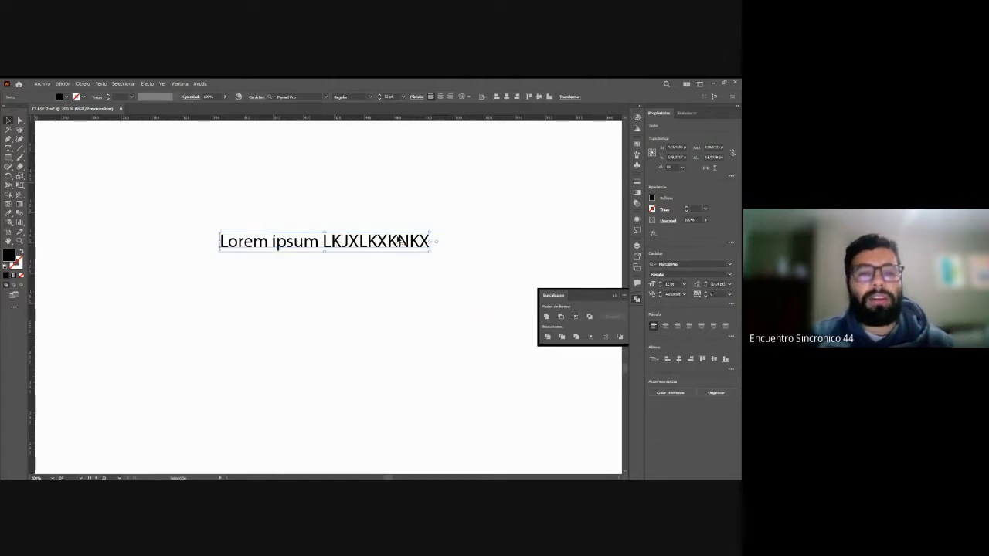
pyautogui.moveTo(380, 242); pyautogui.dragTo(483, 339)
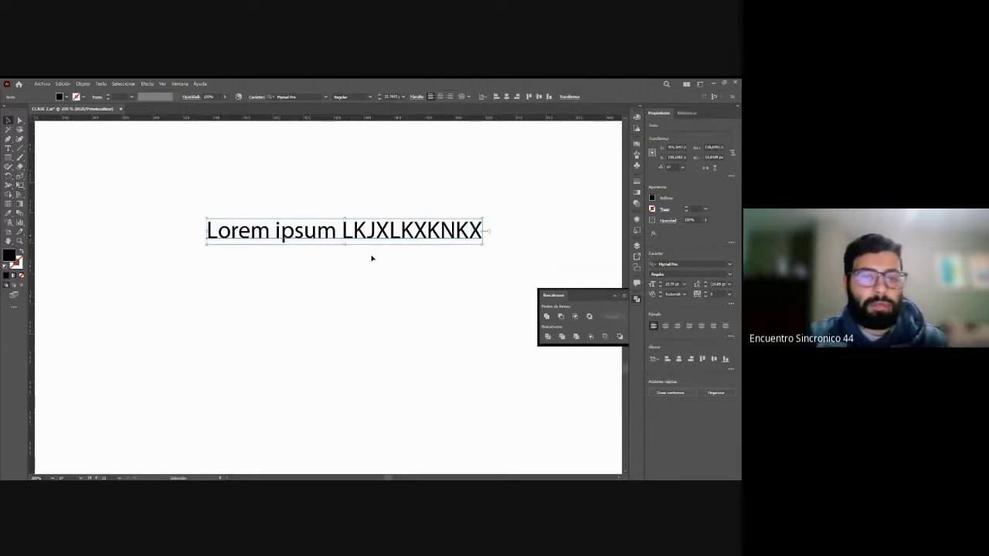
# Step: Move the Lorem ipsum LKJXLKXKNKX text slightly down and to the left, and deselect it
pyautogui.moveTo(402, 235); pyautogui.dragTo(387, 268)
pyautogui.click(389, 338)
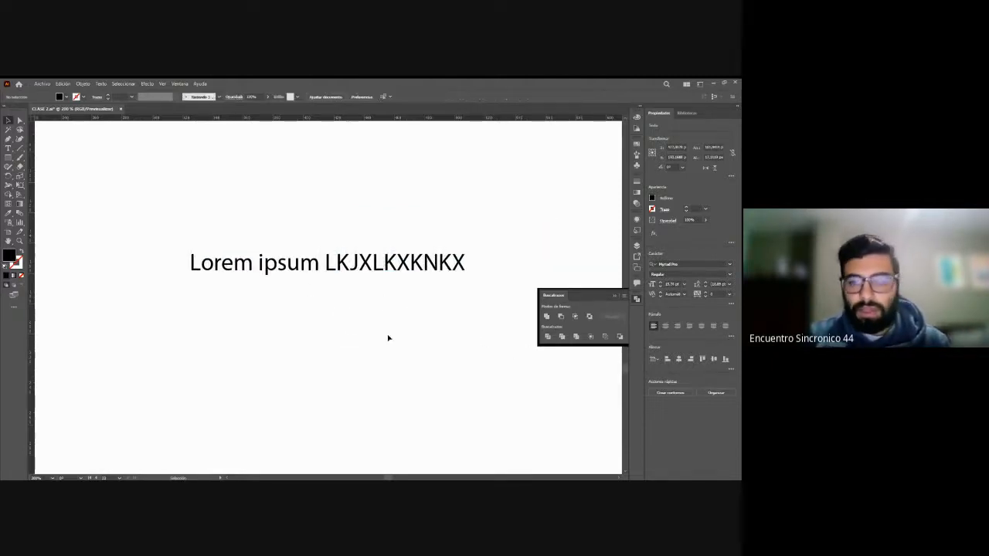
pyautogui.hotkey('ctrl', '+')
pyautogui.hotkey('ctrl', '-')
pyautogui.hotkey('ctrl', '-')
pyautogui.hotkey('ctrl', '-')
pyautogui.hotkey('ctrl', '-')
pyautogui.hotkey('ctrl', '-')
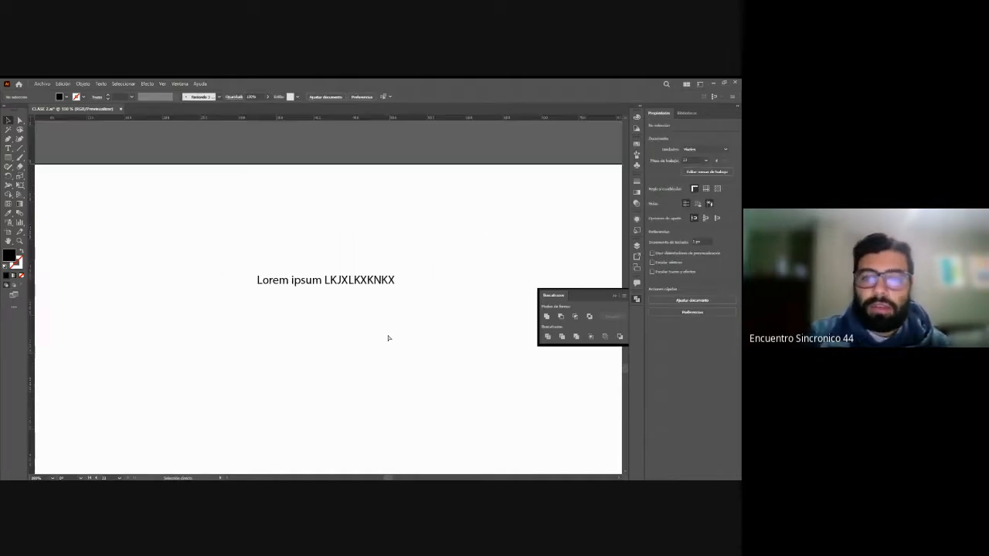
pyautogui.hotkey('ctrl', '+')
pyautogui.hotkey('ctrl', '+')
pyautogui.hotkey('ctrl', '+')
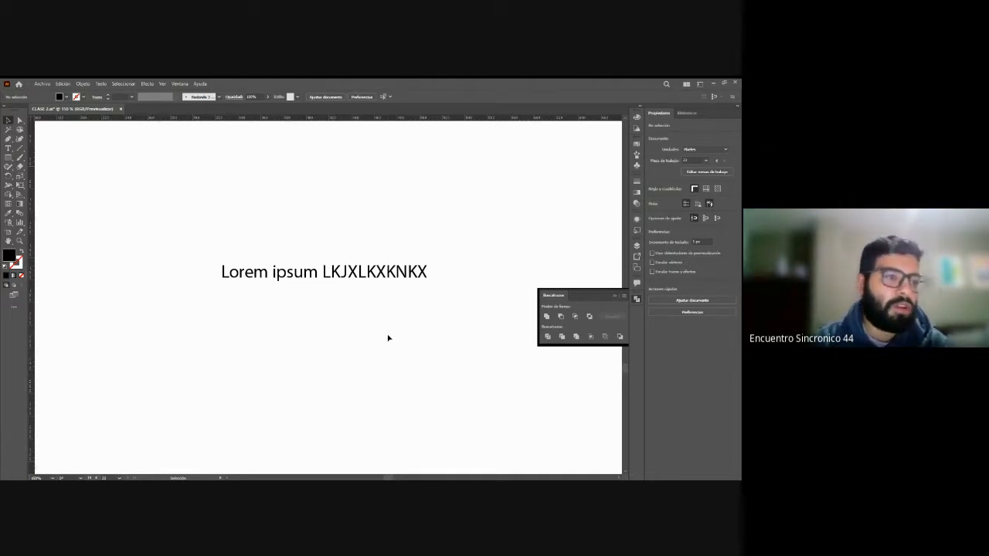
# Step: Delete the Lorem ipsum LKJXLKXKNKX text from the artboard
pyautogui.click(370, 280)
pyautogui.click(353, 248)
pyautogui.hotkey('ctrl', '-')
pyautogui.hotkey('ctrl', '-')
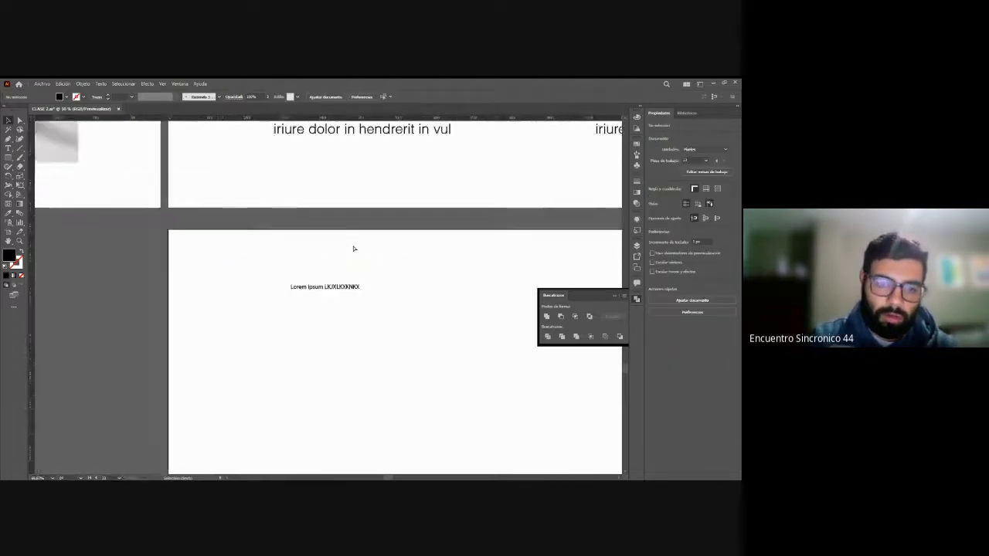
pyautogui.click(332, 291)
pyautogui.press('Delete')
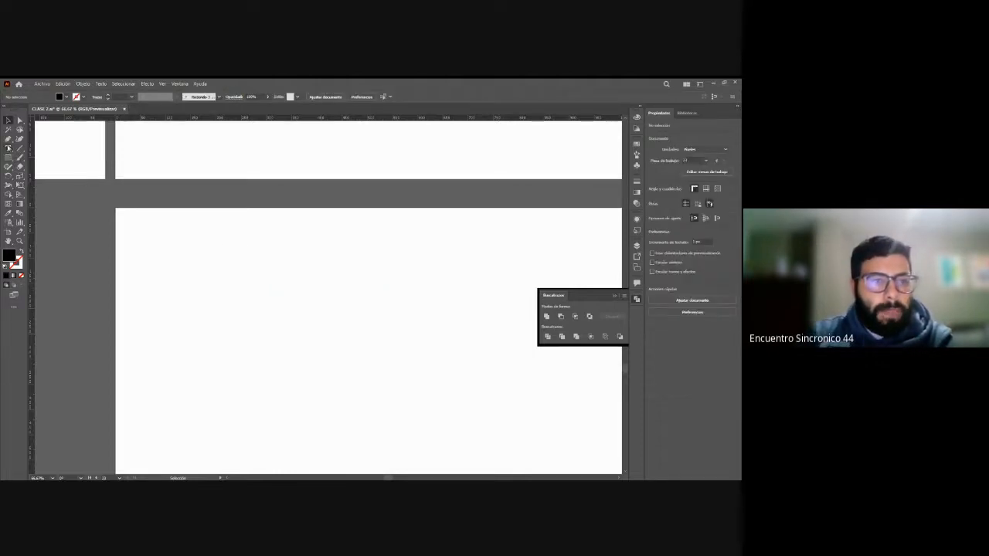
# Step: Place new Lorem ipsum point text near the artboard's upper-left corner and scale it up proportionally to about 75 pt
pyautogui.click(8, 148)
pyautogui.scroll(-1, 152, 283)
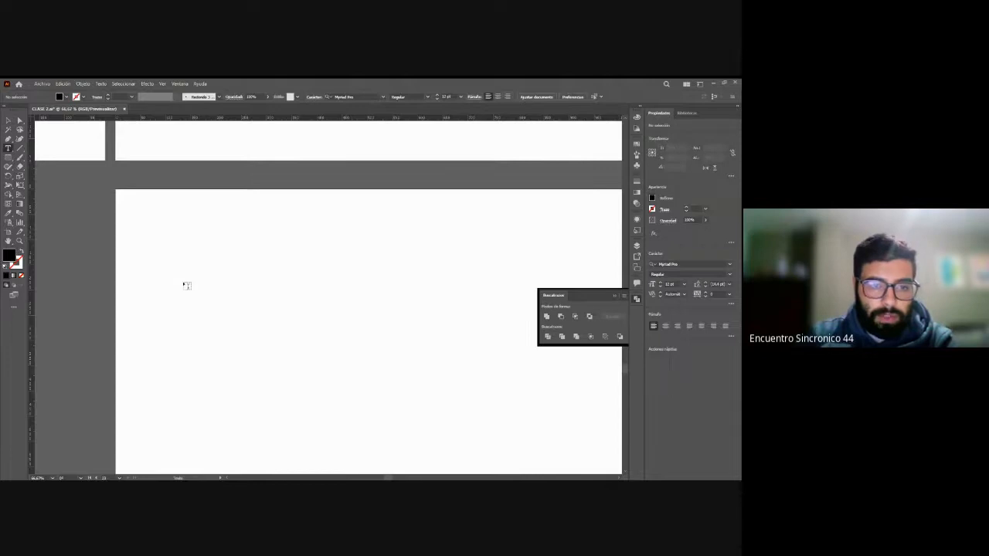
pyautogui.click(165, 253)
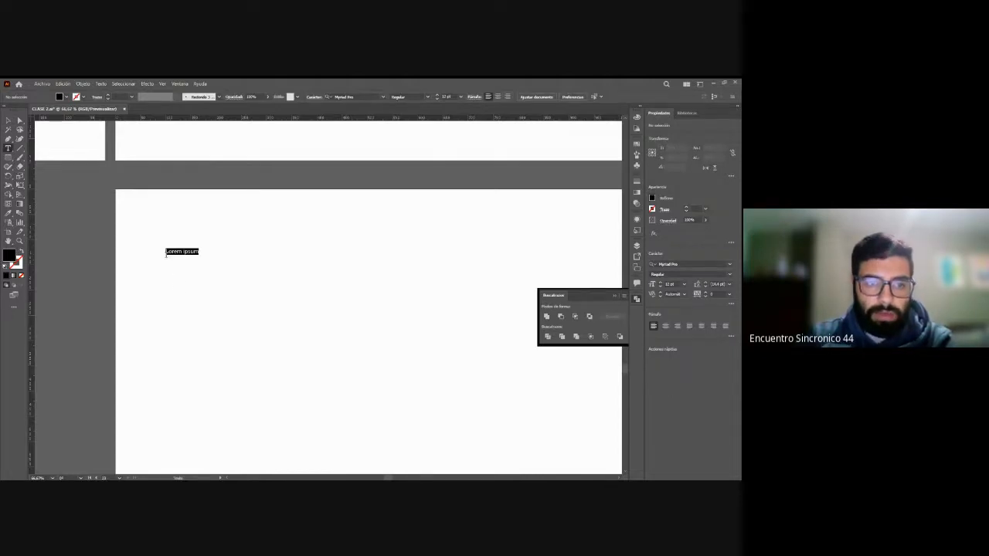
pyautogui.click(9, 122)
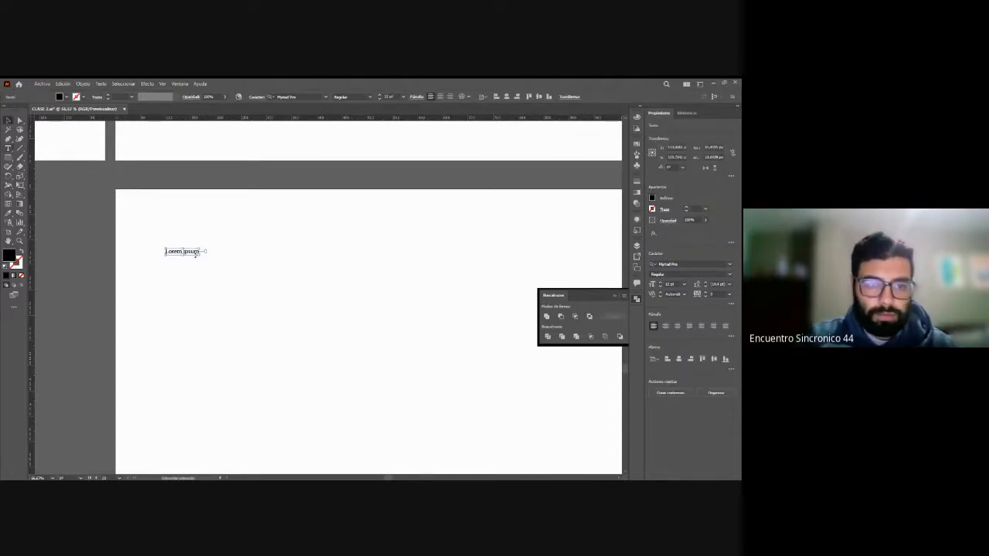
pyautogui.moveTo(199, 257); pyautogui.dragTo(372, 333)
pyautogui.click(373, 333)
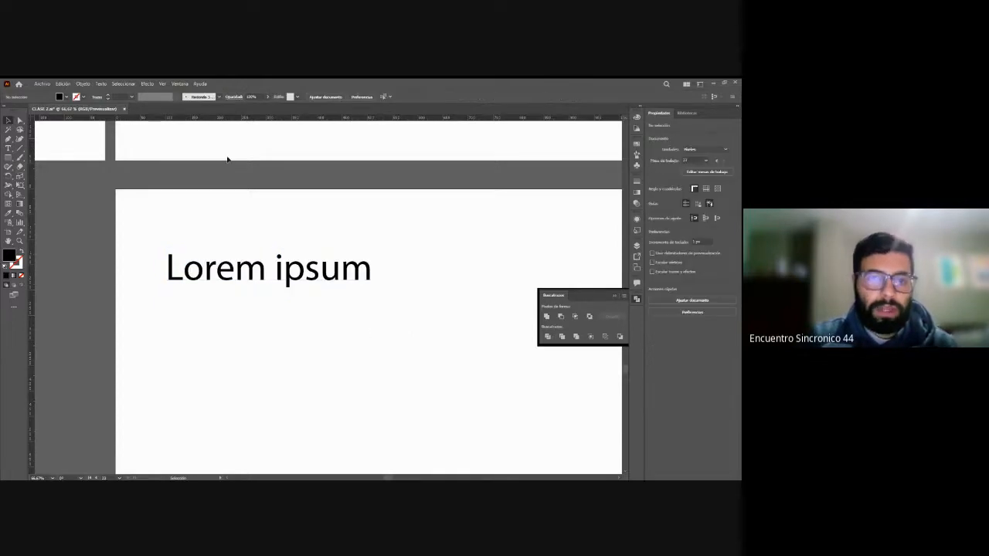
# Step: Examine the character settings and the font family list for the Lorem ipsum text
pyautogui.click(267, 279)
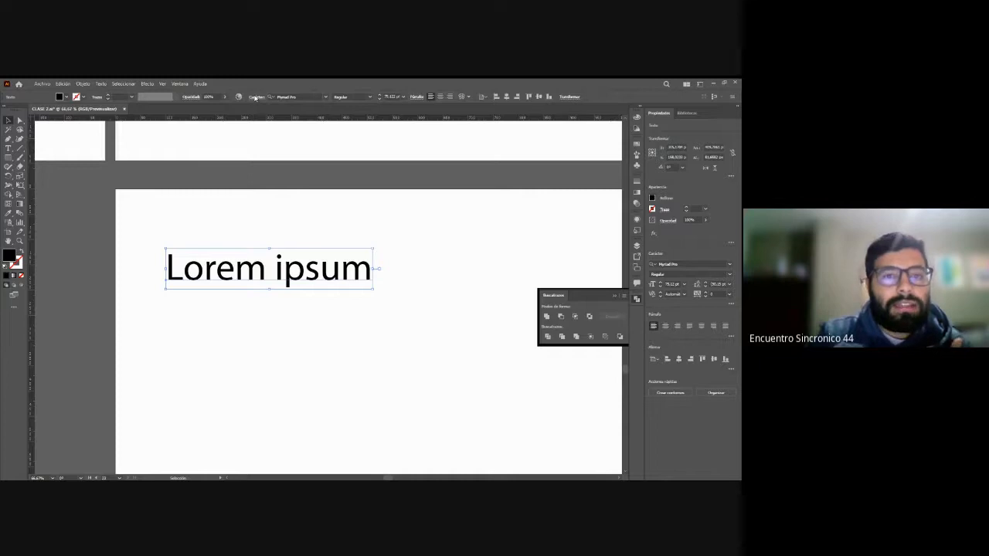
pyautogui.click(256, 97)
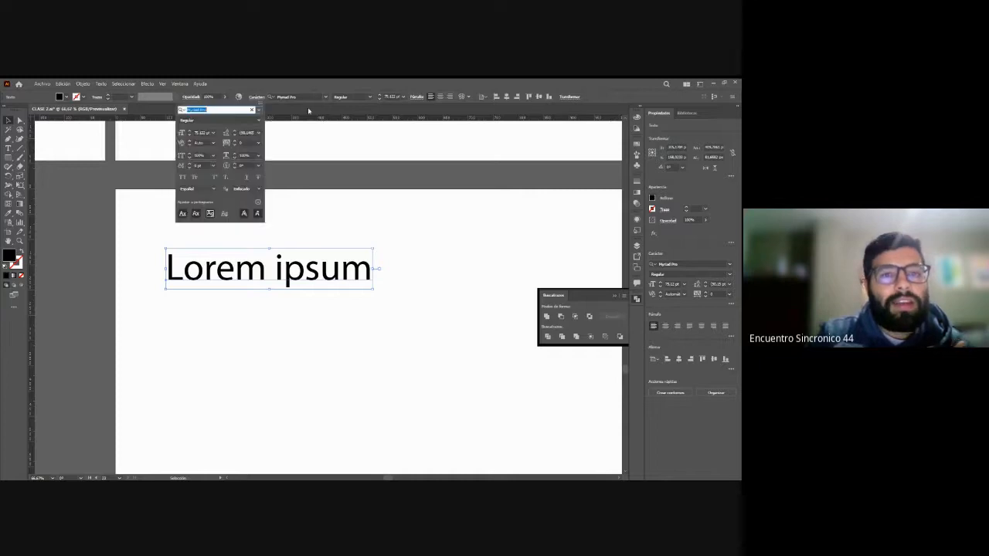
pyautogui.click(260, 111)
pyautogui.click(391, 478)
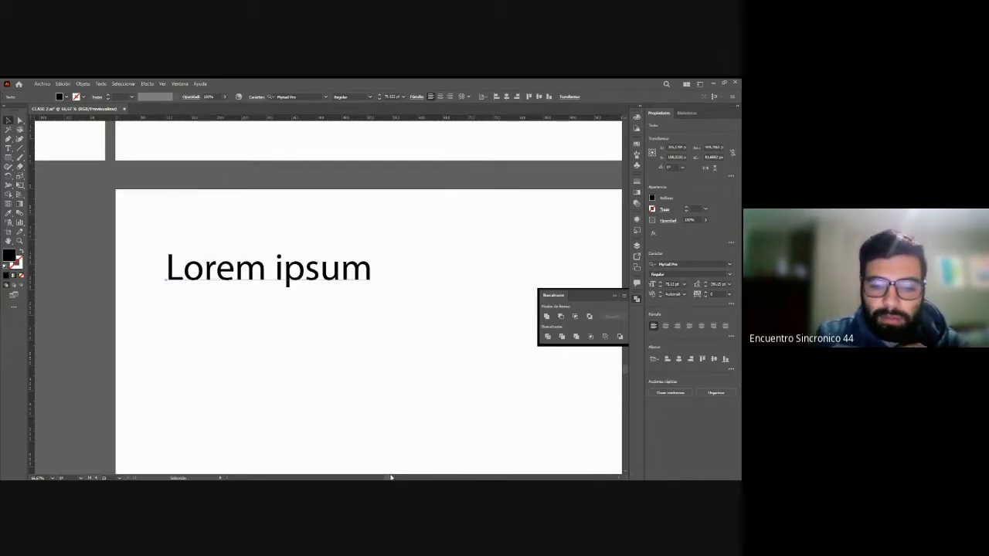
pyautogui.moveTo(389, 479); pyautogui.dragTo(393, 478)
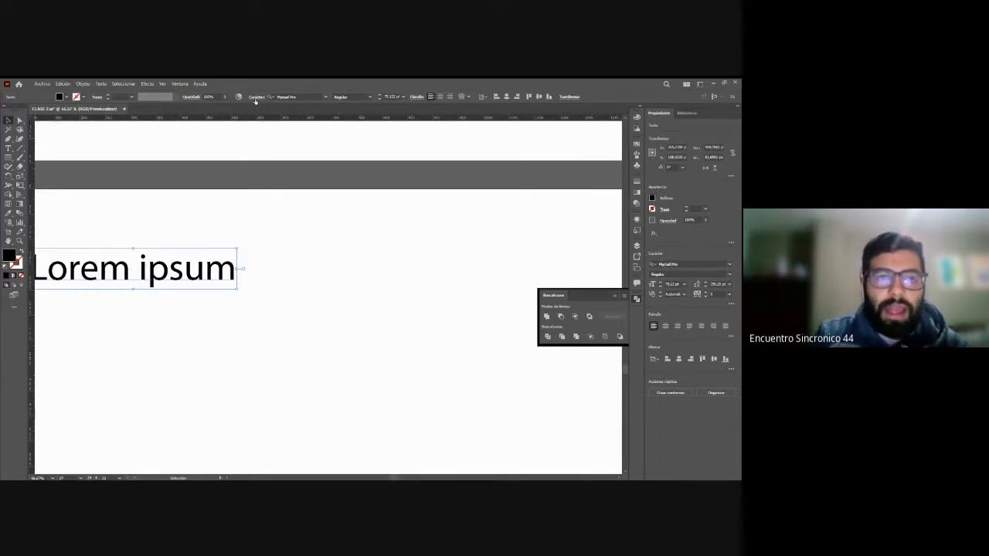
pyautogui.click(256, 98)
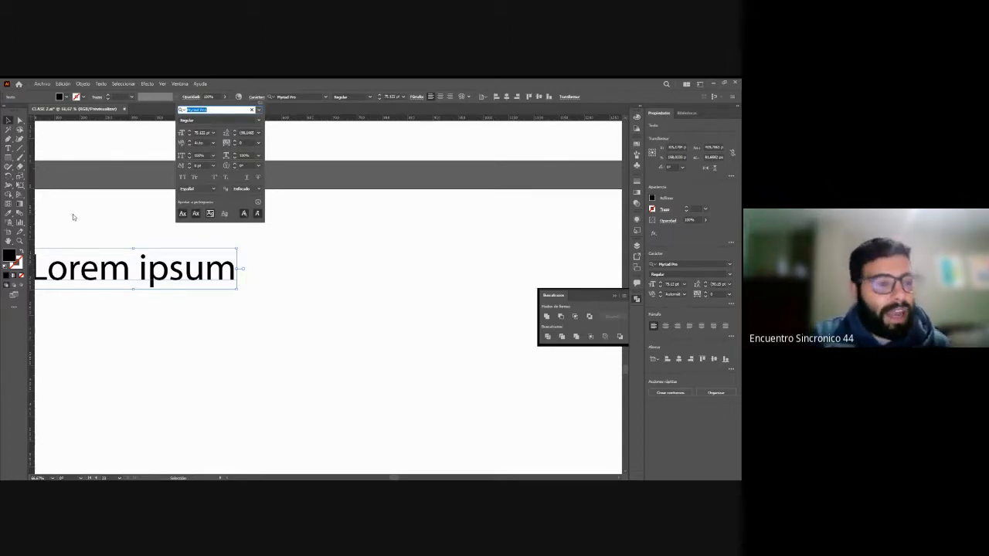
pyautogui.click(9, 121)
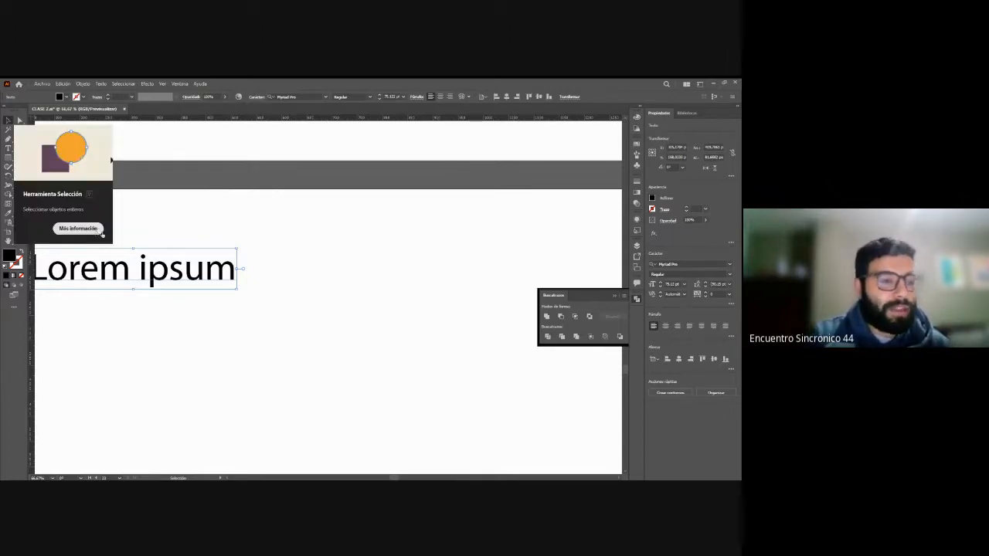
# Step: Move the Lorem ipsum text to the right and slightly down, and reselect it
pyautogui.moveTo(181, 276); pyautogui.dragTo(289, 290)
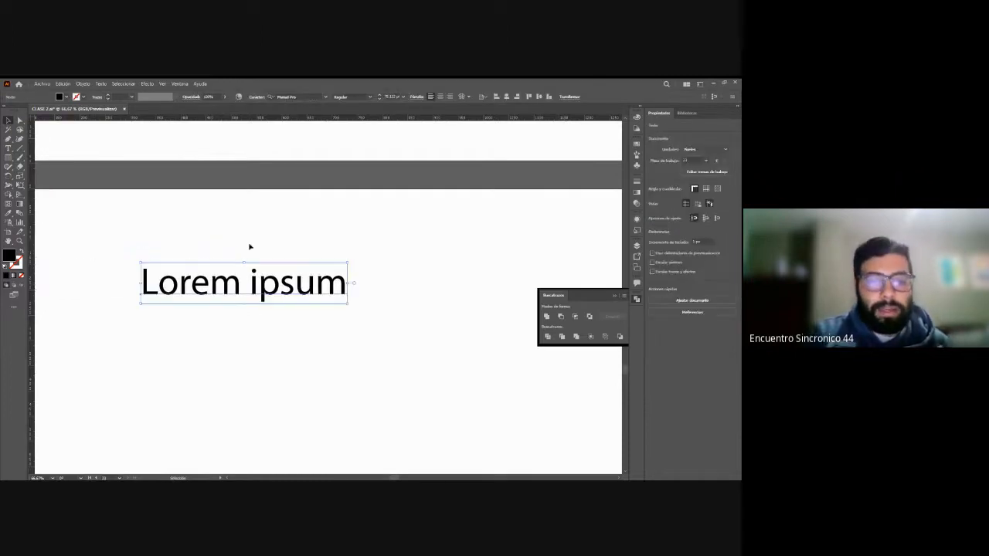
pyautogui.click(112, 237)
pyautogui.moveTo(111, 237); pyautogui.dragTo(397, 336)
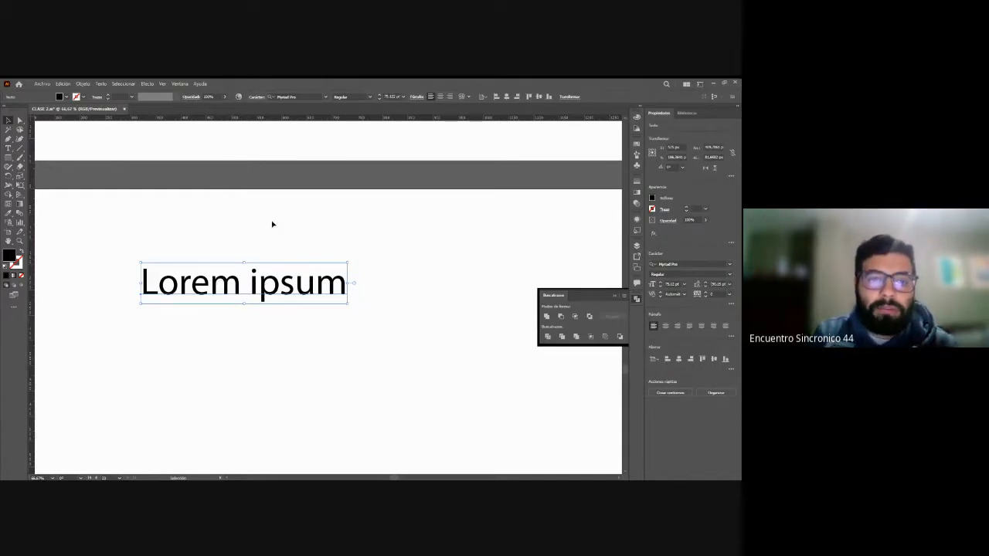
# Step: Set the Lorem ipsum text's font to Bodoni Moda and scale it up proportionally to about 104 pt
pyautogui.click(309, 96)
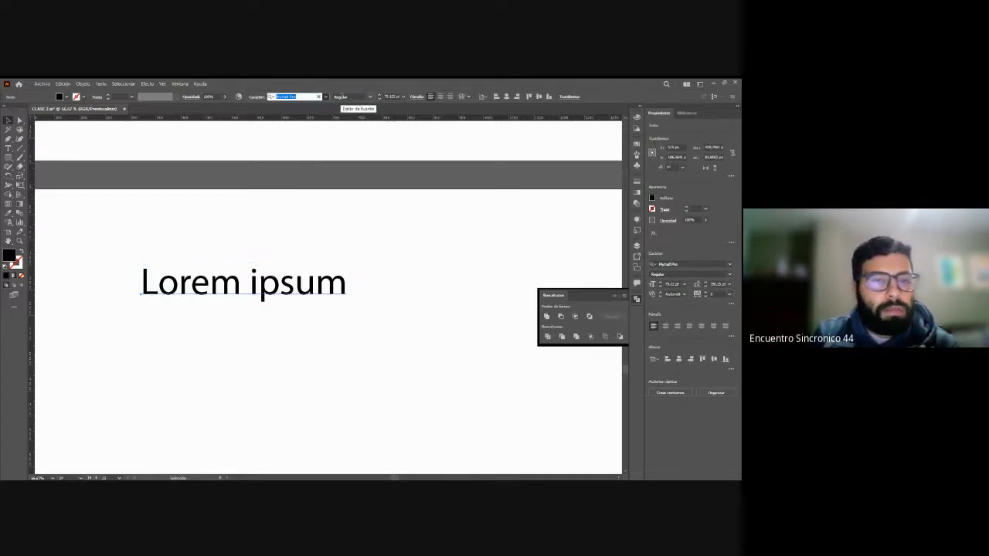
pyautogui.click(326, 96)
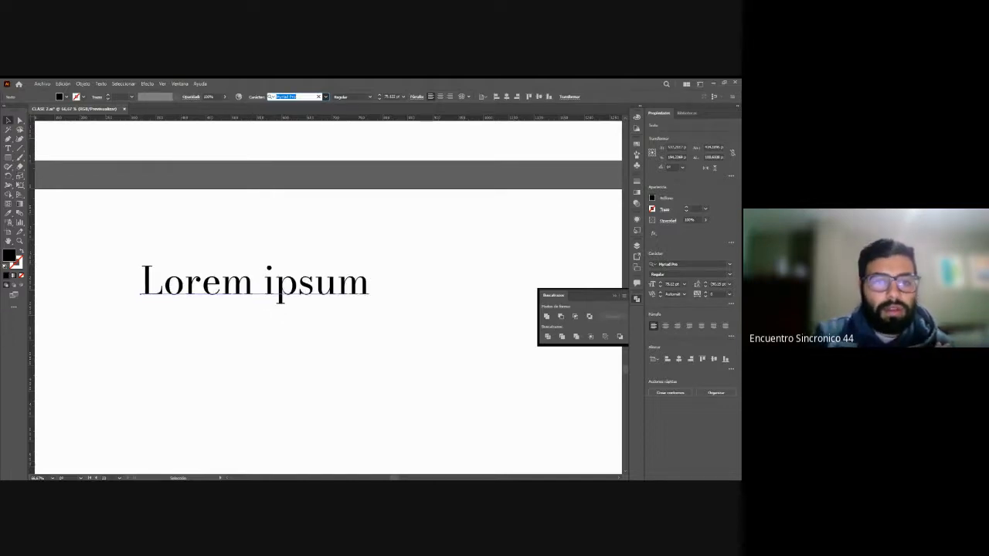
pyautogui.click(338, 207)
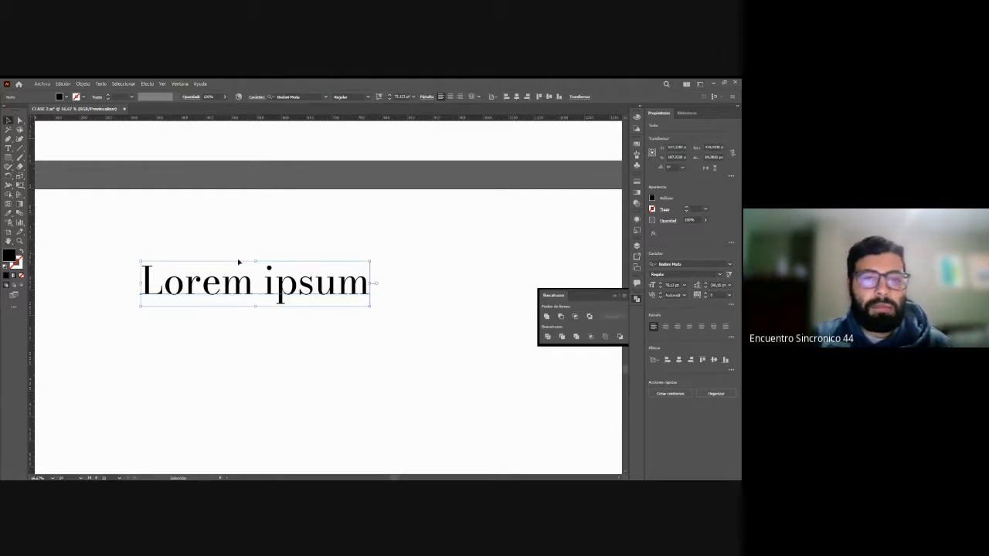
pyautogui.moveTo(394, 295); pyautogui.dragTo(457, 325)
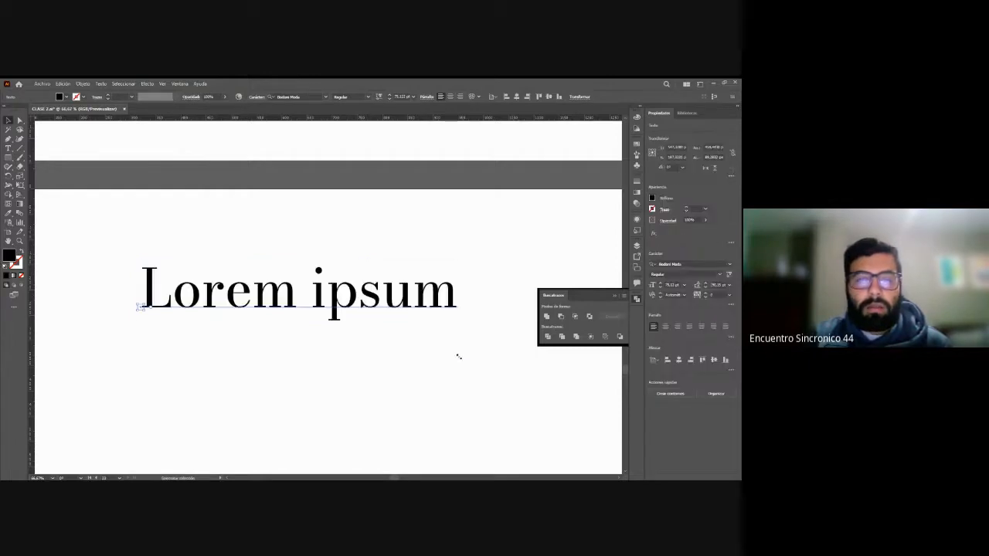
pyautogui.click(430, 372)
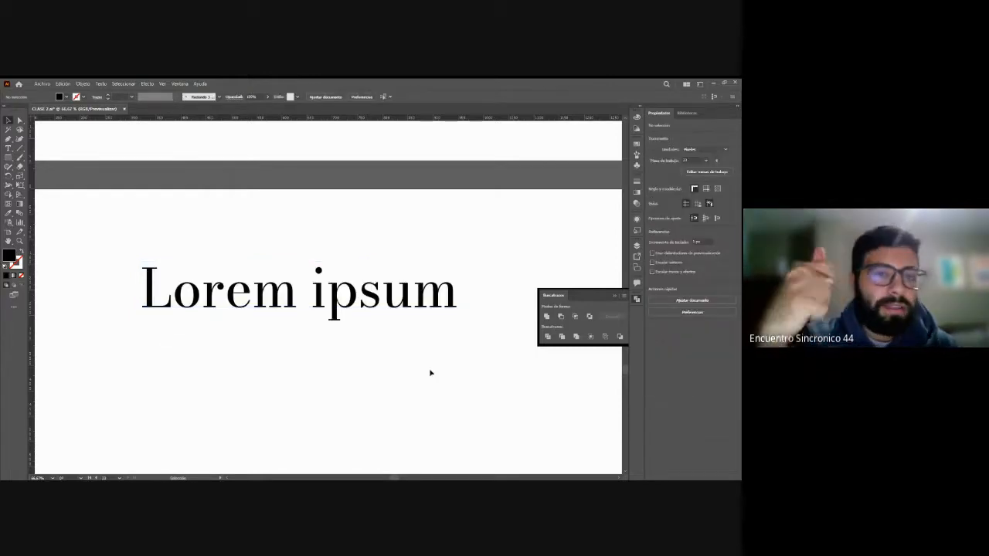
# Step: Apply a heavy italic style of Bodoni Moda to the Lorem ipsum text
pyautogui.click(376, 312)
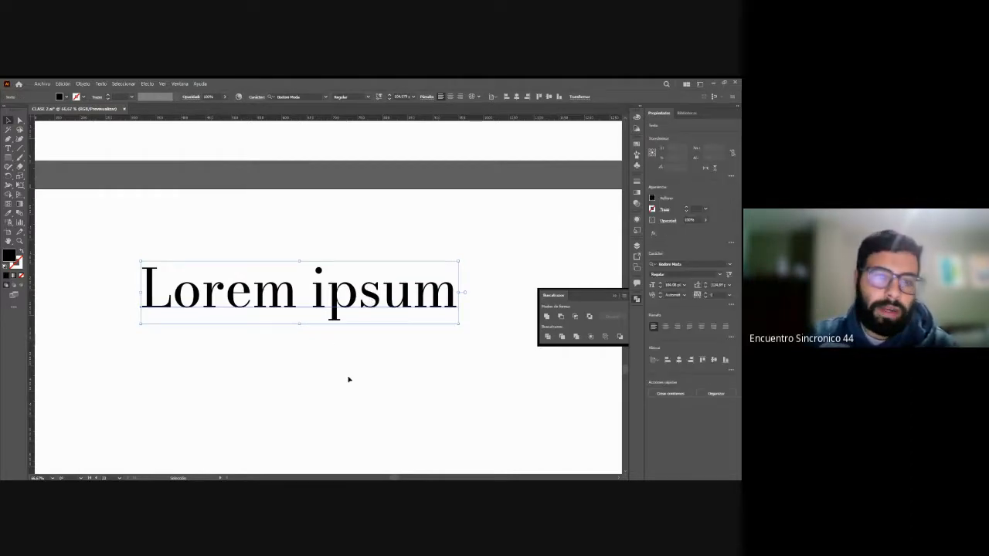
pyautogui.click(368, 98)
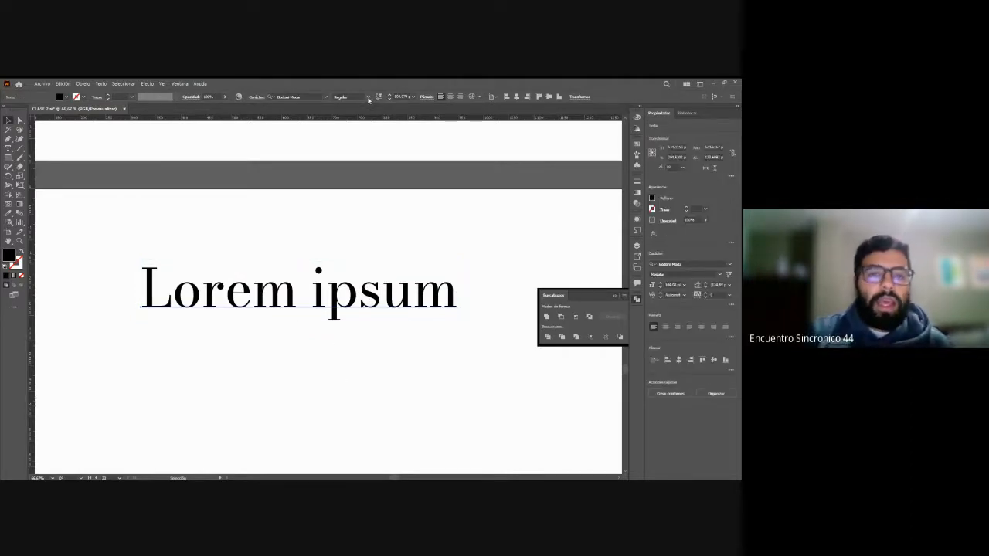
pyautogui.click(289, 269)
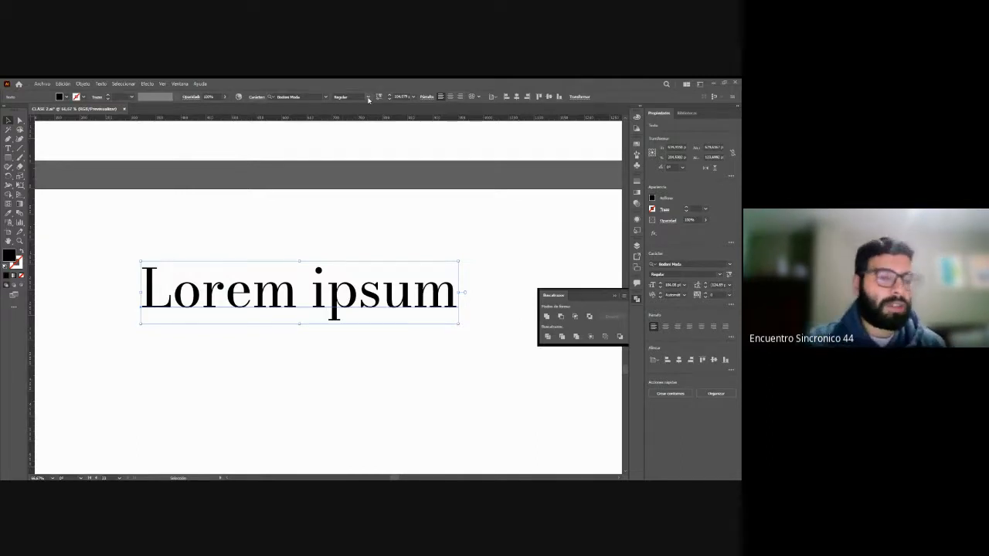
pyautogui.hotkey('ctrl', 'shift', 'b')
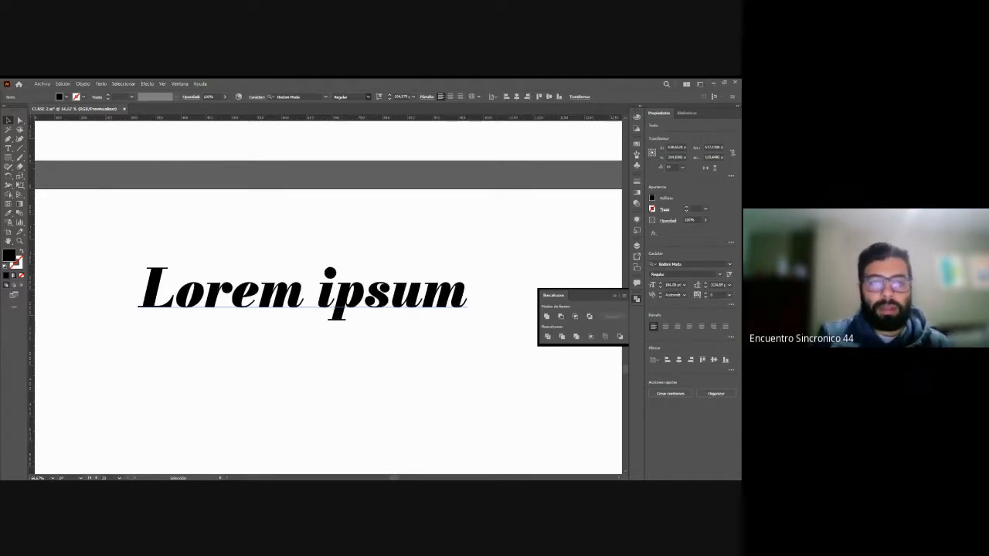
pyautogui.click(364, 254)
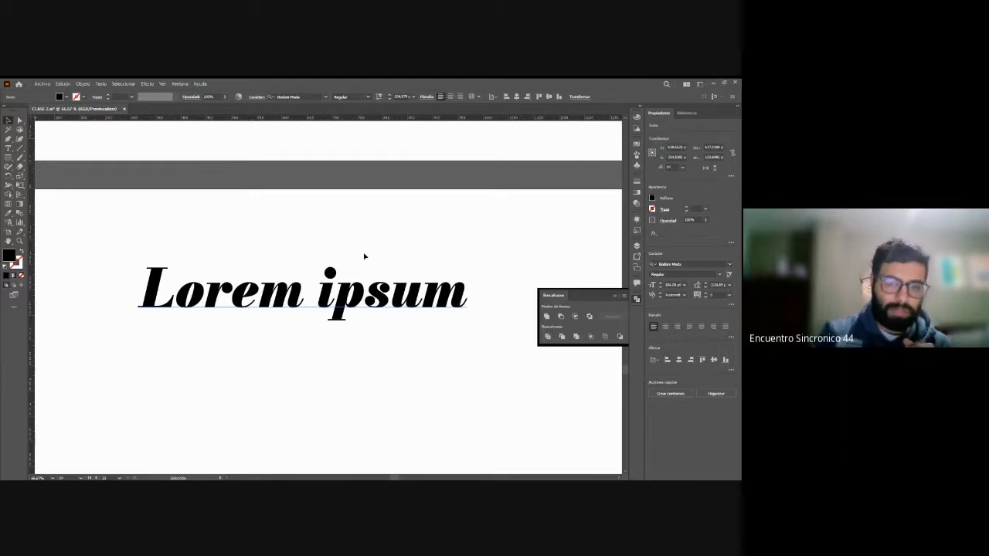
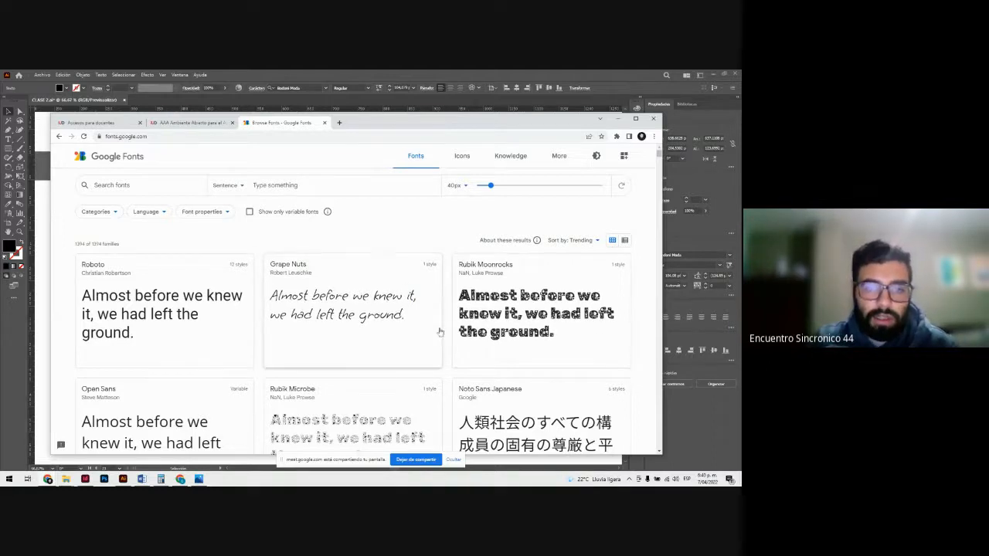
# Step: Browse the Google Fonts catalogue and open the Grape Nuts font family page
pyautogui.scroll(-2, 440, 332)
pyautogui.scroll(-10, 439, 332)
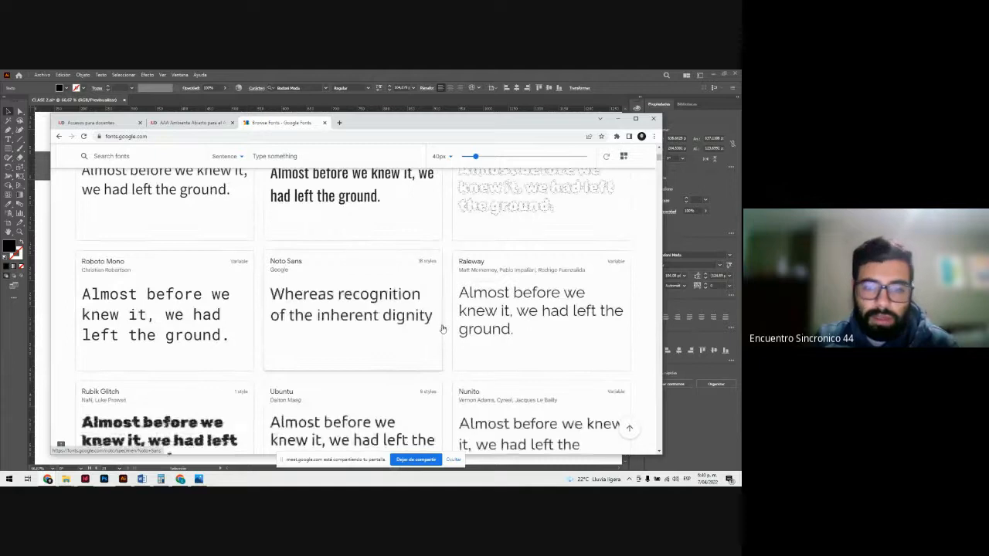
pyautogui.scroll(10, 375, 342)
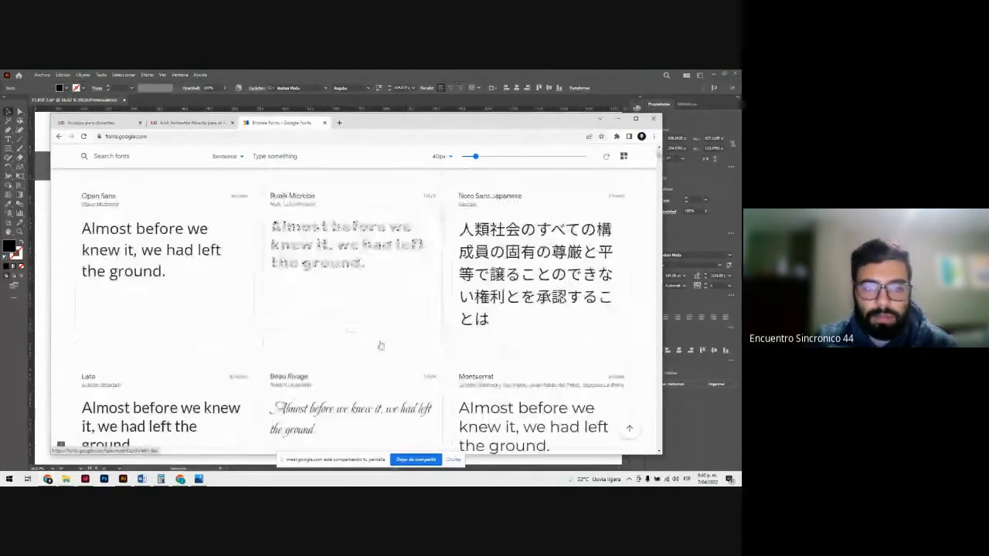
pyautogui.scroll(3, 380, 346)
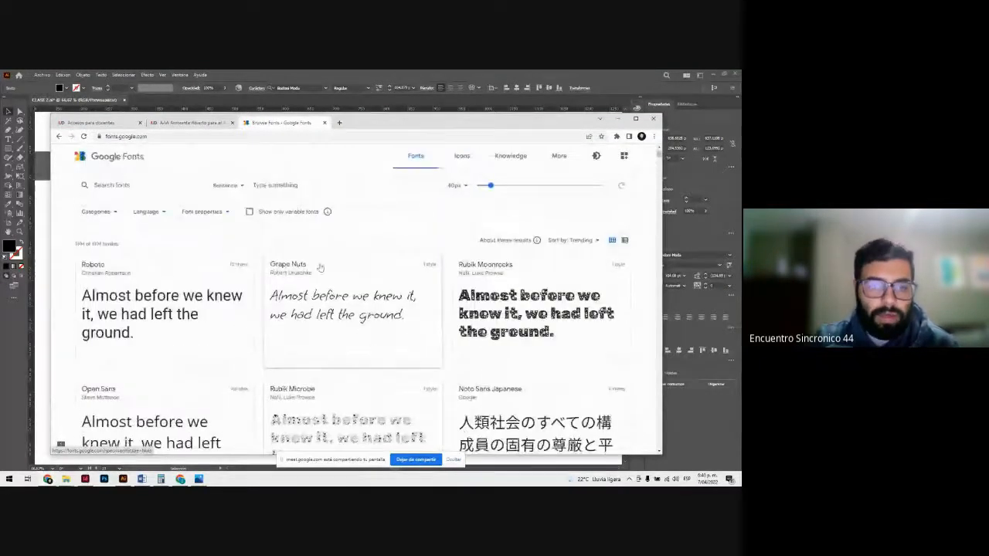
pyautogui.click(340, 300)
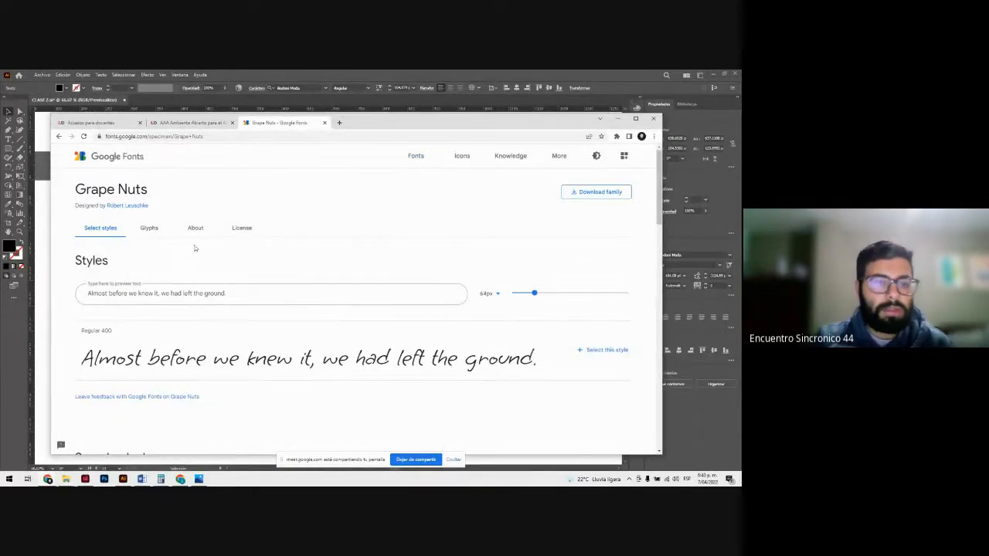
# Step: Look through the Grape Nuts glyphs, description and license, and download the family as a zip into the Downloads folder
pyautogui.scroll(-2, 196, 249)
pyautogui.scroll(-4, 338, 368)
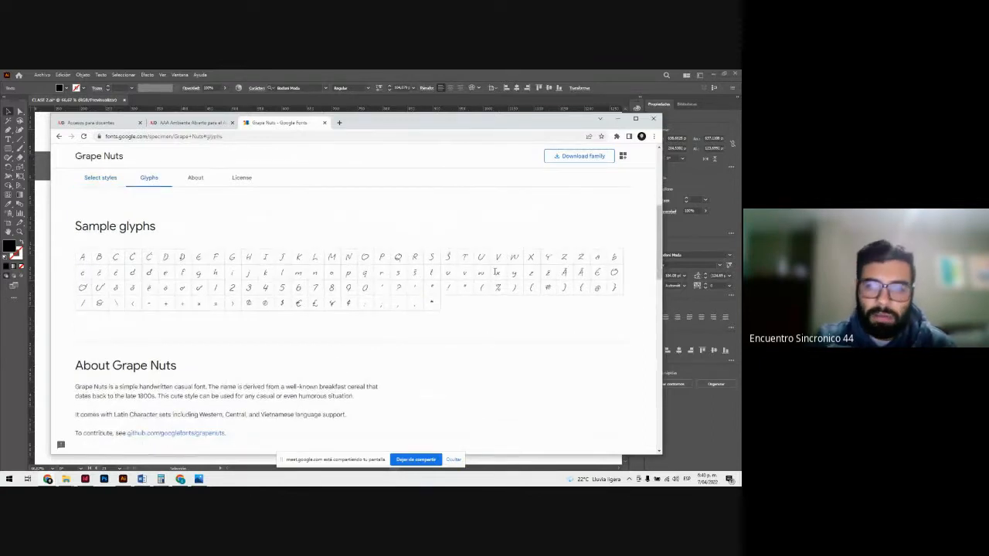
pyautogui.scroll(-5, 279, 290)
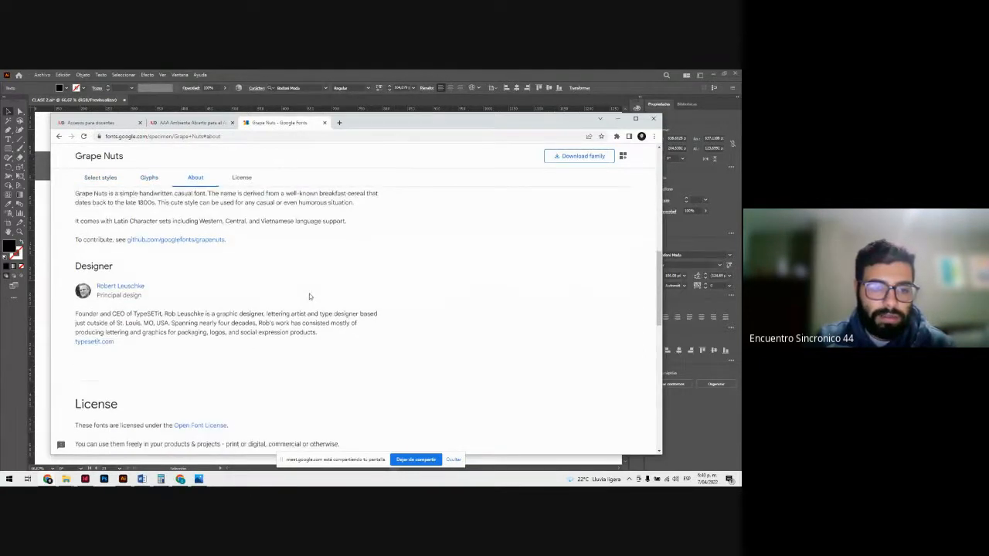
pyautogui.scroll(-5, 309, 296)
pyautogui.scroll(20, 309, 298)
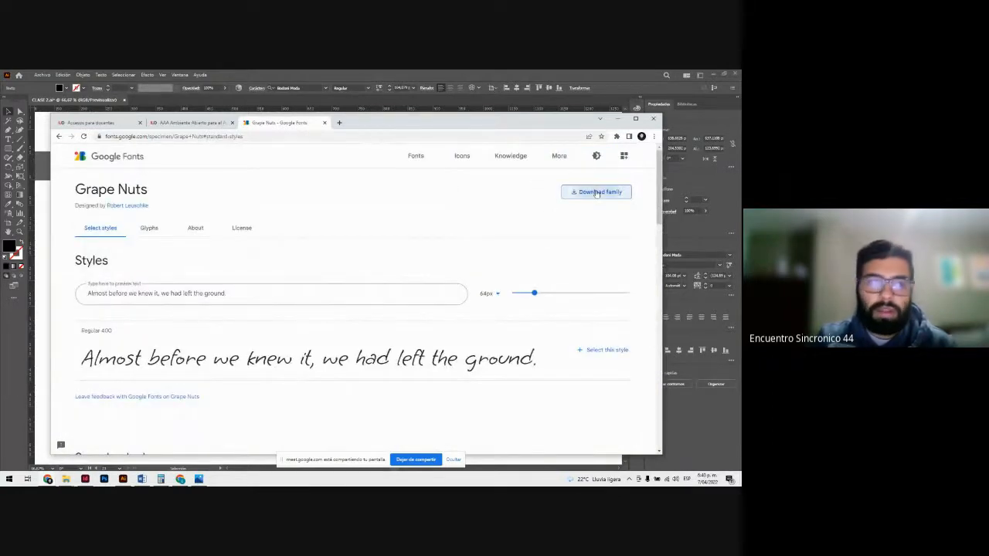
pyautogui.click(595, 192)
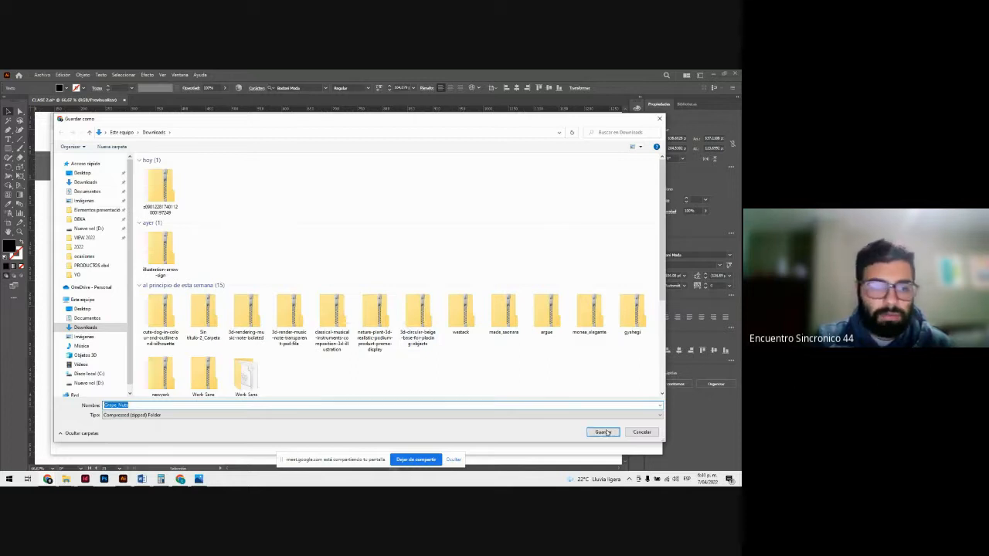
pyautogui.click(603, 433)
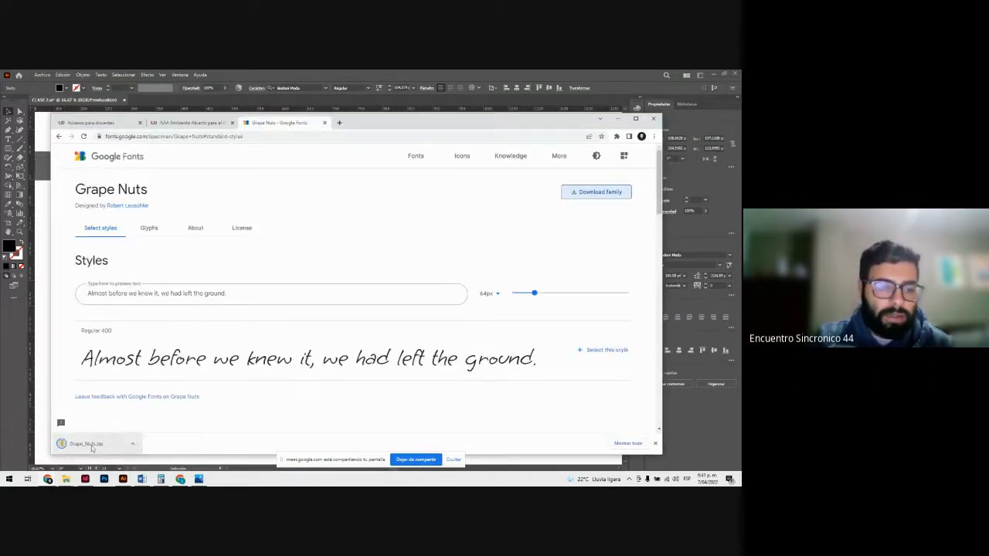
# Step: Show the downloaded Grape_Nuts zip in its folder and extract it into a Grape_Nuts folder within Downloads
pyautogui.click(132, 444)
pyautogui.click(154, 421)
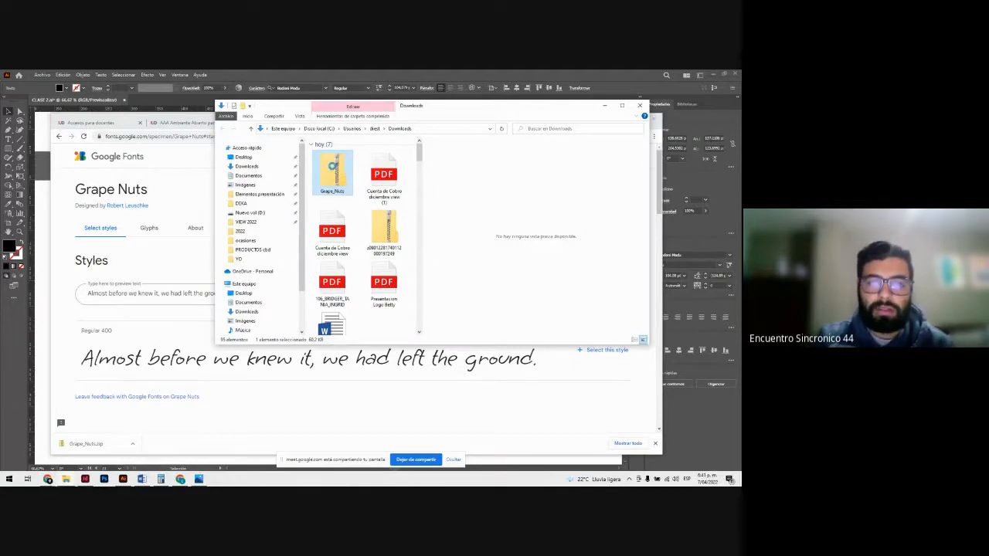
pyautogui.rightClick(332, 166)
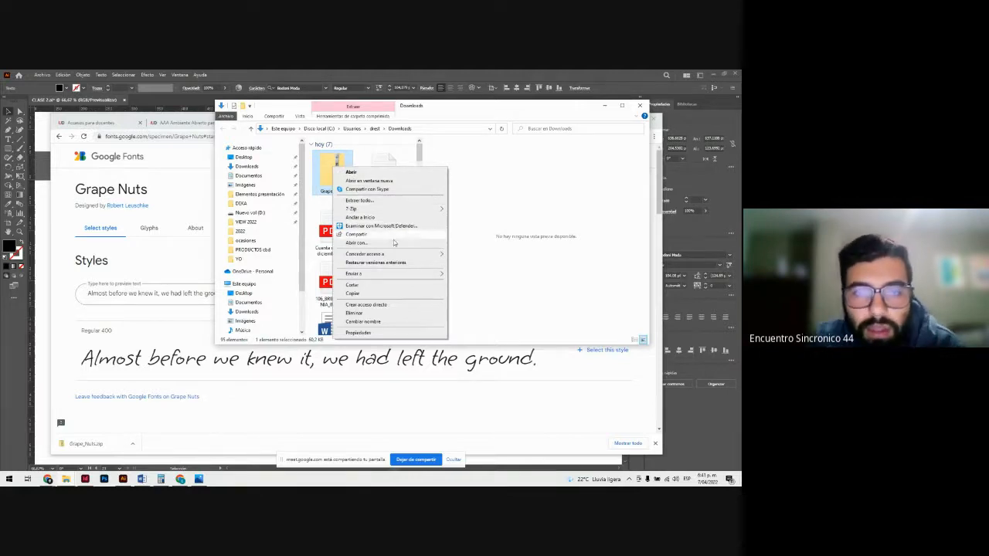
pyautogui.click(360, 200)
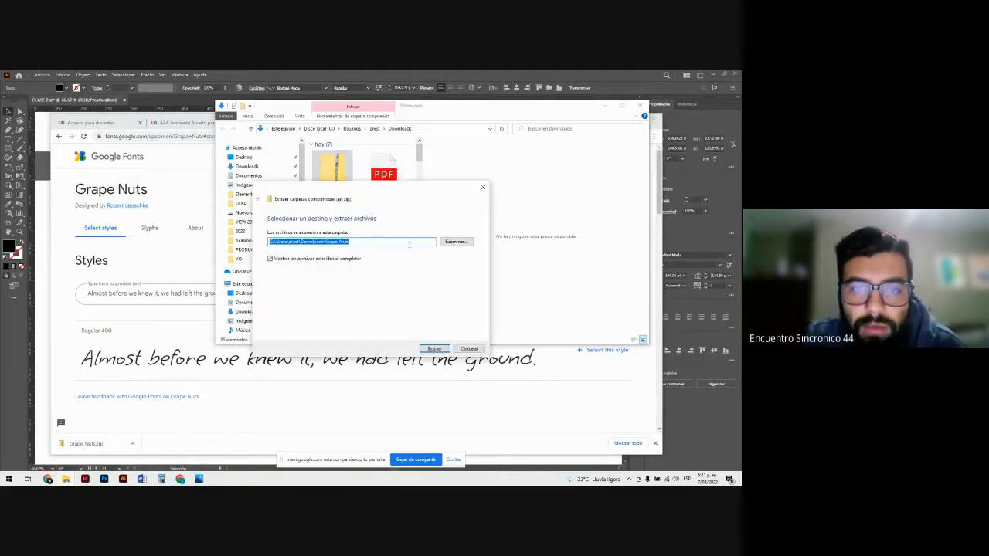
pyautogui.click(434, 349)
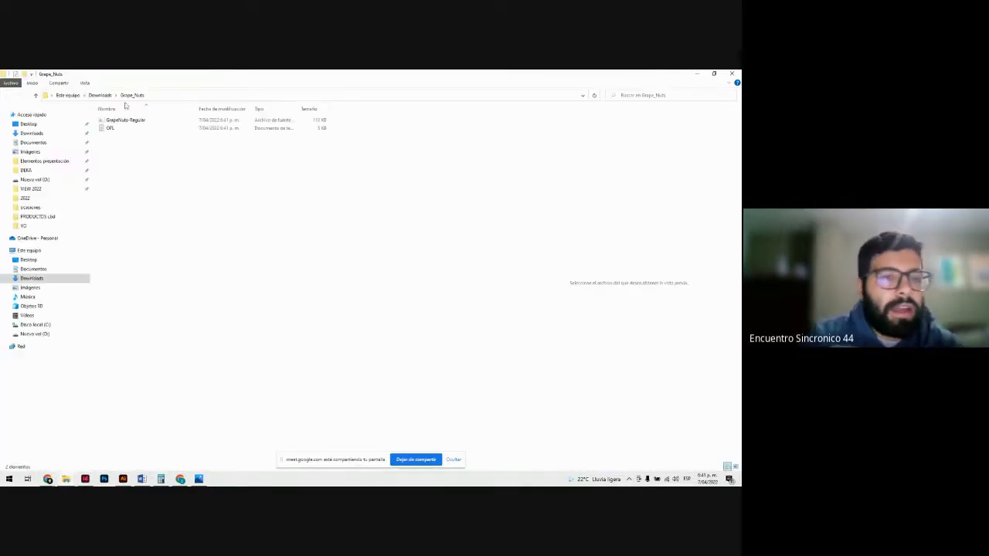
# Step: Install the Grape Nuts Regular font from the extracted folder and close its preview window
pyautogui.doubleClick(128, 121)
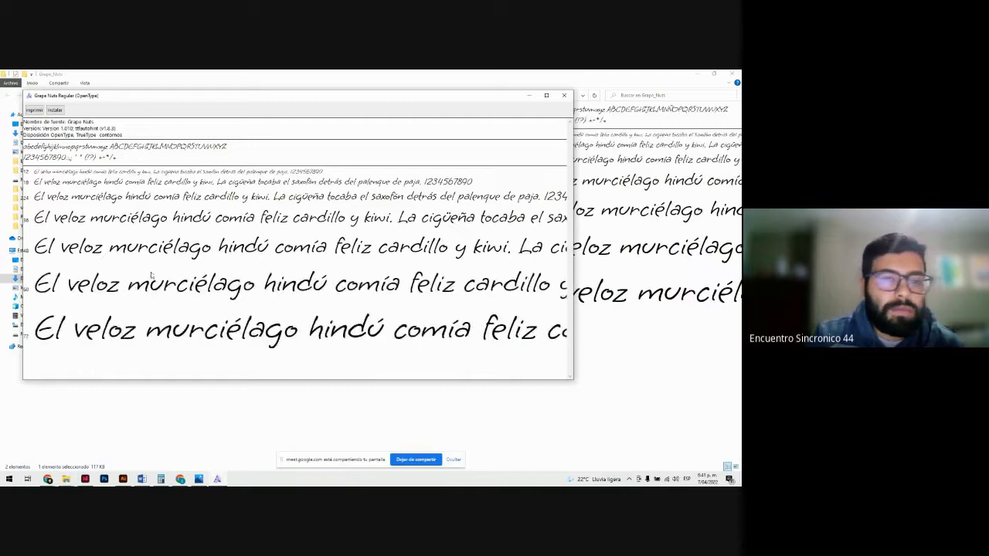
pyautogui.click(55, 111)
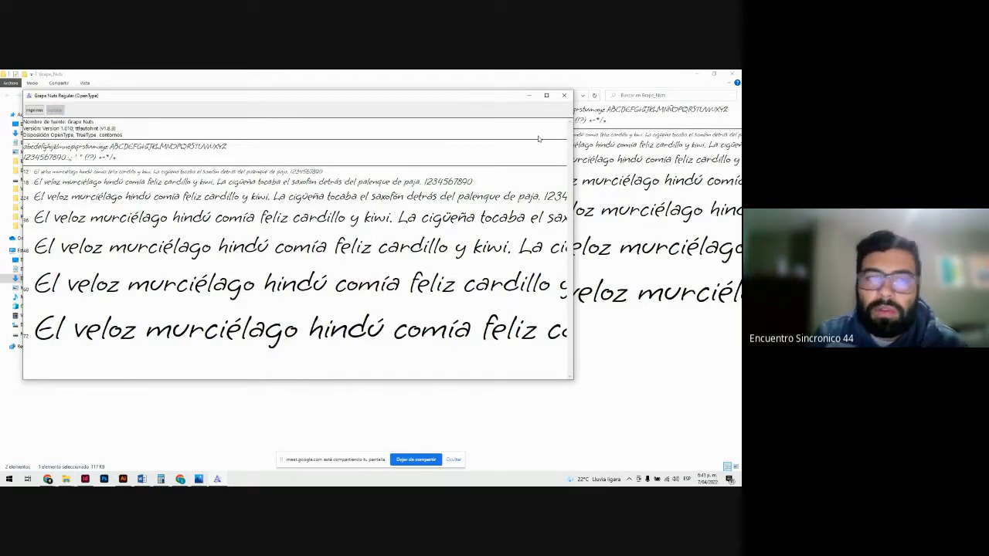
pyautogui.click(561, 98)
# Step: Switch to Illustrator, set the Lorem ipsum text's font to Grape Nuts Regular, and deselect it
pyautogui.click(124, 479)
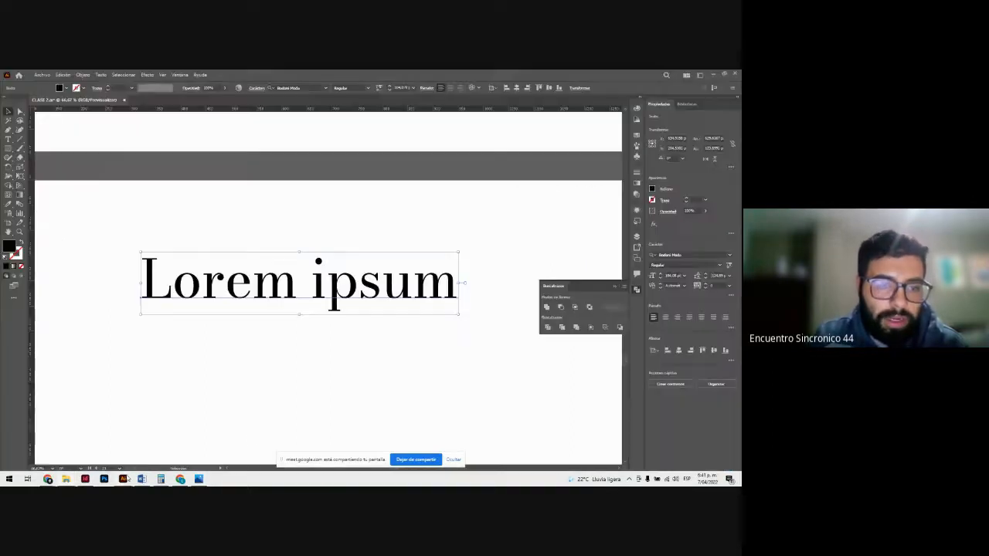
pyautogui.click(309, 87)
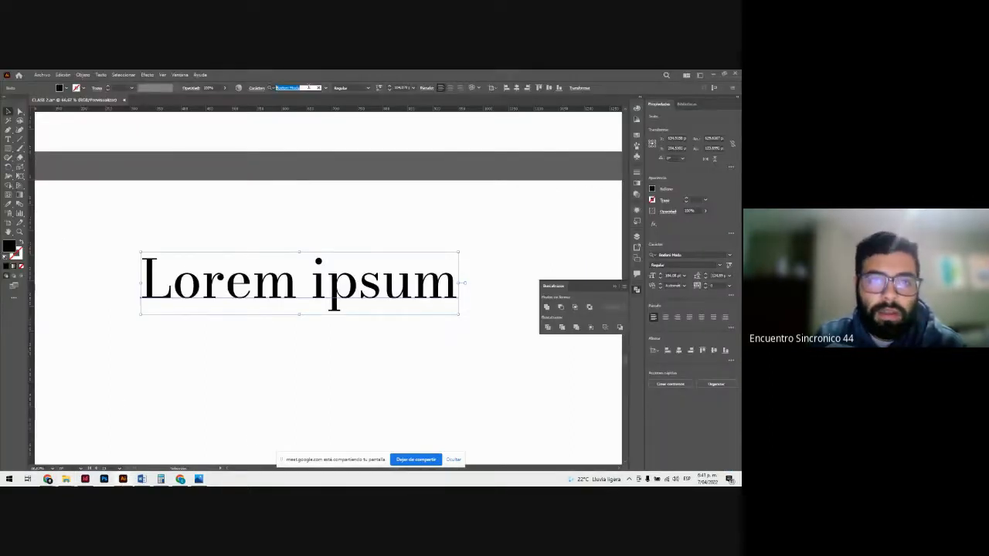
pyautogui.write('gra')
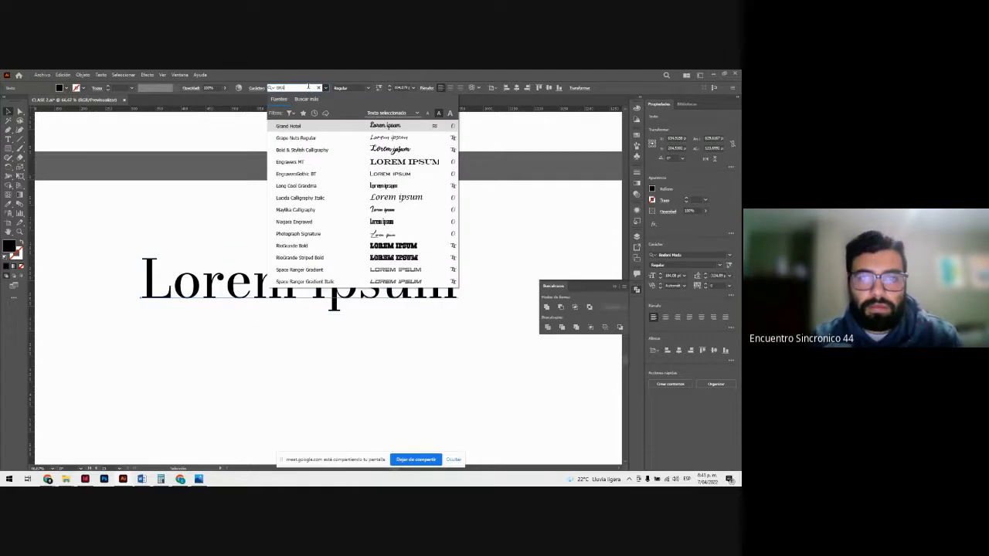
pyautogui.press('Down')
pyautogui.press('Return')
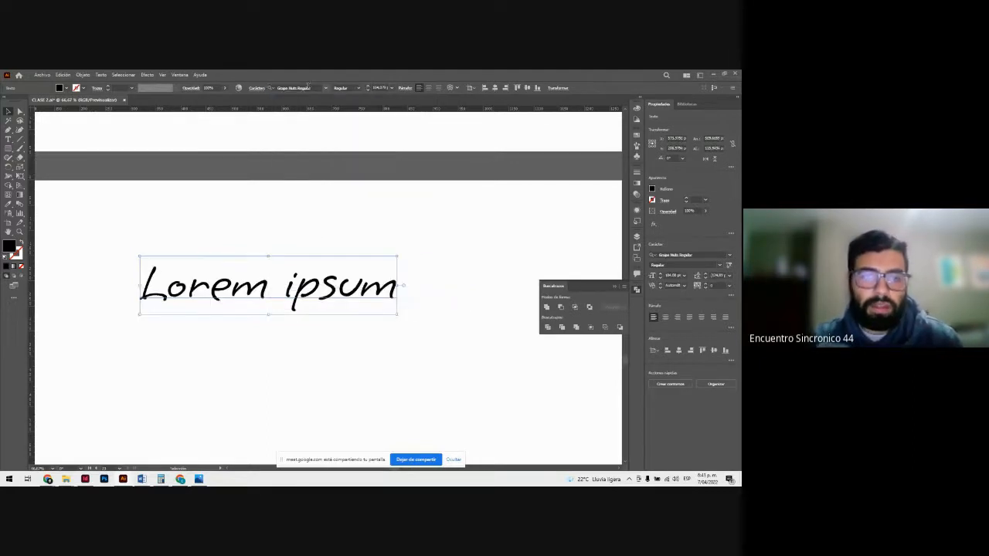
pyautogui.click(306, 227)
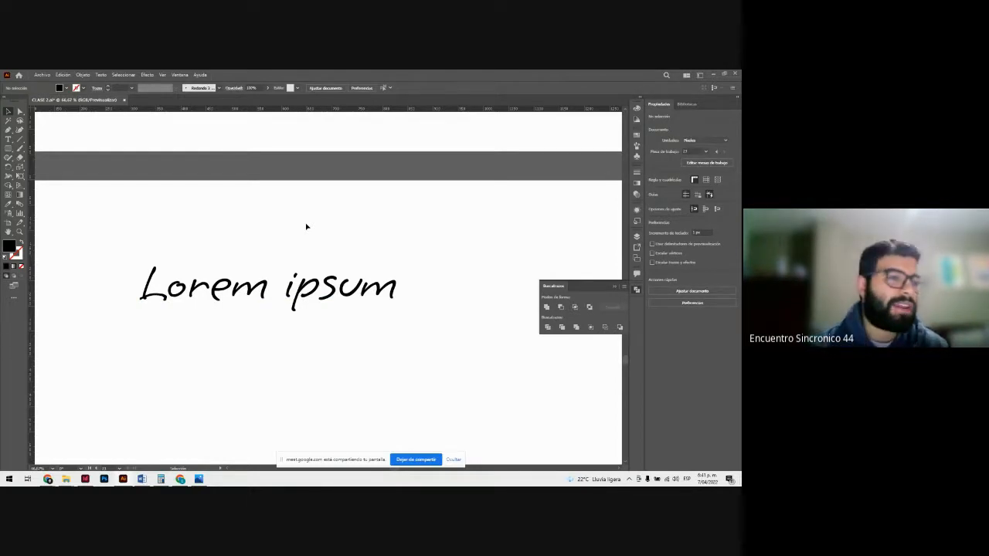
# Step: Undo the last font change on the Lorem ipsum text
pyautogui.hotkey('ctrl', '-')
pyautogui.hotkey('ctrl', '-')
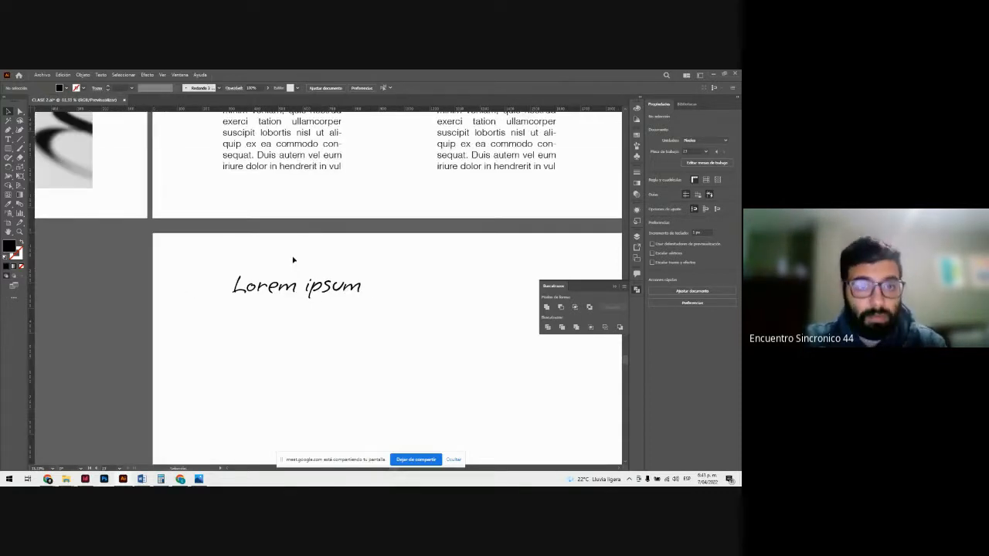
pyautogui.scroll(3, 293, 260)
pyautogui.scroll(-1, 282, 276)
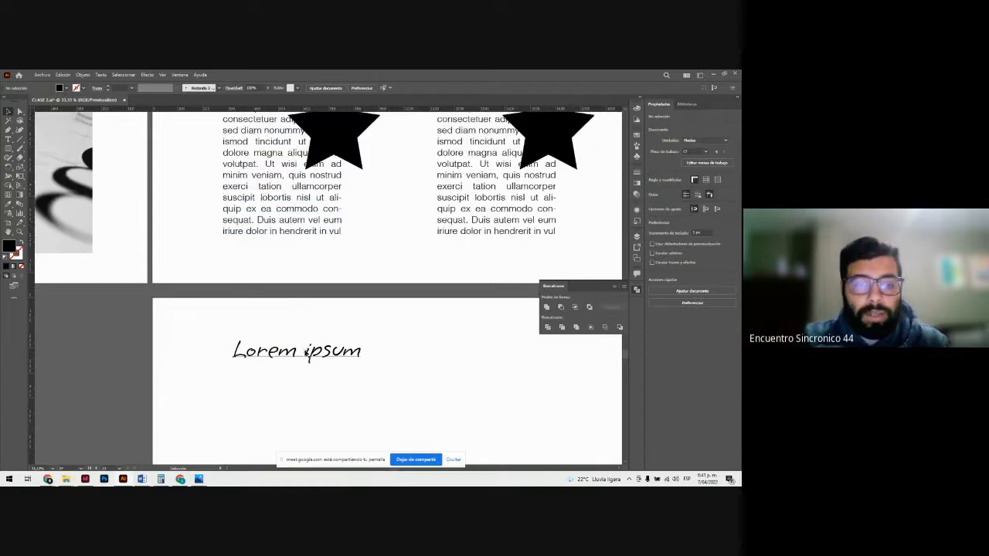
pyautogui.click(306, 352)
pyautogui.hotkey('ctrl', 'z')
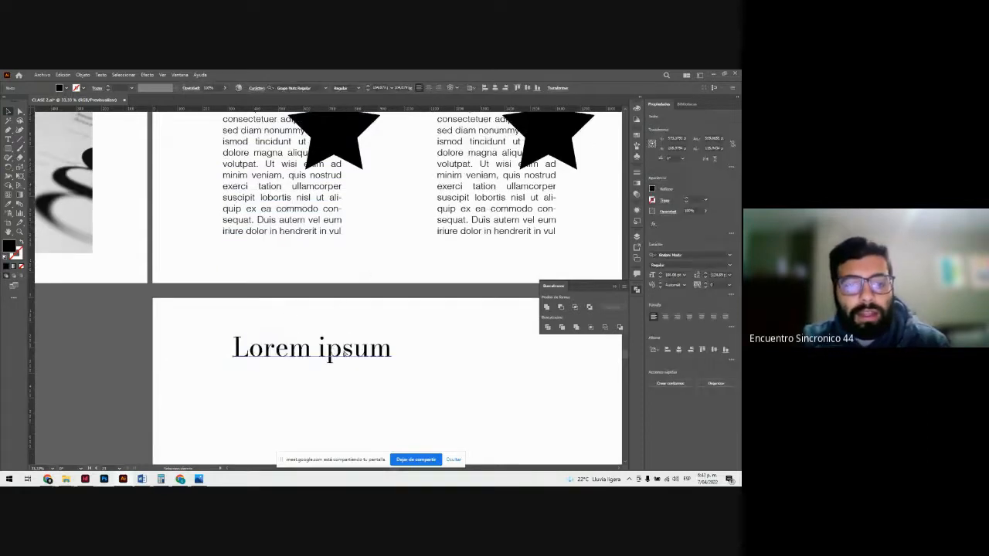
# Step: Try magenta, brown, orange and black swatches as the fill color of the Lorem ipsum text
pyautogui.click(371, 349)
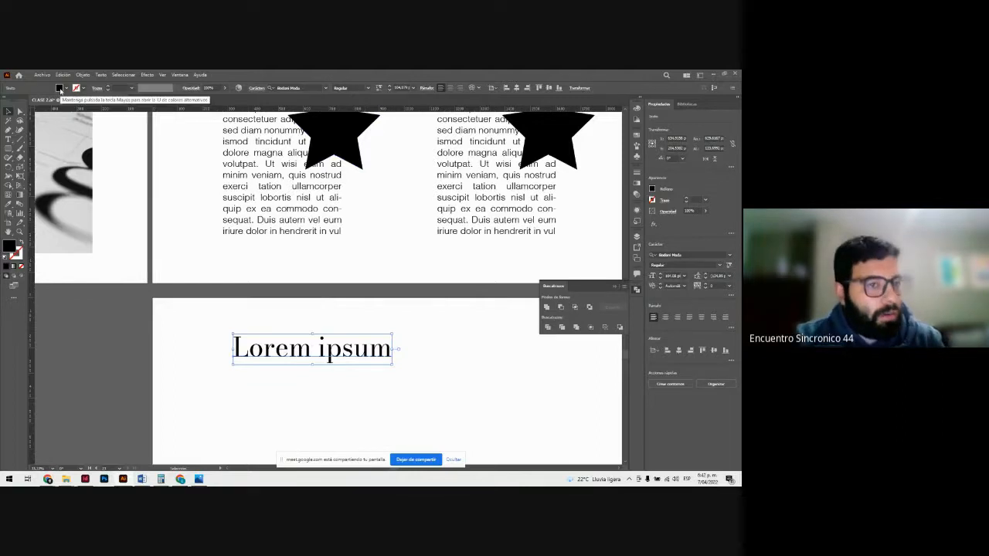
pyautogui.click(60, 89)
pyautogui.click(54, 101)
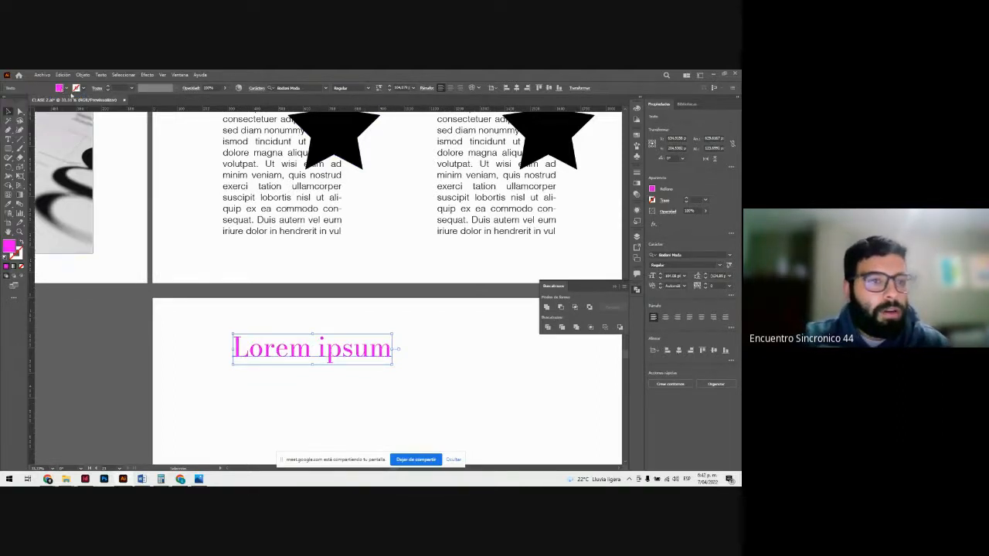
pyautogui.click(64, 112)
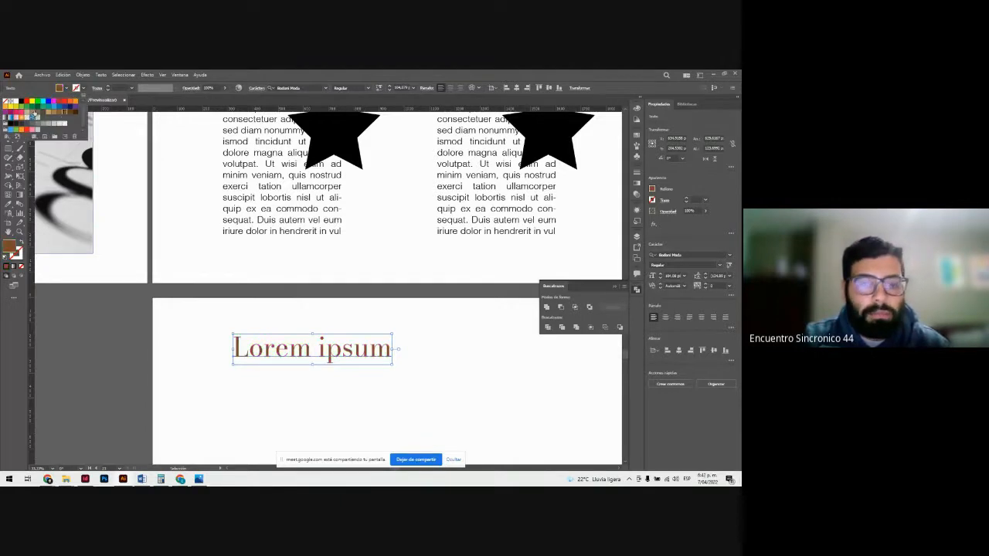
pyautogui.click(48, 112)
pyautogui.click(48, 107)
pyautogui.click(75, 102)
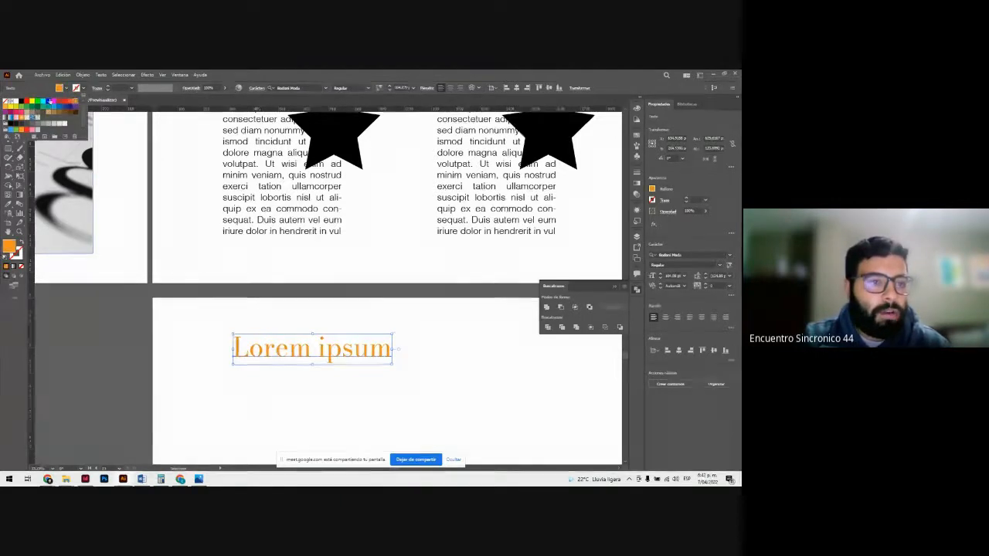
pyautogui.click(48, 101)
pyautogui.click(32, 101)
pyautogui.click(22, 102)
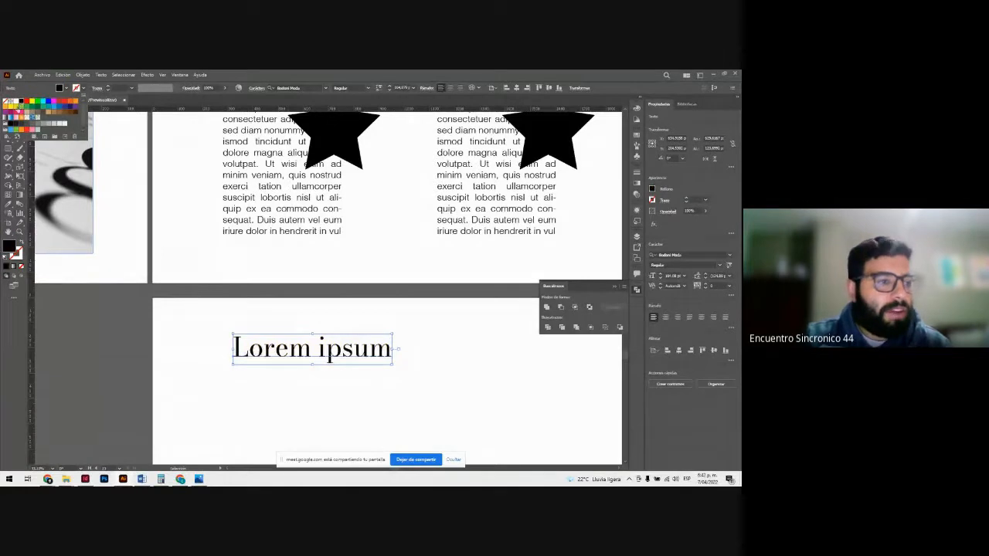
# Step: Enlarge the swatch list, try tan and gradient fills on the Lorem ipsum text, and fill it with a light green swatch
pyautogui.moveTo(87, 140); pyautogui.dragTo(136, 196)
pyautogui.click(55, 108)
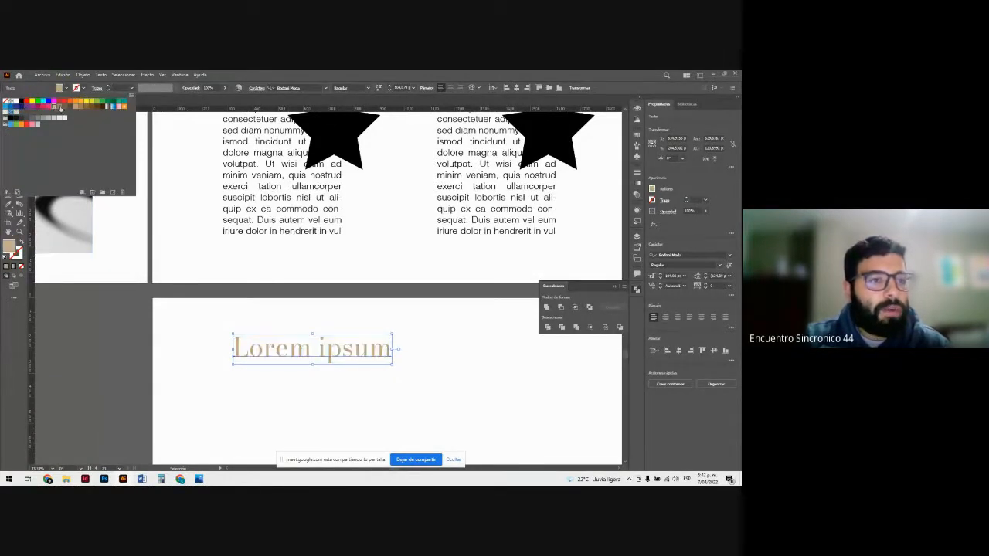
pyautogui.click(110, 105)
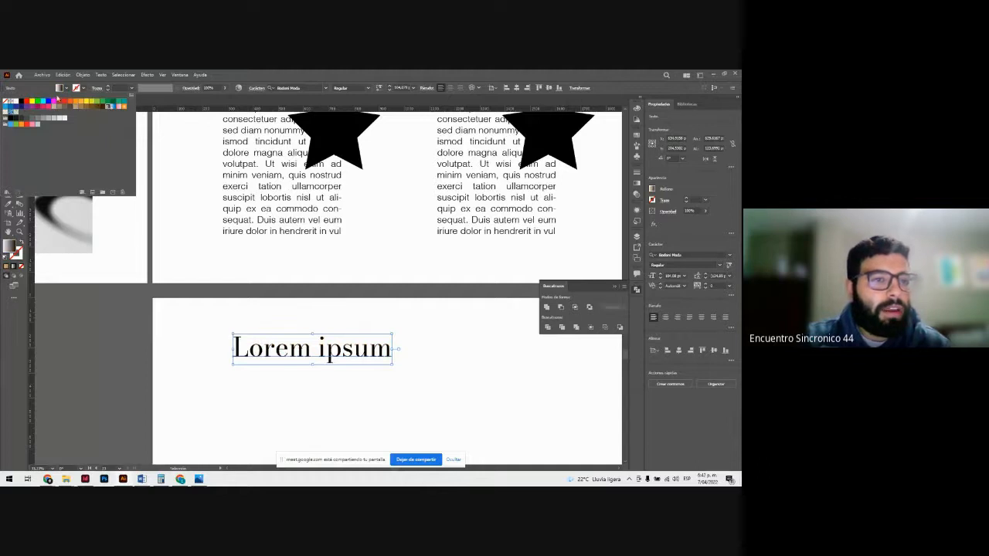
pyautogui.click(54, 102)
pyautogui.click(95, 102)
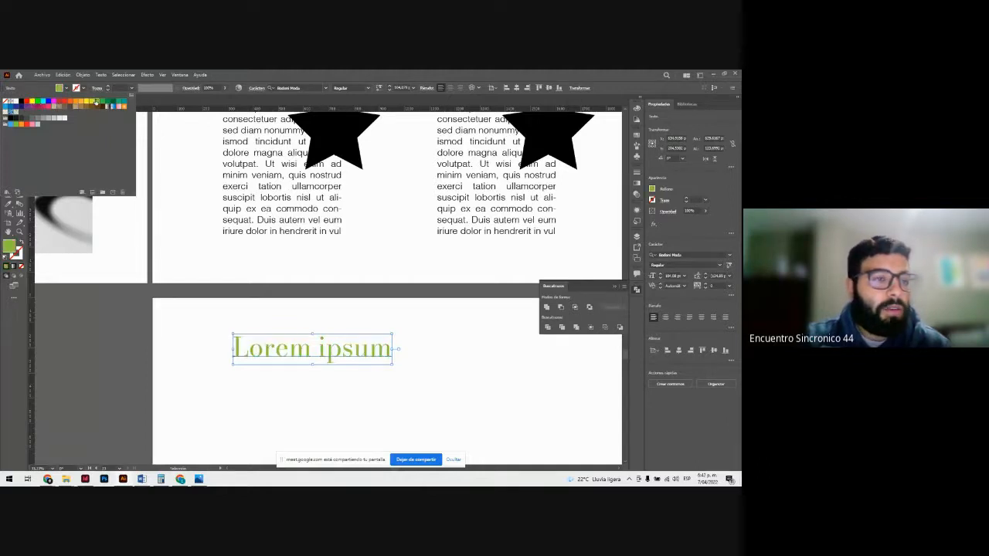
pyautogui.click(264, 325)
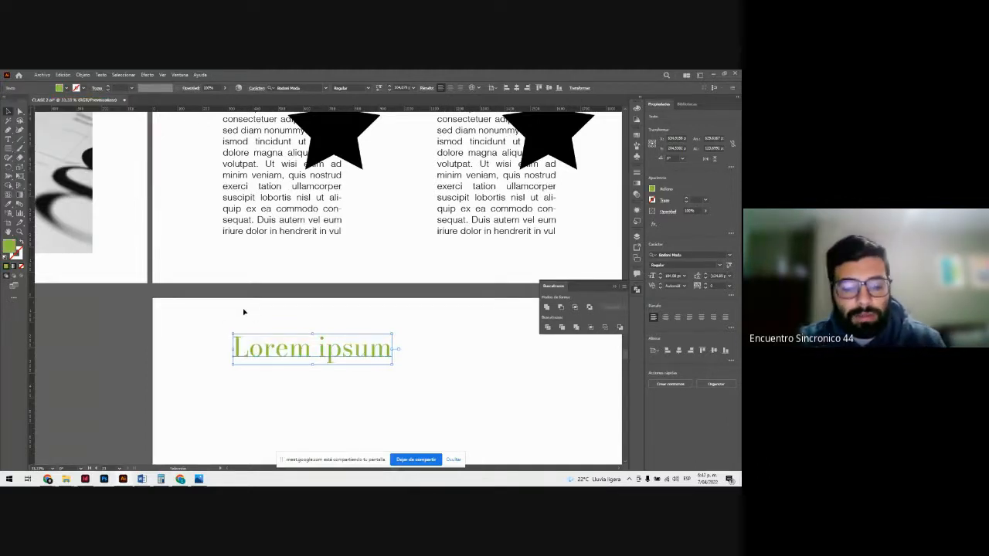
pyautogui.click(245, 312)
pyautogui.click(270, 349)
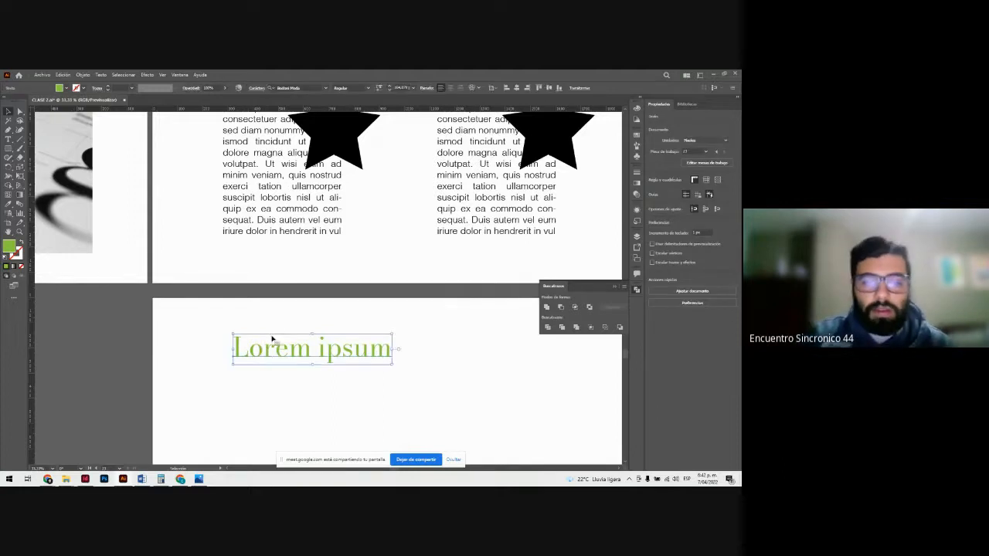
pyautogui.scroll(-2, 276, 335)
pyautogui.click(276, 272)
pyautogui.click(276, 300)
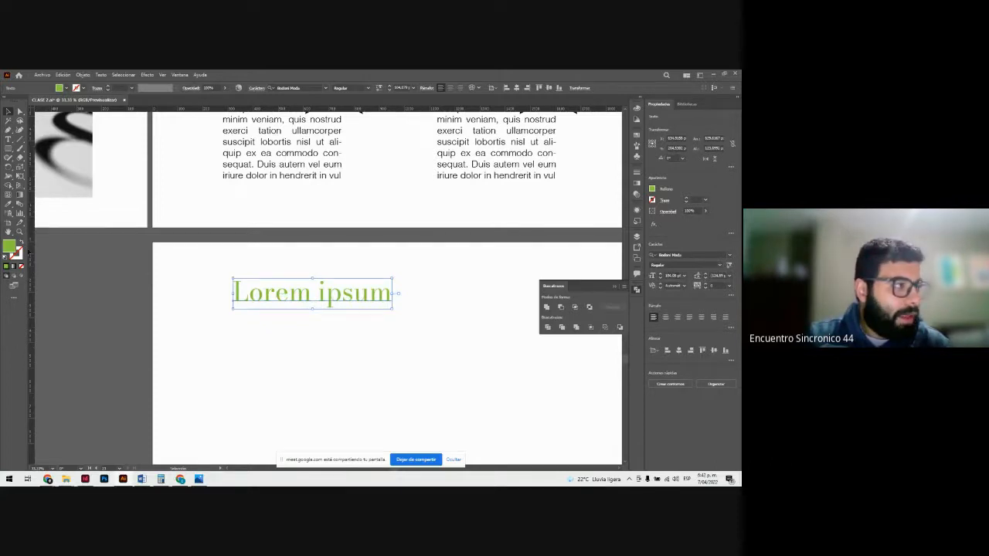
pyautogui.doubleClick(11, 248)
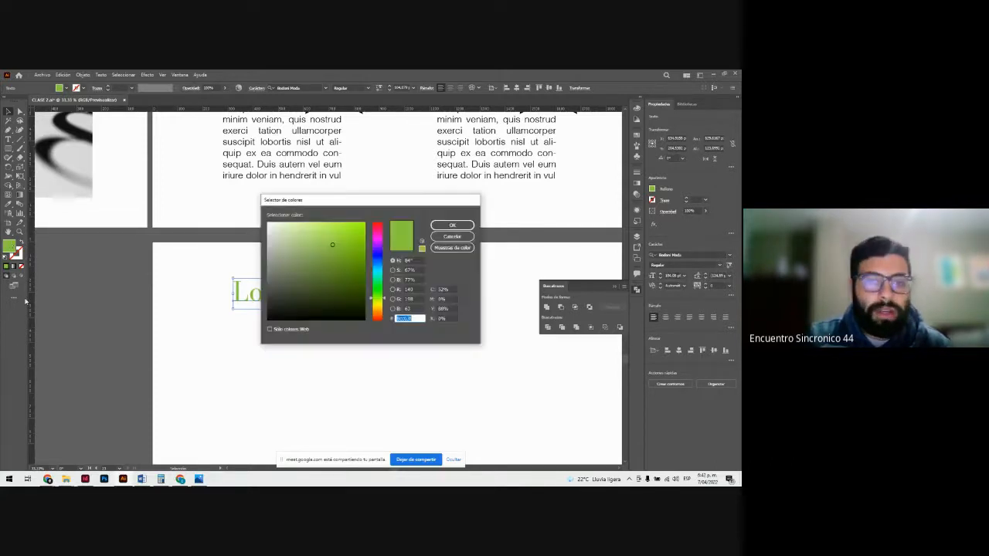
pyautogui.moveTo(336, 244)
pyautogui.mouseDown()
pyautogui.moveTo(362, 241)
pyautogui.moveTo(303, 289)
pyautogui.moveTo(332, 232)
pyautogui.moveTo(322, 282)
pyautogui.moveTo(314, 227)
pyautogui.moveTo(379, 251)
pyautogui.moveTo(378, 237)
pyautogui.moveTo(378, 290)
pyautogui.moveTo(380, 261)
pyautogui.mouseUp()
pyautogui.click(452, 236)
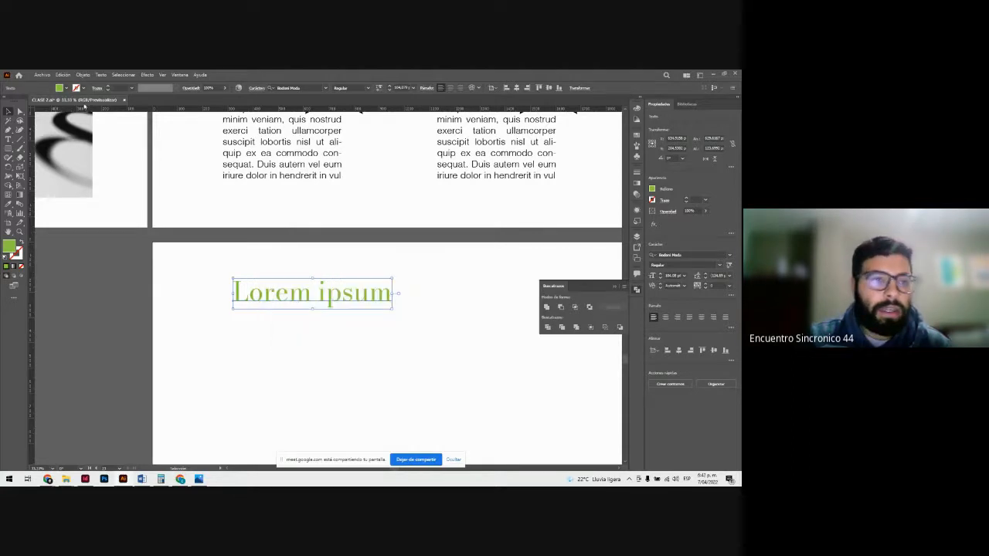
pyautogui.click(63, 90)
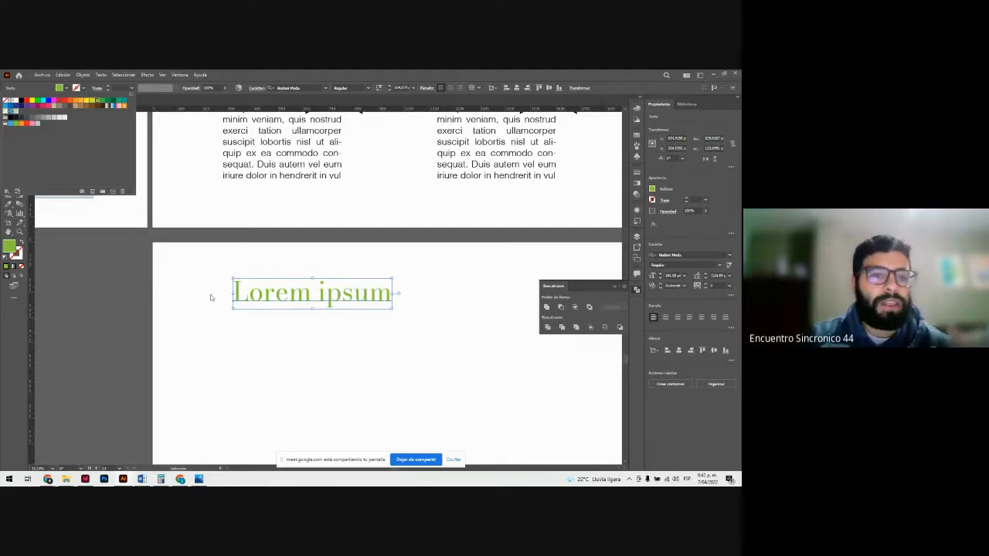
pyautogui.press('Escape')
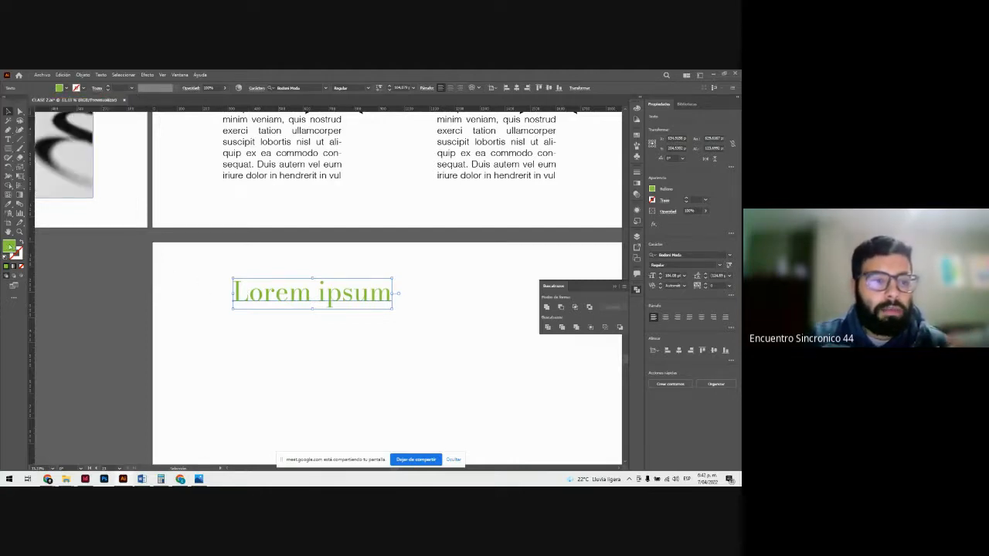
# Step: Fill the Lorem ipsum text with a custom bright blue chosen in the Color Picker, and deselect it
pyautogui.doubleClick(9, 248)
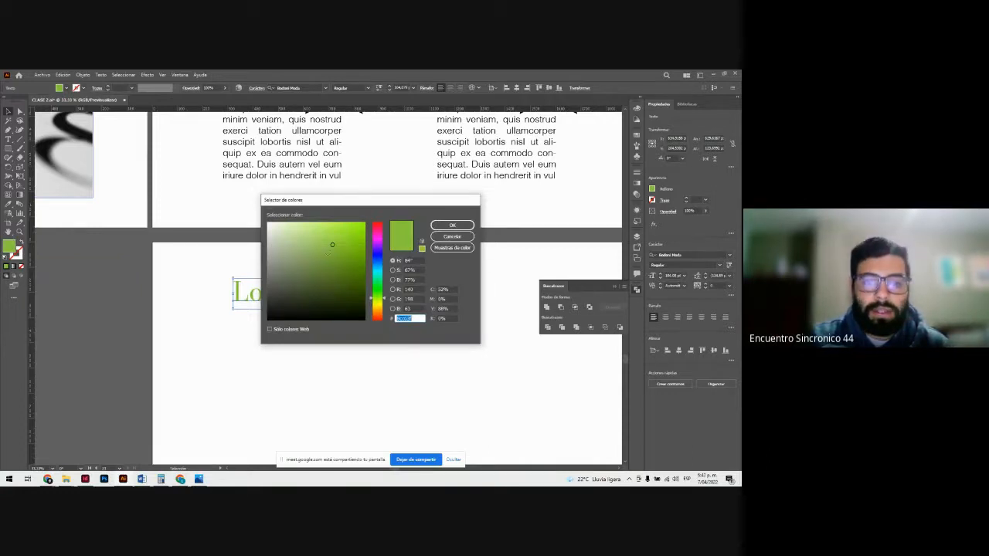
pyautogui.click(356, 250)
pyautogui.click(380, 267)
pyautogui.moveTo(360, 255); pyautogui.dragTo(367, 263)
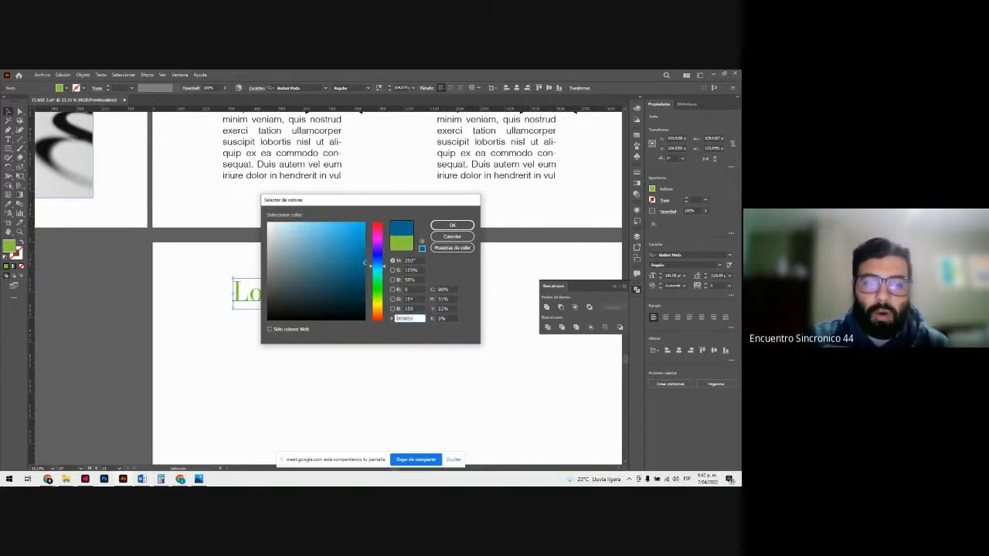
pyautogui.click(452, 225)
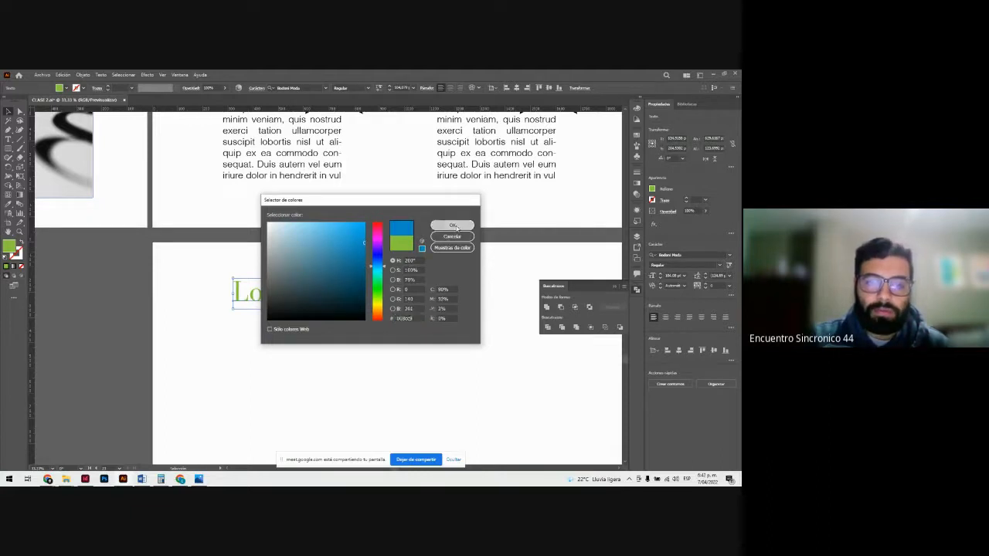
pyautogui.click(419, 267)
pyautogui.scroll(-2, 408, 259)
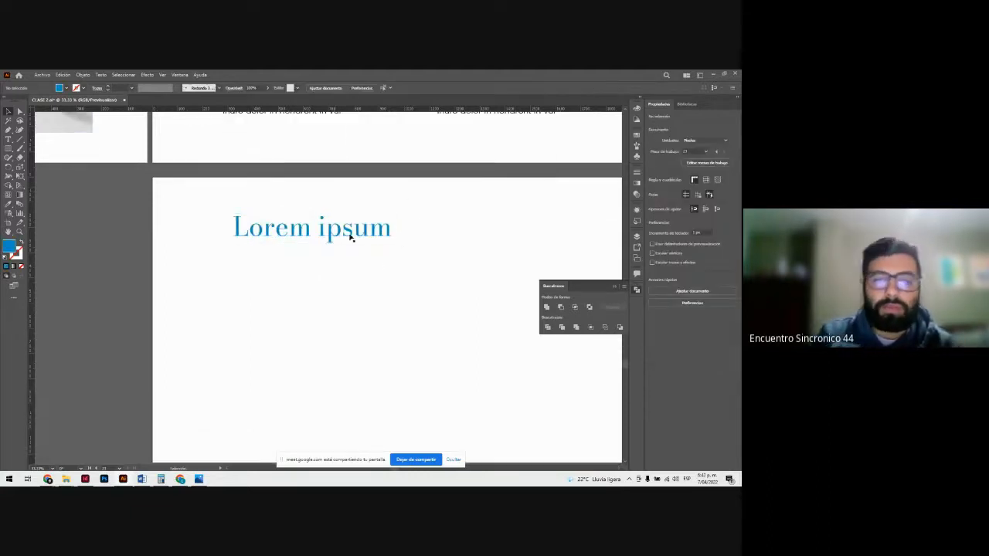
# Step: Move the Lorem ipsum text slightly down and to the right, and preview its other font styles while keeping Regular
pyautogui.moveTo(348, 233); pyautogui.dragTo(360, 255)
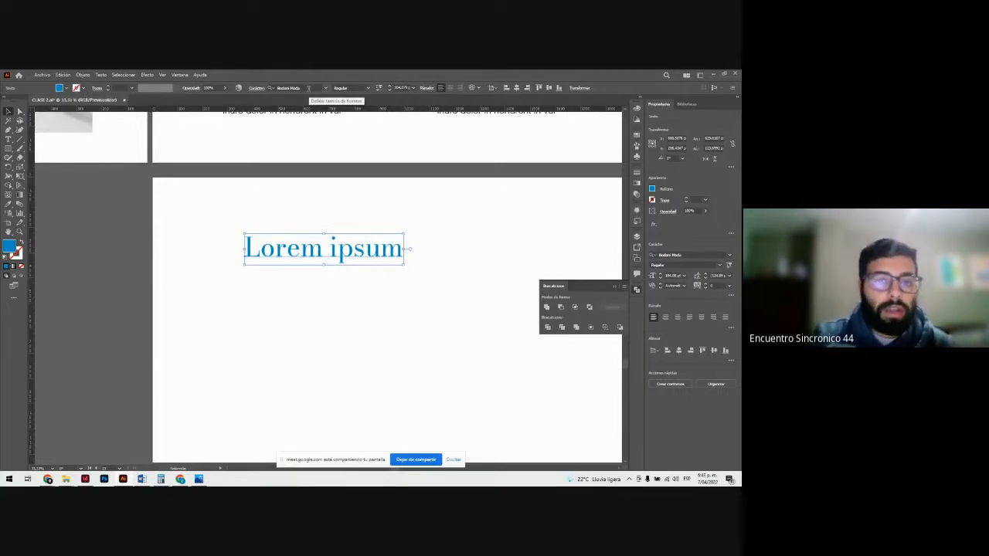
pyautogui.click(367, 88)
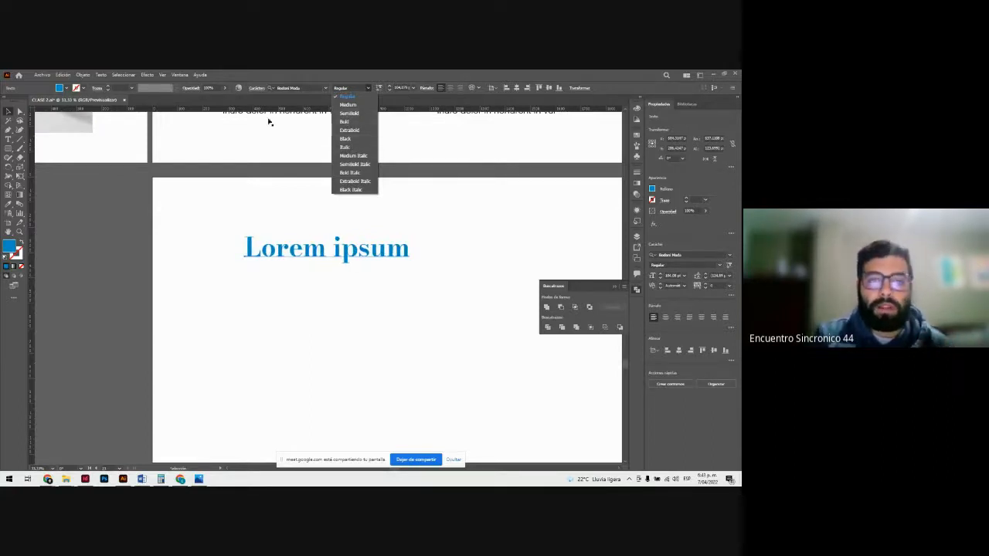
pyautogui.click(297, 251)
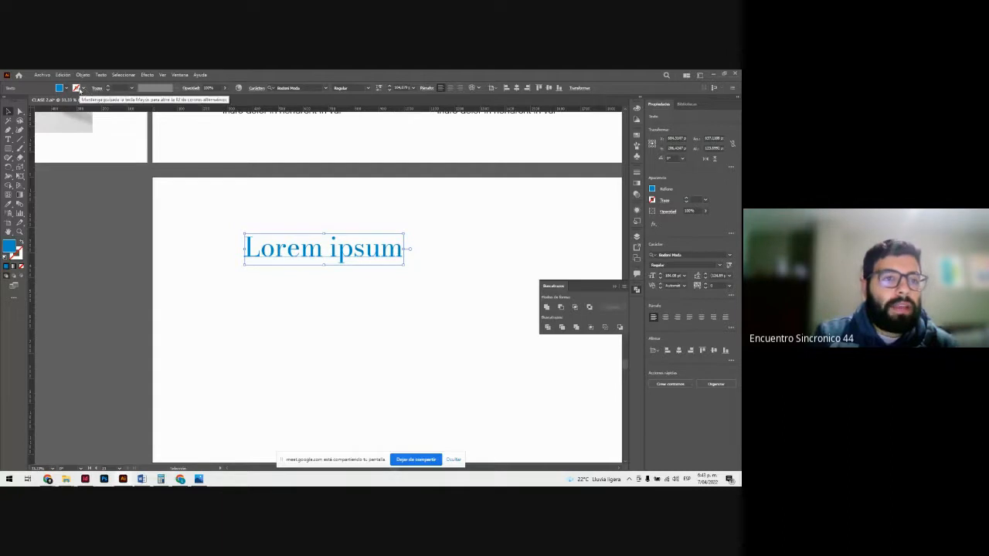
# Step: Add an orange stroke to the Lorem ipsum text and inspect the outlined letters up close
pyautogui.click(83, 88)
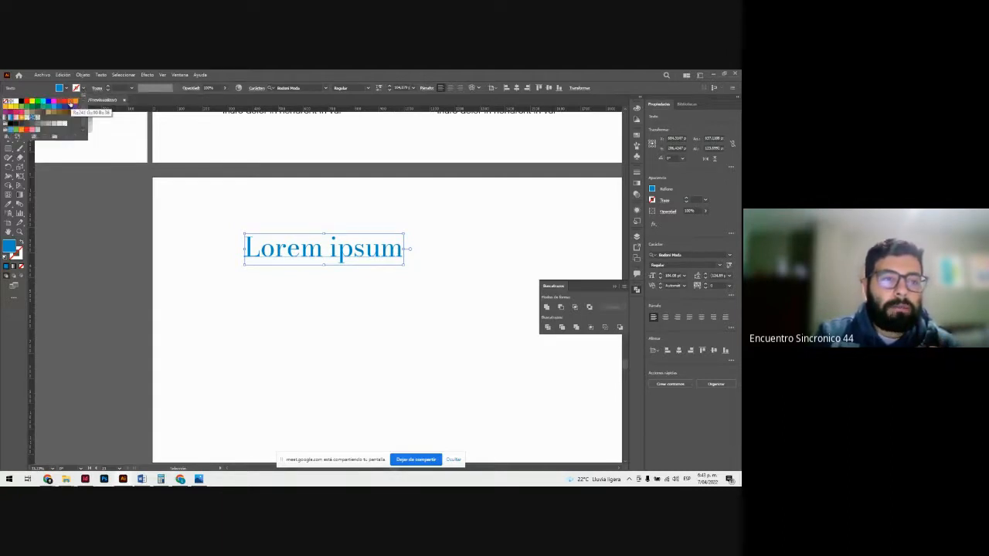
pyautogui.click(70, 102)
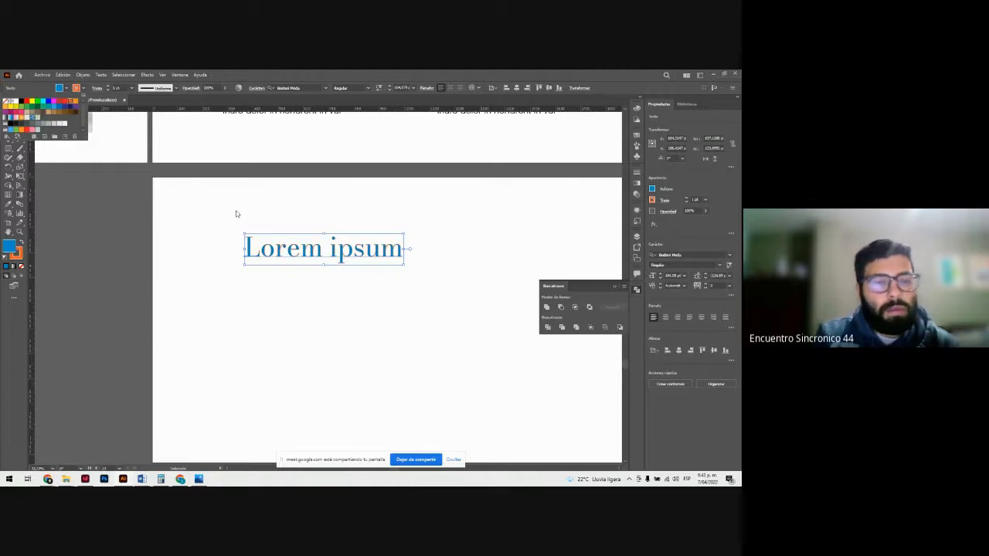
pyautogui.click(305, 248)
pyautogui.hotkey('ctrl', '+')
pyautogui.hotkey('ctrl', '+')
pyautogui.hotkey('ctrl', '+')
pyautogui.hotkey('ctrl', '+')
pyautogui.hotkey('ctrl', '+')
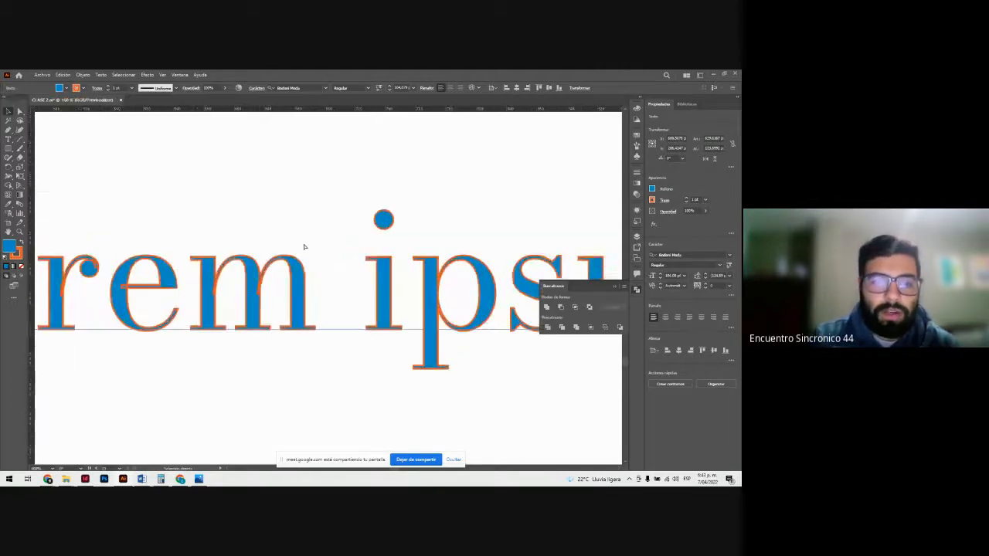
pyautogui.click(84, 89)
pyautogui.click(85, 89)
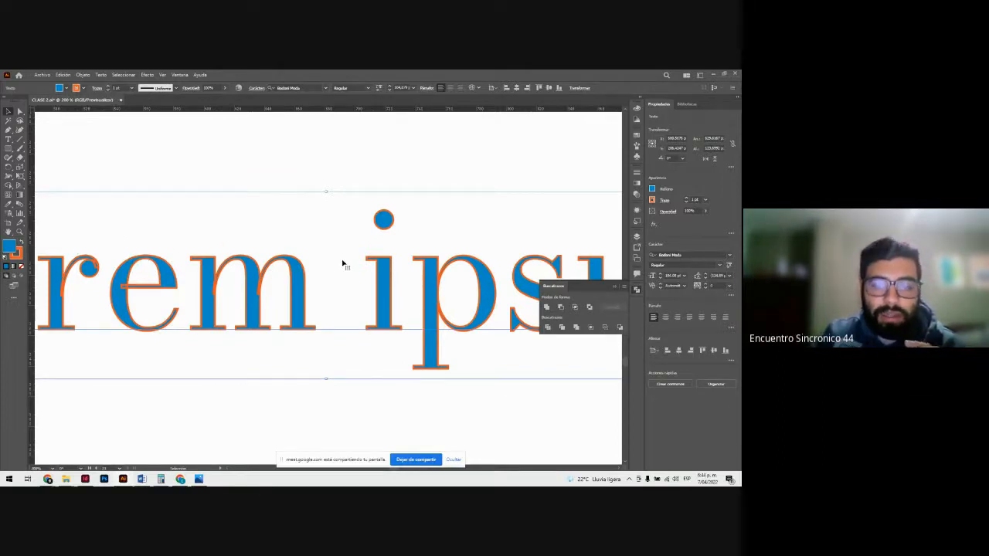
# Step: Try heavier and lighter stroke weights up to 8 pt on the Lorem ipsum text, and set the weight to 6 pt
pyautogui.click(110, 89)
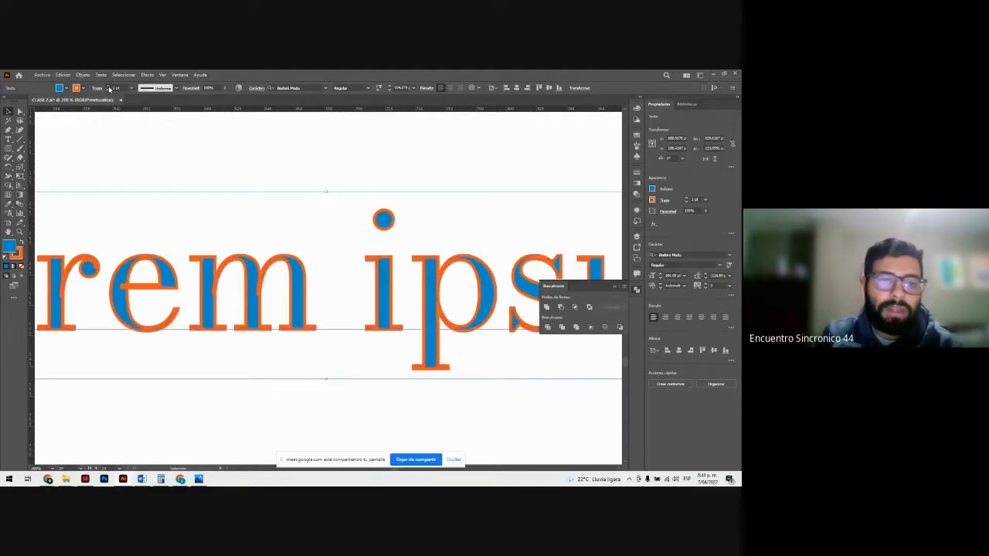
pyautogui.click(110, 88)
pyautogui.click(109, 88)
pyautogui.click(110, 88)
pyautogui.click(109, 88)
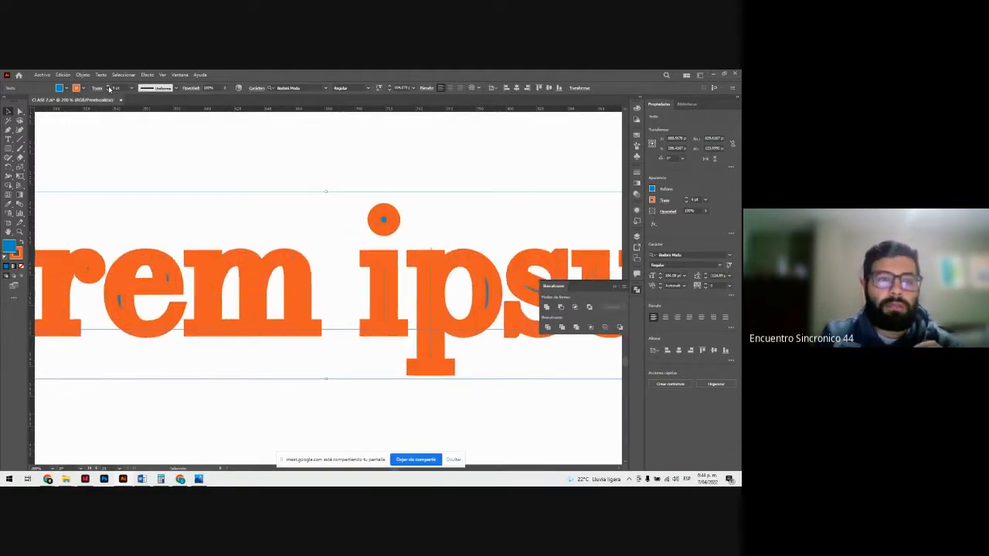
pyautogui.click(110, 90)
pyautogui.click(110, 90)
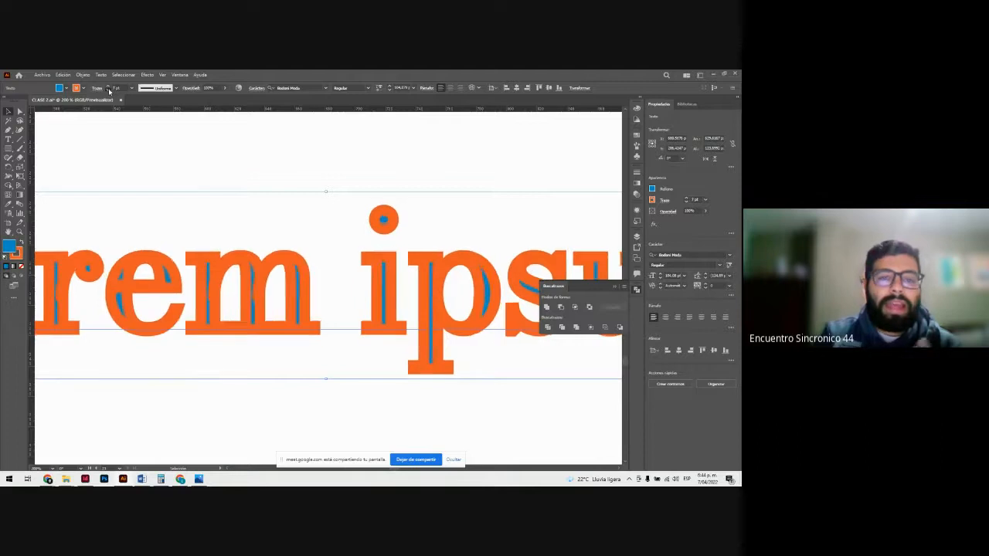
pyautogui.click(110, 91)
pyautogui.click(109, 91)
pyautogui.click(109, 90)
pyautogui.click(110, 91)
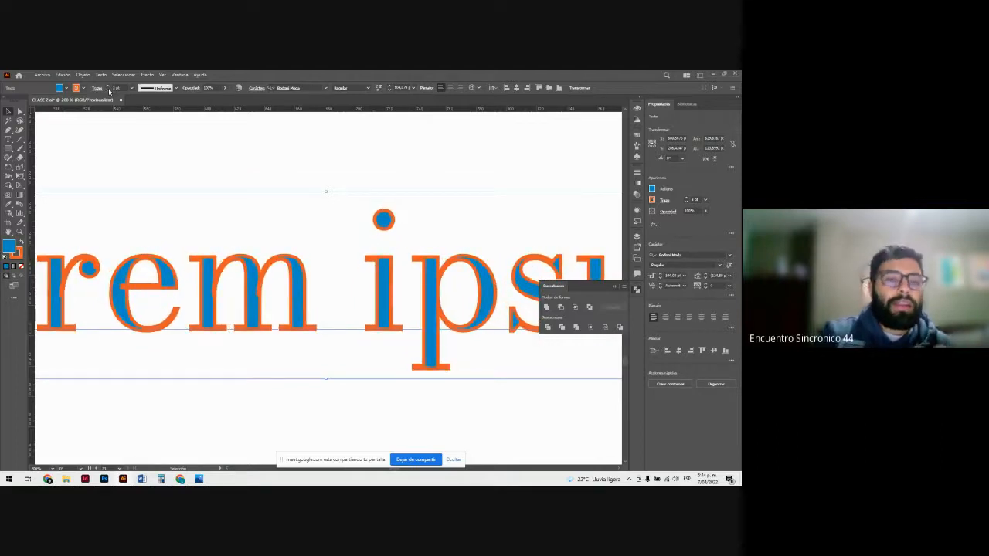
pyautogui.click(109, 88)
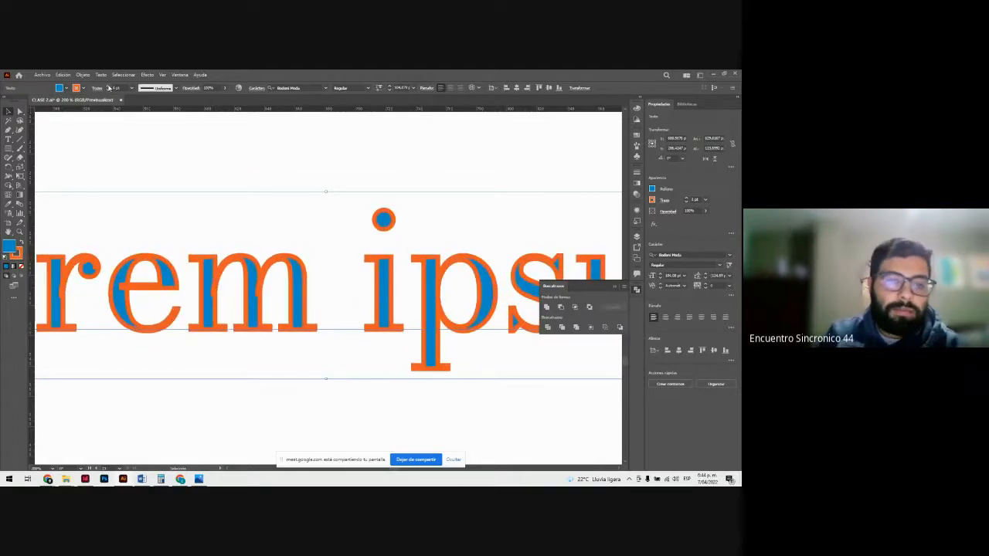
pyautogui.click(109, 89)
pyautogui.click(110, 88)
pyautogui.click(110, 88)
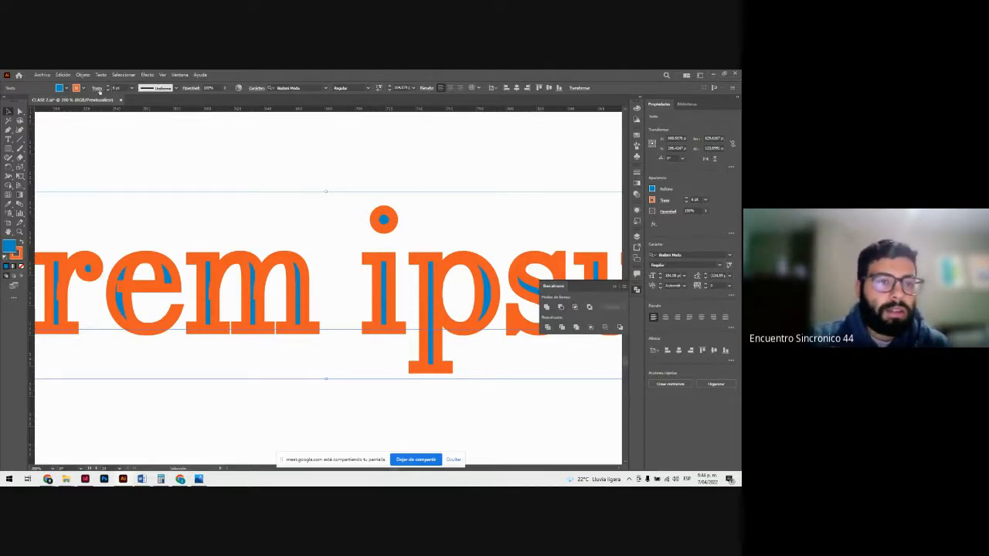
# Step: Try rounded and beveled corners on the text's stroke, and set its caps to projecting
pyautogui.click(97, 88)
pyautogui.click(52, 109)
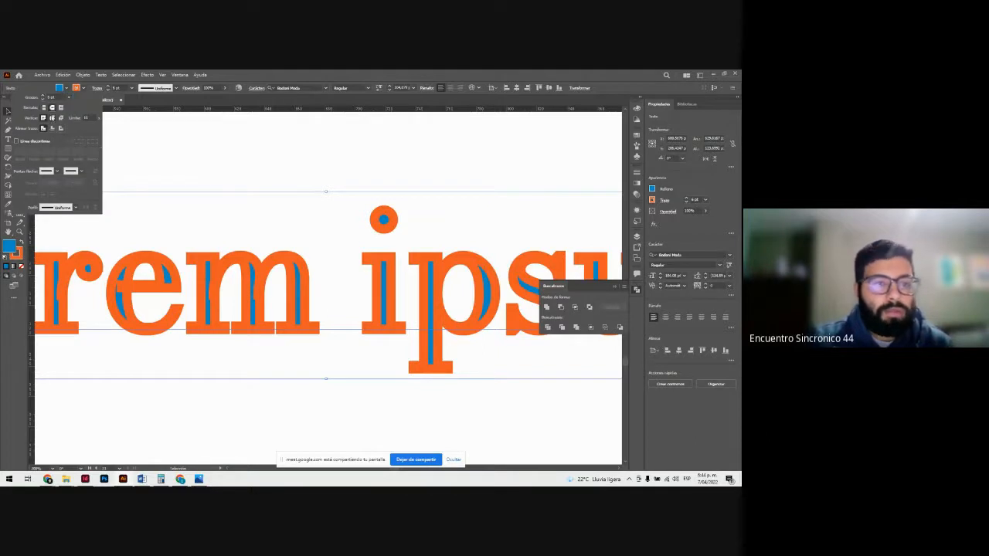
pyautogui.click(62, 109)
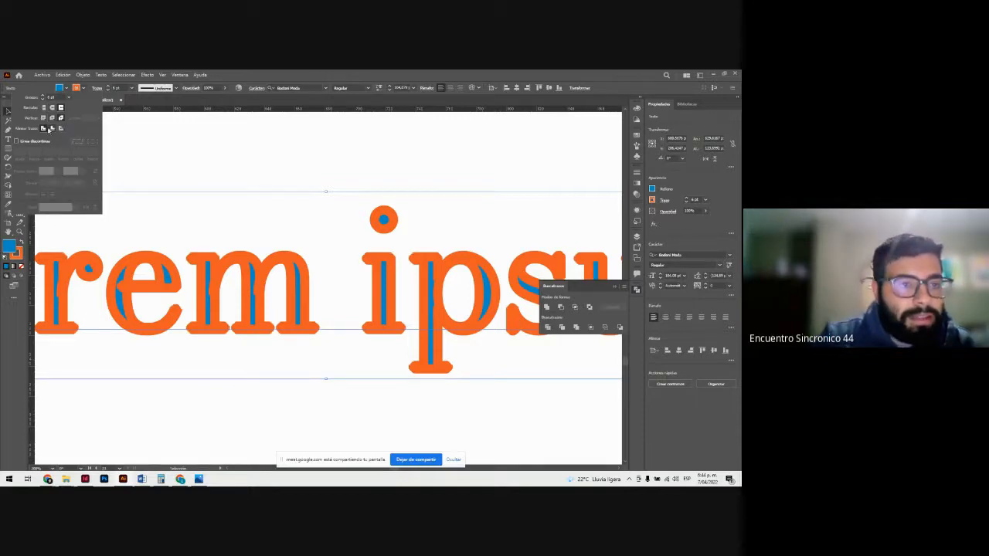
pyautogui.click(201, 163)
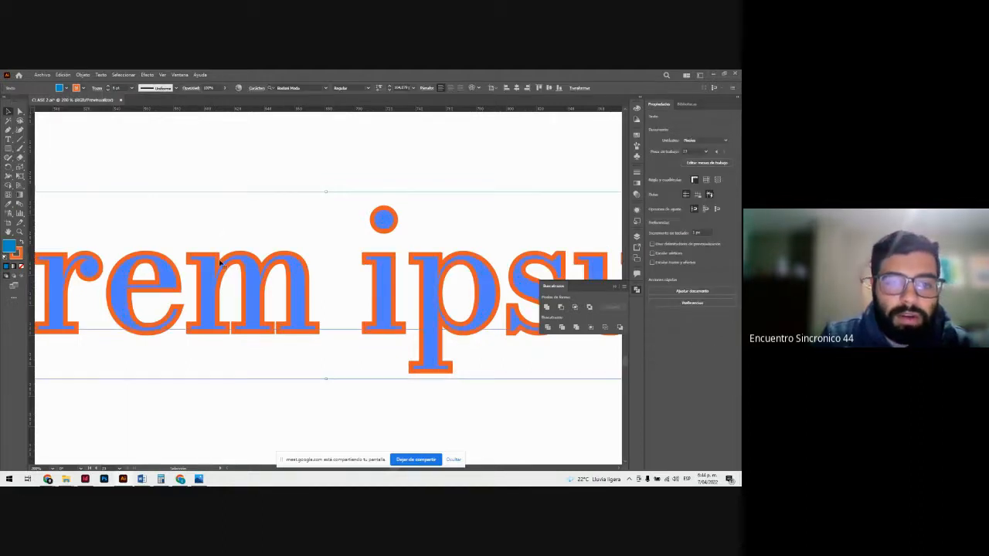
# Step: Expand the Lorem ipsum text into a group of editable letter shapes
pyautogui.click(220, 263)
pyautogui.click(101, 75)
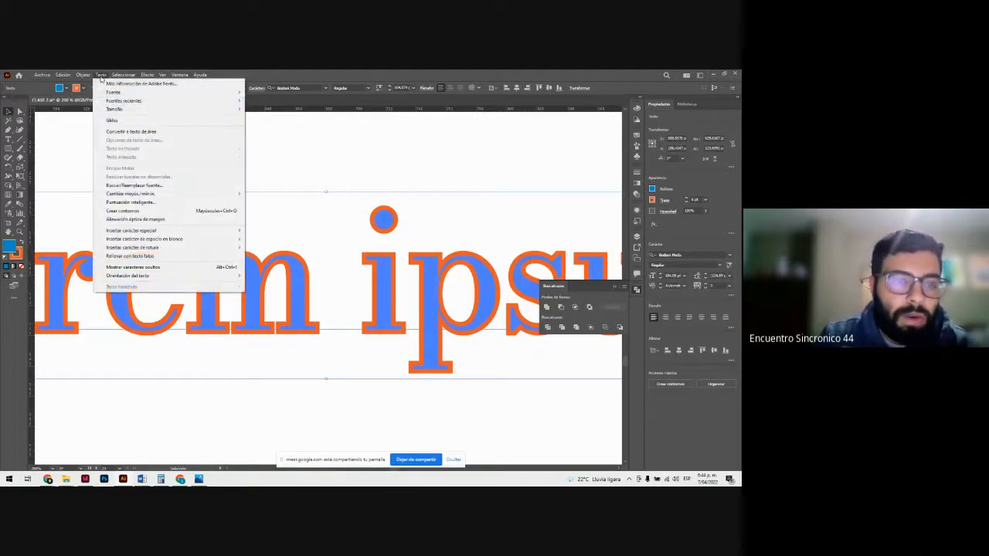
pyautogui.moveTo(83, 75)
pyautogui.click(131, 175)
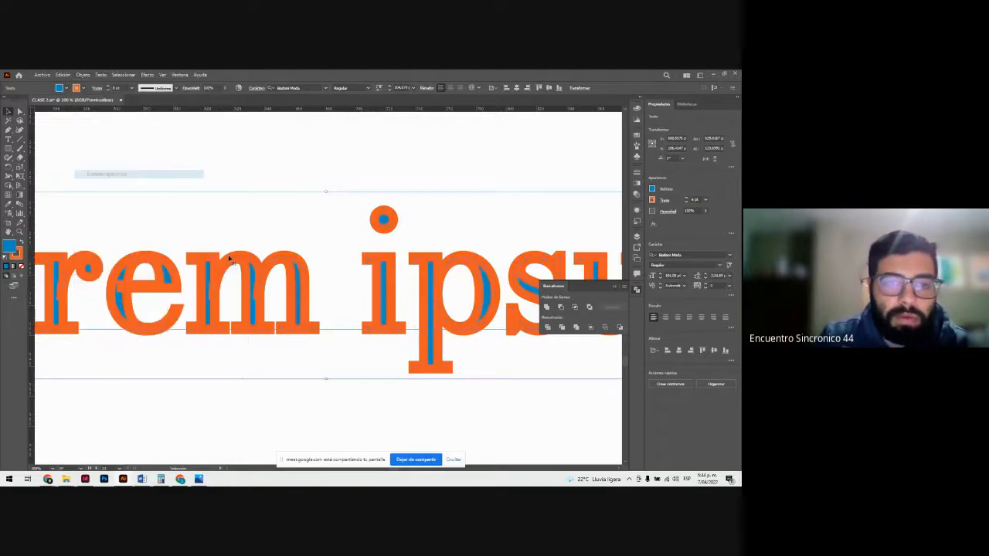
pyautogui.click(77, 75)
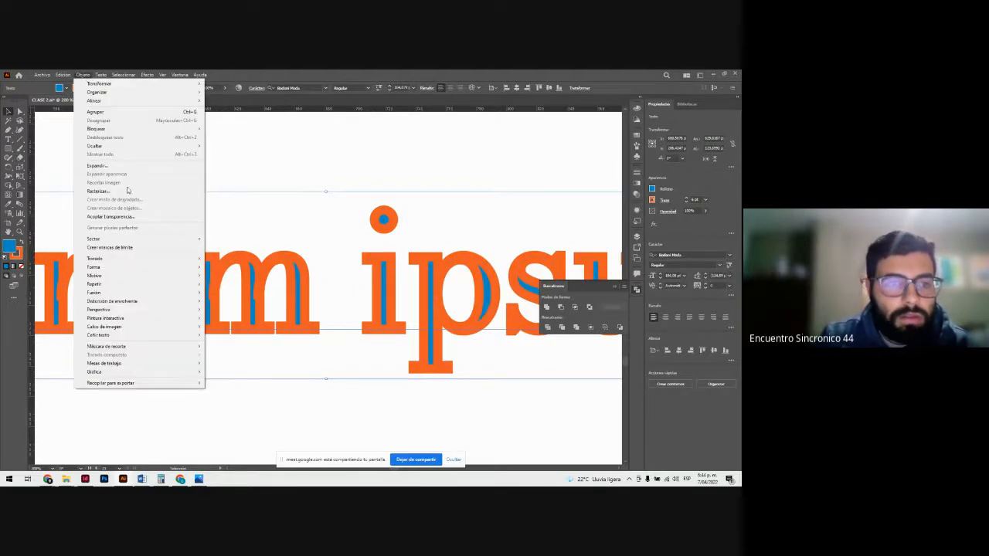
pyautogui.click(128, 166)
pyautogui.click(355, 318)
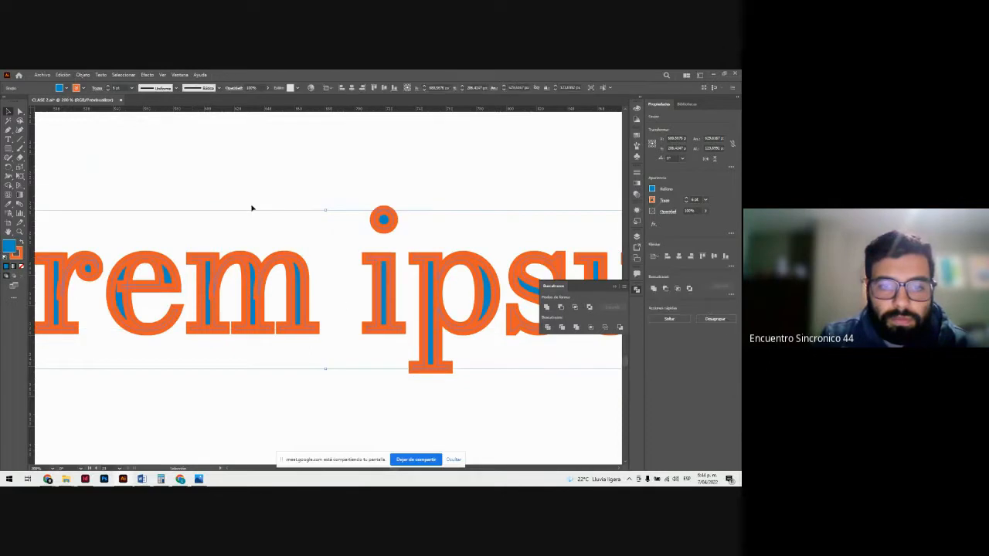
# Step: Try beveled corners on the expanded lettering's stroke, and set them to round joins
pyautogui.click(97, 88)
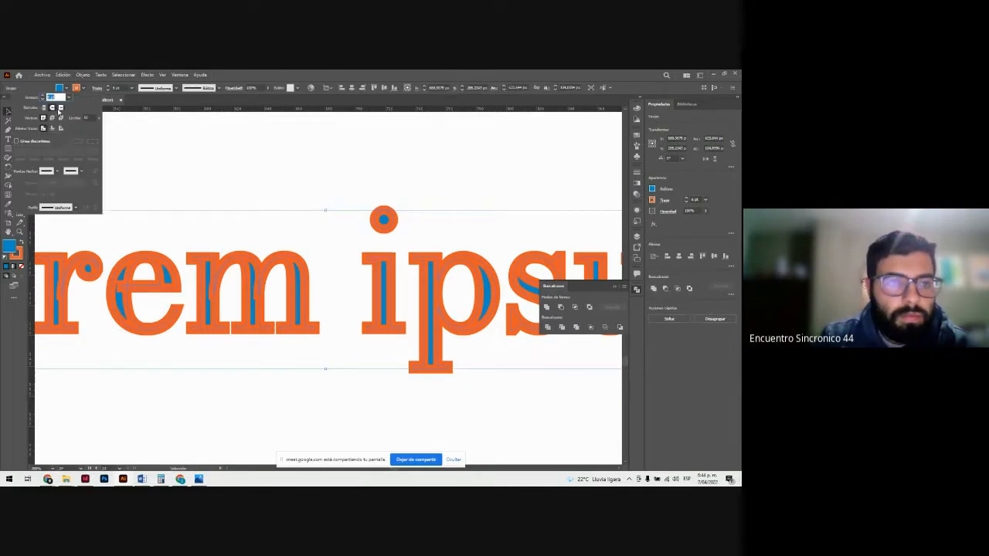
pyautogui.click(61, 118)
pyautogui.click(53, 119)
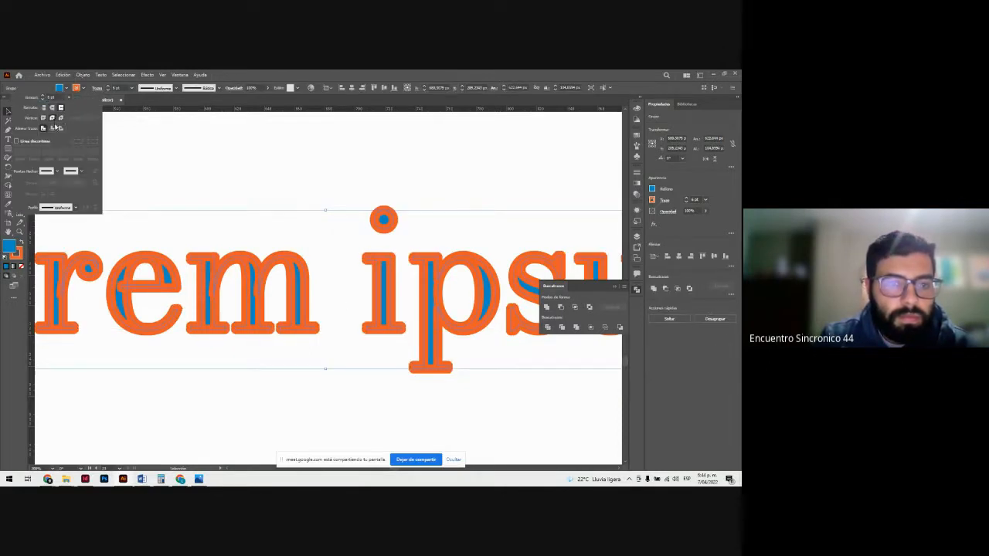
# Step: Try center and inside stroke alignment on the expanded Lorem ipsum lettering, and align the stroke to the outside
pyautogui.click(52, 128)
pyautogui.click(61, 129)
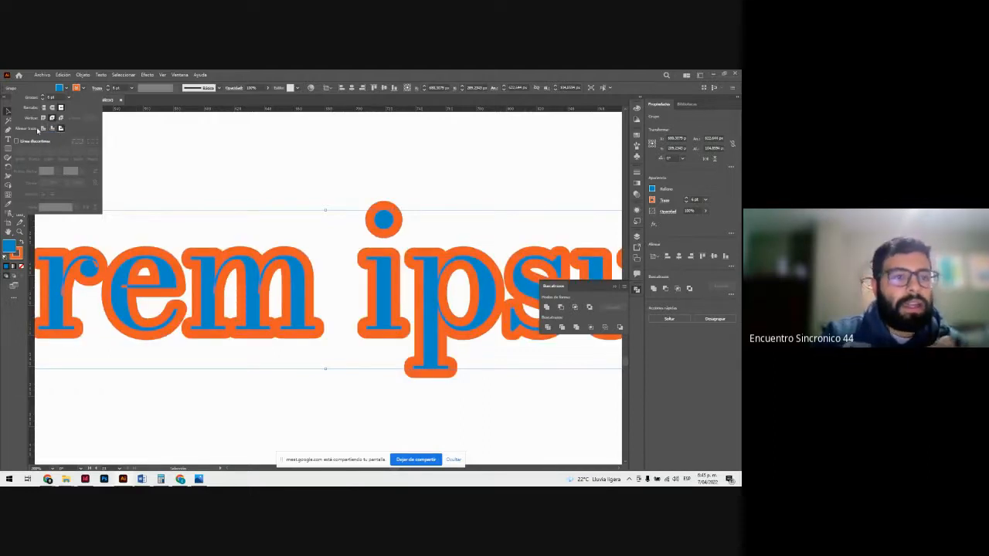
pyautogui.click(43, 129)
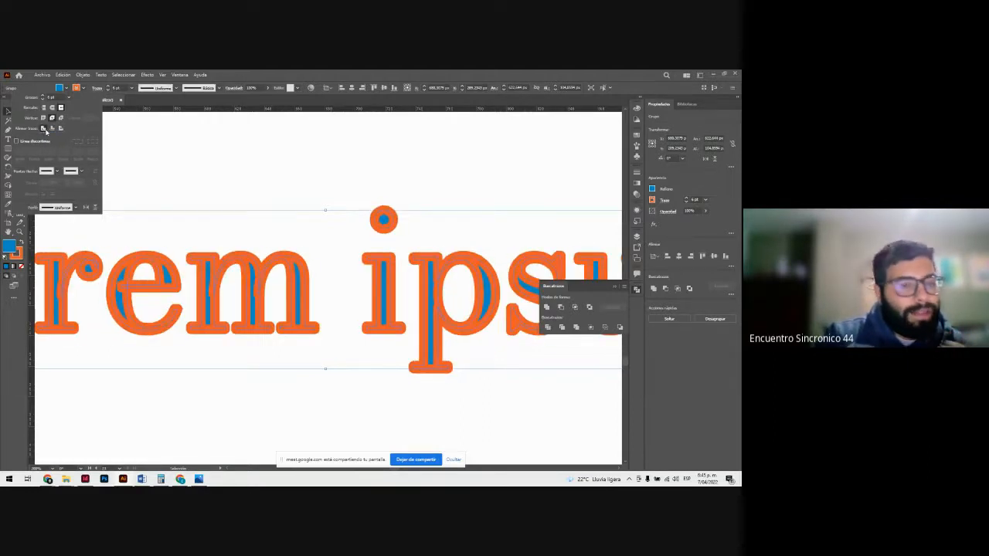
pyautogui.click(53, 128)
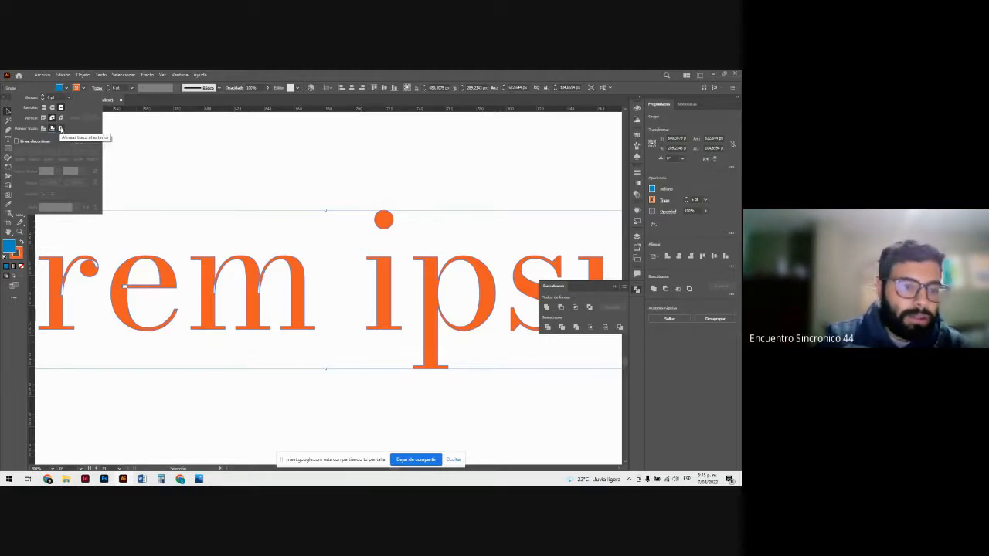
pyautogui.click(61, 128)
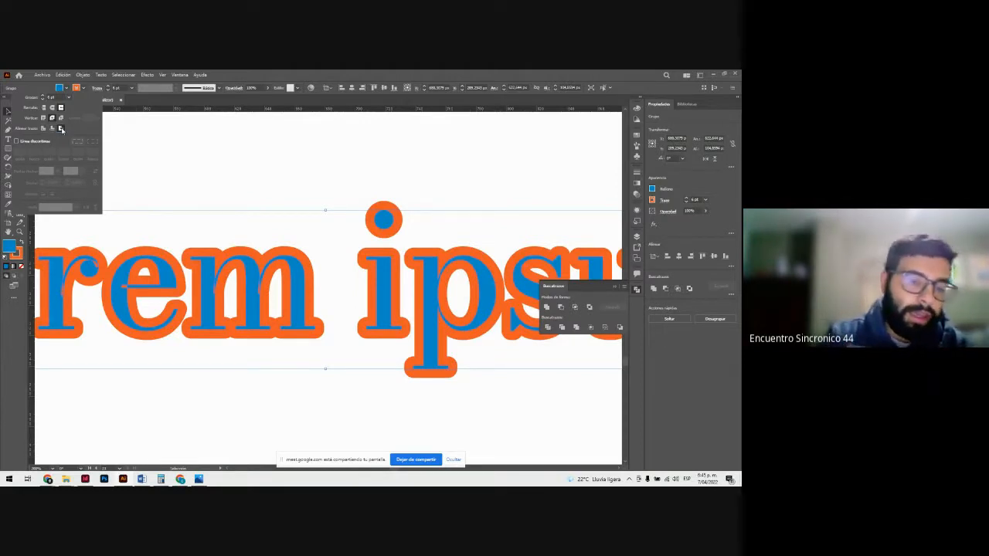
pyautogui.click(158, 167)
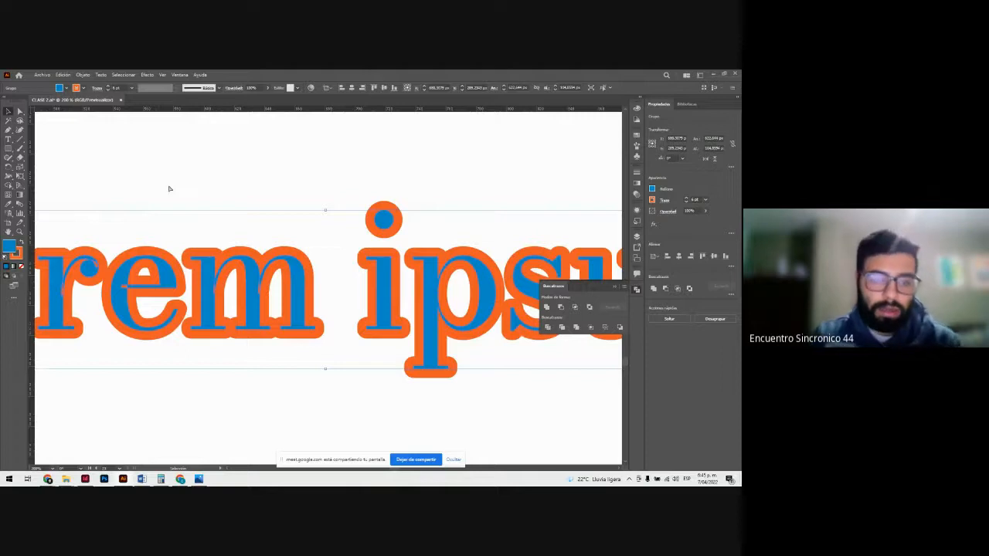
# Step: Undo the stroke alignment, the text expansion and the corner changes to get back to the live Lorem ipsum text
pyautogui.hotkey('ctrl', 'z')
pyautogui.hotkey('ctrl', 'z')
pyautogui.hotkey('ctrl', 'z')
pyautogui.hotkey('ctrl', 'z')
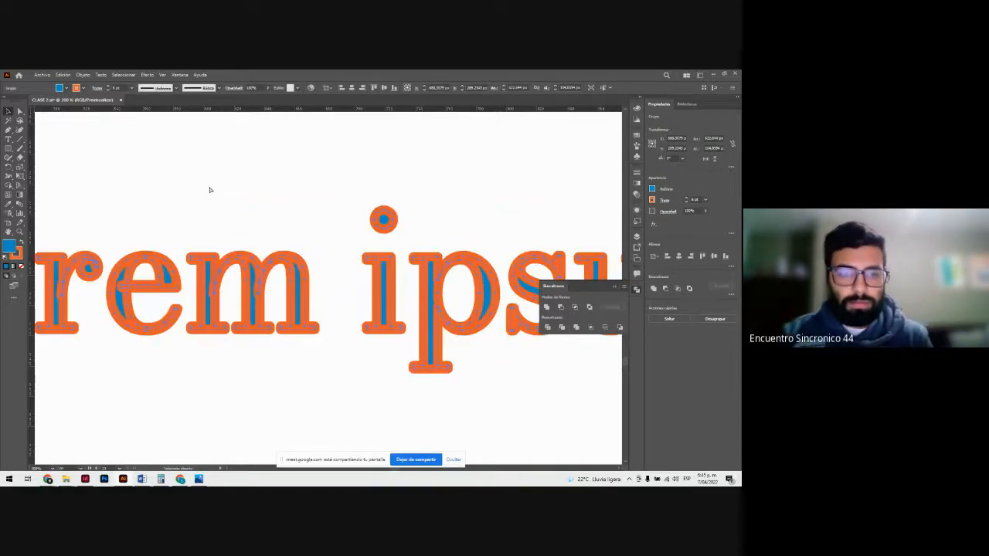
pyautogui.hotkey('ctrl', 'z')
pyautogui.hotkey('ctrl', 'z')
pyautogui.hotkey('ctrl', 'z')
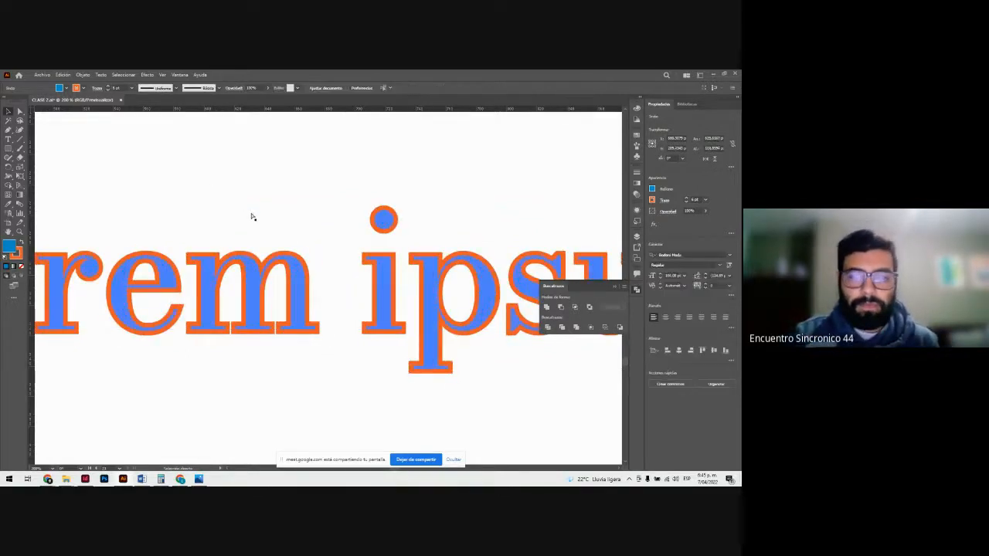
pyautogui.hotkey('ctrl', 'z')
pyautogui.hotkey('ctrl', 'z')
pyautogui.hotkey('ctrl', 'z')
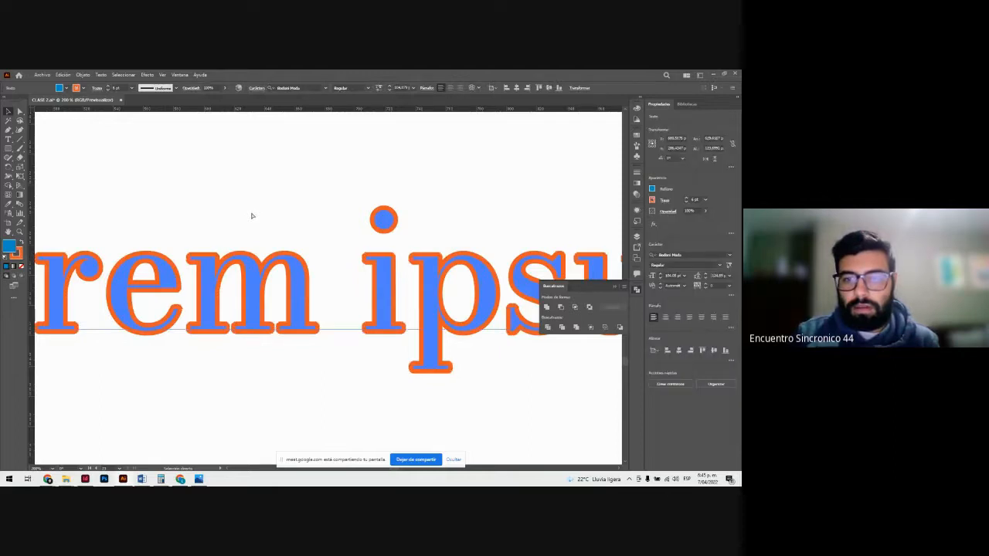
pyautogui.hotkey('ctrl', 'z')
# Step: Remove the orange stroke from the Lorem ipsum text by setting its stroke color to none, and deselect it
pyautogui.click(78, 88)
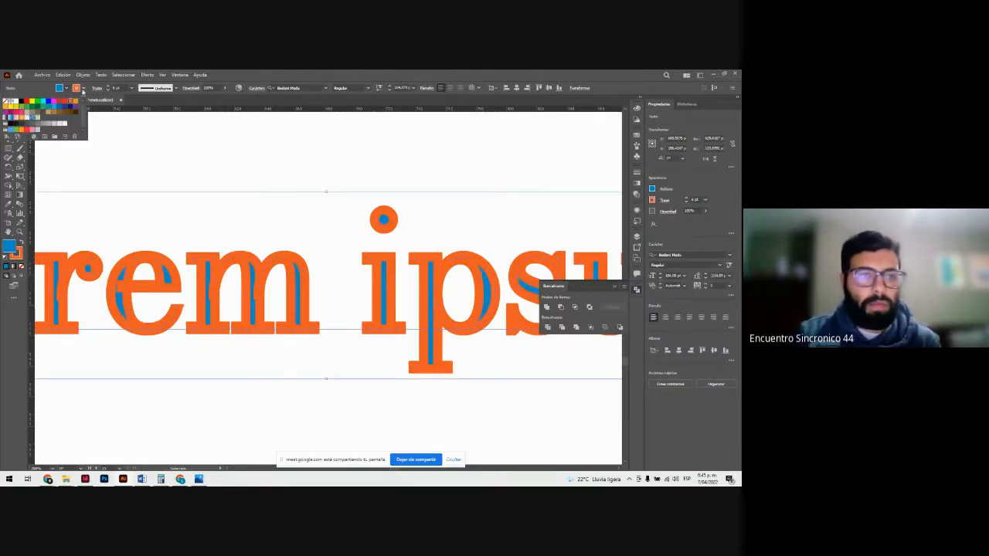
pyautogui.click(6, 102)
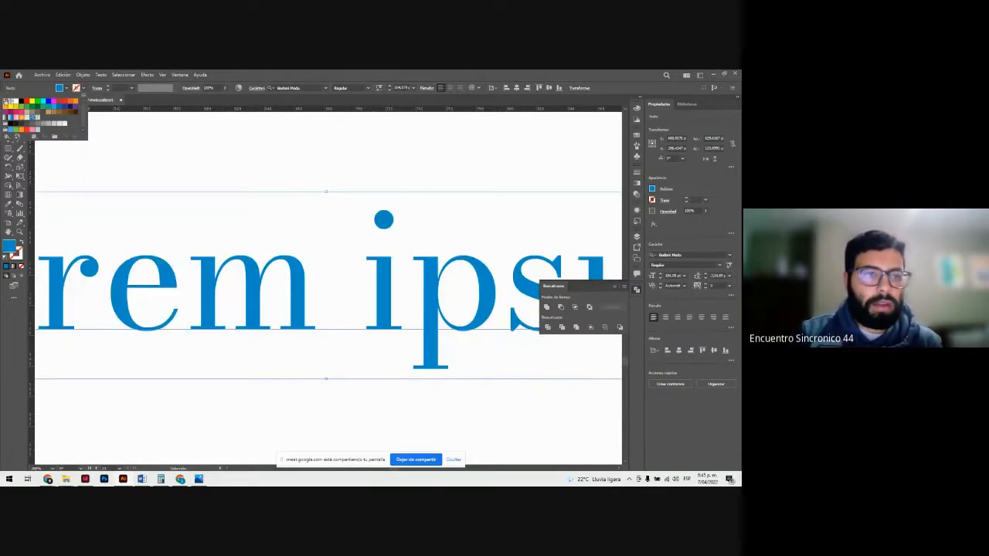
pyautogui.click(81, 88)
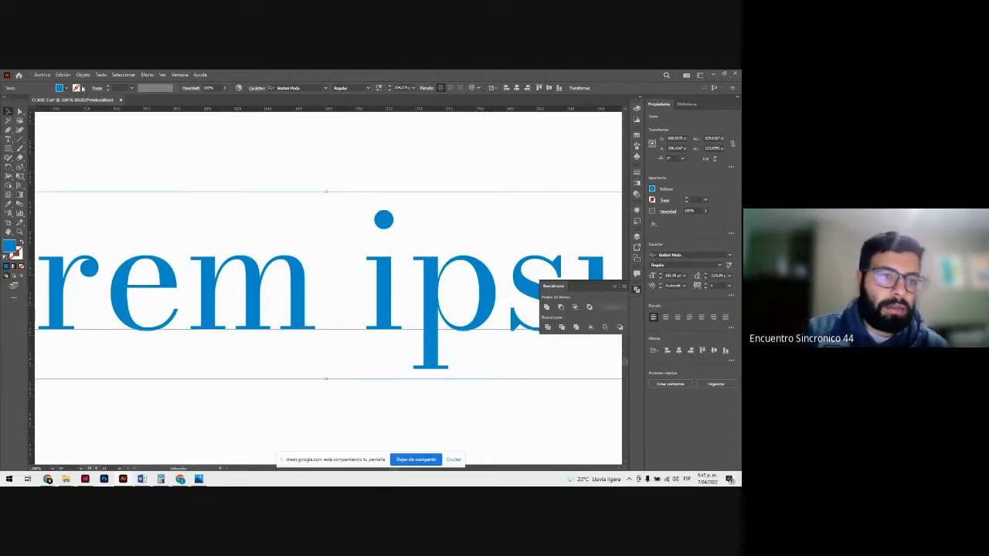
pyautogui.click(82, 88)
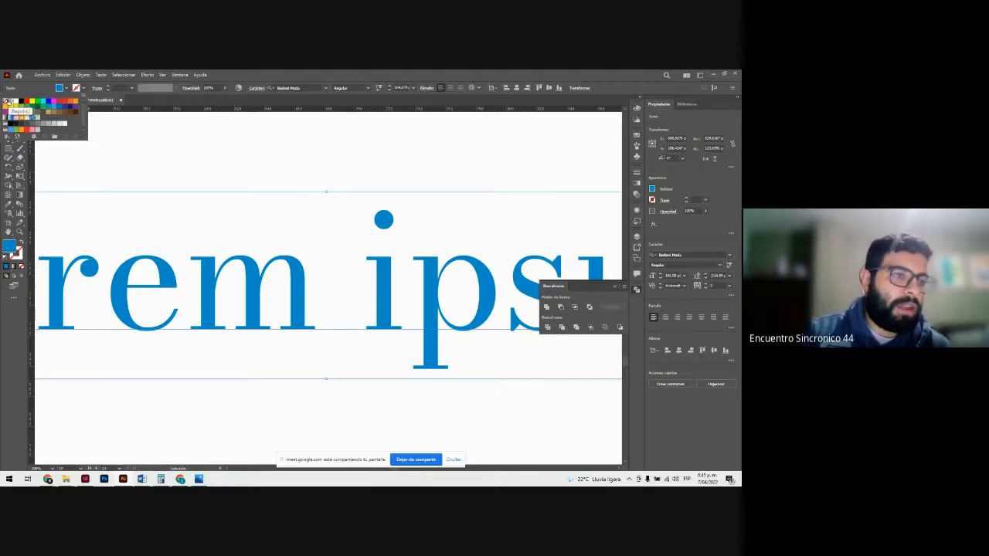
pyautogui.click(170, 179)
pyautogui.click(202, 172)
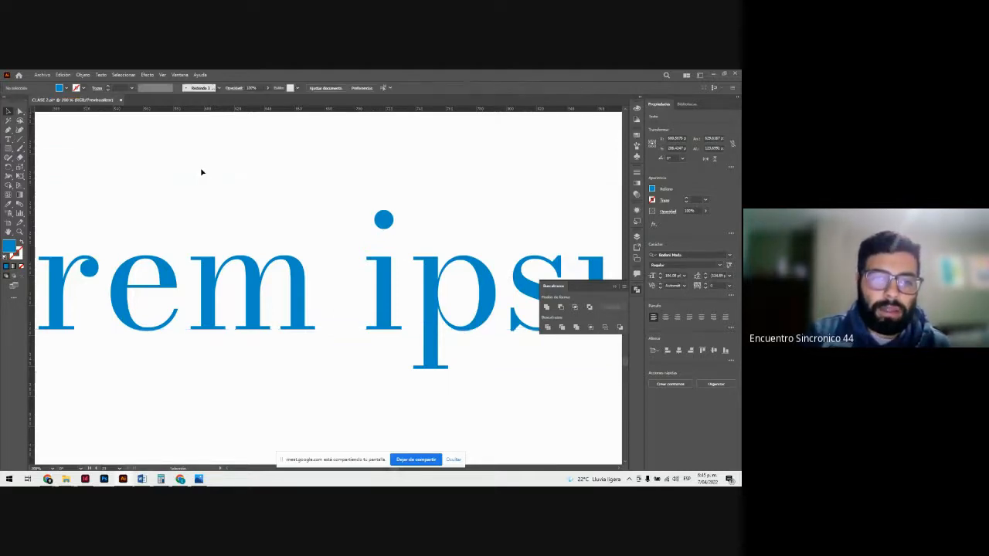
pyautogui.click(218, 259)
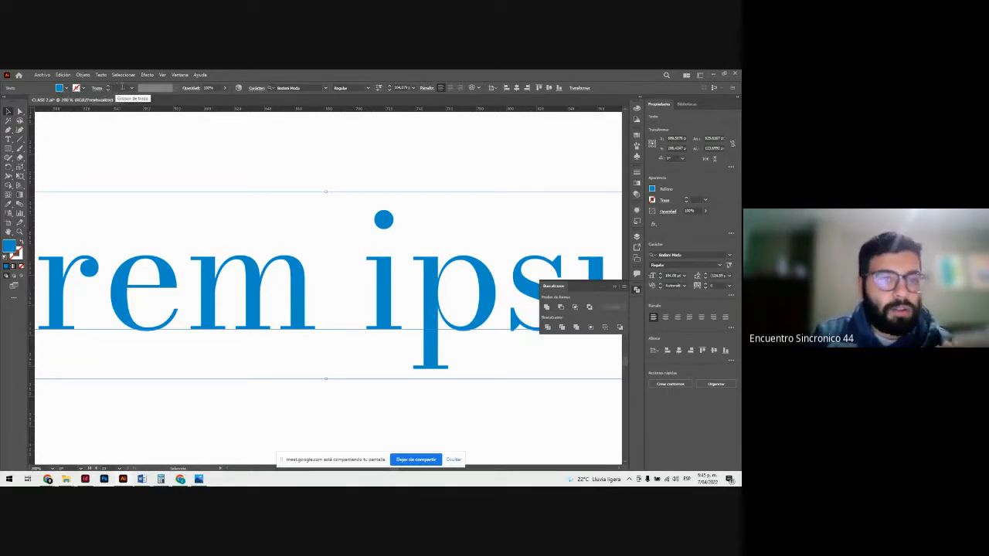
pyautogui.click(197, 161)
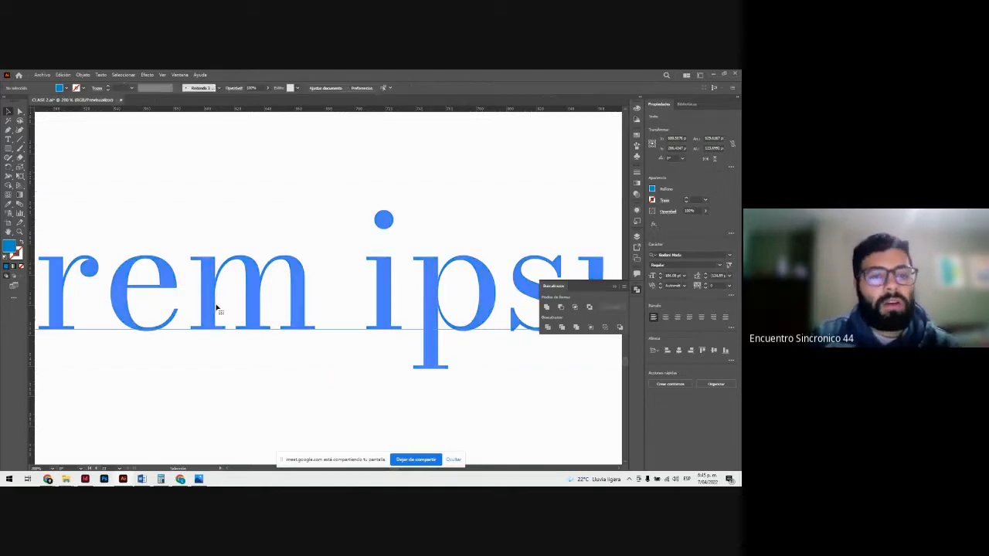
pyautogui.click(217, 307)
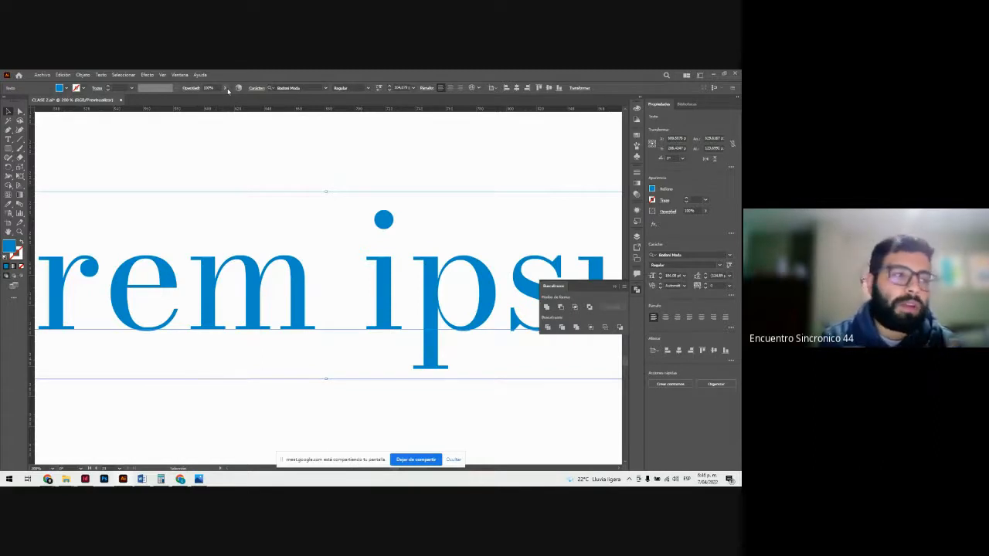
pyautogui.click(214, 167)
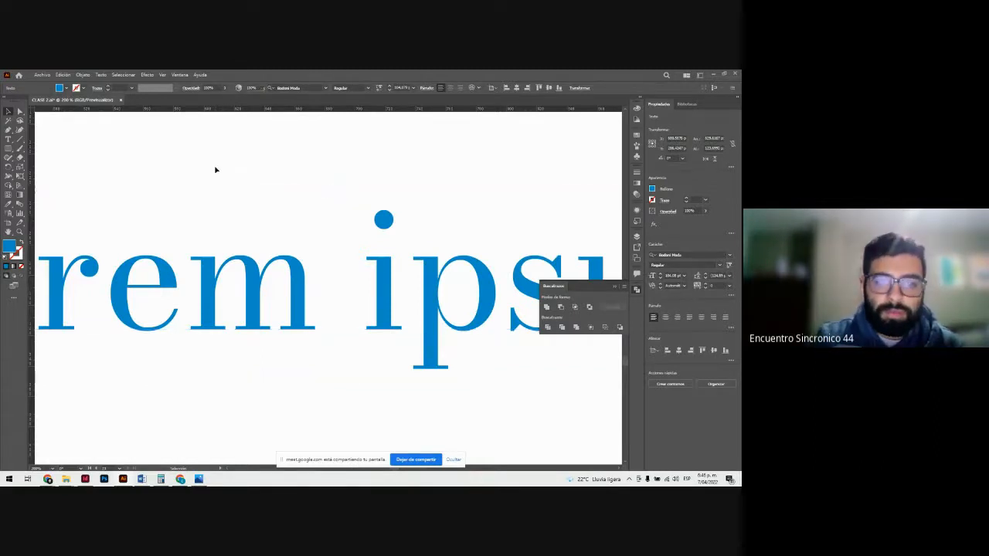
# Step: Move the Lorem ipsum text up so that it straddles the upper edge of the artboard
pyautogui.hotkey('ctrl', '-')
pyautogui.hotkey('ctrl', '-')
pyautogui.hotkey('ctrl', '-')
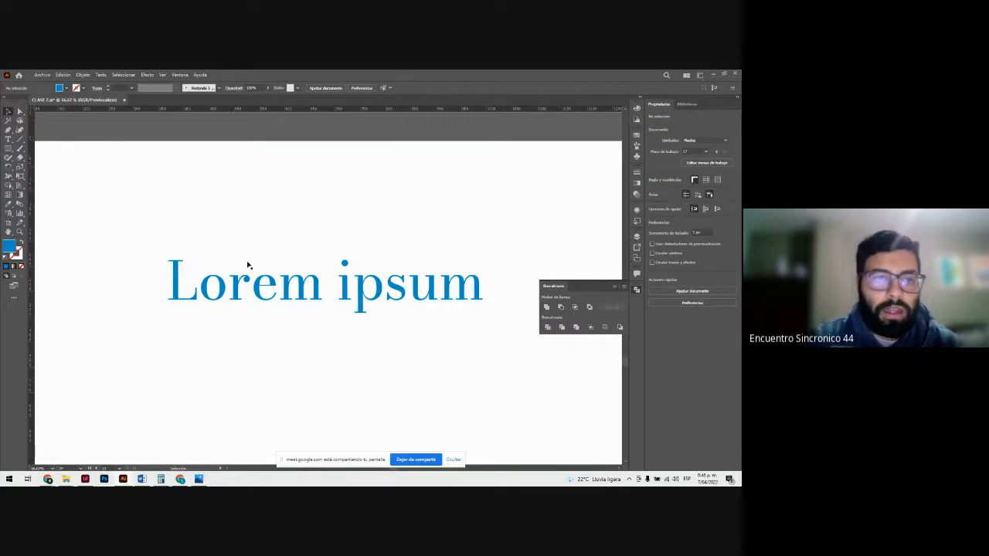
pyautogui.moveTo(244, 266); pyautogui.dragTo(232, 125)
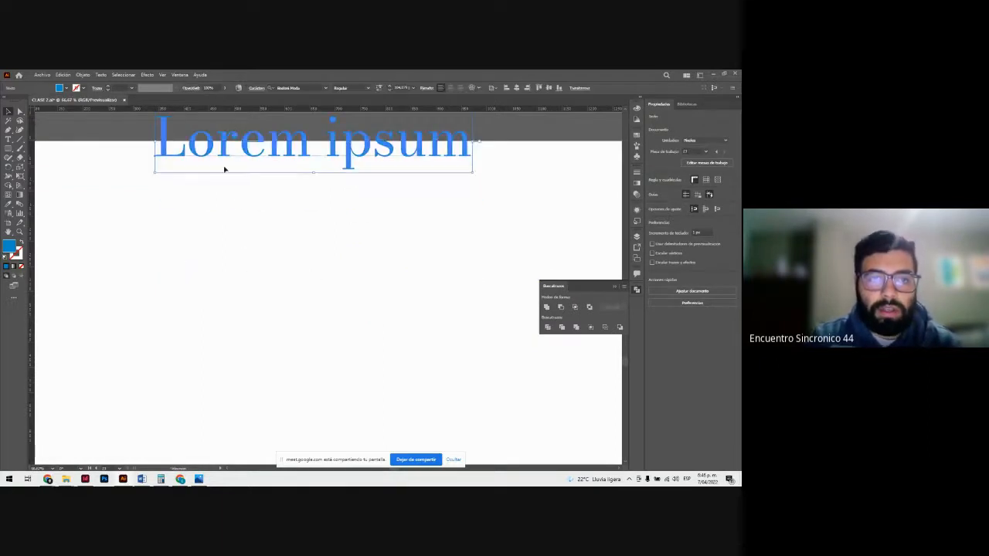
pyautogui.scroll(1, 225, 169)
pyautogui.press('z')
pyautogui.click(219, 172)
pyautogui.moveTo(253, 259); pyautogui.dragTo(392, 297)
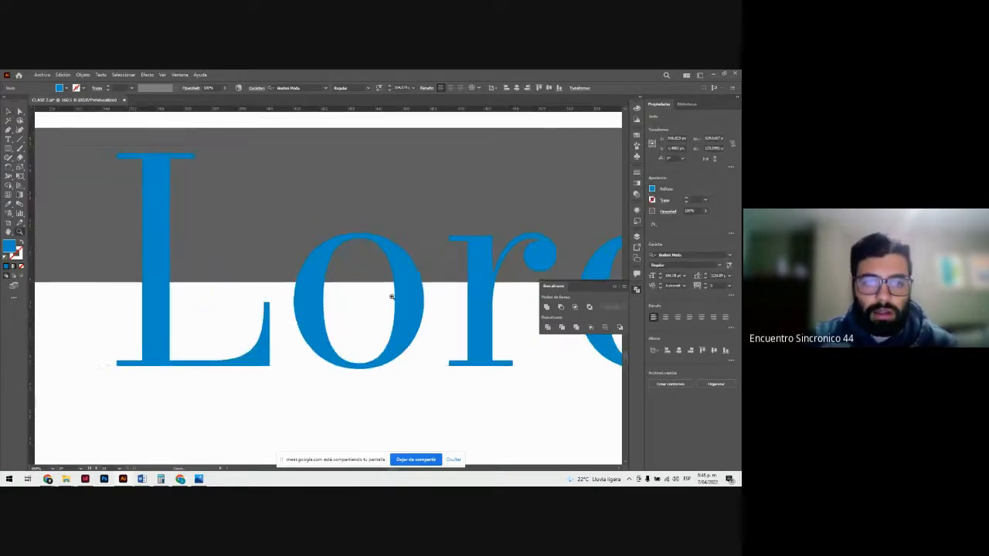
# Step: Try the opacity setting on the Lorem ipsum text, and set it to 100%
pyautogui.press('v')
pyautogui.click(243, 378)
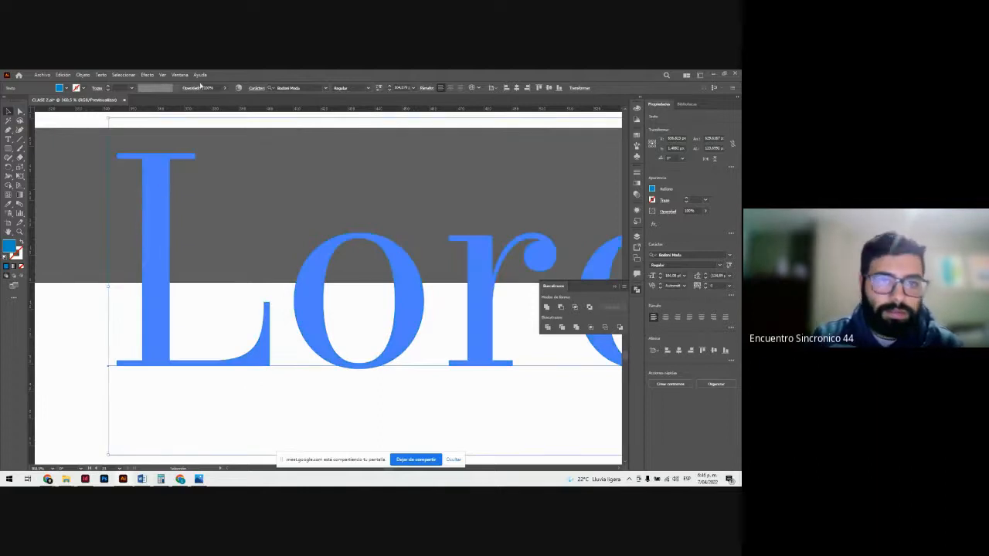
pyautogui.click(225, 88)
pyautogui.moveTo(224, 98); pyautogui.dragTo(227, 100)
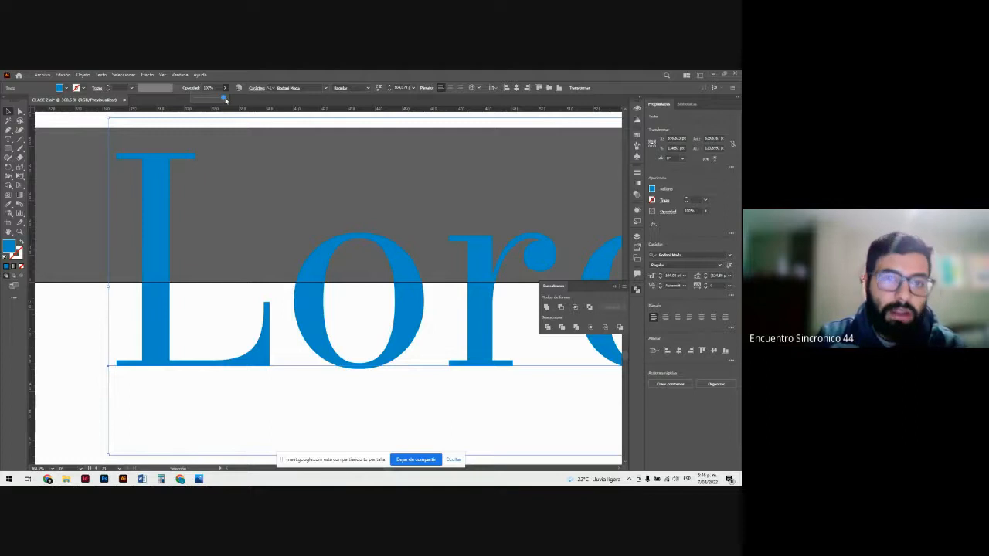
pyautogui.moveTo(226, 100)
pyautogui.mouseDown()
pyautogui.moveTo(199, 99)
pyautogui.moveTo(225, 100)
pyautogui.mouseUp()
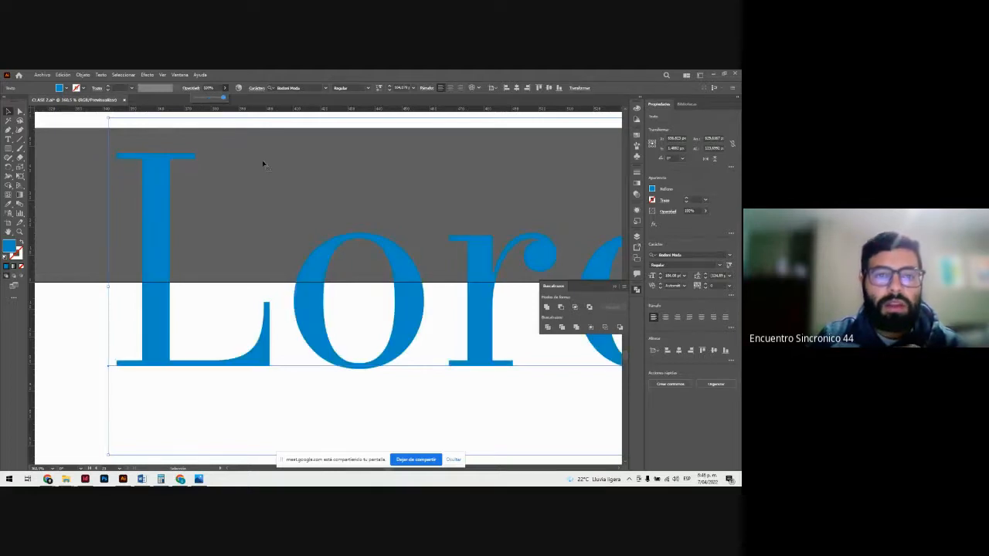
# Step: Try recoloring the Lorem ipsum text to a pale yellow-green with Recolor Artwork, and undo the color change
pyautogui.click(239, 87)
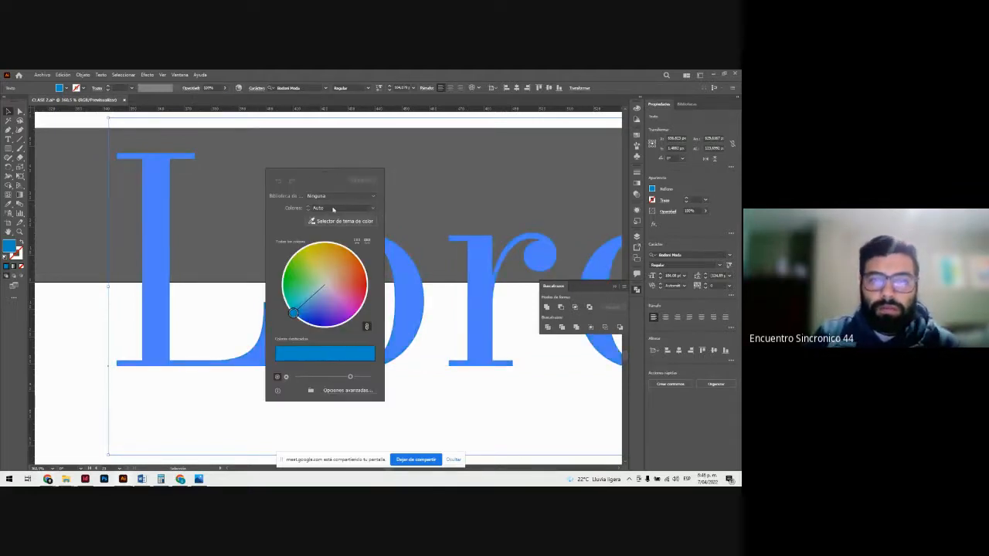
pyautogui.moveTo(325, 176); pyautogui.dragTo(537, 119)
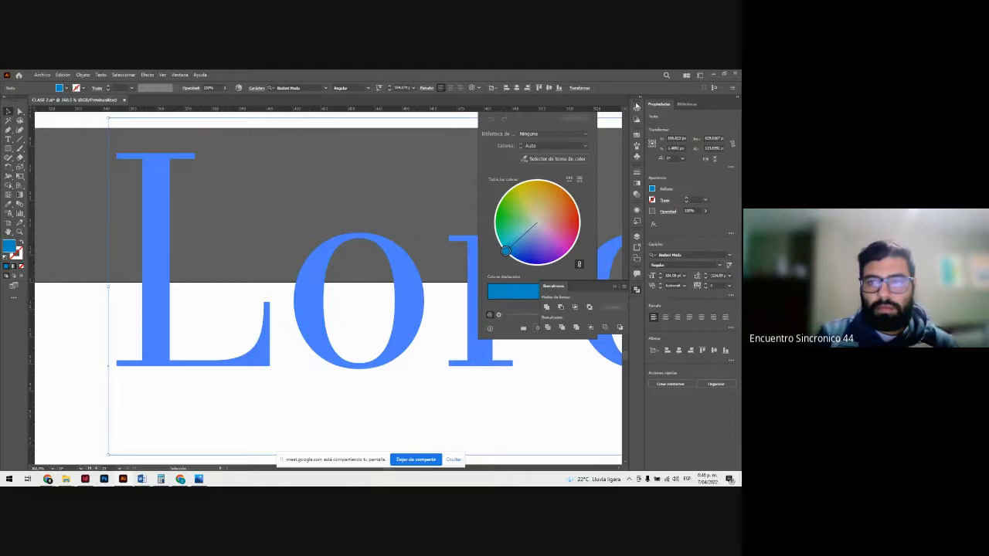
pyautogui.moveTo(505, 251); pyautogui.dragTo(532, 212)
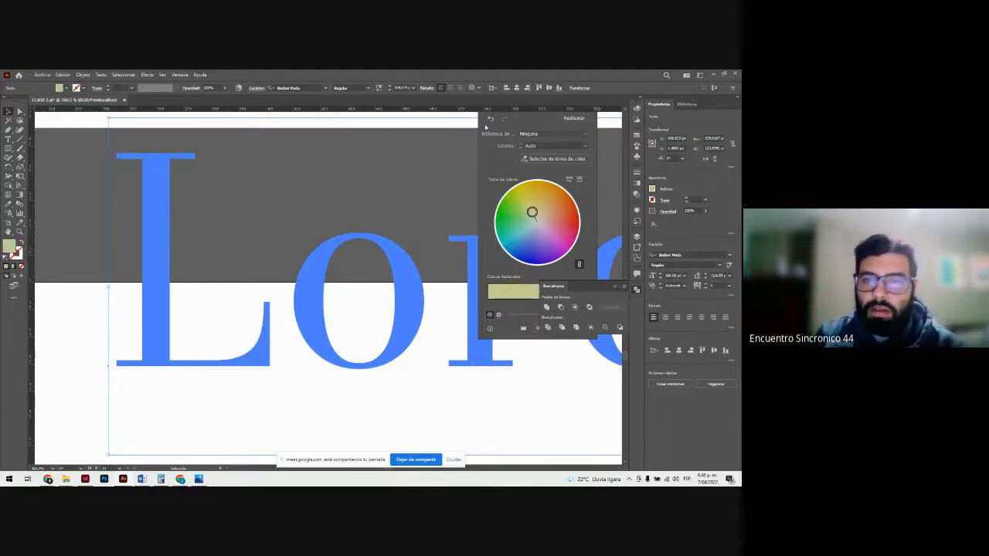
pyautogui.click(492, 119)
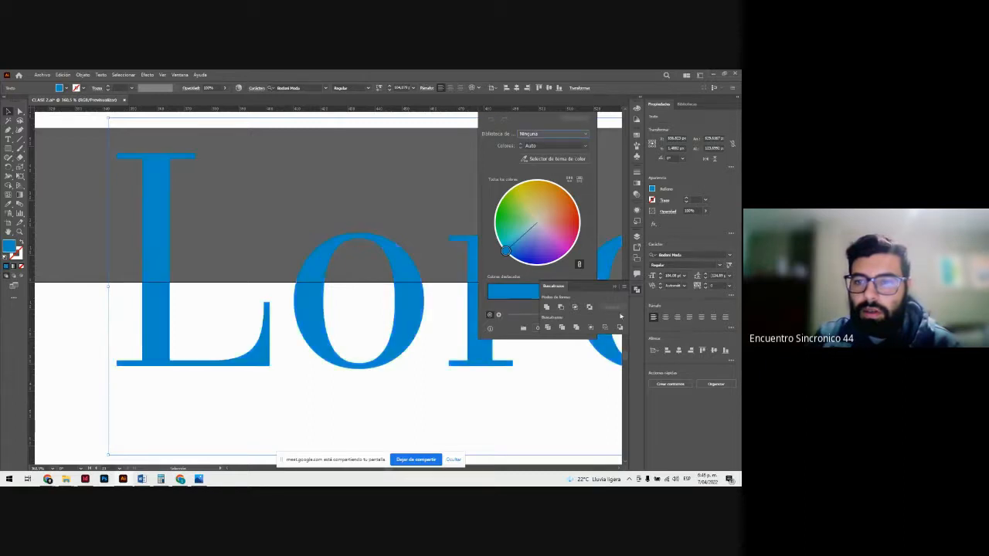
# Step: Collapse the Pathfinder panel, view the advanced Recolor Artwork options, and cancel them
pyautogui.click(615, 287)
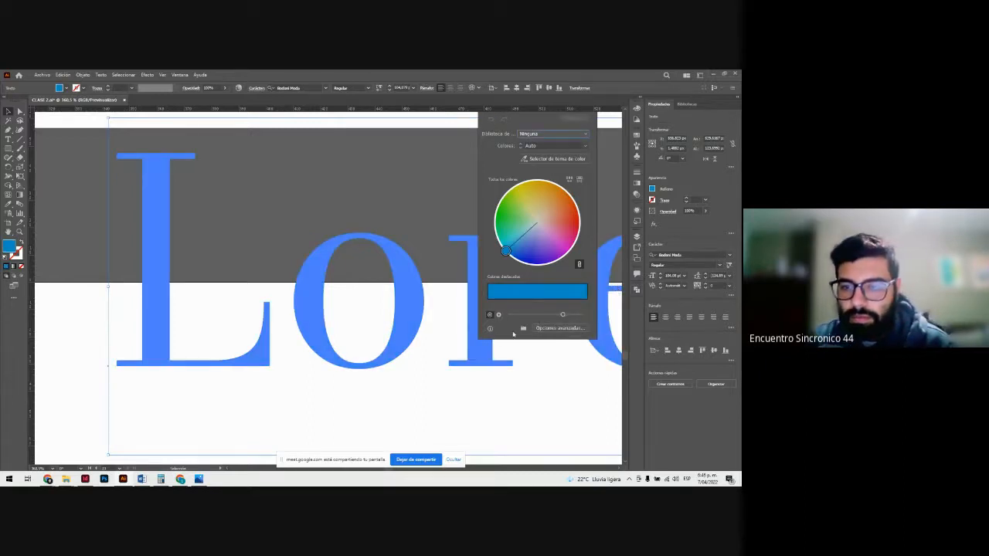
pyautogui.click(542, 329)
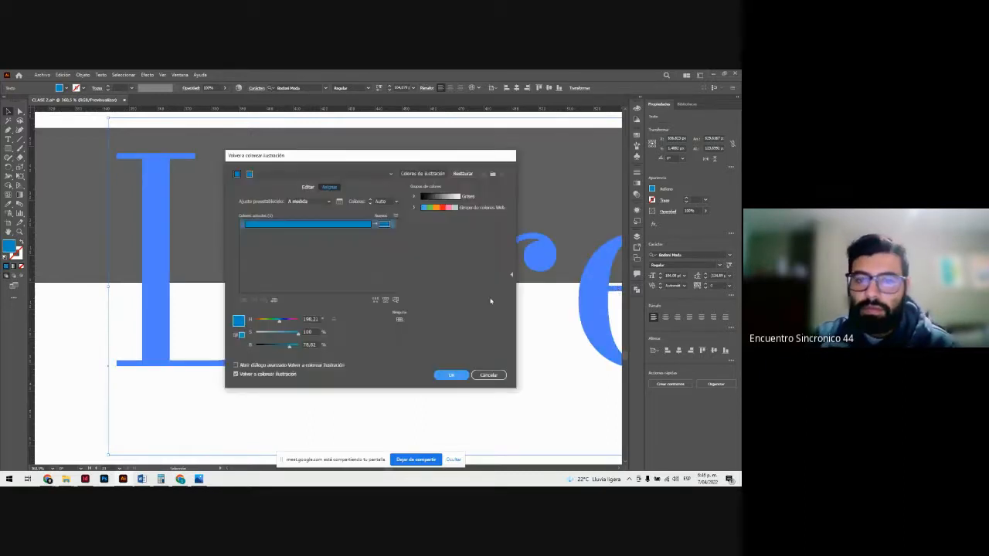
pyautogui.click(489, 375)
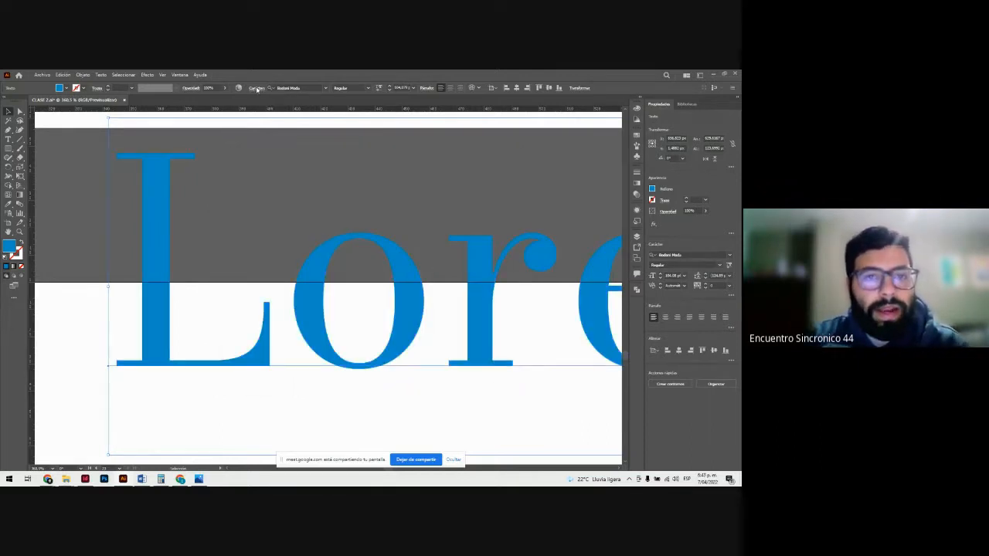
# Step: Look through the character settings and preview other font families, such as Myriad Pro, on the Lorem ipsum text
pyautogui.click(303, 88)
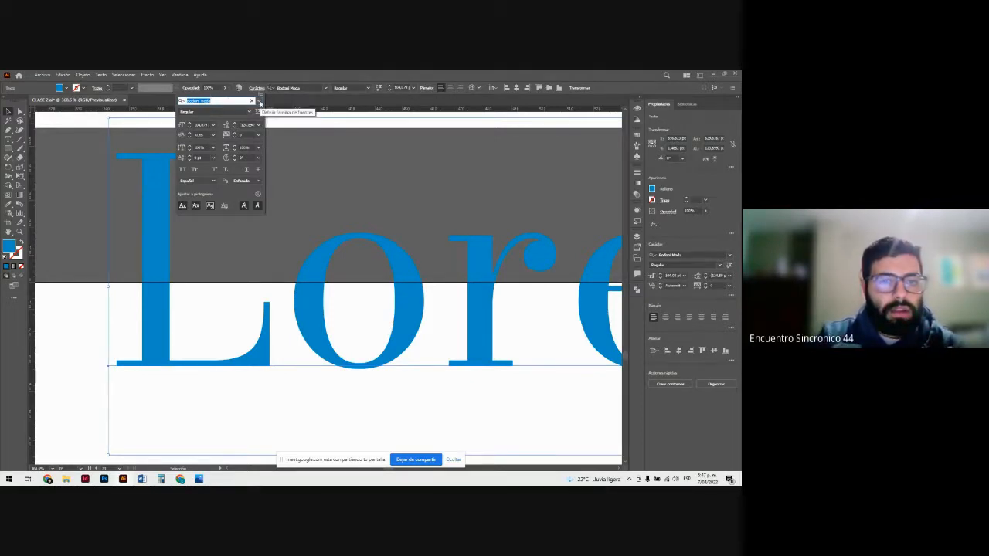
pyautogui.click(260, 104)
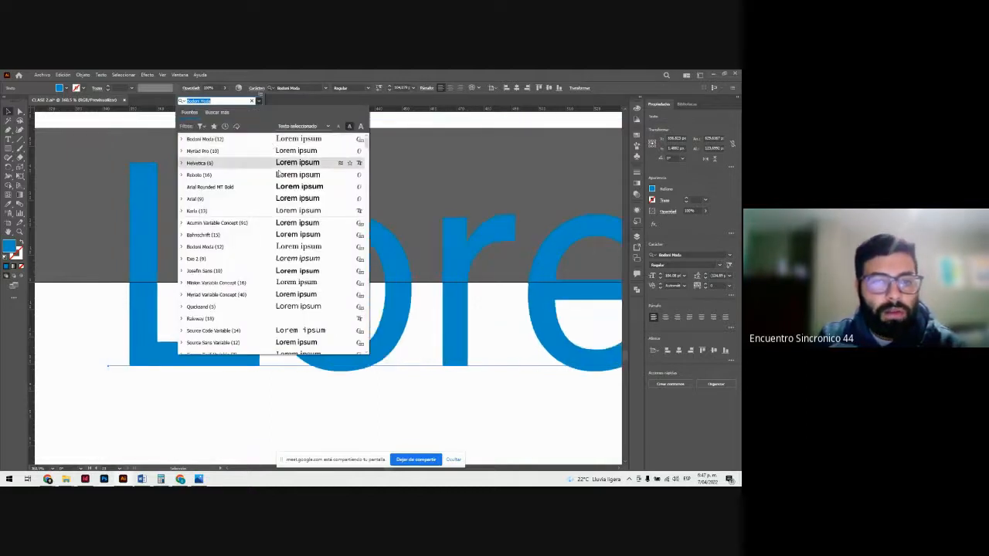
pyautogui.click(260, 102)
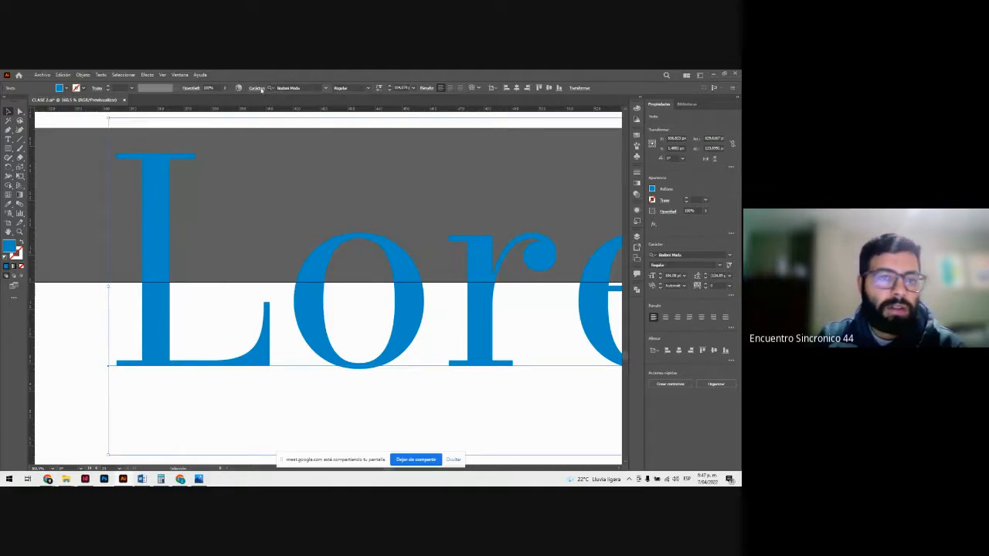
# Step: Look through the available Bodoni Moda font styles for the Lorem ipsum text without choosing one
pyautogui.click(258, 89)
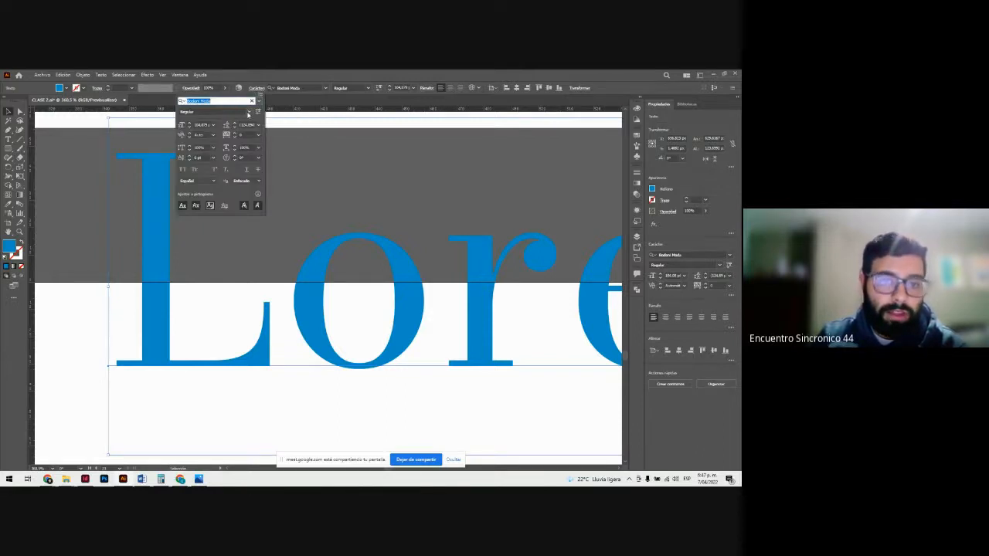
pyautogui.click(248, 113)
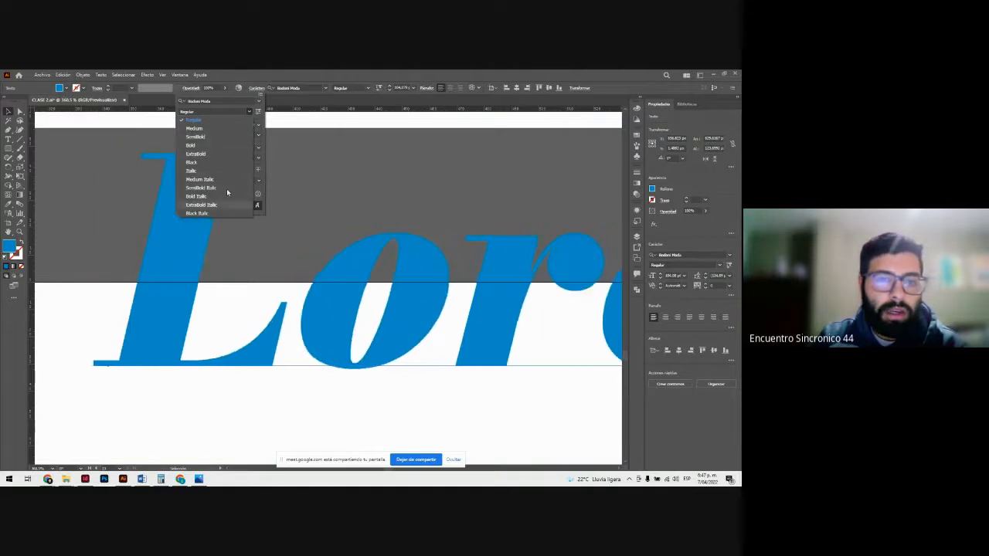
pyautogui.click(250, 112)
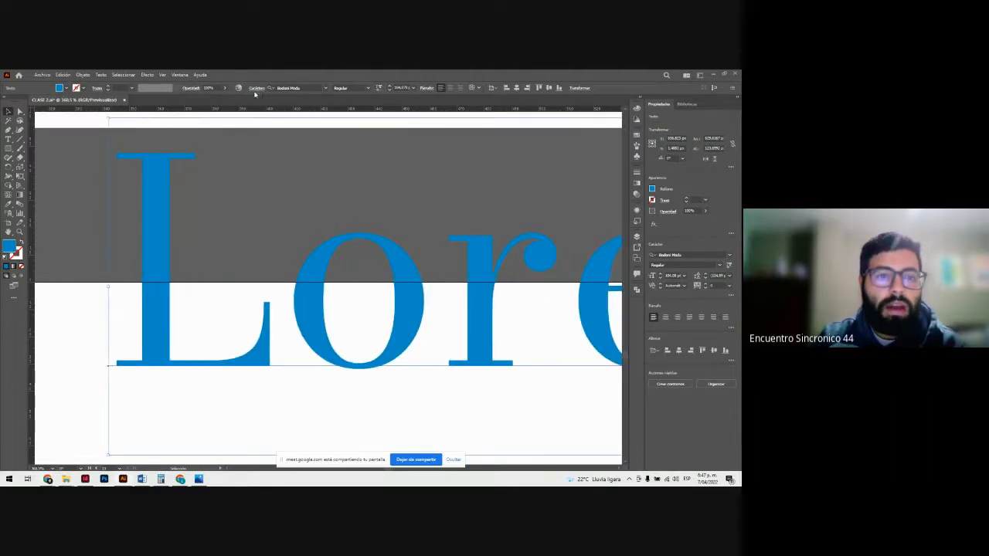
# Step: Try enlarging and reducing the Lorem ipsum text by stepping its font size up and down
pyautogui.click(255, 88)
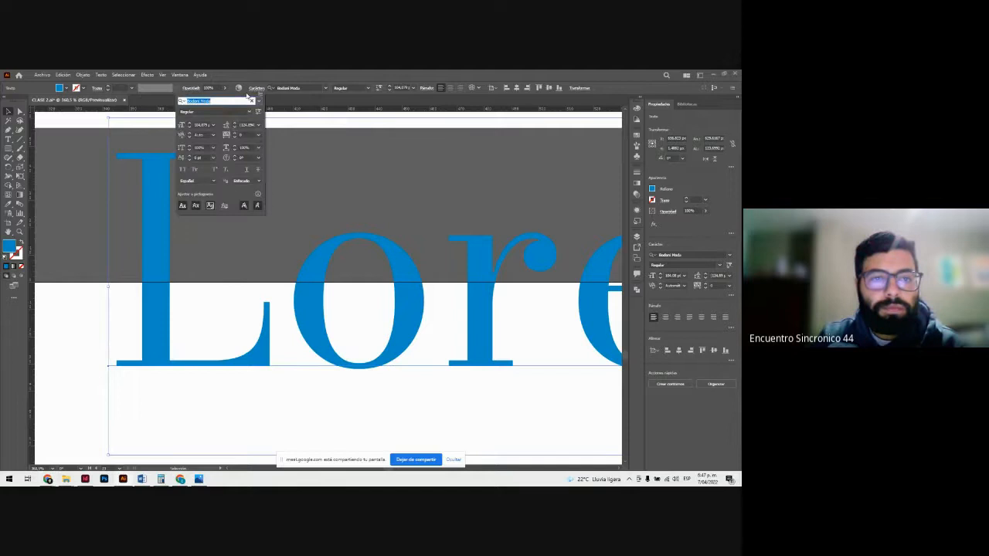
pyautogui.click(189, 123)
pyautogui.click(190, 123)
pyautogui.click(190, 124)
pyautogui.click(190, 124)
pyautogui.click(189, 123)
pyautogui.click(189, 124)
pyautogui.click(189, 124)
pyautogui.click(190, 124)
pyautogui.click(190, 123)
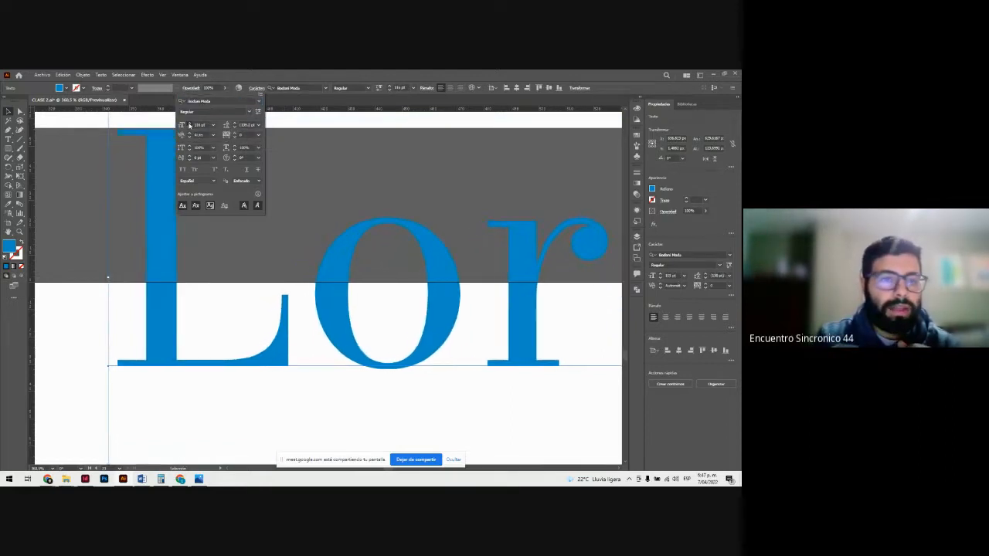
pyautogui.click(189, 124)
pyautogui.click(189, 124)
pyautogui.click(189, 124)
pyautogui.click(190, 124)
pyautogui.click(190, 128)
pyautogui.click(189, 128)
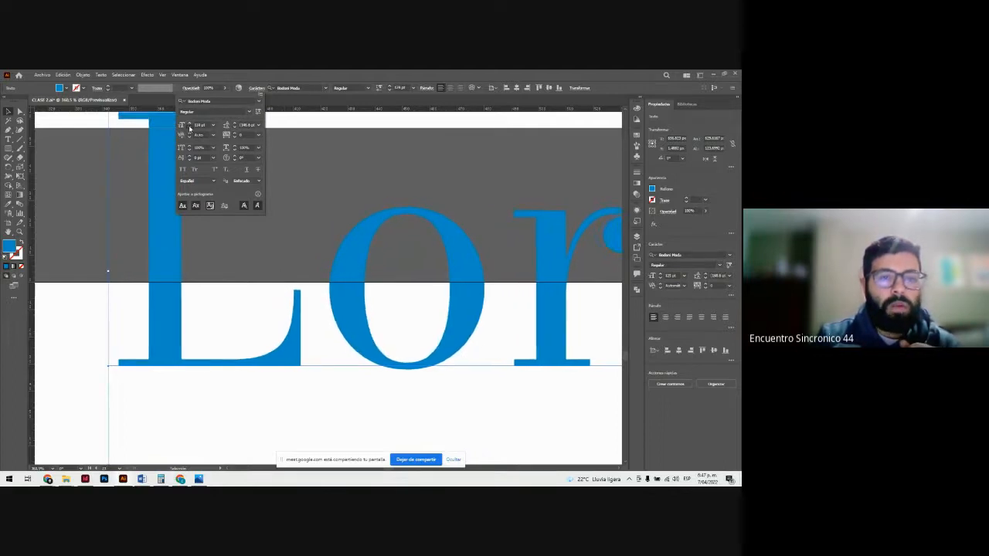
pyautogui.click(190, 128)
pyautogui.click(189, 129)
pyautogui.click(189, 128)
pyautogui.click(189, 129)
pyautogui.click(189, 129)
pyautogui.click(189, 128)
pyautogui.click(190, 129)
pyautogui.click(189, 128)
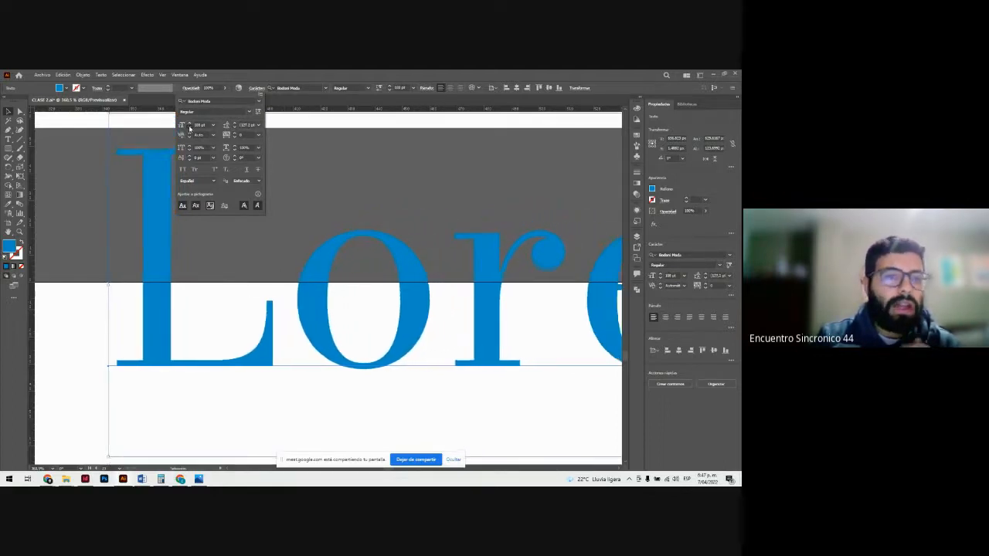
pyautogui.click(189, 129)
pyautogui.click(189, 128)
pyautogui.click(189, 128)
pyautogui.click(189, 128)
pyautogui.click(190, 128)
pyautogui.click(189, 129)
pyautogui.click(189, 129)
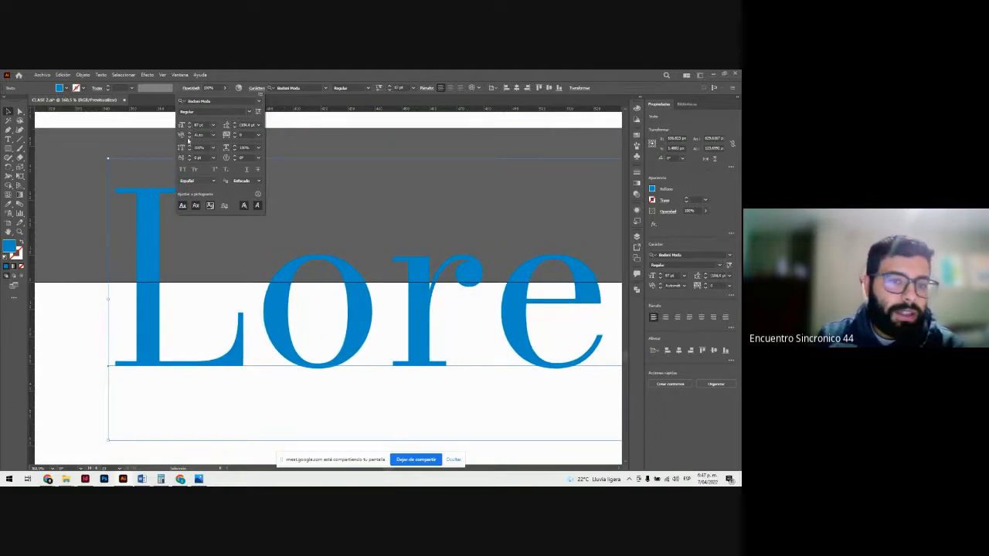
# Step: Set the Lorem ipsum font size to 150 pt and move the text slightly down and to the left
pyautogui.click(200, 125)
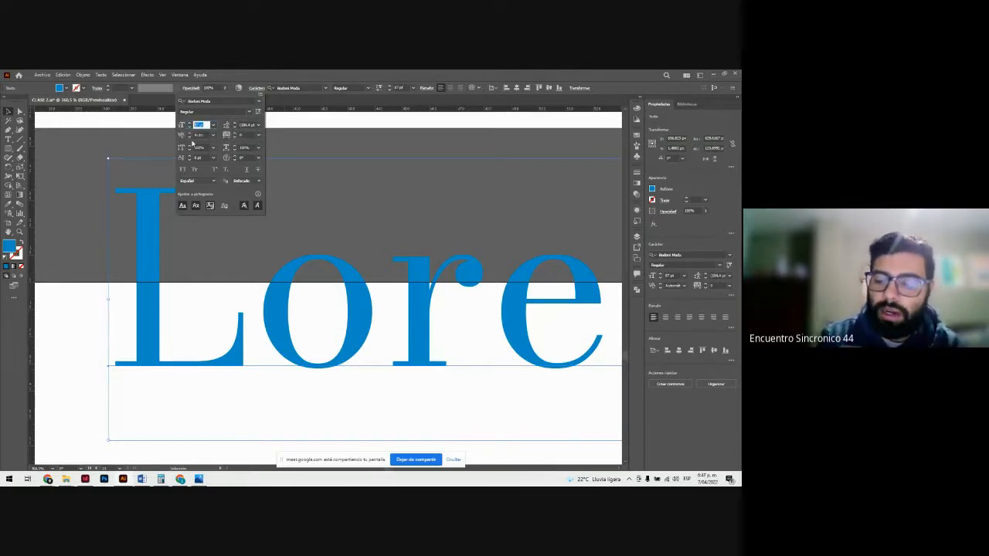
pyautogui.write('150')
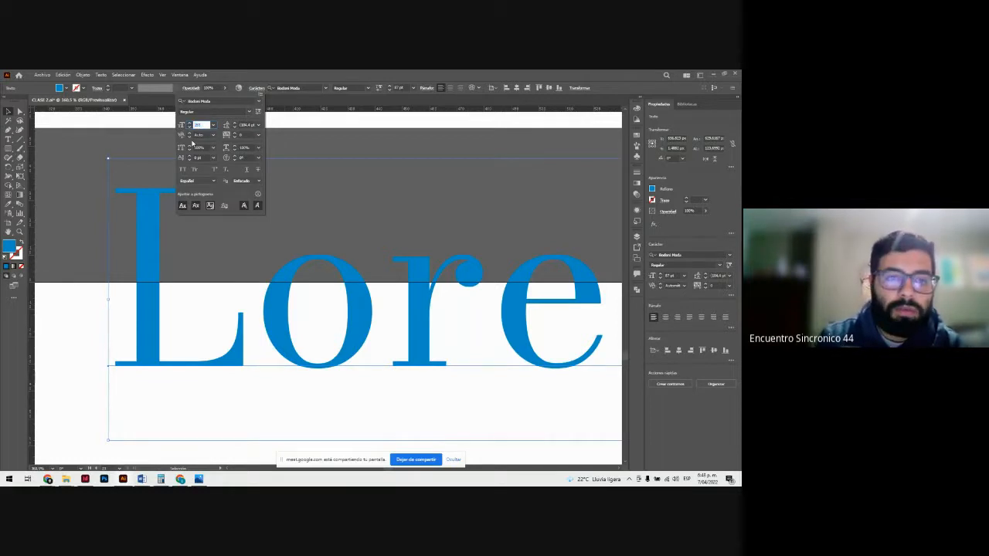
pyautogui.press('Return')
pyautogui.moveTo(192, 142); pyautogui.dragTo(167, 215)
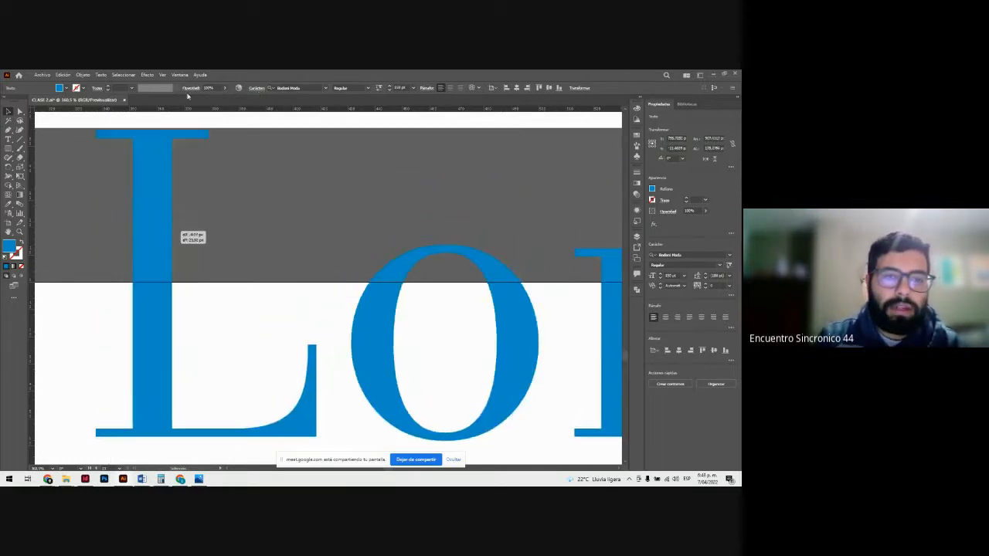
pyautogui.click(188, 90)
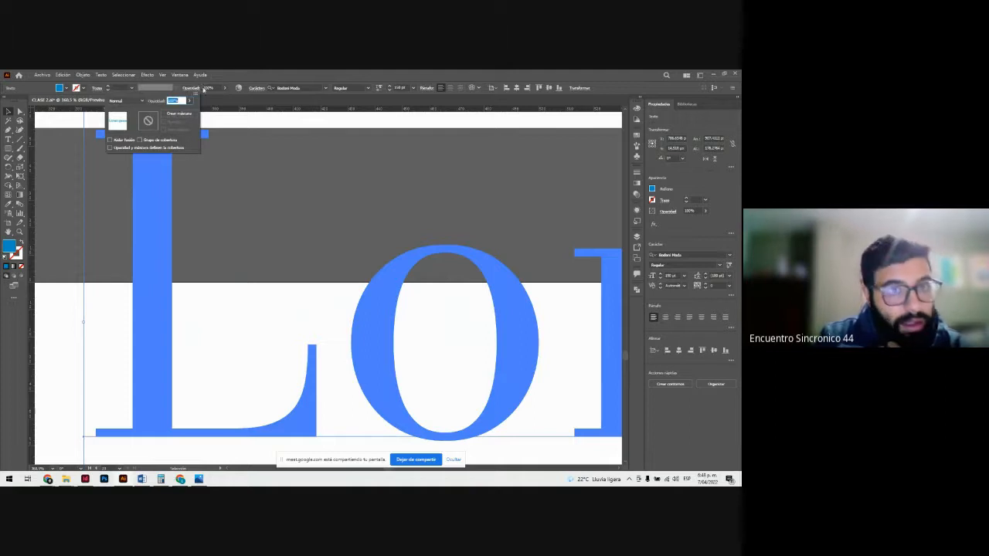
# Step: Set the Lorem ipsum font size to the preset value of 60 pt
pyautogui.click(255, 88)
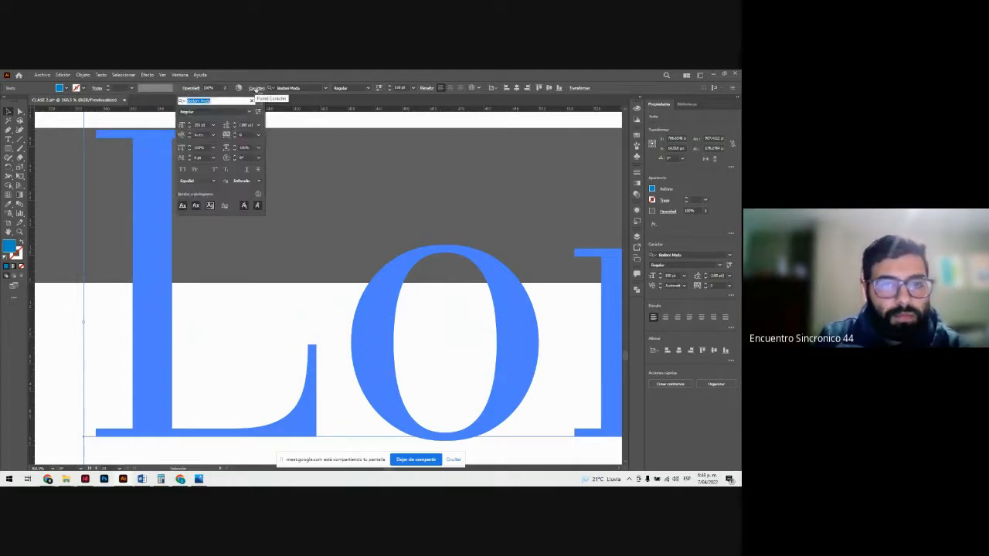
pyautogui.click(214, 125)
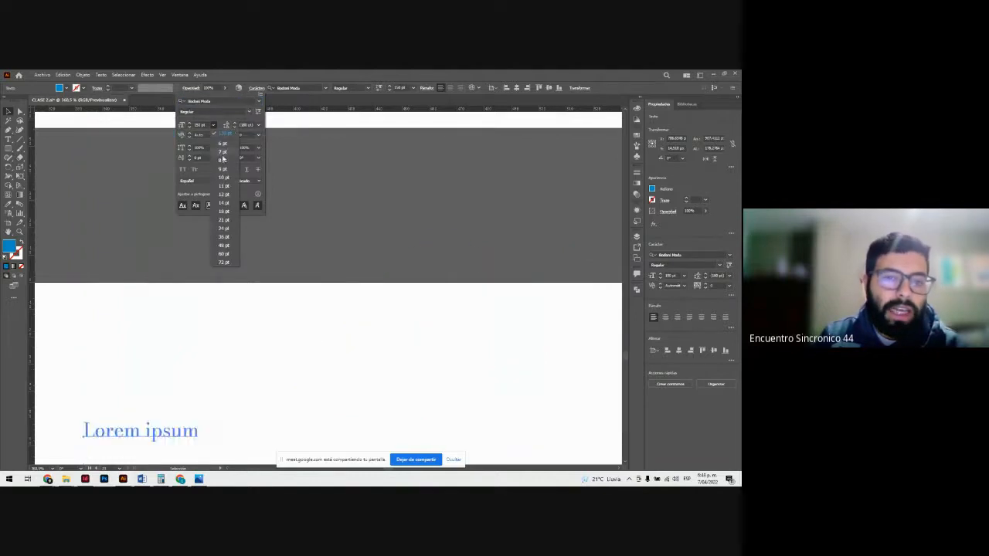
pyautogui.click(226, 254)
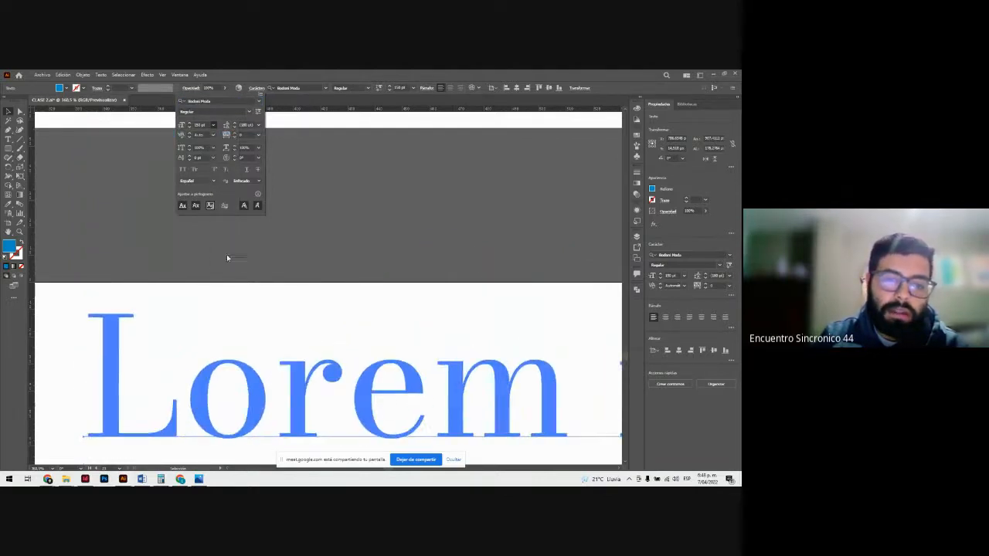
pyautogui.click(356, 222)
pyautogui.scroll(-2, 323, 283)
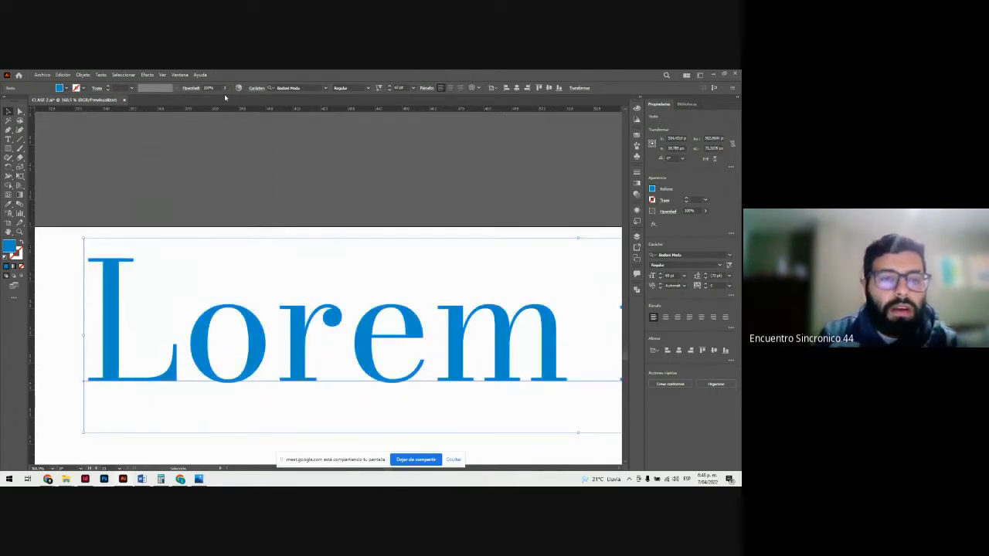
# Step: Try replacing the whole Lorem ipsum text with the clipboard contents, and undo the paste
pyautogui.click(256, 87)
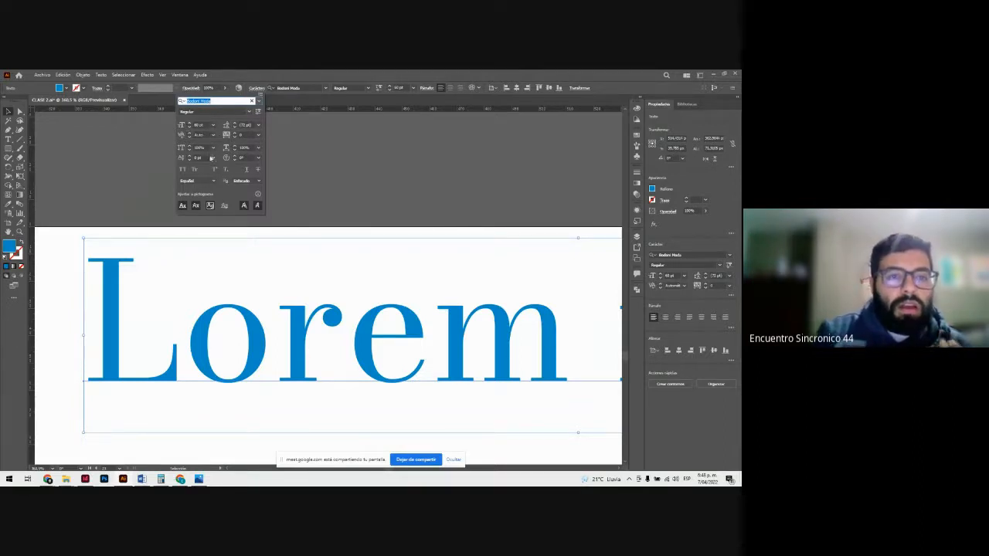
pyautogui.click(225, 272)
pyautogui.scroll(-2, 230, 272)
pyautogui.hotkey('ctrl', '-')
pyautogui.hotkey('ctrl', '-')
pyautogui.hotkey('ctrl', '-')
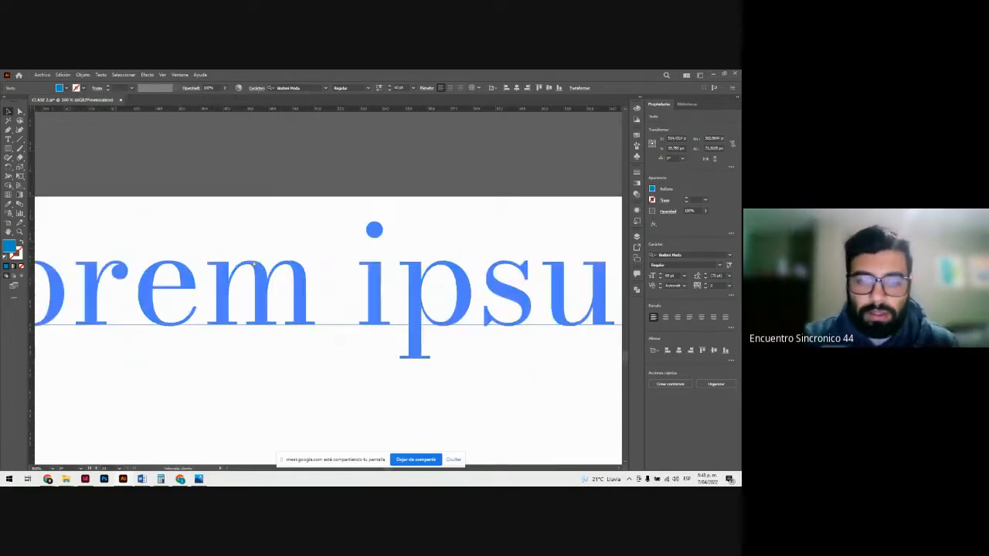
pyautogui.hotkey('ctrl', '-')
pyautogui.doubleClick(353, 291)
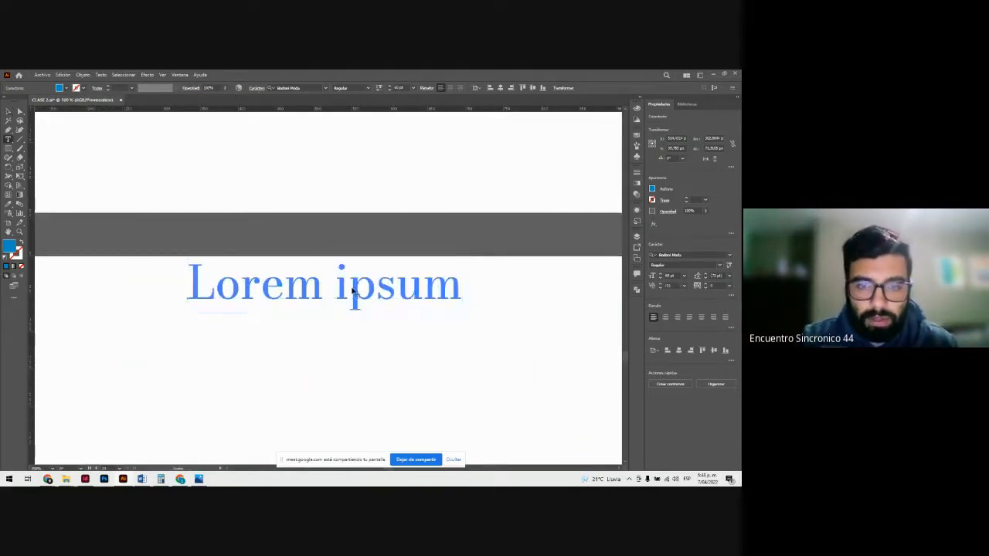
pyautogui.hotkey('ctrl', 'a')
pyautogui.hotkey('ctrl', 'v')
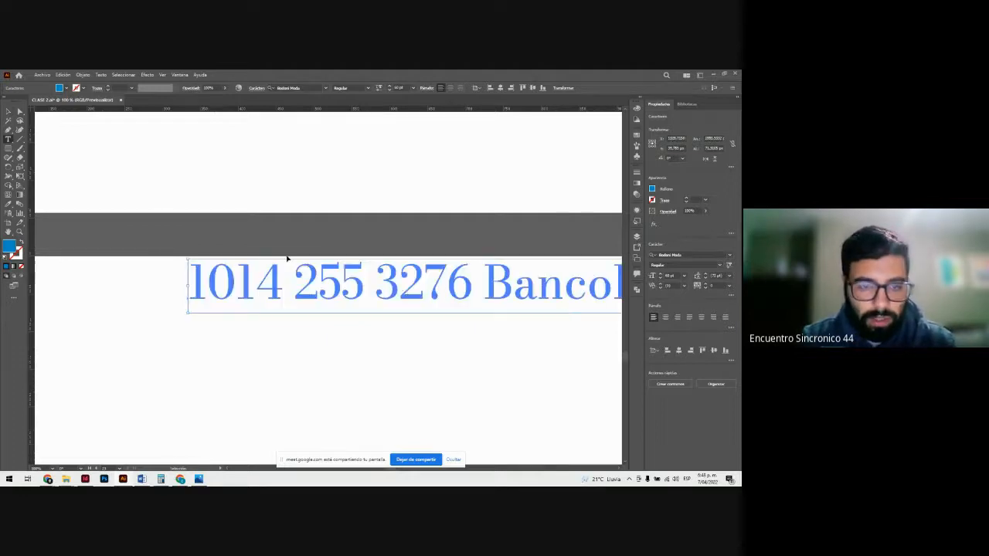
pyautogui.hotkey('ctrl', 'z')
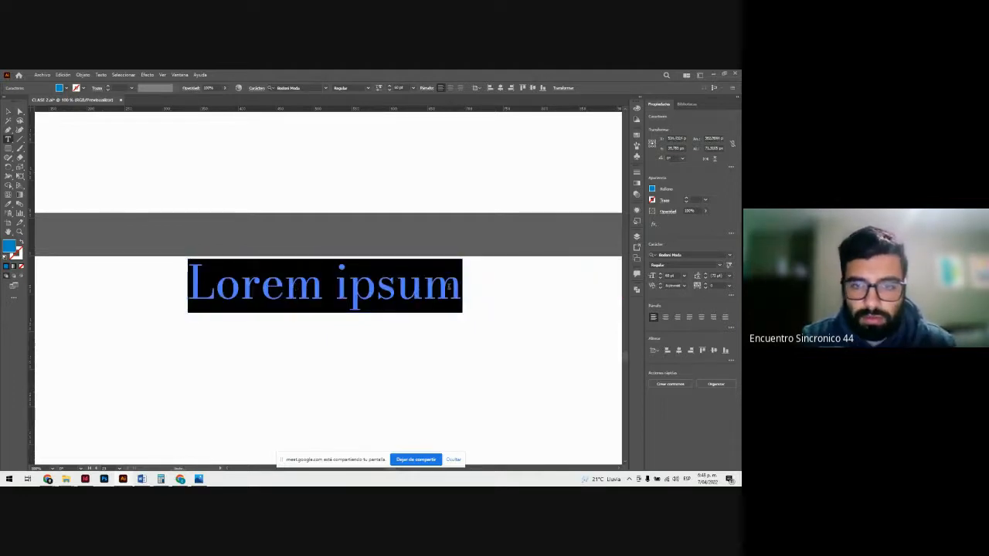
# Step: Copy the Lorem ipsum text and paste it on two new lines below, making a three-line block
pyautogui.click(456, 283)
pyautogui.moveTo(455, 283); pyautogui.dragTo(255, 267)
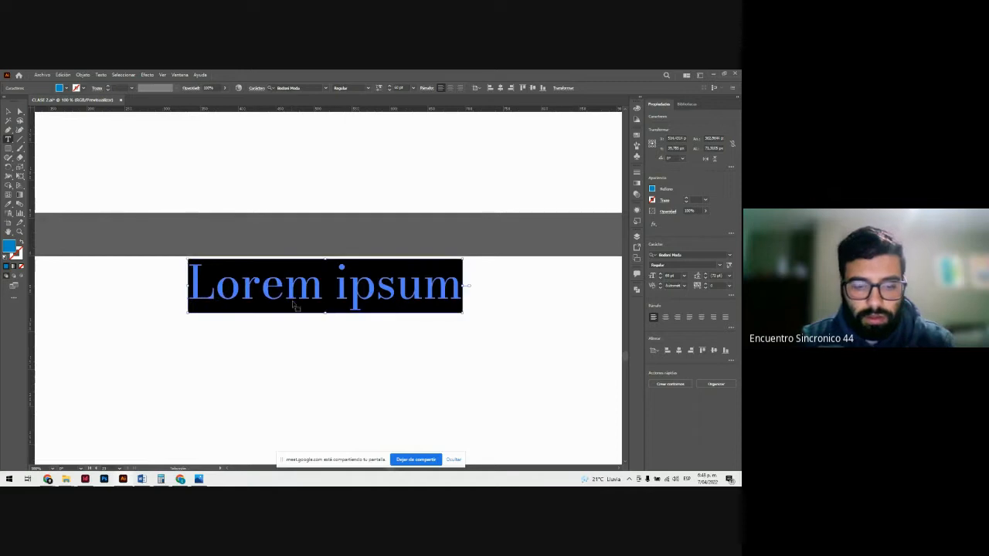
pyautogui.click(458, 281)
pyautogui.press('Return')
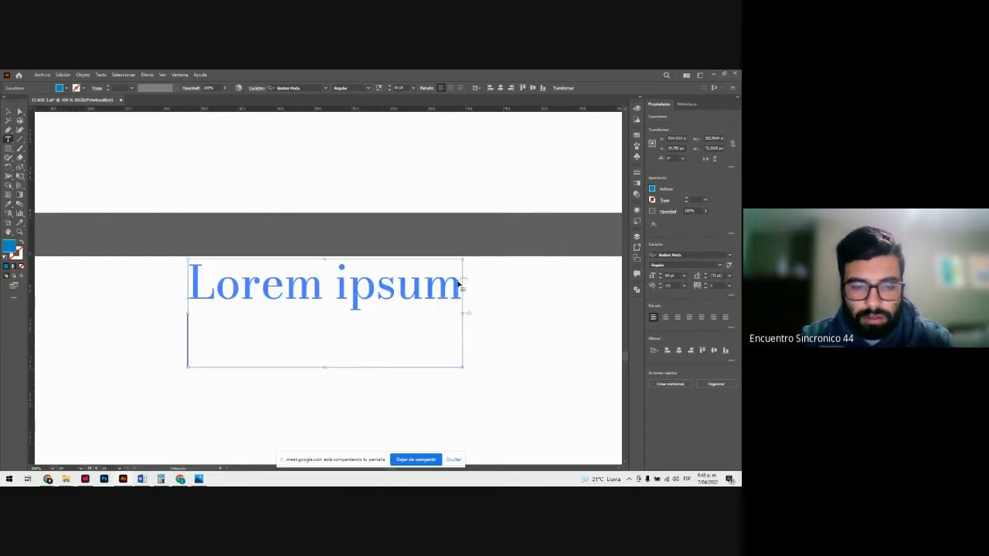
pyautogui.write('Lorem ipsum')
pyautogui.press('Return')
pyautogui.write('Lorem ipsum')
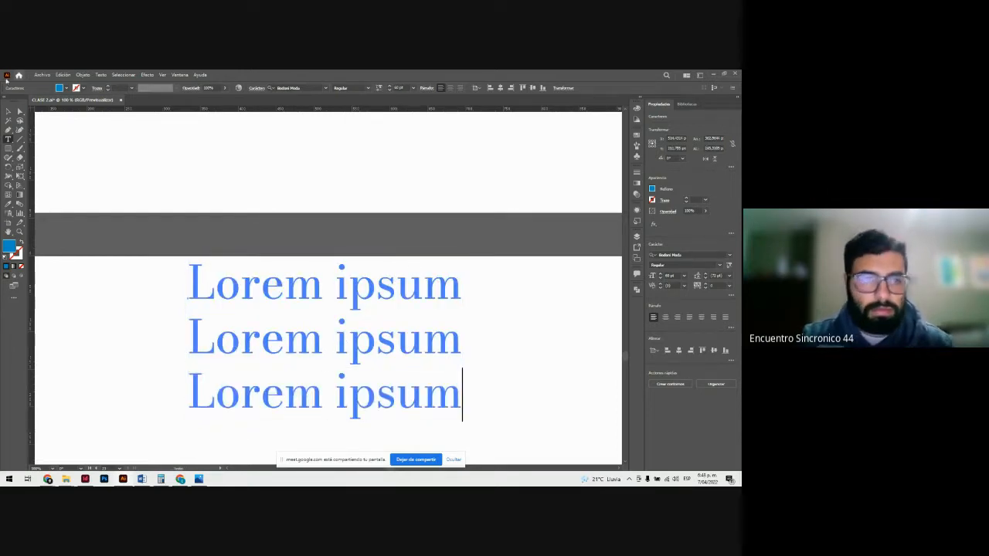
pyautogui.click(8, 111)
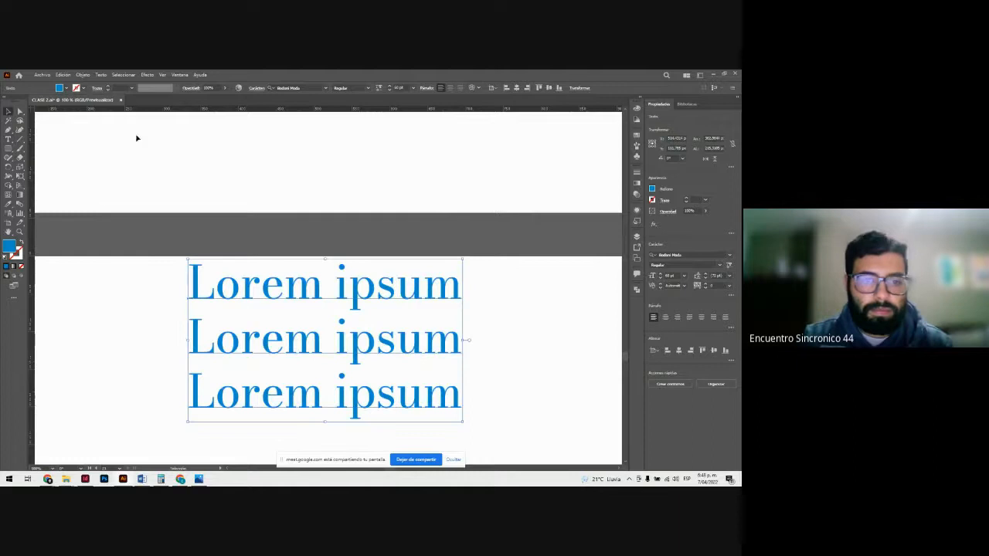
# Step: Try increasing the leading of the three-line Lorem ipsum block, and undo the spacing change
pyautogui.click(258, 89)
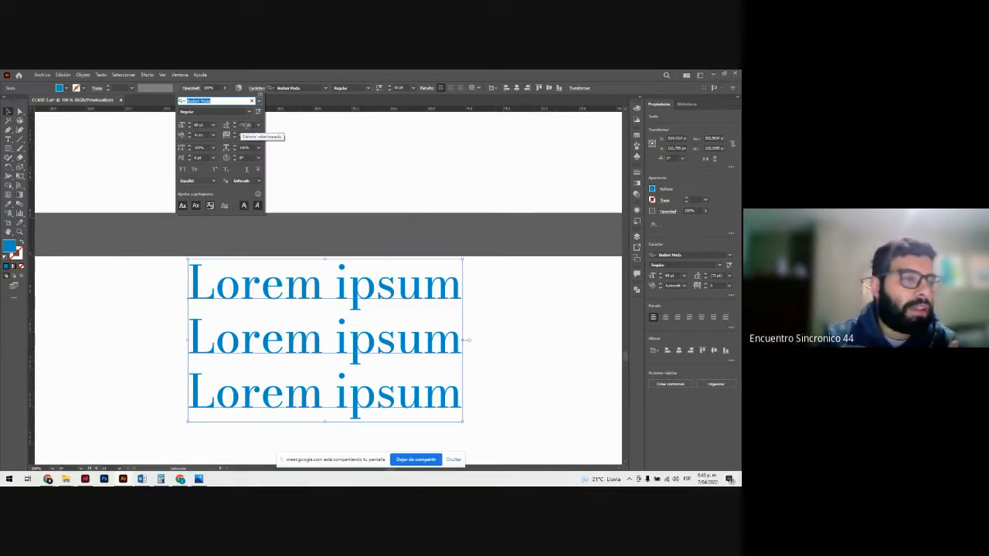
pyautogui.click(236, 124)
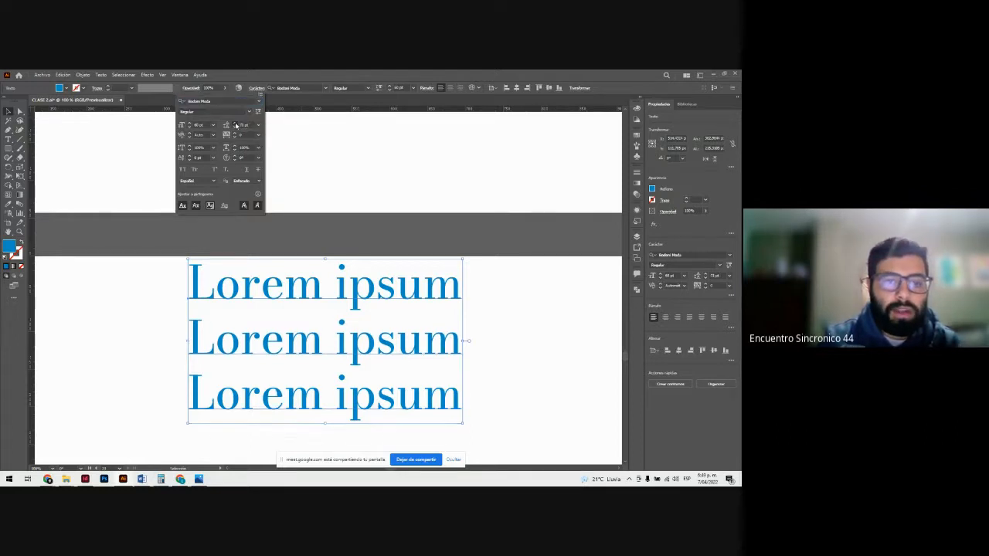
pyautogui.click(235, 124)
pyautogui.click(236, 124)
pyautogui.click(236, 123)
pyautogui.click(236, 123)
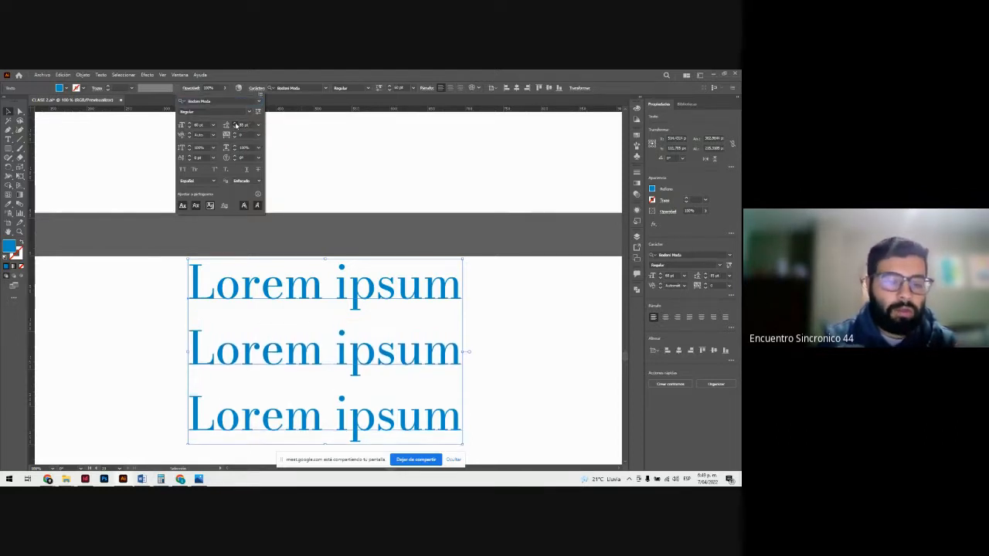
pyautogui.click(235, 124)
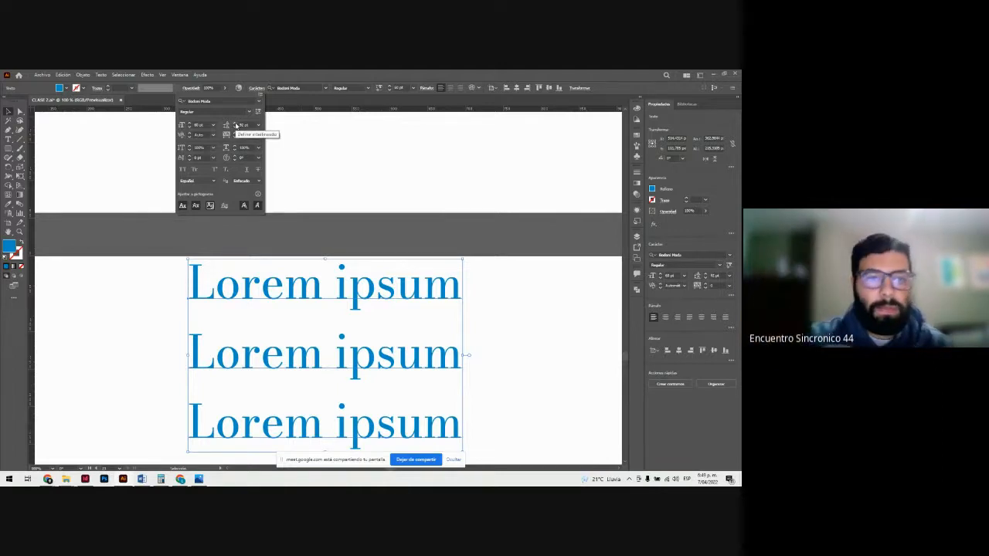
pyautogui.click(295, 239)
pyautogui.hotkey('ctrl', 'z')
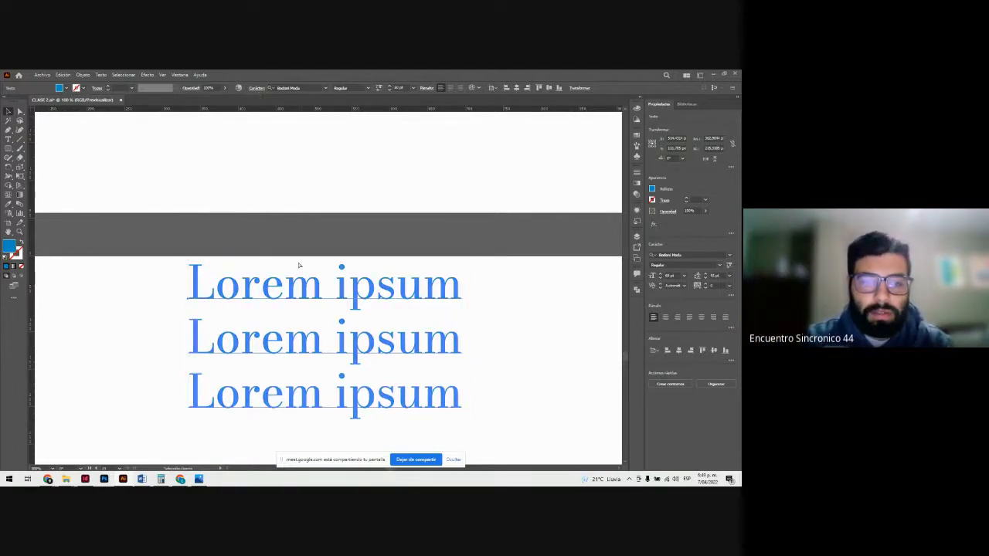
# Step: Try to increase the kerning of the whole three-line Lorem ipsum block
pyautogui.click(258, 88)
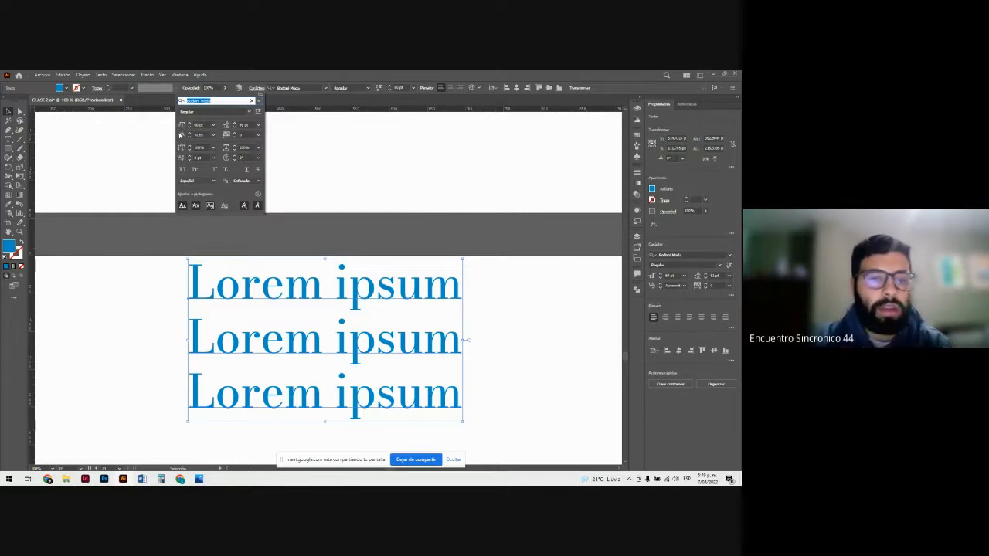
pyautogui.click(190, 133)
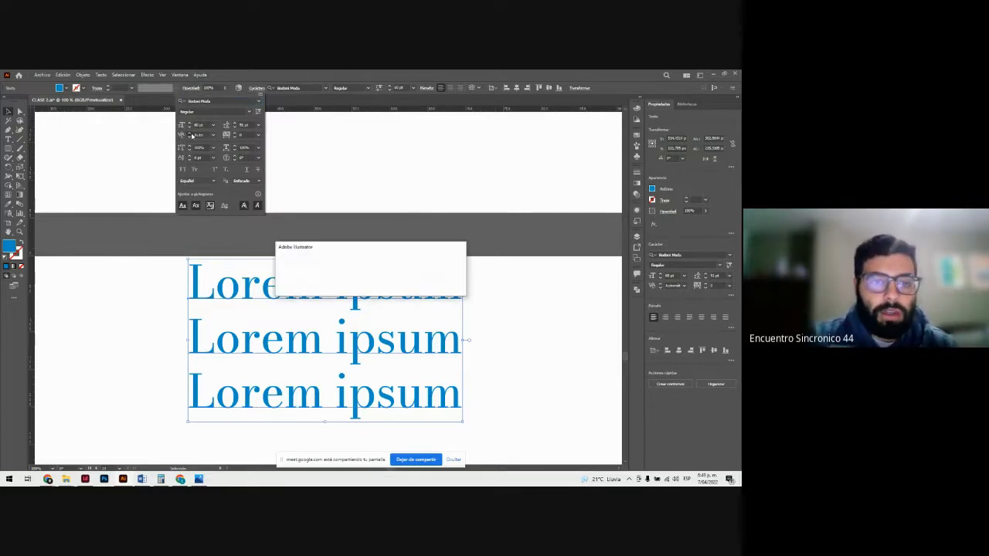
pyautogui.click(445, 288)
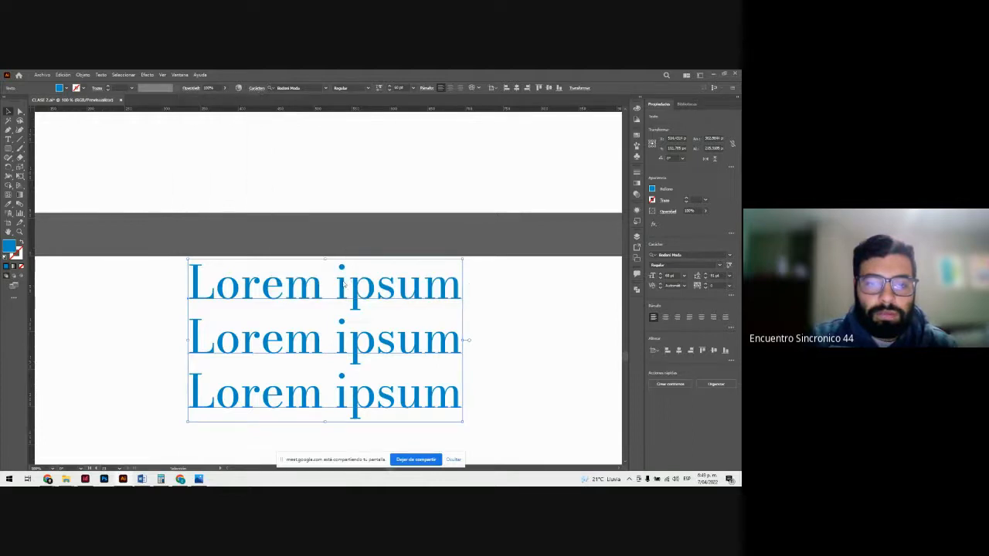
# Step: Try to increase the kerning of only the first Lorem ipsum line
pyautogui.tripleClick(345, 286)
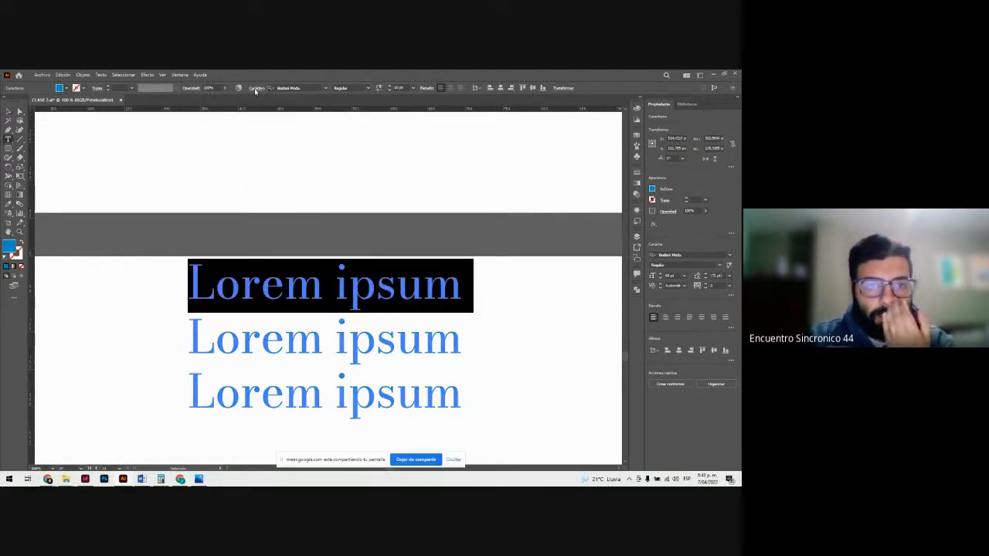
pyautogui.click(256, 88)
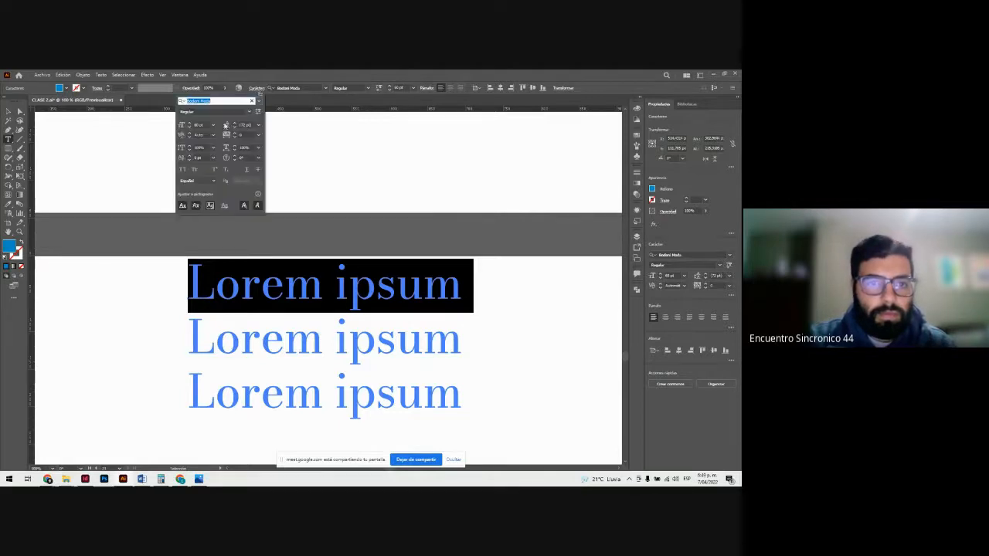
pyautogui.click(190, 136)
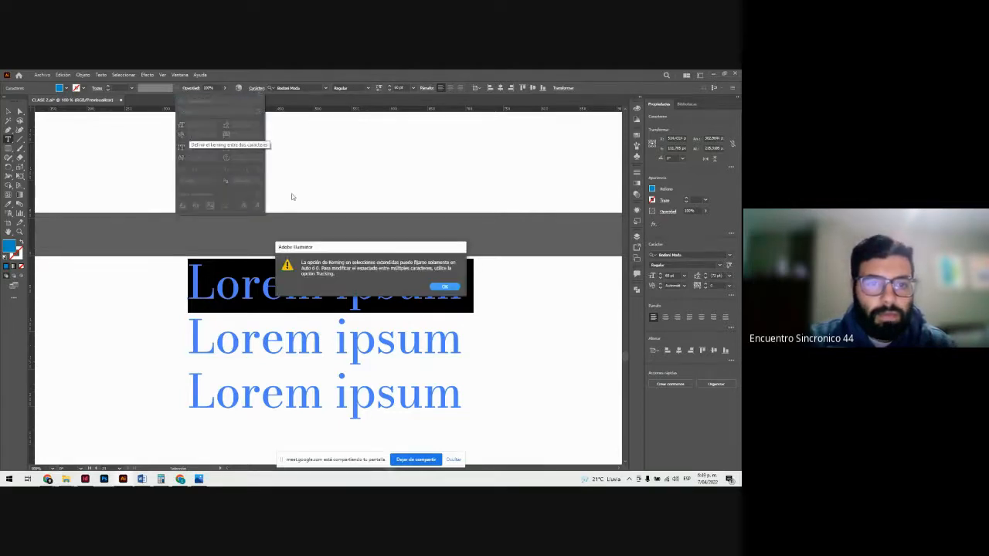
pyautogui.click(444, 288)
# Step: Try Óptico kerning on the first Lorem ipsum line, and switch it to Métricas - Sólo latinas
pyautogui.click(214, 135)
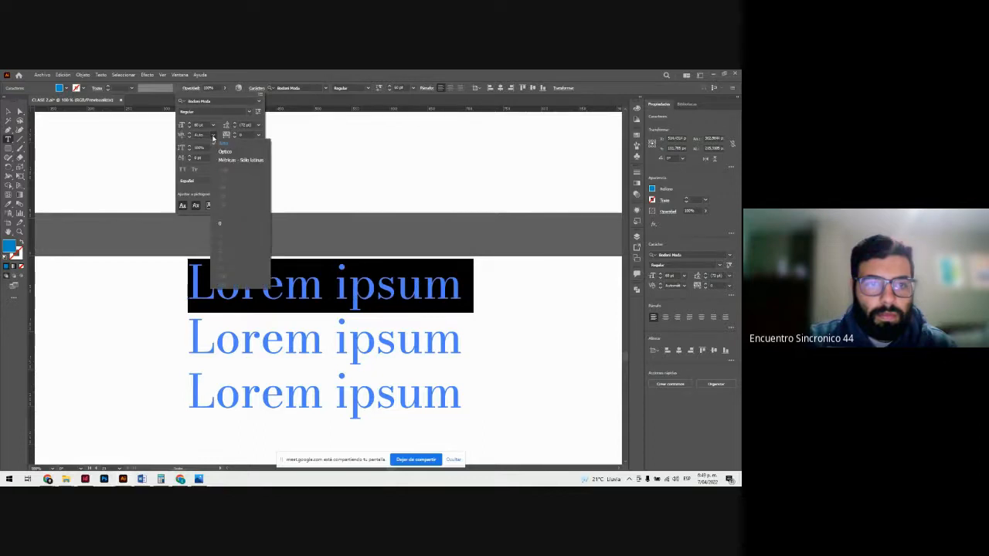
pyautogui.click(225, 153)
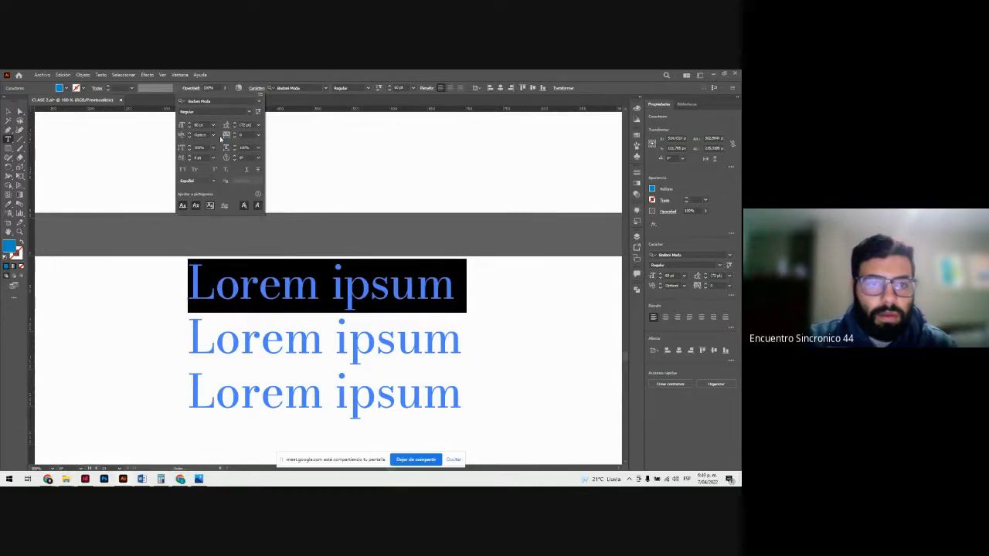
pyautogui.click(214, 135)
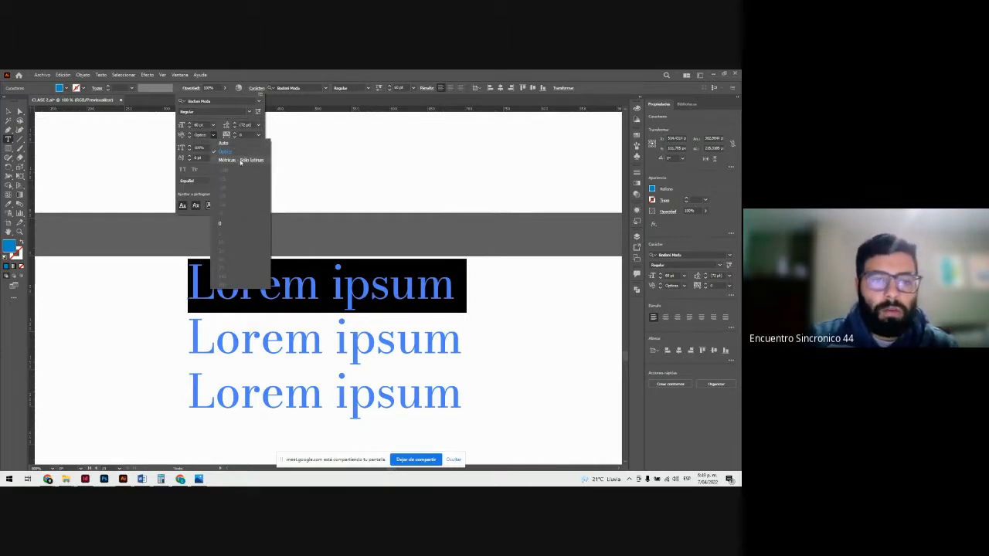
pyautogui.click(241, 160)
pyautogui.click(256, 283)
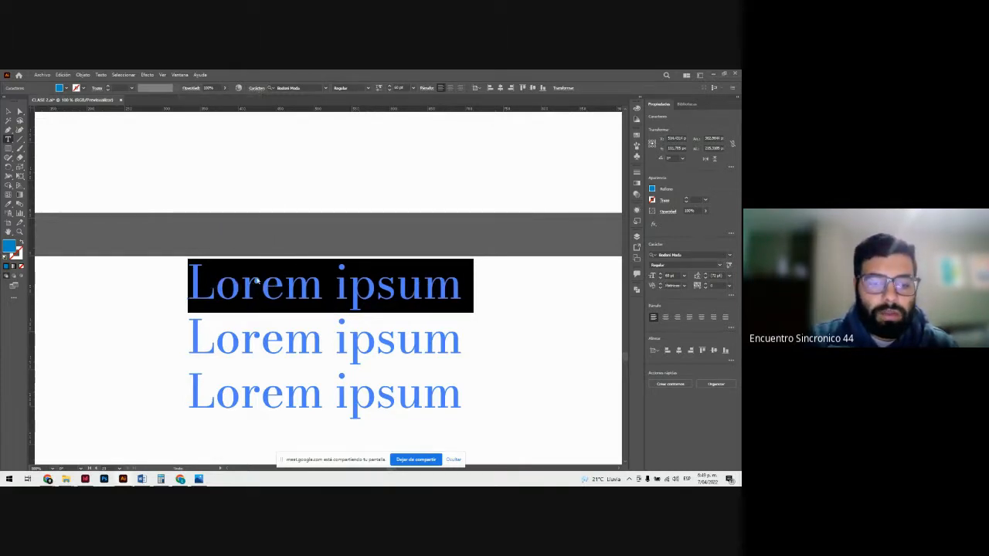
# Step: Try widening the letter spacing of the first Lorem ipsum line, and bring it back to 0
pyautogui.hotkey('alt', 'Right')
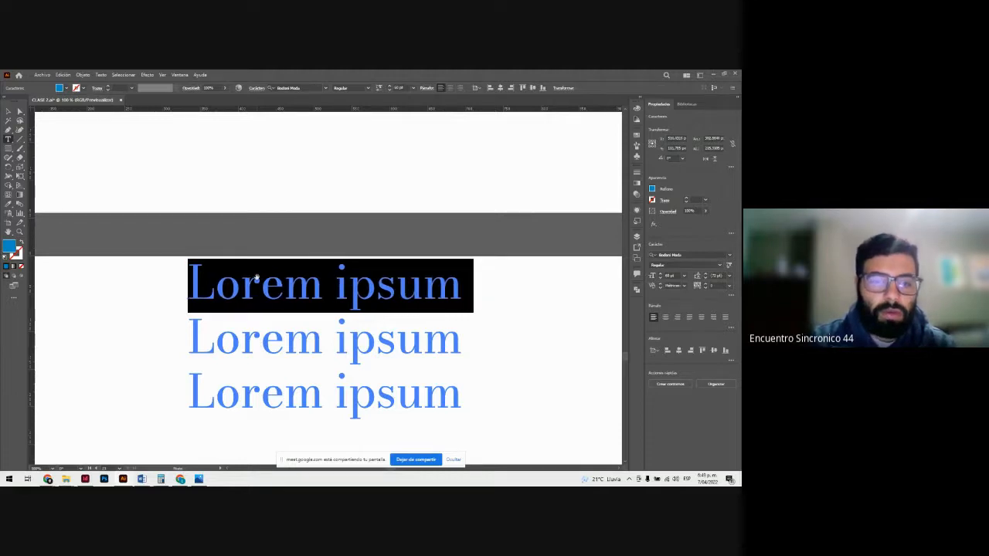
pyautogui.hotkey('alt', 'Right')
pyautogui.hotkey('alt', 'Right')
pyautogui.hotkey('alt', 'Right')
pyautogui.hotkey('alt', 'Right')
pyautogui.hotkey('alt', 'Right')
pyautogui.hotkey('alt', 'Right')
pyautogui.hotkey('alt', 'Right')
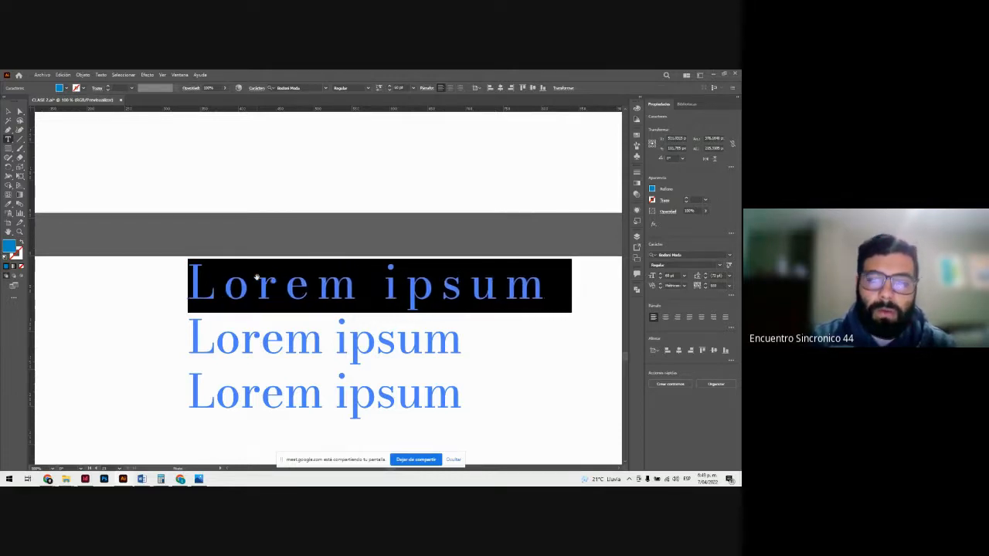
pyautogui.hotkey('alt', 'Left')
pyautogui.hotkey('alt', 'Left')
pyautogui.hotkey('alt', 'Left')
pyautogui.hotkey('alt', 'Left')
pyautogui.hotkey('alt', 'Left')
pyautogui.hotkey('alt', 'Left')
pyautogui.hotkey('alt', 'Left')
pyautogui.hotkey('alt', 'Left')
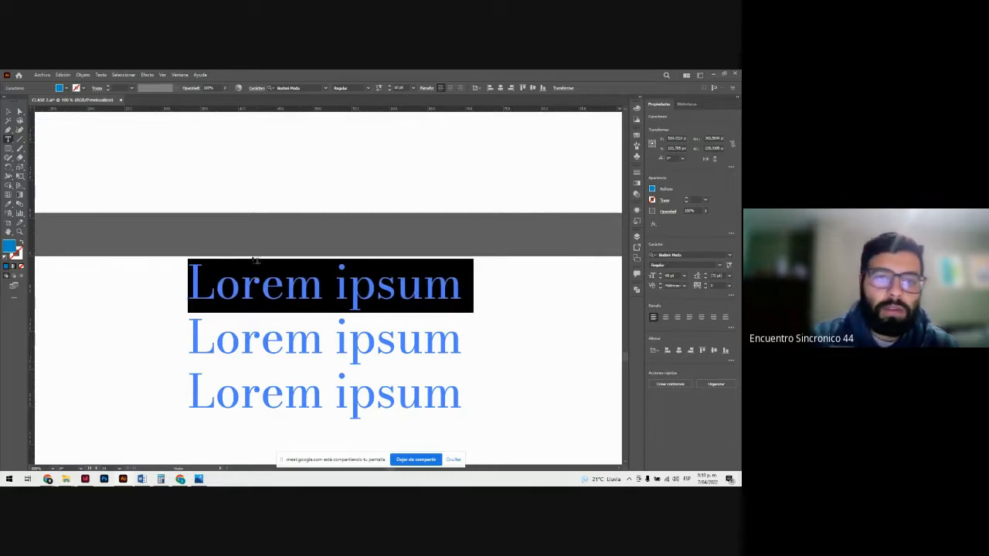
# Step: Increase the tracking of the first Lorem ipsum line gradually, and set it to 200
pyautogui.click(253, 88)
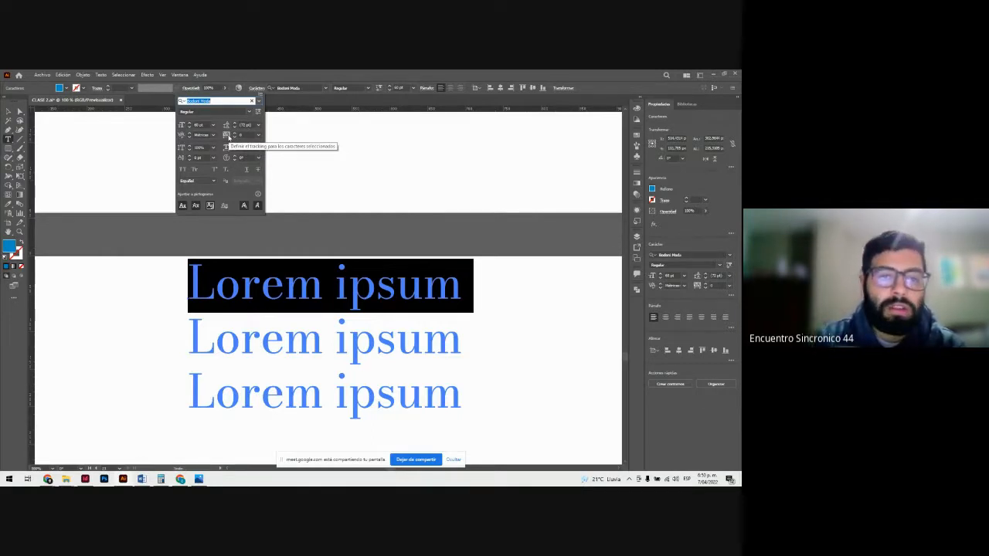
pyautogui.click(235, 134)
pyautogui.click(235, 134)
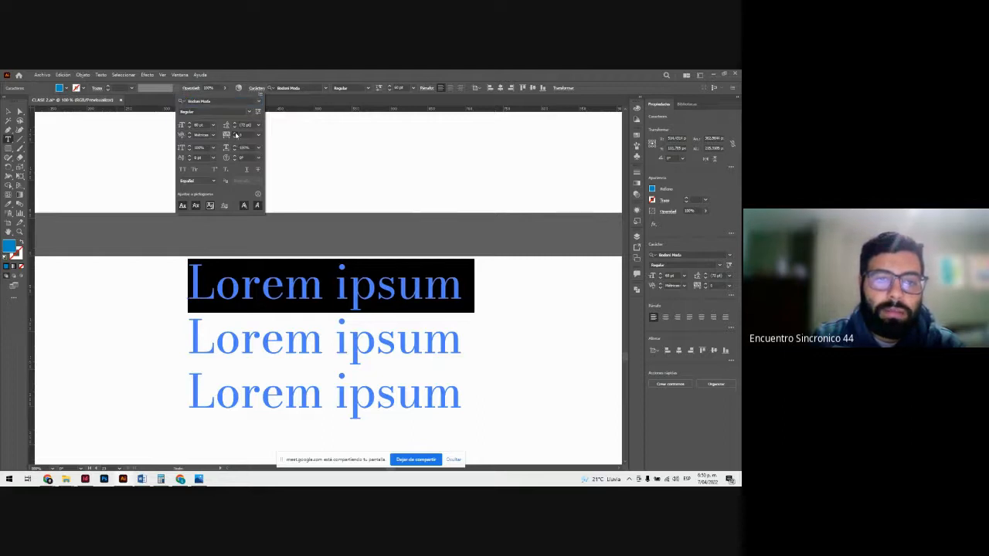
pyautogui.click(236, 134)
pyautogui.click(236, 133)
pyautogui.click(236, 134)
pyautogui.click(236, 133)
pyautogui.click(236, 133)
pyautogui.click(236, 134)
pyautogui.click(235, 134)
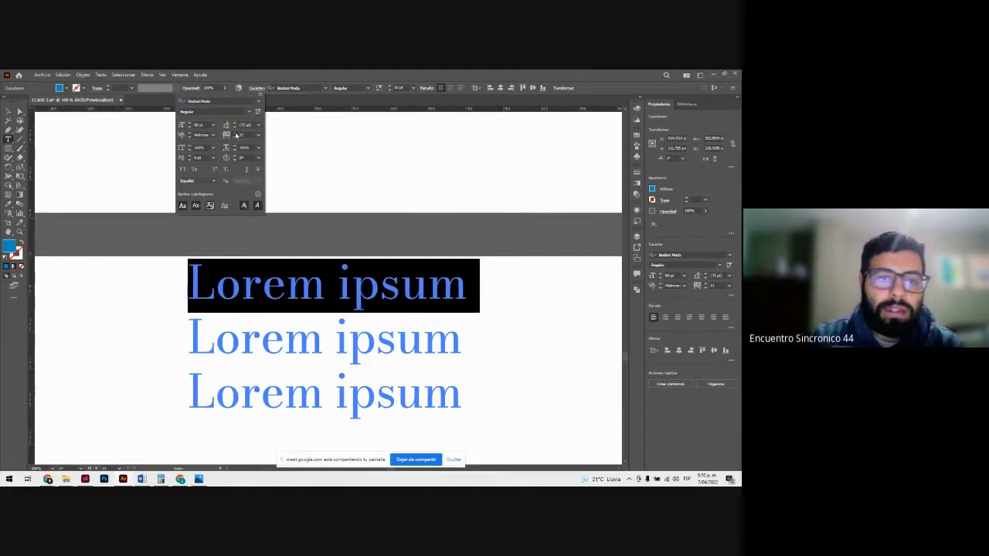
pyautogui.click(236, 134)
pyautogui.click(236, 134)
pyautogui.click(235, 133)
pyautogui.click(235, 133)
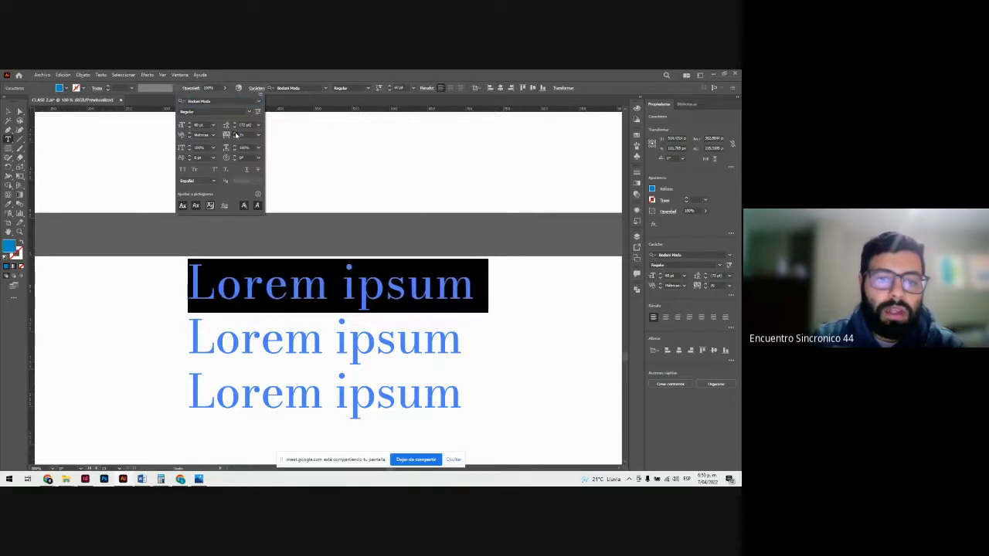
pyautogui.click(236, 133)
pyautogui.click(235, 133)
pyautogui.click(235, 134)
pyautogui.click(236, 134)
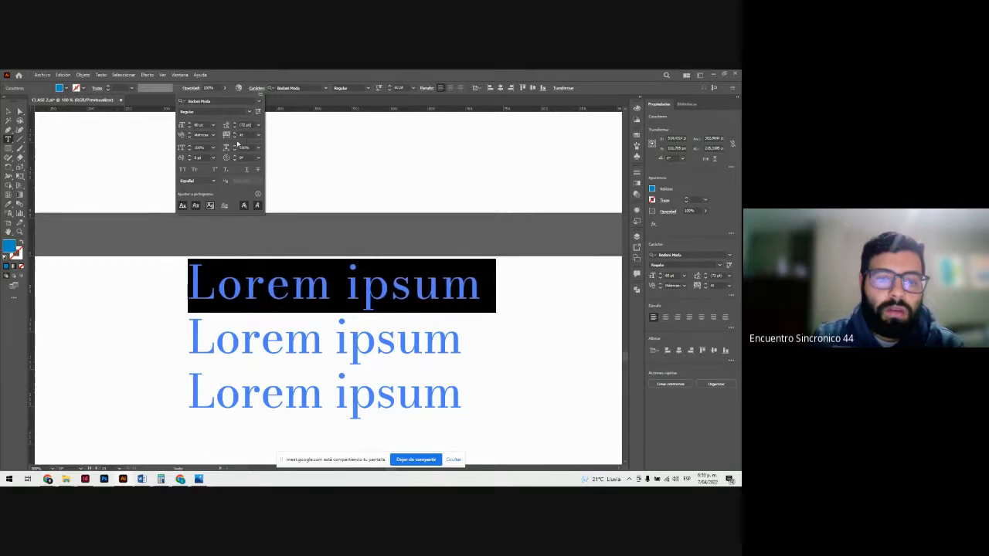
pyautogui.click(235, 134)
pyautogui.click(235, 134)
pyautogui.click(234, 133)
pyautogui.click(234, 133)
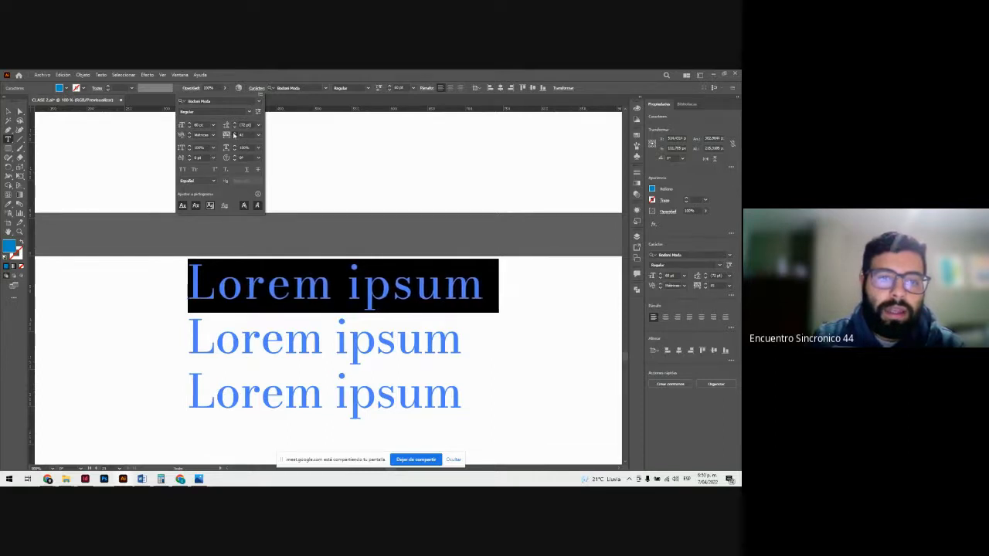
pyautogui.click(235, 133)
pyautogui.click(235, 134)
pyautogui.click(235, 134)
pyautogui.click(235, 133)
pyautogui.click(259, 135)
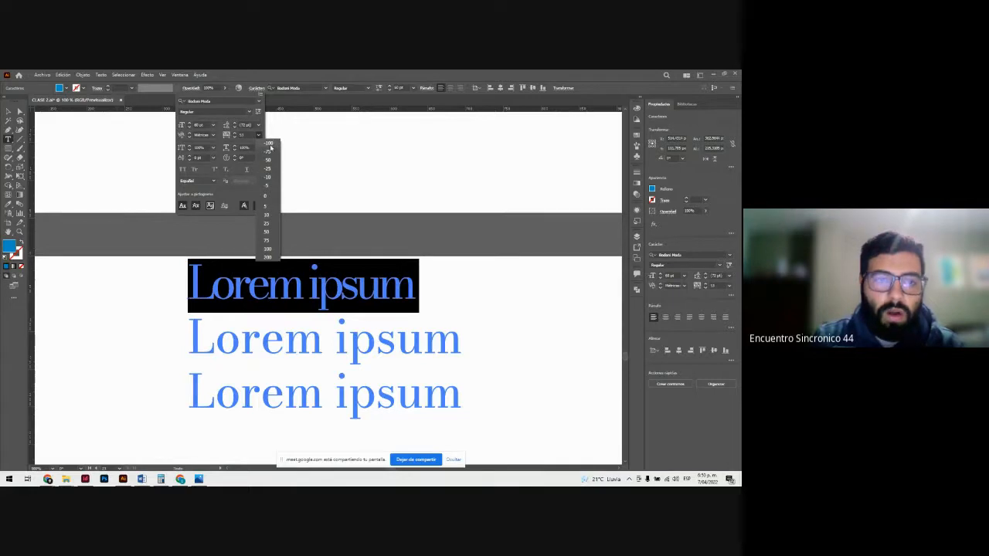
pyautogui.click(275, 257)
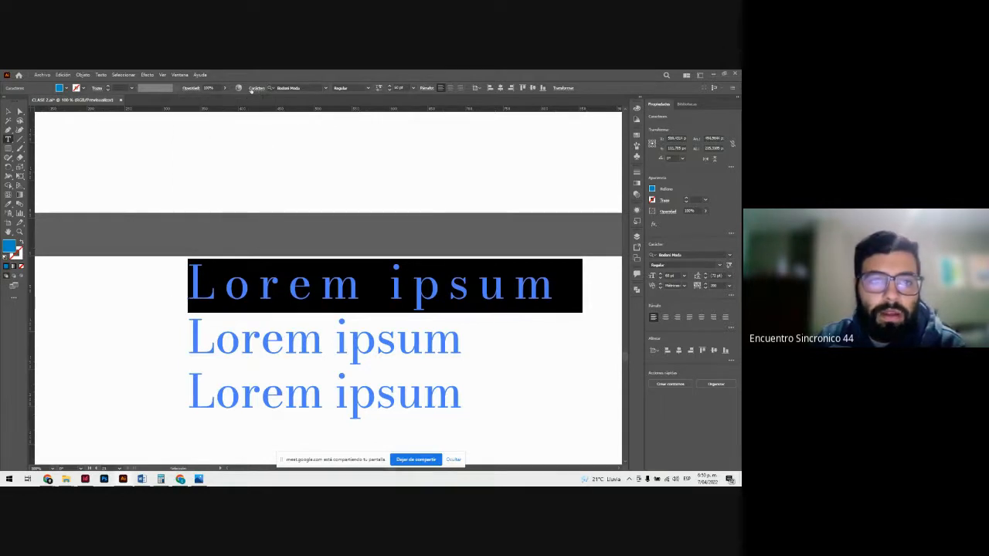
# Step: Try increasing the horizontal scale of the first Lorem ipsum line, and undo the stretching
pyautogui.click(256, 88)
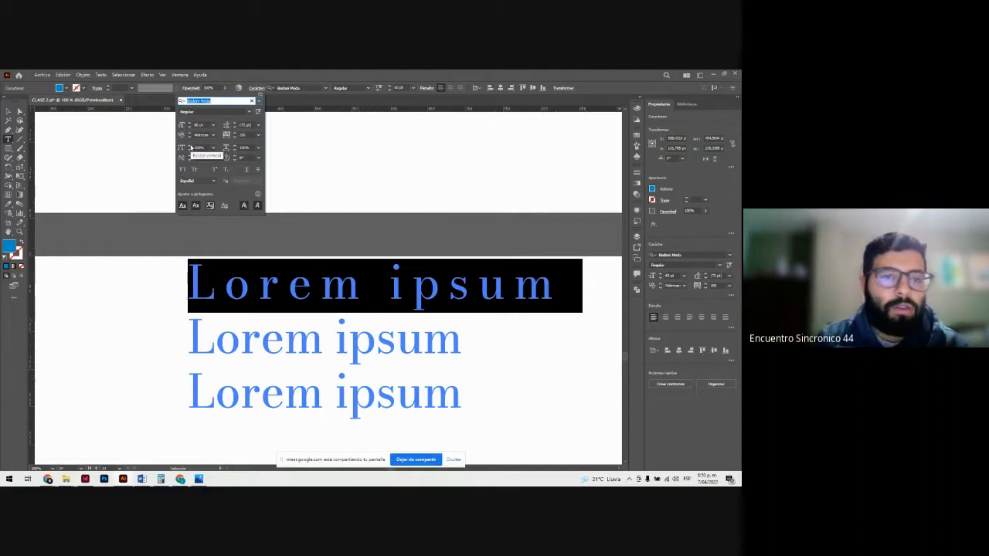
pyautogui.click(235, 146)
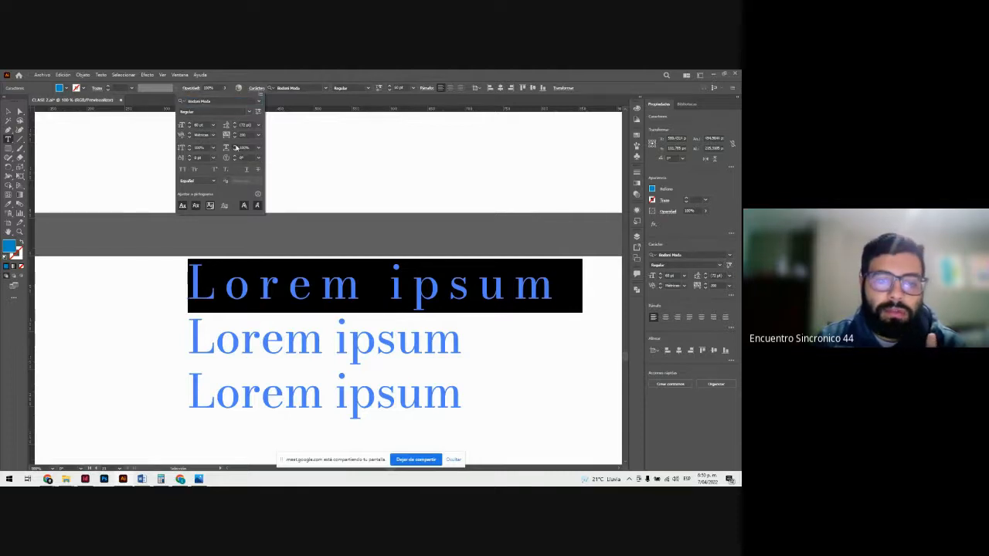
pyautogui.click(235, 146)
pyautogui.click(235, 146)
pyautogui.click(235, 146)
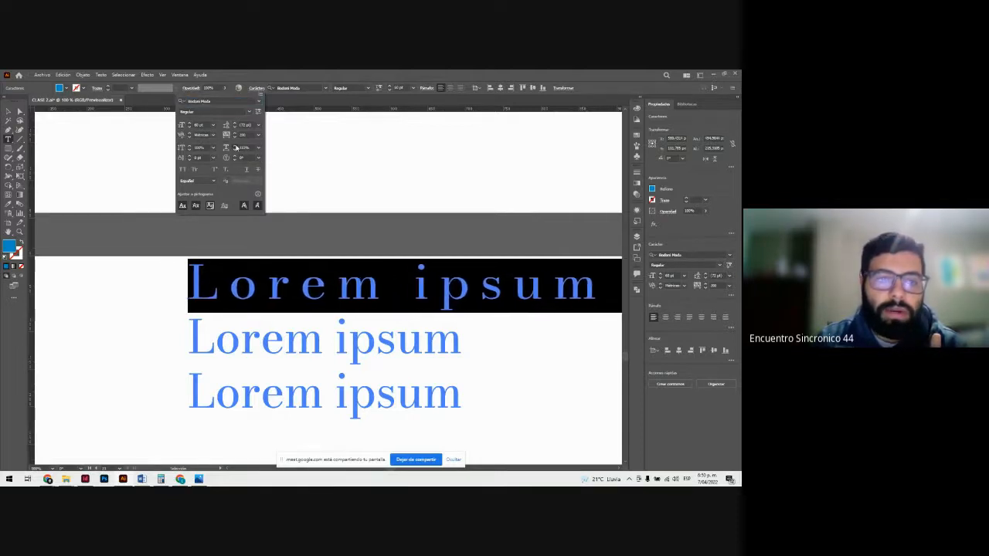
pyautogui.click(235, 146)
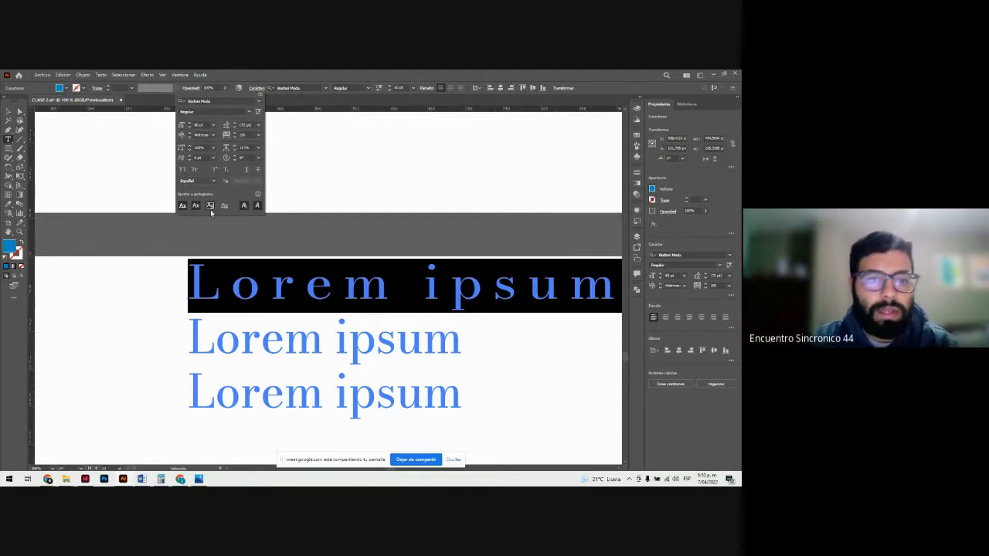
pyautogui.hotkey('ctrl', 'z')
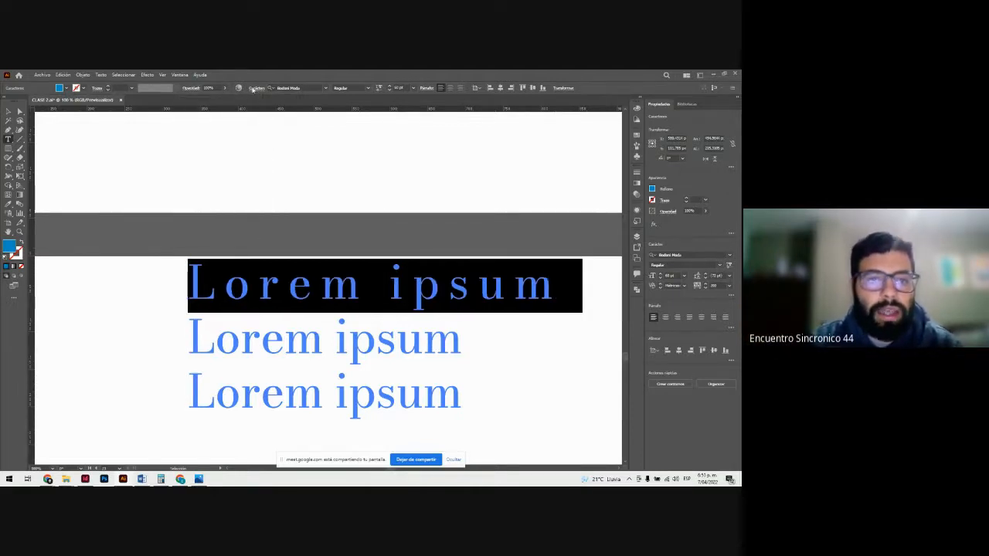
# Step: Raise the baseline shift of the first Lorem ipsum line until it sits well above the other two lines
pyautogui.click(256, 87)
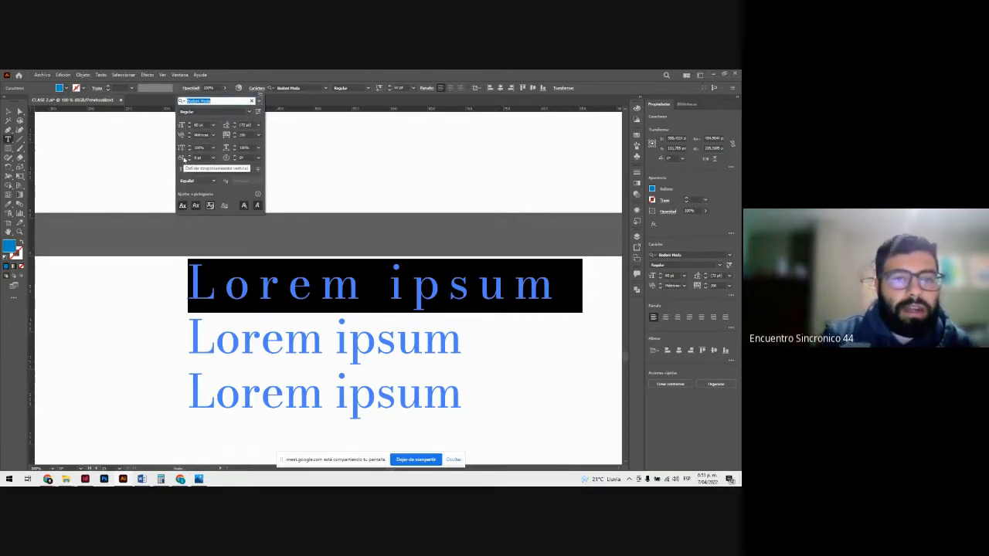
pyautogui.click(190, 156)
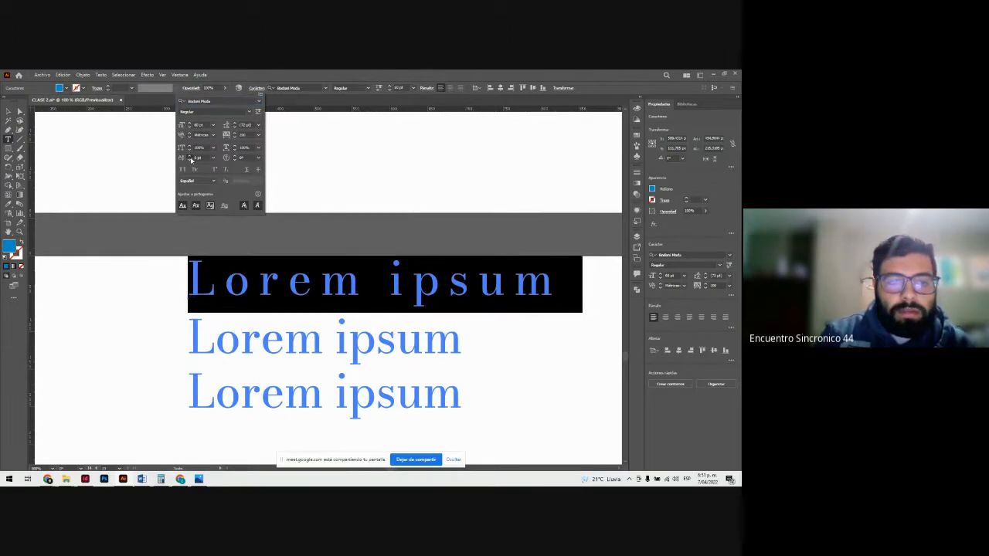
pyautogui.moveTo(190, 157); pyautogui.dragTo(190, 157)
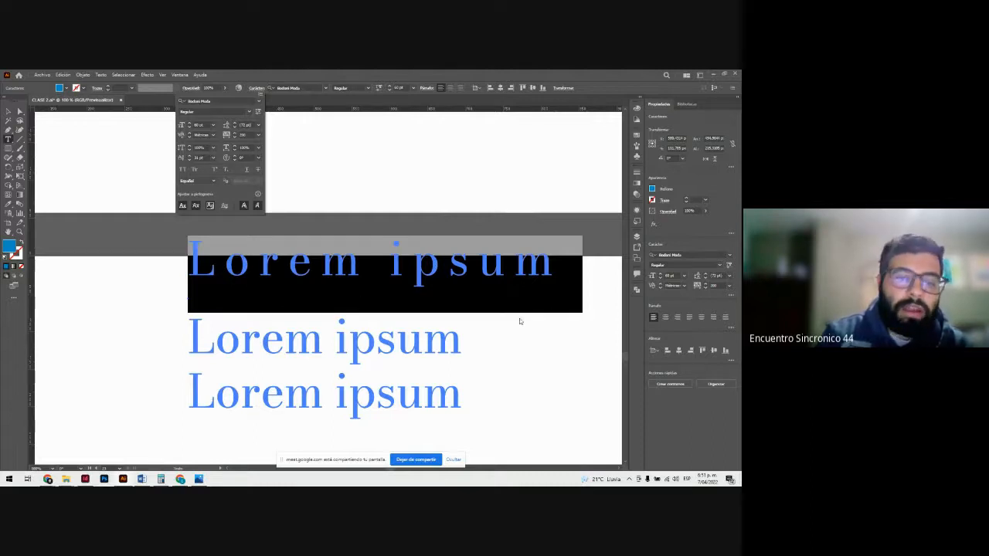
pyautogui.click(190, 157)
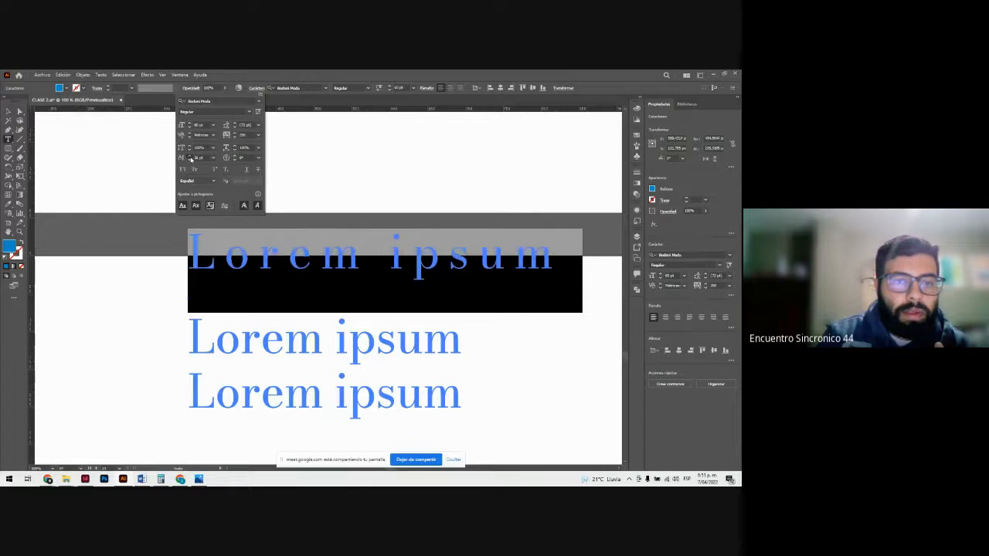
pyautogui.click(190, 157)
pyautogui.click(190, 157)
pyautogui.click(190, 157)
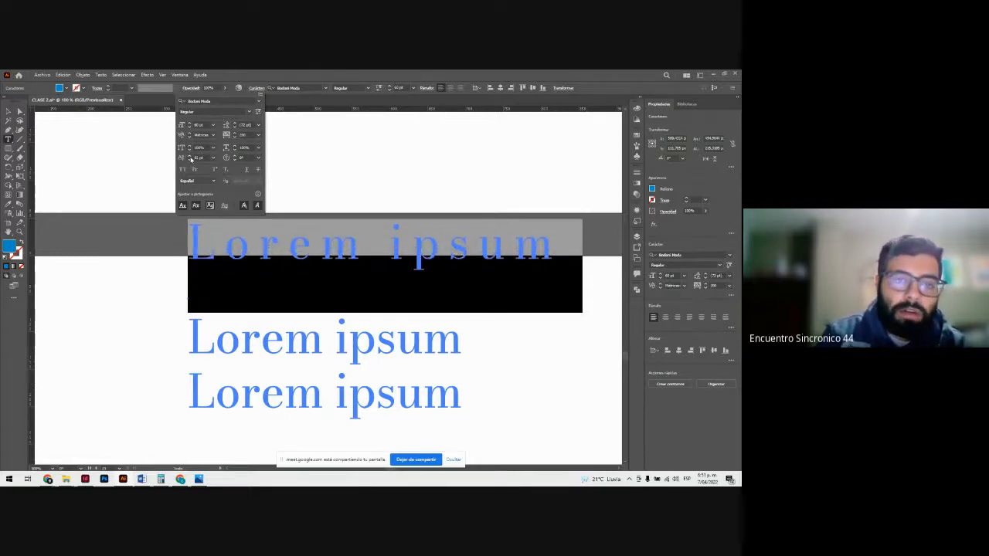
# Step: Increase the character rotation of the first Lorem ipsum line so its letters tilt individually
pyautogui.click(238, 157)
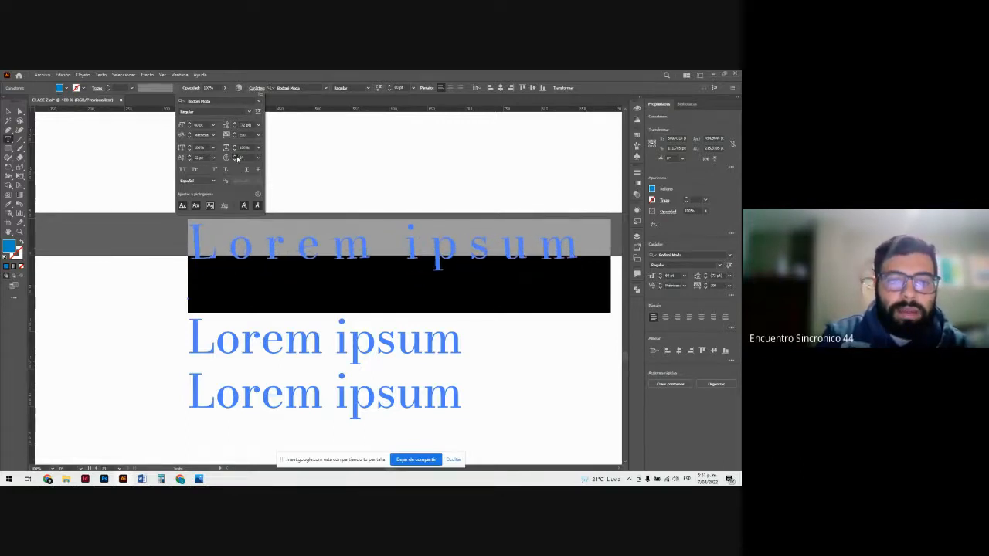
pyautogui.click(238, 158)
pyautogui.click(237, 159)
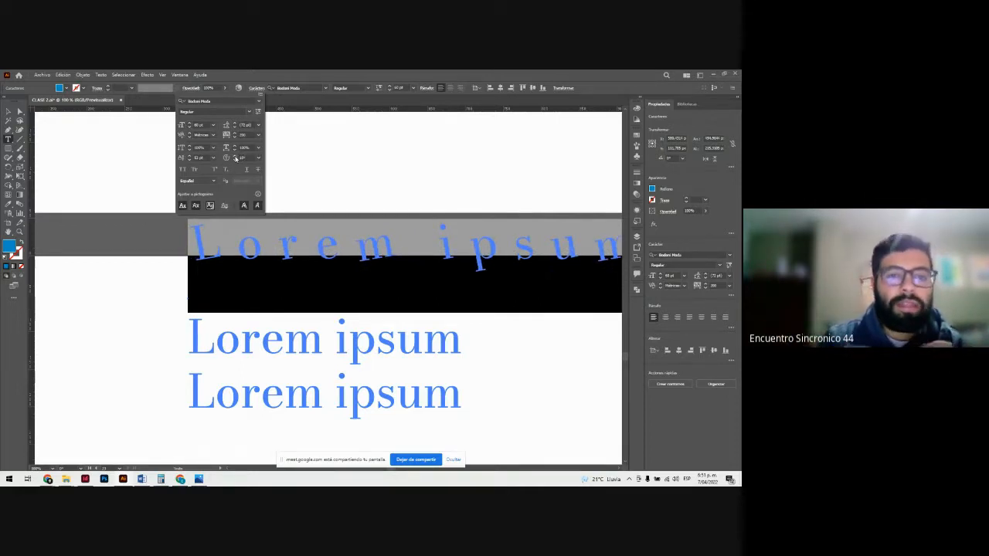
pyautogui.click(235, 158)
pyautogui.click(235, 157)
pyautogui.click(236, 157)
pyautogui.click(235, 157)
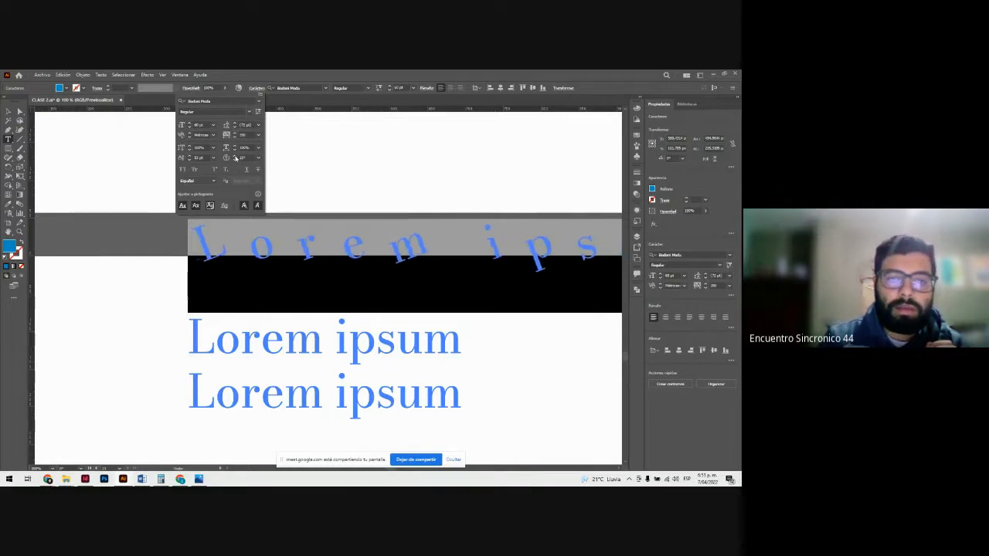
pyautogui.click(9, 112)
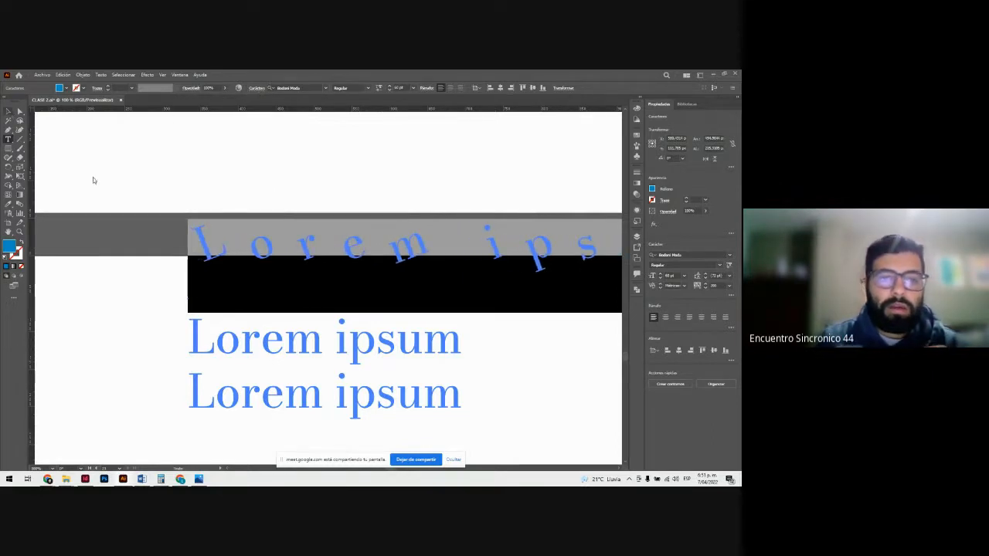
pyautogui.moveTo(36, 143); pyautogui.dragTo(194, 218)
pyautogui.scroll(-2, 273, 228)
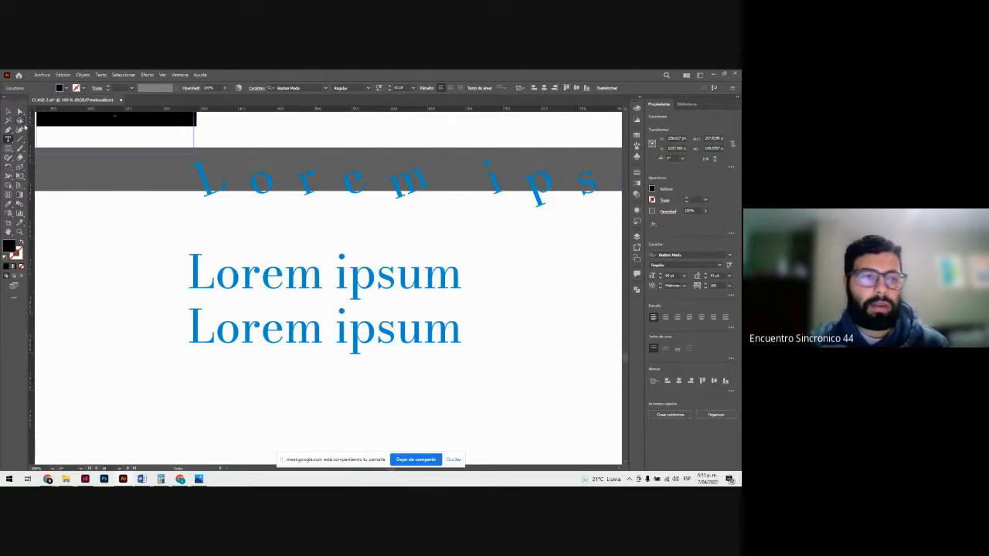
# Step: Move the three-line Lorem ipsum block down so its raised first line sits fully on the lower artboard, and deselect it
pyautogui.click(9, 112)
pyautogui.moveTo(262, 176); pyautogui.dragTo(199, 282)
pyautogui.click(296, 219)
pyautogui.click(246, 277)
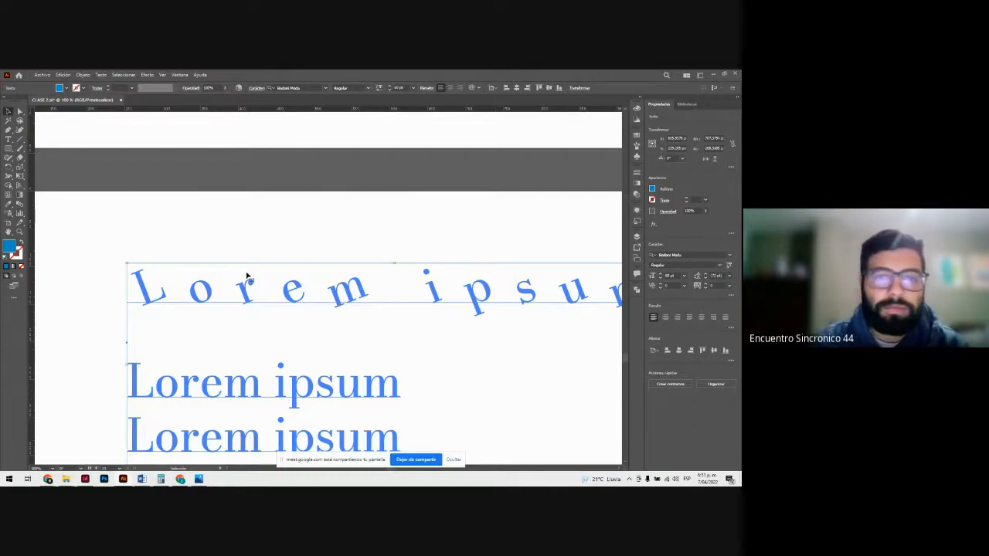
pyautogui.click(276, 244)
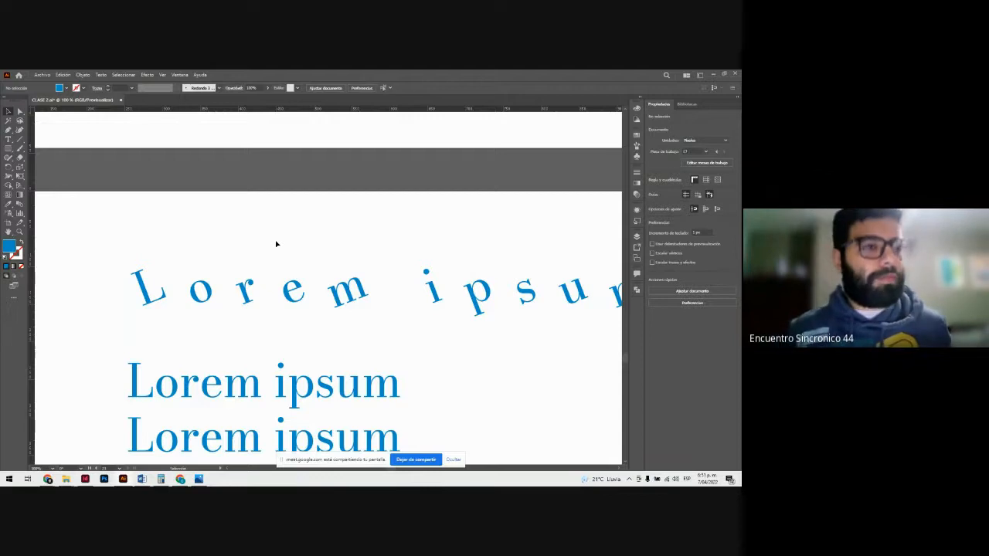
# Step: Select the three-line Lorem ipsum block and preview preset font sizes on it without applying one
pyautogui.hotkey('ctrl', '-')
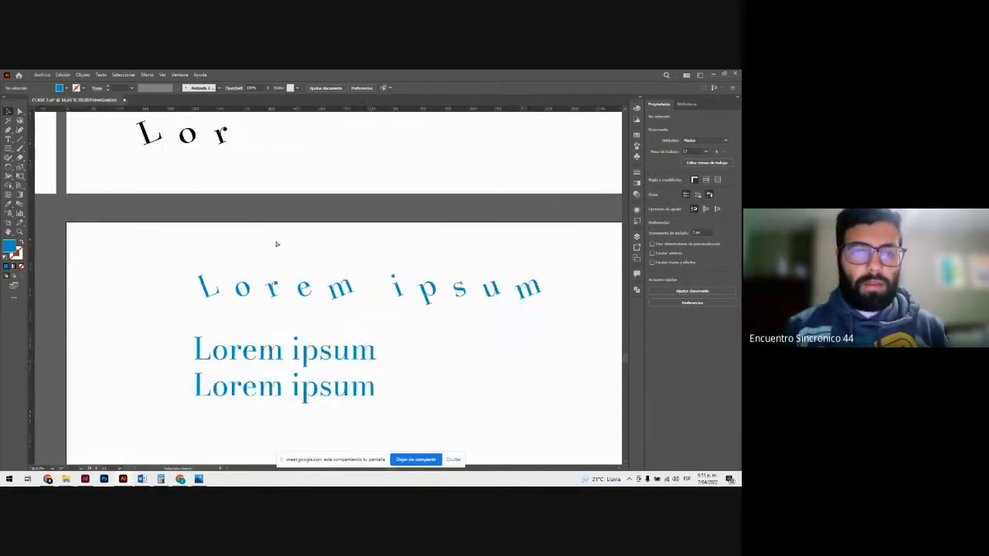
pyautogui.hotkey('ctrl', '+')
pyautogui.scroll(-2, 278, 245)
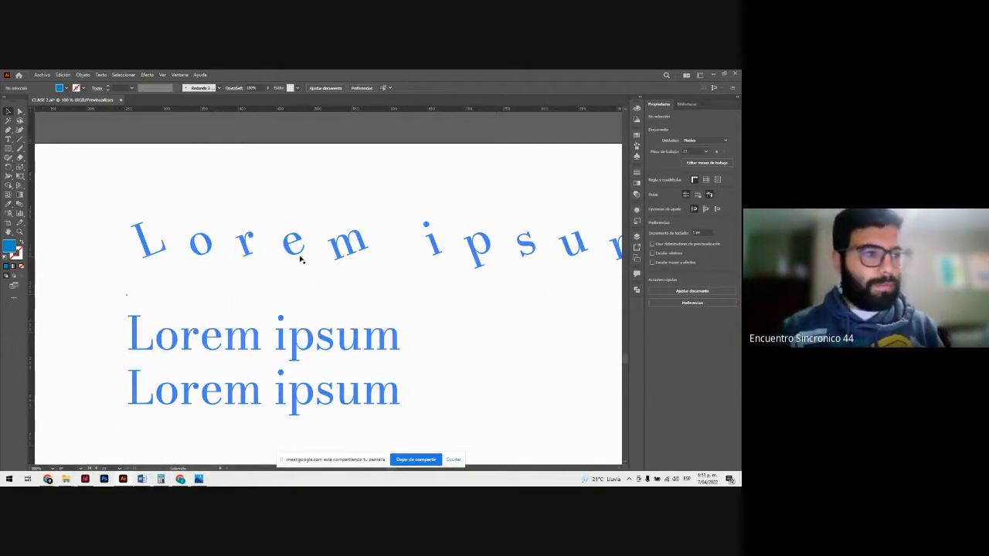
pyautogui.click(252, 240)
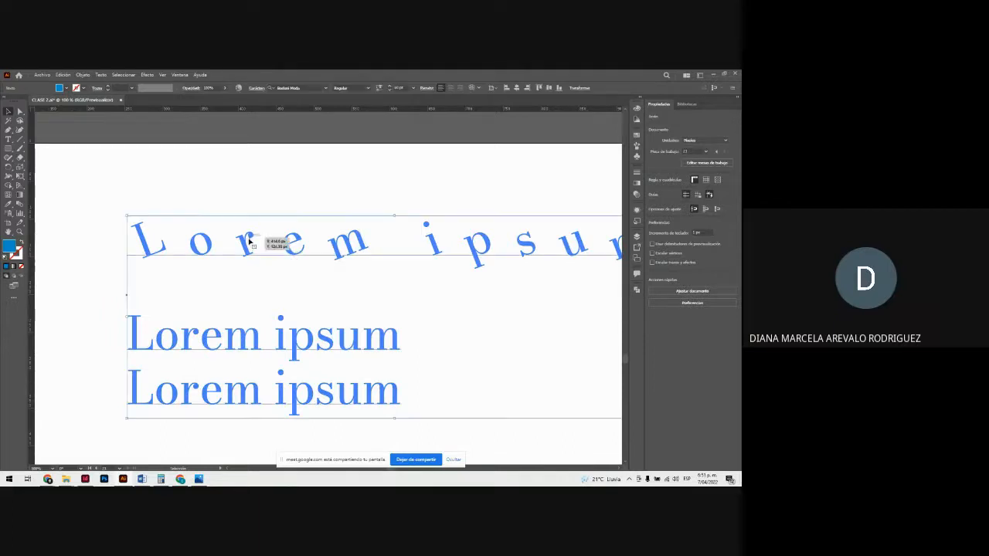
pyautogui.click(254, 88)
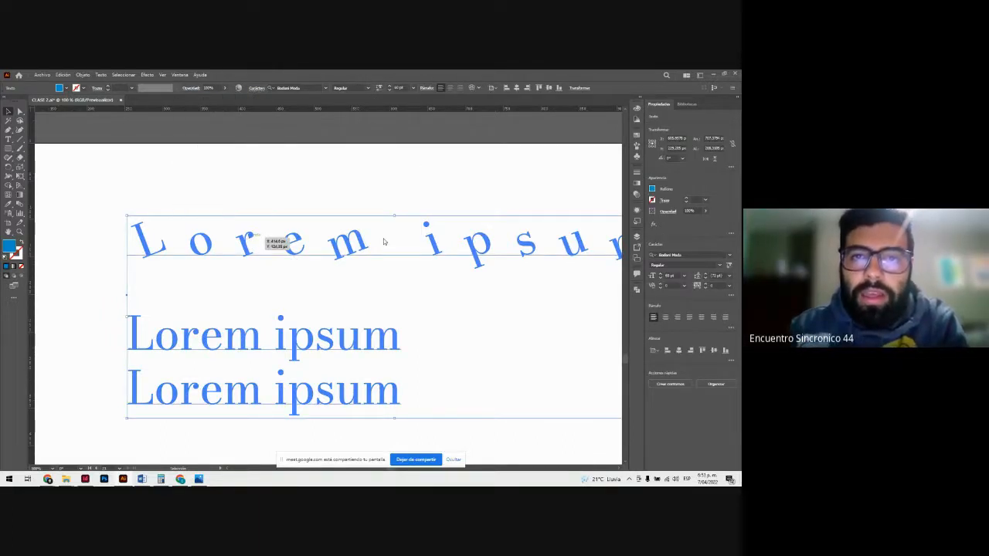
pyautogui.scroll(-1, 386, 186)
pyautogui.scroll(2, 389, 181)
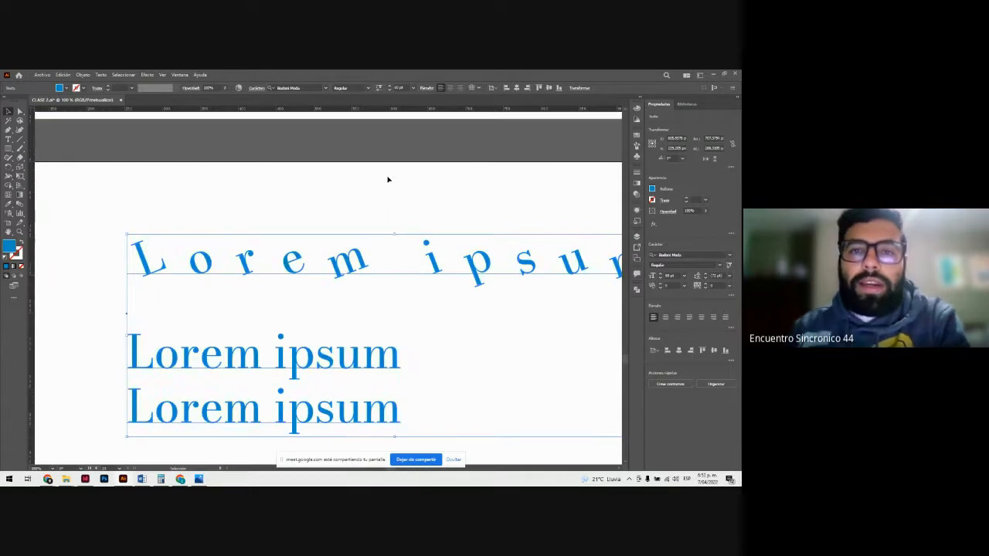
pyautogui.click(413, 89)
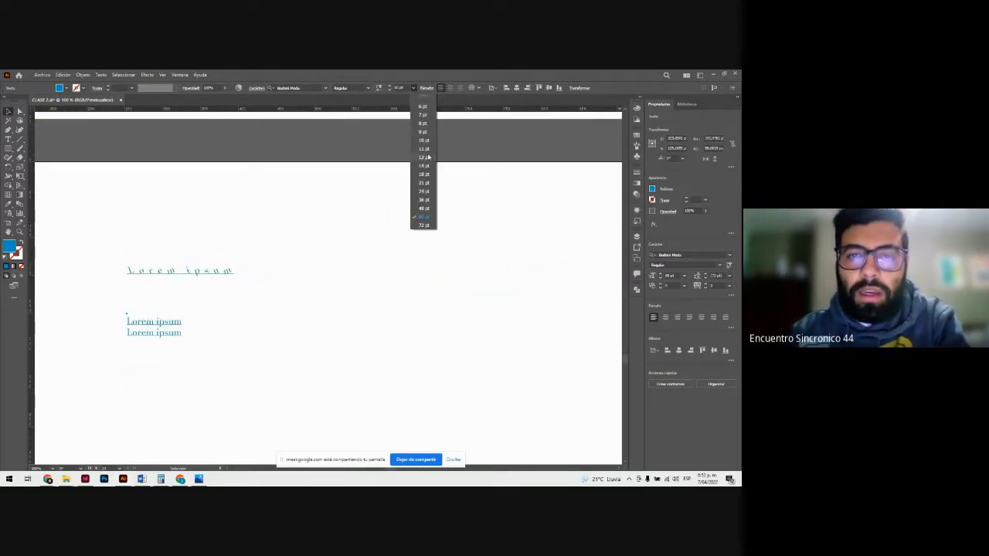
pyautogui.click(413, 90)
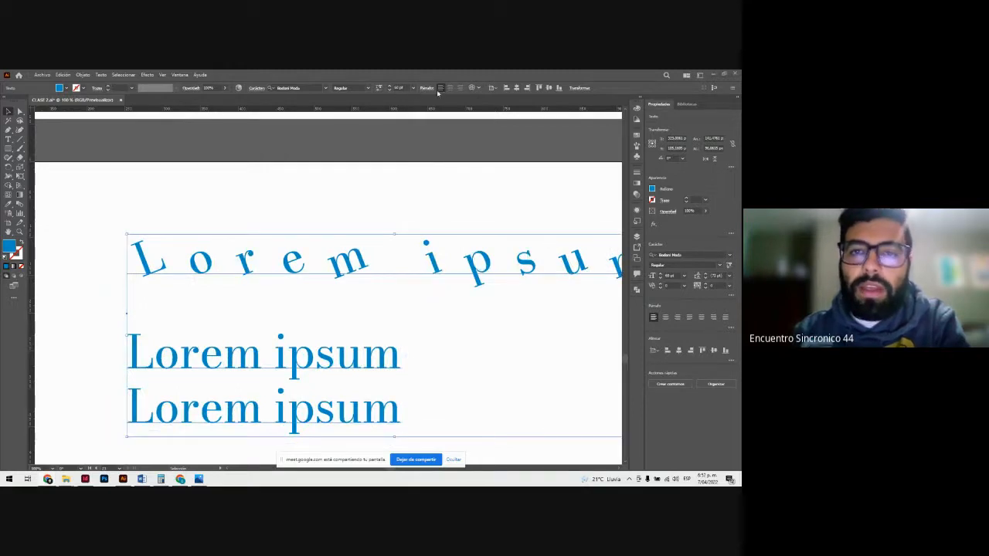
# Step: Replace the three-line Lorem ipsum block with a copy of the justified paragraph from the artboard above, and widen the copy's text frame
pyautogui.click(269, 212)
pyautogui.click(276, 275)
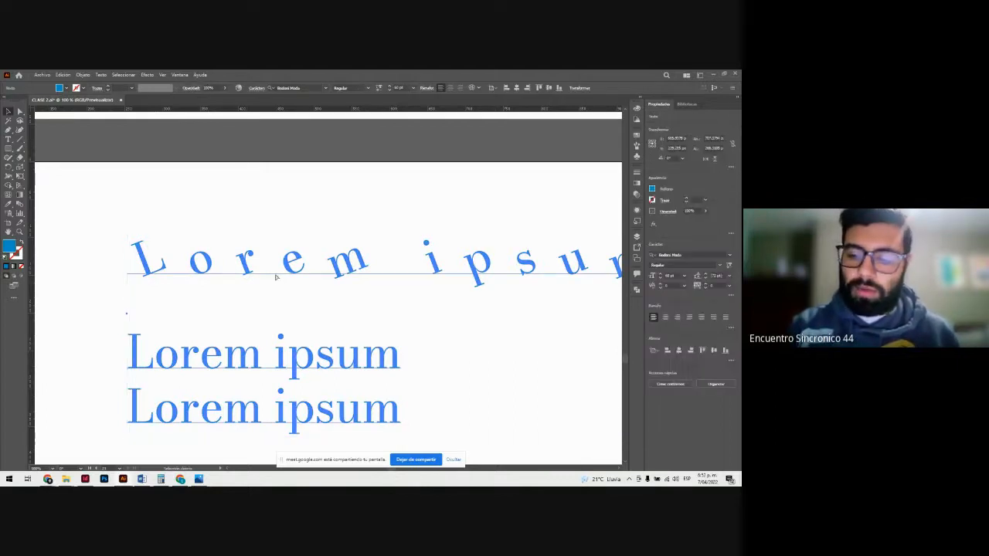
pyautogui.scroll(-3, 277, 276)
pyautogui.press('Delete')
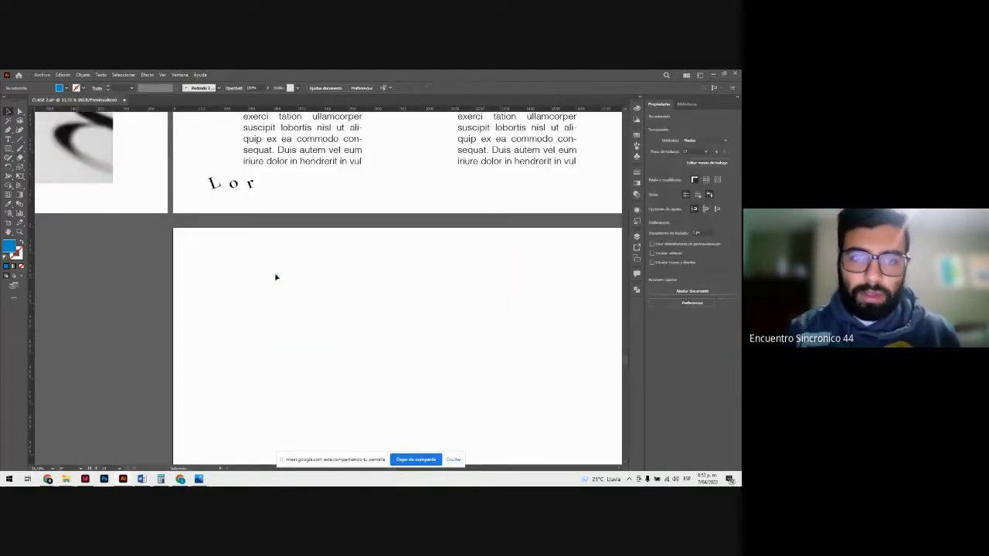
pyautogui.hotkey('ctrl', 'v')
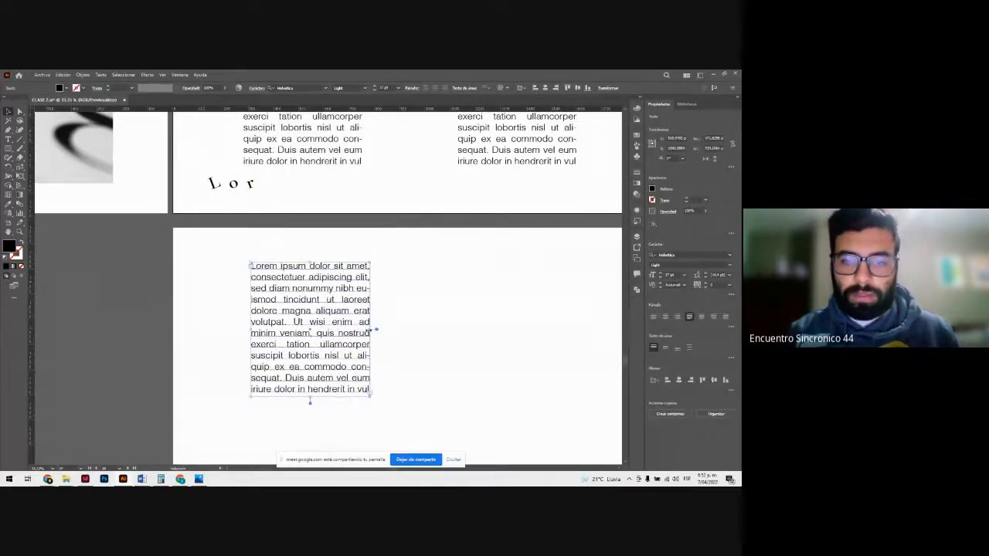
pyautogui.moveTo(377, 330); pyautogui.dragTo(417, 338)
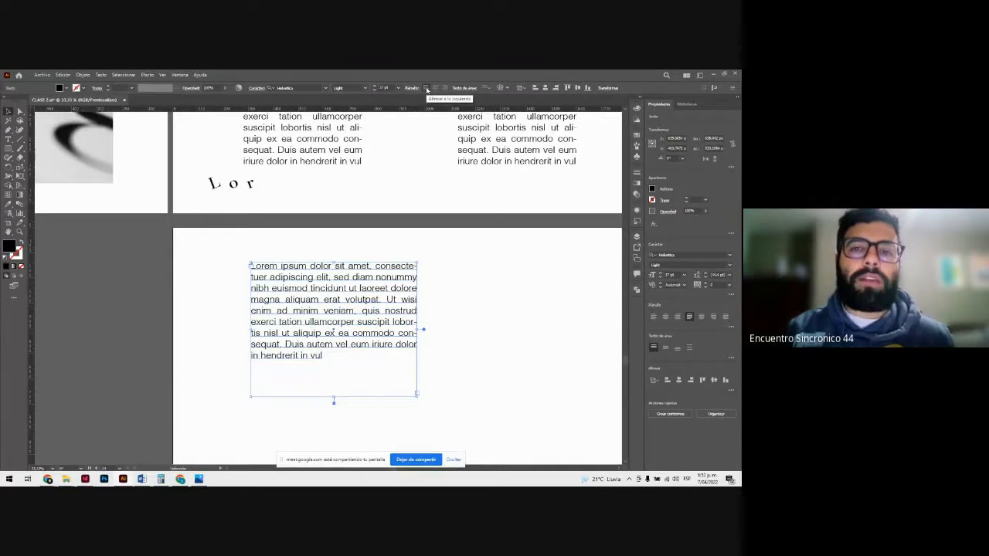
# Step: Try left, center and right alignment on the widened paragraph on the lower artboard
pyautogui.click(427, 89)
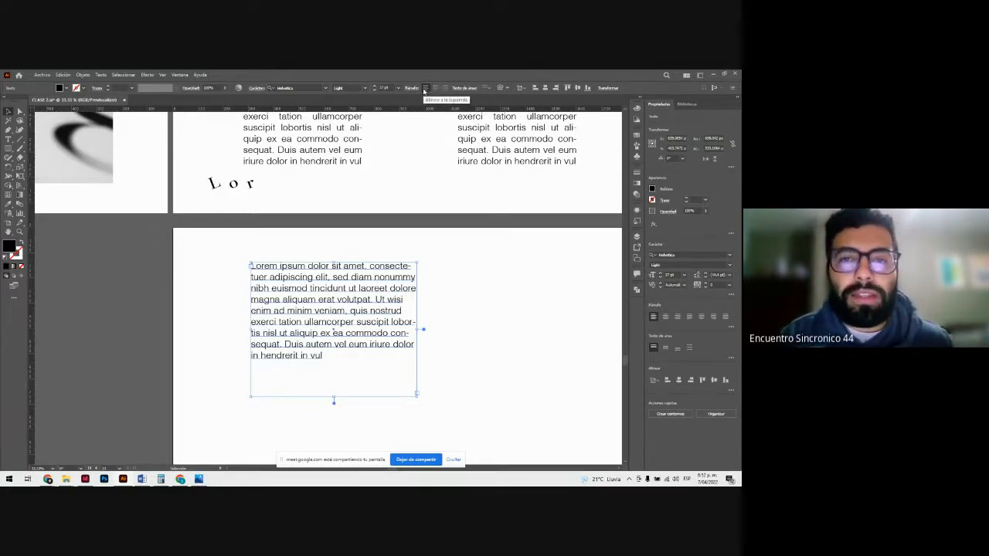
pyautogui.click(434, 88)
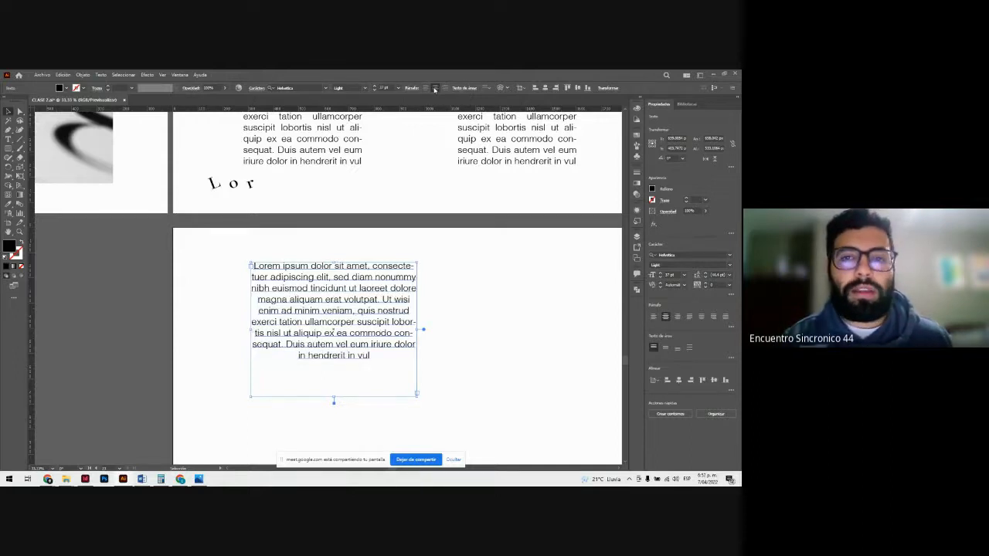
pyautogui.click(445, 88)
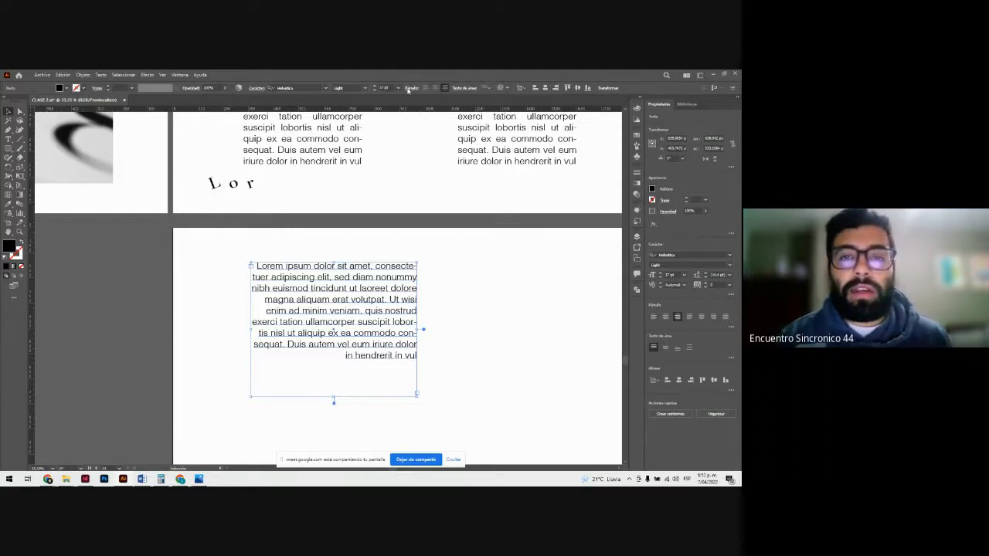
# Step: Try justifying the paragraph with its last line aligned left, centered and right, and with all lines fully justified
pyautogui.click(411, 88)
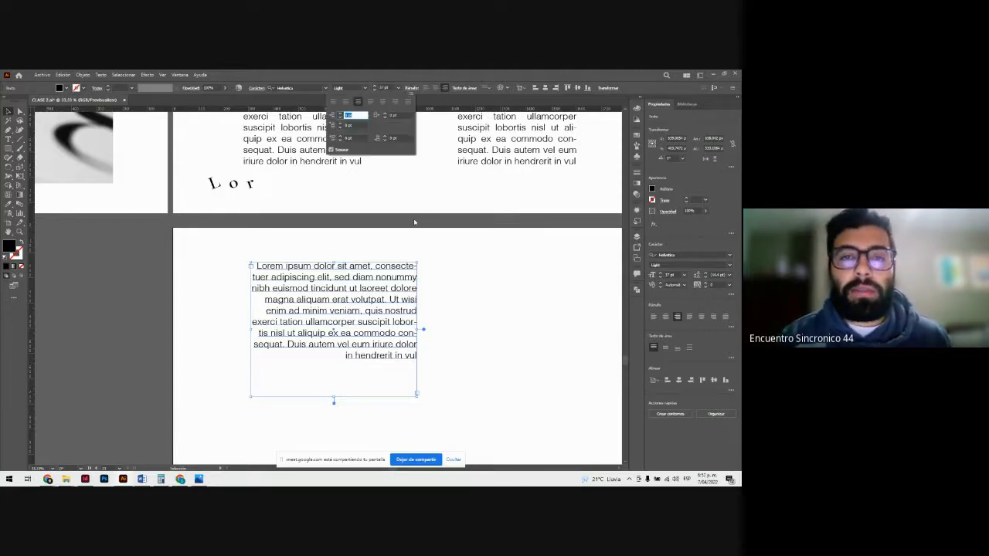
pyautogui.click(370, 103)
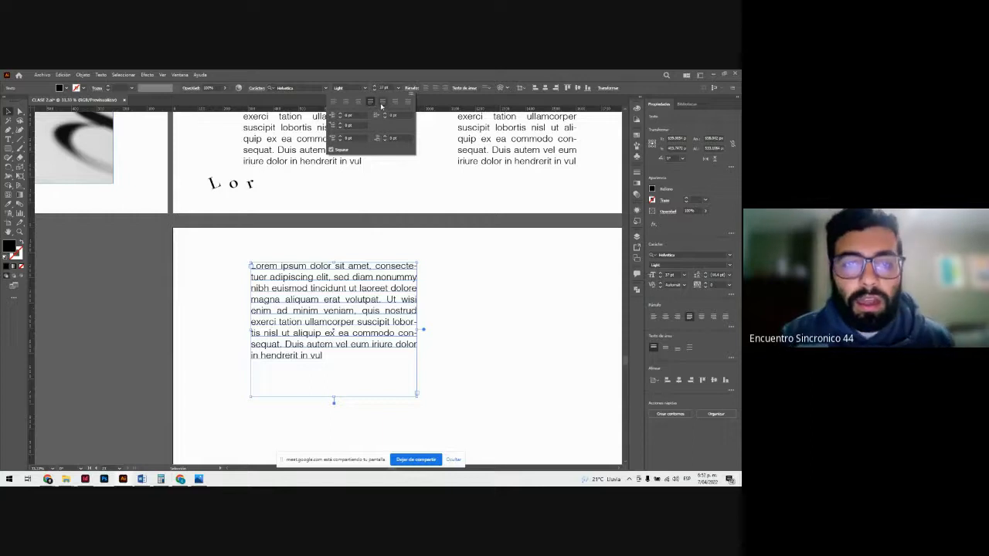
pyautogui.click(382, 103)
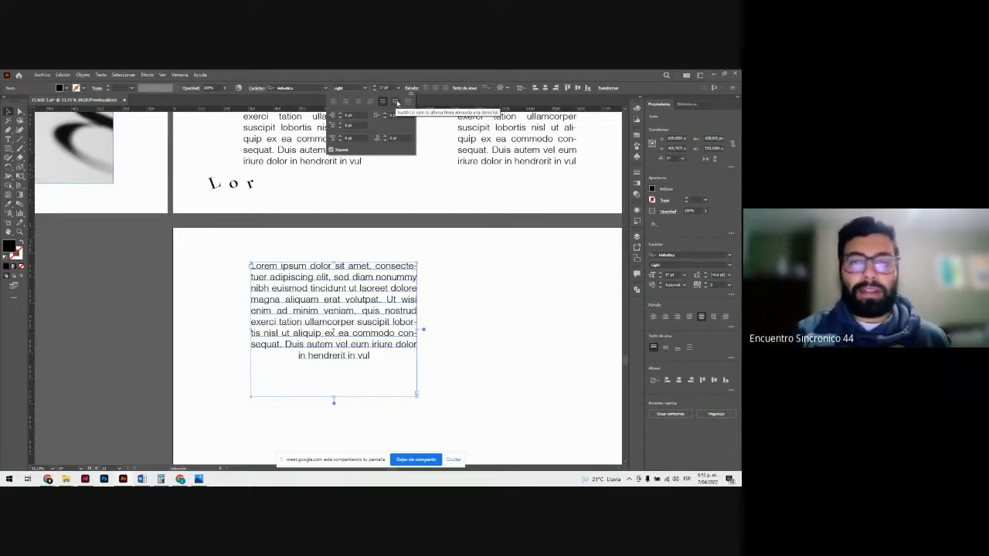
pyautogui.click(397, 103)
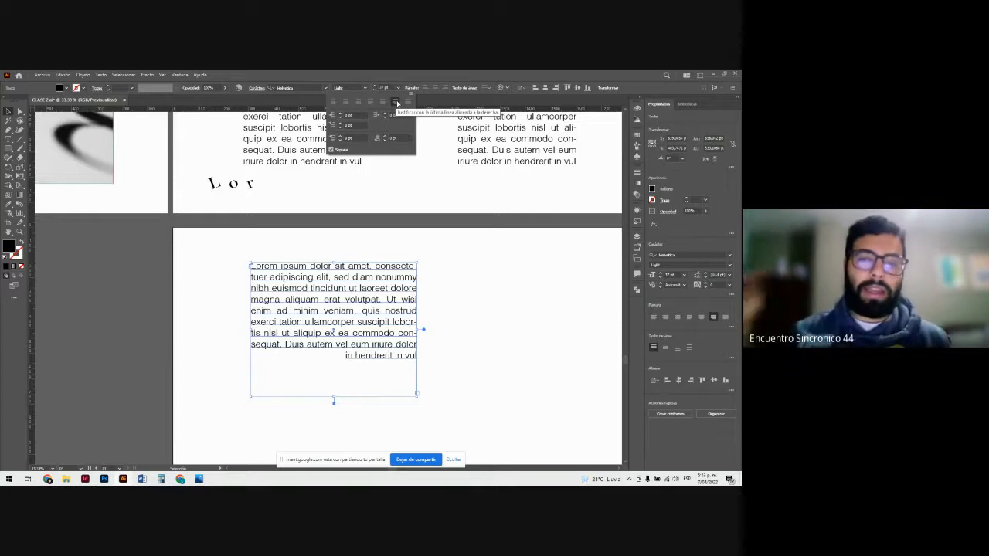
pyautogui.click(407, 102)
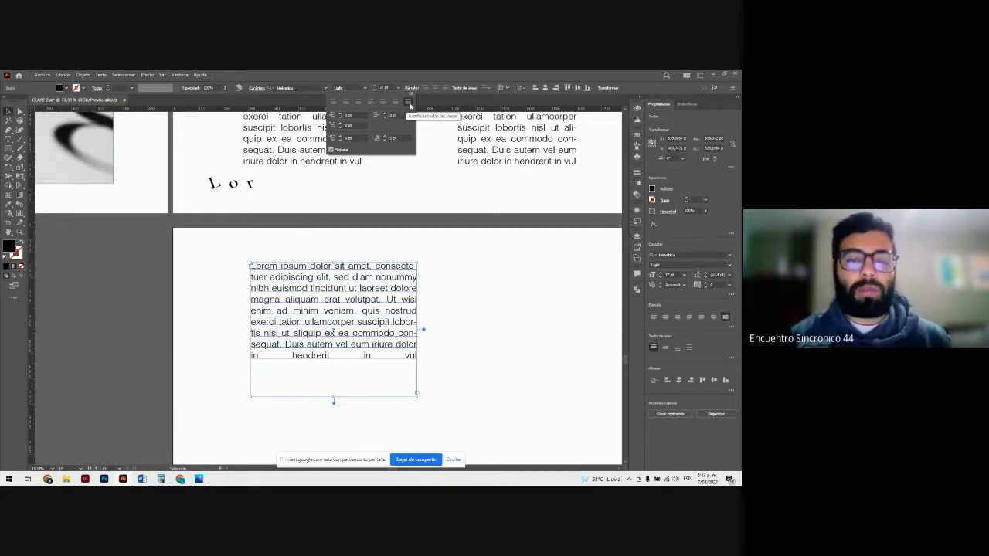
# Step: Delete the fully justified paragraph from the lower artboard
pyautogui.click(469, 287)
pyautogui.click(446, 339)
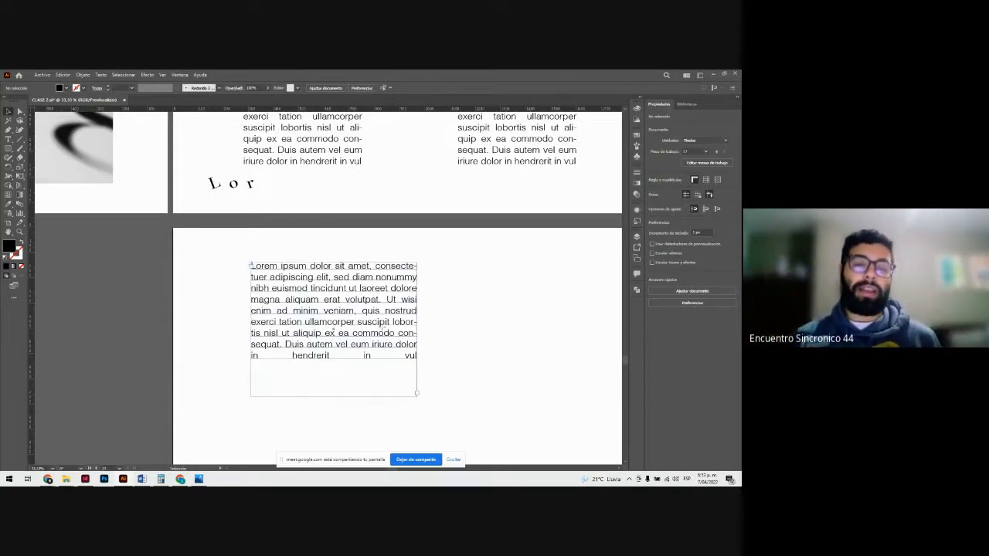
pyautogui.click(333, 331)
pyautogui.press('Delete')
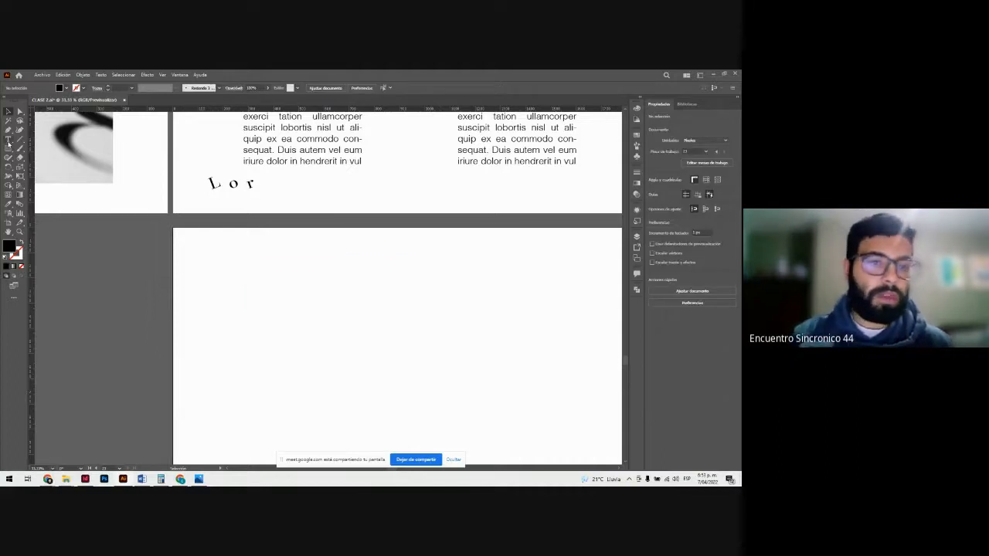
pyautogui.click(264, 158)
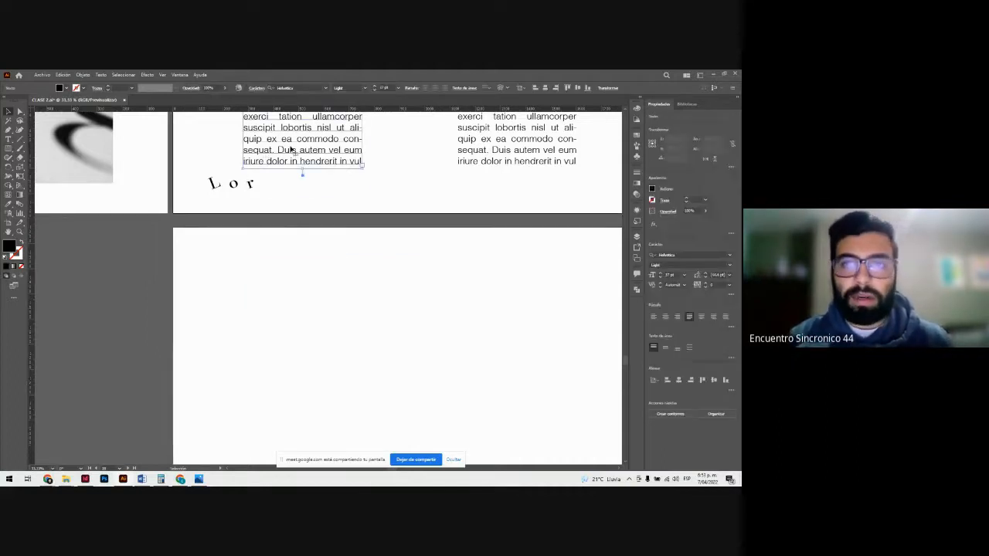
pyautogui.moveTo(291, 158); pyautogui.dragTo(317, 331)
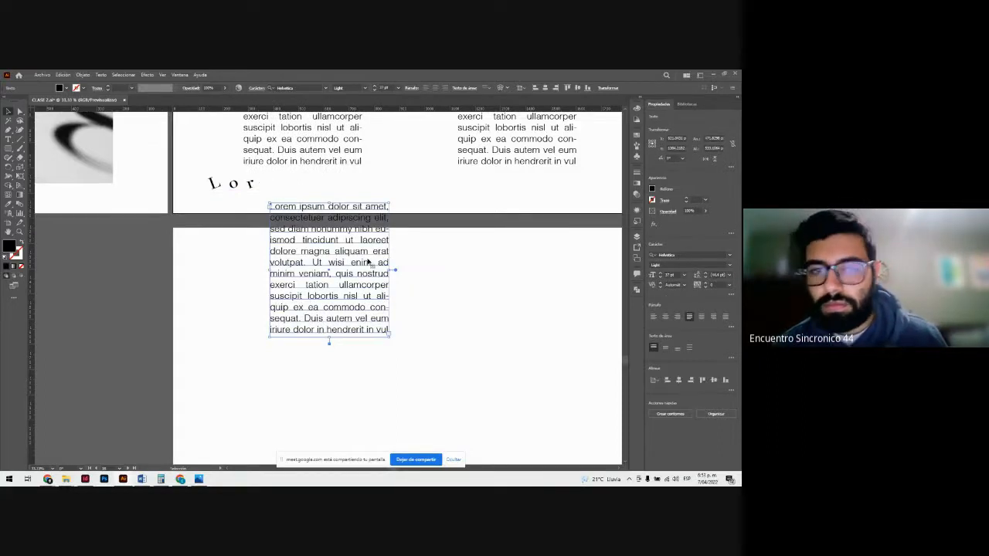
pyautogui.press('Delete')
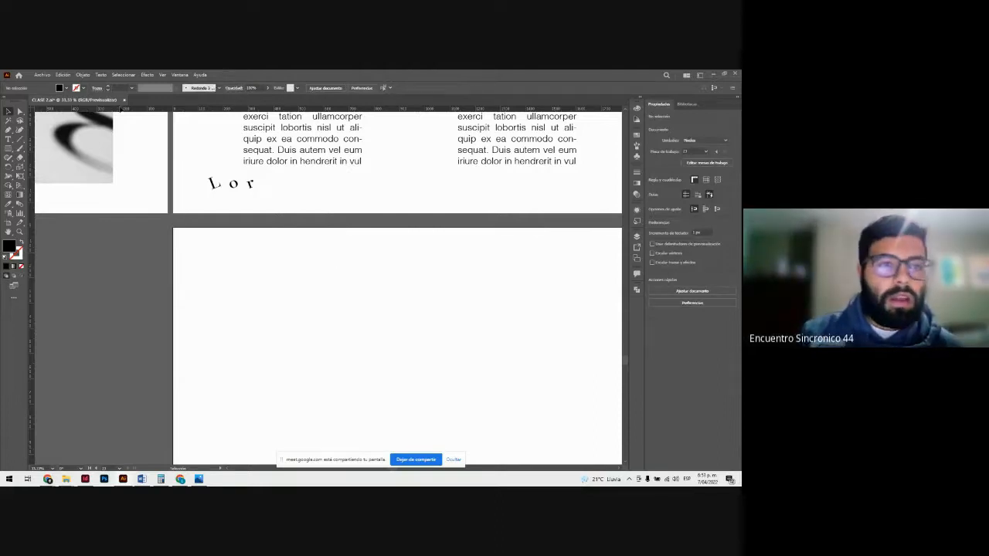
# Step: Show the Glyphs panel and enlarge it downward so many more characters of the Bodoni Moda font fit in its grid
pyautogui.click(101, 74)
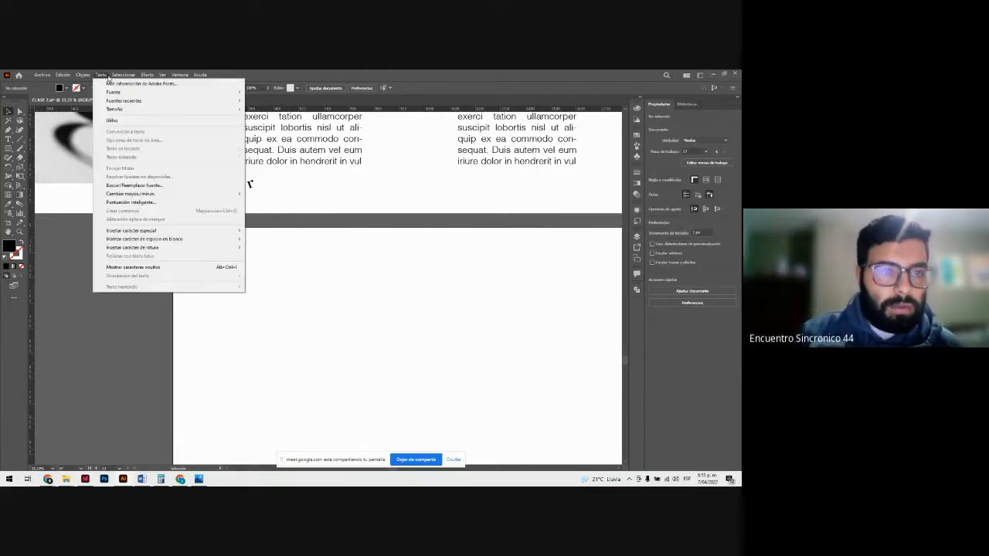
pyautogui.click(146, 75)
pyautogui.click(145, 74)
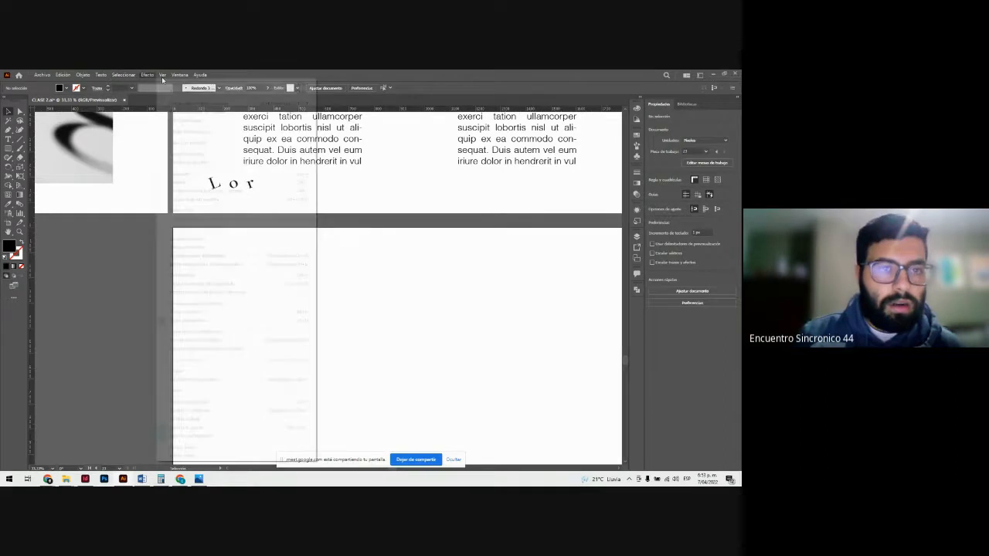
pyautogui.click(180, 75)
pyautogui.moveTo(255, 406)
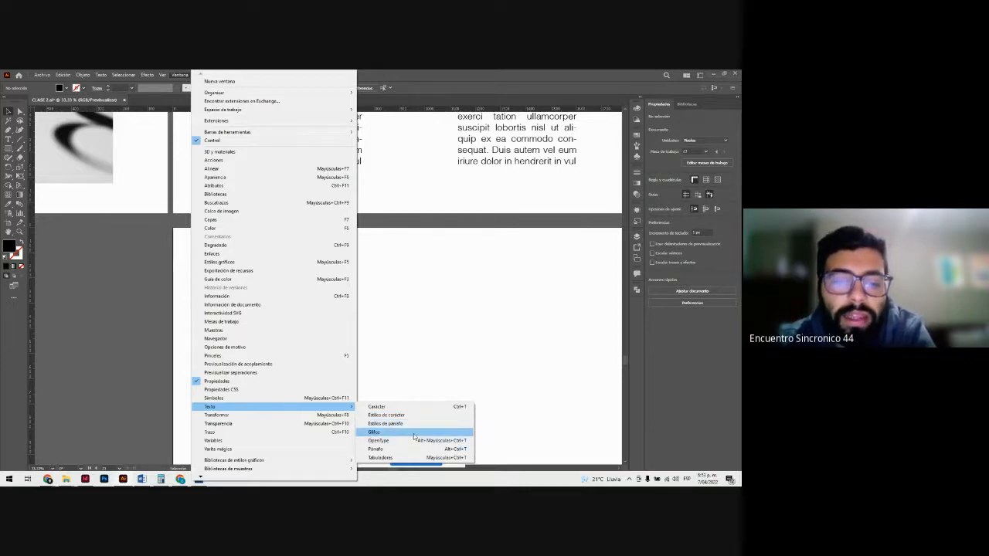
pyautogui.click(414, 432)
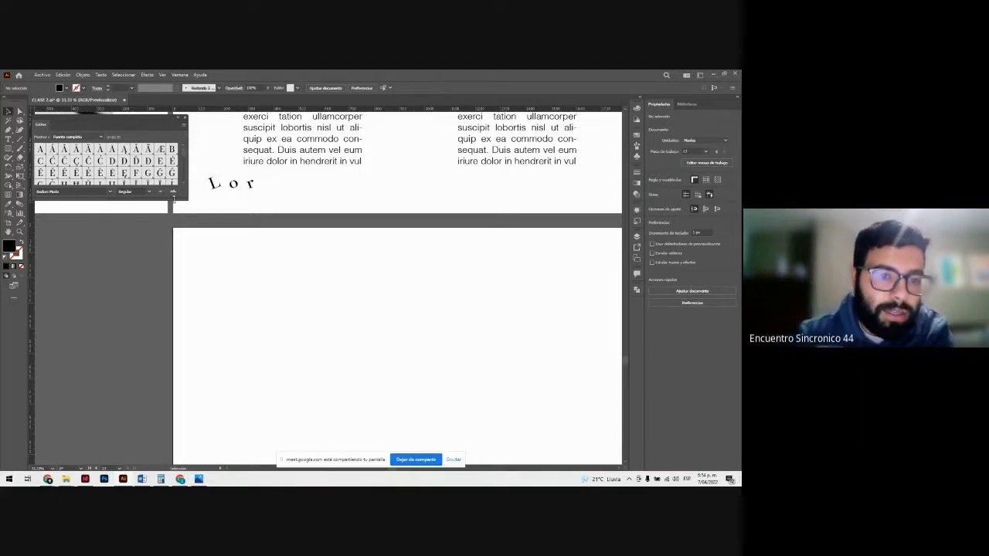
pyautogui.moveTo(176, 198); pyautogui.dragTo(182, 412)
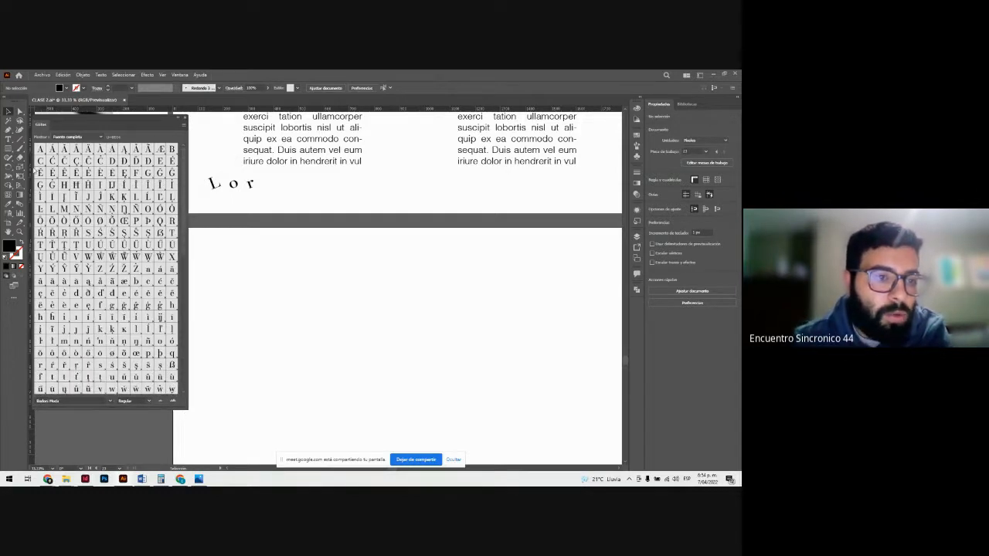
# Step: Place a line of Lorem ipsum placeholder text as point type near the upper edge of the lower artboard
pyautogui.click(9, 139)
pyautogui.moveTo(268, 277); pyautogui.dragTo(448, 340)
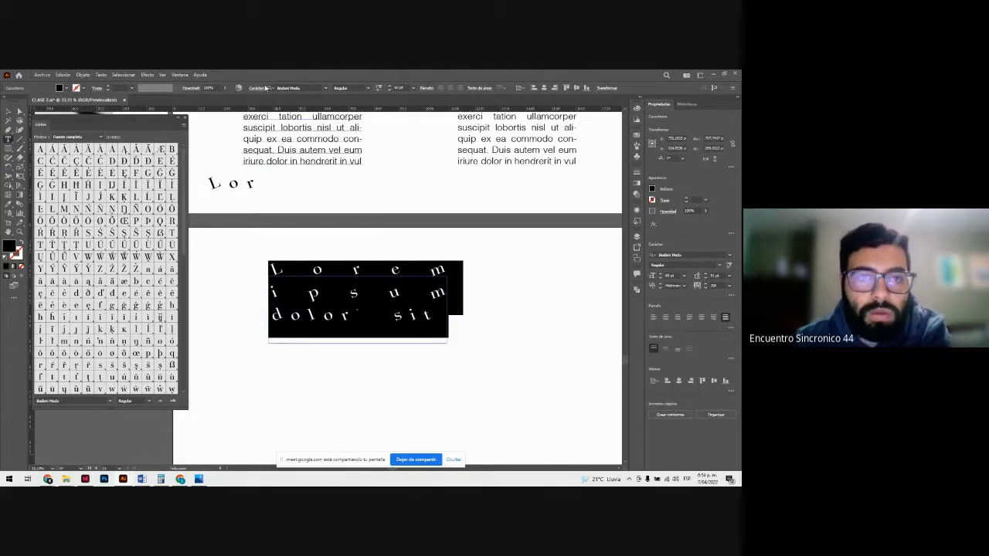
pyautogui.press('BackSpace')
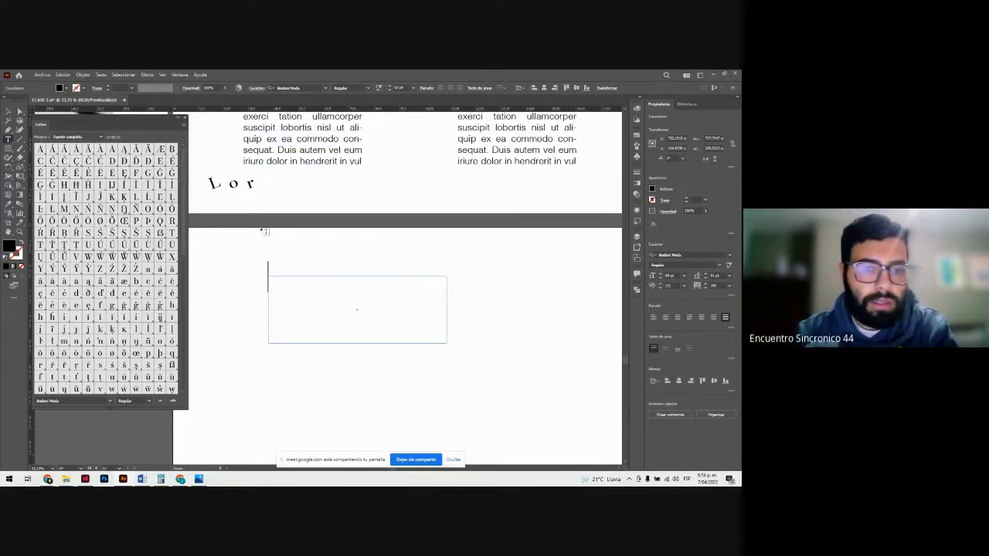
pyautogui.click(309, 263)
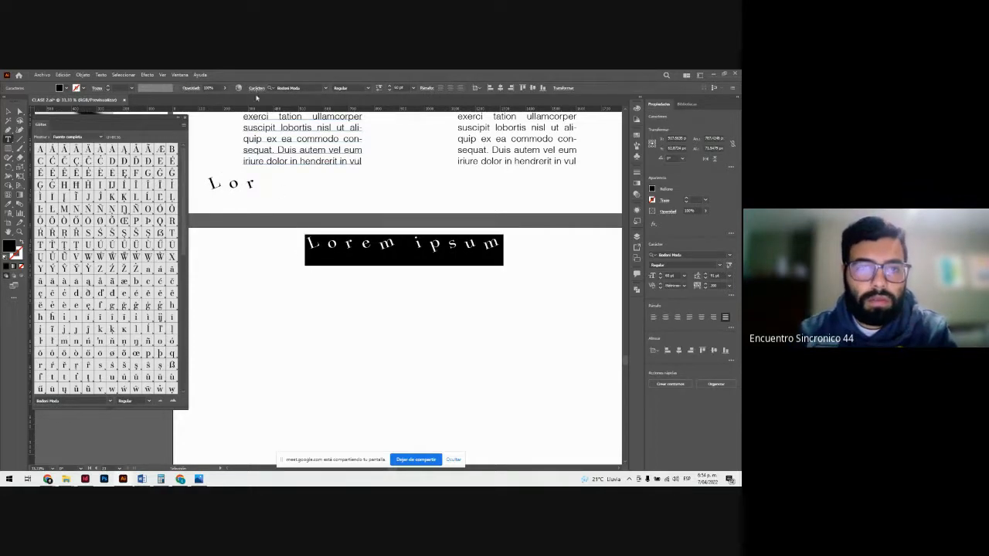
# Step: Set the character rotation of the new Lorem ipsum line to 0° so its letters stand upright
pyautogui.click(256, 89)
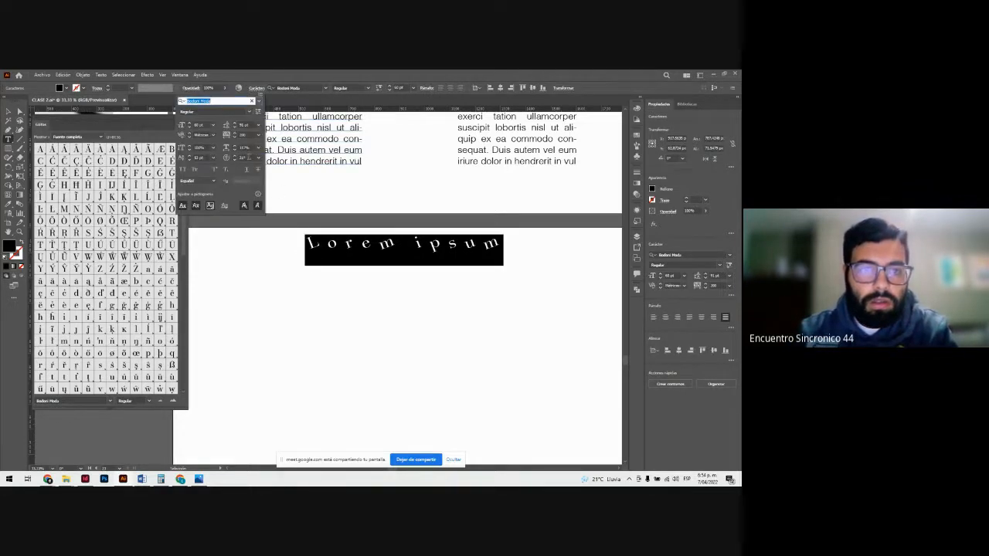
pyautogui.moveTo(249, 158); pyautogui.dragTo(227, 159)
pyautogui.write('0')
pyautogui.press('Return')
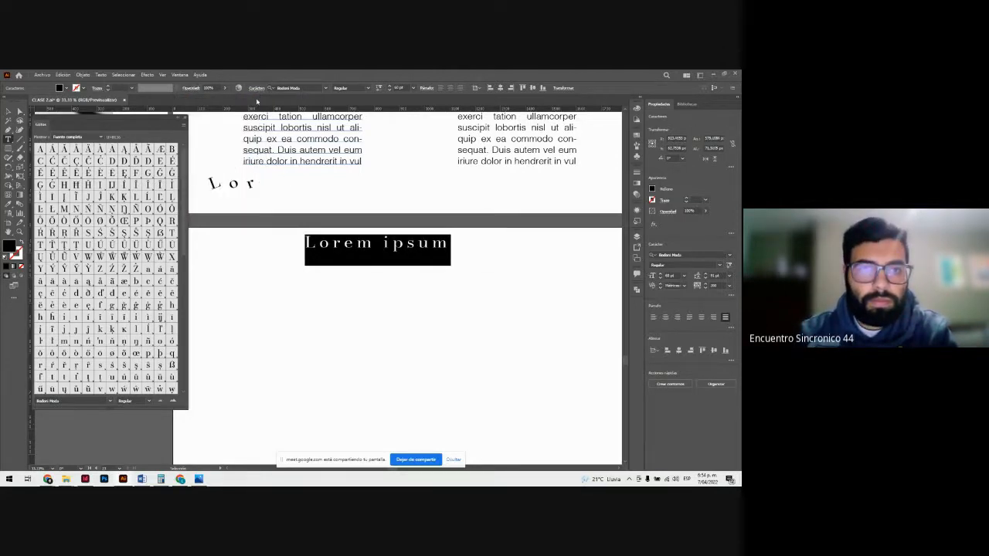
# Step: Set the tracking of the Lorem ipsum line on the lower artboard to 0
pyautogui.click(257, 88)
pyautogui.click(244, 135)
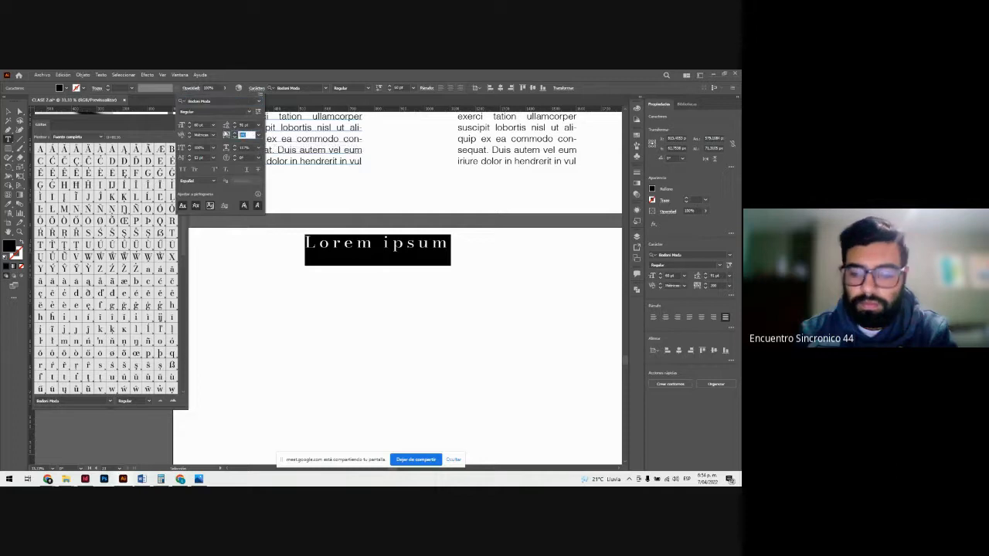
pyautogui.write('0')
pyautogui.press('Return')
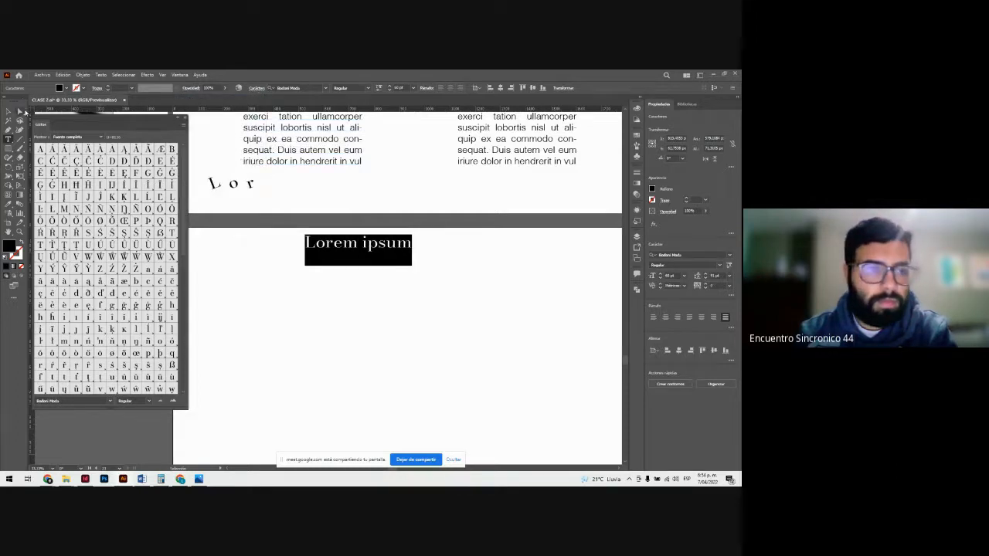
# Step: Move the Lorem ipsum line slightly down and left on the lower artboard and enlarge it to more than twice its size
pyautogui.click(9, 112)
pyautogui.moveTo(333, 247); pyautogui.dragTo(309, 280)
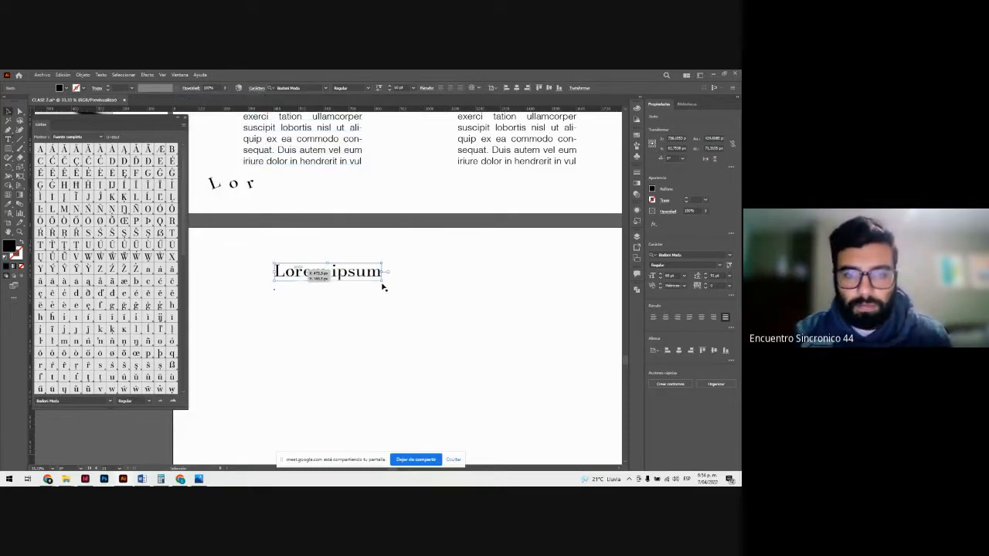
pyautogui.moveTo(382, 287); pyautogui.dragTo(589, 368)
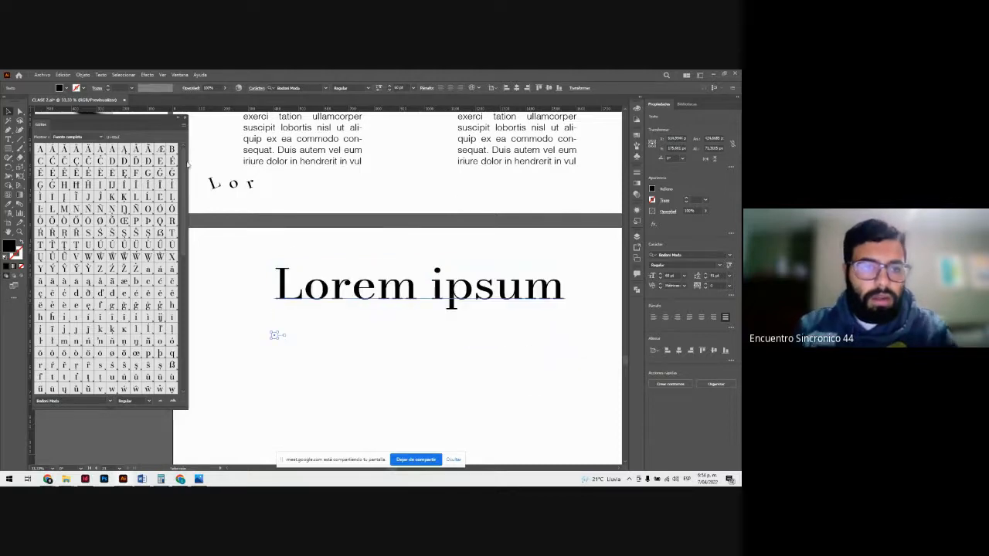
# Step: Insert a capital T at the very start of the enlarged Lorem ipsum line
pyautogui.moveTo(184, 166); pyautogui.dragTo(185, 182)
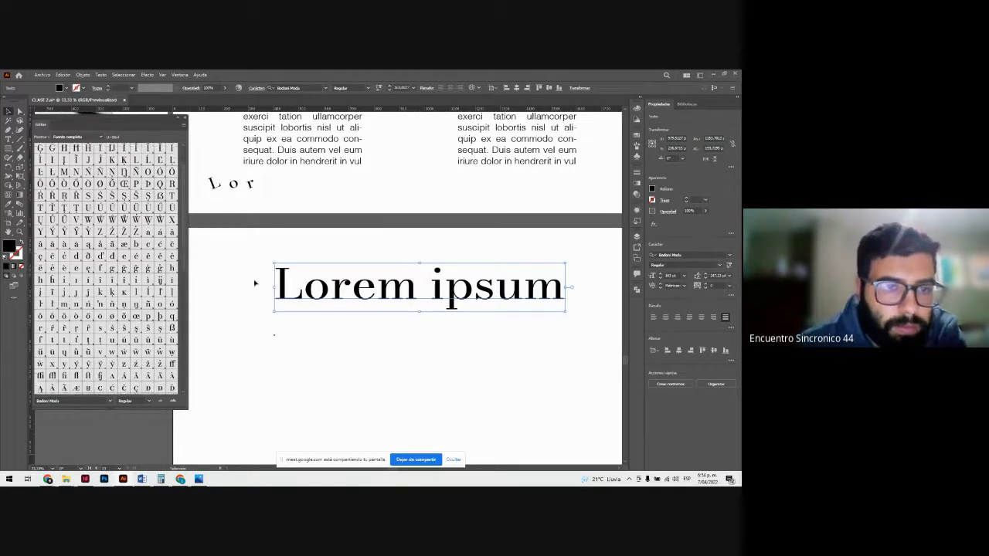
pyautogui.doubleClick(297, 290)
pyautogui.tripleClick(294, 288)
pyautogui.click(294, 288)
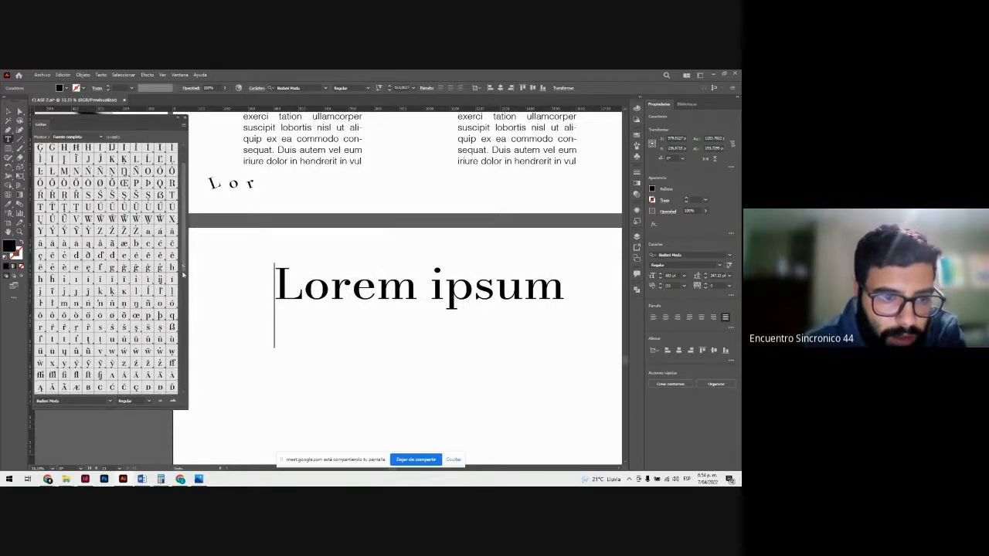
pyautogui.moveTo(183, 273); pyautogui.dragTo(188, 339)
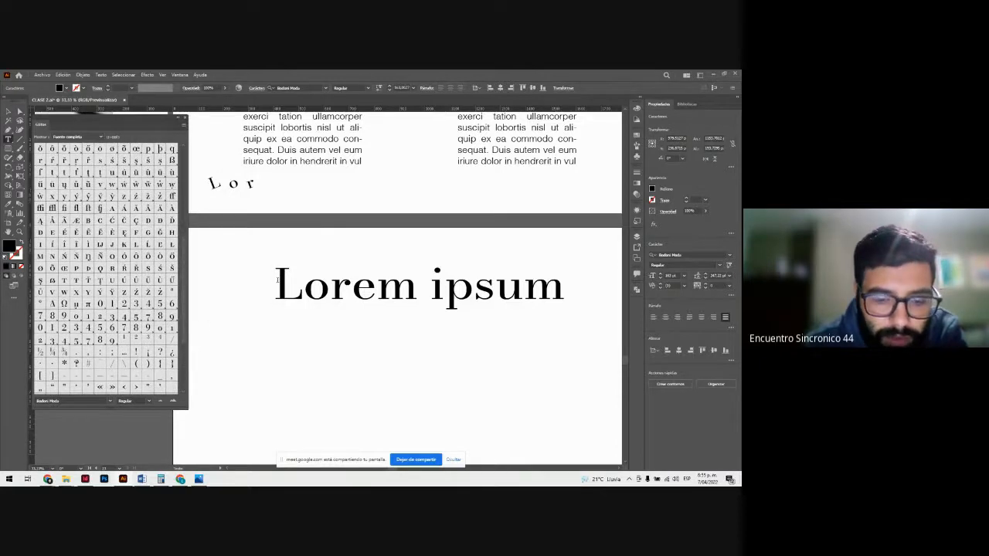
pyautogui.write('T')
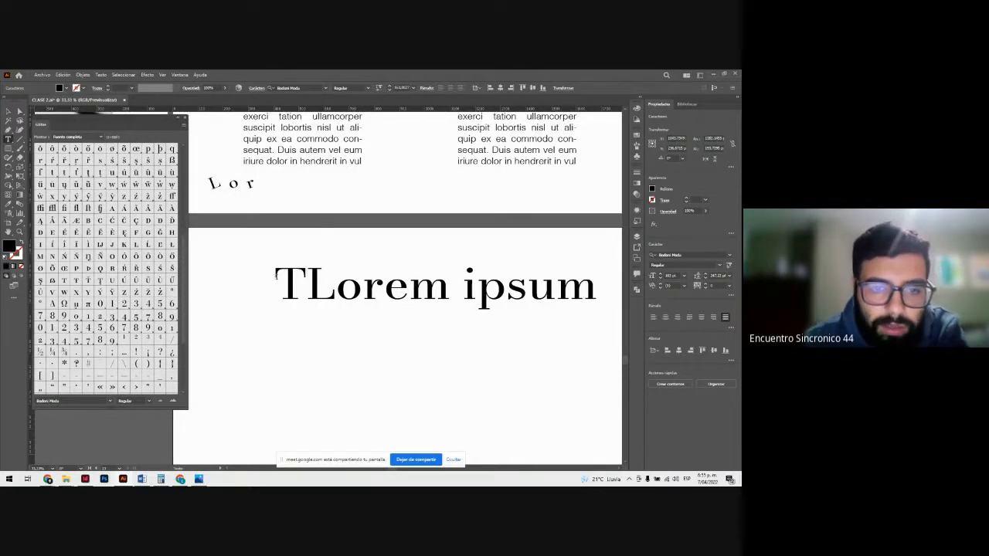
# Step: Replace the leading T with the small-cap barred Ŧ glyph and add the small-cap Ť and Ţ glyphs right after it
pyautogui.moveTo(276, 276); pyautogui.dragTo(305, 282)
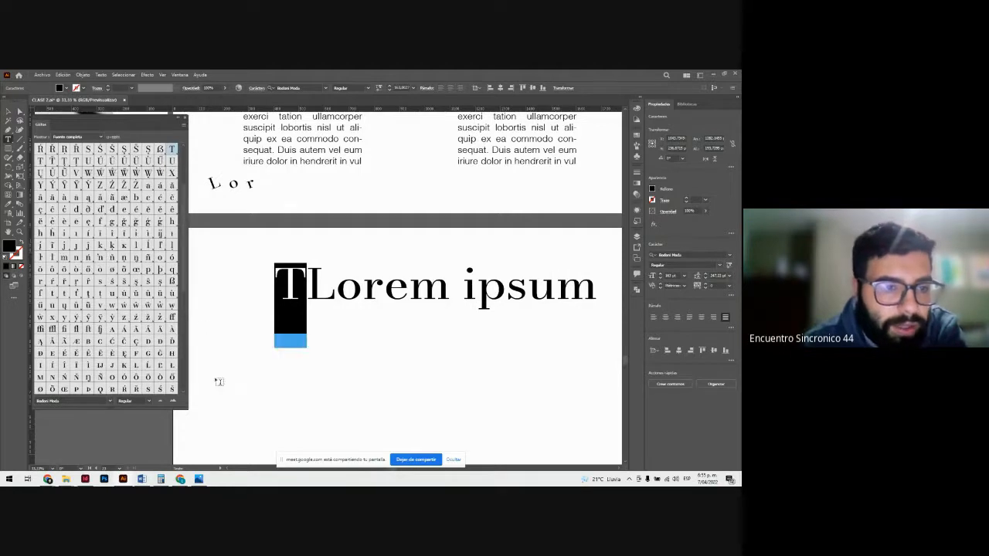
pyautogui.scroll(-4, 187, 316)
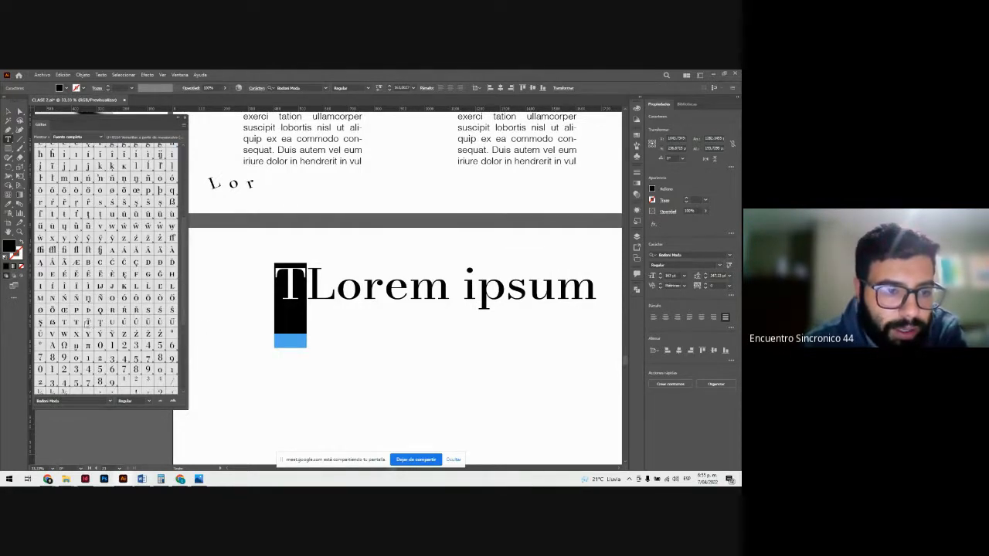
pyautogui.doubleClick(75, 322)
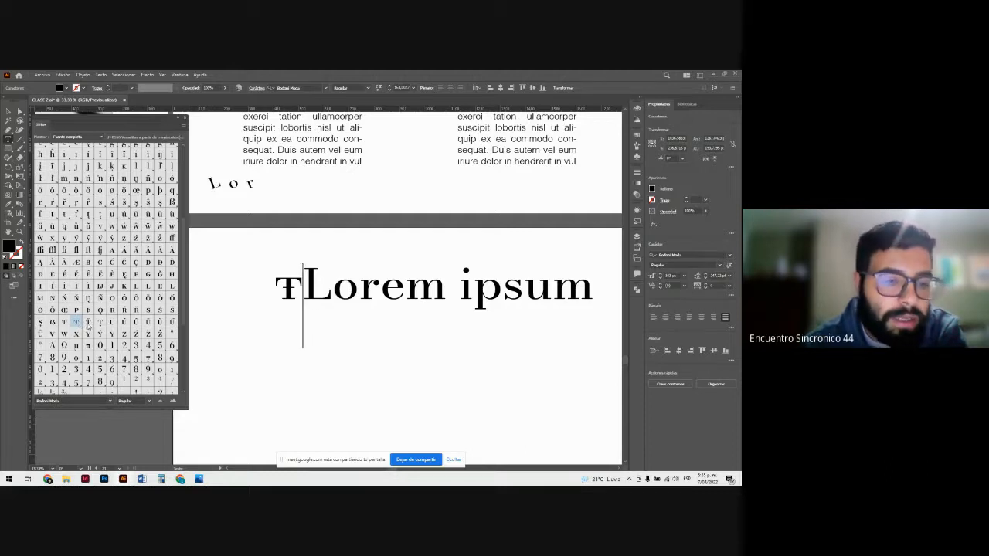
pyautogui.doubleClick(87, 323)
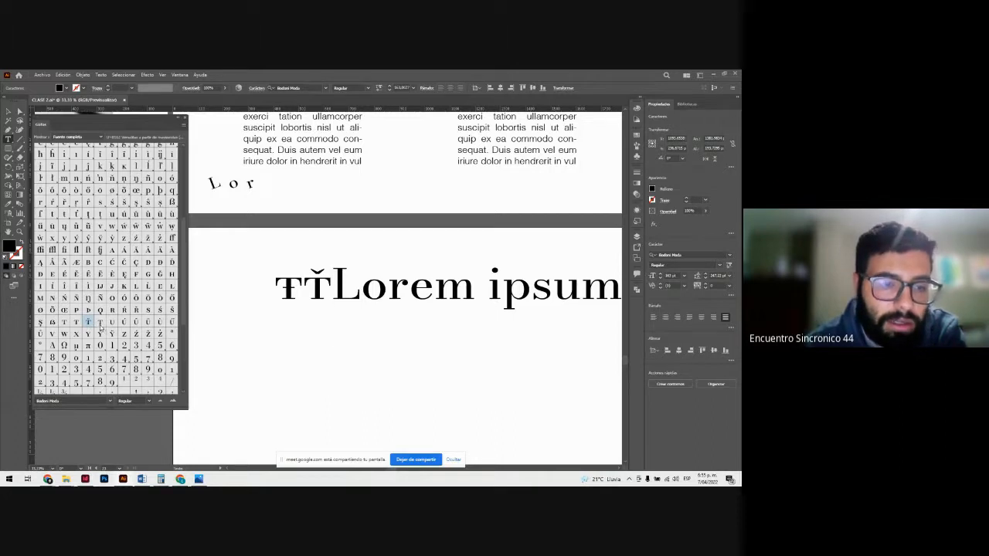
pyautogui.doubleClick(100, 323)
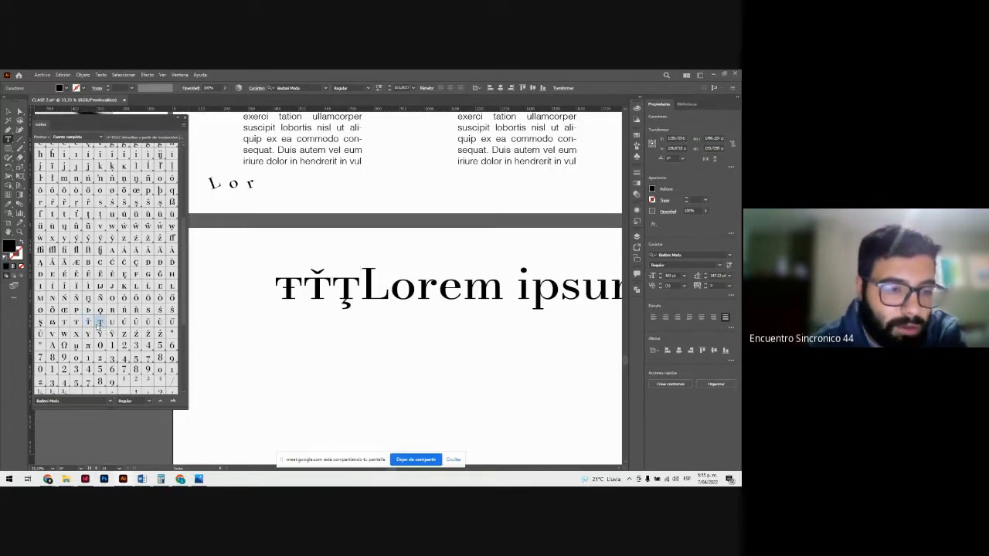
# Step: Insert the capital glyphs Œ, ẞ and Ẅ at the start of the line, before the small-cap T variants
pyautogui.scroll(-5, 184, 331)
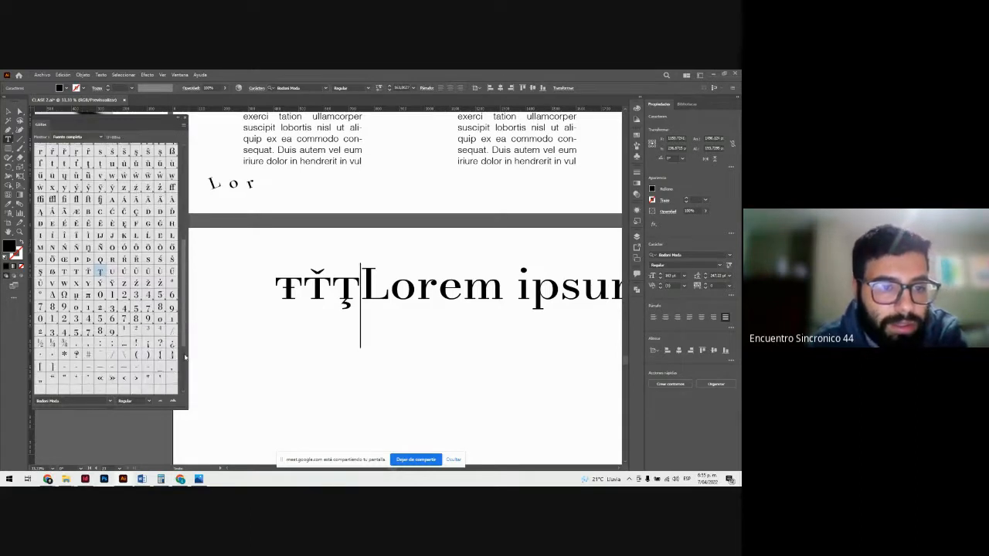
pyautogui.scroll(10, 169, 350)
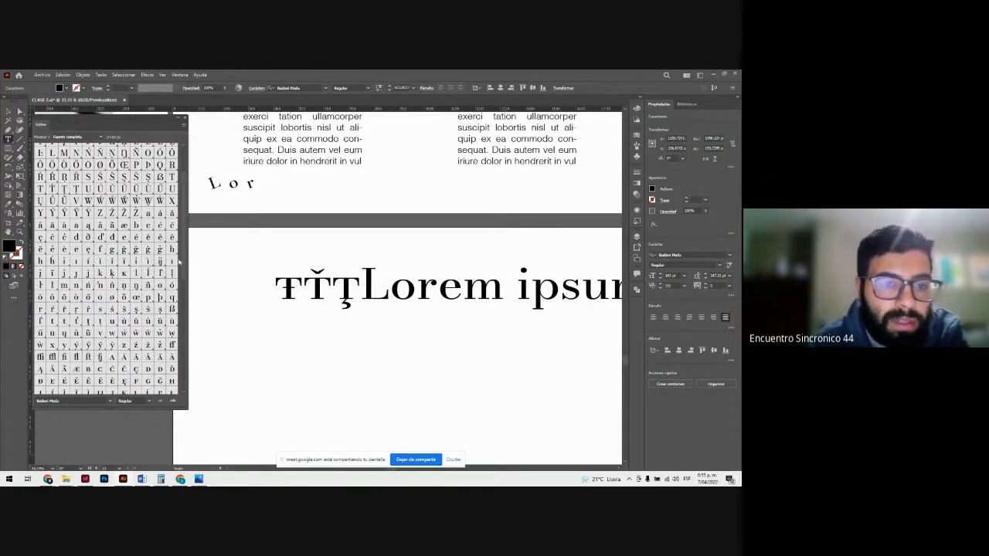
pyautogui.scroll(3, 183, 237)
pyautogui.scroll(1, 183, 237)
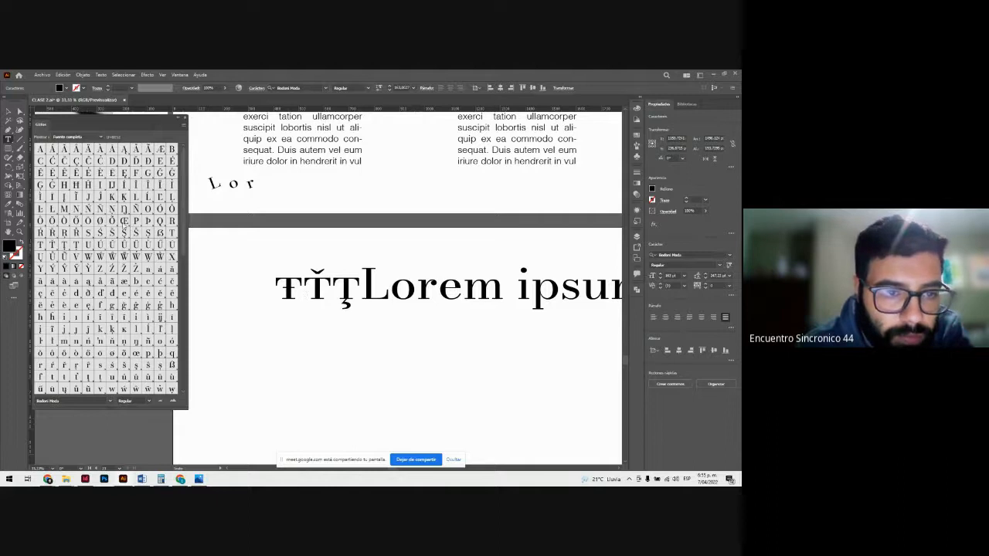
pyautogui.doubleClick(124, 222)
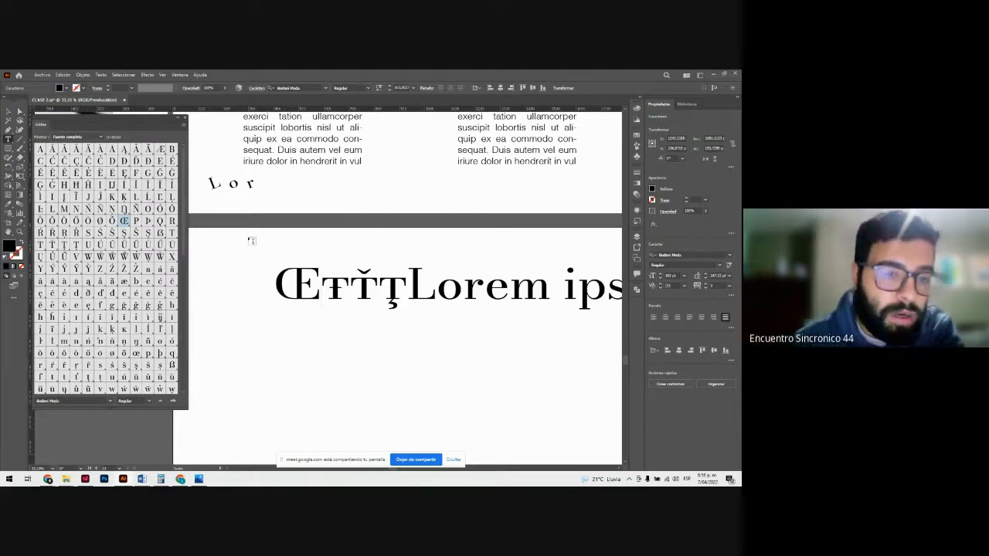
pyautogui.doubleClick(161, 234)
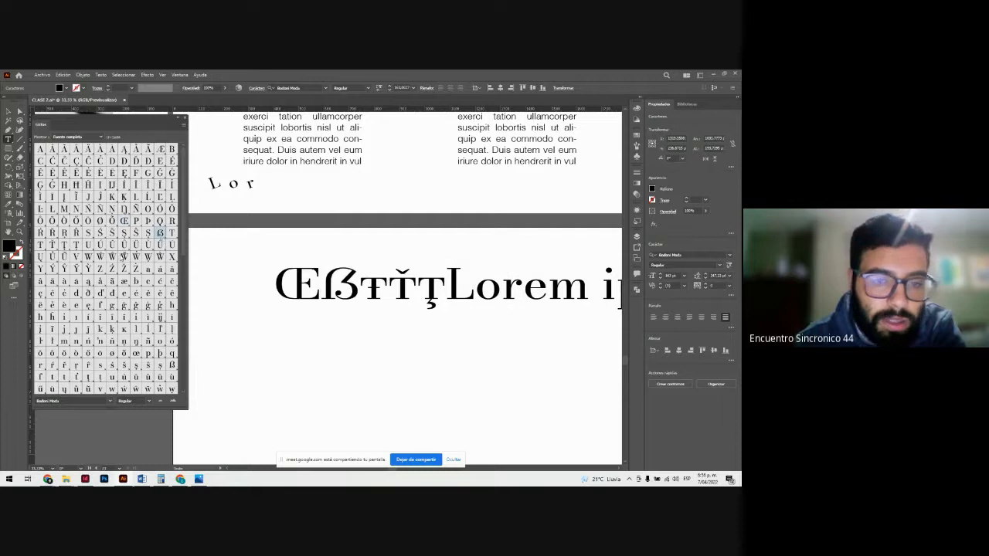
pyautogui.doubleClick(124, 256)
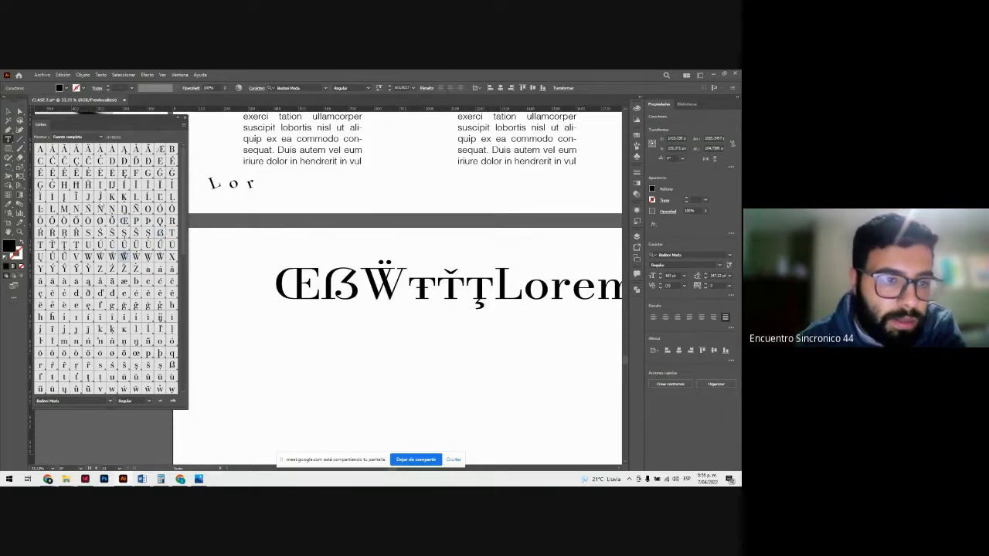
# Step: Insert the capital glyphs Ħ, Ŀ, Ô and Ŧ directly after the Ẅ in the line
pyautogui.scroll(-2, 100, 203)
pyautogui.doubleClick(76, 161)
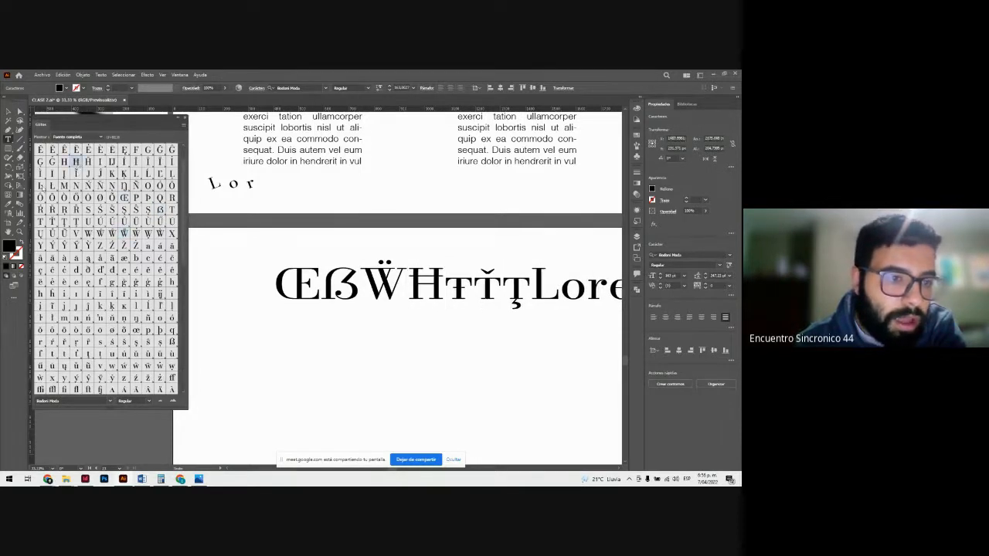
pyautogui.doubleClick(40, 185)
pyautogui.doubleClick(40, 197)
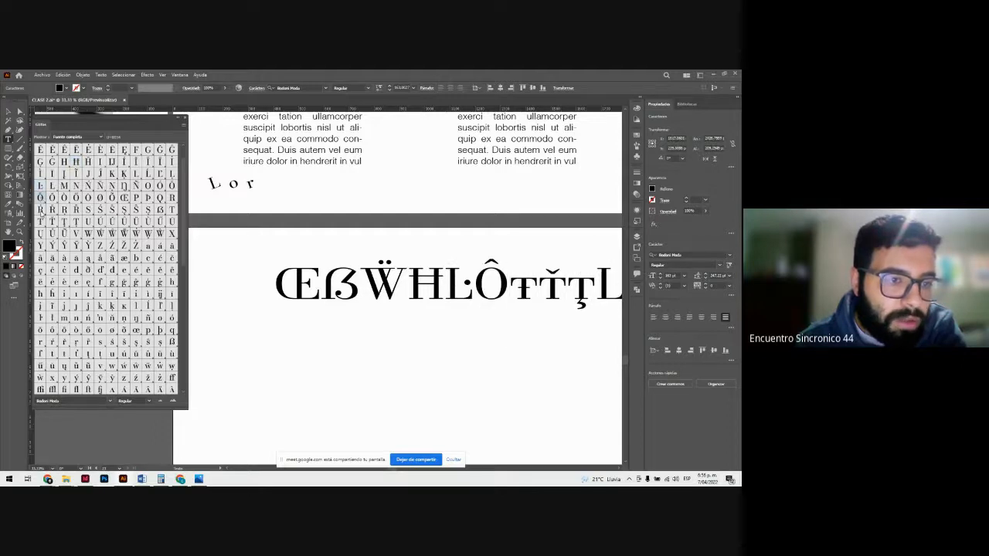
pyautogui.doubleClick(40, 221)
pyautogui.scroll(-2, 56, 293)
pyautogui.scroll(-15, 56, 293)
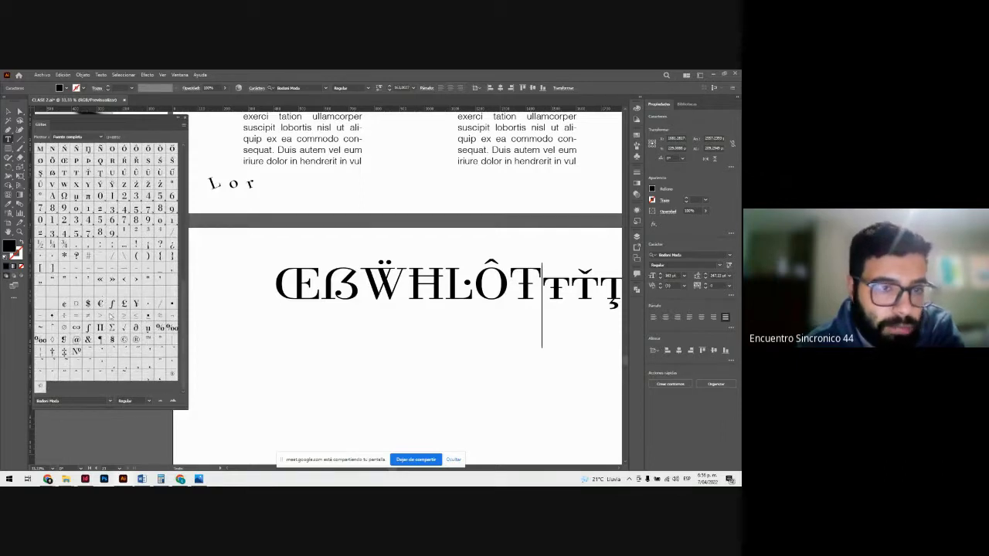
# Step: Close the Glyphs panel and delete both the special-character line on the lower artboard and the rotated "Lor" text above it
pyautogui.click(183, 120)
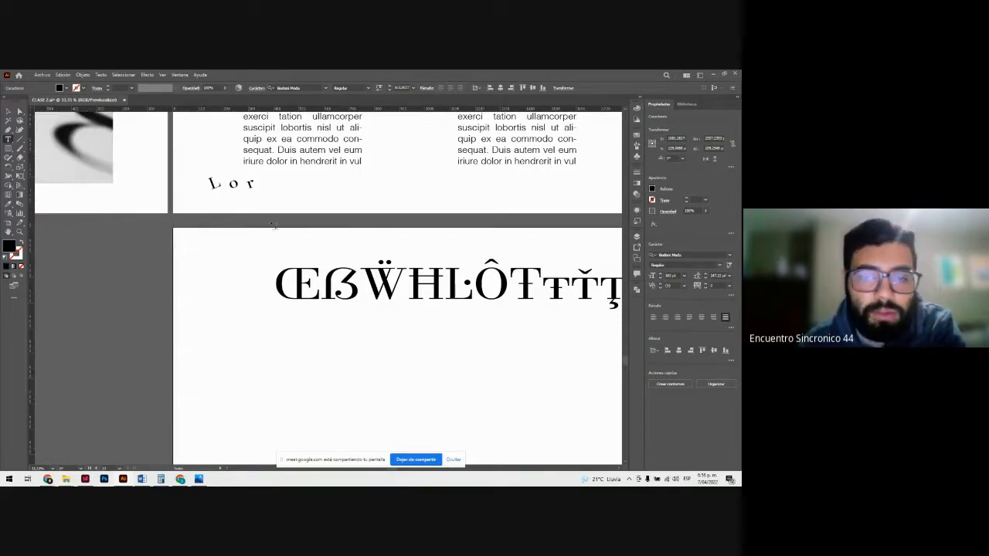
pyautogui.click(8, 111)
pyautogui.moveTo(345, 282); pyautogui.dragTo(272, 317)
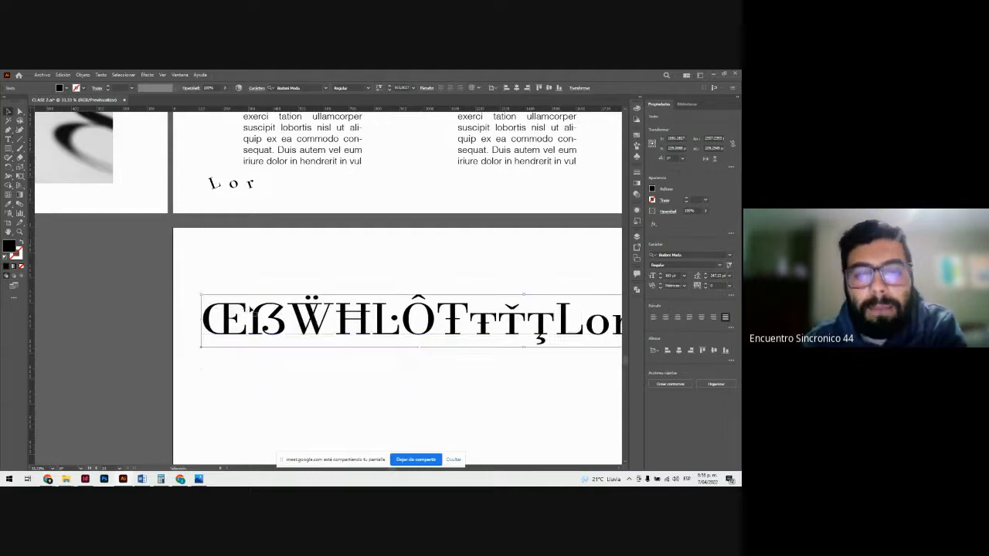
pyautogui.press('Delete')
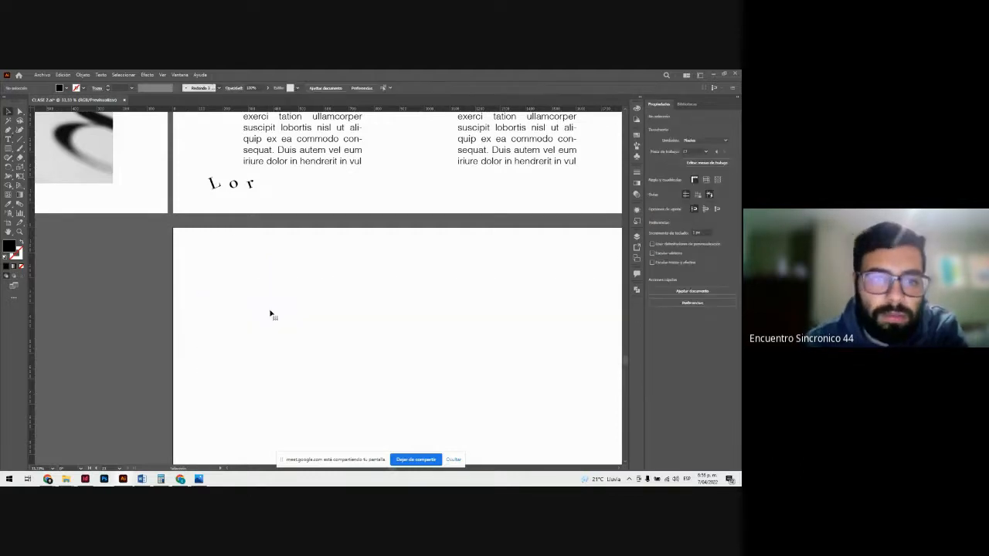
pyautogui.click(230, 187)
pyautogui.press('Delete')
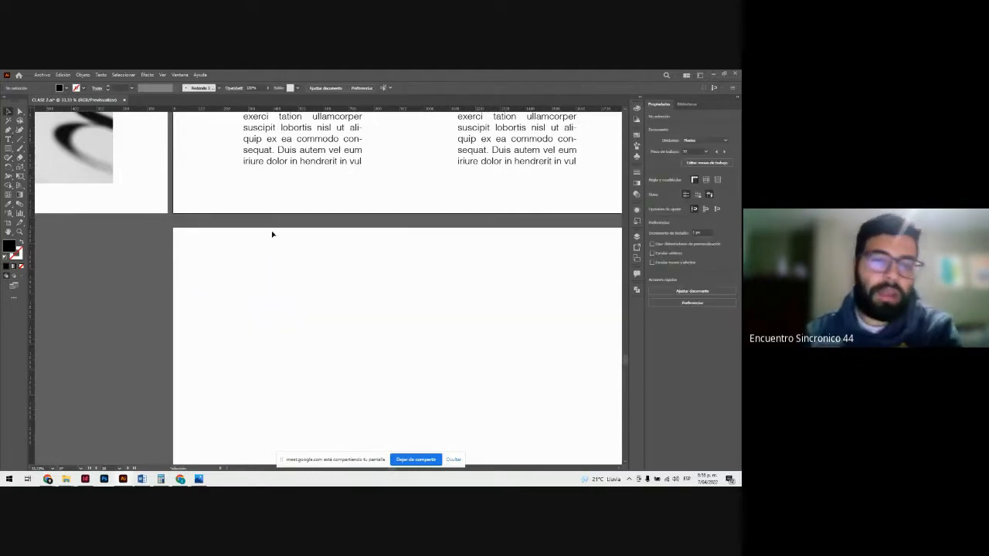
# Step: Examine the first star and the paragraph it overlaps on the "Ceñir texto" artboard, selecting them together and individually
pyautogui.press('z')
pyautogui.moveTo(366, 277); pyautogui.dragTo(269, 259)
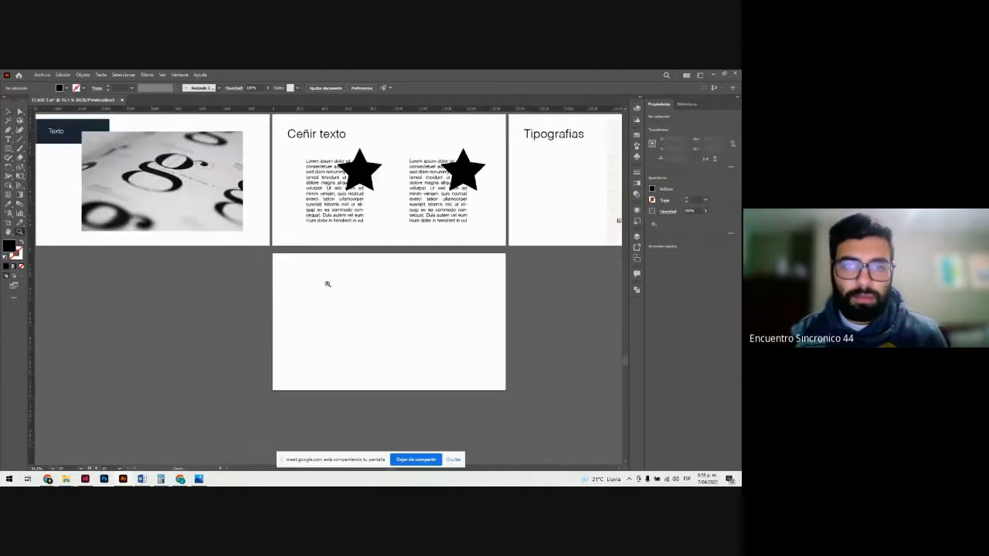
pyautogui.scroll(2, 328, 285)
pyautogui.click(392, 253)
pyautogui.click(299, 269)
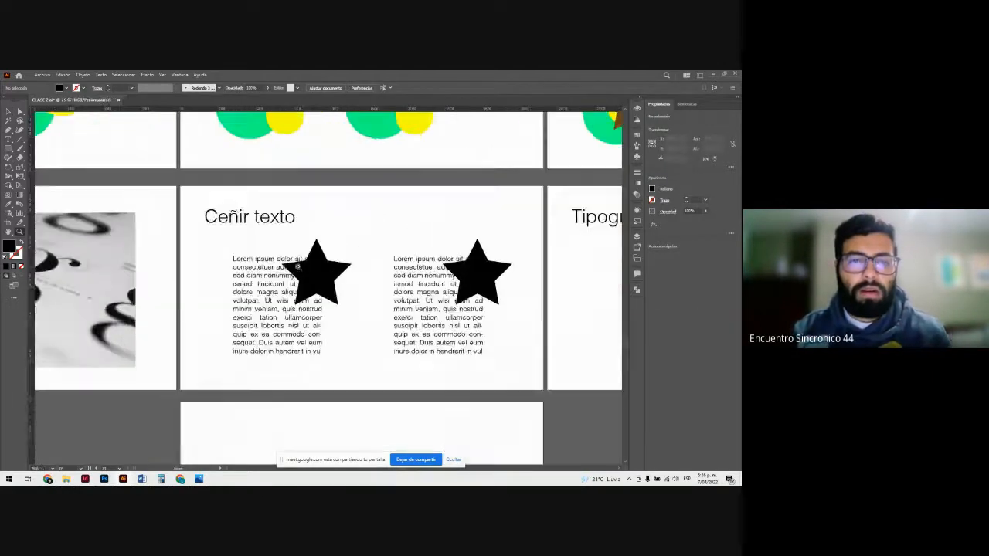
pyautogui.click(352, 281)
pyautogui.press('v')
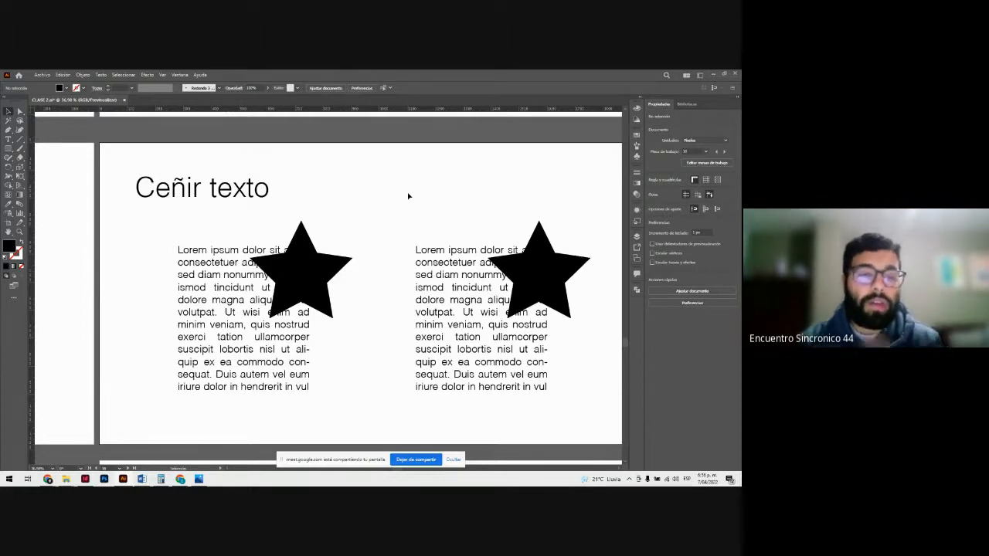
pyautogui.click(324, 261)
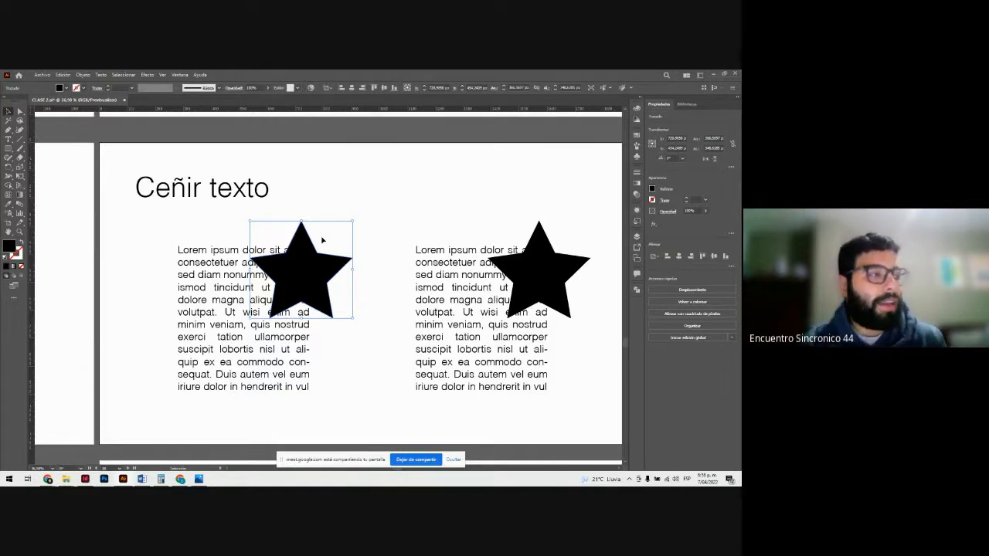
pyautogui.moveTo(173, 232); pyautogui.dragTo(320, 352)
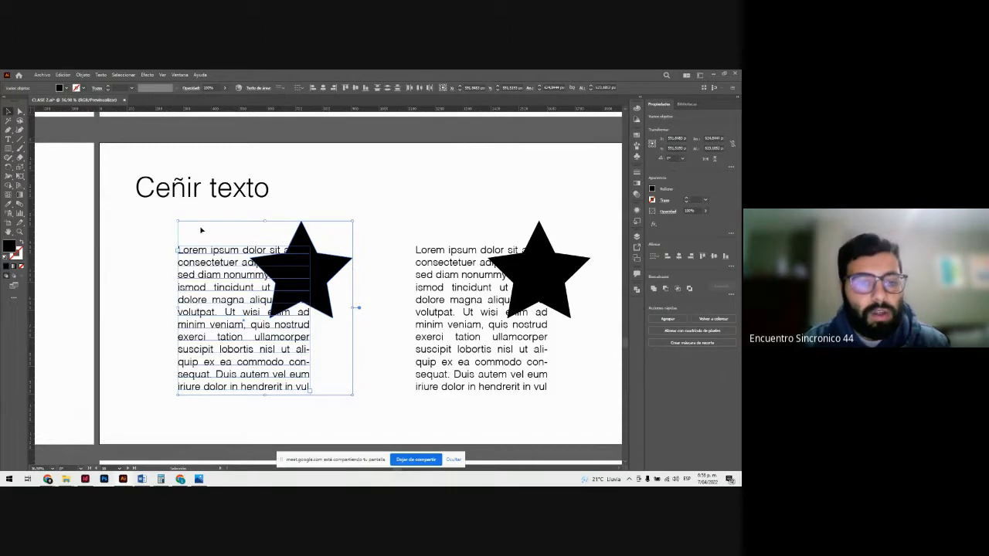
pyautogui.click(346, 235)
pyautogui.click(310, 249)
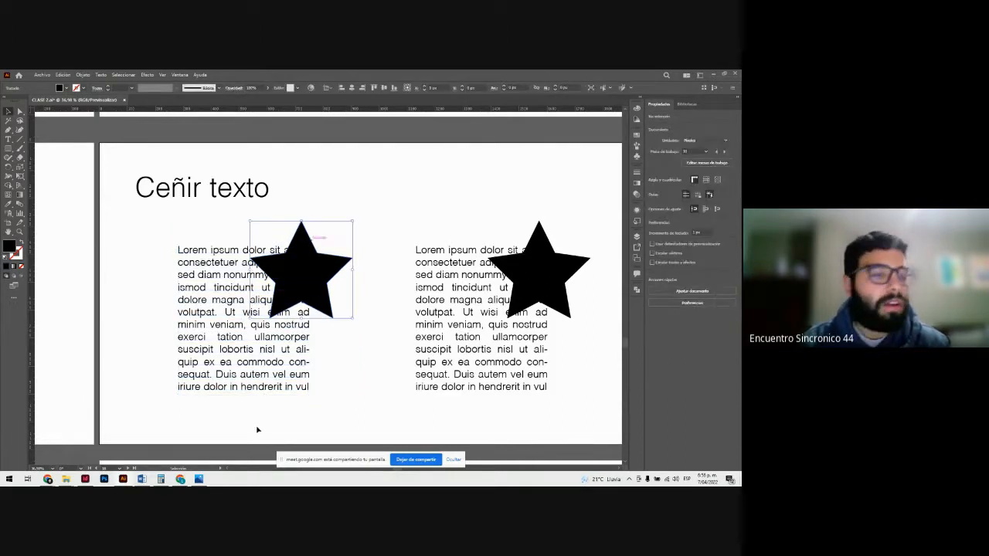
pyautogui.click(235, 330)
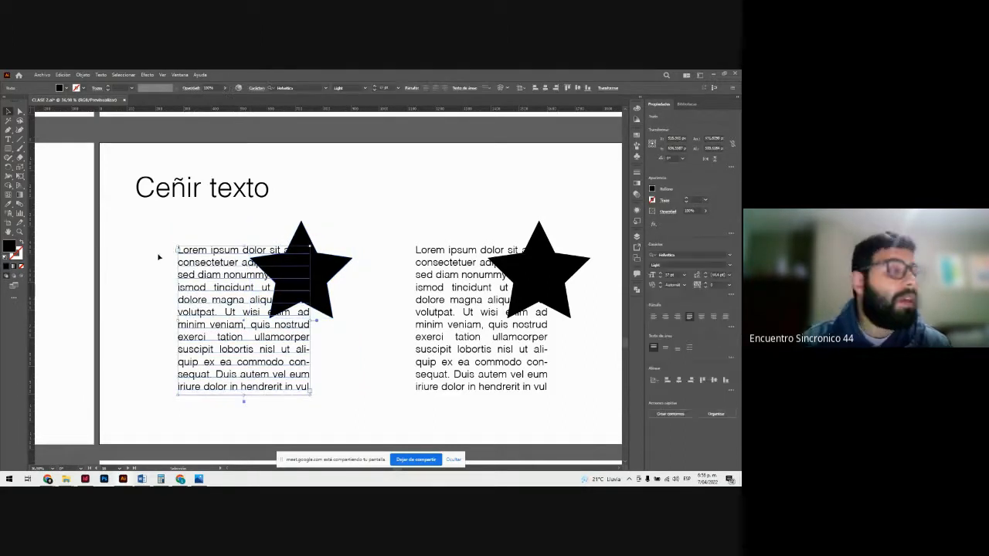
# Step: Create a text wrap (Ceñir texto) around the first star so its overlapping paragraph flows around the shape
pyautogui.moveTo(161, 228); pyautogui.dragTo(345, 394)
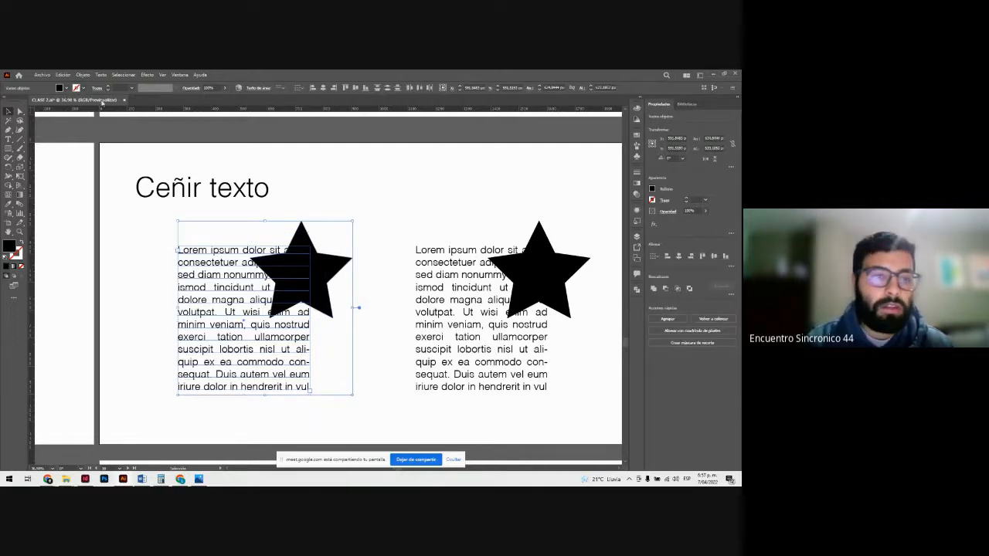
pyautogui.click(83, 75)
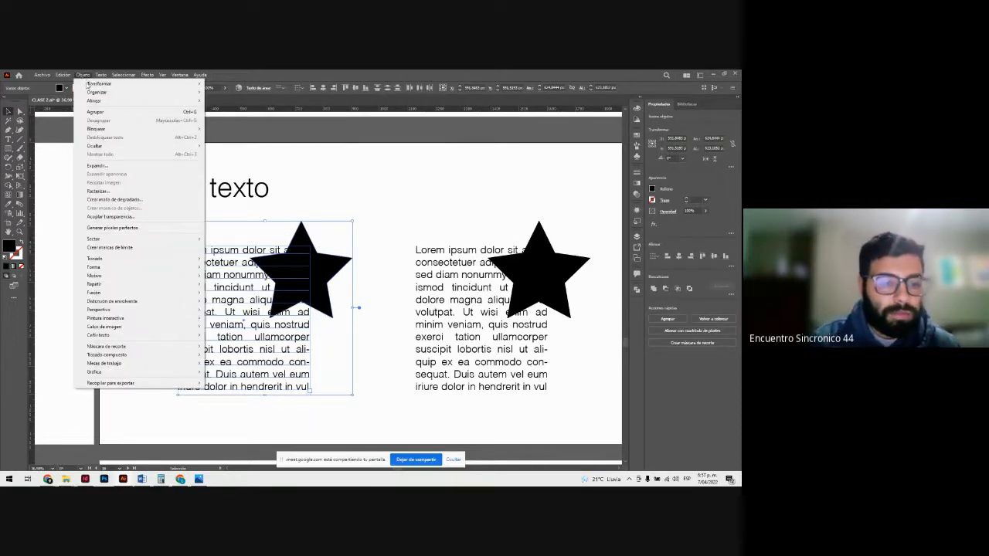
pyautogui.moveTo(160, 337)
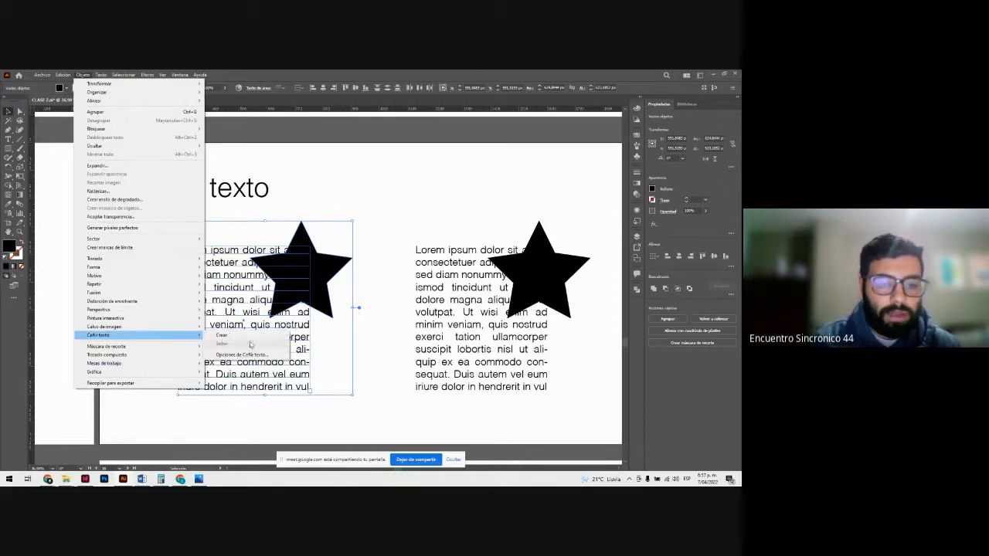
pyautogui.click(222, 335)
pyautogui.click(408, 285)
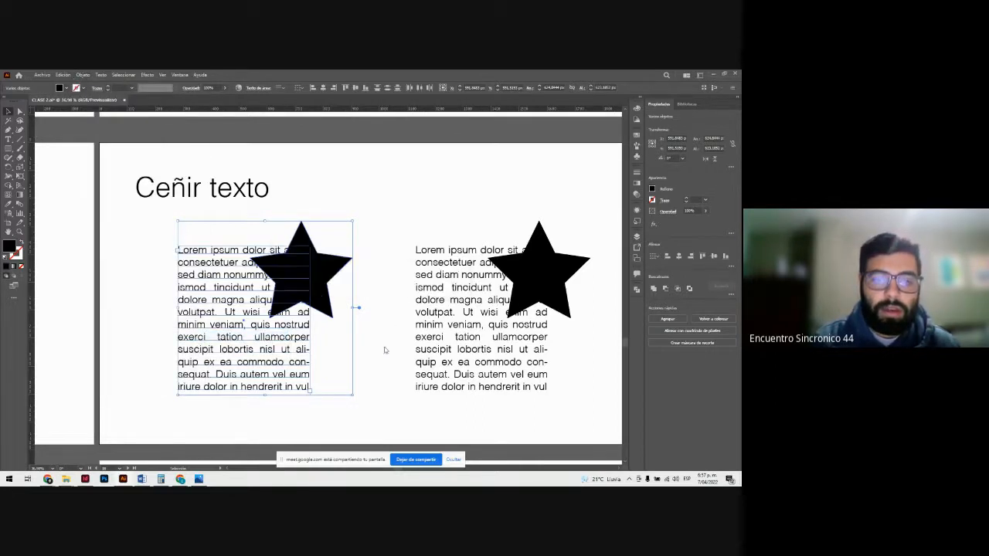
pyautogui.click(368, 228)
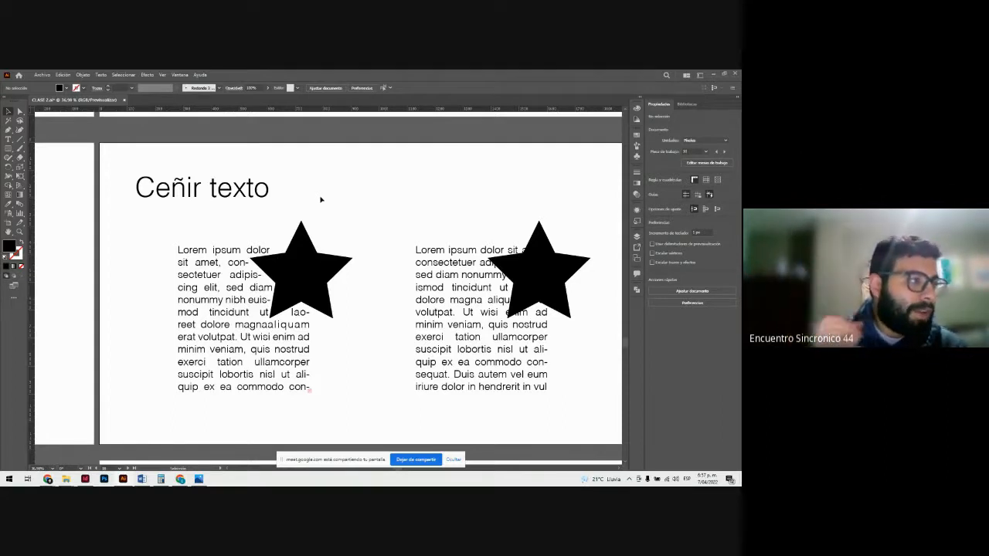
# Step: Move the first star down into the middle of its paragraph to test how the text wraps around it
pyautogui.click(298, 267)
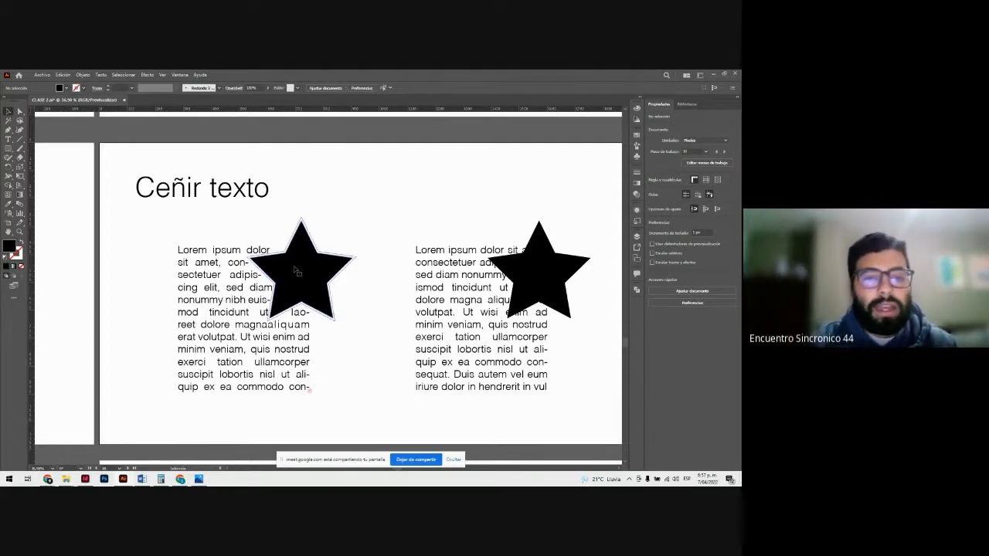
pyautogui.moveTo(296, 303); pyautogui.dragTo(248, 332)
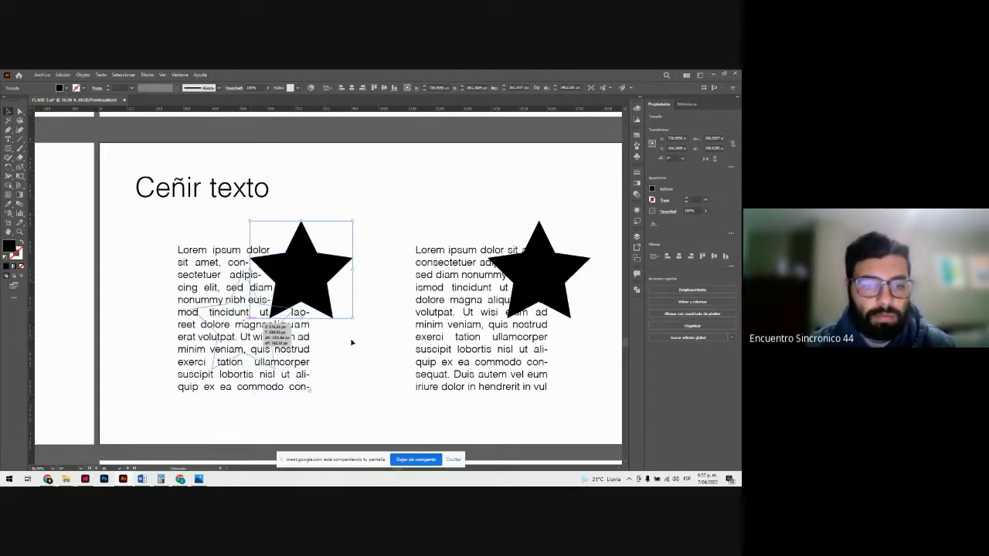
pyautogui.moveTo(352, 342); pyautogui.dragTo(351, 339)
pyautogui.click(325, 346)
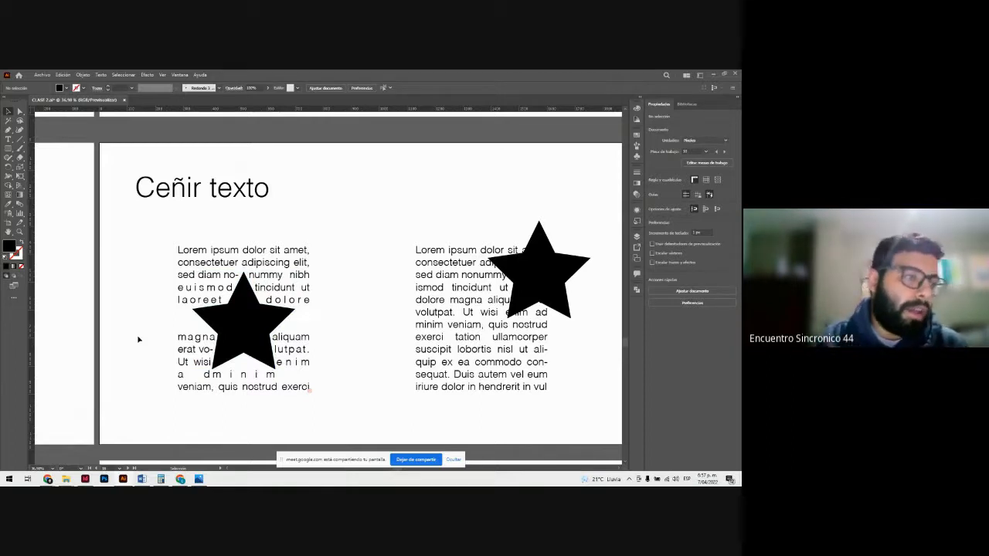
# Step: Move the first star back over the upper-right corner of its paragraph
pyautogui.click(237, 328)
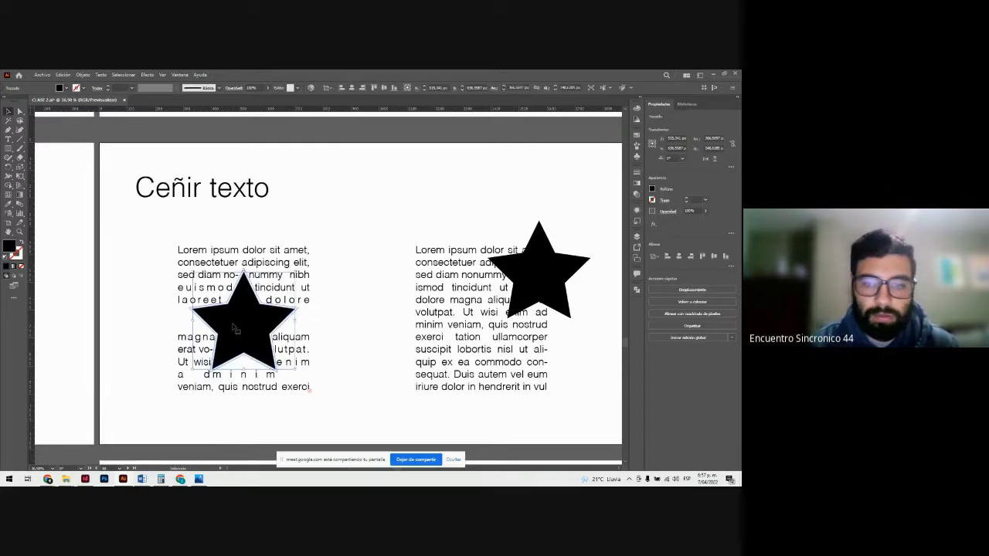
pyautogui.moveTo(237, 328); pyautogui.dragTo(355, 236)
pyautogui.click(380, 444)
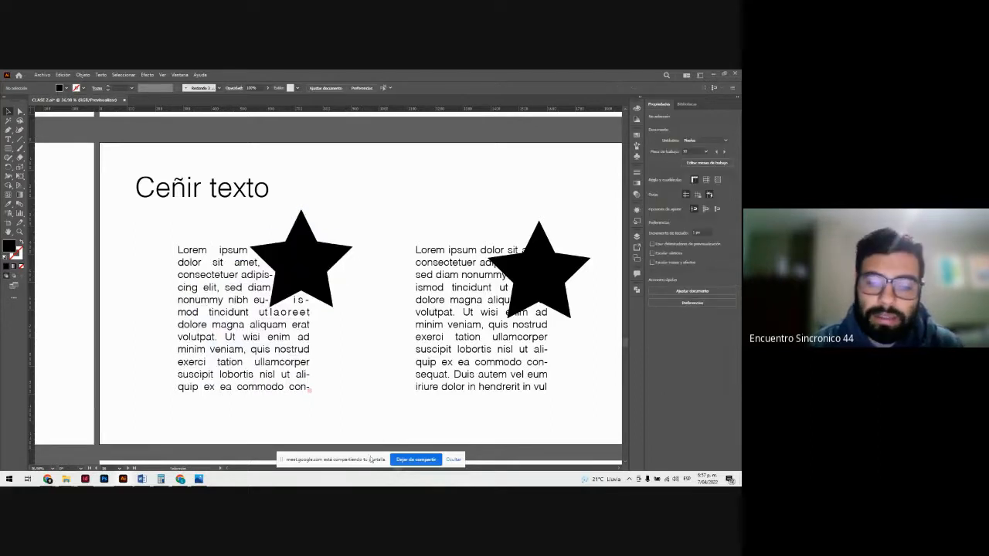
# Step: Examine the Serif sample and its associated qualities up close on the "Tipografias" artboard
pyautogui.moveTo(371, 460); pyautogui.dragTo(354, 408)
pyautogui.moveTo(396, 469); pyautogui.dragTo(453, 470)
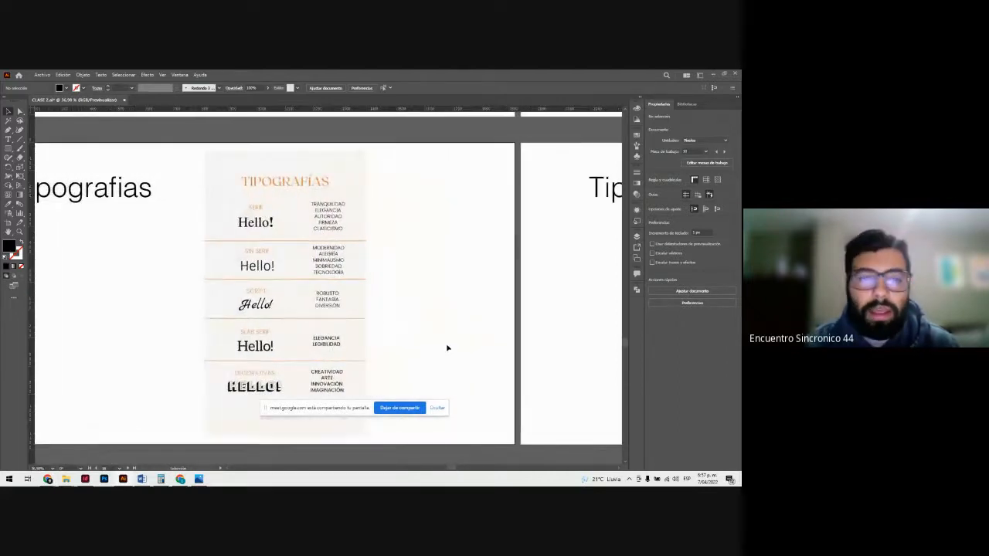
pyautogui.click(246, 210)
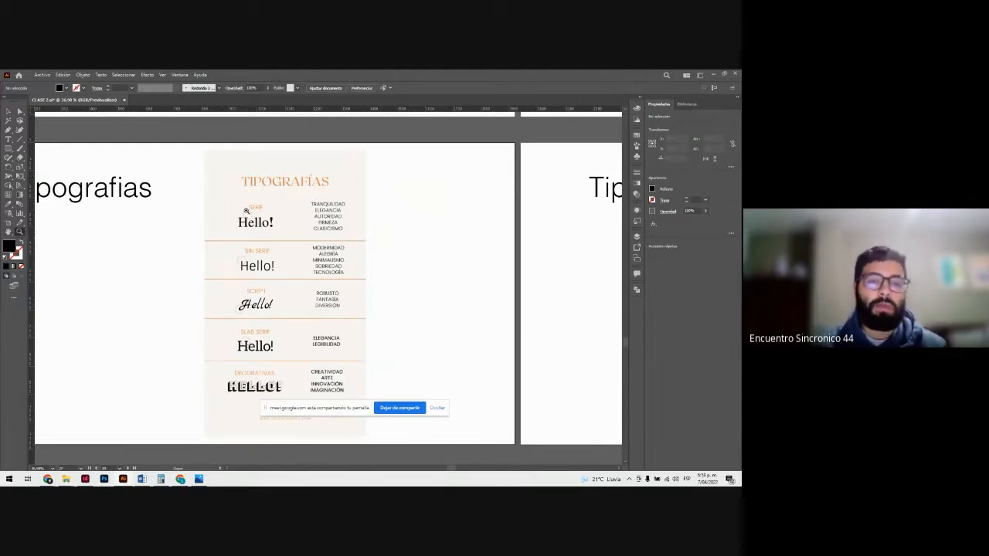
pyautogui.moveTo(258, 202); pyautogui.dragTo(362, 290)
pyautogui.scroll(3, 362, 290)
pyautogui.scroll(-1, 359, 287)
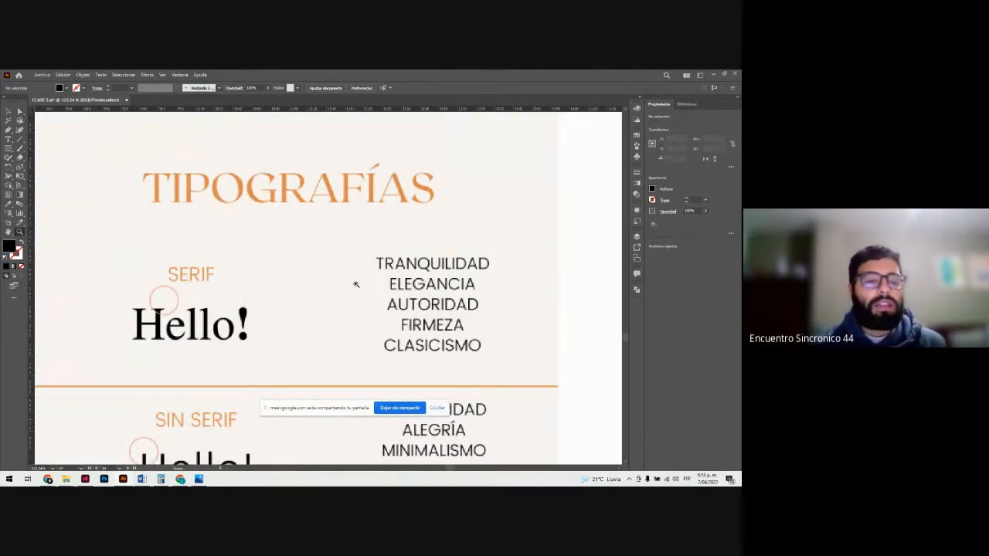
pyautogui.click(191, 311)
pyautogui.click(190, 311)
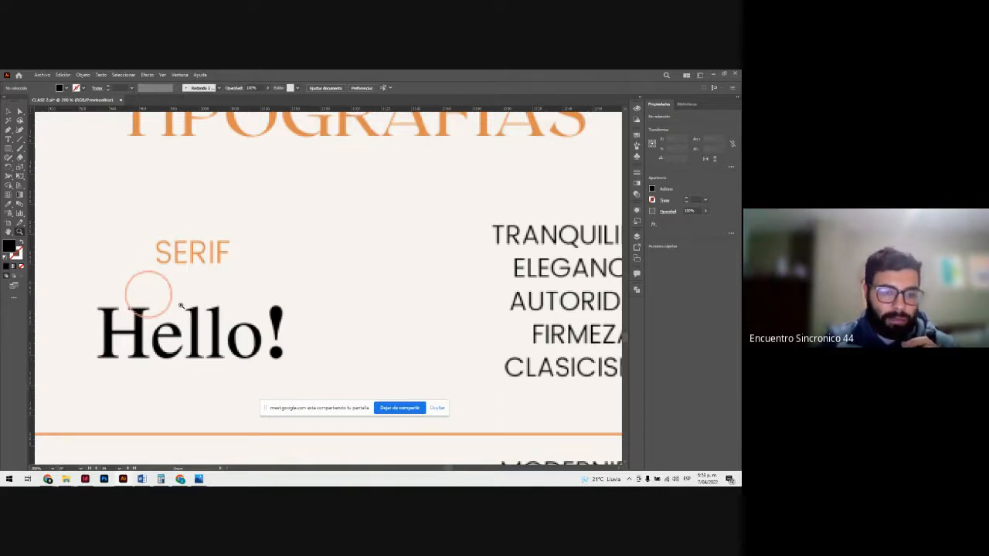
# Step: Add a "Lorem ipsum" placeholder text line in Bodoni Moda and place it beside the SERIF label
pyautogui.click(9, 139)
pyautogui.click(329, 247)
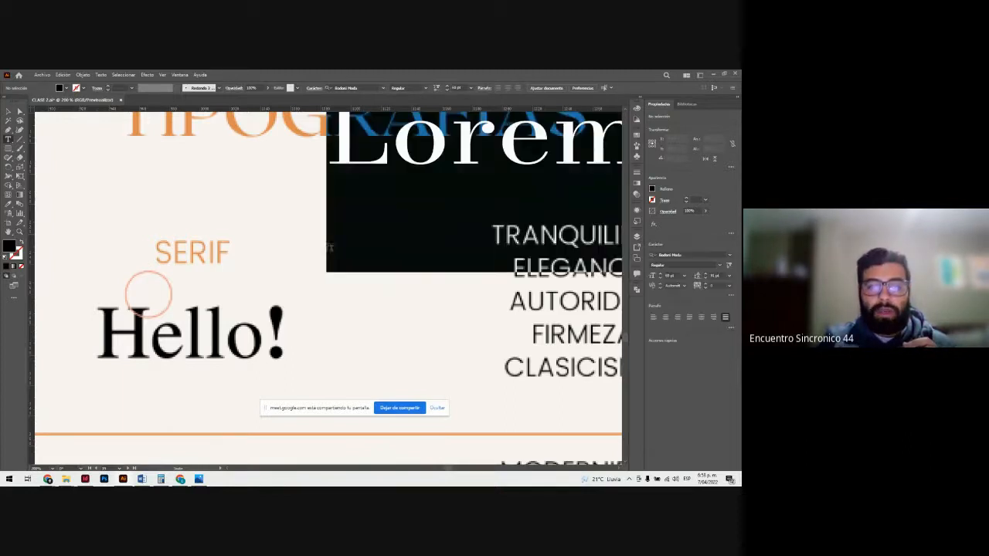
pyautogui.click(8, 112)
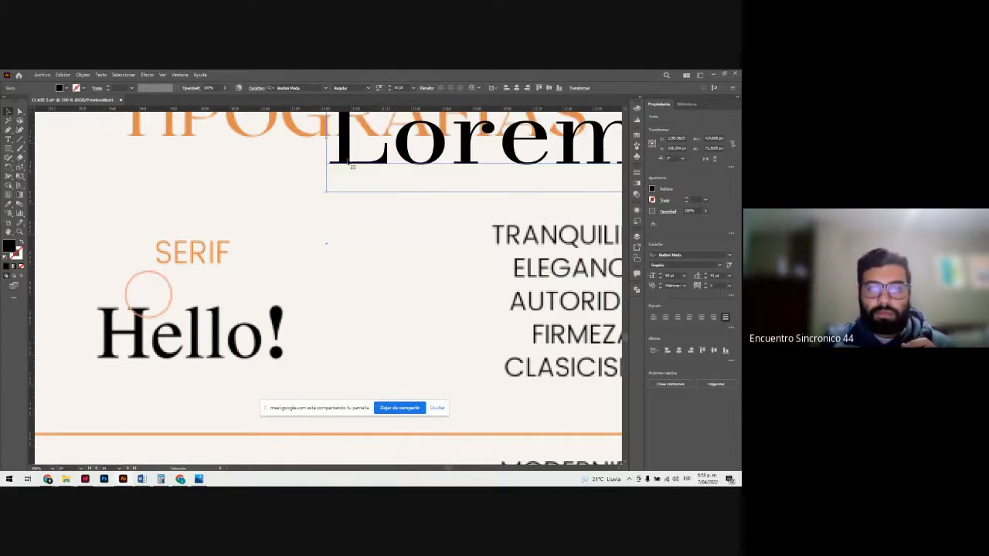
pyautogui.moveTo(346, 163); pyautogui.dragTo(294, 274)
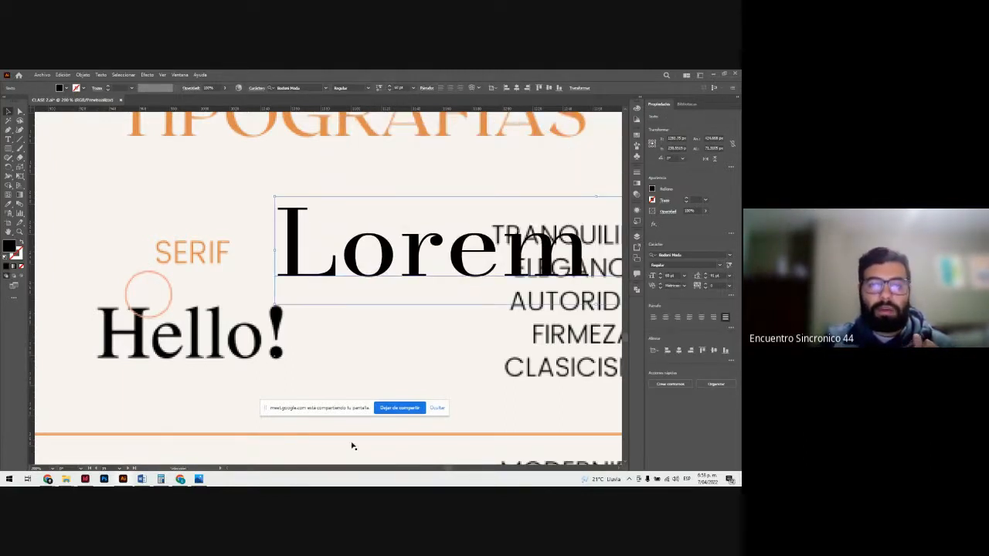
# Step: Examine the serifs on the placeholder text's capital L up close, at both its top and its baseline
pyautogui.press('z')
pyautogui.moveTo(299, 216); pyautogui.dragTo(449, 314)
pyautogui.press('v')
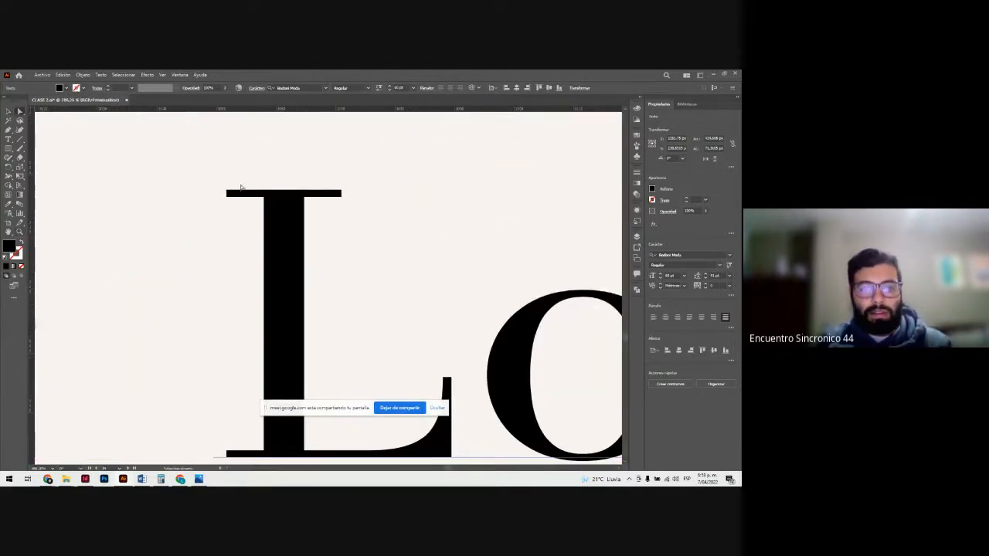
pyautogui.scroll(-4, 274, 209)
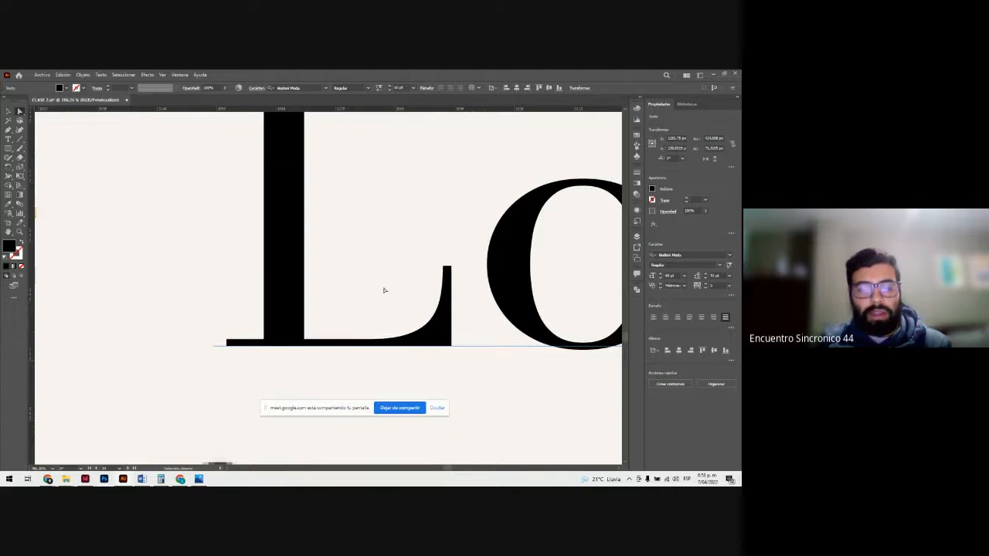
pyautogui.press('z')
pyautogui.moveTo(463, 275); pyautogui.dragTo(328, 257)
pyautogui.moveTo(562, 266); pyautogui.dragTo(417, 268)
pyautogui.click(520, 277)
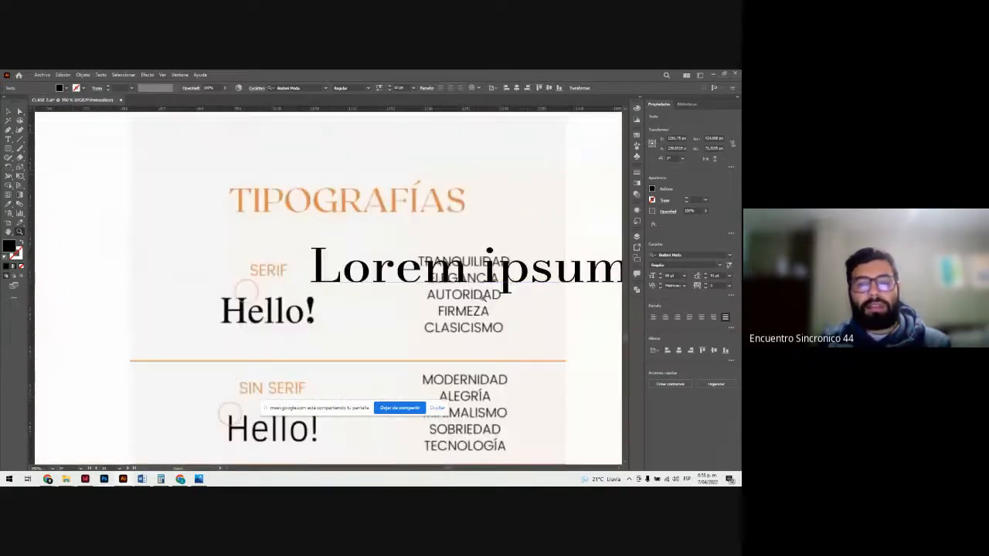
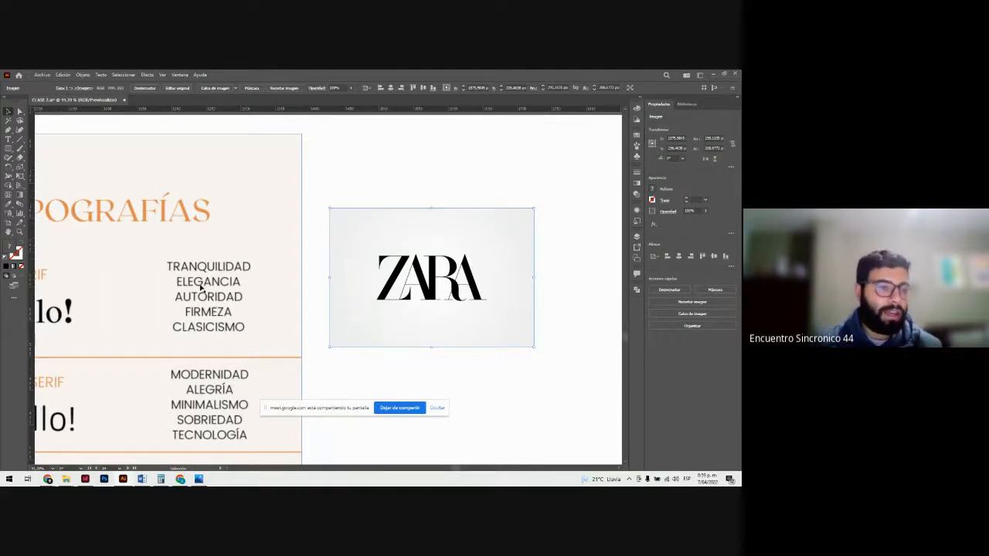
# Step: Move the ZARA logo image closer to the edge of the typography chart and slightly lower
pyautogui.click(302, 280)
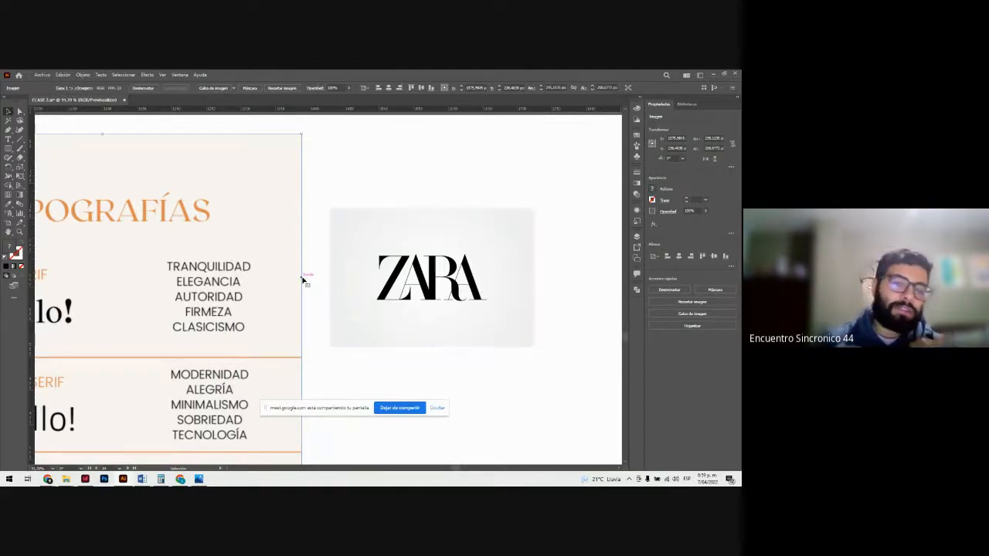
pyautogui.moveTo(345, 312); pyautogui.dragTo(329, 318)
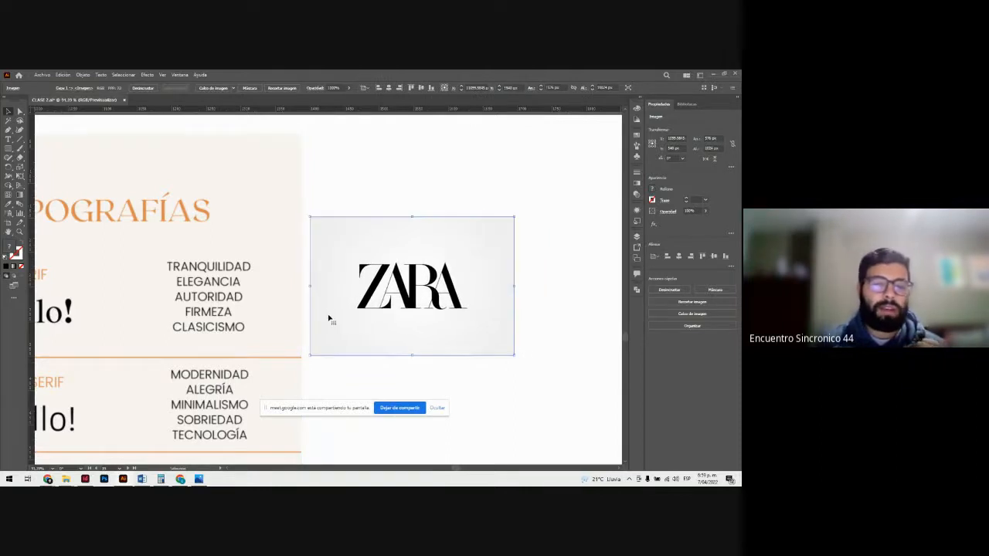
pyautogui.click(337, 190)
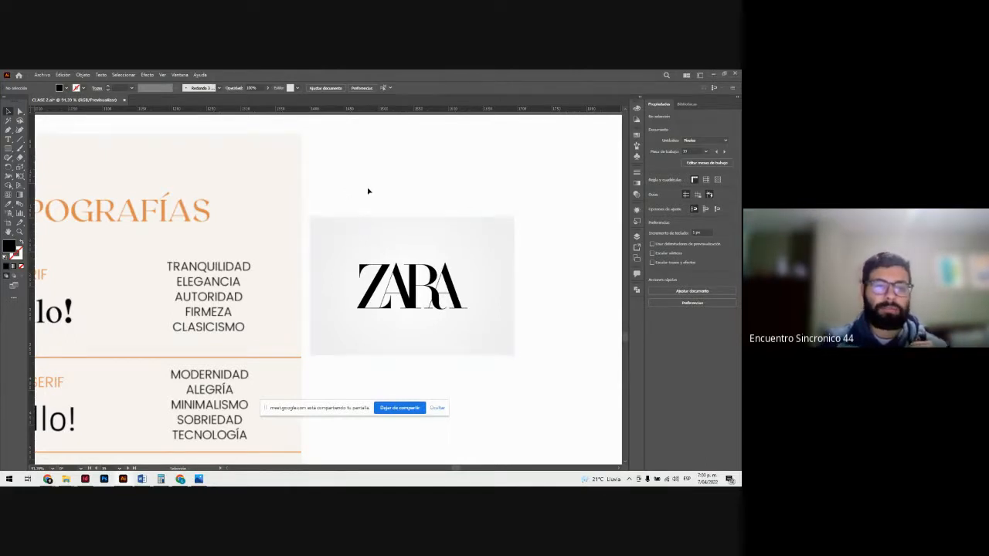
# Step: Examine the Sin Serif sample and its associated qualities up close on the typography chart
pyautogui.scroll(-2, 395, 290)
pyautogui.scroll(-1, 395, 289)
pyautogui.moveTo(454, 468); pyautogui.dragTo(443, 470)
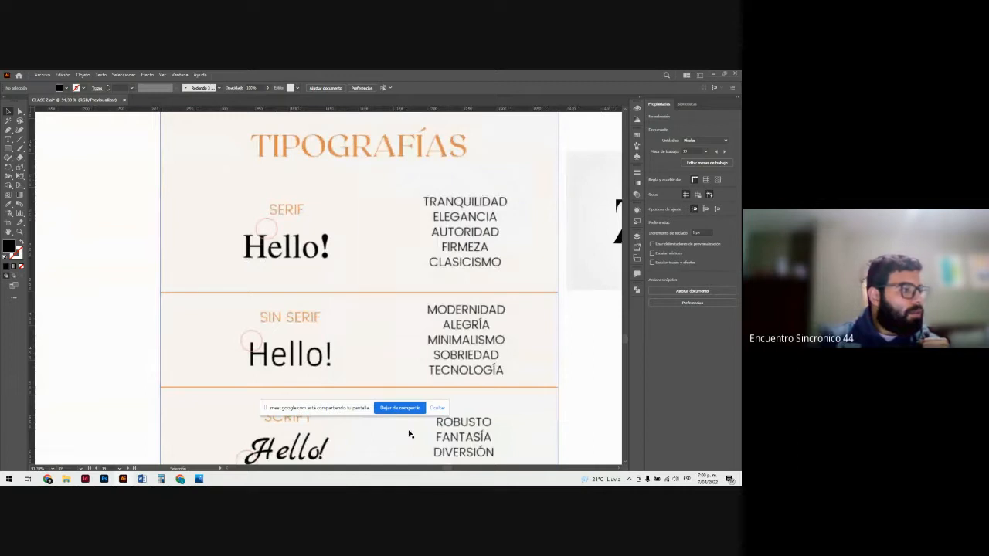
pyautogui.scroll(-2, 437, 383)
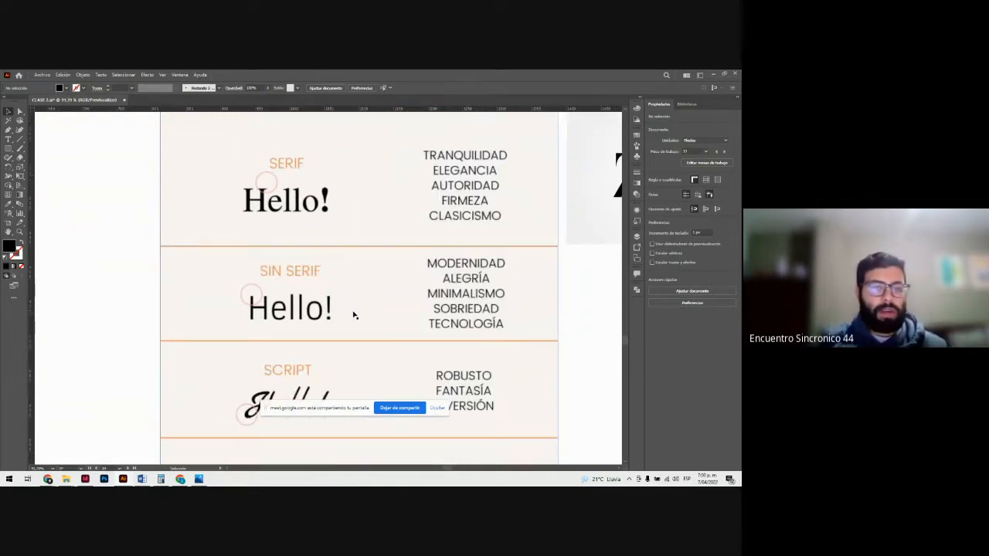
pyautogui.press('z')
pyautogui.moveTo(298, 282); pyautogui.dragTo(318, 318)
pyautogui.click(442, 314)
pyautogui.moveTo(185, 314); pyautogui.dragTo(147, 294)
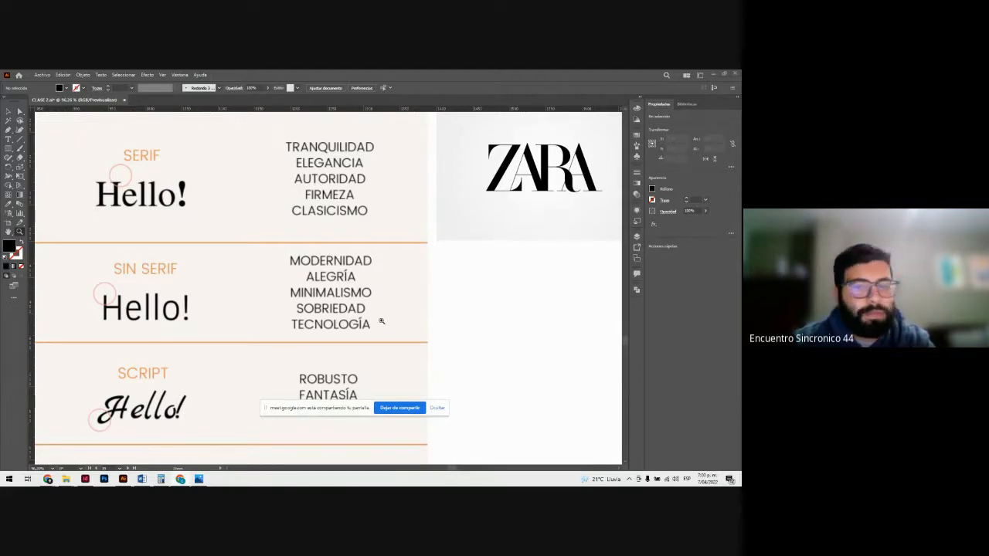
# Step: Paste the Google Workspace logo image and fit it below the ZARA image at about half its pasted size
pyautogui.click(452, 317)
pyautogui.scroll(-2, 313, 312)
pyautogui.scroll(-2, 228, 281)
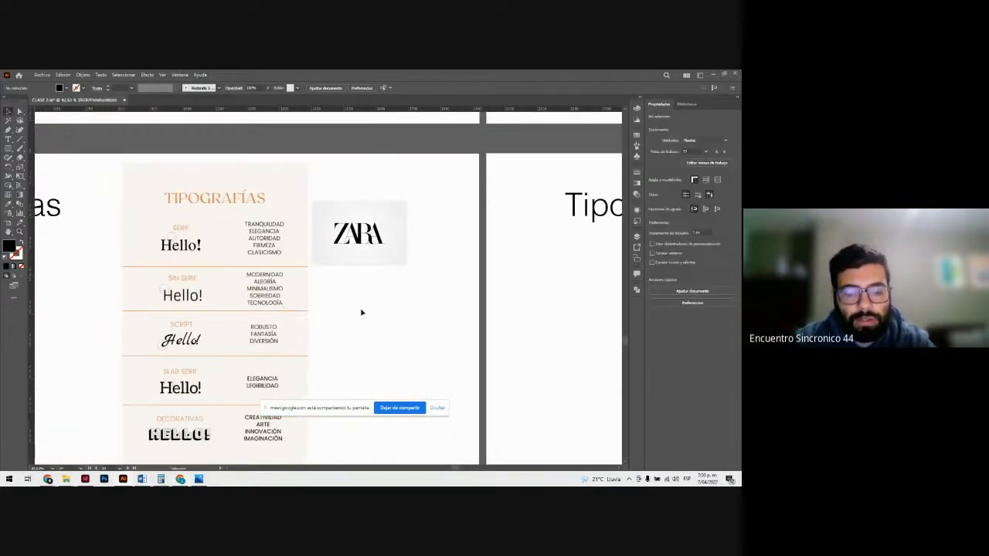
pyautogui.hotkey('ctrl', 'v')
pyautogui.moveTo(233, 277); pyautogui.dragTo(231, 286)
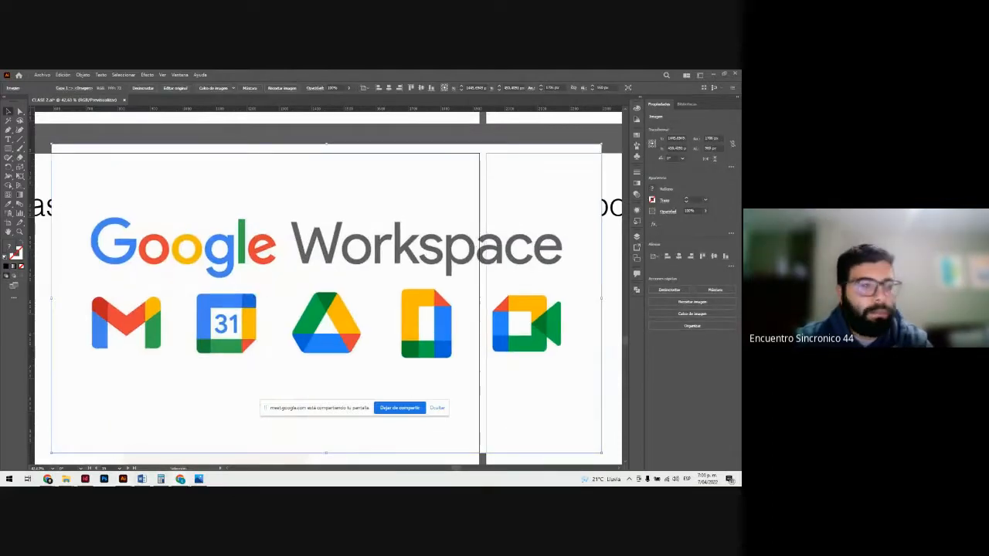
pyautogui.moveTo(114, 225)
pyautogui.mouseDown()
pyautogui.moveTo(270, 264)
pyautogui.moveTo(338, 247)
pyautogui.moveTo(199, 217)
pyautogui.moveTo(123, 221)
pyautogui.mouseUp()
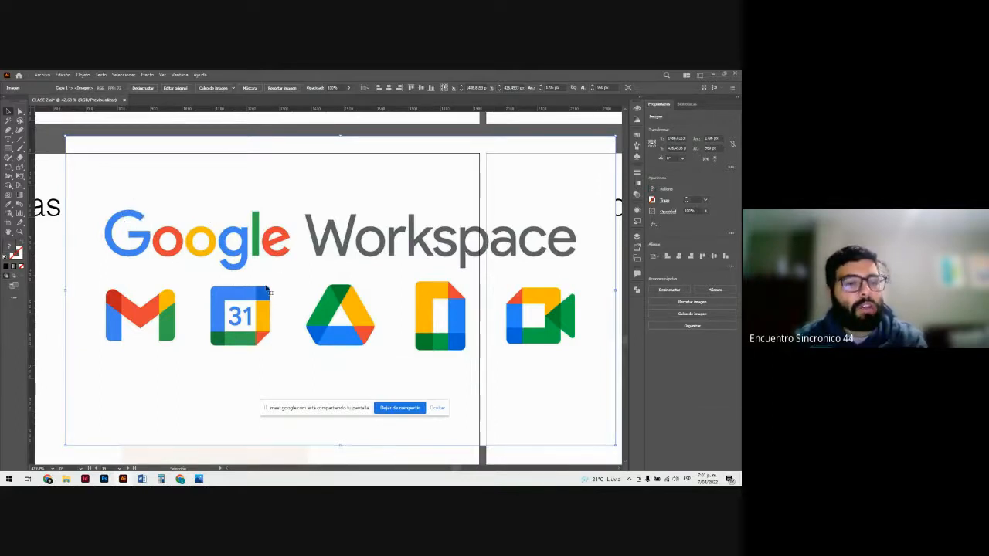
pyautogui.moveTo(66, 136); pyautogui.dragTo(340, 288)
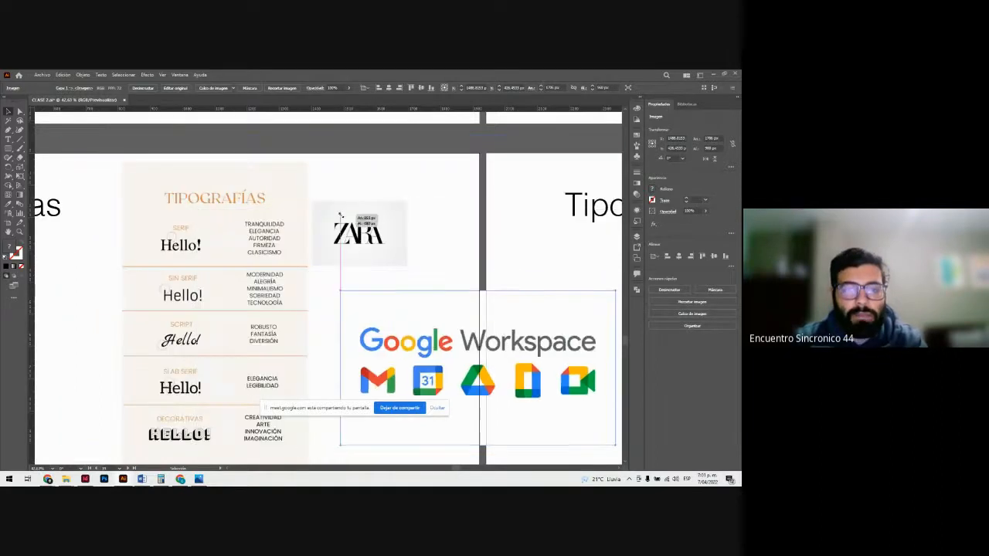
pyautogui.moveTo(381, 374); pyautogui.dragTo(360, 351)
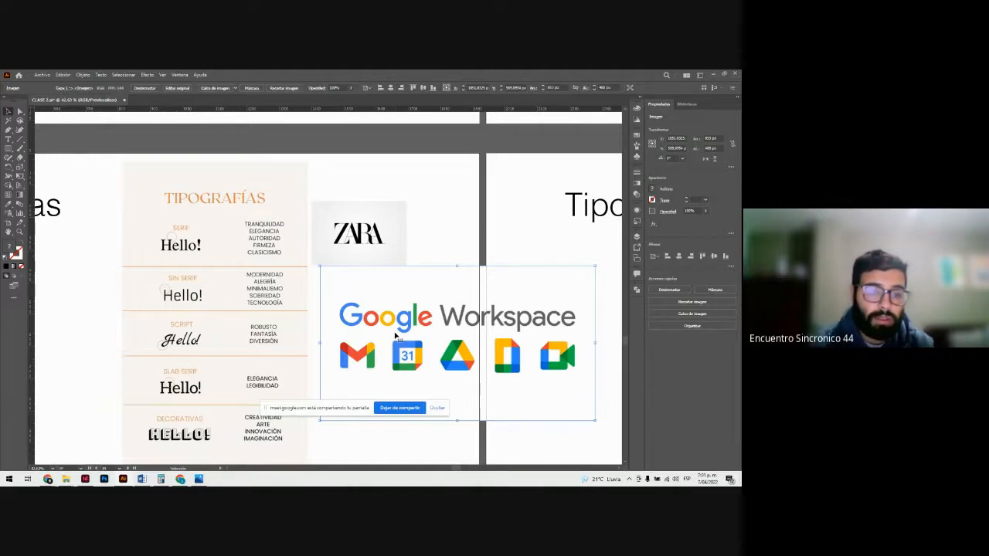
# Step: Delete the Google Workspace and ZARA logo images from the artboard
pyautogui.press('Delete')
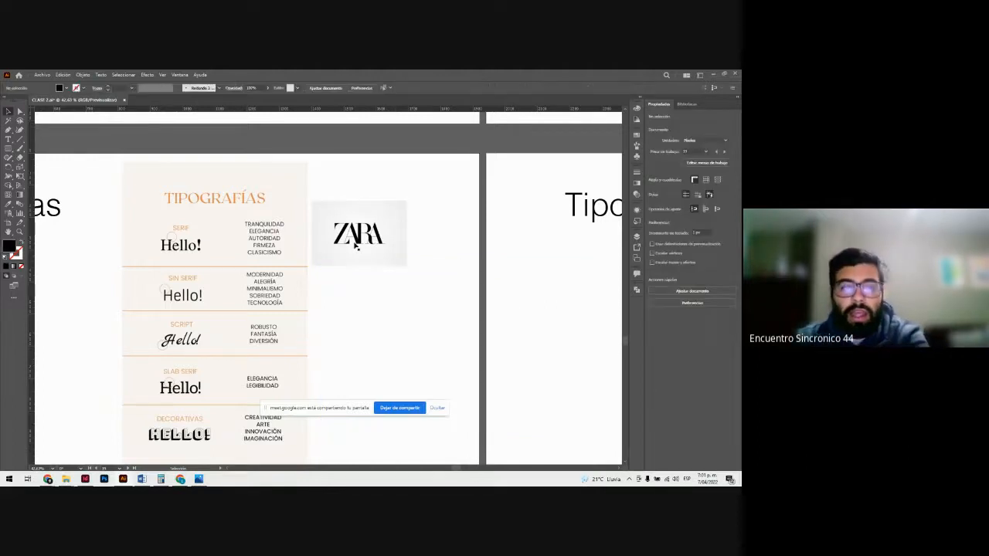
pyautogui.press('Delete')
# Step: Examine the Script sample and its associated qualities up close on the typography chart
pyautogui.press('z')
pyautogui.moveTo(224, 340); pyautogui.dragTo(243, 329)
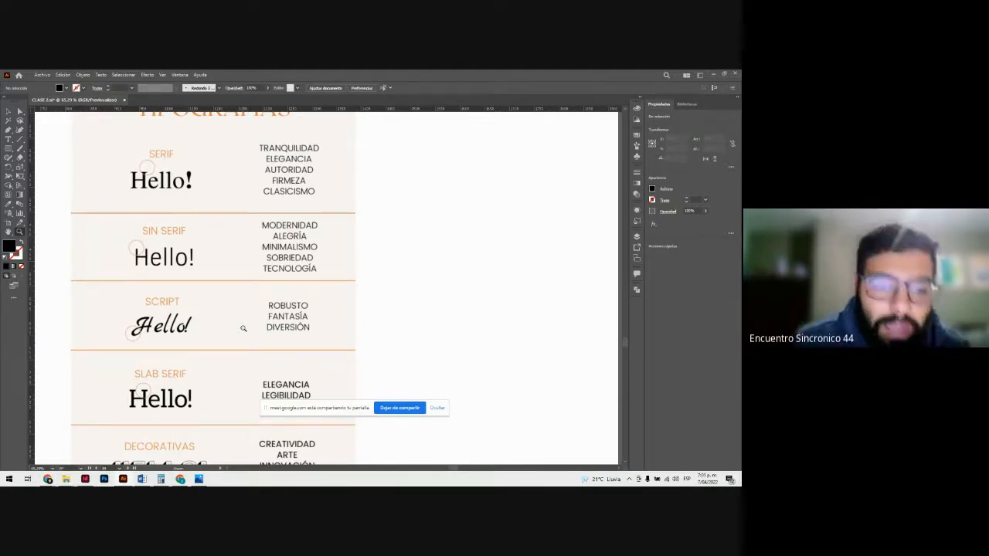
pyautogui.keyDown('alt'); pyautogui.click(242, 327); pyautogui.keyUp('alt')
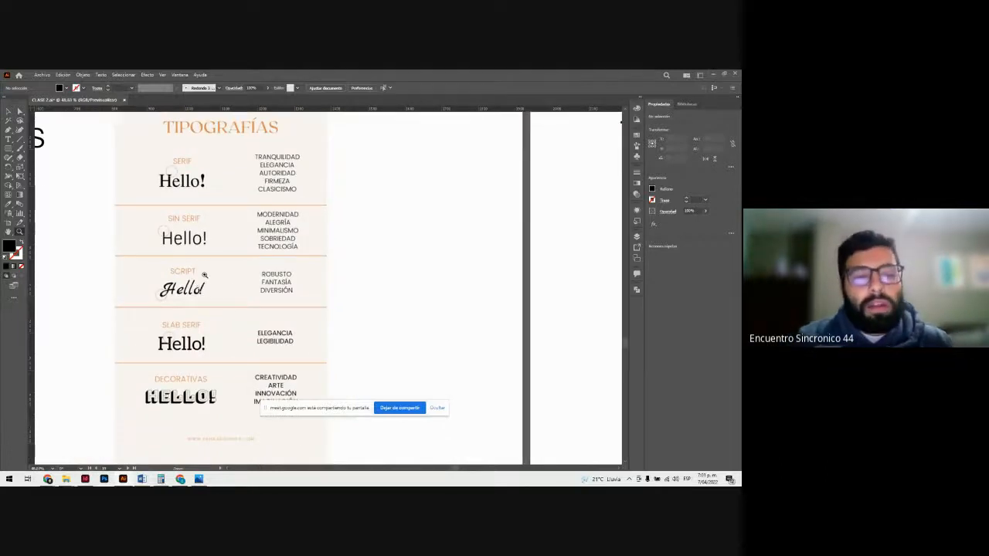
pyautogui.click(204, 275)
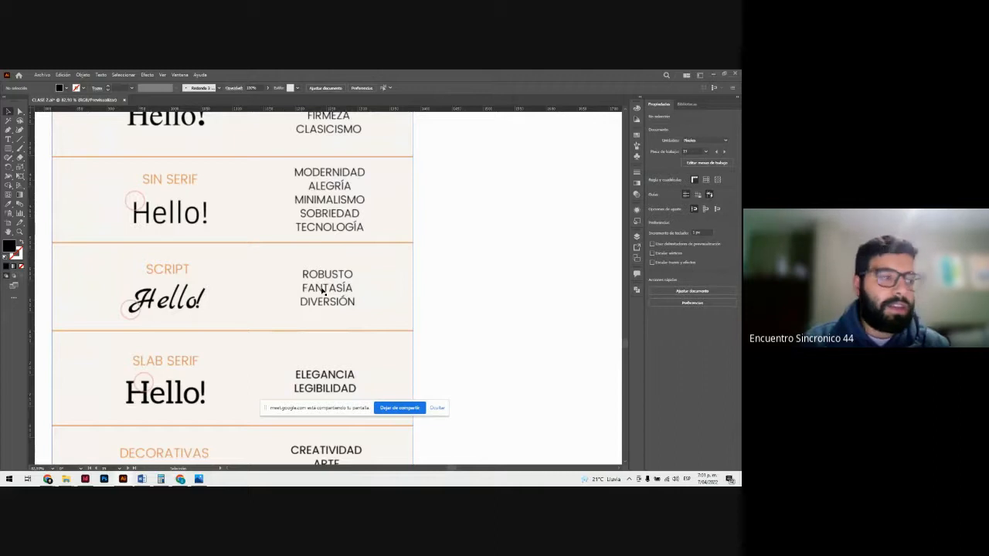
pyautogui.click(9, 139)
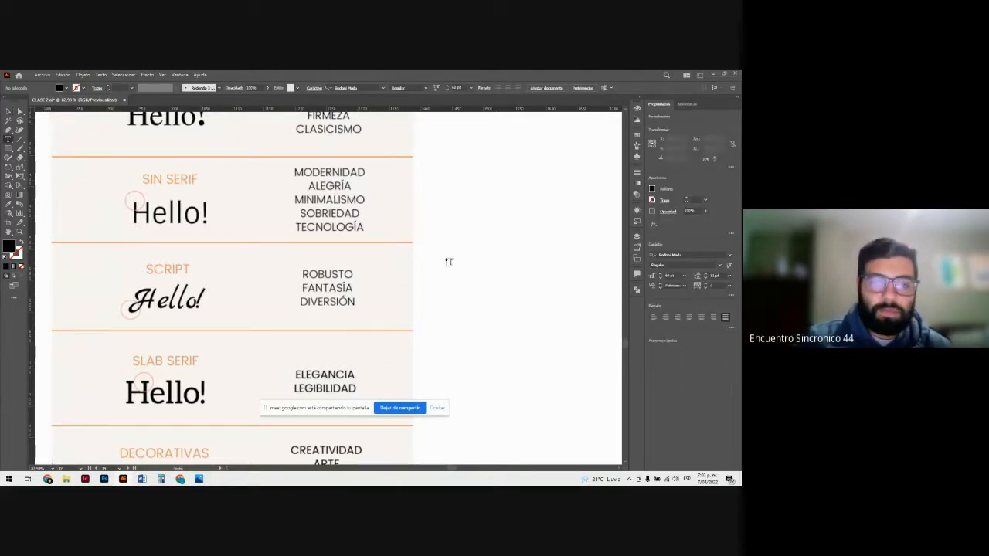
pyautogui.scroll(-1, 244, 310)
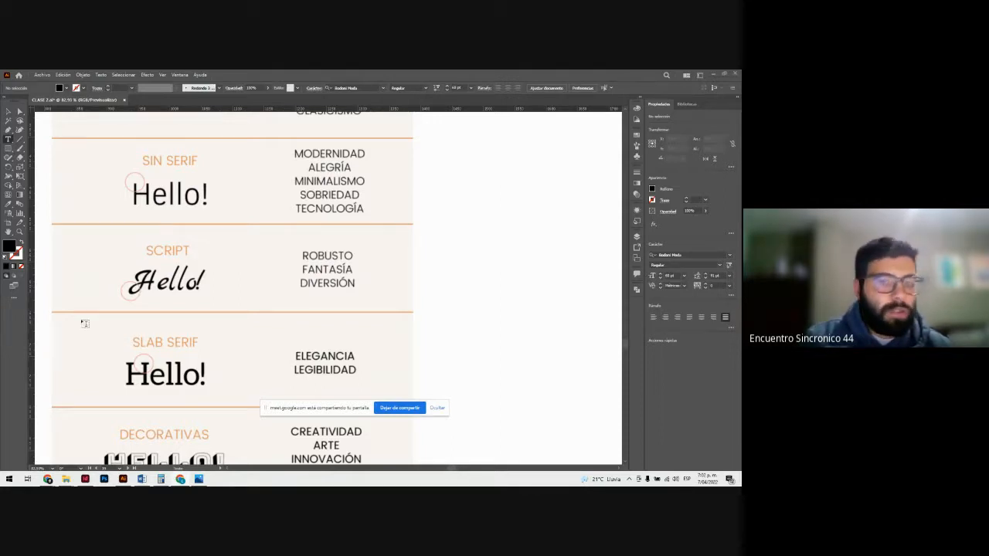
pyautogui.click(7, 112)
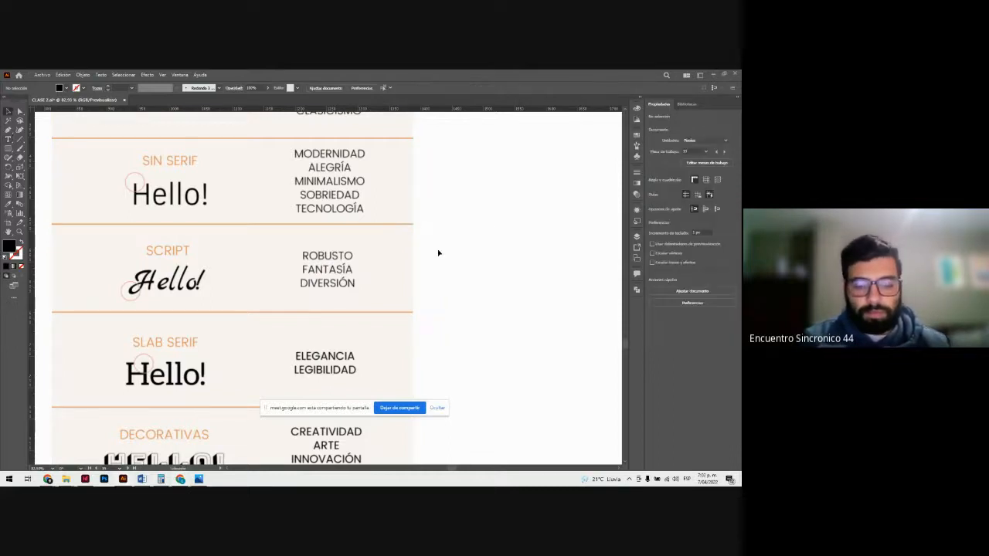
# Step: Paste the "Ejemplos de logotipos script" image over the typography chart to view the logos, and delete it after viewing
pyautogui.hotkey('ctrl', 'v')
pyautogui.click(305, 315)
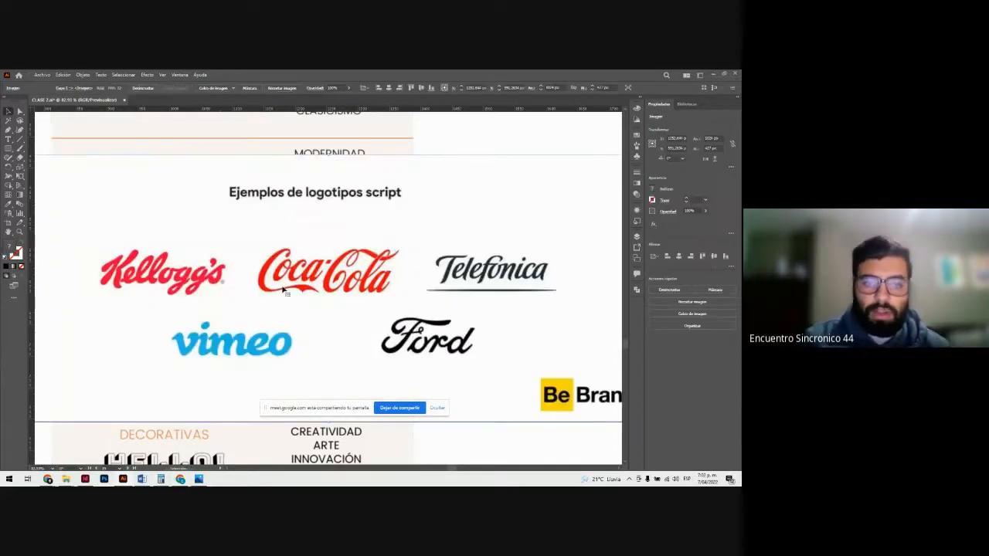
pyautogui.hotkey('ctrl', '-')
pyautogui.hotkey('ctrl', '-')
pyautogui.hotkey('ctrl', '-')
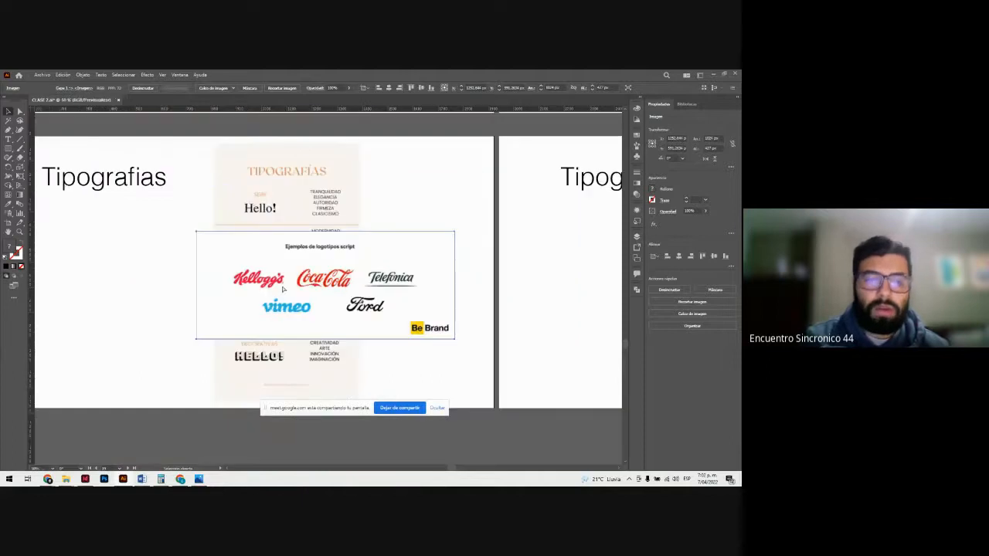
pyautogui.hotkey('ctrl', '+')
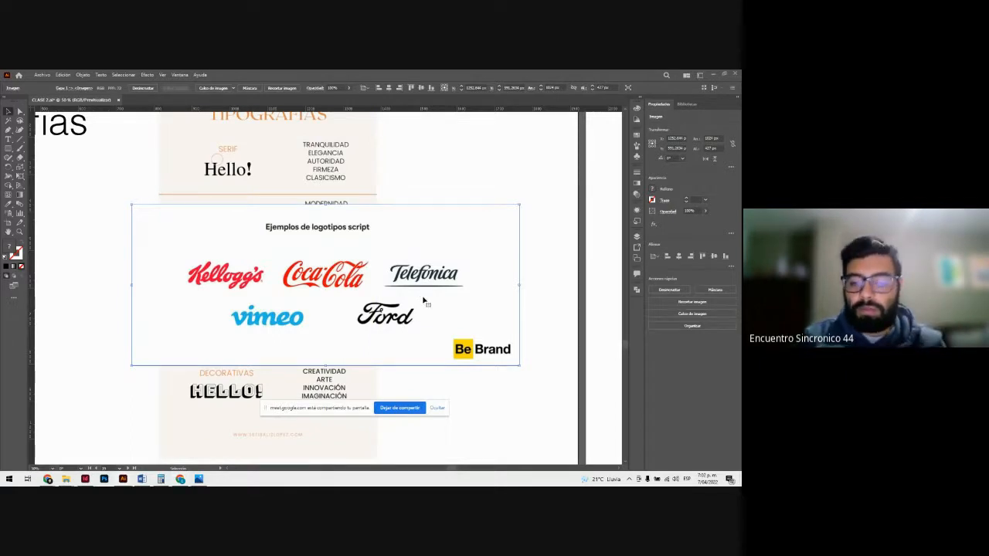
pyautogui.press('Delete')
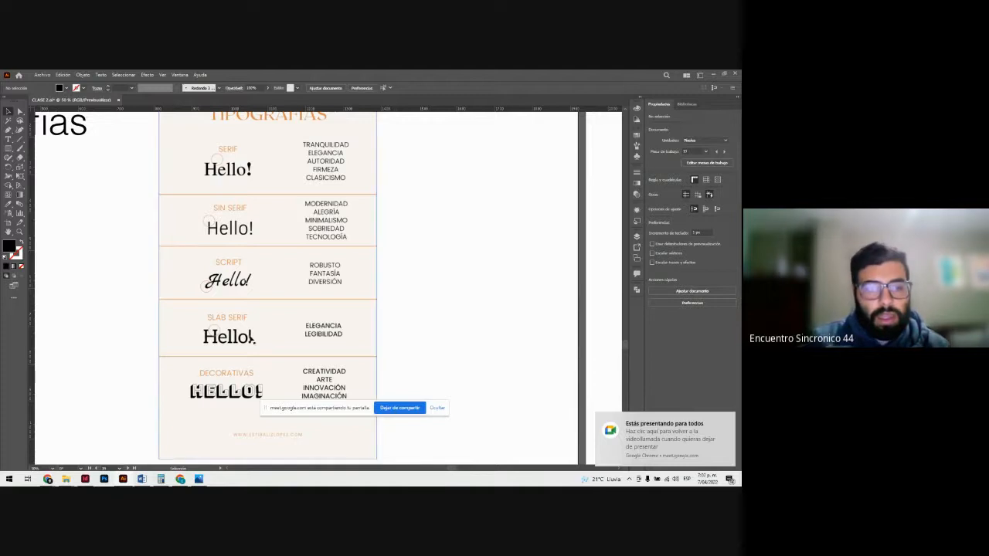
# Step: Examine the Slab Serif and Decorativas samples and their associated qualities up close on the typography chart
pyautogui.scroll(-1, 257, 341)
pyautogui.press('z')
pyautogui.moveTo(223, 318); pyautogui.dragTo(394, 365)
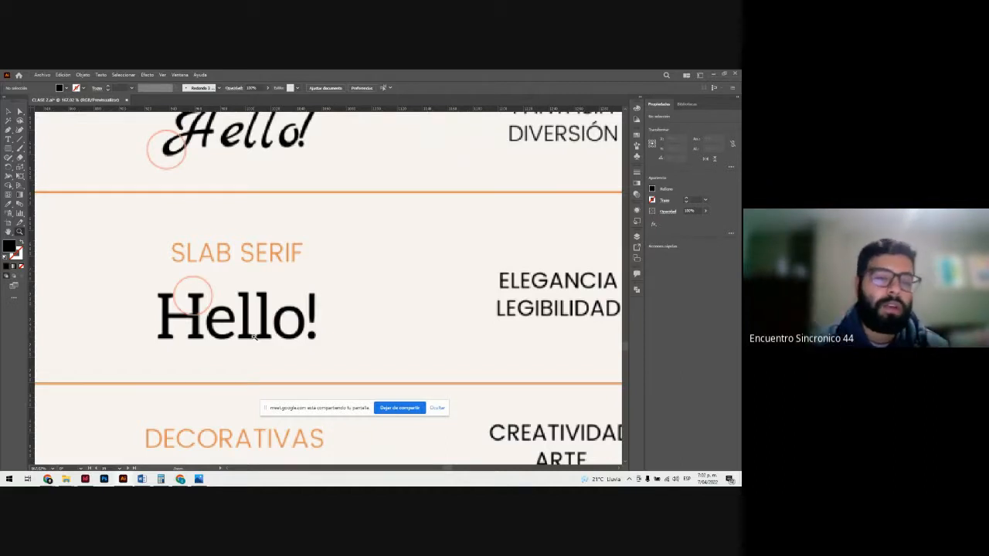
pyautogui.scroll(-3, 320, 353)
pyautogui.scroll(-2, 379, 304)
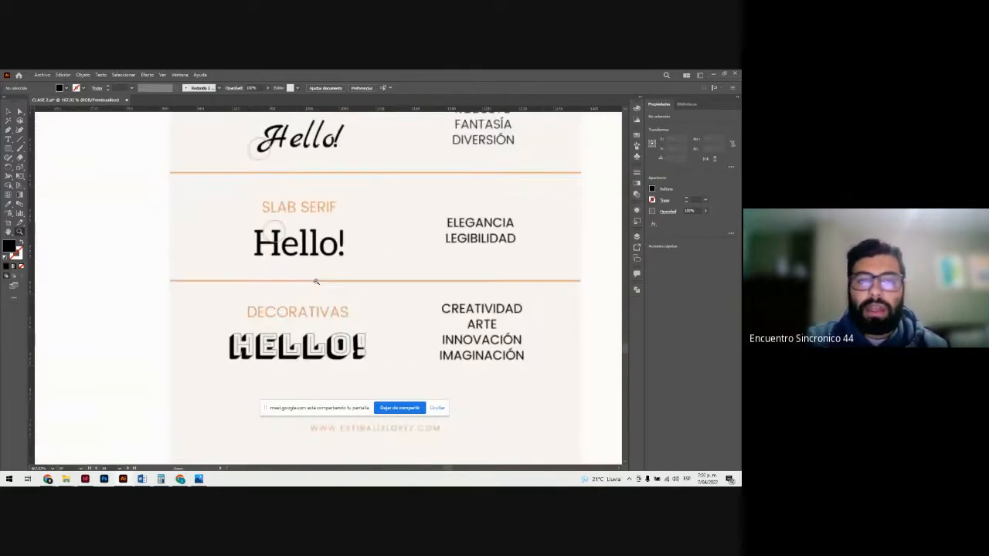
pyautogui.scroll(-3, 469, 332)
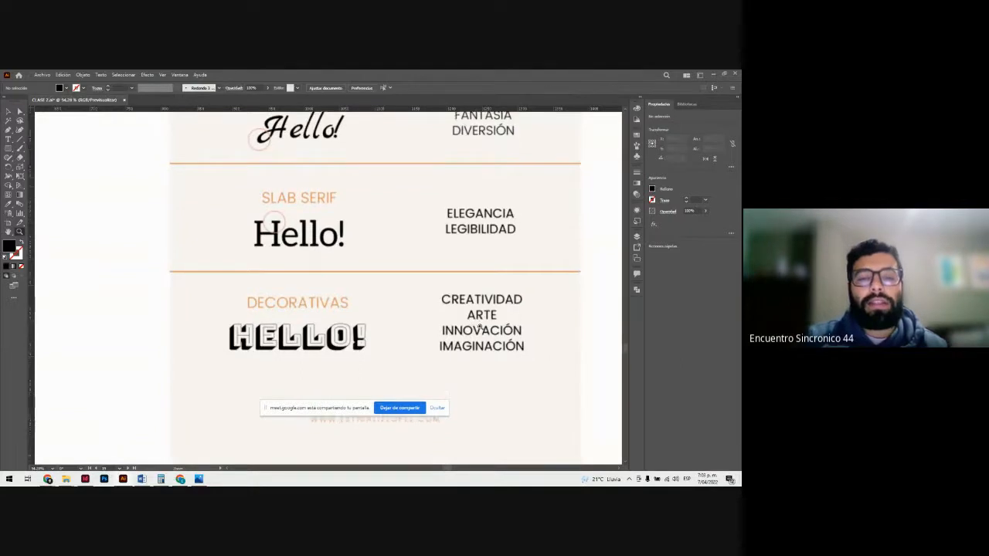
pyautogui.scroll(-2, 456, 285)
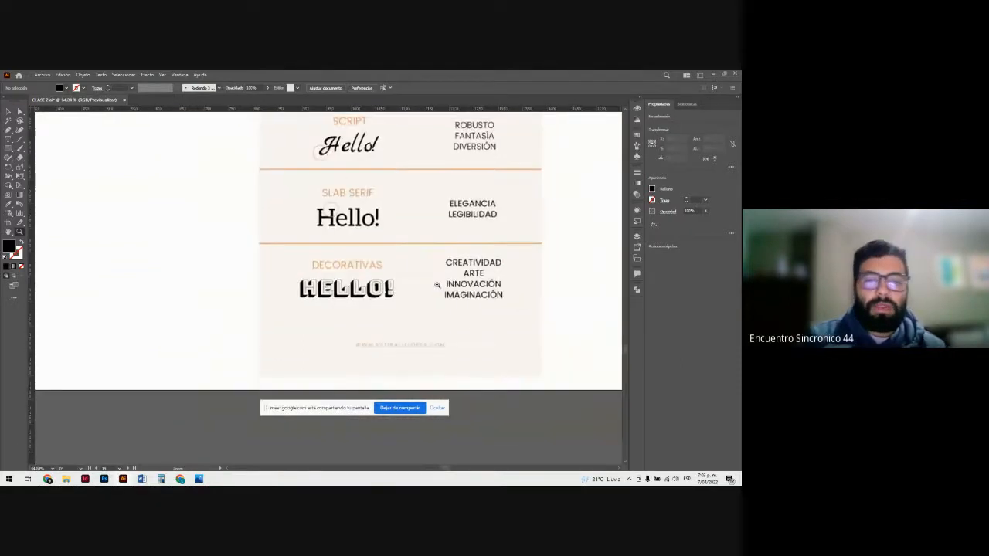
pyautogui.scroll(2, 456, 308)
pyautogui.scroll(2, 166, 267)
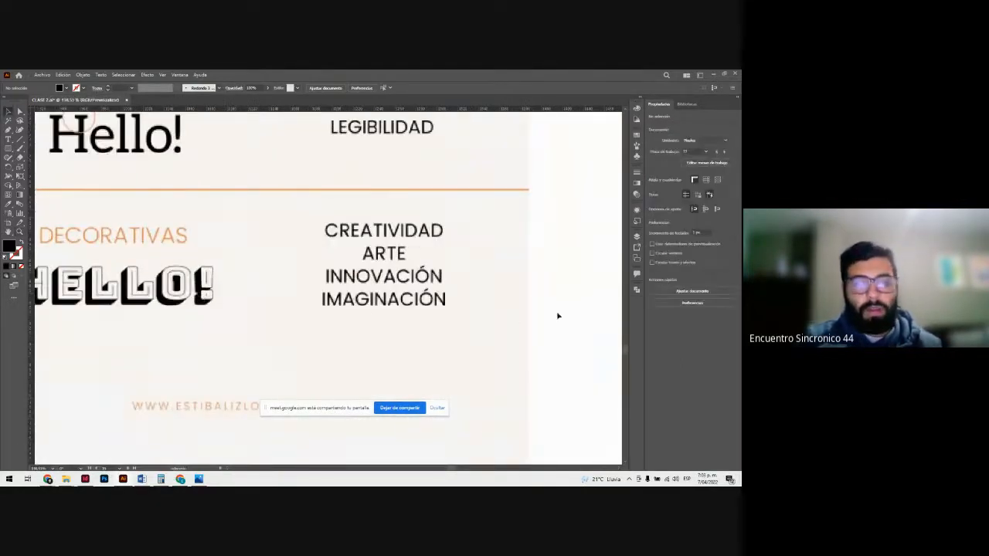
pyautogui.scroll(-2, 203, 249)
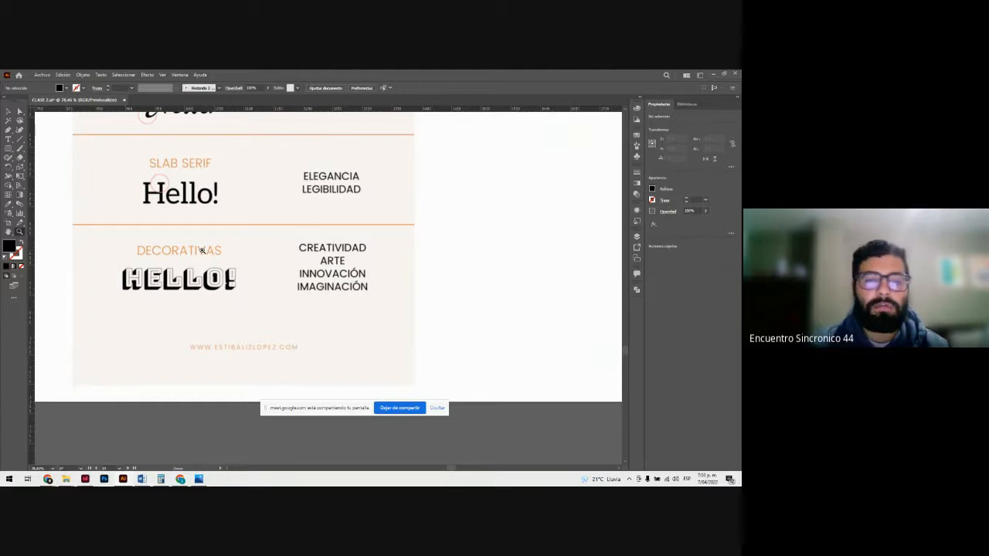
# Step: Go to the artboard with the Helvetica samples and check the font style of the topmost sample
pyautogui.moveTo(377, 285); pyautogui.dragTo(245, 252)
pyautogui.scroll(2, 420, 309)
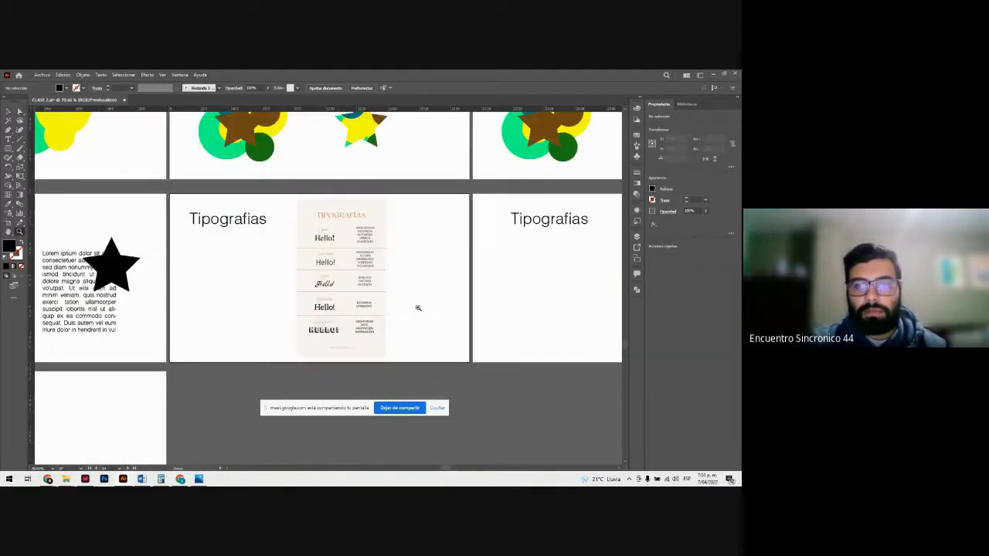
pyautogui.click(507, 311)
pyautogui.click(510, 240)
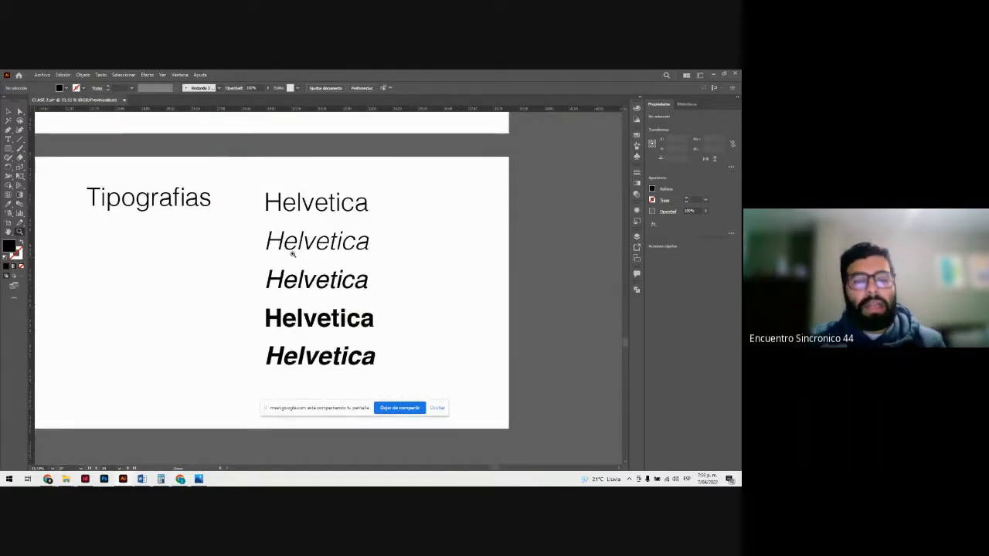
pyautogui.press('v')
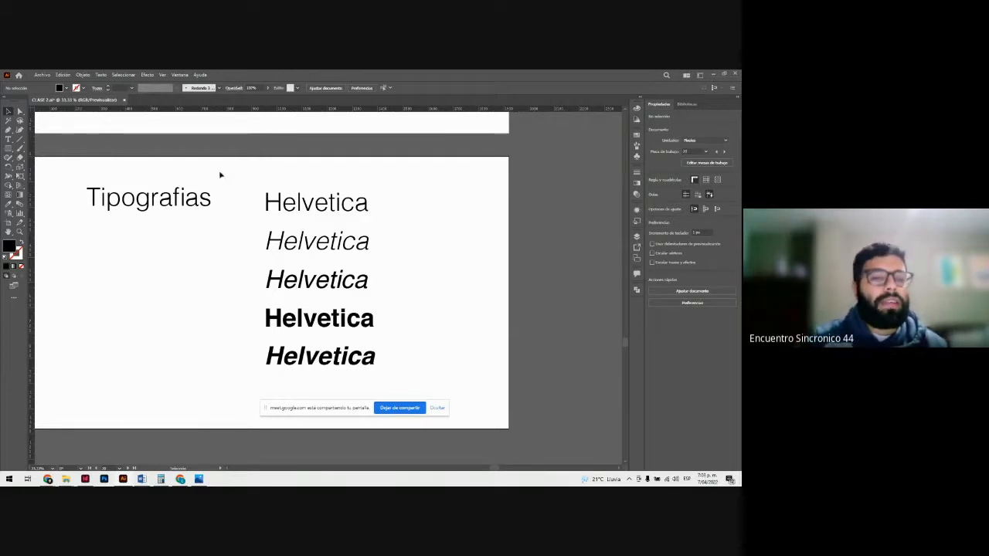
pyautogui.click(307, 214)
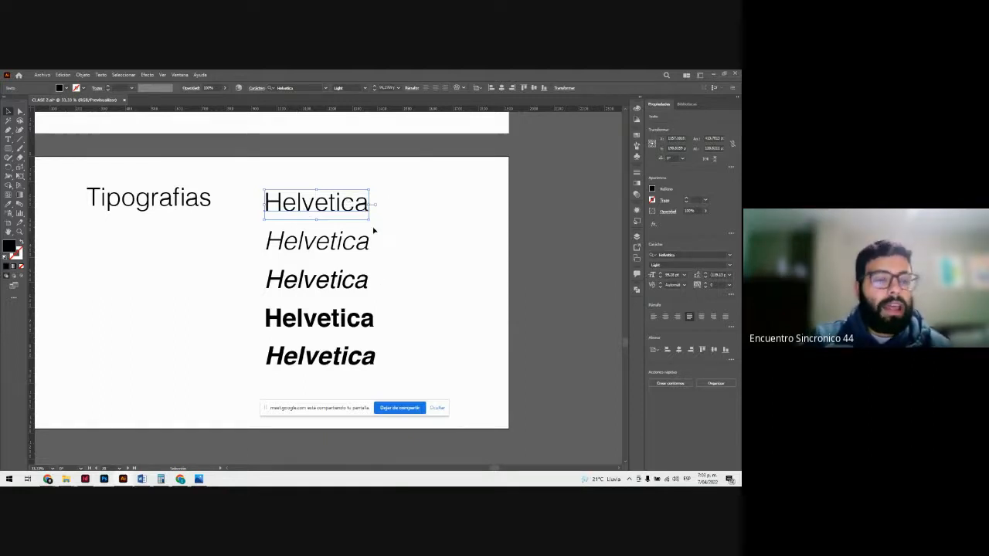
pyautogui.click(408, 236)
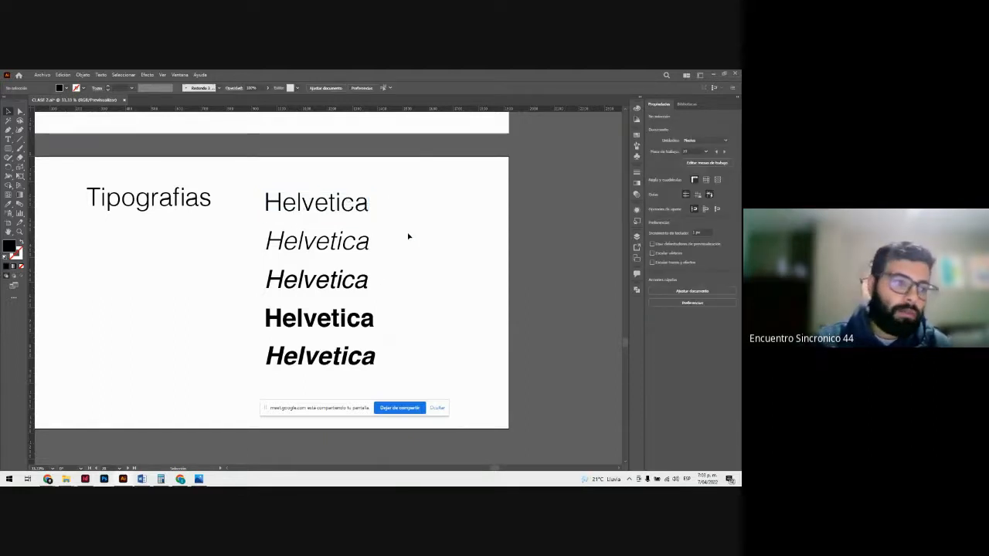
pyautogui.click(360, 205)
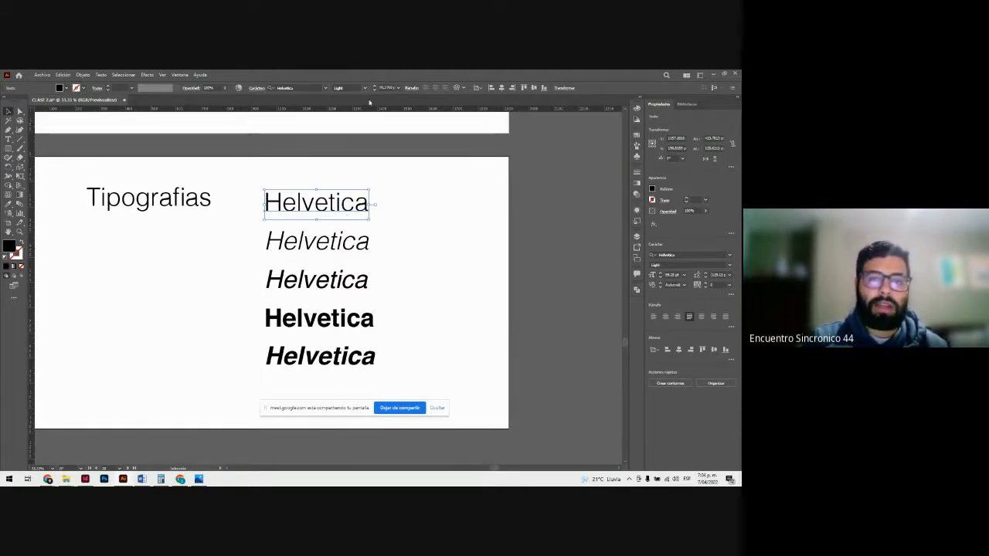
# Step: Check the font style of each remaining Helvetica sample, from the second down to the last
pyautogui.click(326, 245)
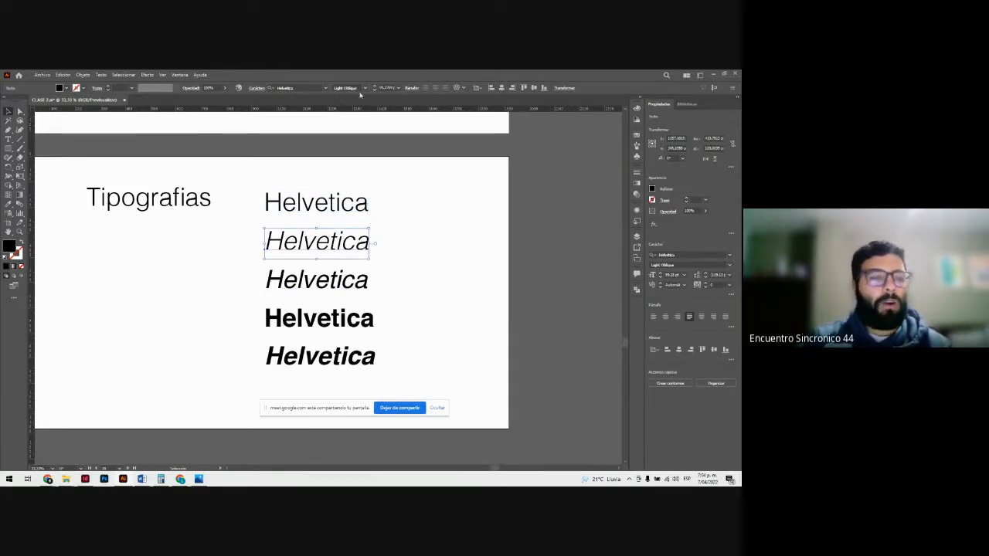
pyautogui.click(394, 261)
pyautogui.click(338, 247)
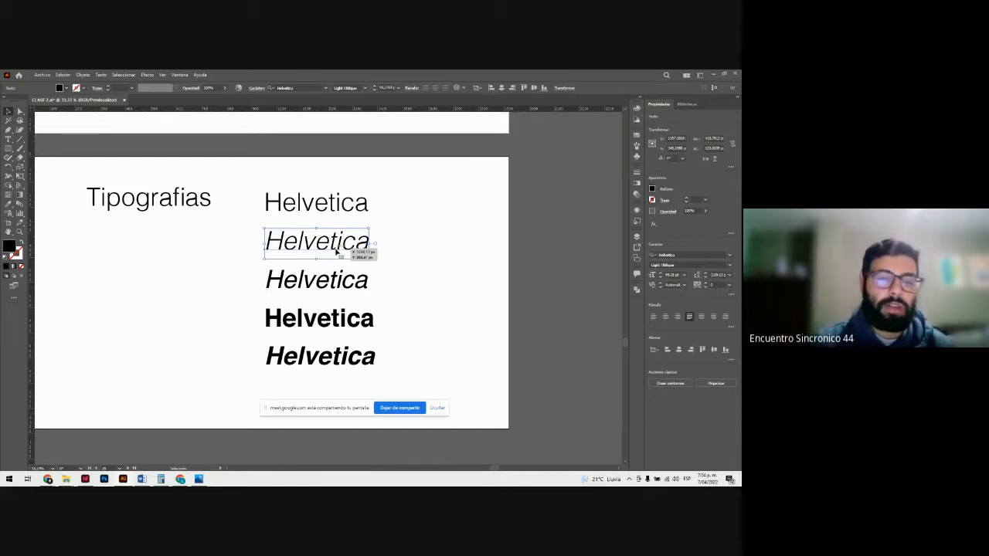
pyautogui.click(337, 279)
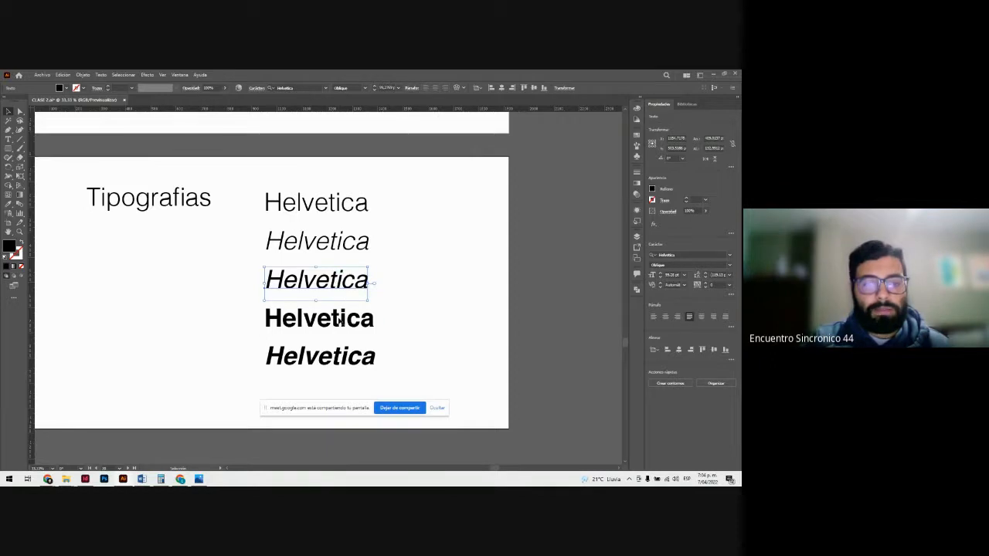
pyautogui.click(340, 321)
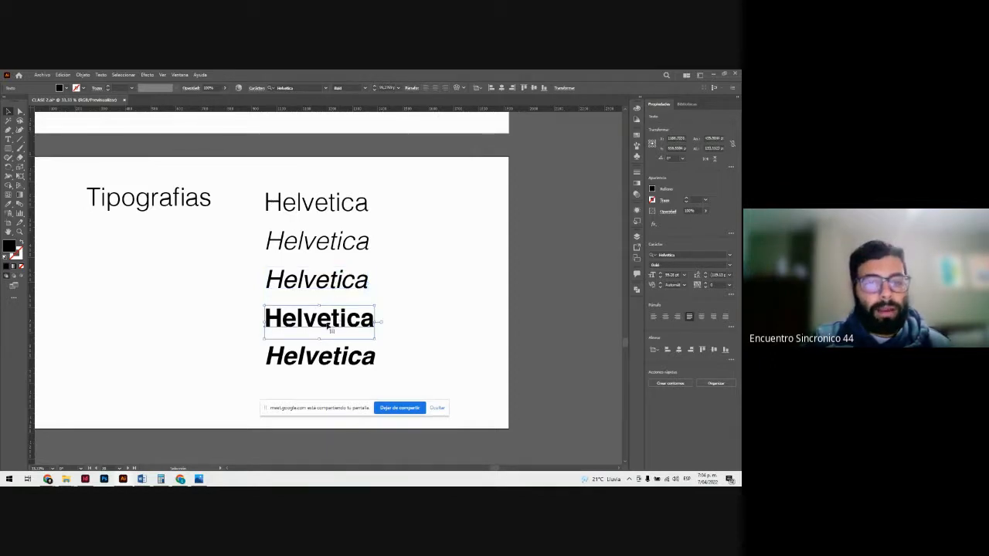
pyautogui.click(365, 358)
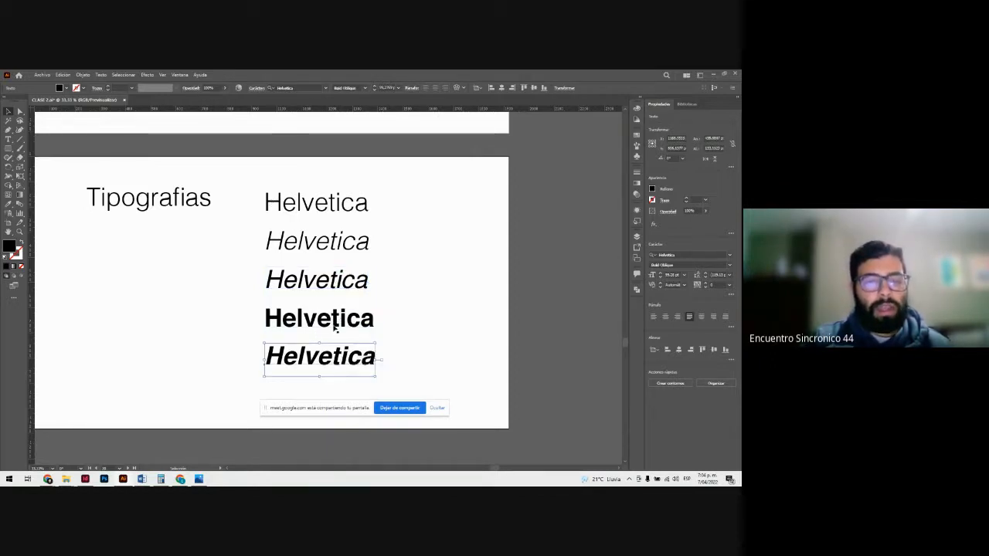
pyautogui.click(414, 338)
# Step: Move the blank artboard from under Ceñir texto to directly beneath the Texto artboard
pyautogui.press('z')
pyautogui.moveTo(366, 327); pyautogui.dragTo(211, 254)
pyautogui.scroll(-2, 289, 295)
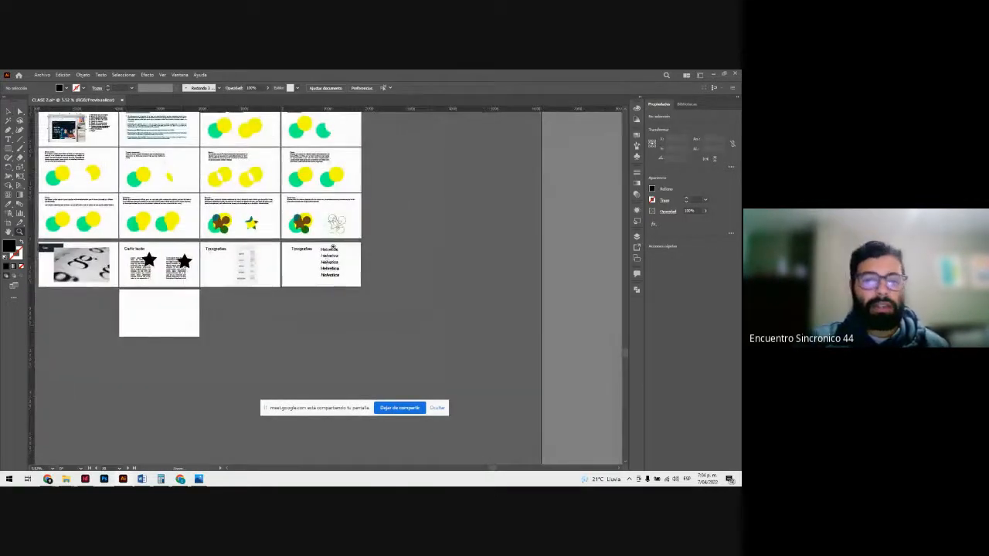
pyautogui.moveTo(333, 246); pyautogui.dragTo(400, 302)
pyautogui.click(8, 111)
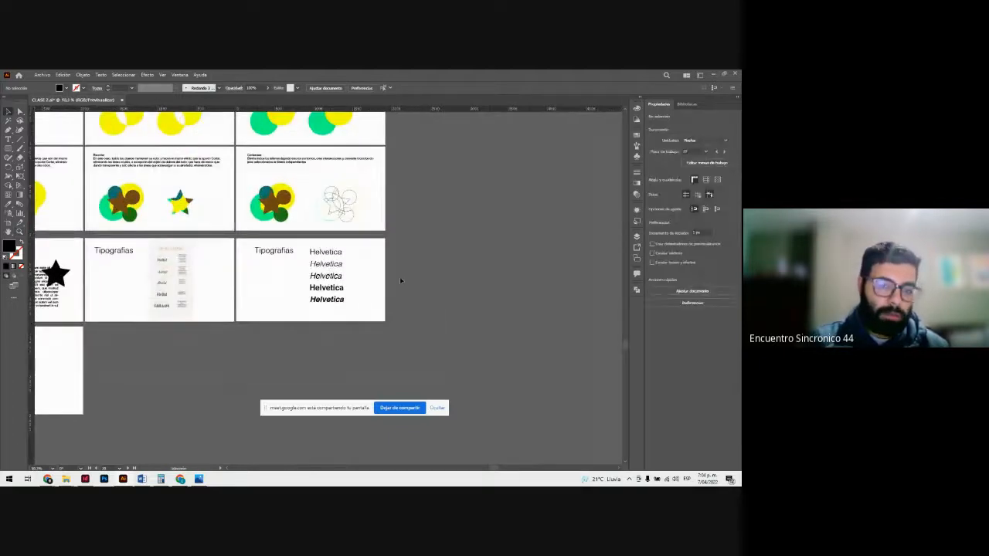
pyautogui.scroll(-1, 380, 301)
pyautogui.scroll(-1, 379, 303)
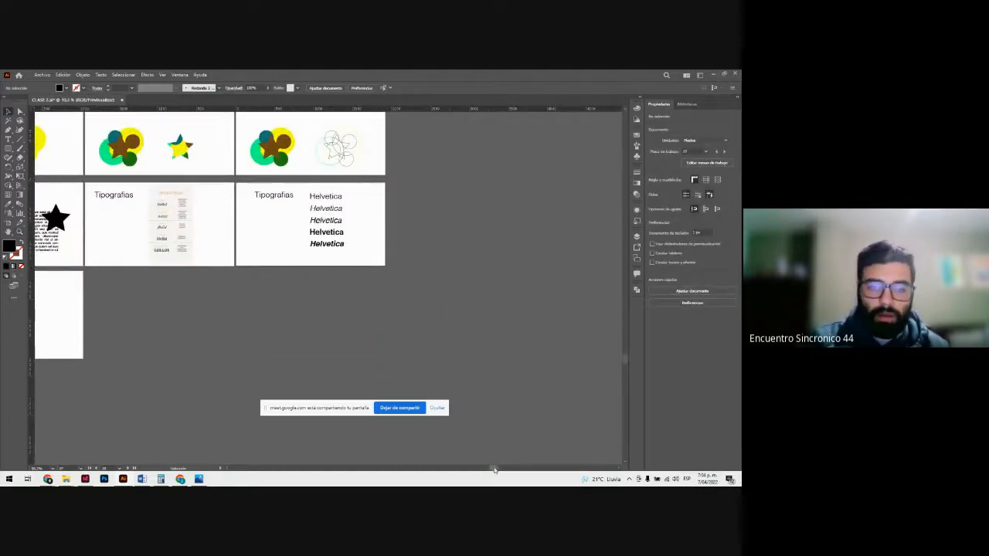
pyautogui.hscroll(-5, 383, 359)
pyautogui.hscroll(-1, 353, 325)
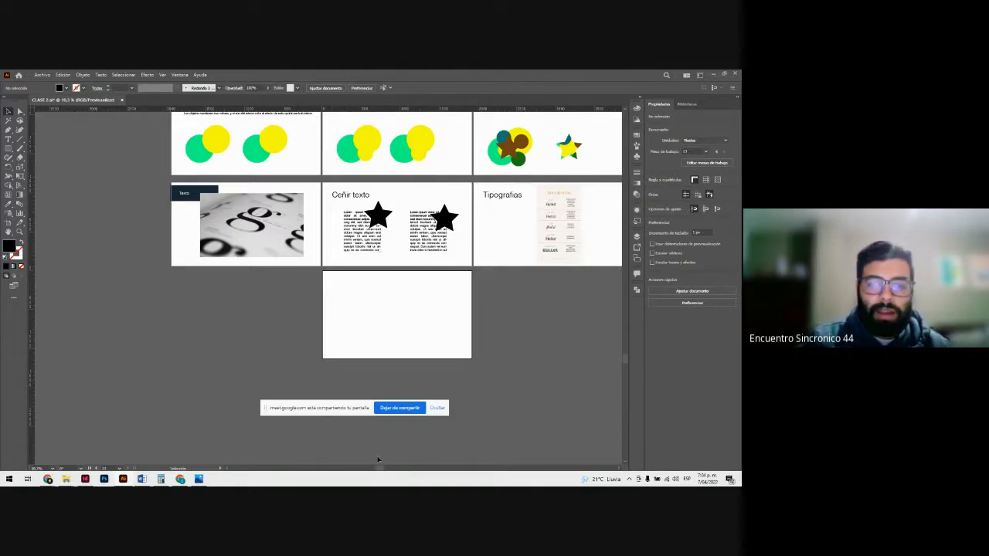
pyautogui.hscroll(2, 378, 467)
pyautogui.moveTo(414, 474)
pyautogui.mouseDown()
pyautogui.moveTo(445, 466)
pyautogui.moveTo(408, 456)
pyautogui.mouseUp()
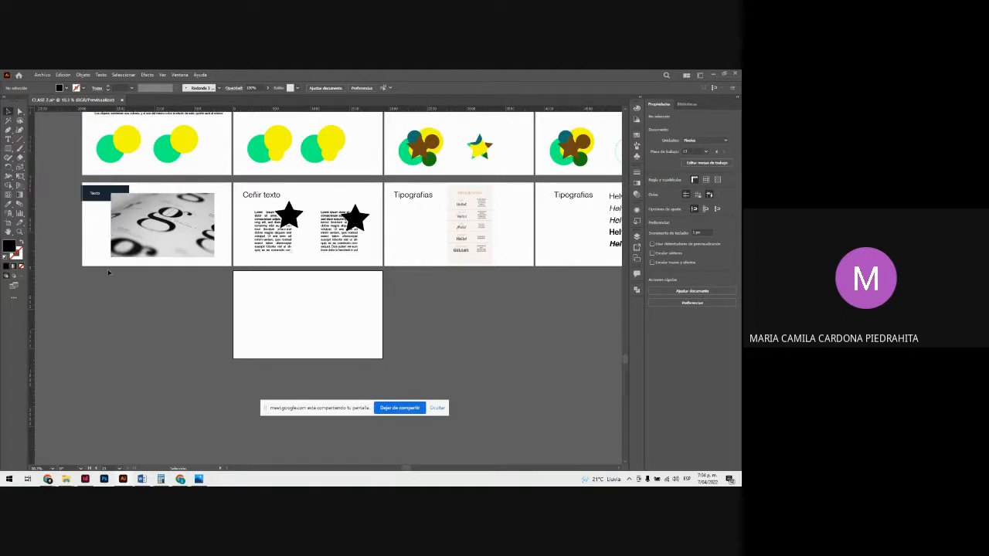
pyautogui.scroll(2, 116, 278)
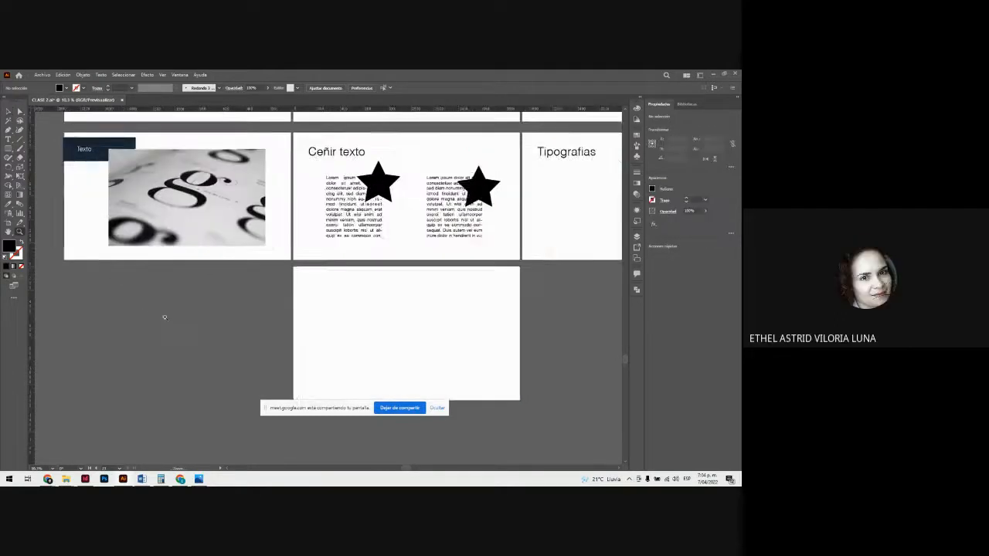
pyautogui.click(15, 229)
pyautogui.moveTo(343, 323); pyautogui.dragTo(131, 317)
pyautogui.press('Escape')
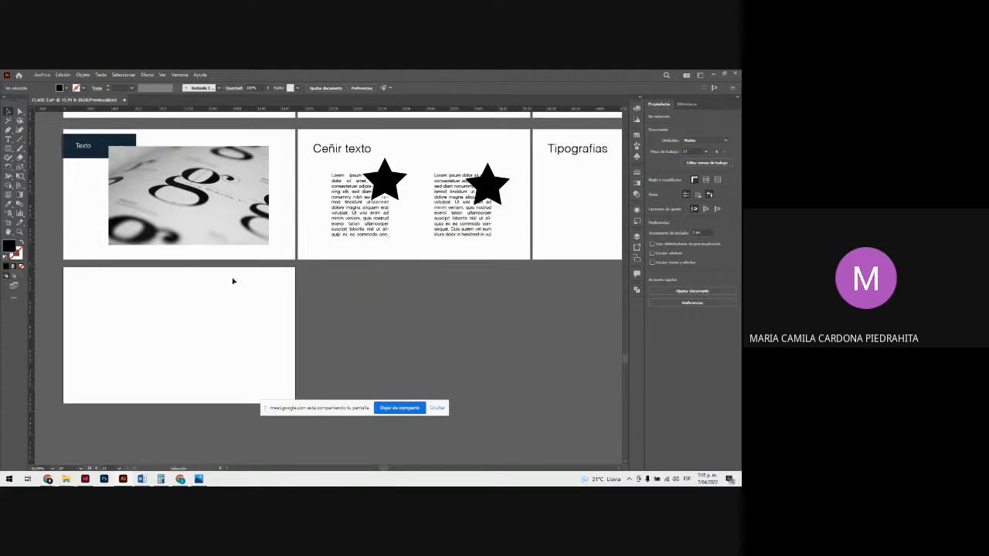
pyautogui.scroll(-2, 236, 283)
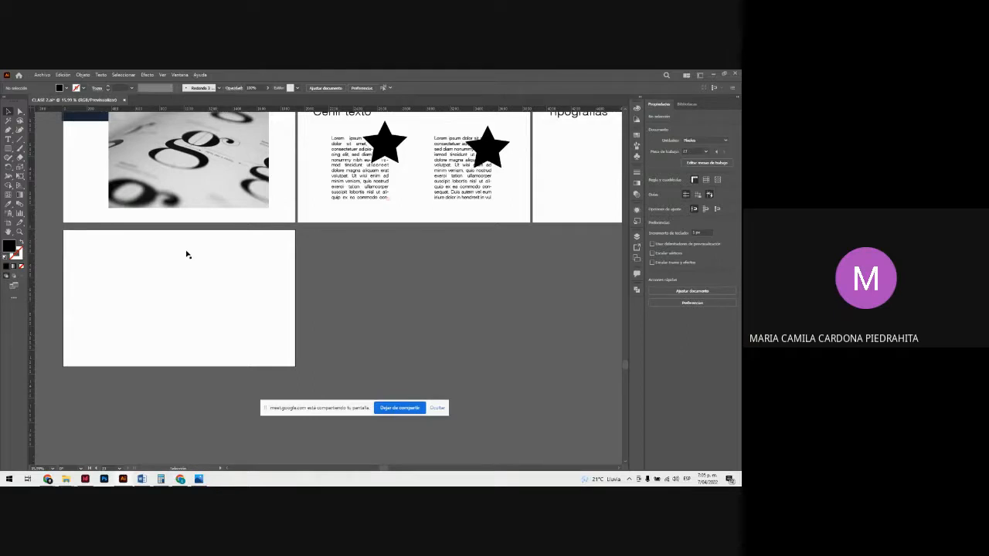
pyautogui.click(139, 254)
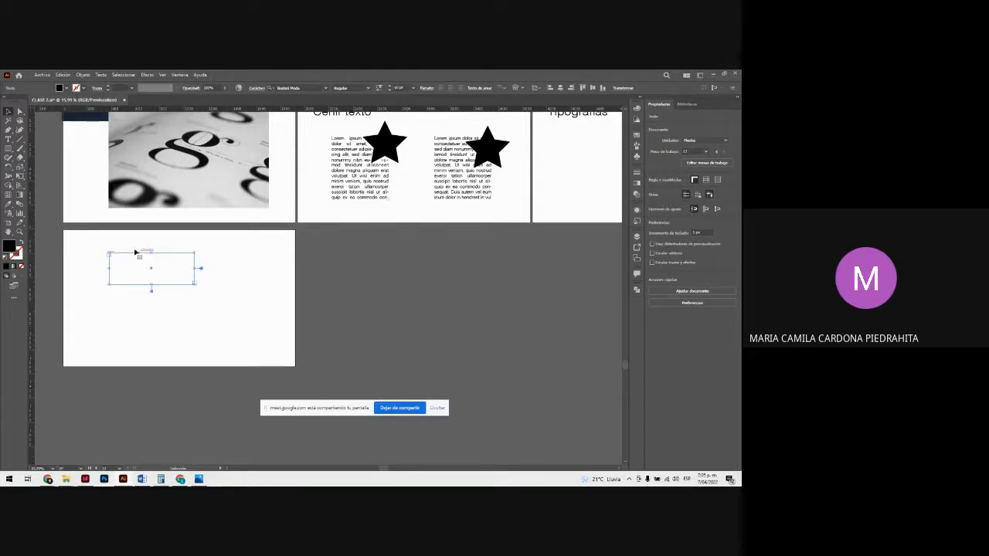
pyautogui.click(131, 238)
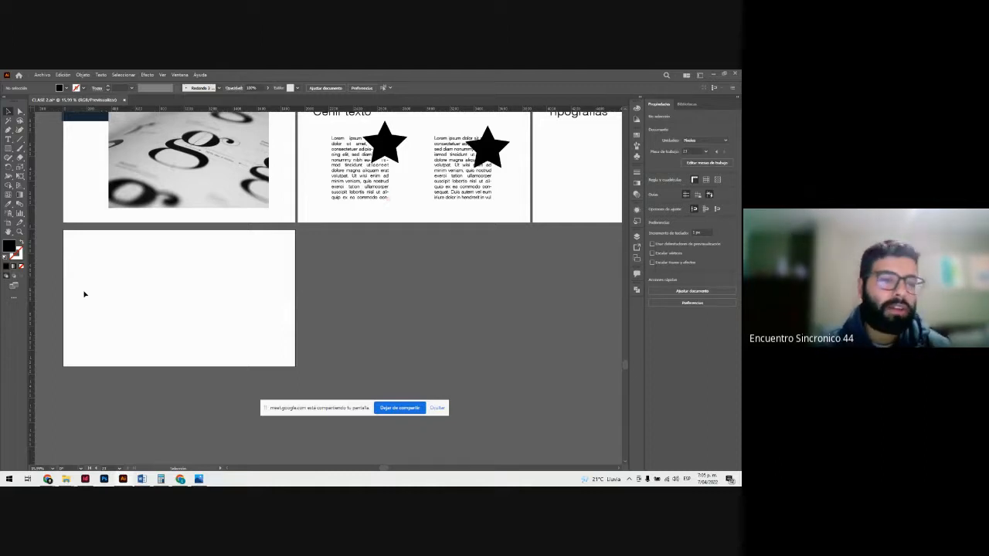
pyautogui.click(9, 205)
pyautogui.click(9, 112)
# Step: Draw a black rectangle about 187 × 459 px on the blank artboard and repeat it rightward into an evenly spaced row of five
pyautogui.press('z')
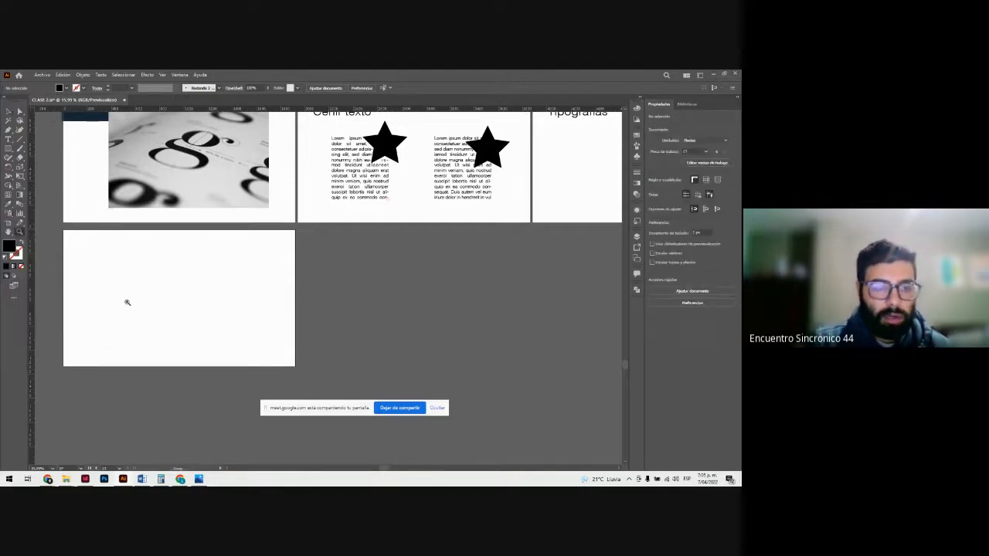
pyautogui.moveTo(102, 260); pyautogui.dragTo(177, 314)
pyautogui.scroll(-1, 179, 315)
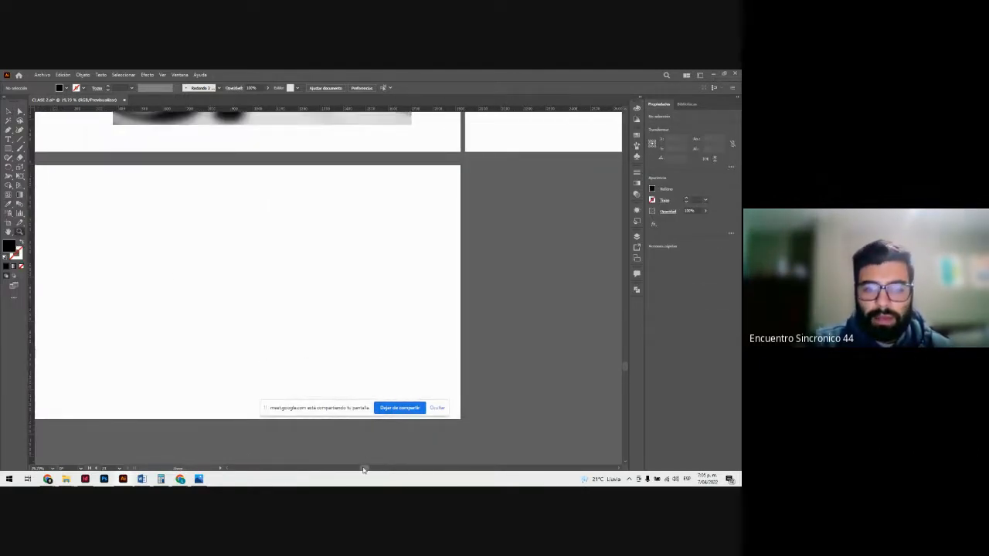
pyautogui.moveTo(363, 469); pyautogui.dragTo(359, 468)
pyautogui.press('v')
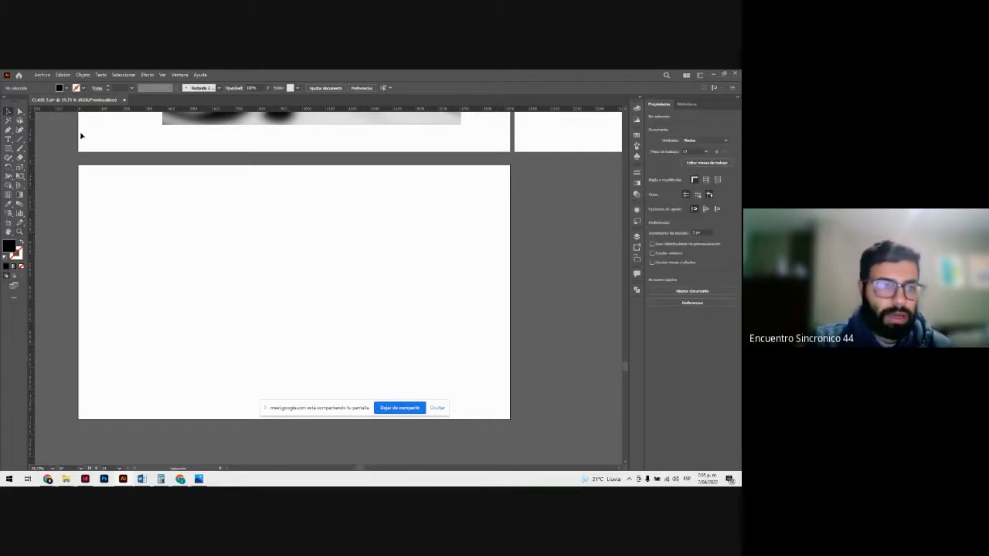
pyautogui.click(7, 152)
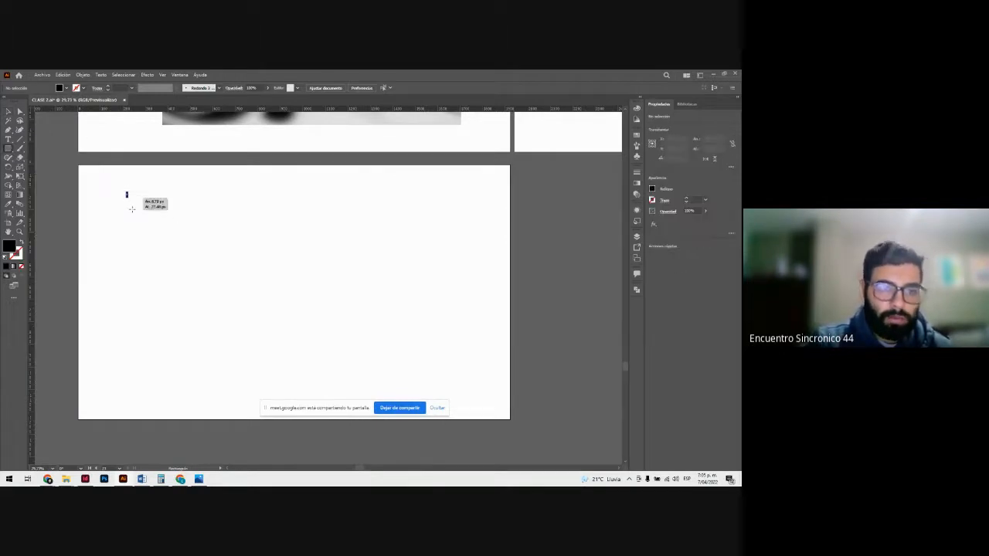
pyautogui.moveTo(126, 192); pyautogui.dragTo(205, 291)
pyautogui.hotkey('ctrl', 'd')
pyautogui.hotkey('ctrl', 'd')
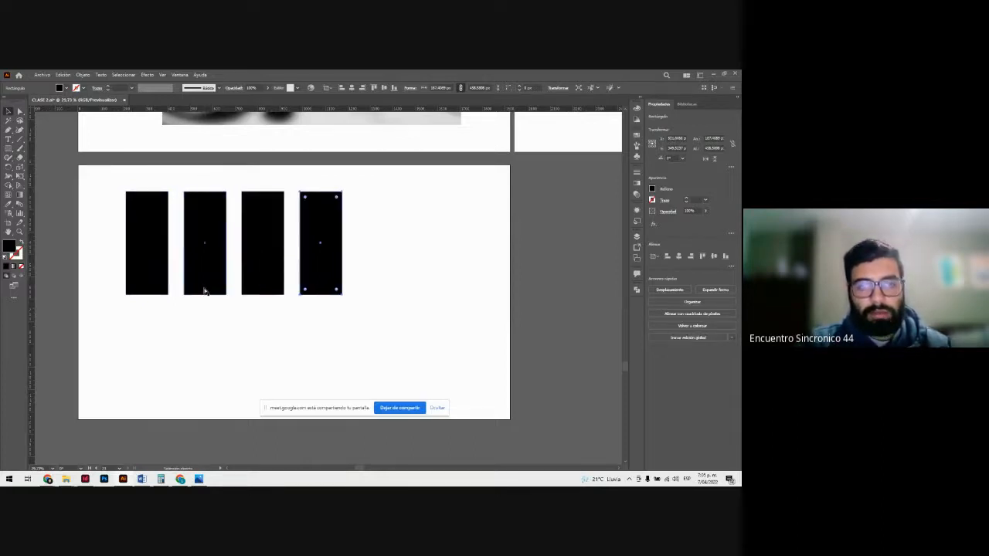
pyautogui.hotkey('ctrl', 'd')
# Step: Duplicate the row of five black rectangles directly below to form a second row
pyautogui.click(403, 324)
pyautogui.moveTo(403, 324); pyautogui.dragTo(132, 238)
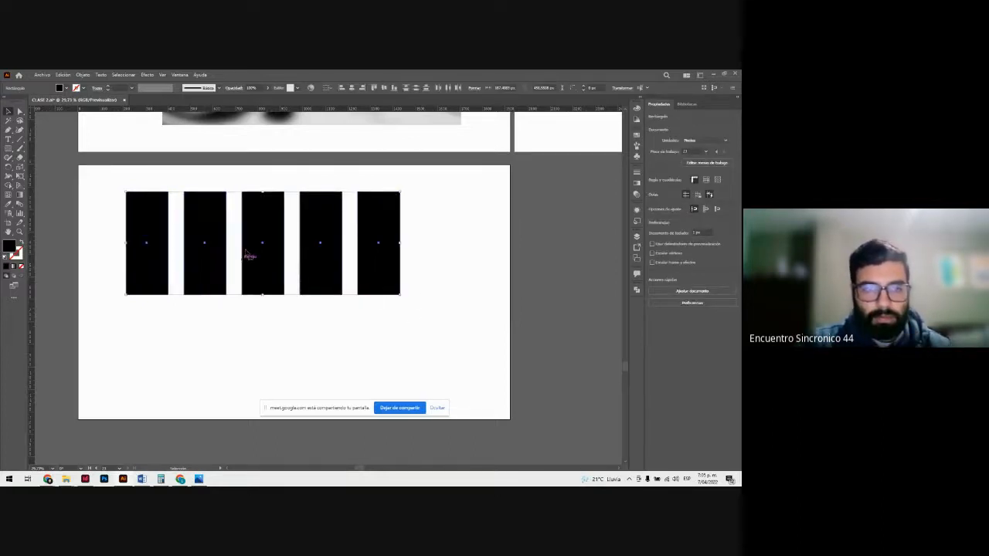
pyautogui.scroll(-1, 251, 252)
pyautogui.moveTo(265, 191); pyautogui.dragTo(267, 305)
pyautogui.click(435, 331)
# Step: Fill the first three rectangles of the upper row with lime green
pyautogui.moveTo(114, 146); pyautogui.dragTo(260, 224)
pyautogui.doubleClick(9, 245)
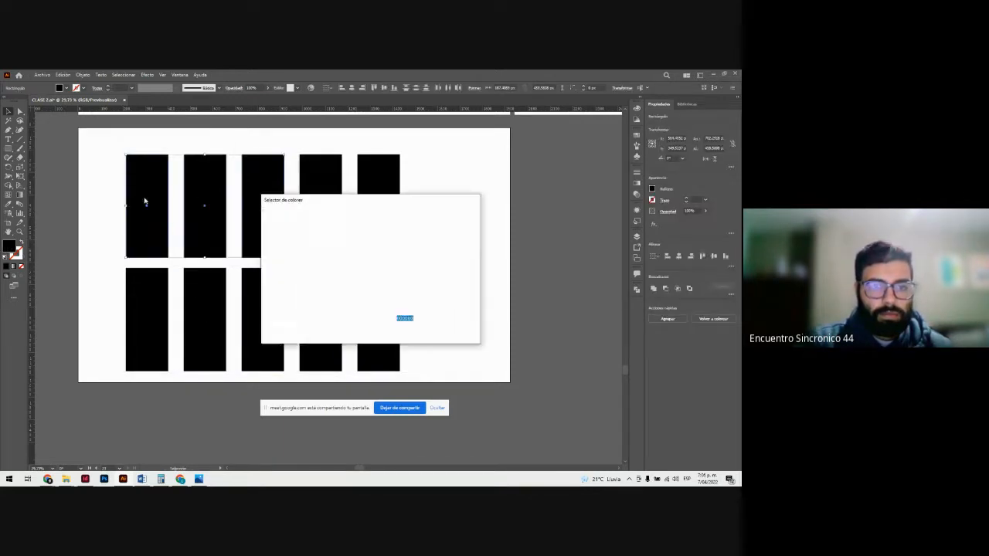
pyautogui.moveTo(335, 236); pyautogui.dragTo(400, 224)
pyautogui.click(452, 225)
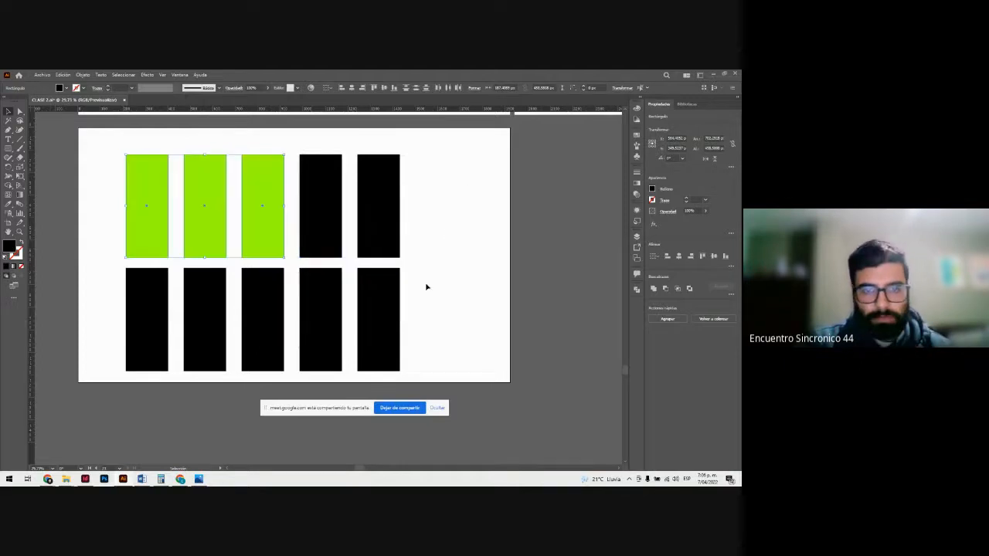
# Step: Fill the last three rectangles of the lower row with blue, RGB 0, 113, 198
pyautogui.click(273, 299)
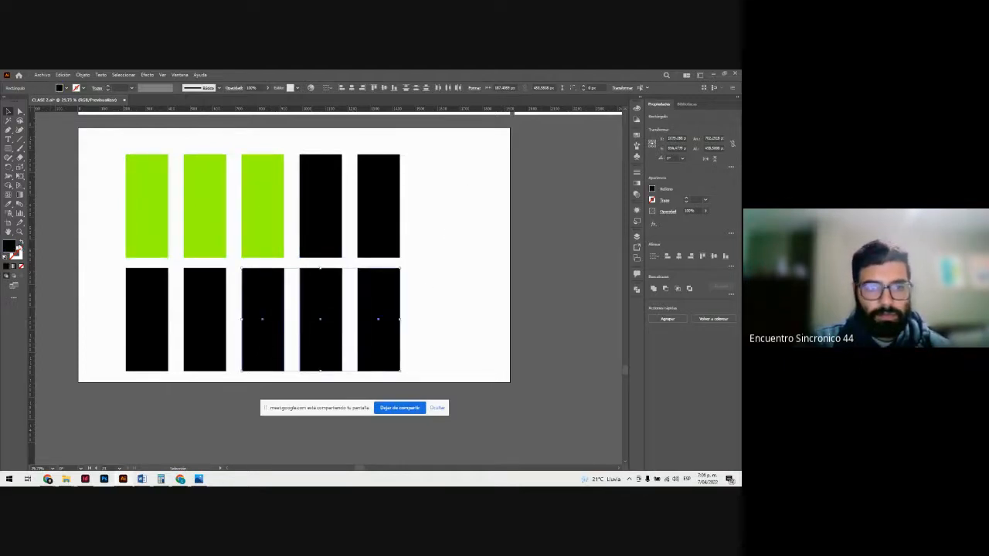
pyautogui.doubleClick(8, 246)
pyautogui.click(377, 264)
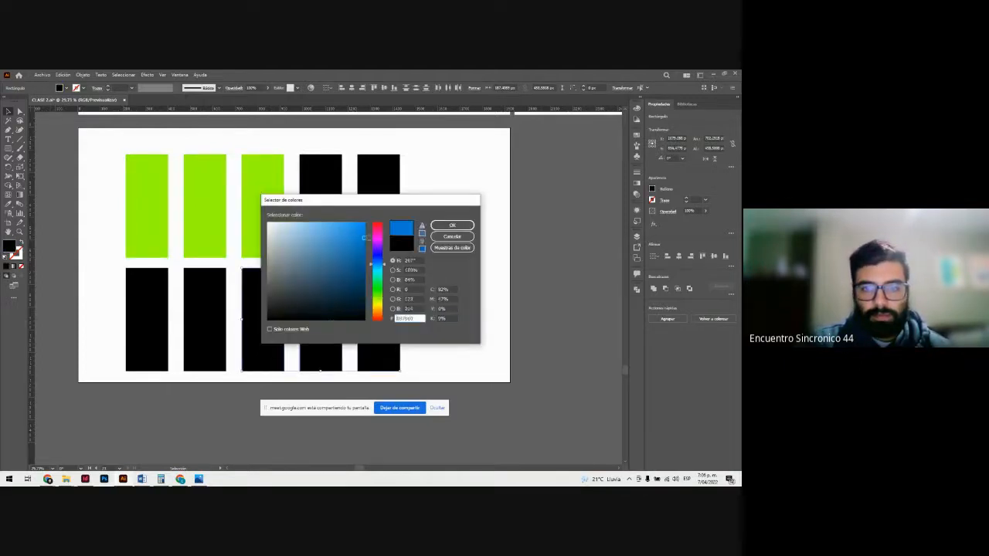
pyautogui.click(364, 244)
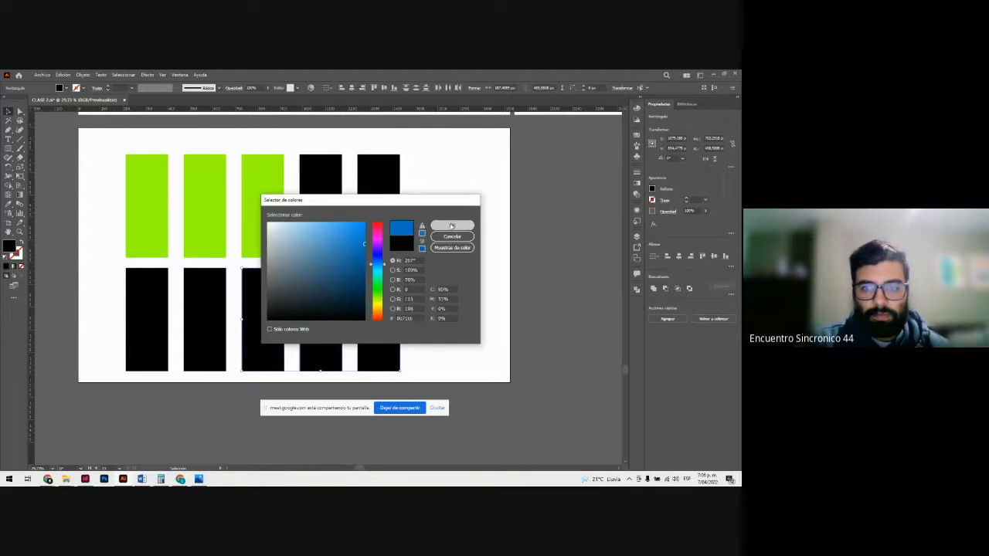
pyautogui.click(452, 225)
pyautogui.click(463, 231)
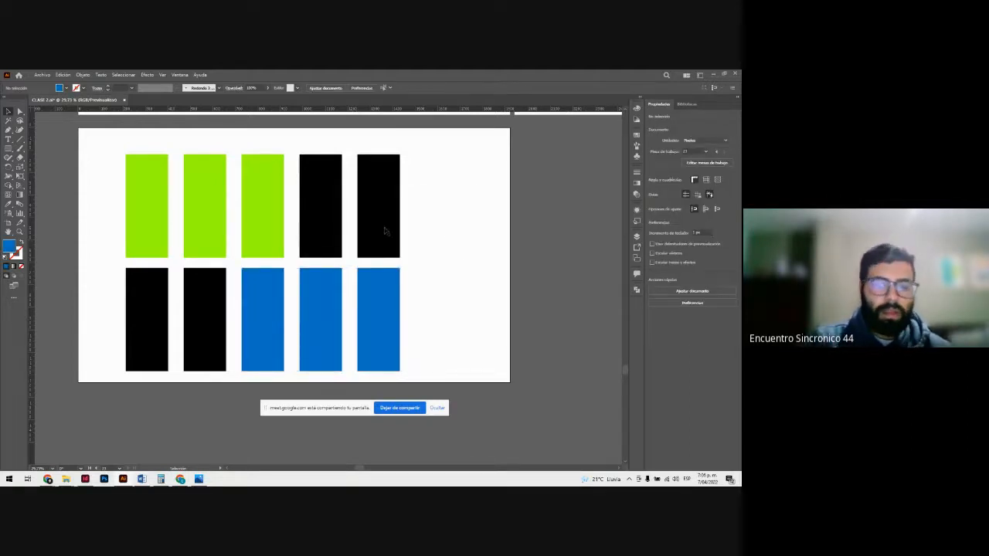
# Step: Scale the ten-rectangle grid down to roughly half size and place a duplicate of it immediately to its right
pyautogui.hotkey('ctrl', '-')
pyautogui.hotkey('ctrl', '-')
pyautogui.hotkey('ctrl', '-')
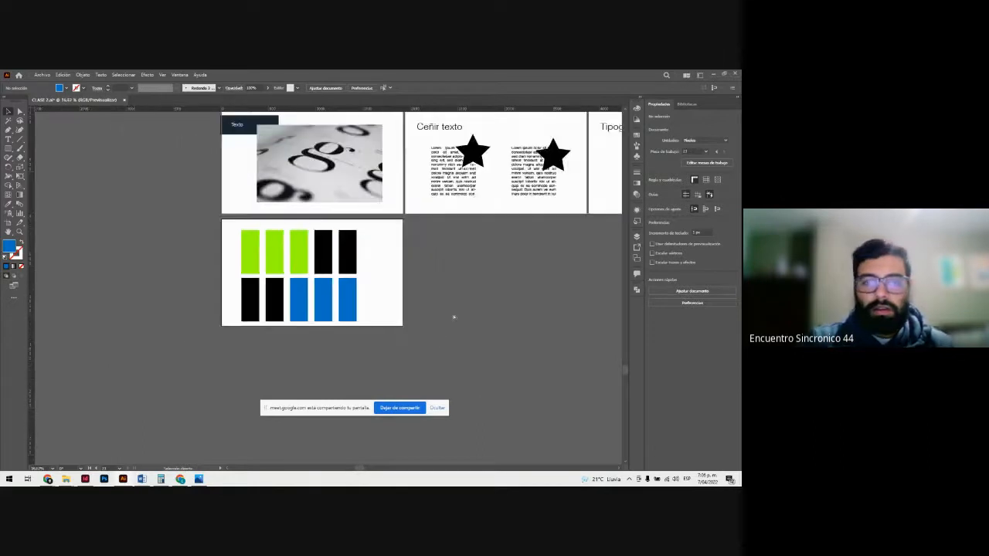
pyautogui.moveTo(232, 249); pyautogui.dragTo(335, 279)
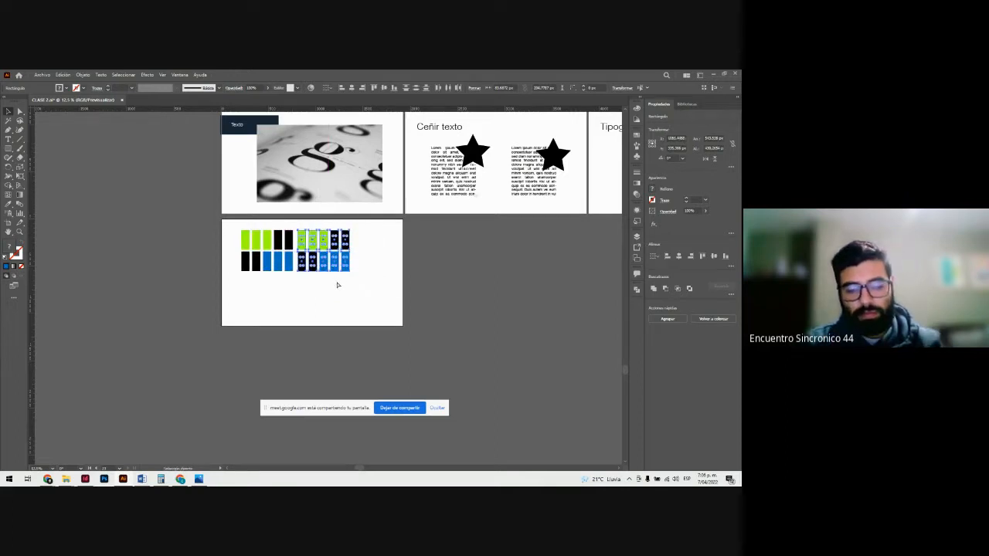
# Step: Repeat the last duplication to add a third block of ten rectangles, and move the whole grid lower so it fits inside the artboard
pyautogui.hotkey('ctrl', 'd')
pyautogui.press('z')
pyautogui.moveTo(328, 238); pyautogui.dragTo(420, 309)
pyautogui.press('v')
pyautogui.moveTo(502, 356); pyautogui.dragTo(137, 222)
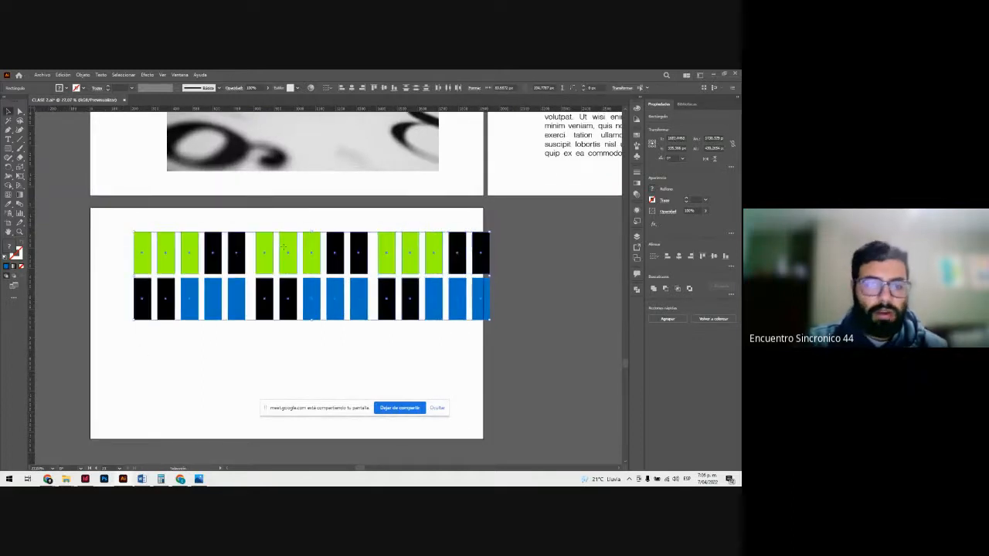
pyautogui.moveTo(283, 247); pyautogui.dragTo(260, 283)
pyautogui.click(260, 245)
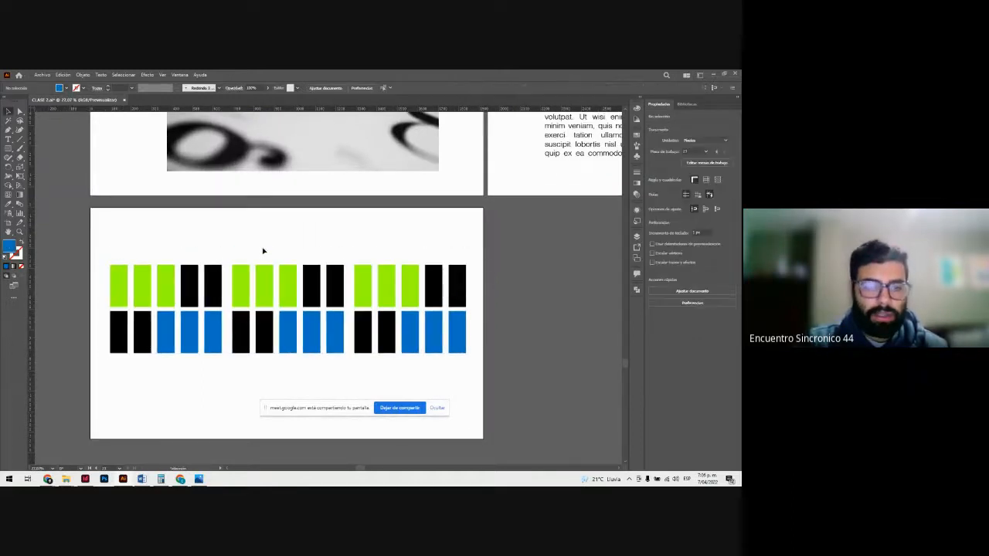
pyautogui.scroll(-1, 263, 251)
pyautogui.press('z')
pyautogui.moveTo(310, 263); pyautogui.dragTo(326, 277)
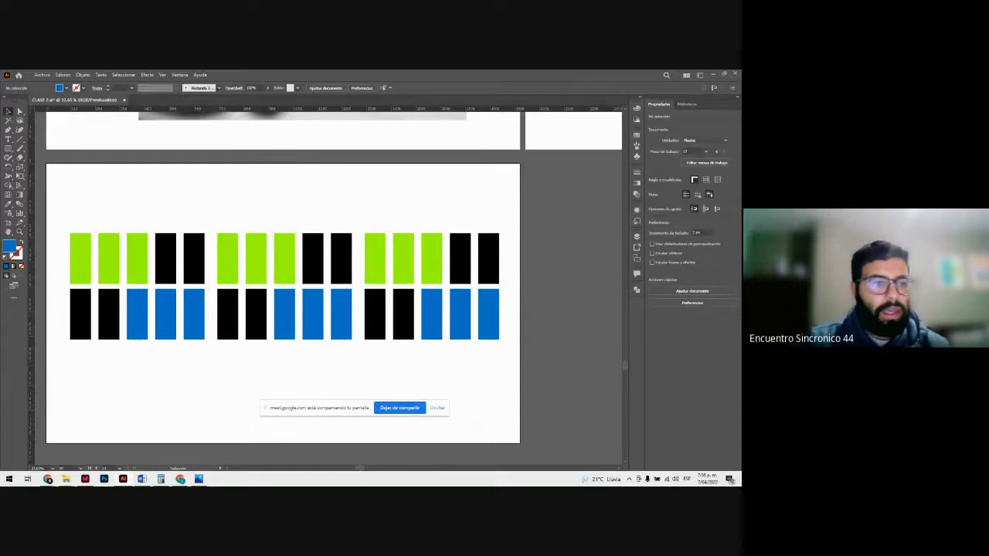
# Step: Fill the first black rectangle of the lower row with a slightly darker lime green chosen by eye in the Color Picker
pyautogui.click(8, 207)
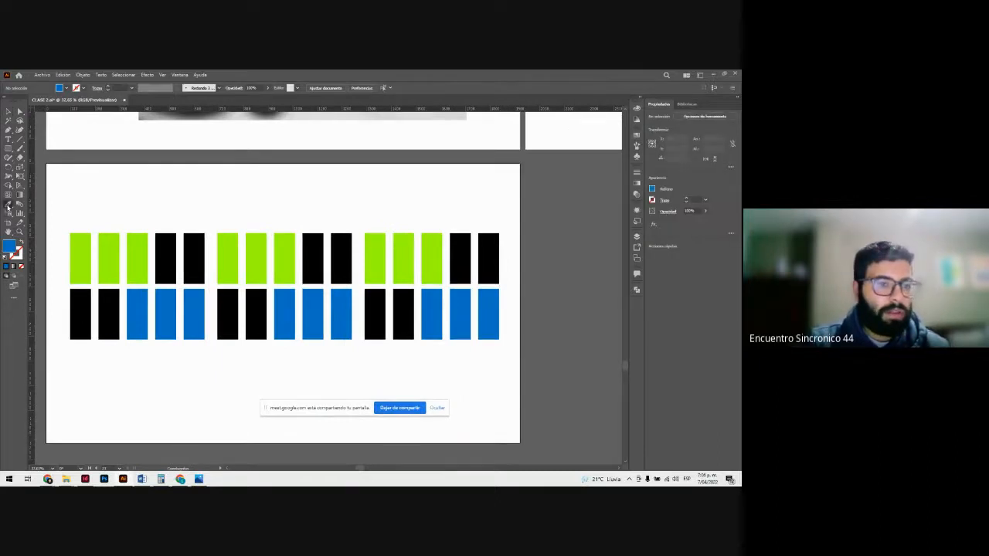
pyautogui.click(11, 204)
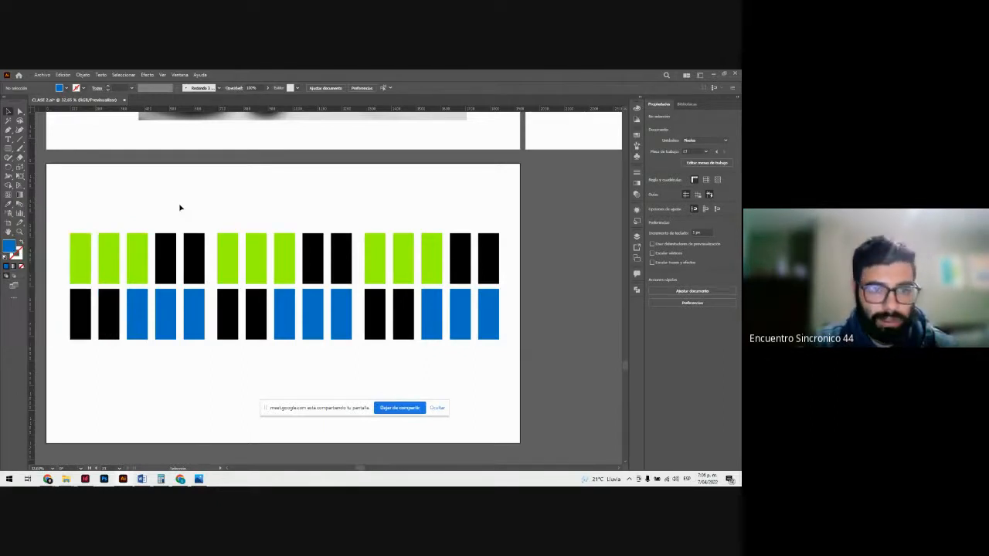
pyautogui.click(81, 317)
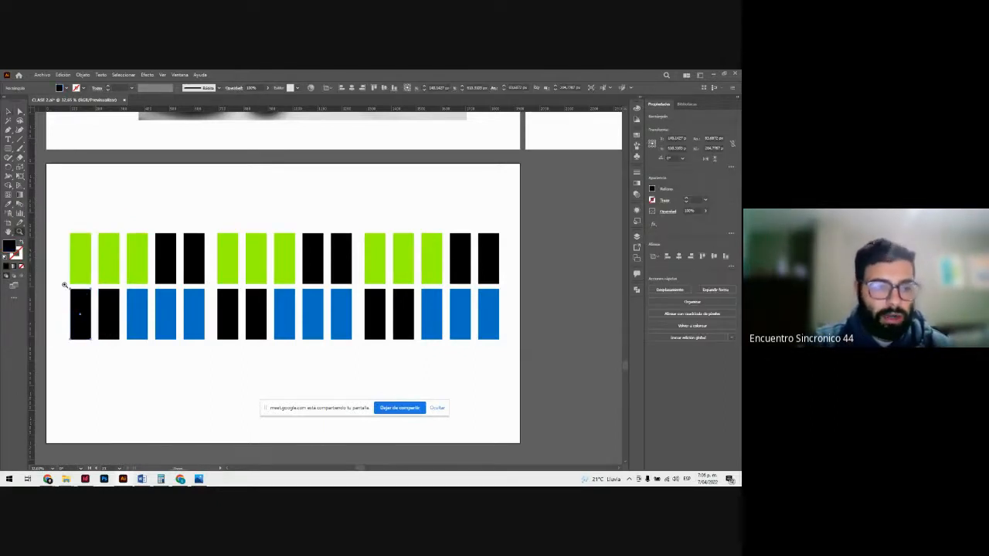
pyautogui.click(61, 283)
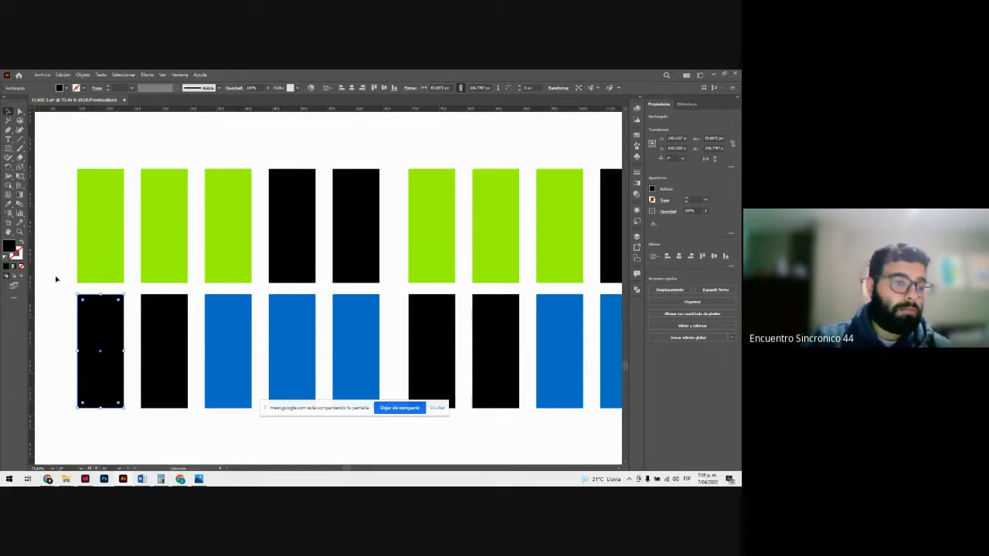
pyautogui.doubleClick(12, 249)
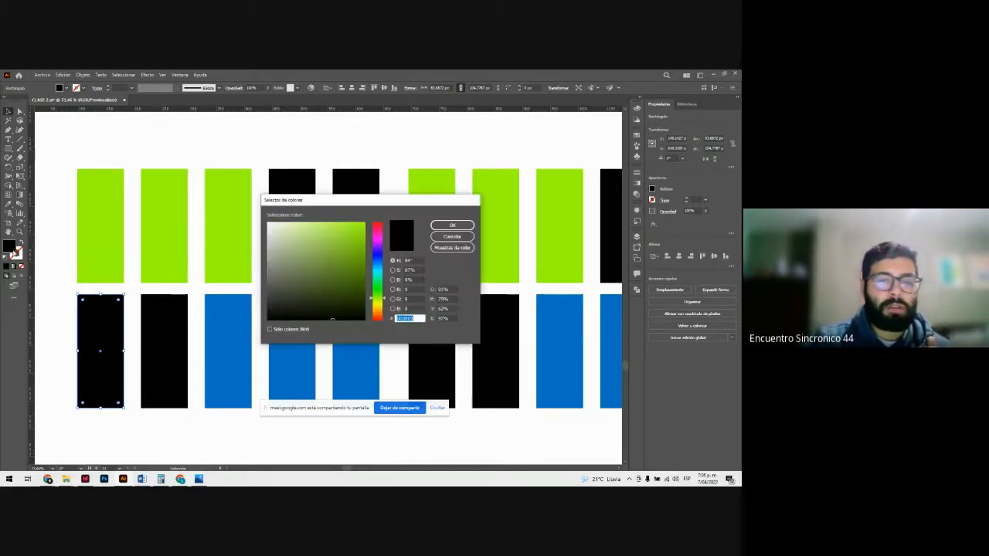
pyautogui.moveTo(343, 256); pyautogui.dragTo(365, 234)
pyautogui.click(464, 227)
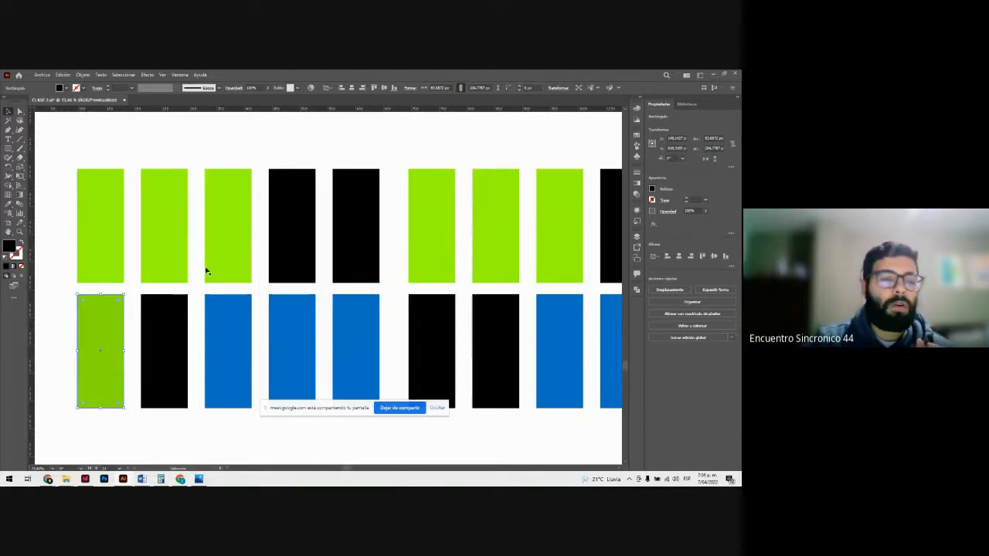
# Step: Copy the hex colour code of the first lime green rectangle in the upper row
pyautogui.click(116, 156)
pyautogui.click(96, 178)
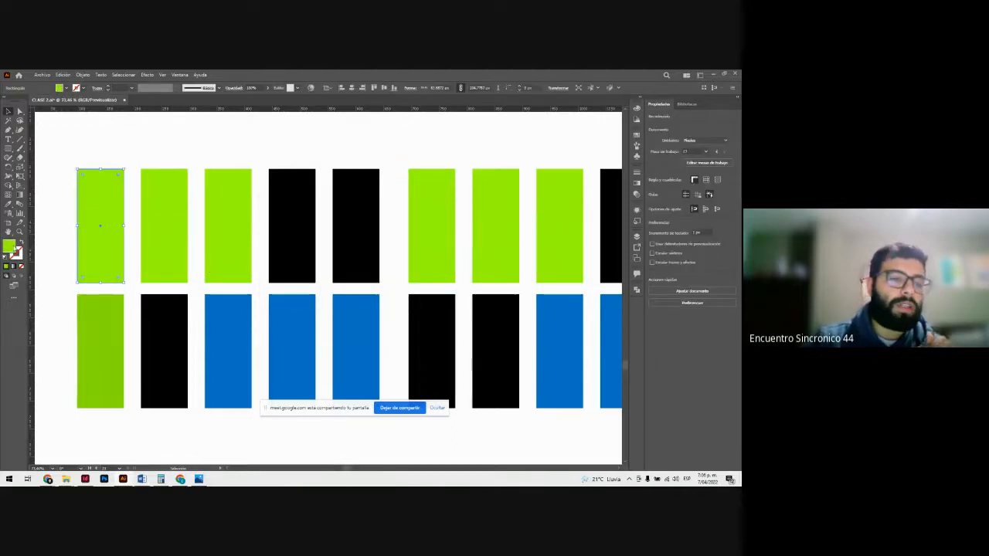
pyautogui.doubleClick(11, 248)
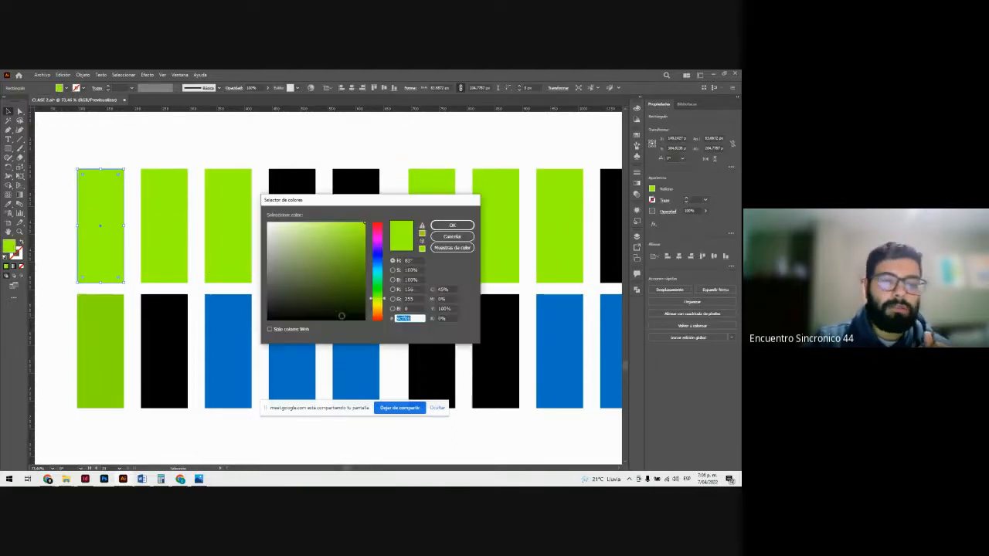
pyautogui.rightClick(403, 319)
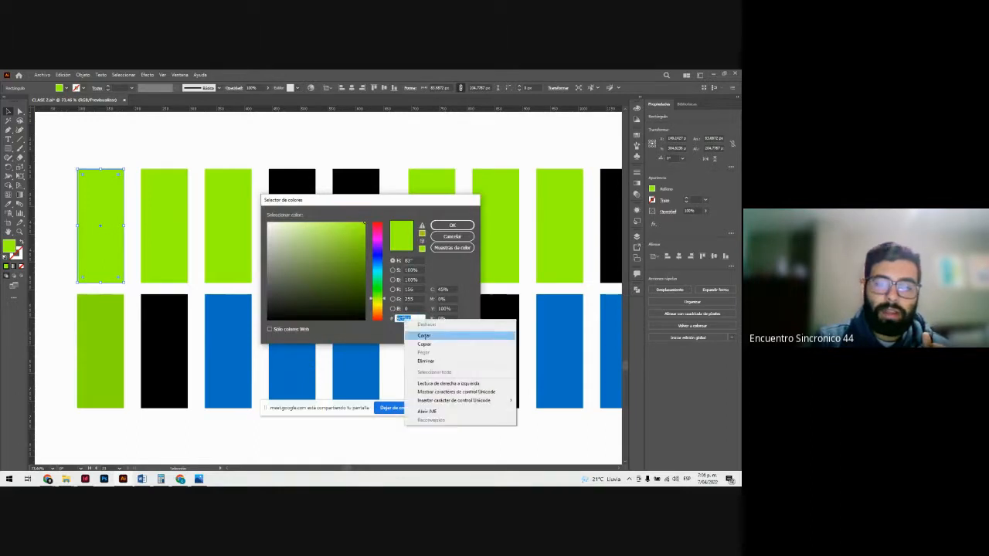
pyautogui.click(424, 344)
pyautogui.click(452, 225)
# Step: Fill the first rectangle of the lower row with the copied hex colour code
pyautogui.click(106, 313)
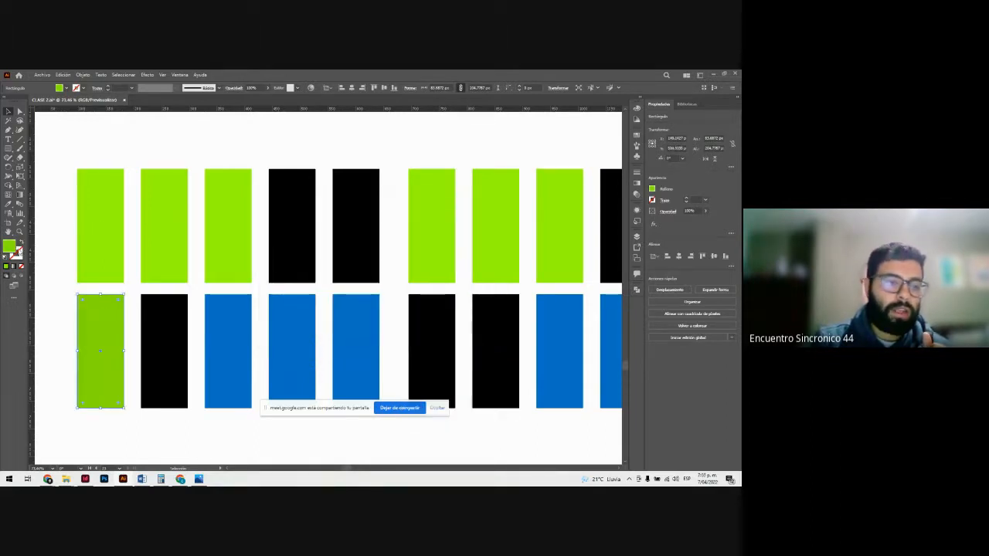
pyautogui.doubleClick(11, 248)
pyautogui.hotkey('ctrl', 'v')
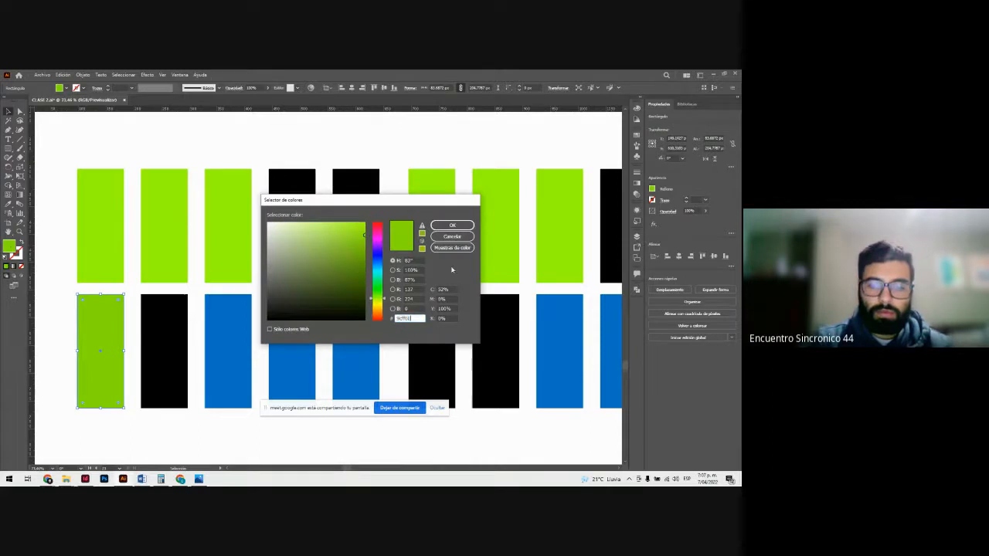
pyautogui.click(452, 224)
pyautogui.click(207, 147)
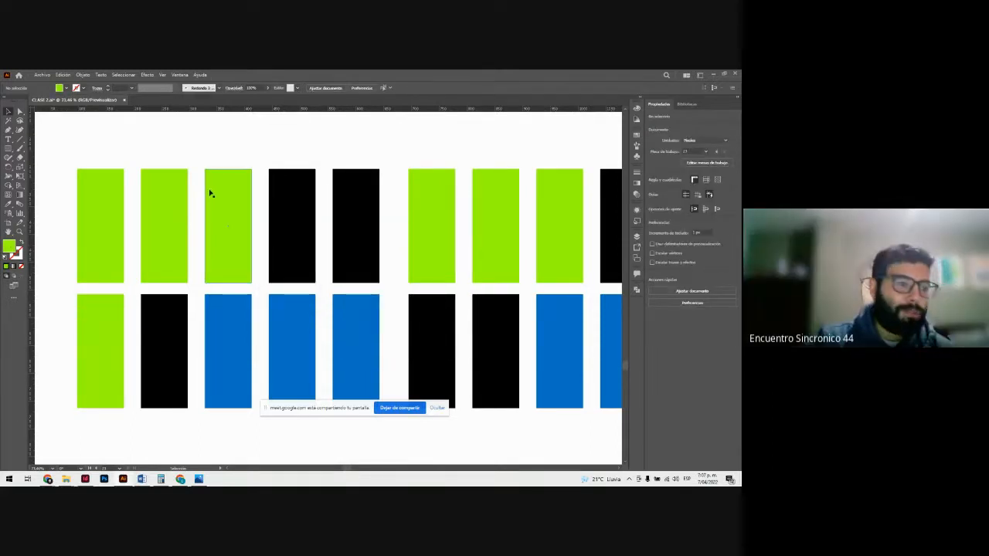
# Step: Fill the second rectangle of the lower row with the lime green sampled from the upper row using the Eyedropper
pyautogui.click(100, 326)
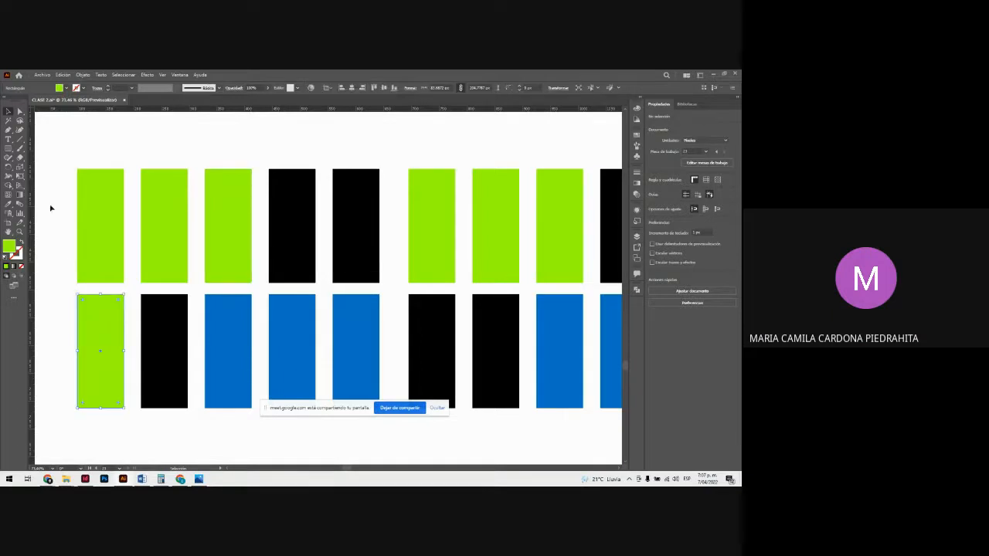
pyautogui.click(151, 329)
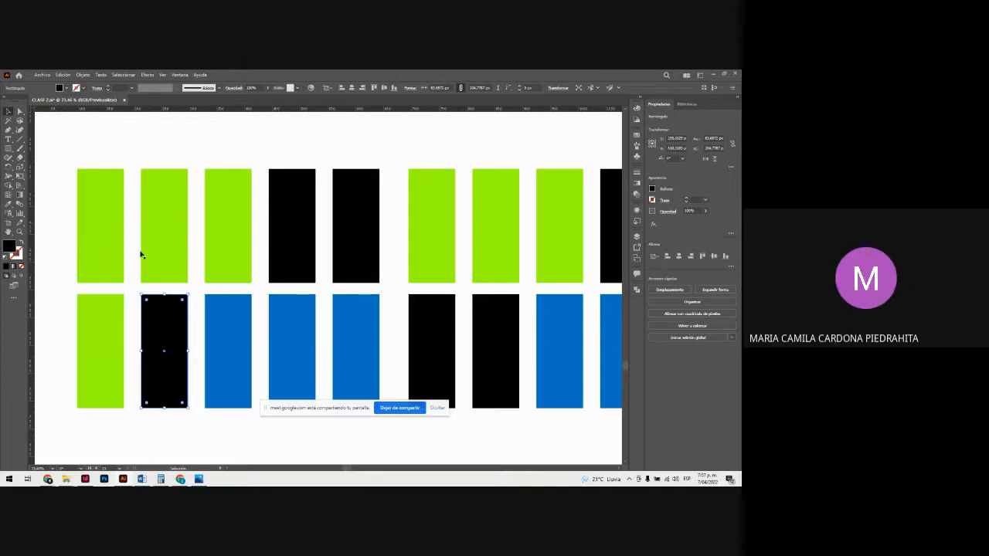
pyautogui.click(95, 135)
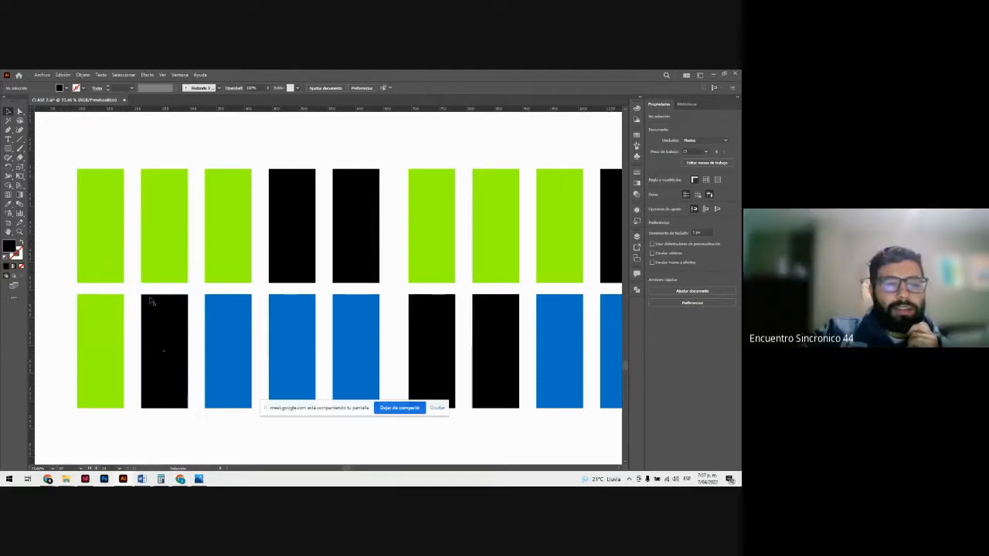
pyautogui.click(155, 311)
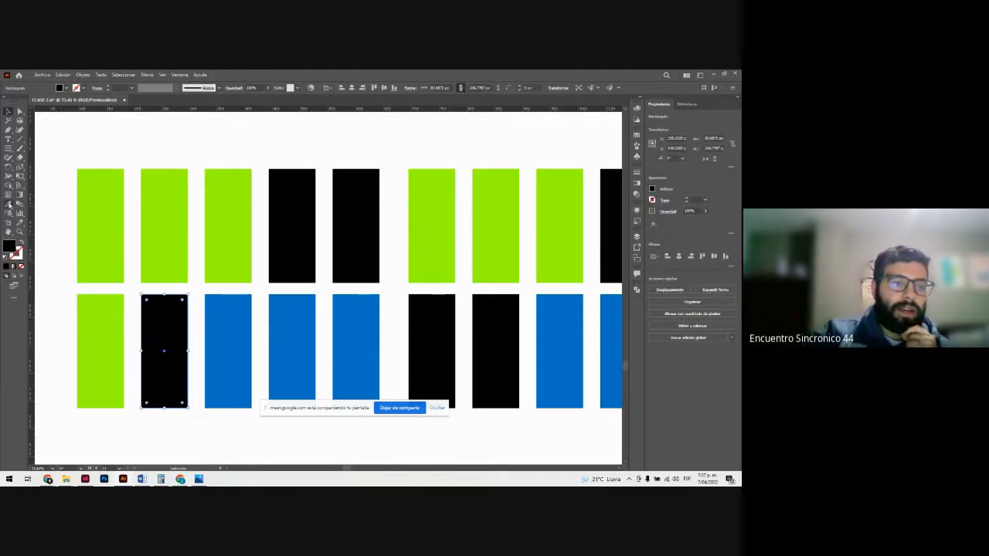
pyautogui.keyDown('shift'); pyautogui.click(116, 353); pyautogui.keyUp('shift')
pyautogui.click(155, 216)
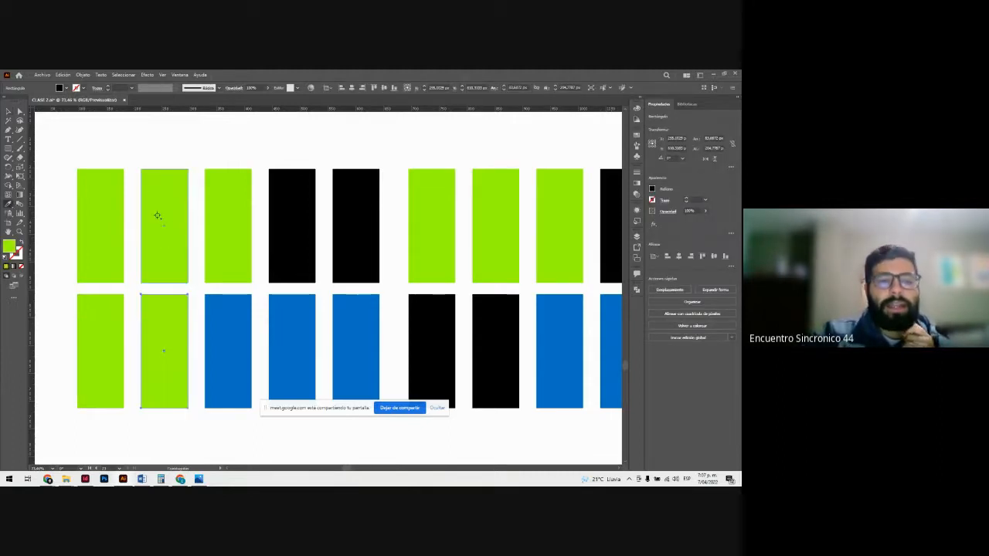
pyautogui.press('v')
pyautogui.click(137, 137)
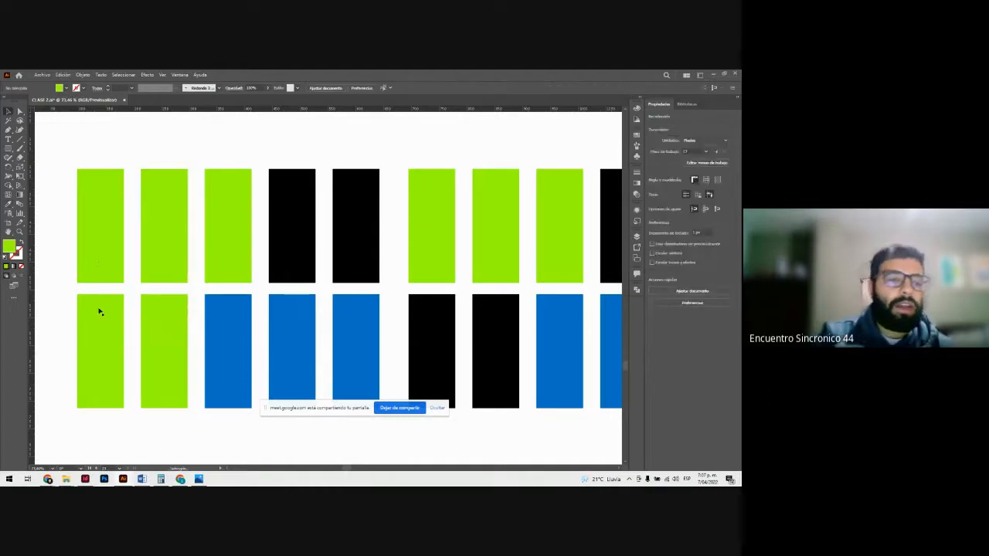
# Step: Select all the lime green rectangles at once with the Magic Wand tool
pyautogui.click(101, 314)
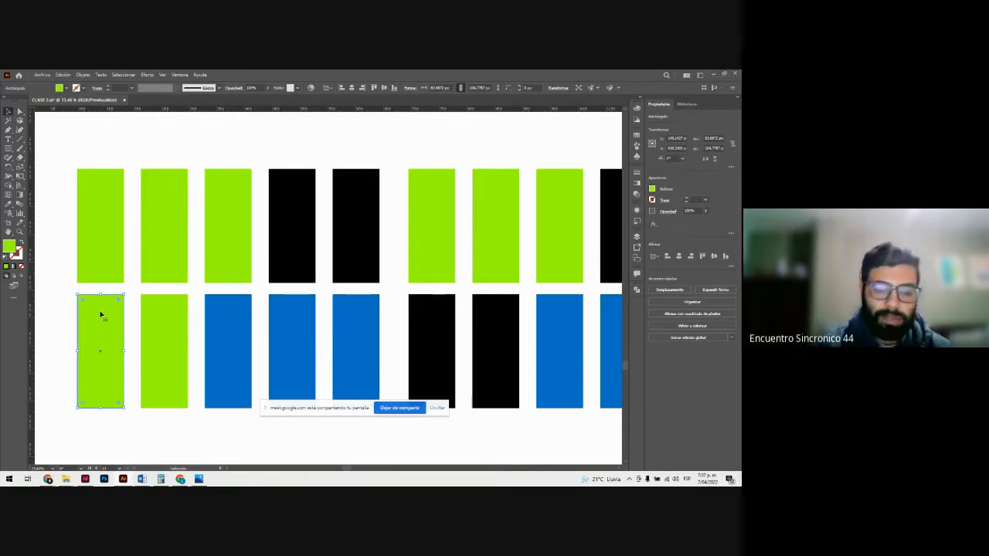
pyautogui.hotkey('ctrl', '-')
pyautogui.hotkey('ctrl', '-')
pyautogui.hotkey('ctrl', '-')
pyautogui.hotkey('ctrl', '-')
pyautogui.hotkey('ctrl', '+')
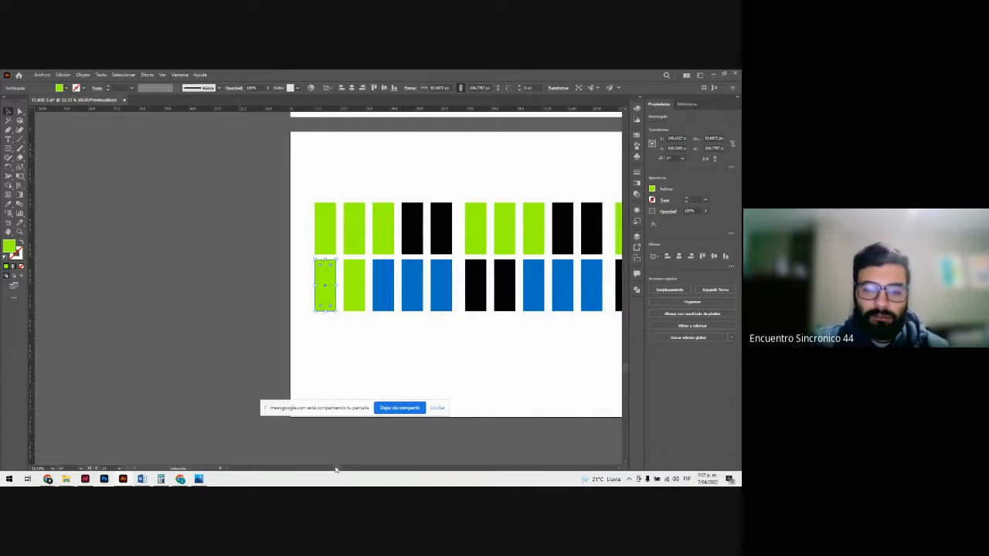
pyautogui.moveTo(335, 469); pyautogui.dragTo(353, 468)
pyautogui.click(327, 428)
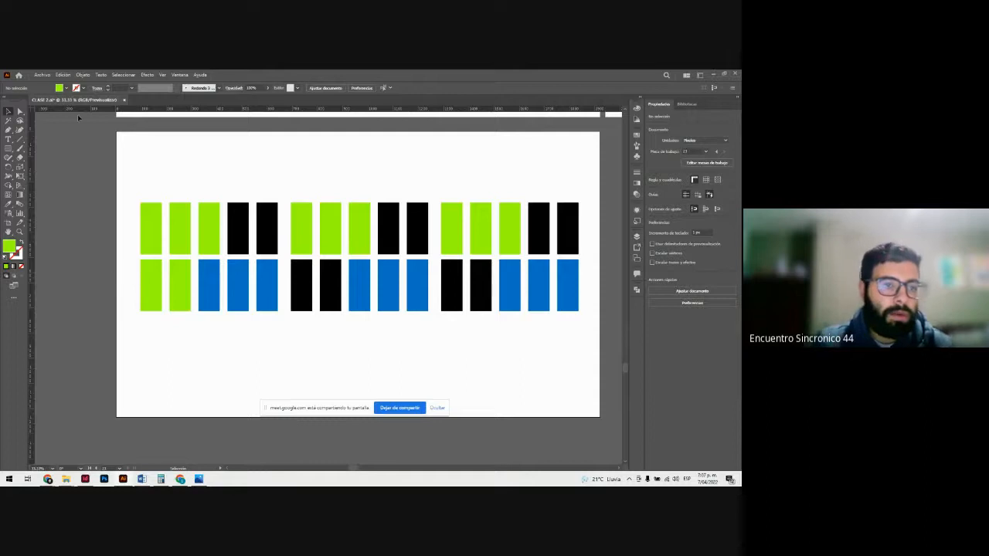
pyautogui.click(9, 120)
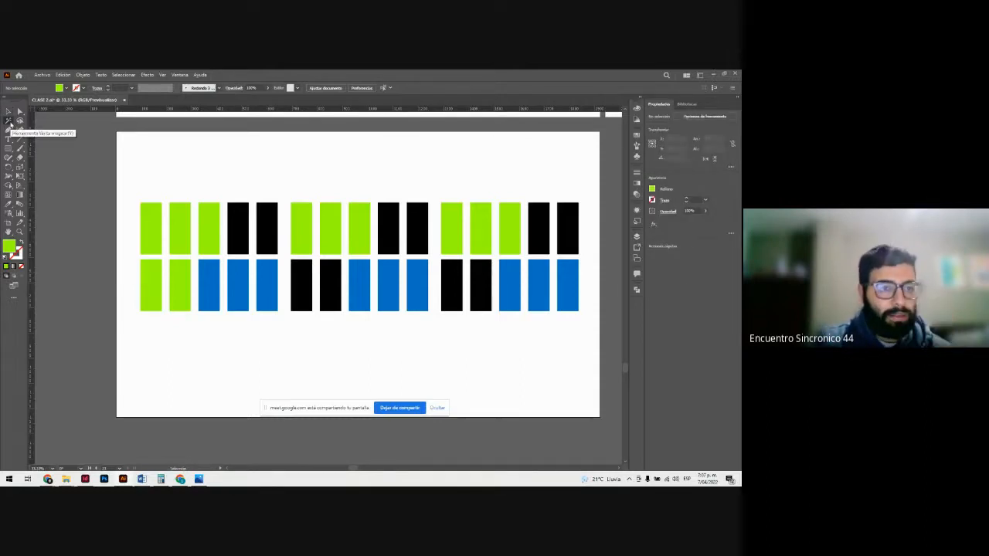
pyautogui.click(161, 251)
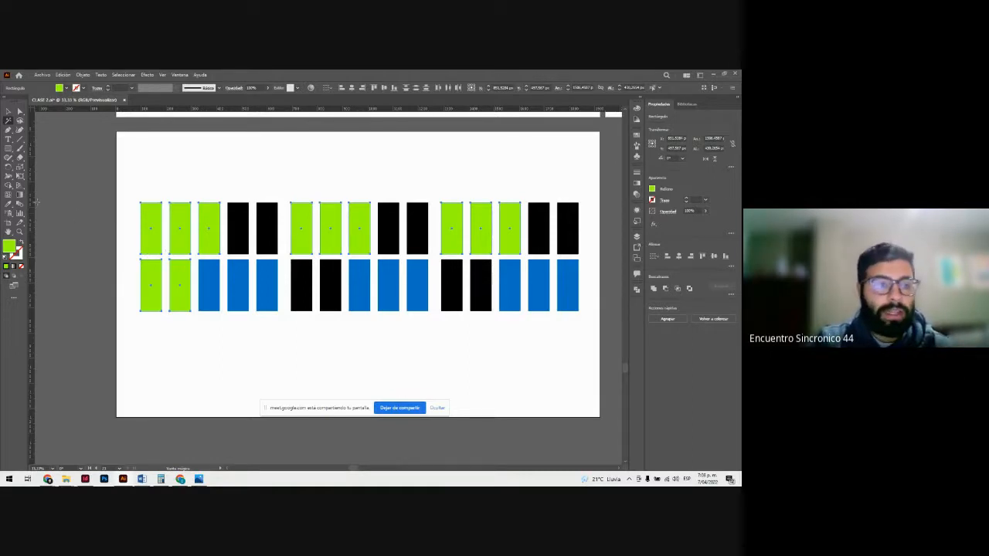
# Step: Recolour the selected lime green rectangles black by sampling a black one with the Eyedropper, and undo the change
pyautogui.click(9, 204)
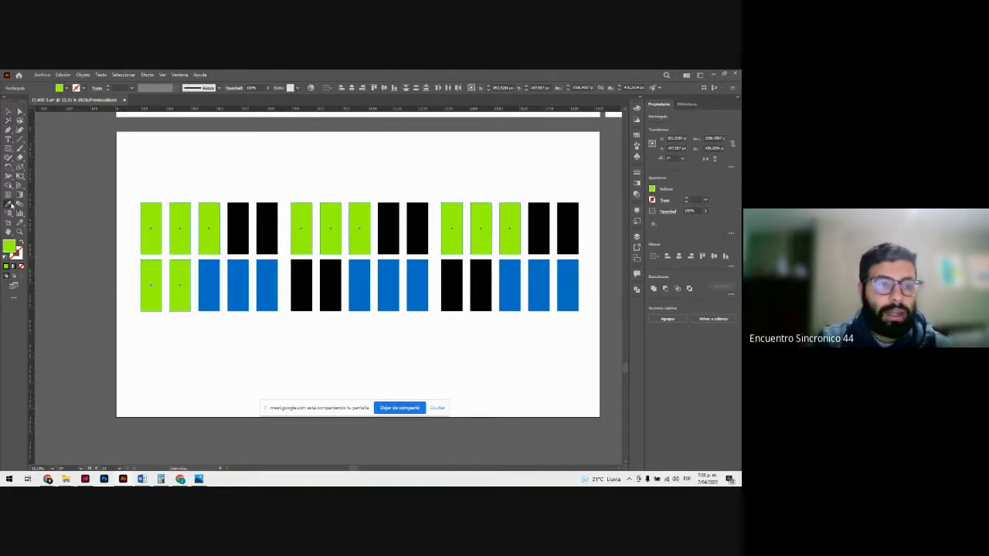
pyautogui.click(267, 245)
pyautogui.click(267, 244)
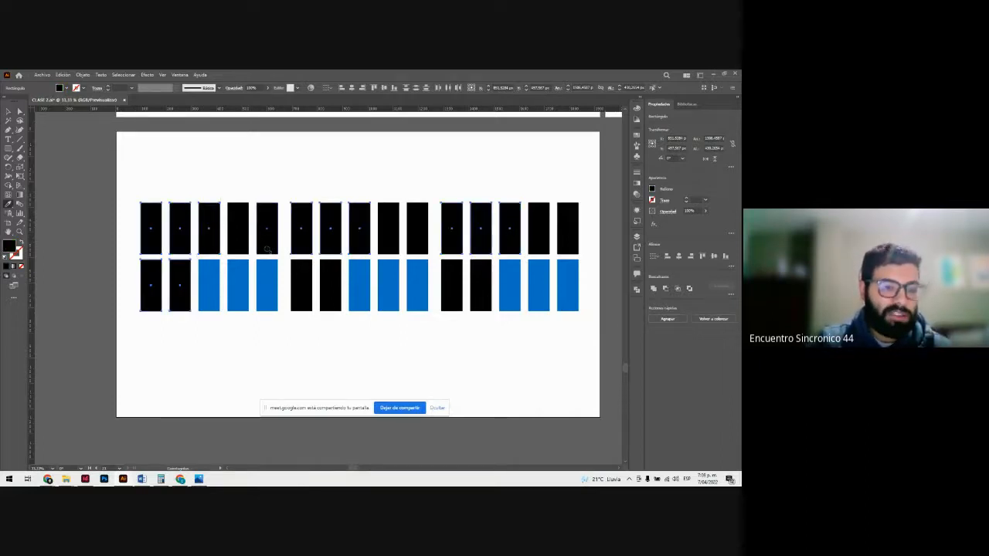
pyautogui.hotkey('ctrl', 'z')
pyautogui.press('v')
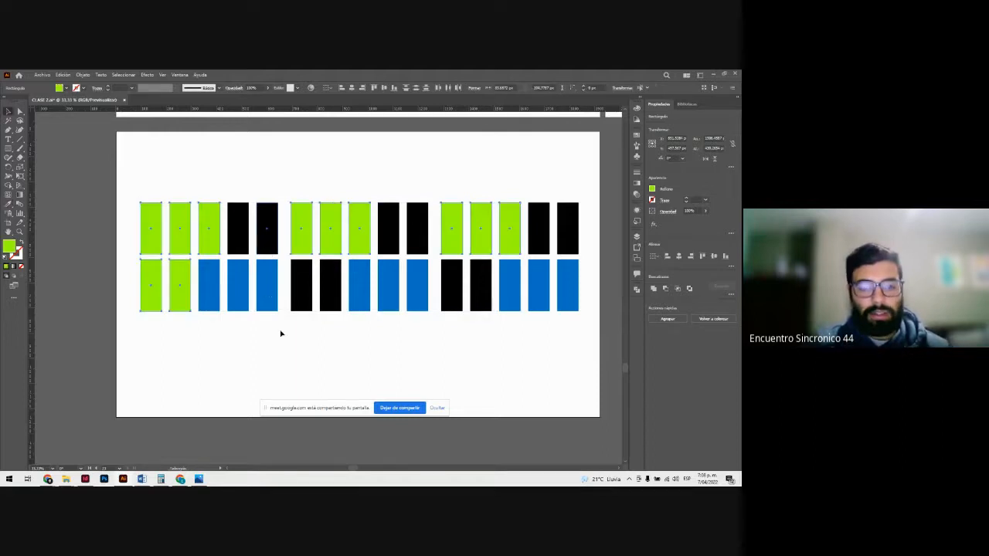
# Step: Delete all the coloured rectangles from the artboard
pyautogui.click(282, 337)
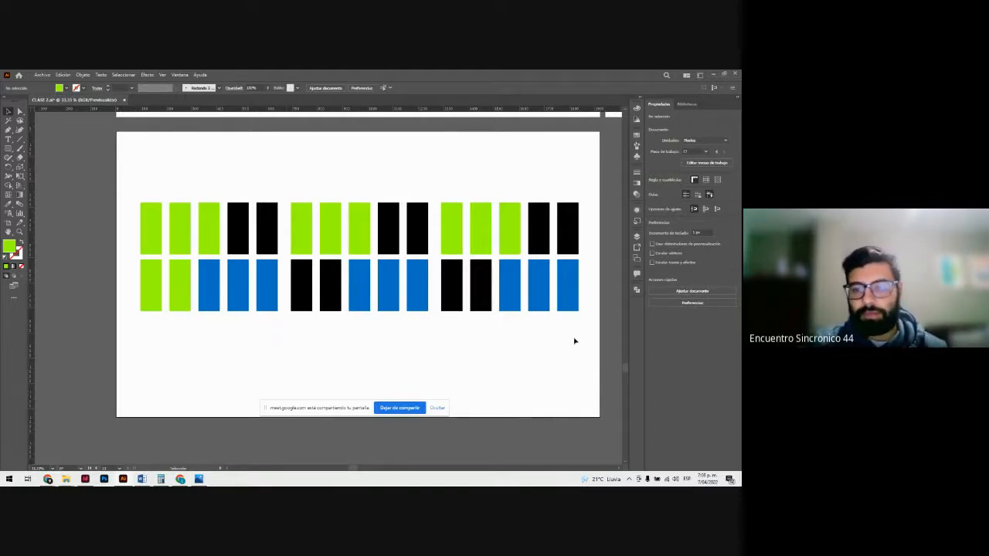
pyautogui.moveTo(575, 341); pyautogui.dragTo(139, 172)
pyautogui.press('Delete')
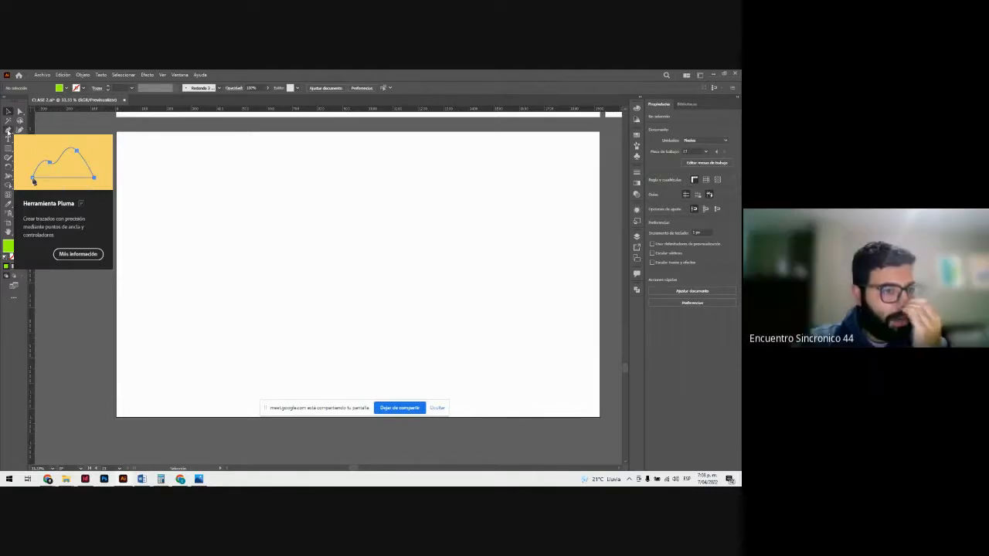
pyautogui.click(7, 129)
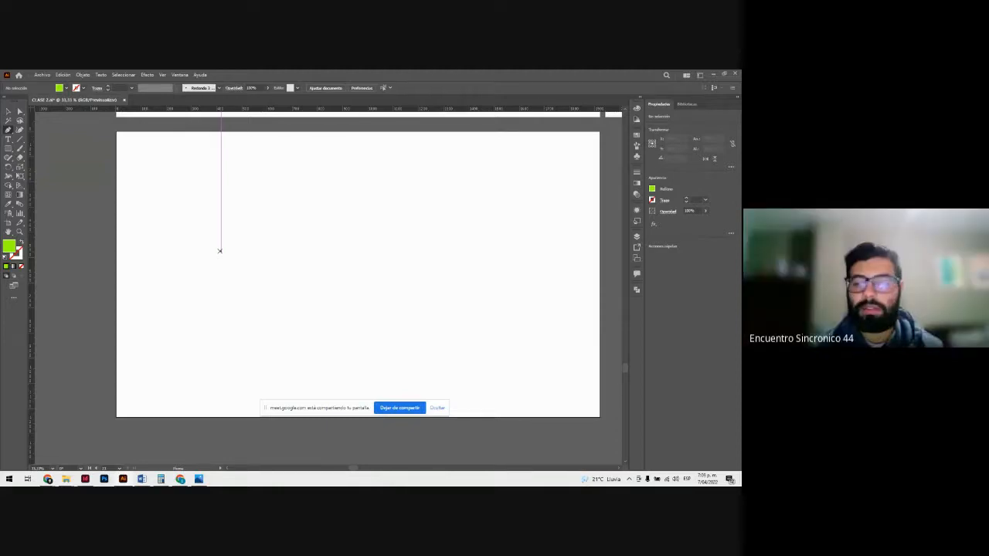
pyautogui.click(8, 112)
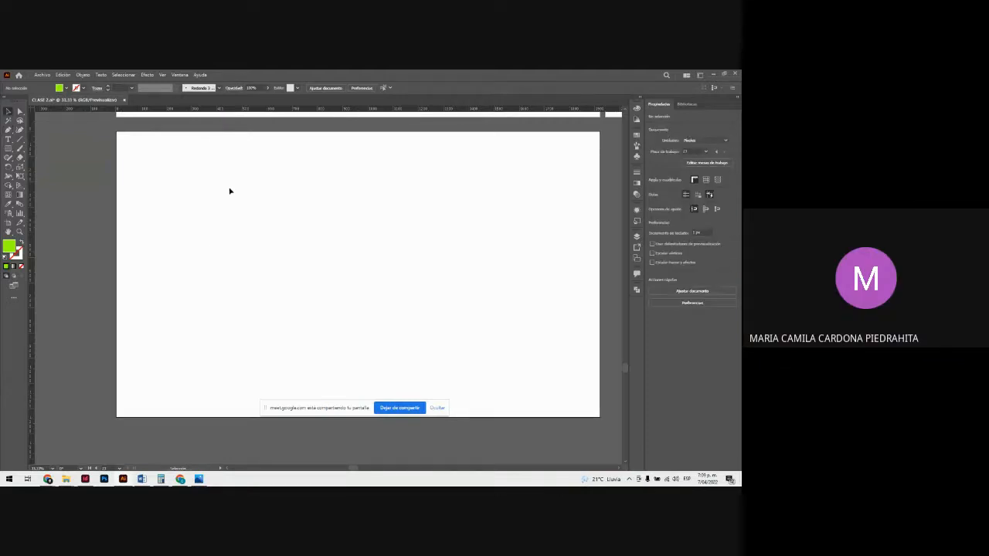
pyautogui.press('z')
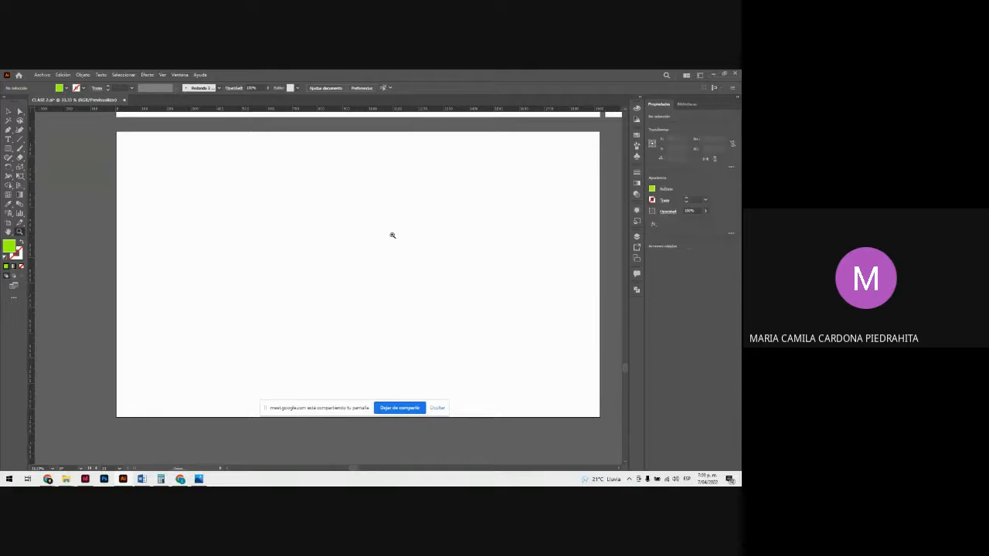
pyautogui.moveTo(390, 234)
pyautogui.mouseDown()
pyautogui.moveTo(370, 234)
pyautogui.moveTo(386, 245)
pyautogui.mouseUp()
pyautogui.press('v')
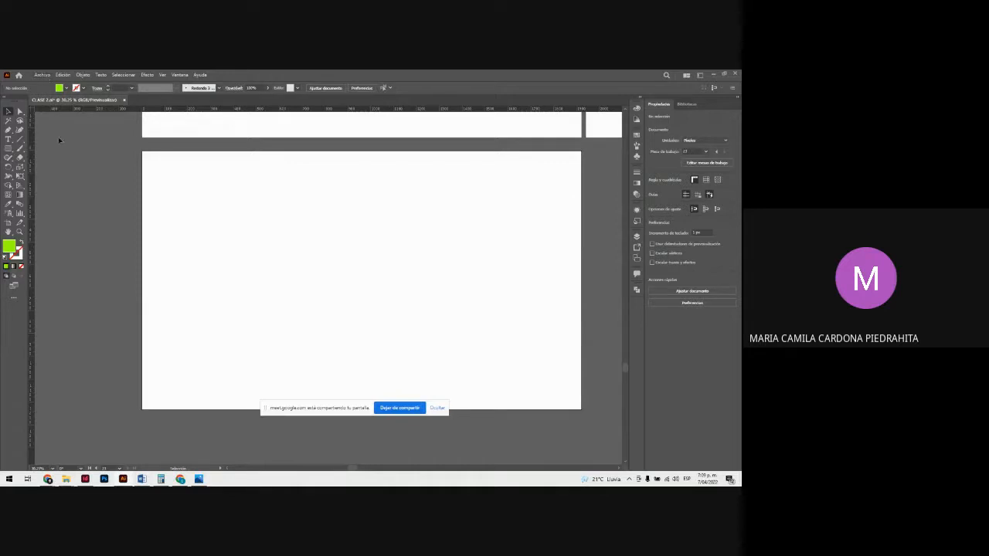
# Step: Open the Illustrator file Ejercicio 1 from the iu digital folder on drive D: and maximise its window
pyautogui.moveTo(66, 479)
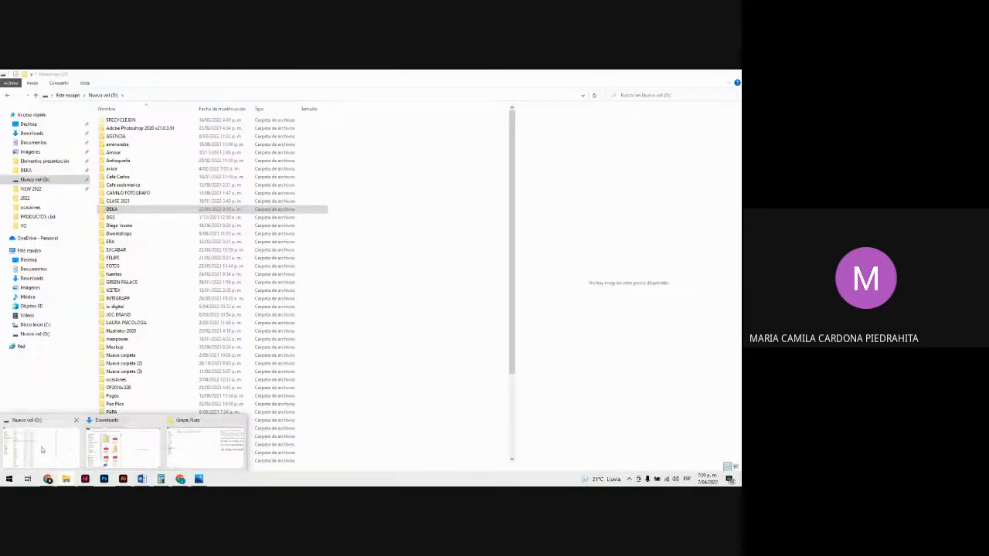
pyautogui.click(112, 454)
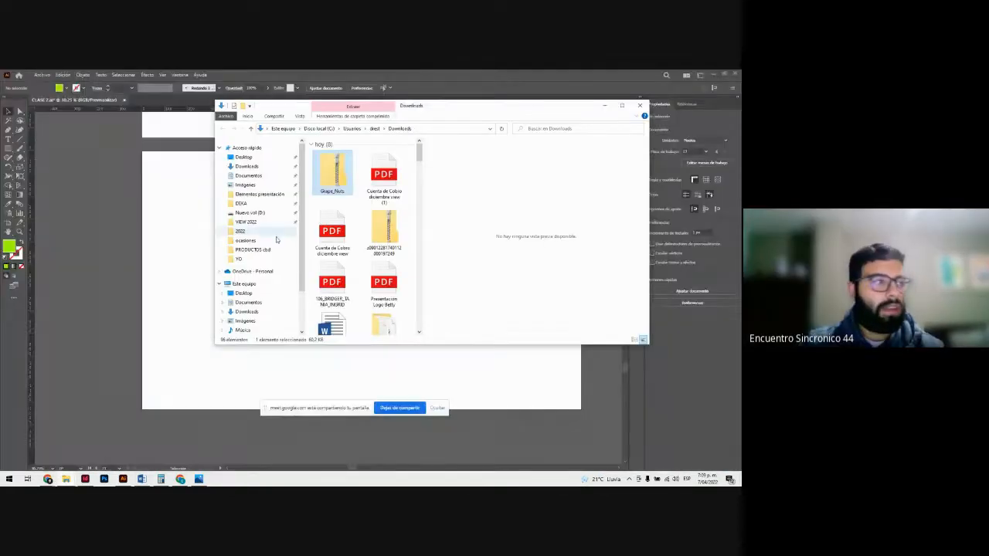
pyautogui.click(255, 213)
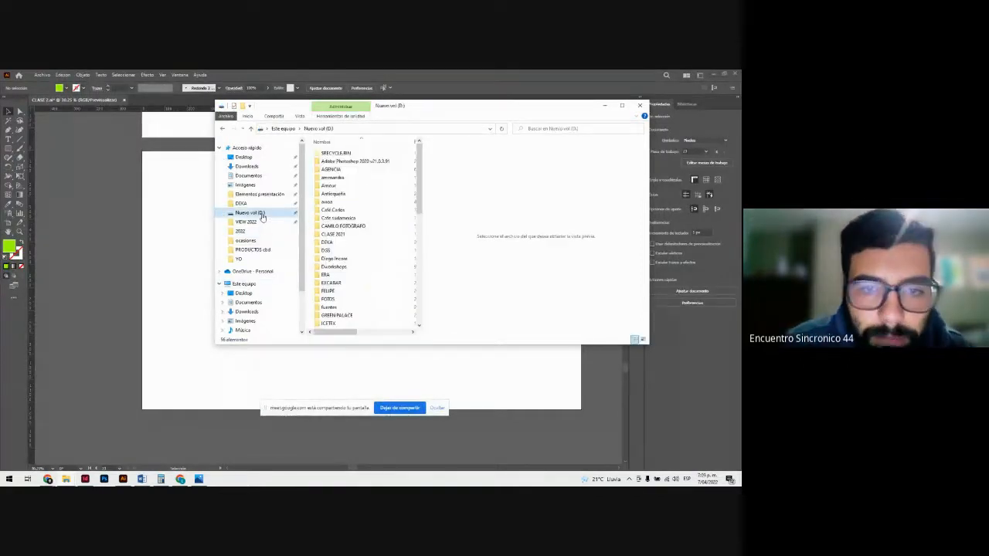
pyautogui.scroll(-3, 370, 246)
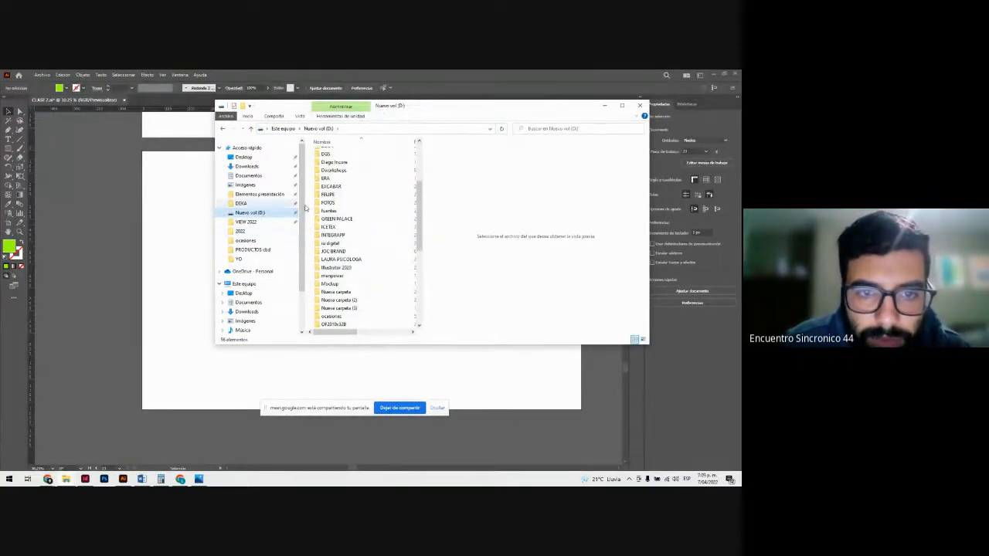
pyautogui.doubleClick(350, 243)
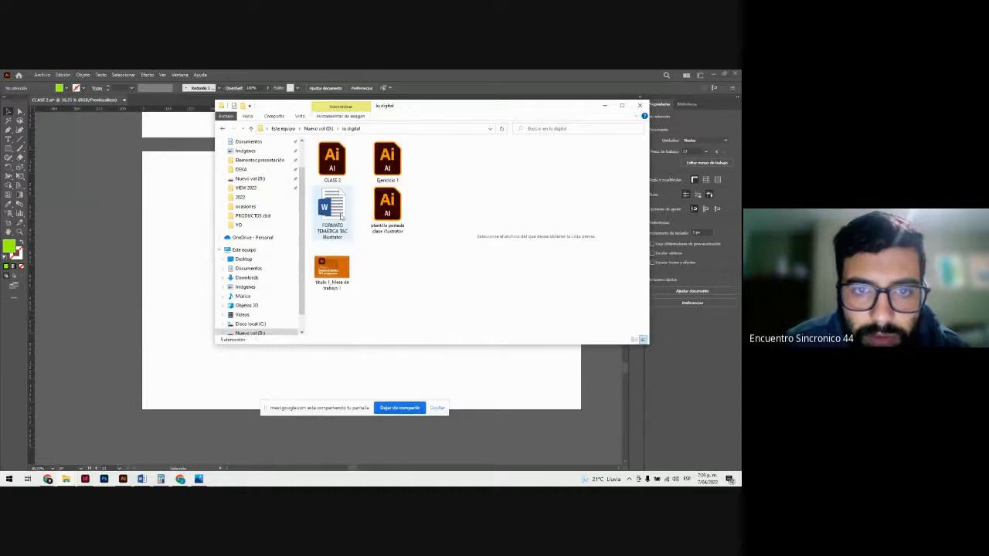
pyautogui.click(385, 167)
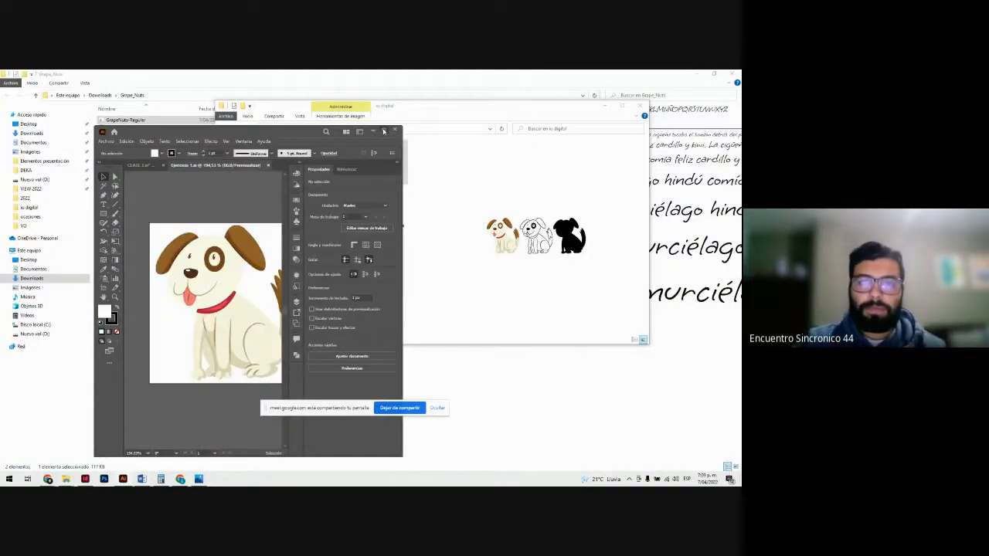
pyautogui.click(383, 132)
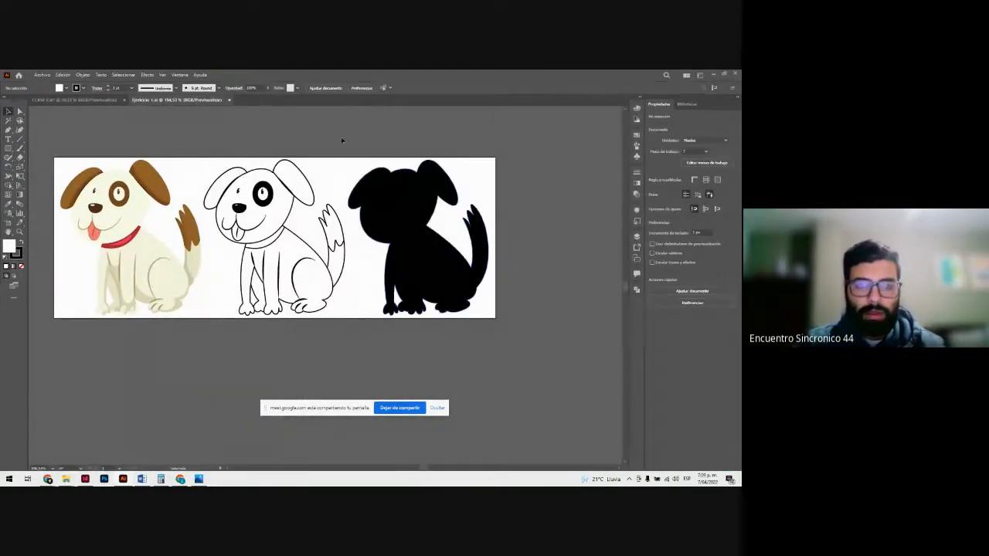
pyautogui.moveTo(142, 151); pyautogui.dragTo(170, 179)
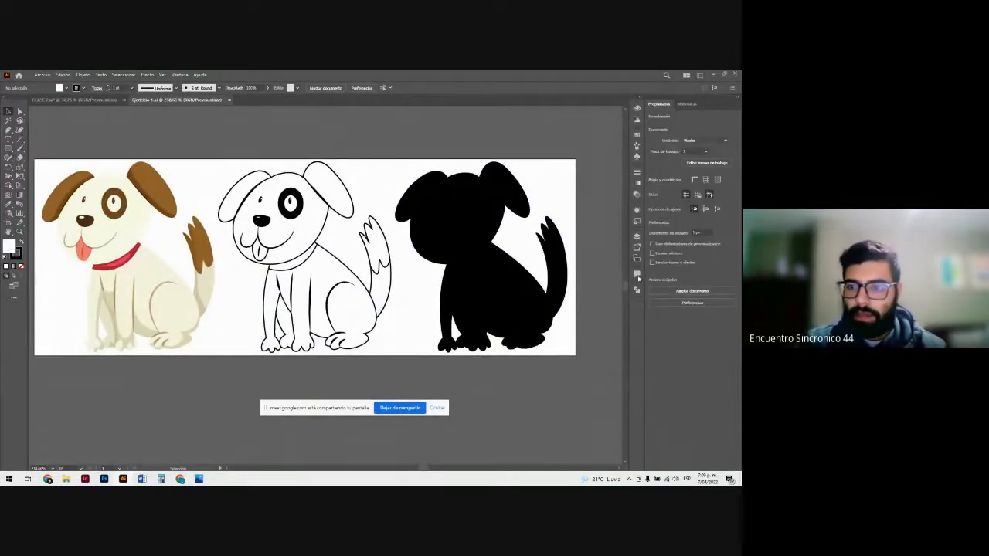
# Step: Select the dog artwork group and add a new layer above its layer
pyautogui.click(435, 207)
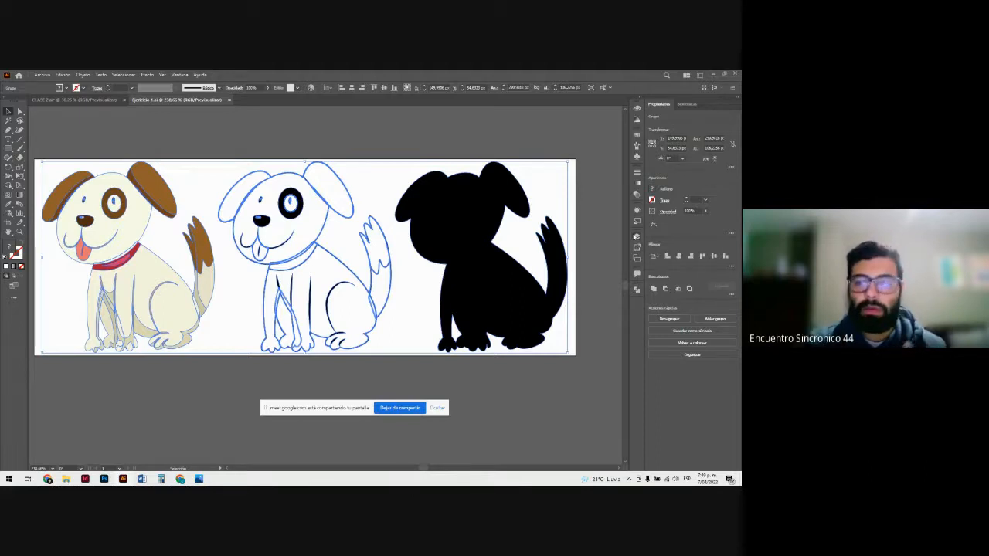
pyautogui.click(637, 237)
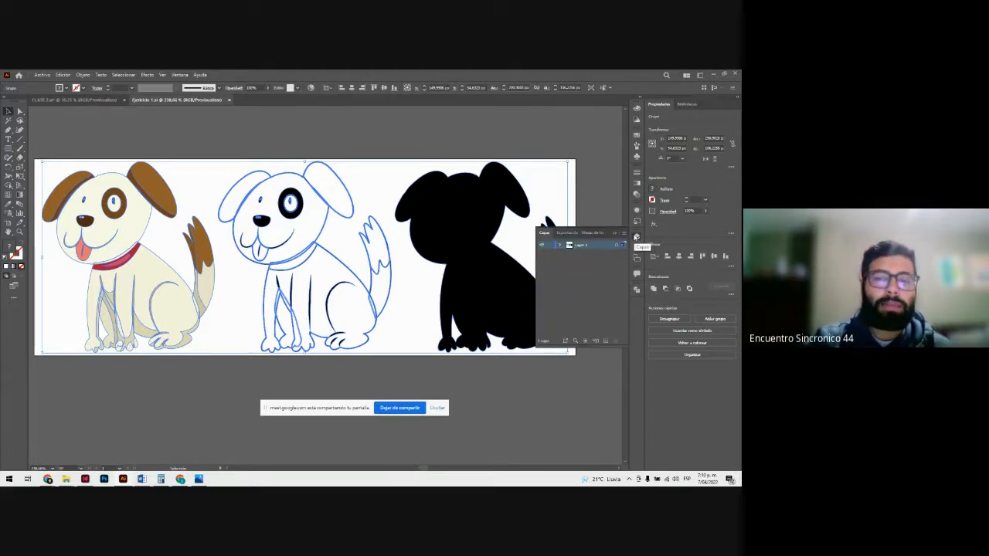
pyautogui.click(604, 340)
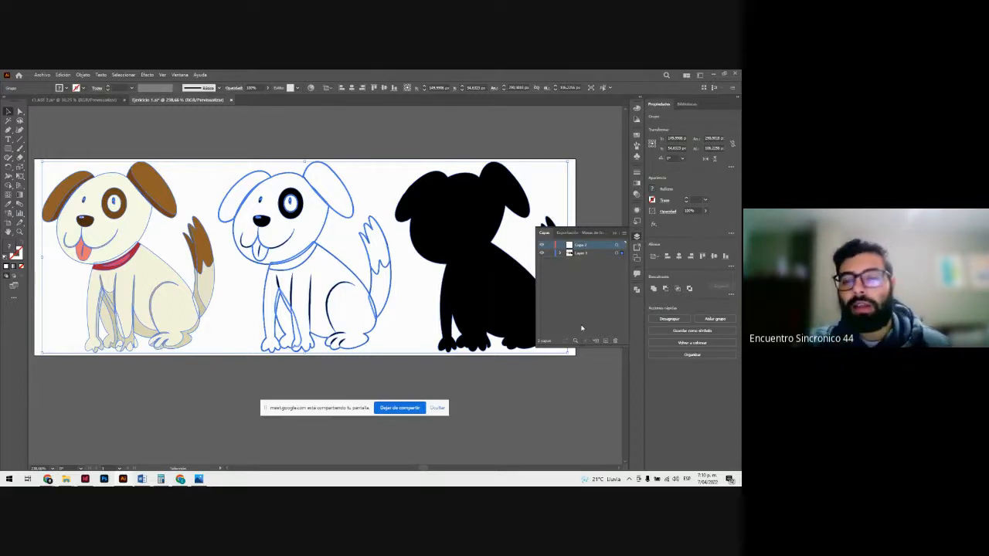
# Step: Rename the layer holding the dog artwork CAPA PERRO and lock it
pyautogui.click(587, 254)
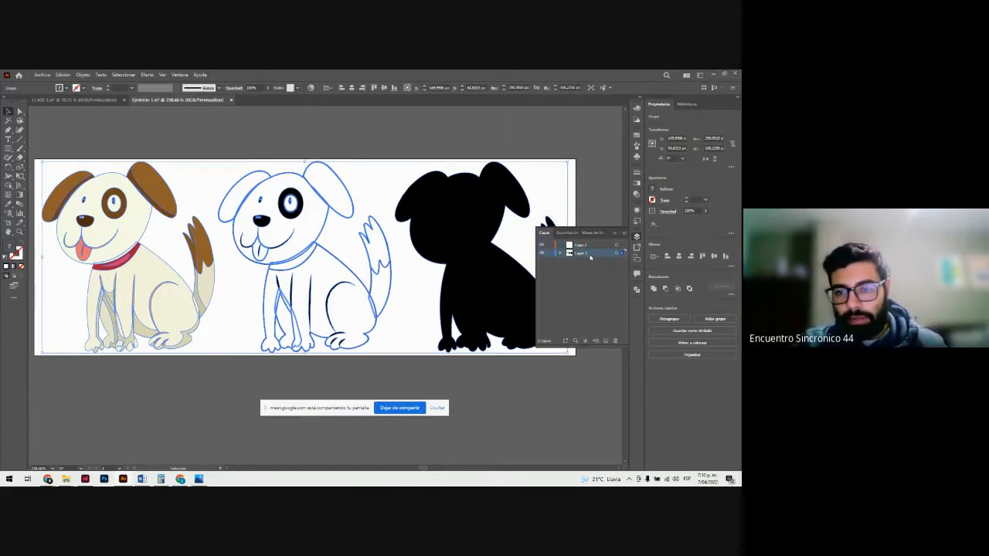
pyautogui.doubleClick(590, 258)
pyautogui.write('C')
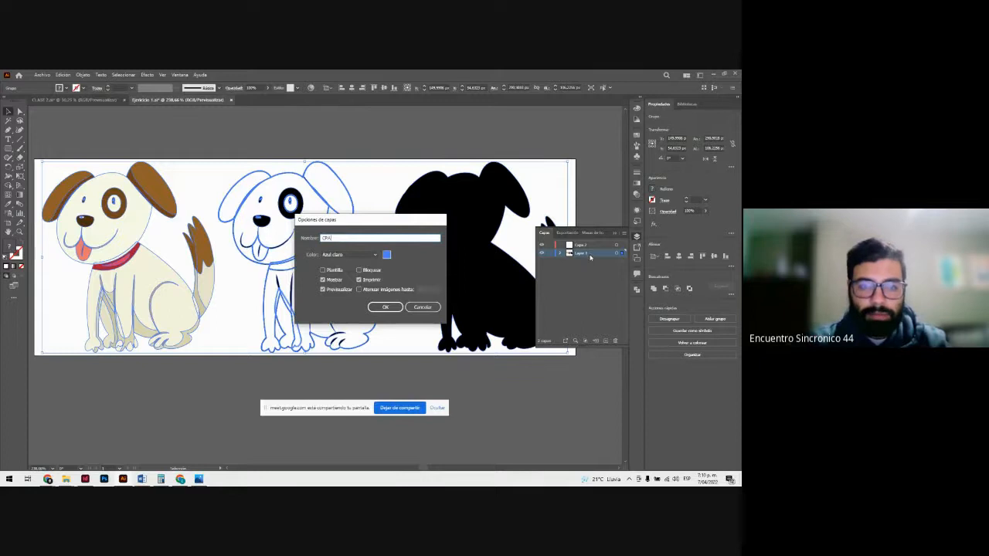
pyautogui.write('PA')
pyautogui.press('BackSpace')
pyautogui.press('BackSpace')
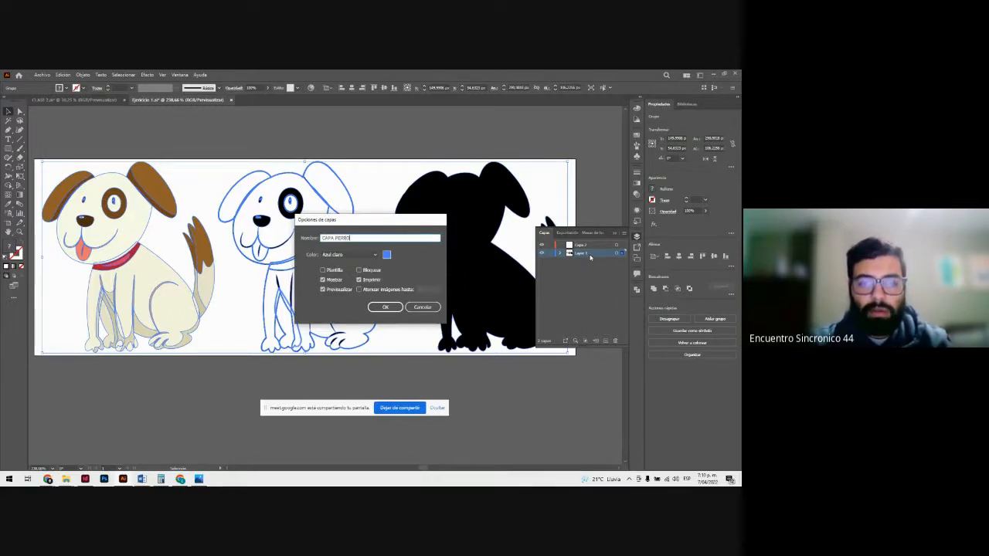
pyautogui.click(397, 308)
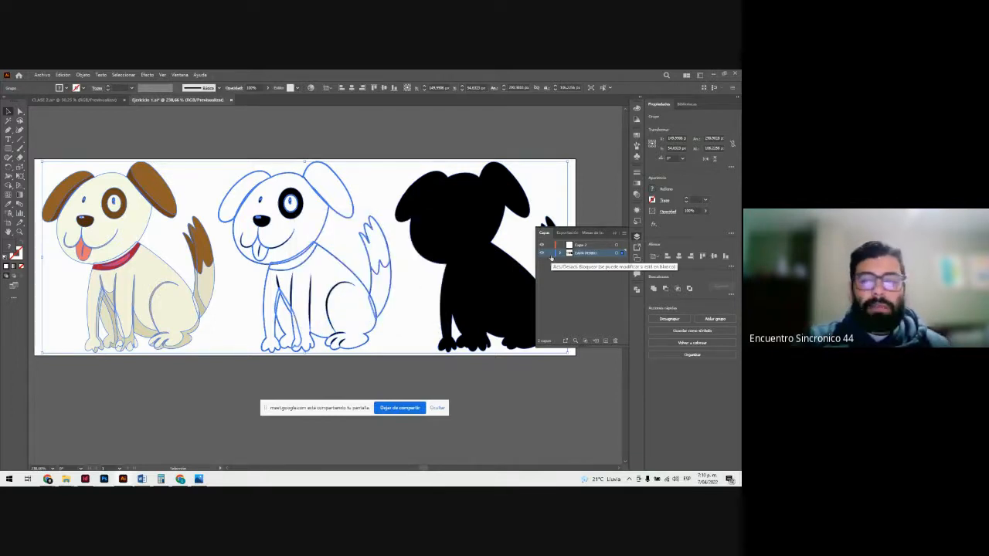
pyautogui.click(550, 254)
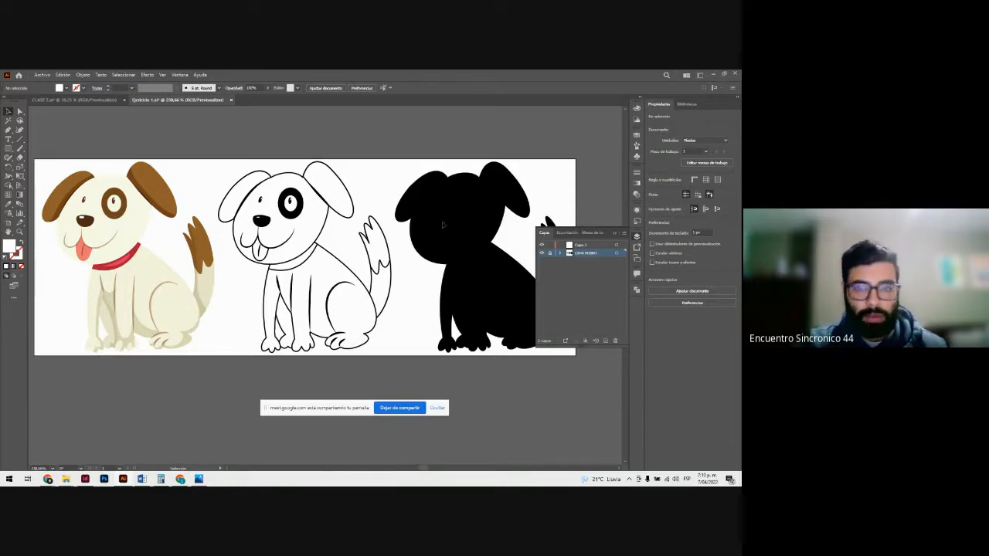
# Step: Make the empty layer Capa 2 active for tracing the head of the black dog silhouette
pyautogui.press('z')
pyautogui.click(474, 236)
pyautogui.click(316, 286)
pyautogui.scroll(-1, 318, 278)
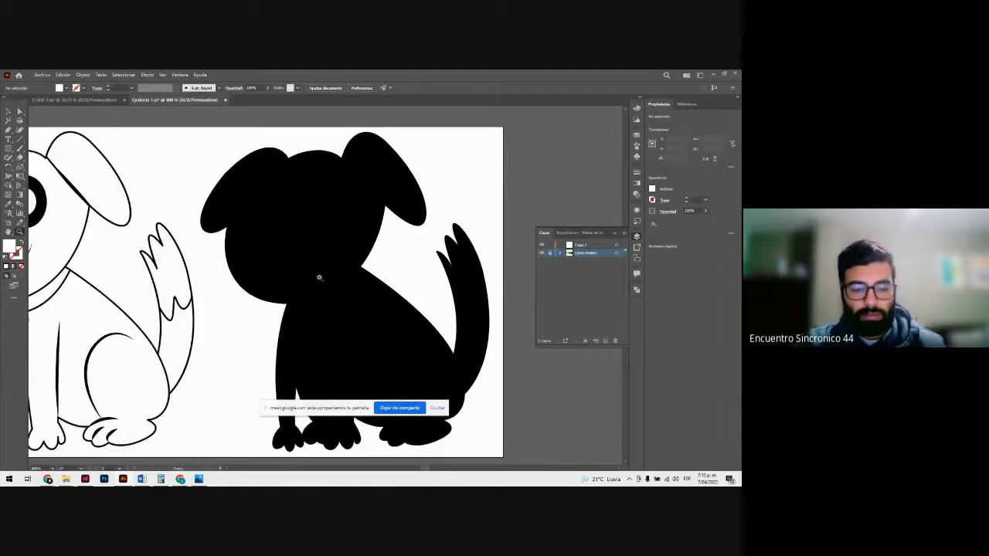
pyautogui.press('v')
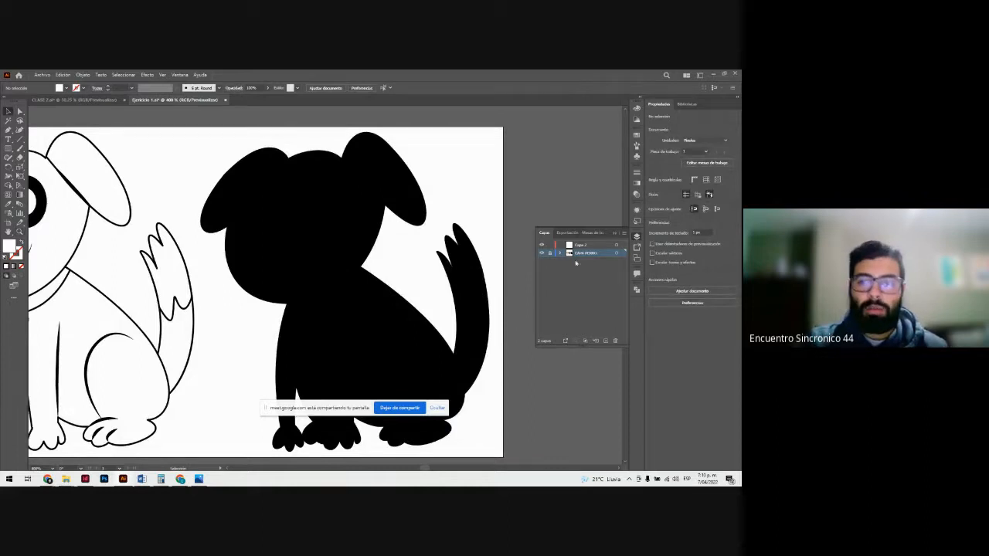
pyautogui.click(598, 248)
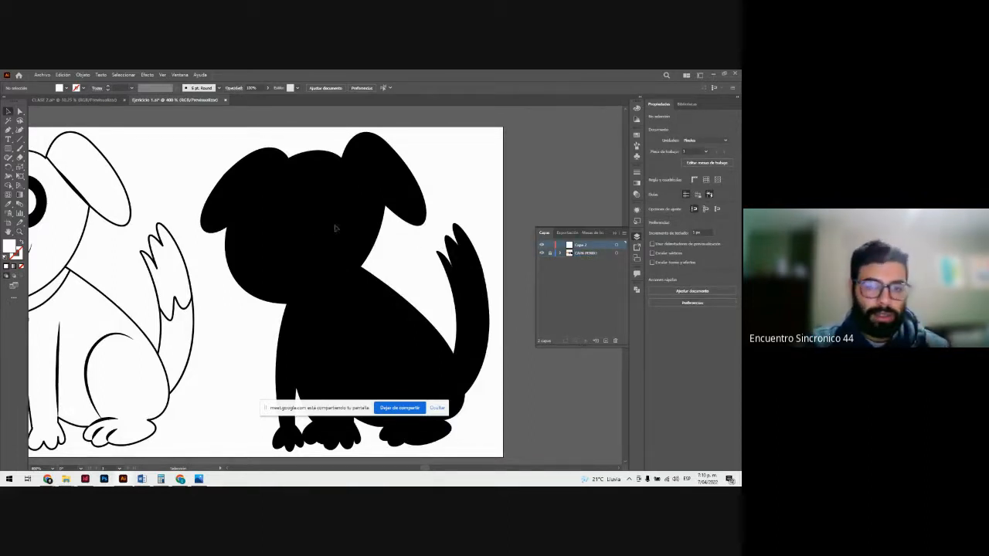
pyautogui.scroll(1, 314, 228)
pyautogui.press('z')
pyautogui.moveTo(311, 195); pyautogui.dragTo(364, 265)
pyautogui.scroll(5, 333, 228)
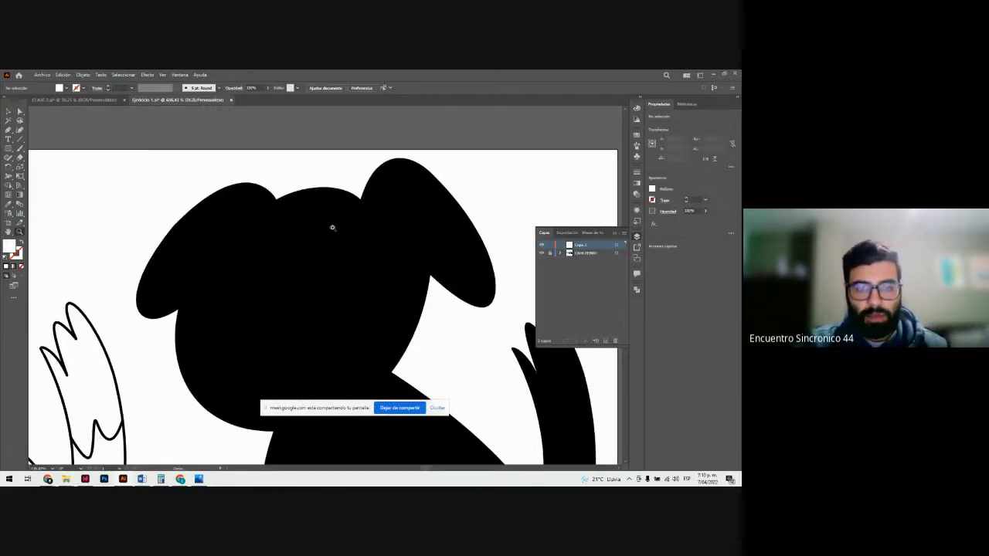
pyautogui.moveTo(332, 227); pyautogui.dragTo(386, 276)
pyautogui.press('v')
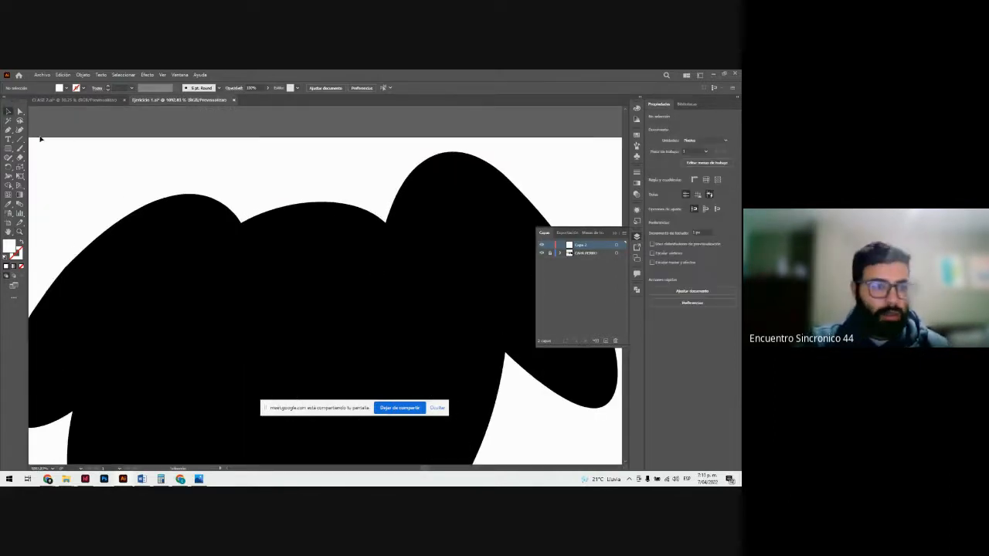
# Step: Choose the Pen tool and set it up with no fill and a bright lime green stroke
pyautogui.click(8, 129)
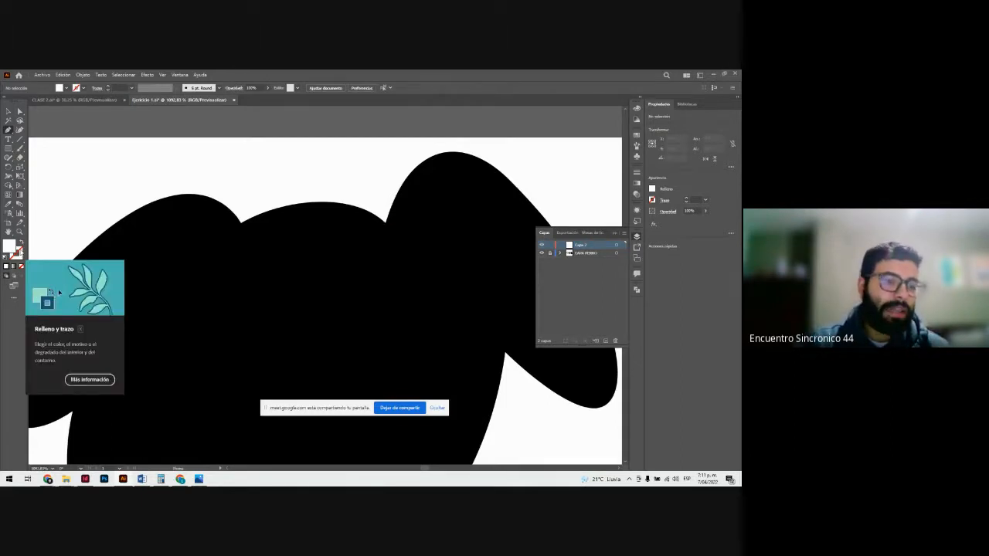
pyautogui.click(21, 252)
pyautogui.doubleClick(21, 253)
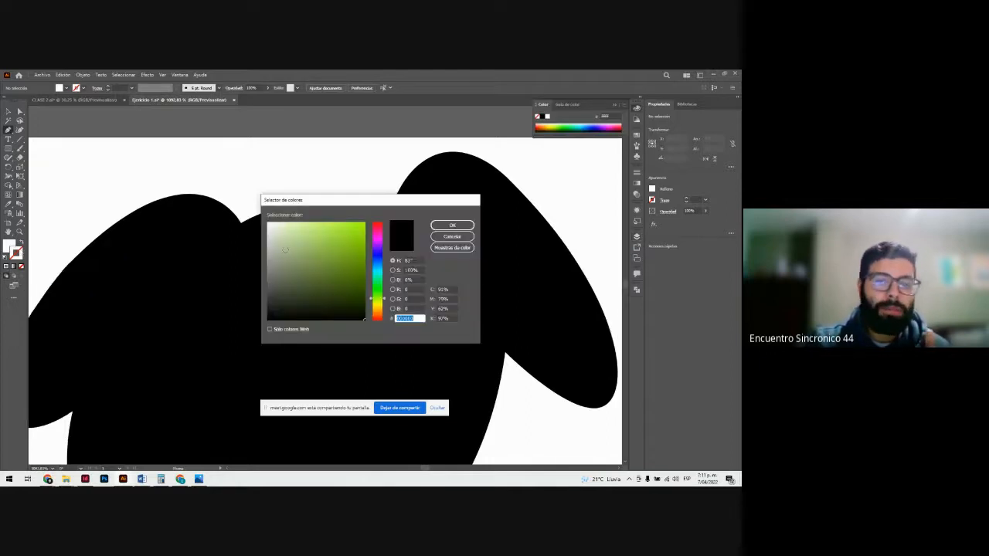
pyautogui.moveTo(347, 245); pyautogui.dragTo(371, 219)
pyautogui.click(453, 224)
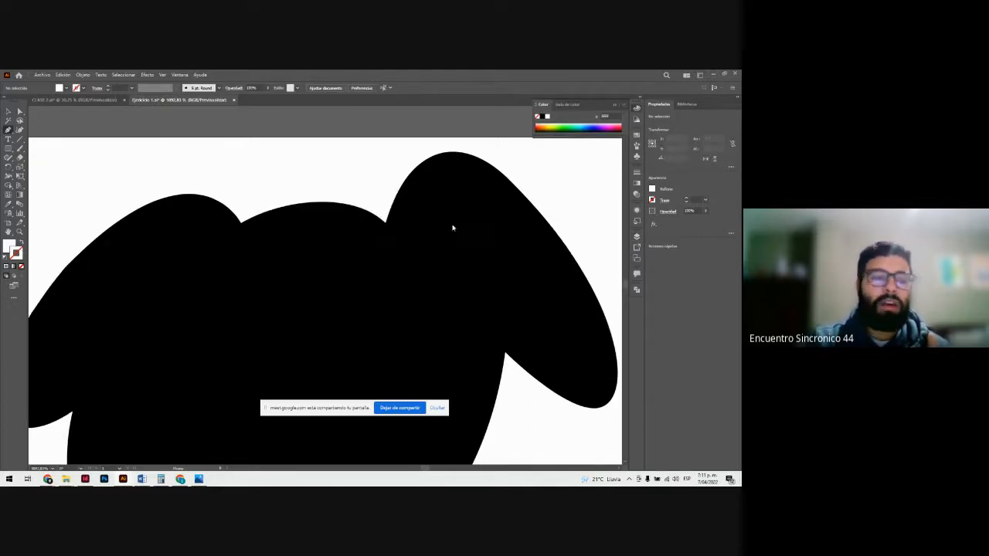
pyautogui.click(21, 266)
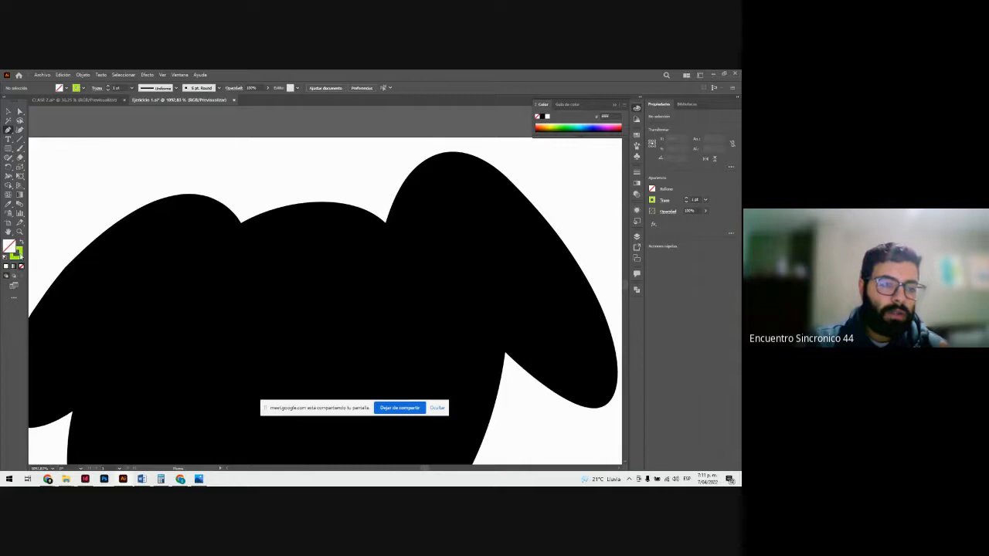
pyautogui.click(20, 255)
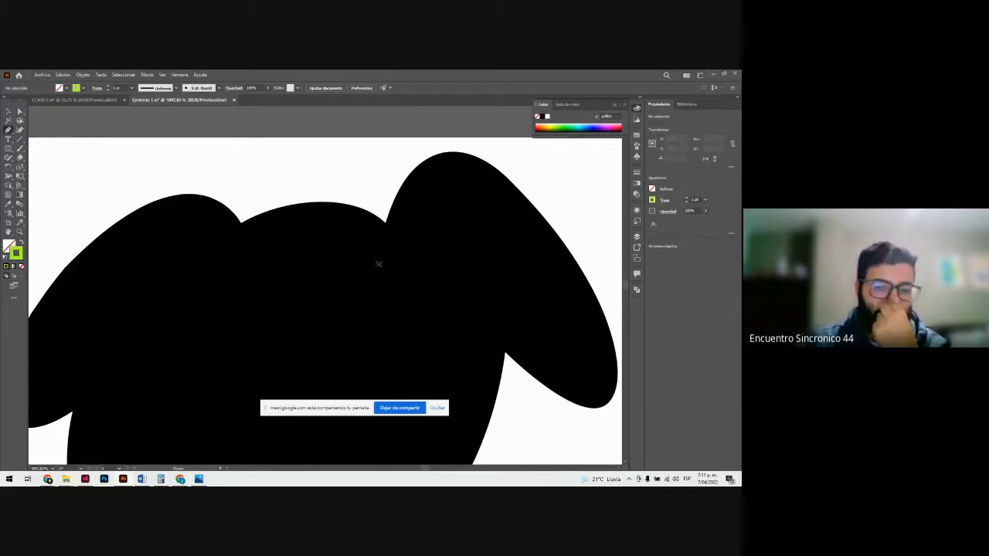
pyautogui.click(385, 222)
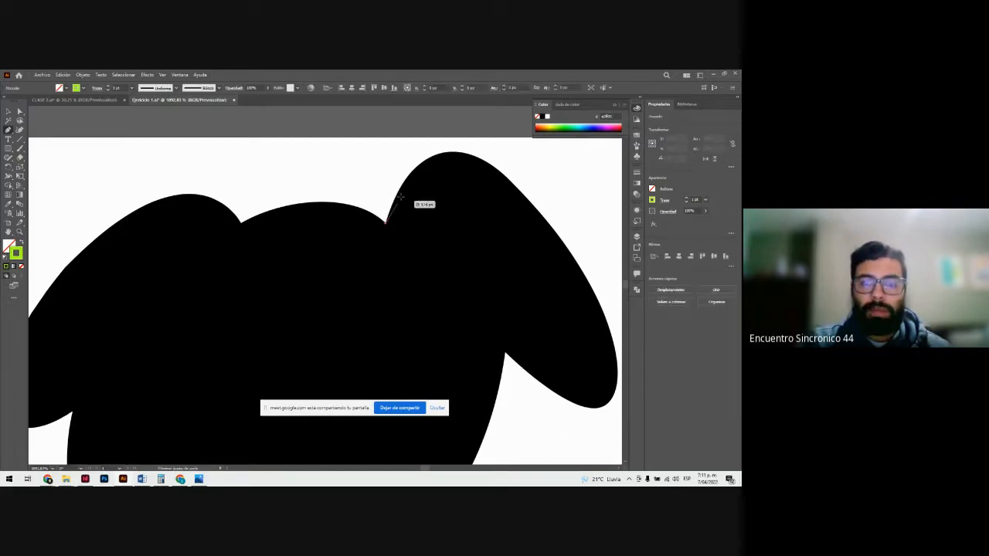
pyautogui.hotkey('ctrl', '+')
pyautogui.hotkey('ctrl', '+')
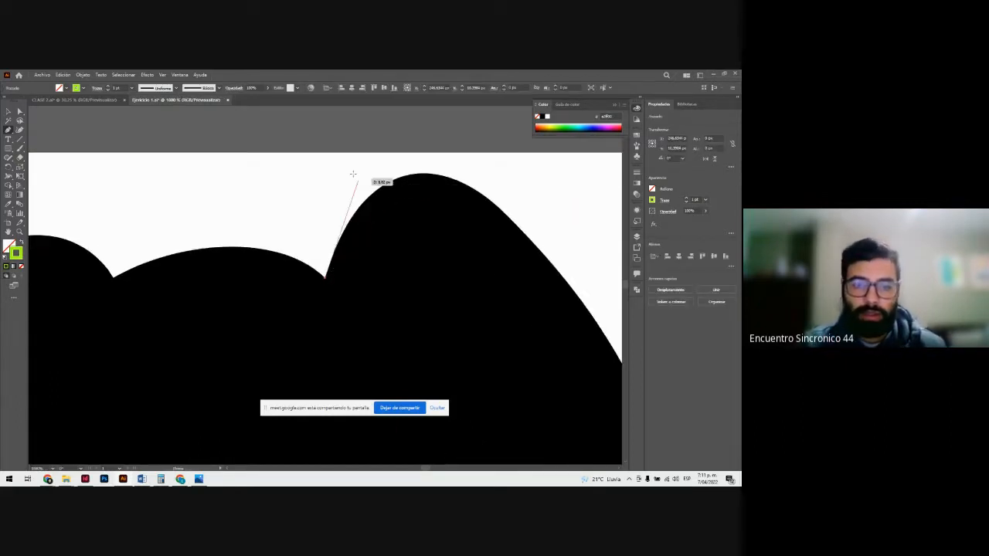
pyautogui.hotkey('ctrl', 'z')
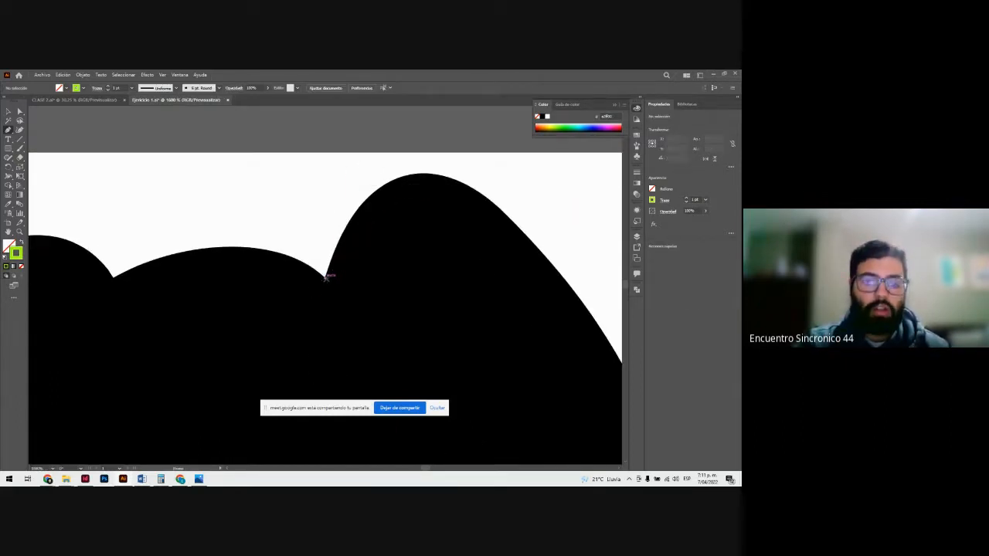
# Step: Start a path at the notch between the dog's head and right ear, and trace over the ear's top onto its outer edge
pyautogui.click(325, 275)
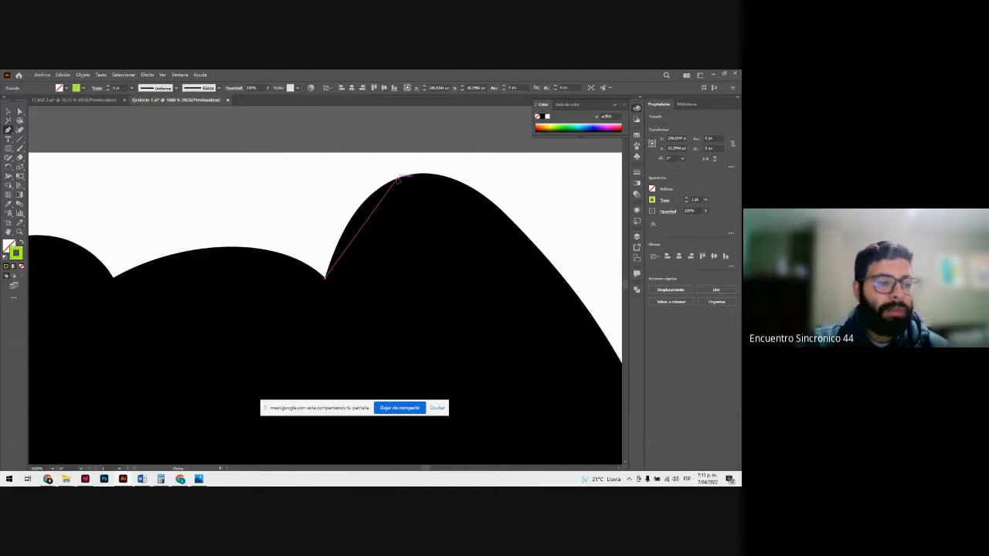
pyautogui.moveTo(398, 178); pyautogui.dragTo(451, 154)
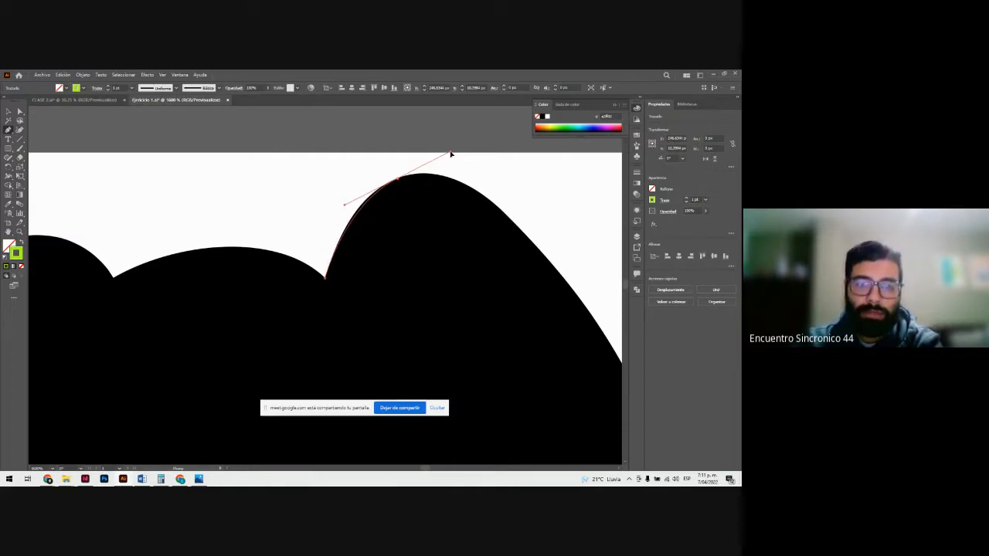
pyautogui.moveTo(451, 154); pyautogui.dragTo(452, 161)
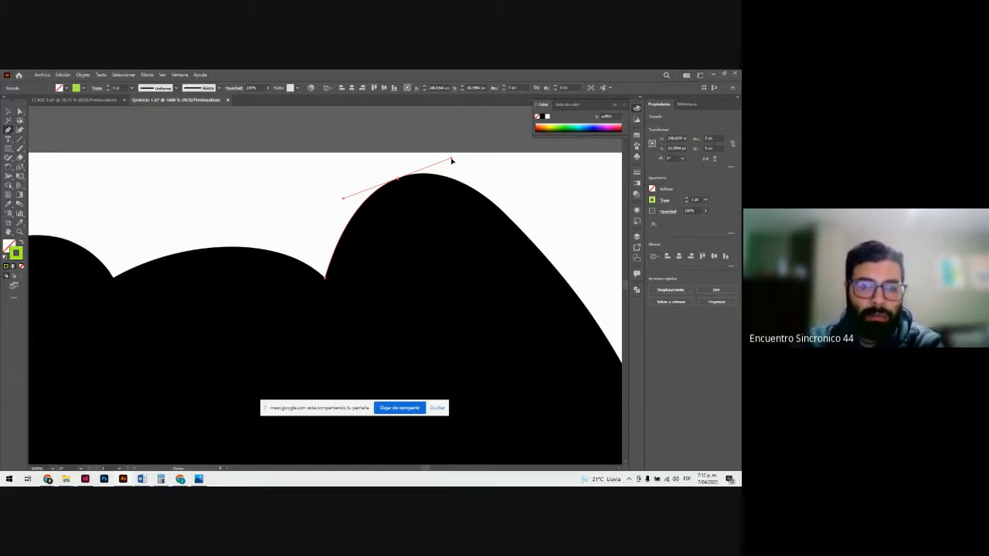
pyautogui.moveTo(452, 160); pyautogui.dragTo(451, 157)
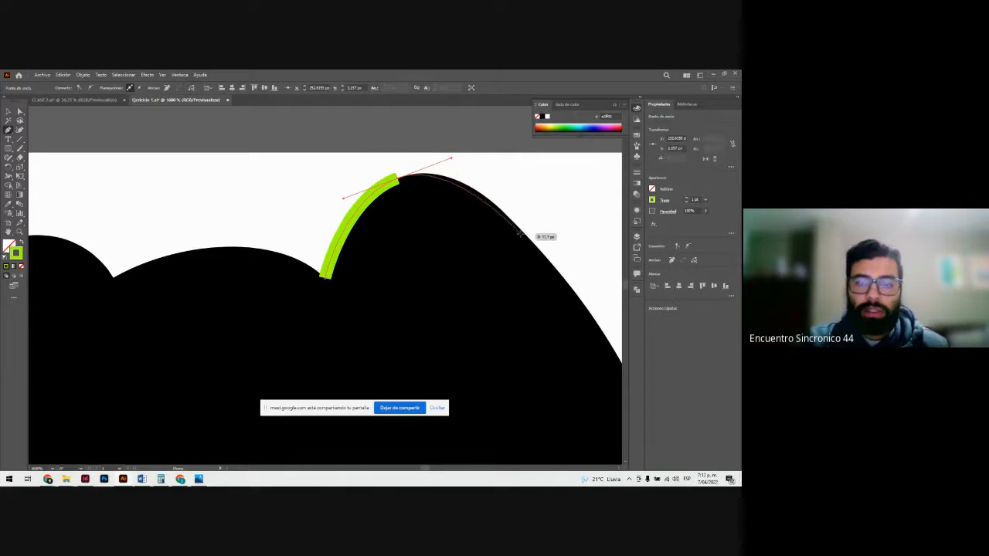
pyautogui.moveTo(543, 255)
pyautogui.mouseDown()
pyautogui.moveTo(570, 301)
pyautogui.moveTo(586, 304)
pyautogui.mouseUp()
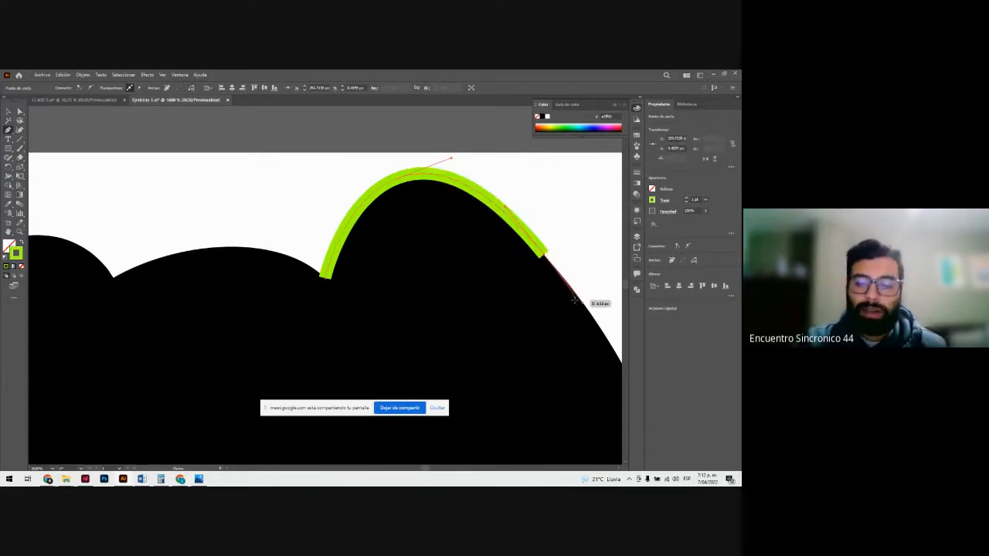
# Step: Continue the path down the ear's outer edge, around its tip and along its underside to the corner where it meets the head
pyautogui.hotkey('ctrl', '-')
pyautogui.hotkey('ctrl', '-')
pyautogui.hotkey('ctrl', '-')
pyautogui.hotkey('ctrl', '+')
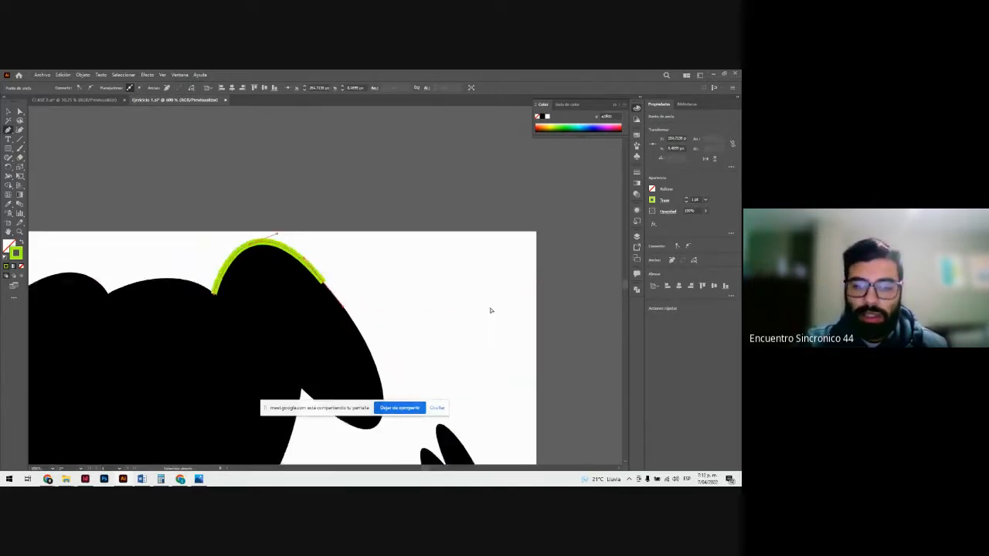
pyautogui.hotkey('ctrl', '+')
pyautogui.hotkey('ctrl', '+')
pyautogui.hotkey('ctrl', '+')
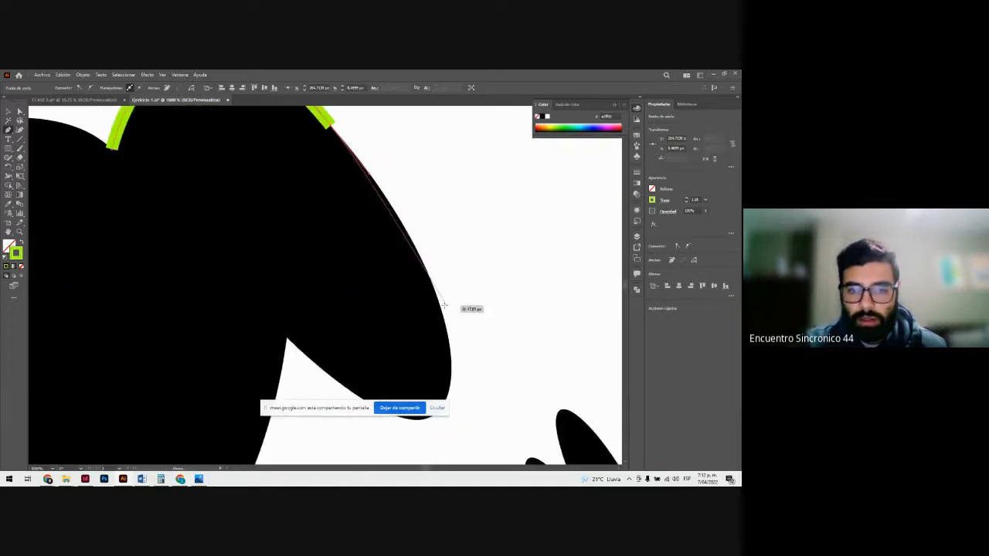
pyautogui.moveTo(448, 304)
pyautogui.mouseDown()
pyautogui.moveTo(456, 383)
pyautogui.moveTo(465, 382)
pyautogui.mouseUp()
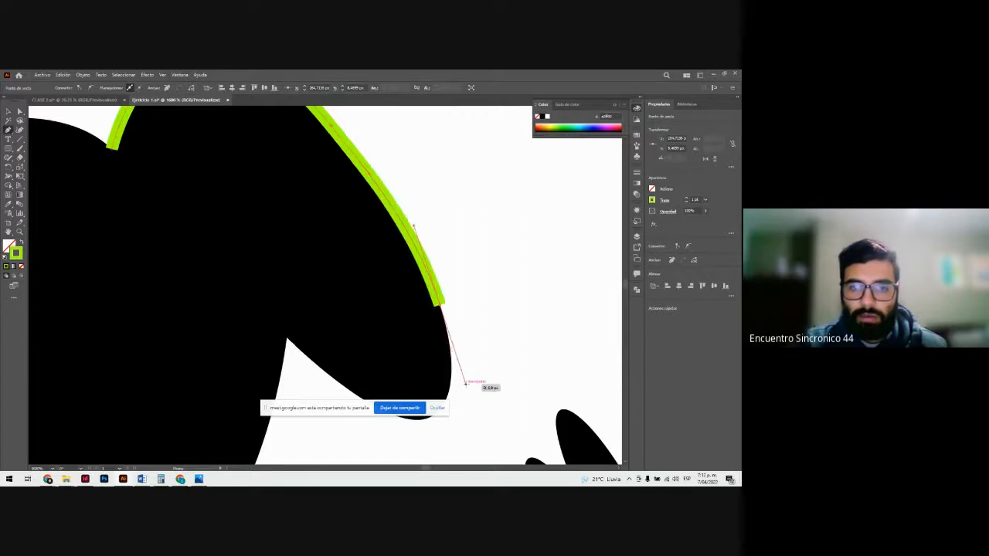
pyautogui.scroll(-2, 455, 302)
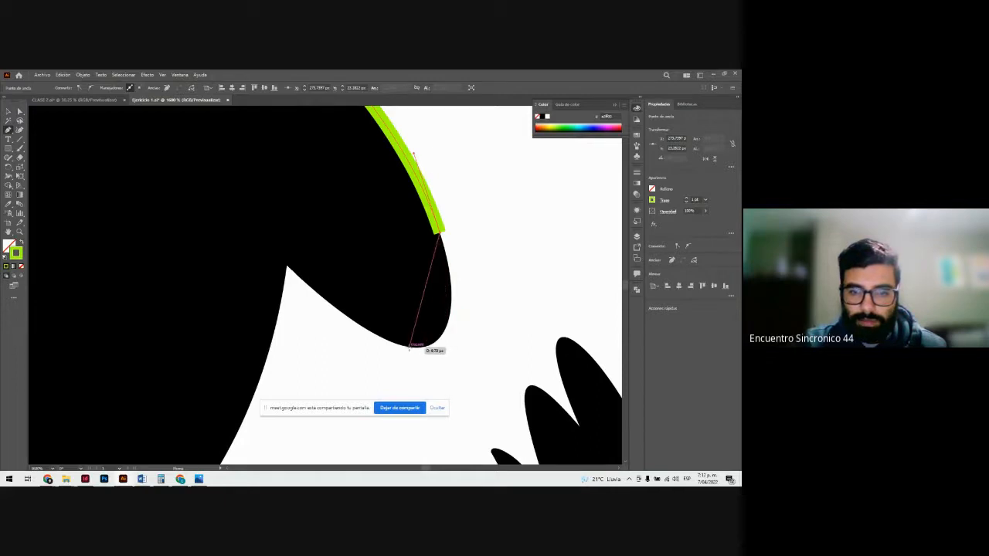
pyautogui.moveTo(409, 347)
pyautogui.mouseDown()
pyautogui.moveTo(342, 352)
pyautogui.moveTo(337, 342)
pyautogui.mouseUp()
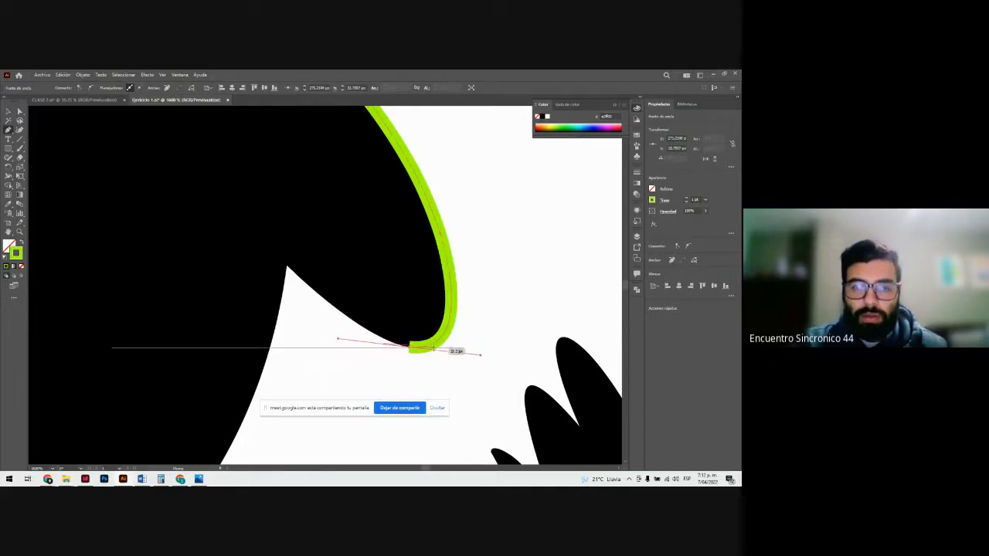
pyautogui.click(410, 347)
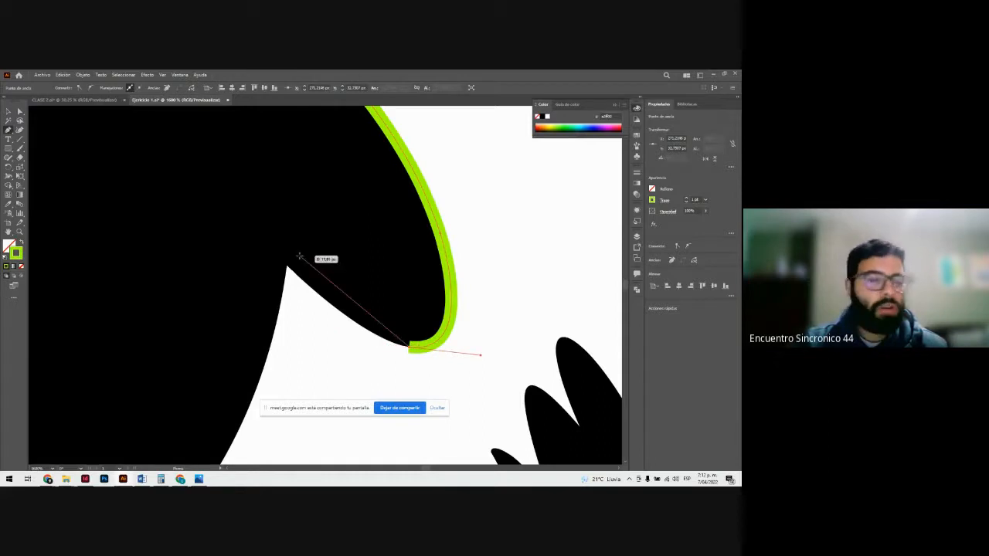
pyautogui.moveTo(287, 268); pyautogui.dragTo(210, 191)
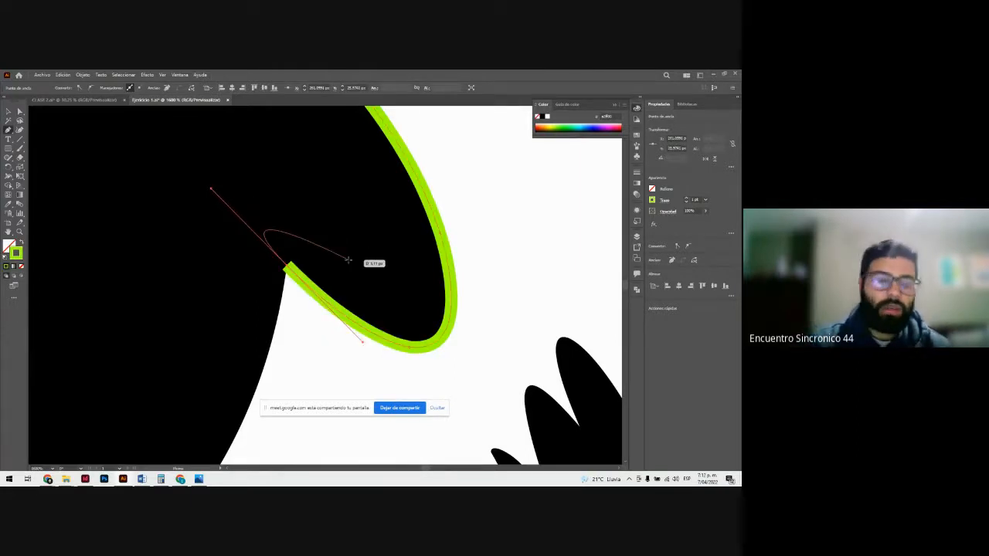
pyautogui.hotkey('ctrl', '+')
pyautogui.hotkey('ctrl', '+')
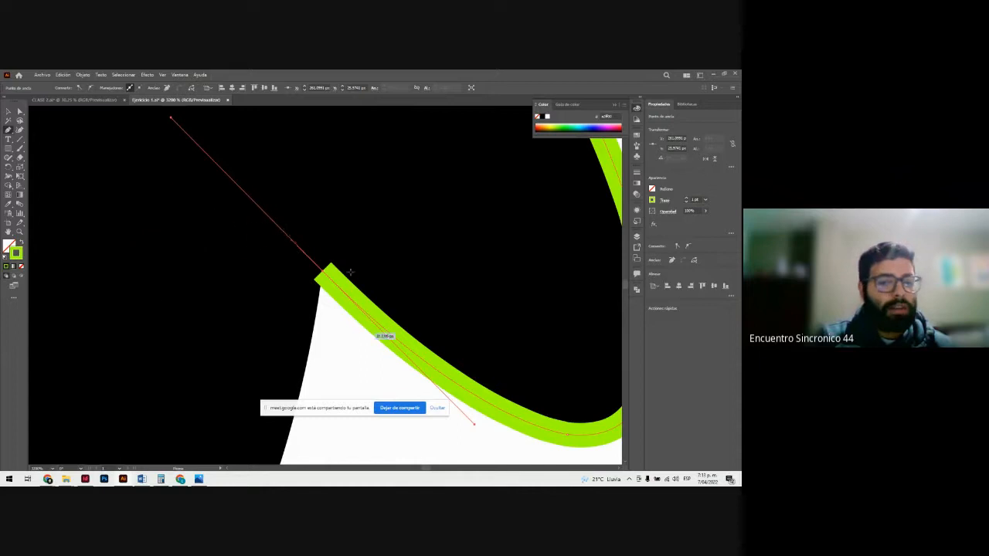
pyautogui.click(182, 372)
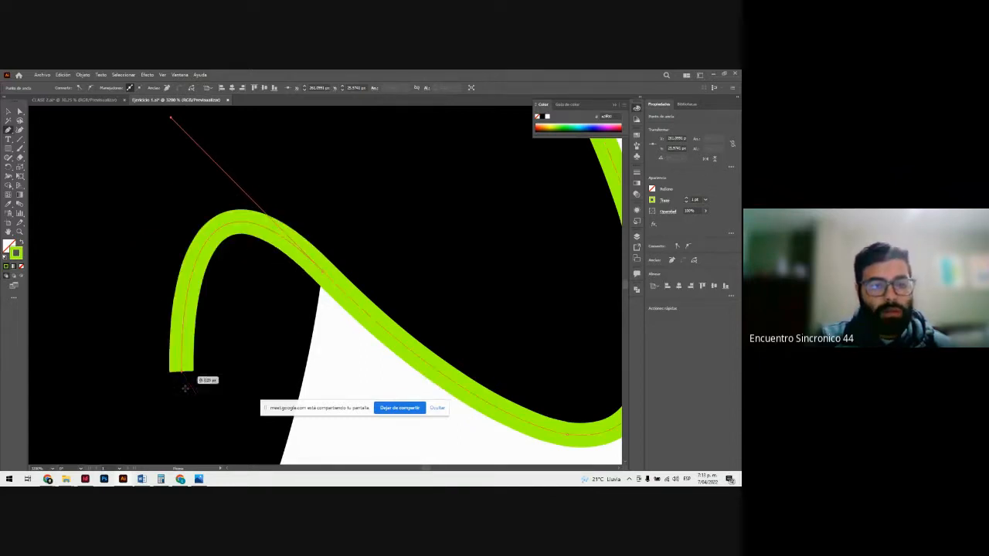
pyautogui.scroll(-3, 205, 354)
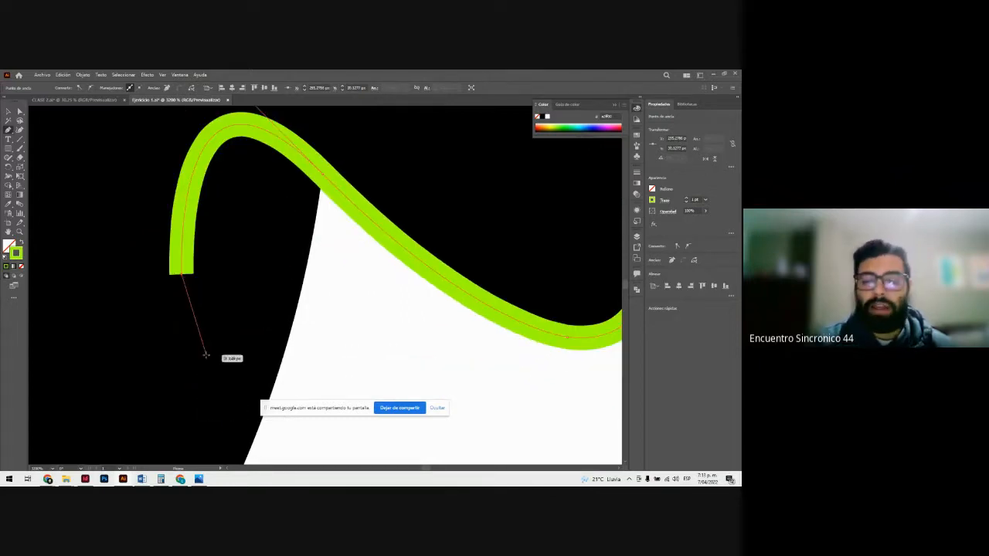
pyautogui.hotkey('ctrl', '-')
pyautogui.hotkey('ctrl', '-')
pyautogui.hotkey('ctrl', '-')
pyautogui.hotkey('ctrl', 'z')
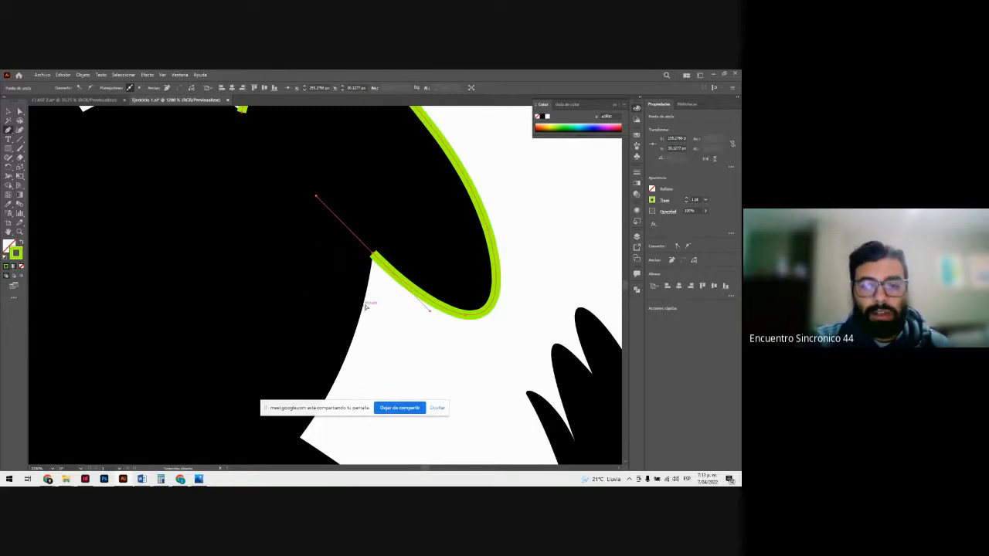
pyautogui.click(370, 267)
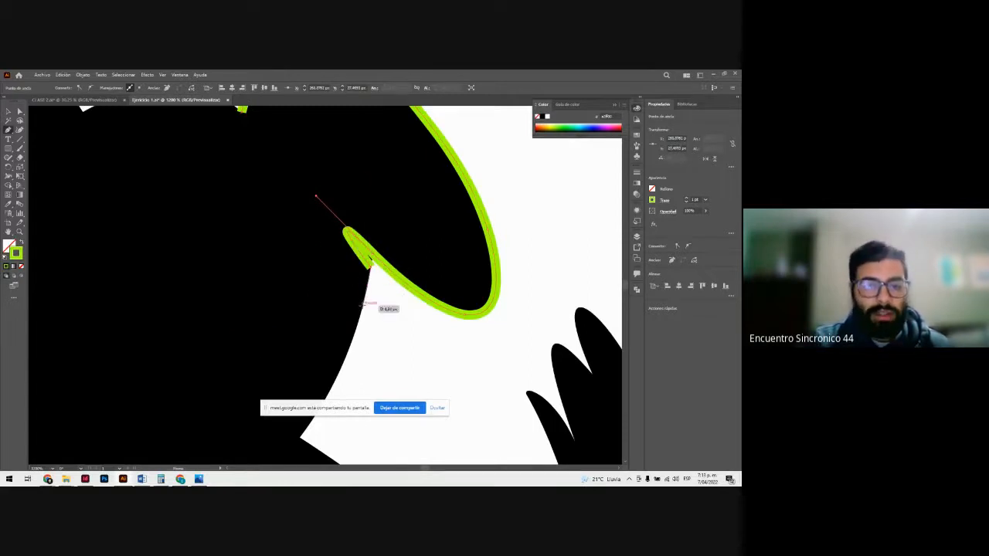
pyautogui.hotkey('ctrl', 'z')
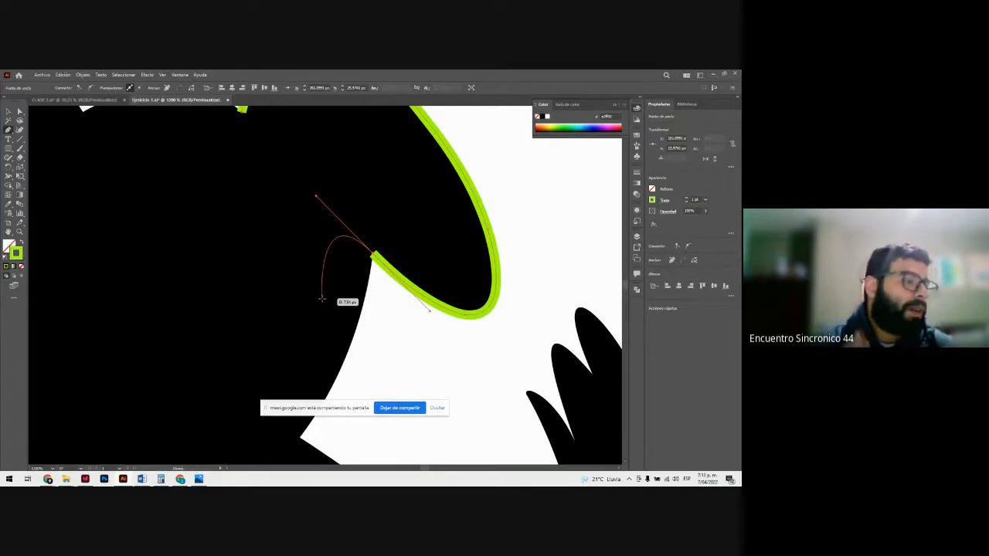
# Step: Remove the outgoing direction handle from the path's last anchor at the corner beneath the ear
pyautogui.hotkey('ctrl', '+')
pyautogui.hotkey('ctrl', '+')
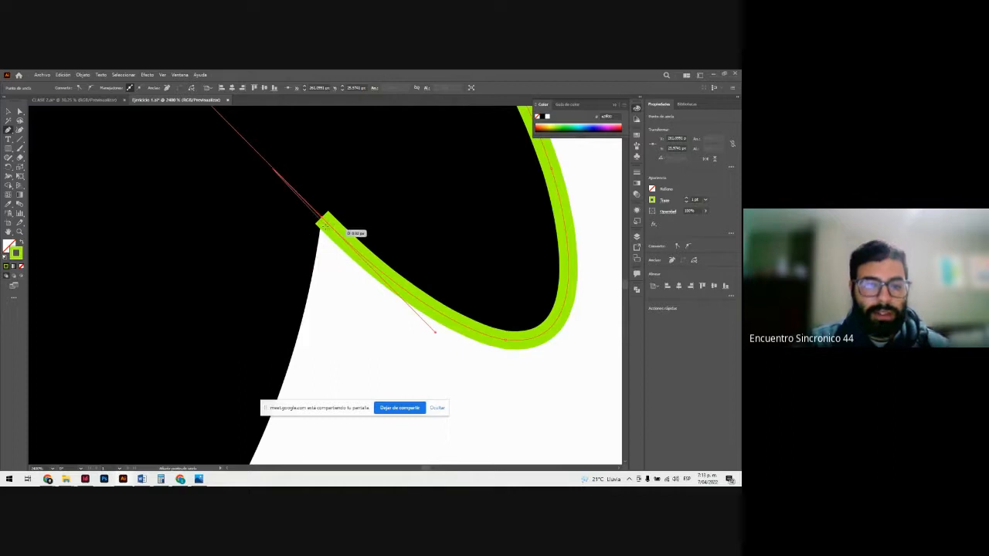
pyautogui.hotkey('ctrl', '+')
pyautogui.hotkey('ctrl', '+')
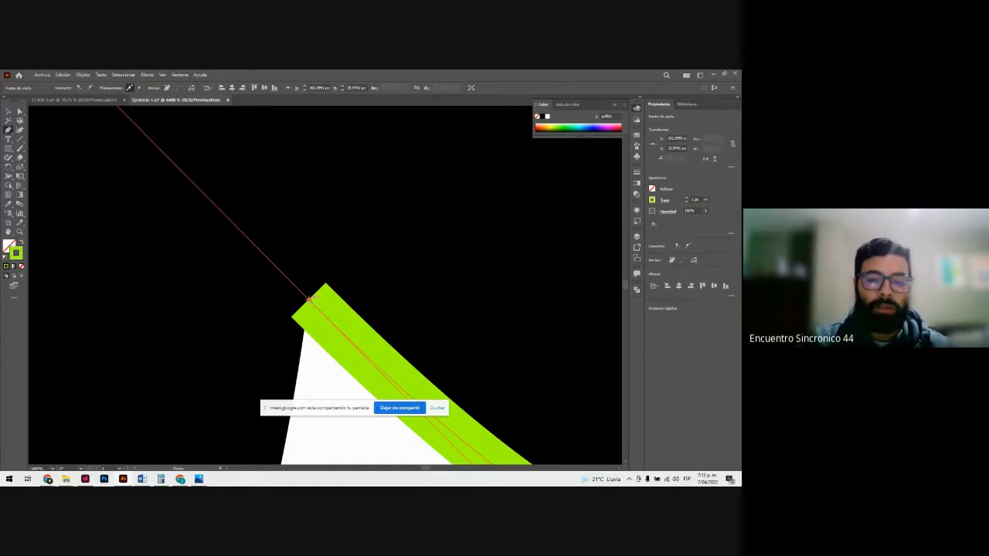
pyautogui.click(310, 300)
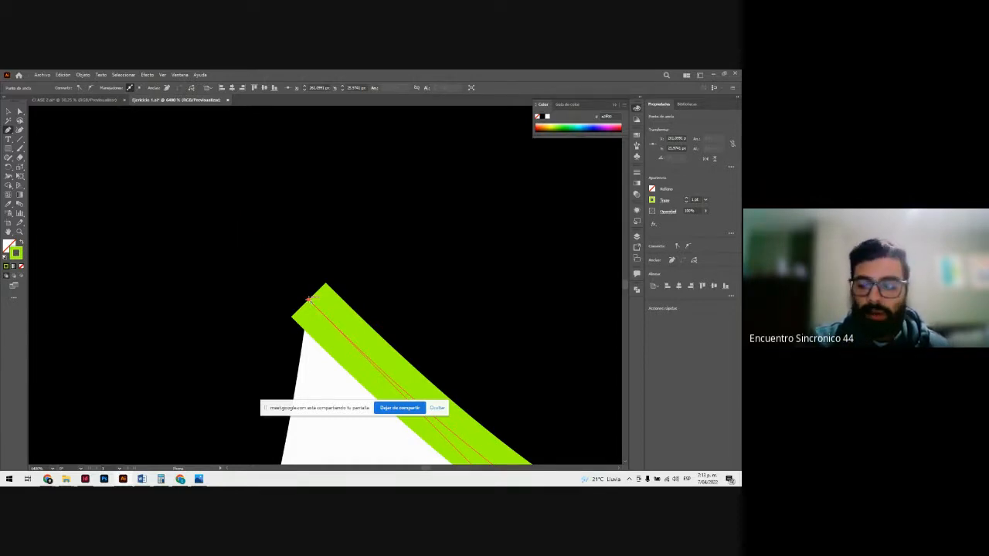
# Step: Trace the curved side of the head down to the neck corner, and continue along the back to the base of the tail
pyautogui.scroll(-6, 310, 299)
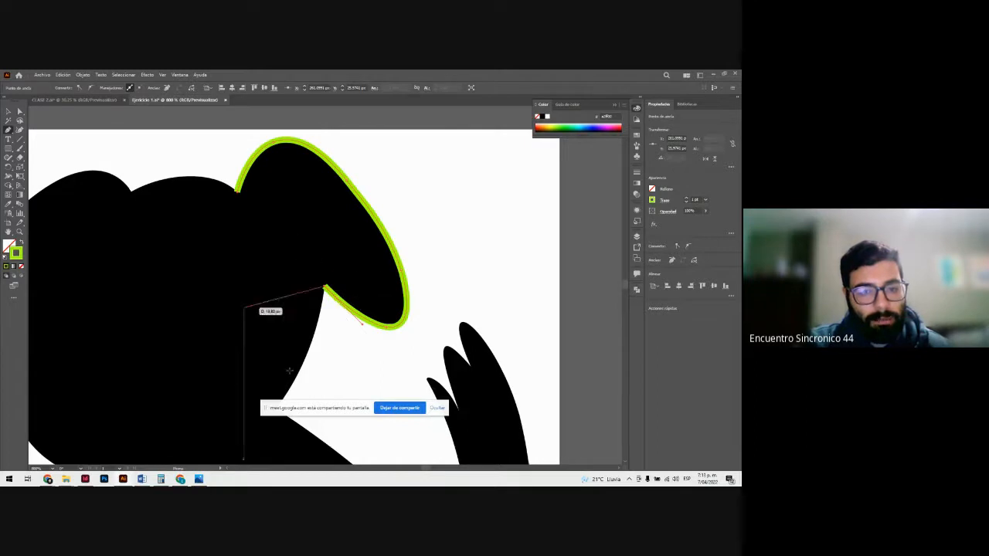
pyautogui.scroll(-2, 298, 293)
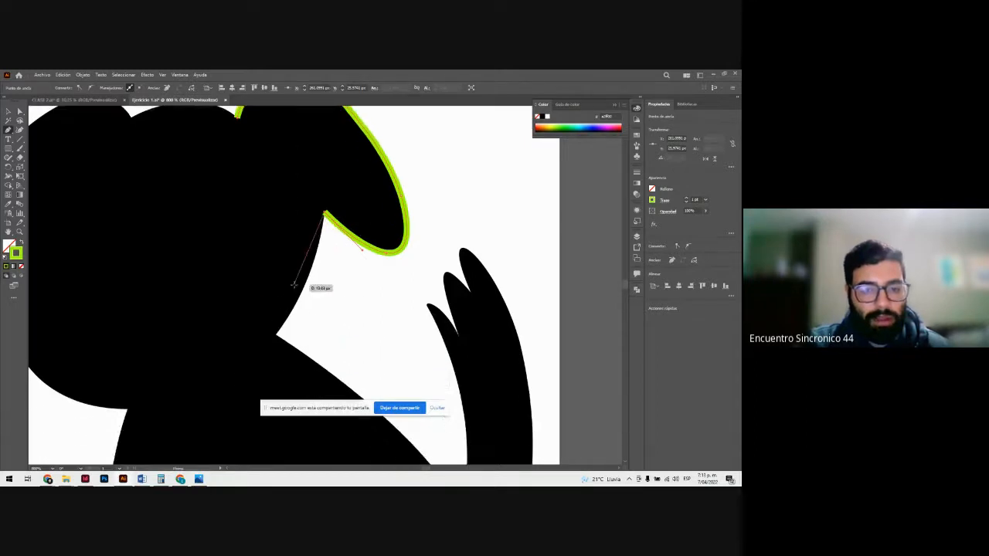
pyautogui.scroll(2, 293, 284)
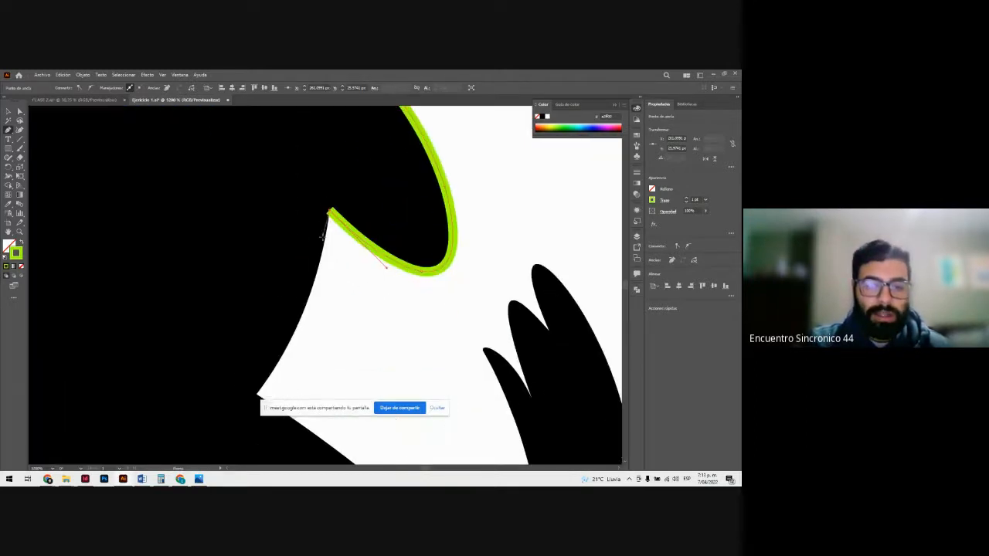
pyautogui.scroll(-1, 289, 298)
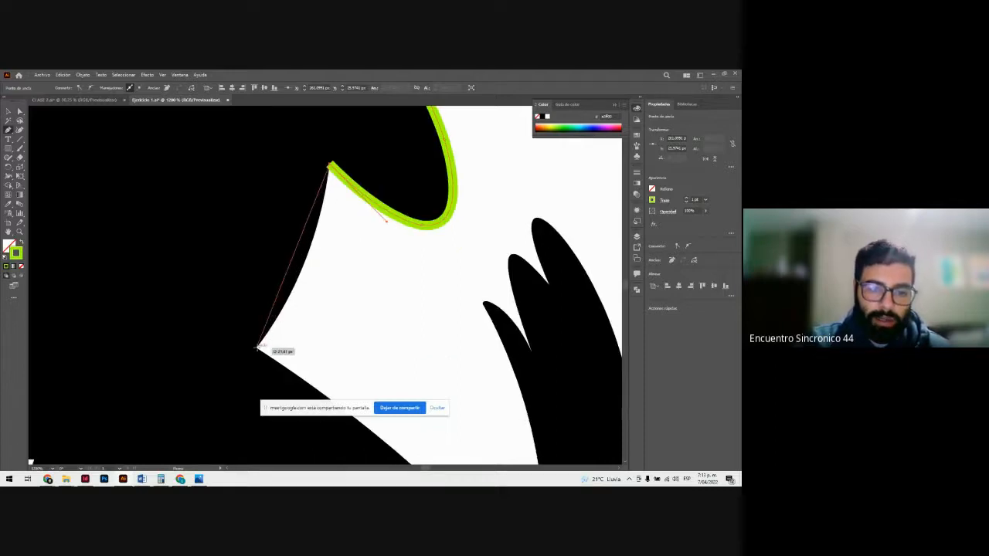
pyautogui.moveTo(257, 347)
pyautogui.mouseDown()
pyautogui.moveTo(199, 397)
pyautogui.moveTo(209, 419)
pyautogui.moveTo(195, 422)
pyautogui.mouseUp()
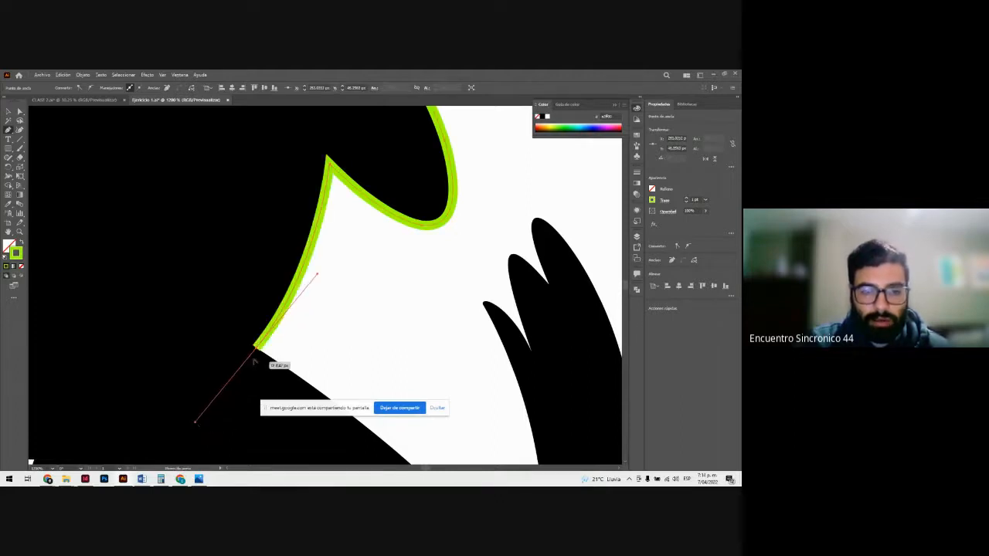
pyautogui.scroll(-5, 301, 347)
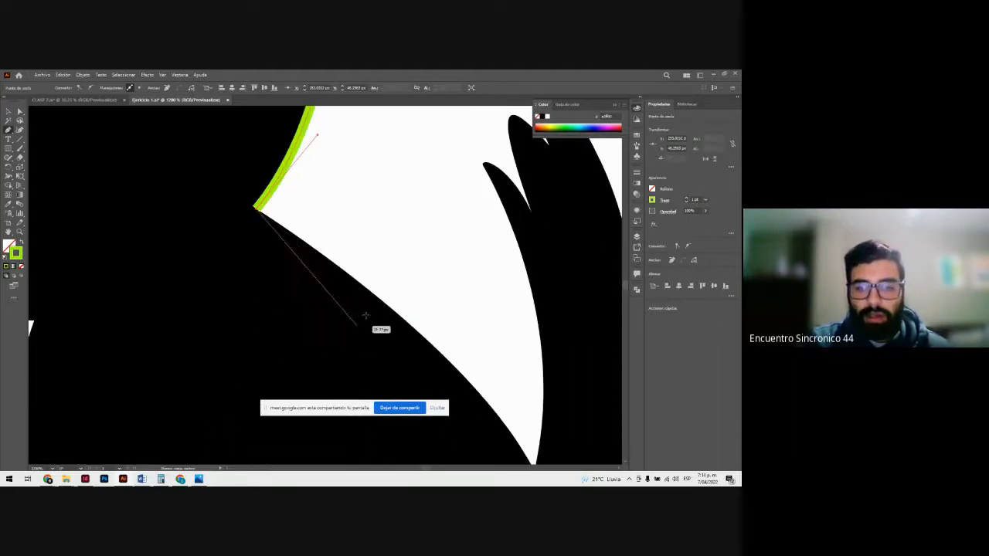
pyautogui.moveTo(532, 392)
pyautogui.mouseDown()
pyautogui.moveTo(545, 441)
pyautogui.moveTo(536, 458)
pyautogui.moveTo(557, 462)
pyautogui.moveTo(609, 435)
pyautogui.moveTo(598, 425)
pyautogui.moveTo(596, 448)
pyautogui.moveTo(609, 434)
pyautogui.mouseUp()
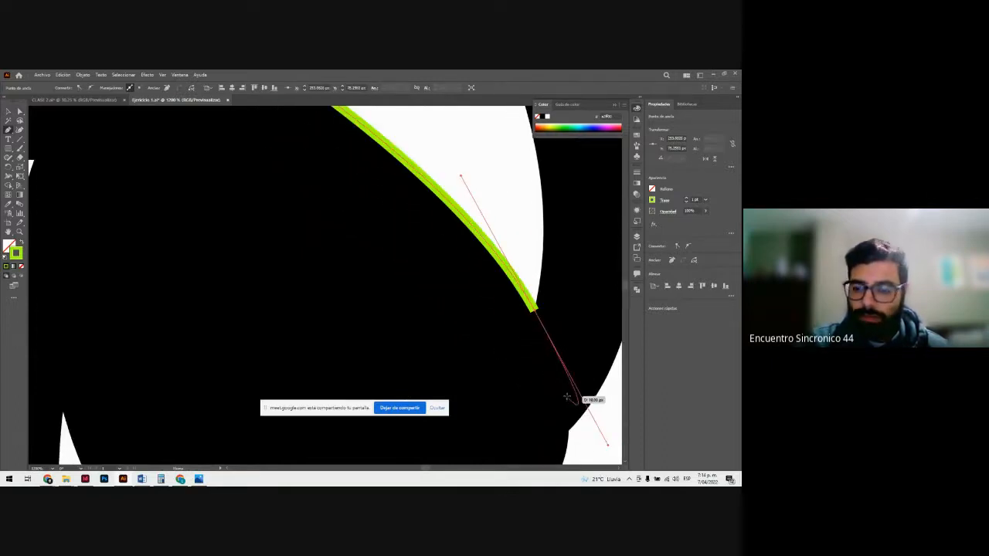
# Step: Trace the inner edge of the tail with one curved segment from its base up to the tip of the lowest tuft
pyautogui.hotkey('ctrl', '-')
pyautogui.hotkey('ctrl', '-')
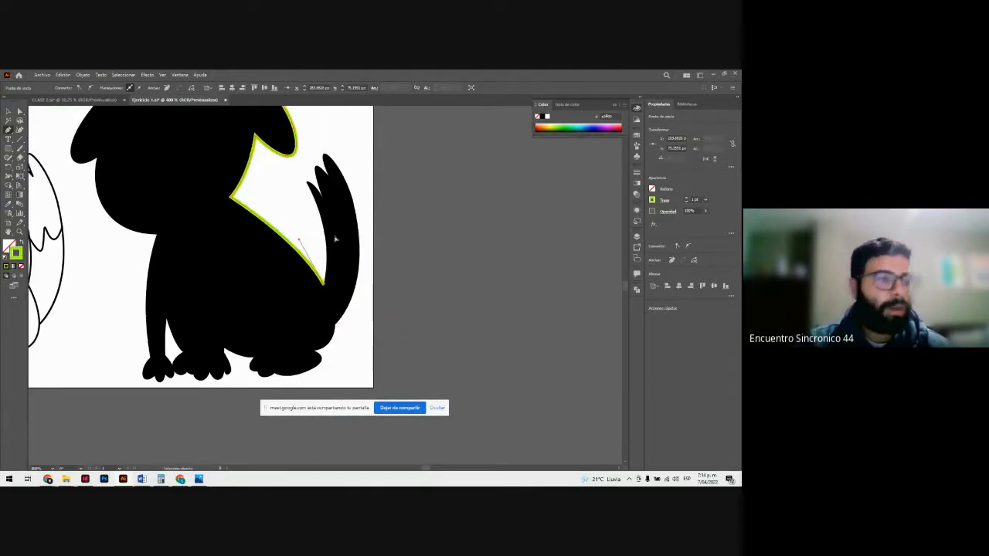
pyautogui.hotkey('ctrl', '+')
pyautogui.hotkey('ctrl', '+')
pyautogui.hotkey('ctrl', '-')
pyautogui.hotkey('ctrl', '-')
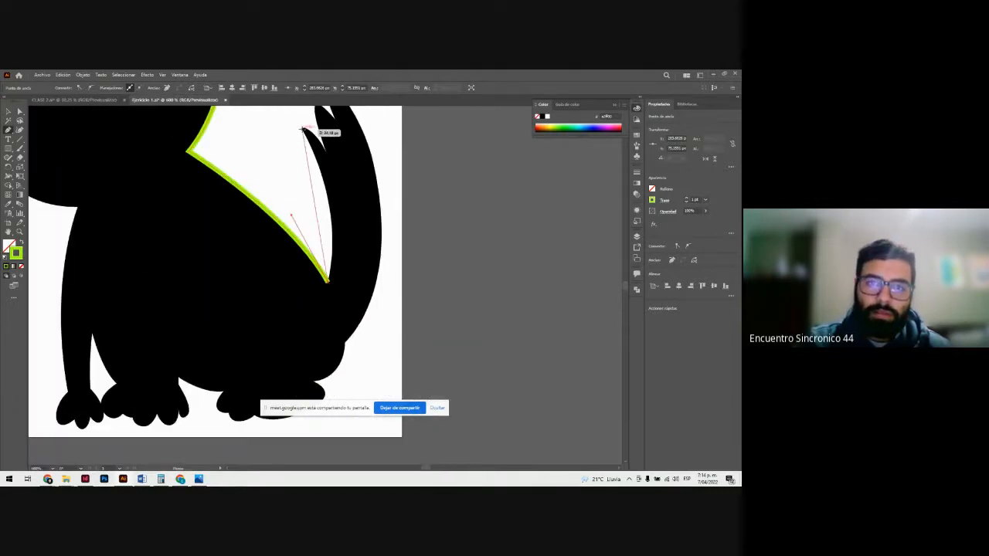
pyautogui.scroll(3, 302, 129)
pyautogui.moveTo(303, 200)
pyautogui.mouseDown()
pyautogui.moveTo(253, 136)
pyautogui.moveTo(256, 118)
pyautogui.mouseUp()
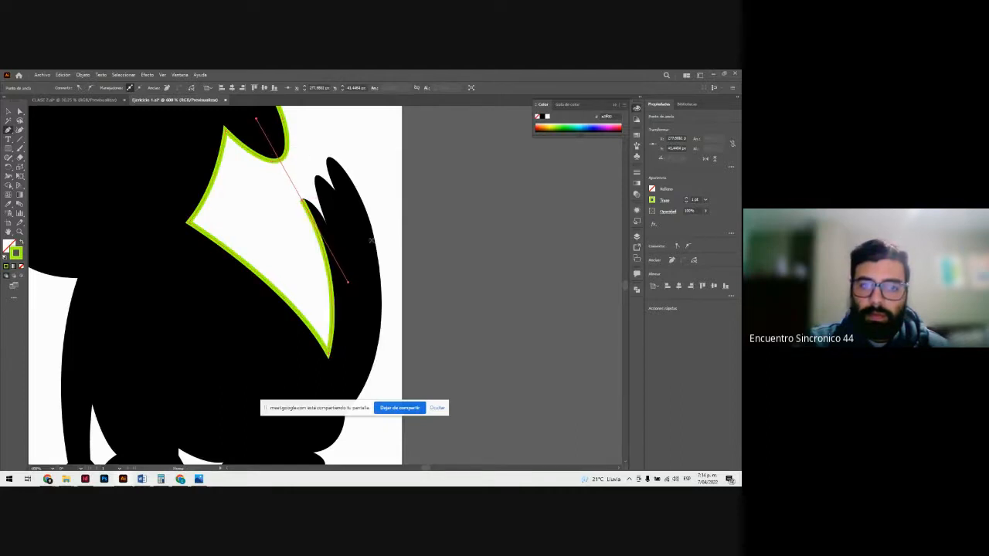
# Step: End the open path at the lowest tail tuft and select the traced outline with the Selection tool
pyautogui.scroll(3, 371, 245)
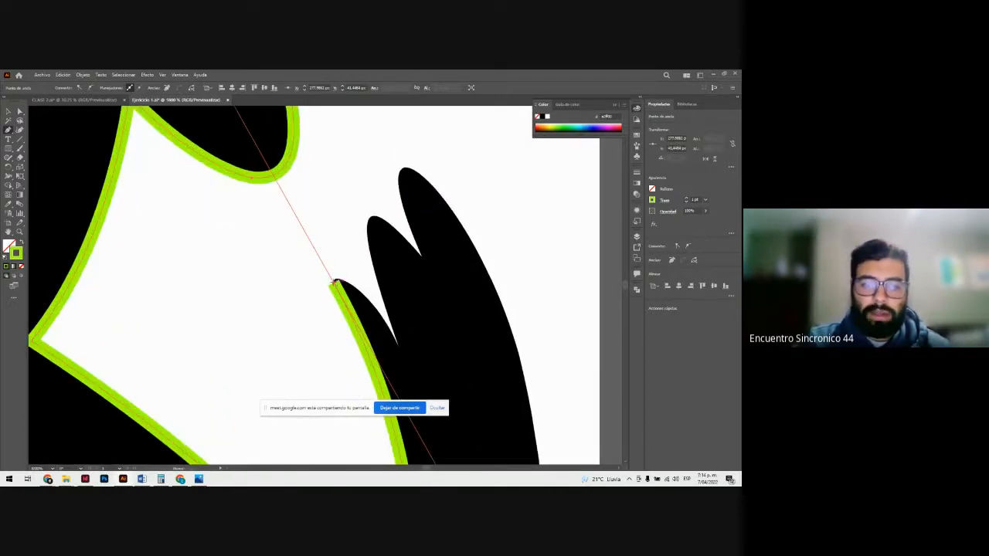
pyautogui.press('Escape')
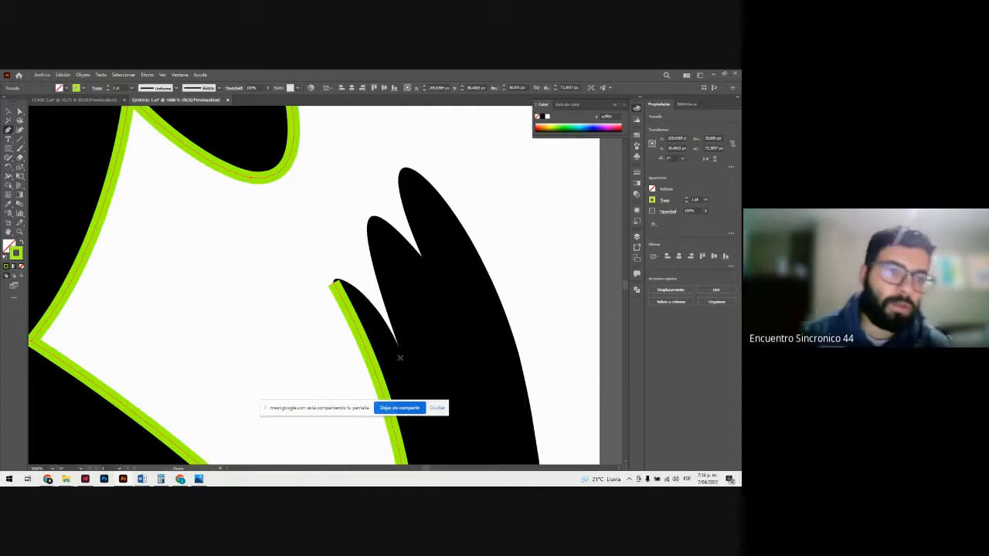
pyautogui.press('v')
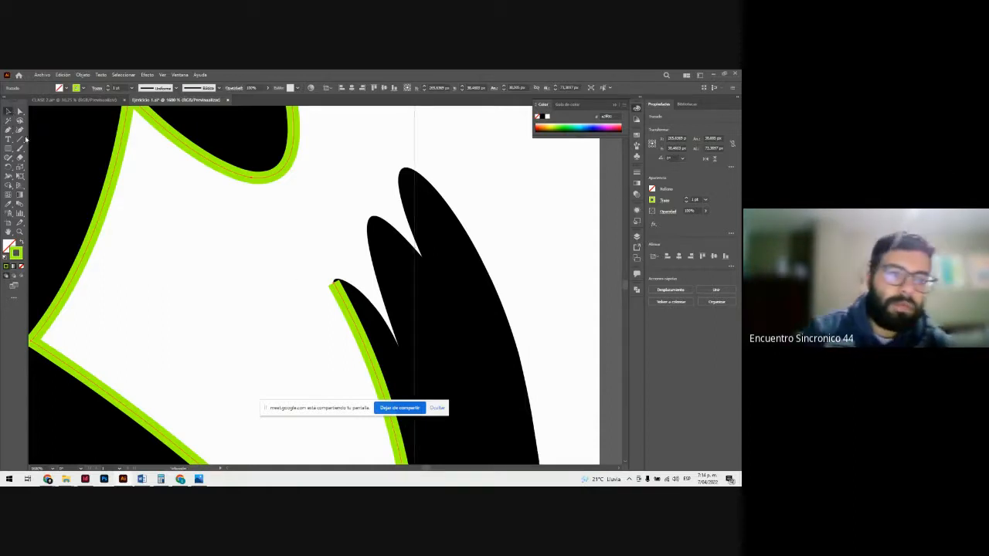
pyautogui.click(268, 289)
pyautogui.click(353, 320)
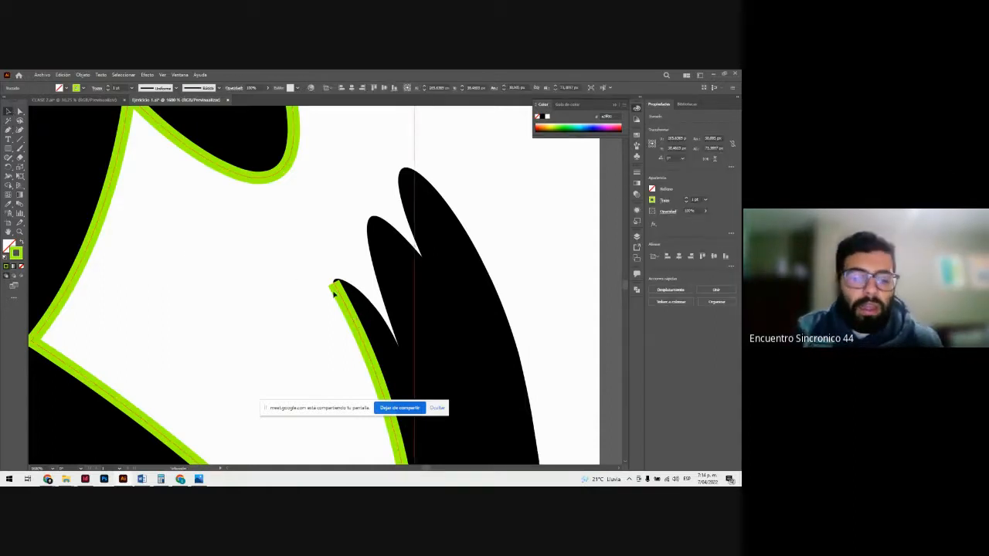
# Step: Resume the open path at the lowest tail tuft's tip with the Pen tool and curve it down to the notch beside the middle tuft
pyautogui.click(336, 293)
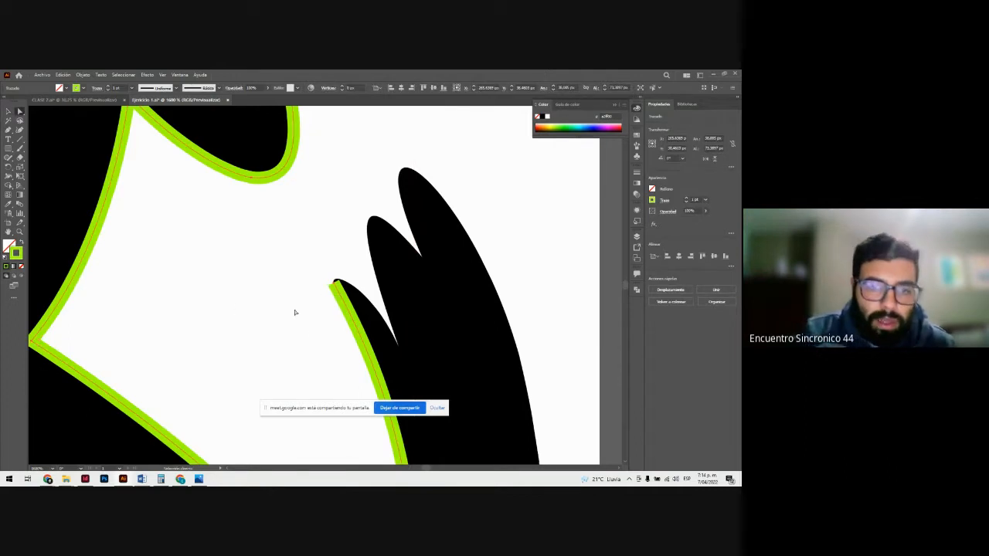
pyautogui.click(295, 312)
pyautogui.click(350, 311)
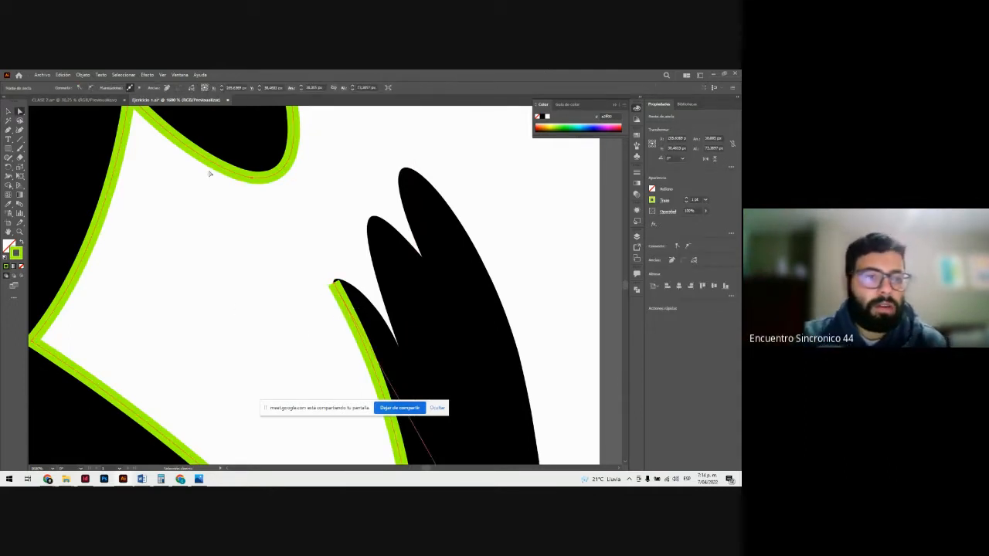
pyautogui.click(9, 130)
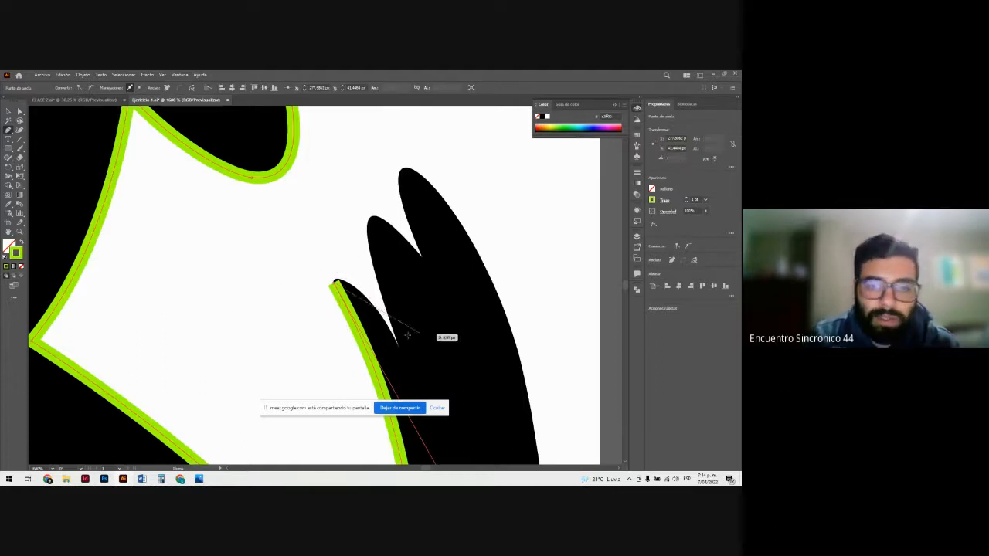
pyautogui.moveTo(397, 347)
pyautogui.mouseDown()
pyautogui.moveTo(435, 426)
pyautogui.moveTo(454, 440)
pyautogui.mouseUp()
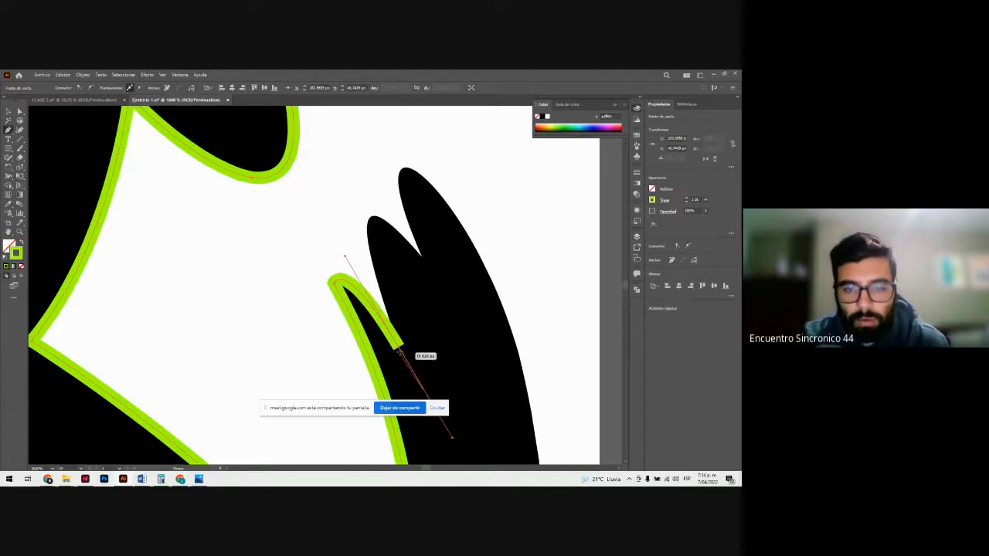
# Step: Trace around the middle and highest tail tufts with curved segments, ending with an anchor on the upper outer edge of the tail
pyautogui.moveTo(367, 234); pyautogui.dragTo(427, 260)
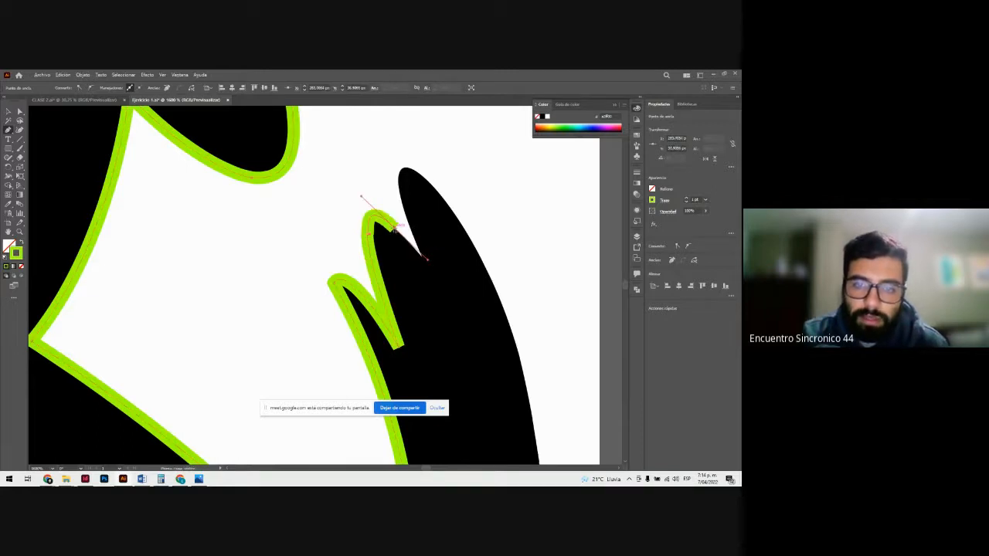
pyautogui.click(395, 228)
pyautogui.click(422, 256)
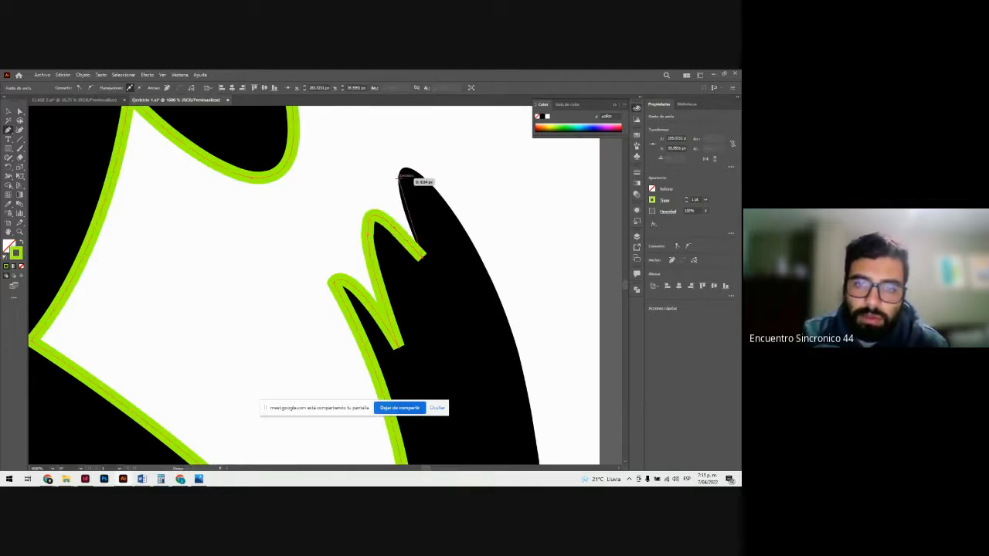
pyautogui.moveTo(397, 179); pyautogui.dragTo(396, 143)
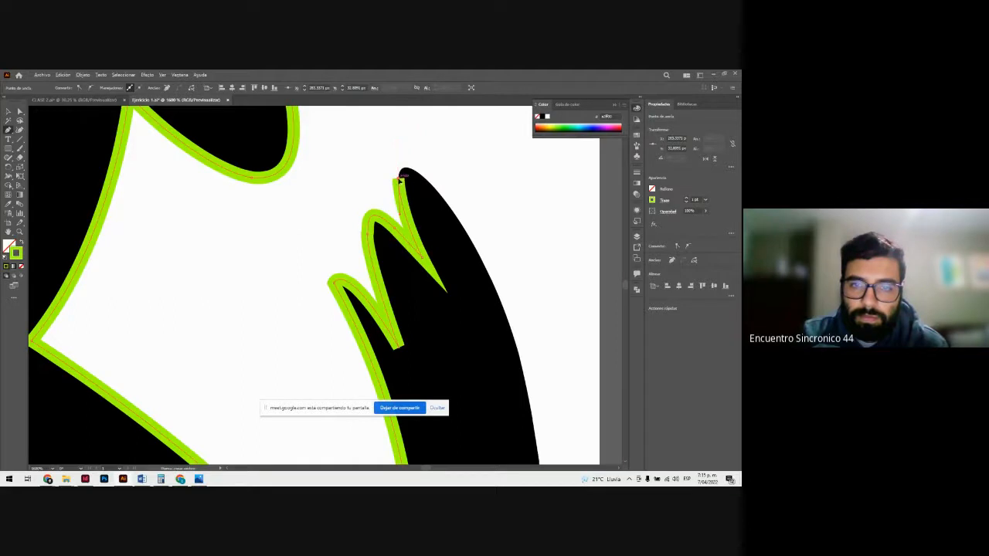
pyautogui.moveTo(456, 217); pyautogui.dragTo(509, 294)
pyautogui.click(456, 217)
# Step: Trace the outer edge of the tail with two curved segments down to the corner where it meets the rump
pyautogui.hotkey('ctrl', '-')
pyautogui.hotkey('ctrl', '-')
pyautogui.hotkey('ctrl', '-')
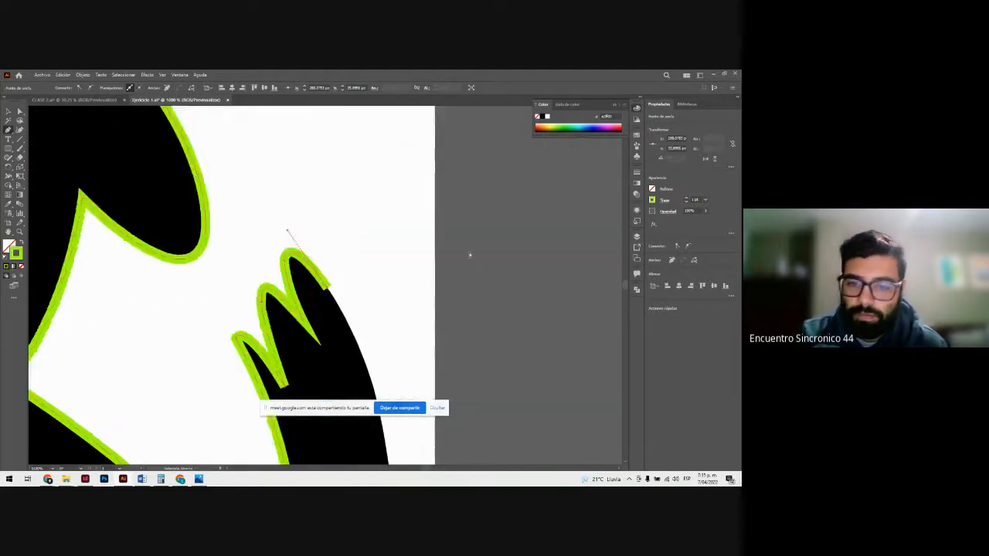
pyautogui.scroll(-7, 340, 271)
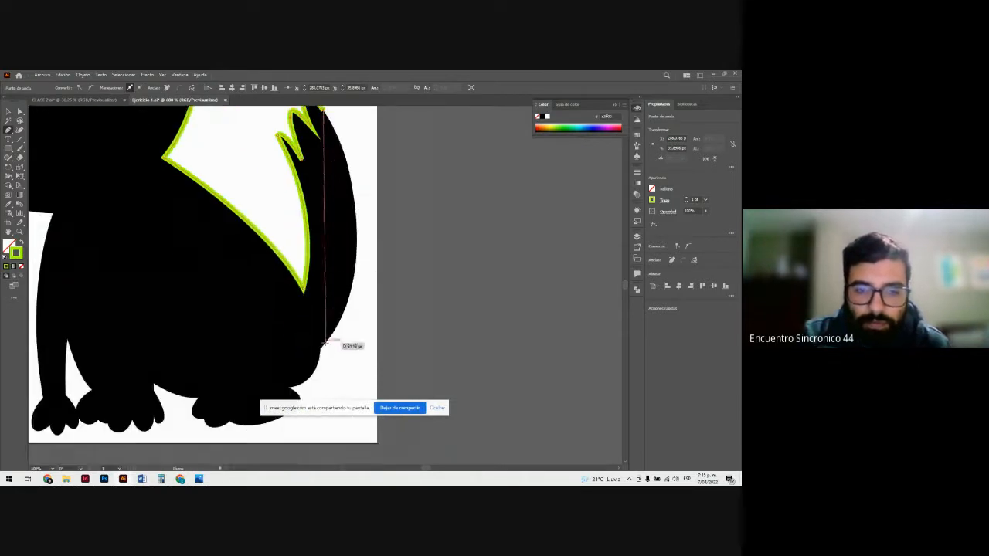
pyautogui.moveTo(320, 349); pyautogui.dragTo(255, 443)
pyautogui.scroll(-3, 224, 427)
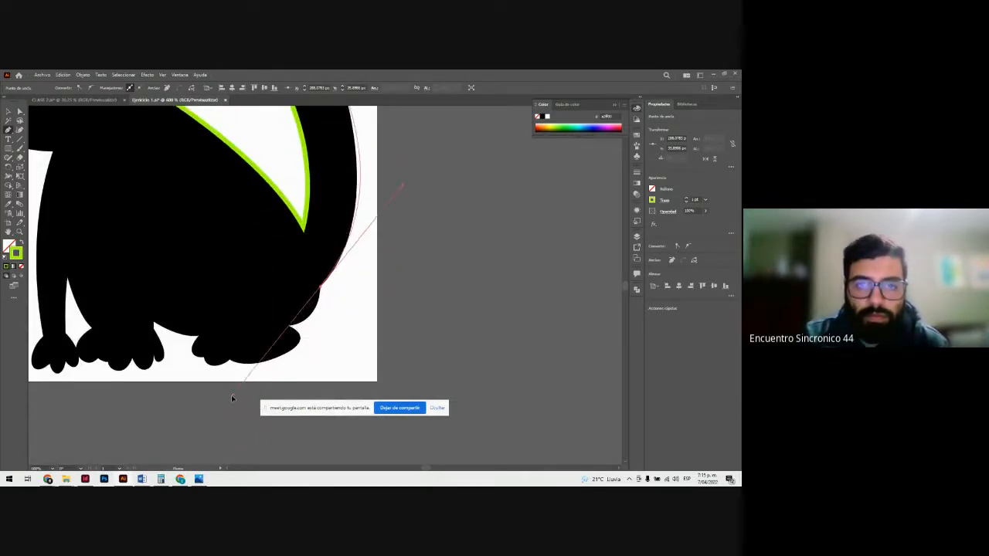
pyautogui.scroll(2, 331, 293)
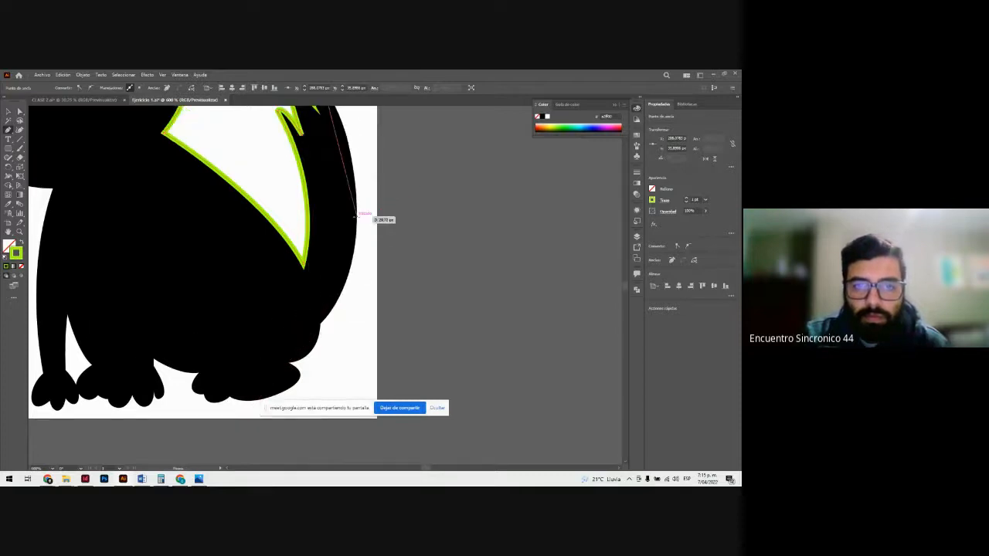
pyautogui.moveTo(356, 219)
pyautogui.mouseDown()
pyautogui.moveTo(345, 285)
pyautogui.moveTo(354, 293)
pyautogui.mouseUp()
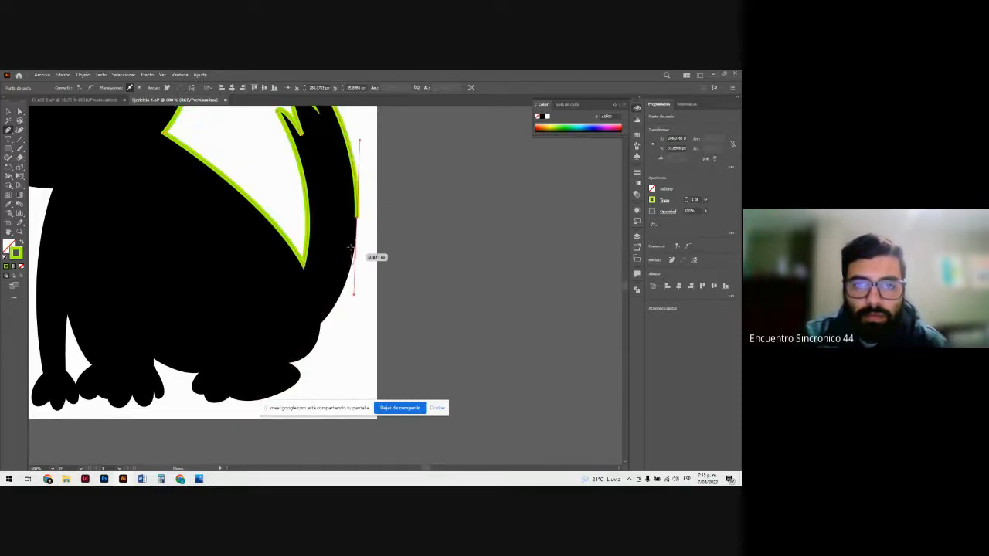
pyautogui.click(319, 324)
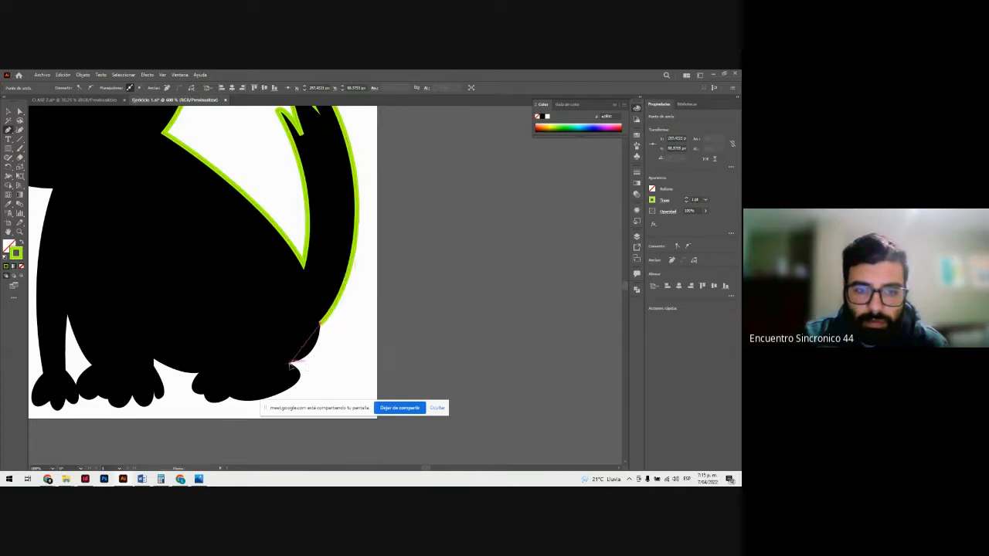
# Step: Trace the rump with a curved segment from the tail corner down to the heel of the hind foot
pyautogui.moveTo(292, 363); pyautogui.dragTo(258, 372)
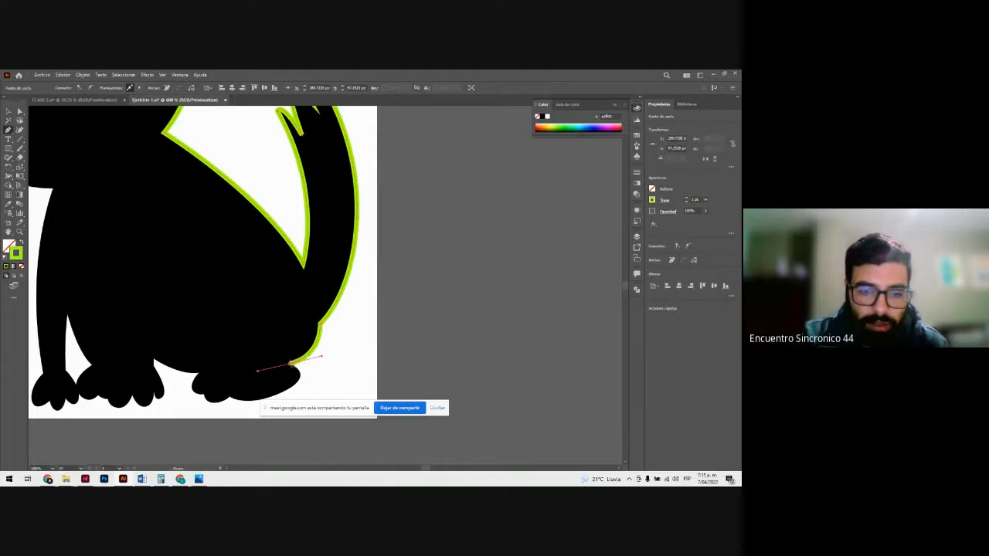
pyautogui.scroll(-3, 298, 325)
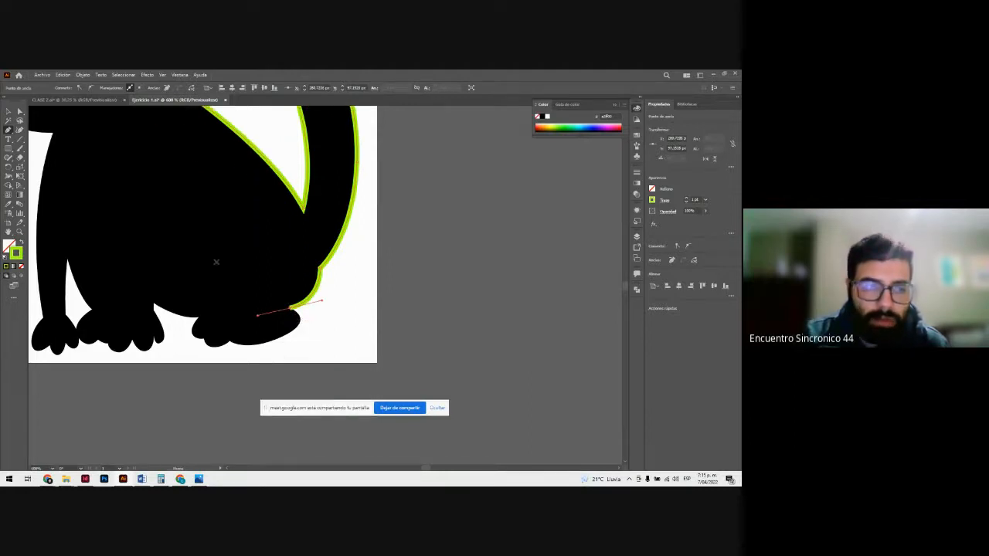
pyautogui.click(8, 112)
pyautogui.click(8, 130)
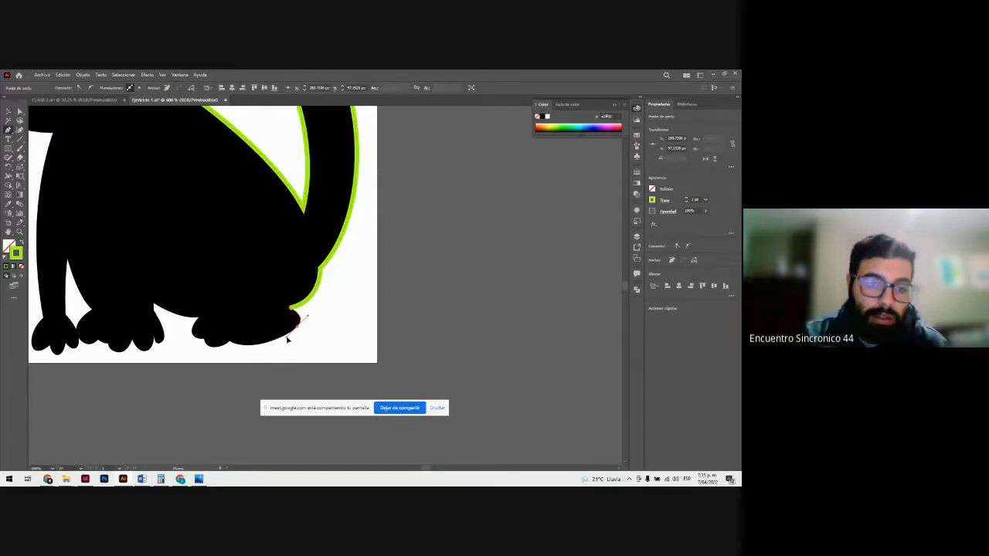
# Step: Trace the heel, sole and toes of the hind foot up to the corner where the foot meets the belly
pyautogui.moveTo(286, 338)
pyautogui.mouseDown()
pyautogui.moveTo(230, 343)
pyautogui.moveTo(186, 323)
pyautogui.moveTo(195, 325)
pyautogui.mouseUp()
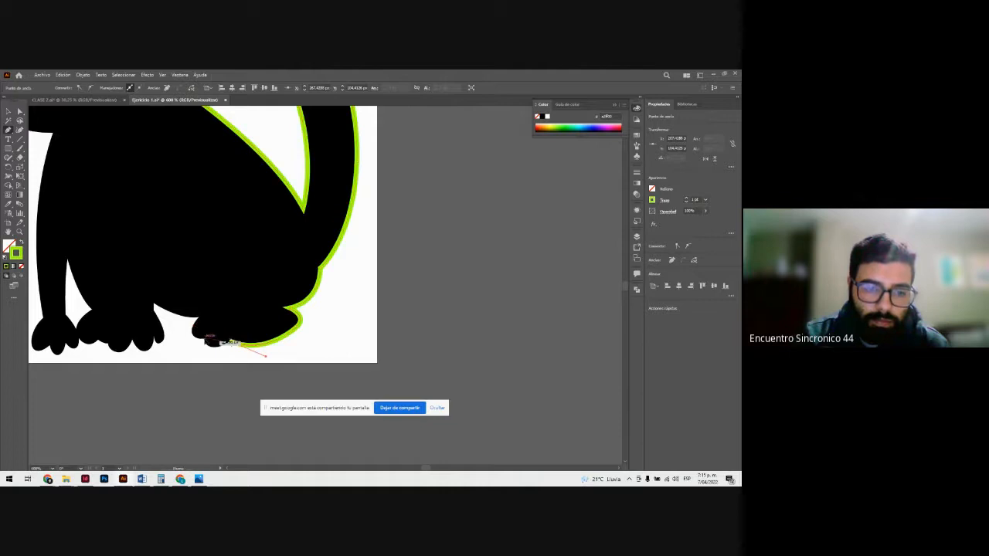
pyautogui.moveTo(199, 323)
pyautogui.mouseDown()
pyautogui.moveTo(201, 331)
pyautogui.moveTo(217, 294)
pyautogui.mouseUp()
pyautogui.click(198, 317)
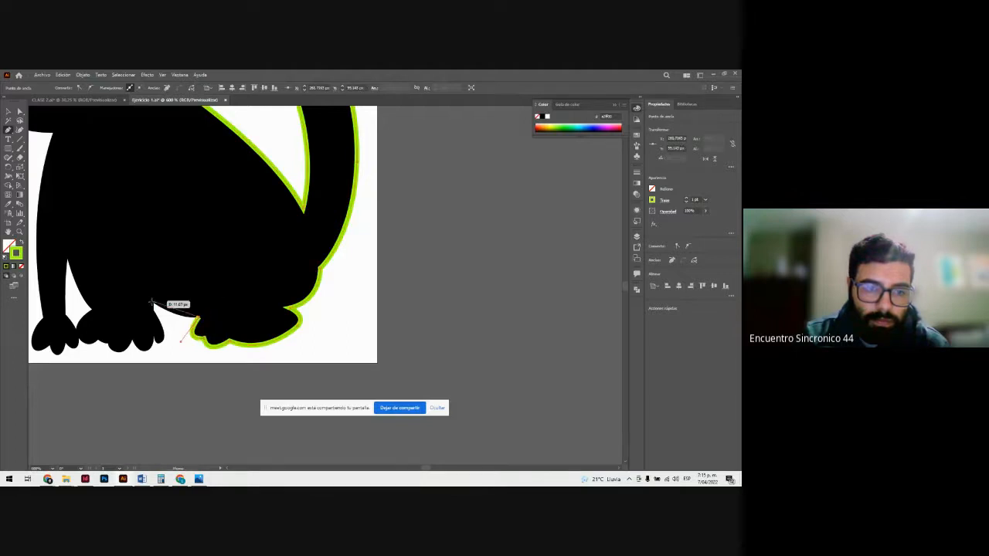
# Step: Trace the belly's lower edge to the corner above the middle paw and start the path down that paw's side
pyautogui.moveTo(154, 304); pyautogui.dragTo(136, 287)
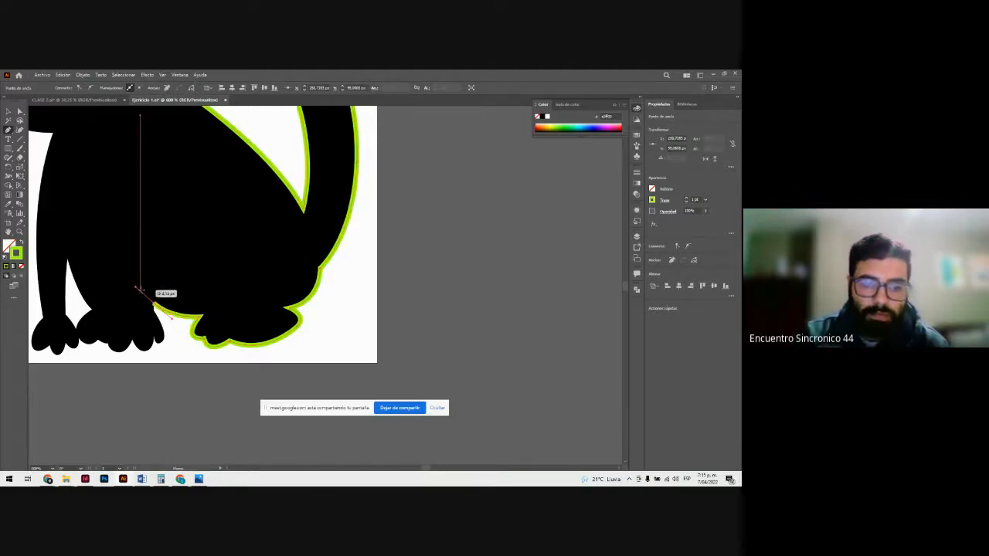
pyautogui.hotkey('ctrl', '+')
pyautogui.hotkey('ctrl', '+')
pyautogui.hotkey('ctrl', '+')
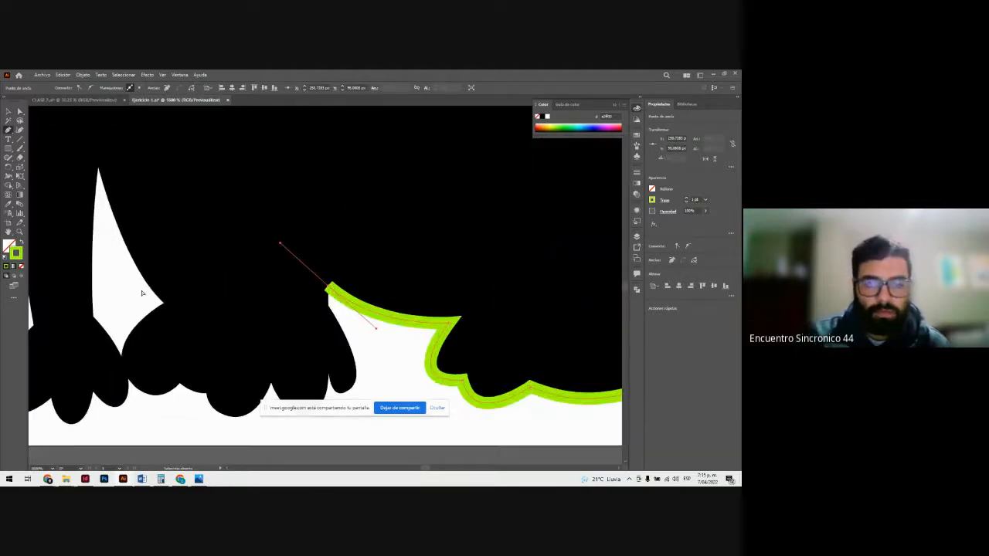
pyautogui.click(328, 292)
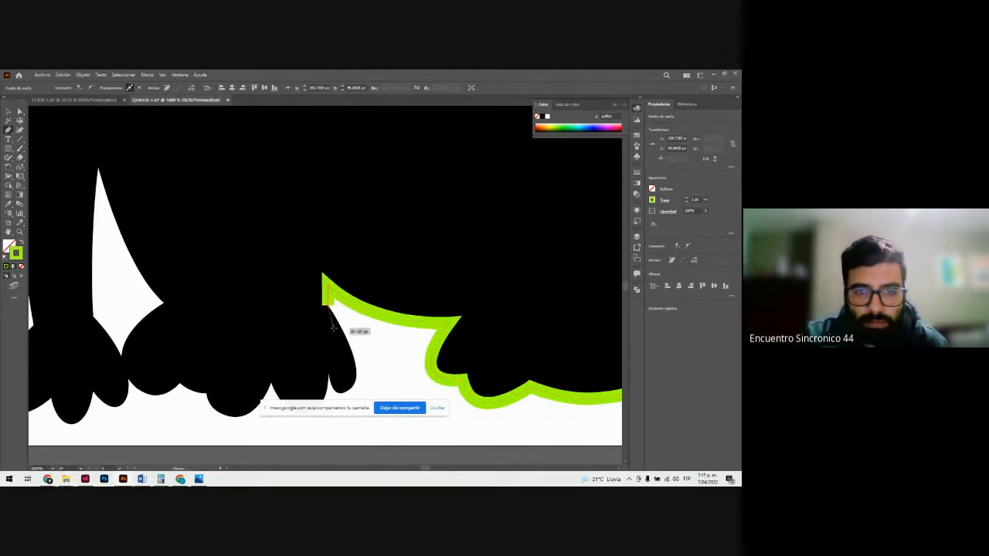
# Step: Trace the middle paw's side and the scalloped outline of its toes across to the junction with the front foot
pyautogui.scroll(-2, 363, 317)
pyautogui.moveTo(356, 296)
pyautogui.mouseDown()
pyautogui.moveTo(358, 318)
pyautogui.moveTo(322, 325)
pyautogui.moveTo(327, 275)
pyautogui.mouseUp()
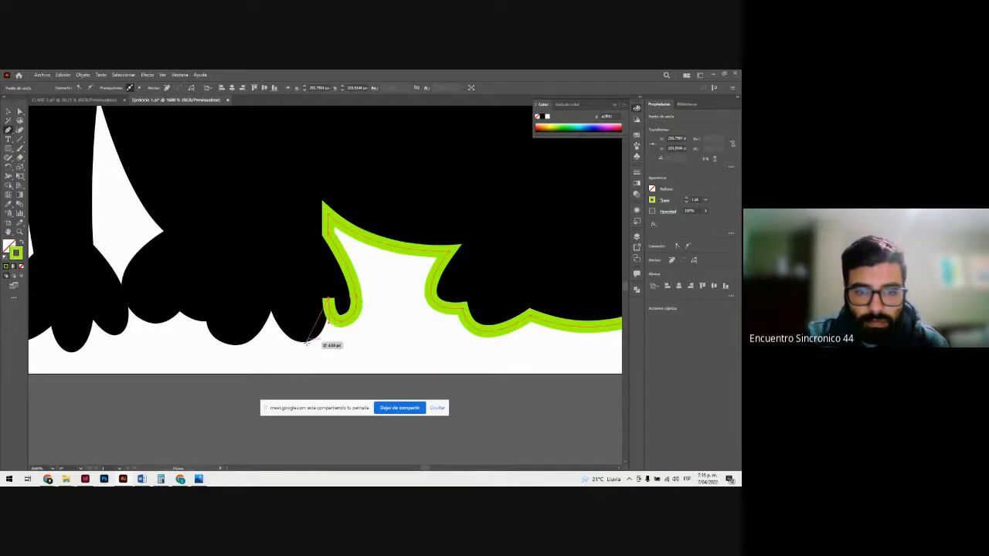
pyautogui.moveTo(281, 346); pyautogui.dragTo(283, 345)
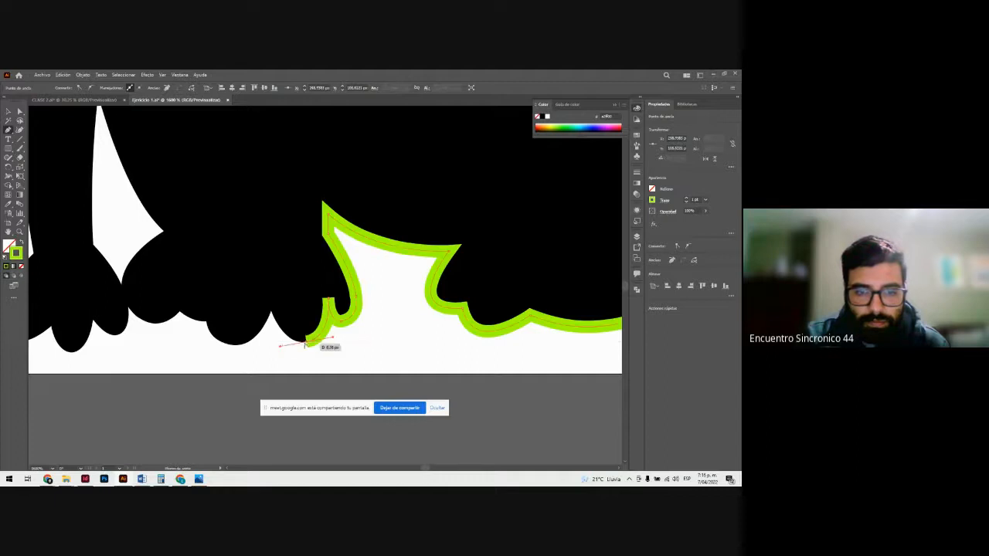
pyautogui.moveTo(271, 310); pyautogui.dragTo(258, 276)
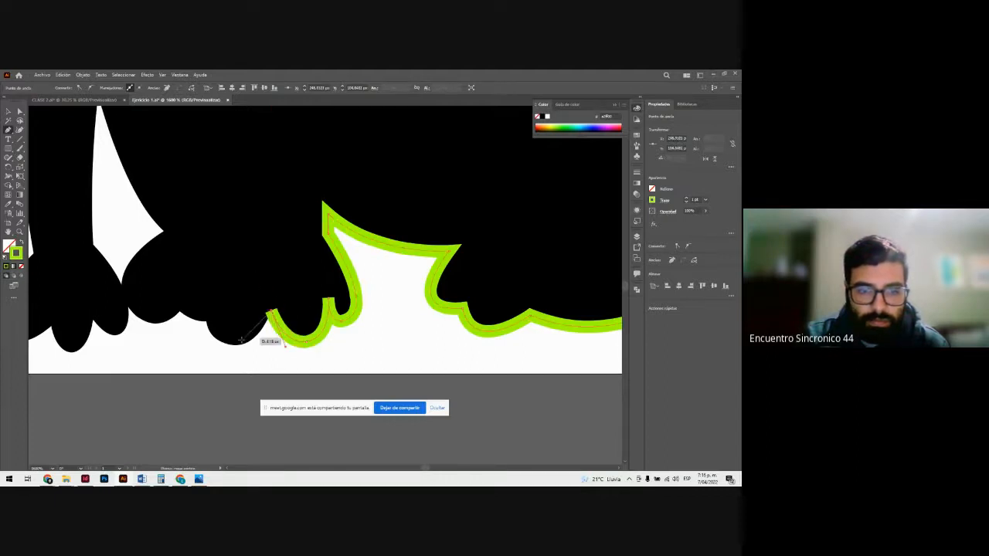
pyautogui.moveTo(231, 345); pyautogui.dragTo(203, 338)
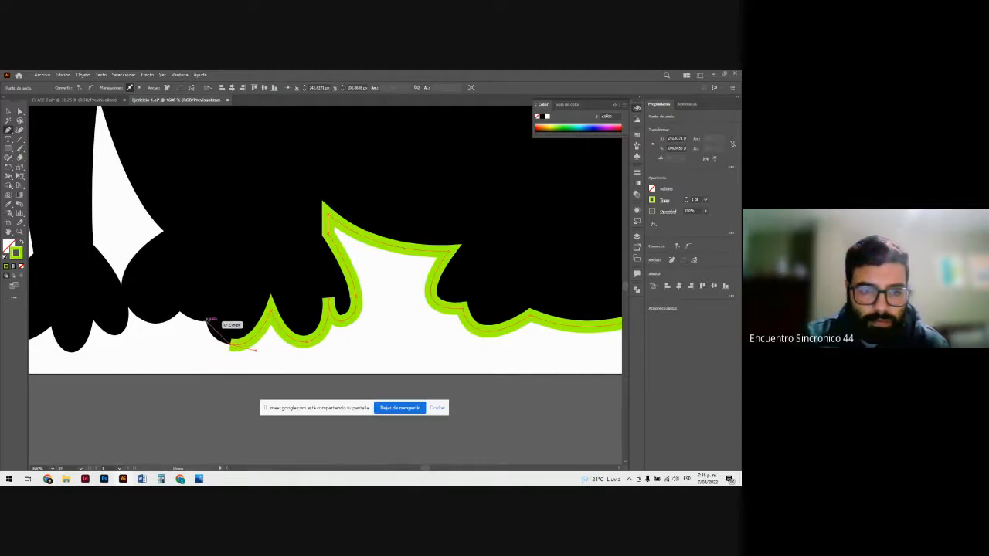
pyautogui.moveTo(202, 299)
pyautogui.mouseDown()
pyautogui.moveTo(117, 294)
pyautogui.moveTo(106, 272)
pyautogui.mouseUp()
pyautogui.click(206, 321)
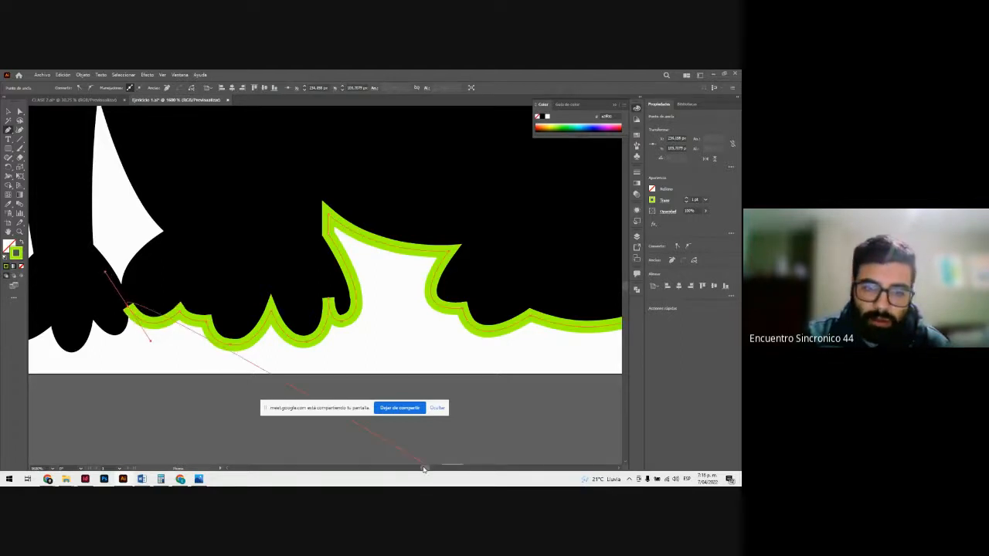
# Step: Trace the curved side of the middle paw up to the lower corner of the gap between the legs
pyautogui.moveTo(423, 469); pyautogui.dragTo(423, 469)
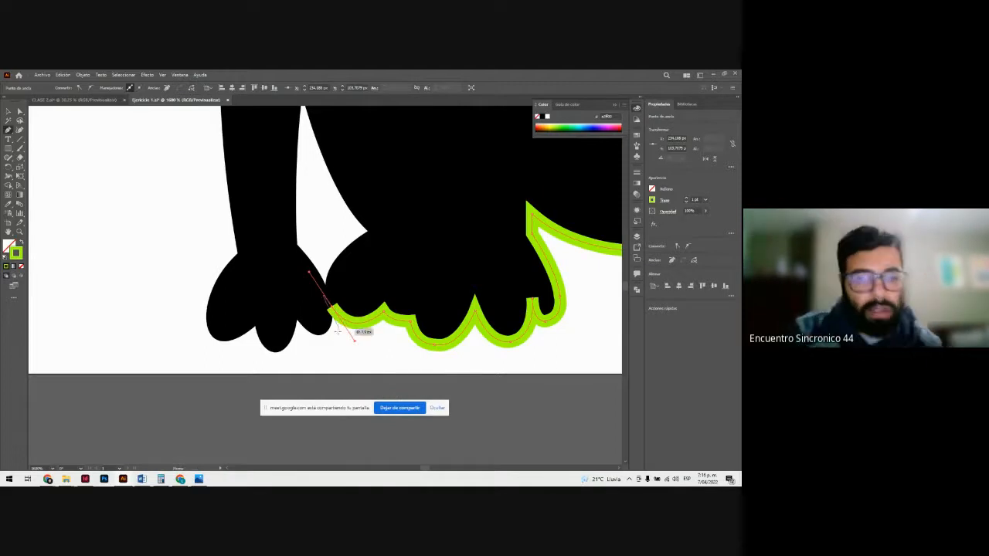
pyautogui.scroll(2, 376, 326)
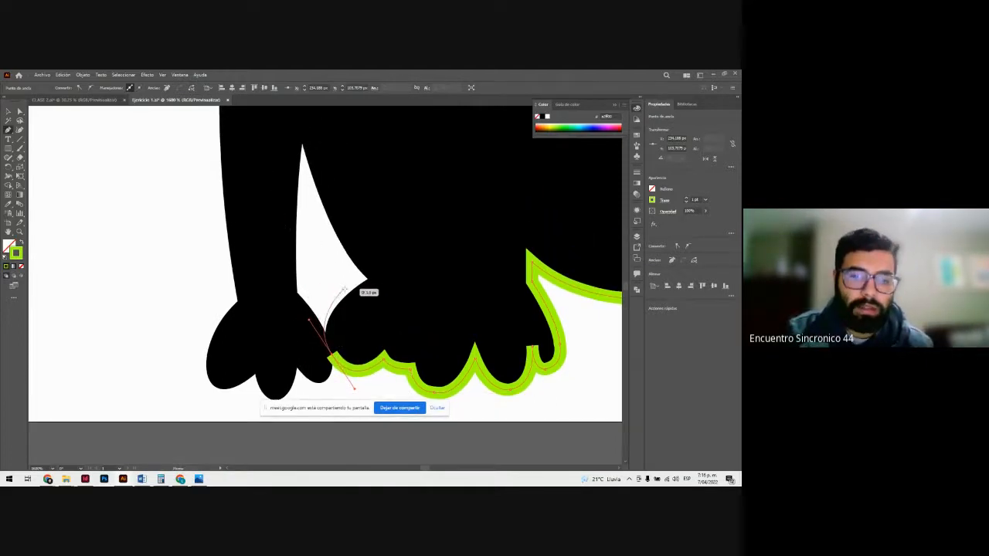
pyautogui.click(371, 280)
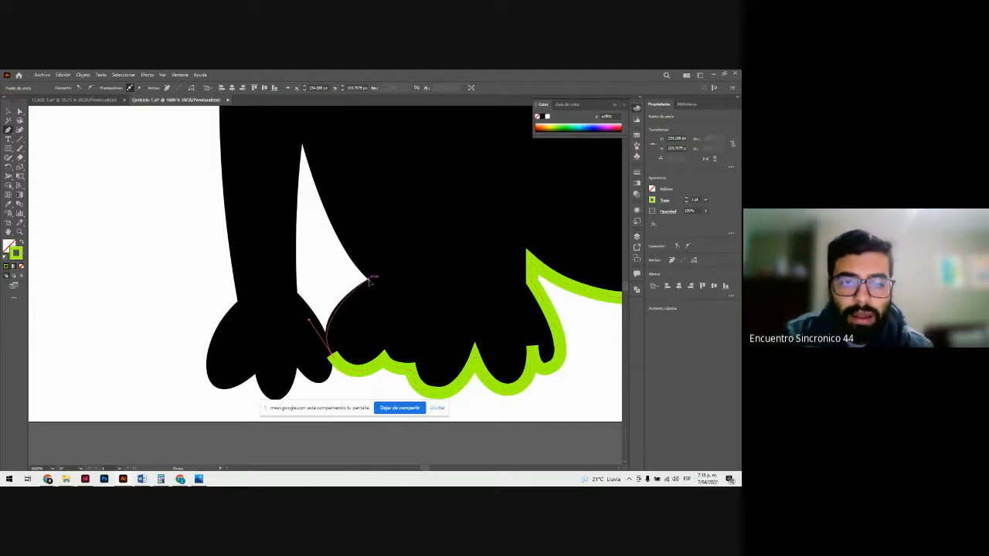
pyautogui.click(373, 278)
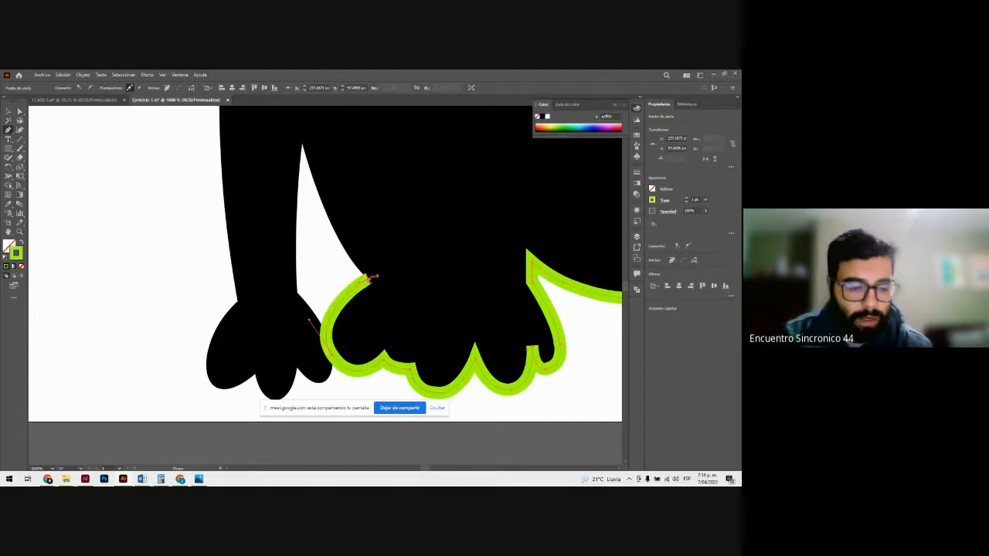
pyautogui.scroll(2, 402, 306)
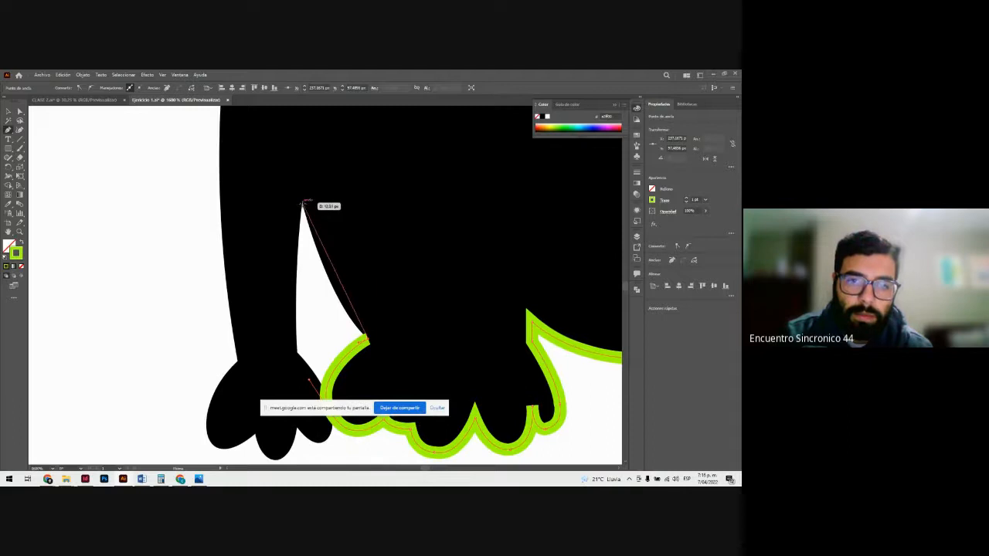
pyautogui.moveTo(302, 203); pyautogui.dragTo(247, 171)
pyautogui.scroll(7, 276, 116)
pyautogui.hotkey('ctrl', '-')
pyautogui.hotkey('ctrl', '-')
pyautogui.hotkey('ctrl', '-')
pyautogui.hotkey('ctrl', 'z')
# Step: Trace the gap between the legs up to its peak and back down the front leg's inner edge to the ankle
pyautogui.moveTo(352, 332); pyautogui.dragTo(321, 253)
pyautogui.click(327, 283)
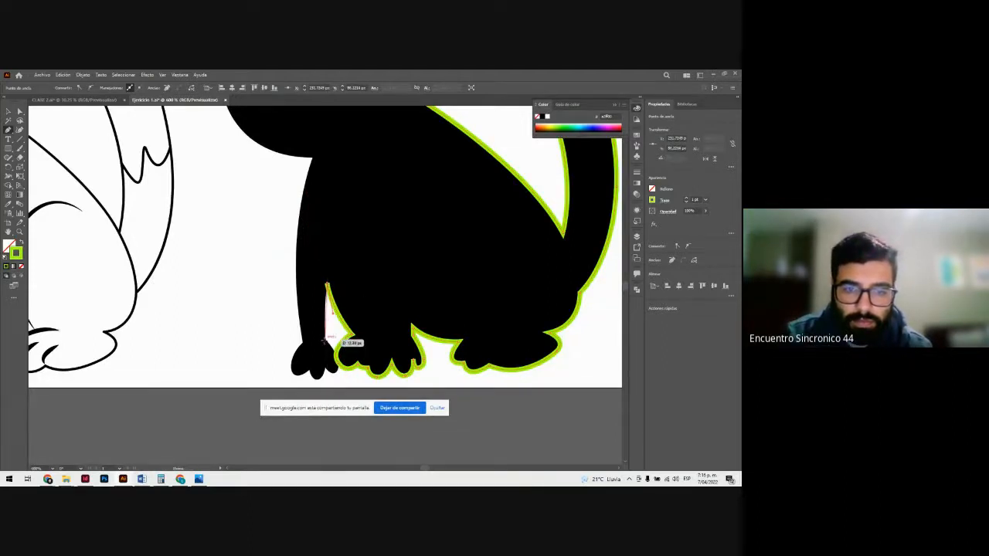
pyautogui.click(324, 340)
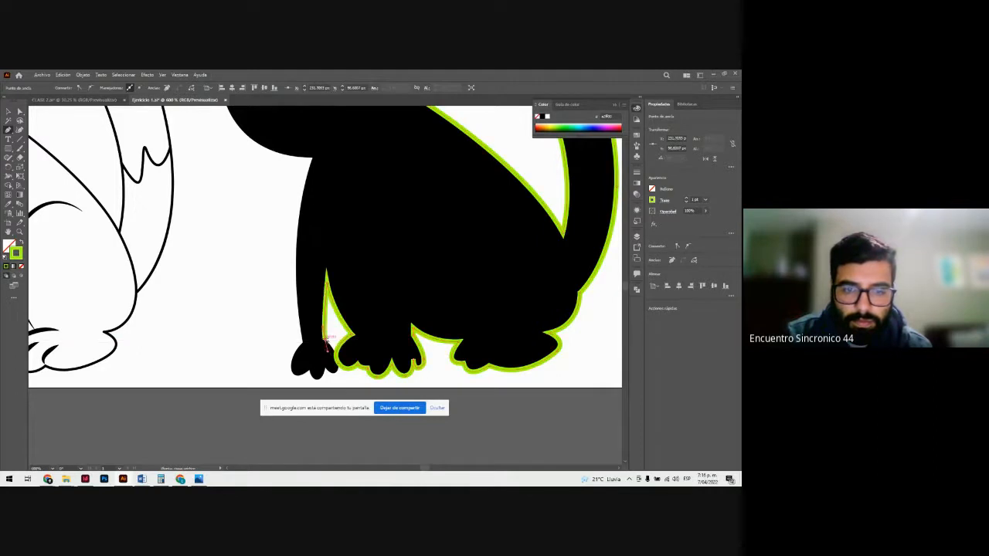
# Step: Trace the front foot's inner side from the ankle down to its nearest toe with a curved segment
pyautogui.scroll(2, 332, 345)
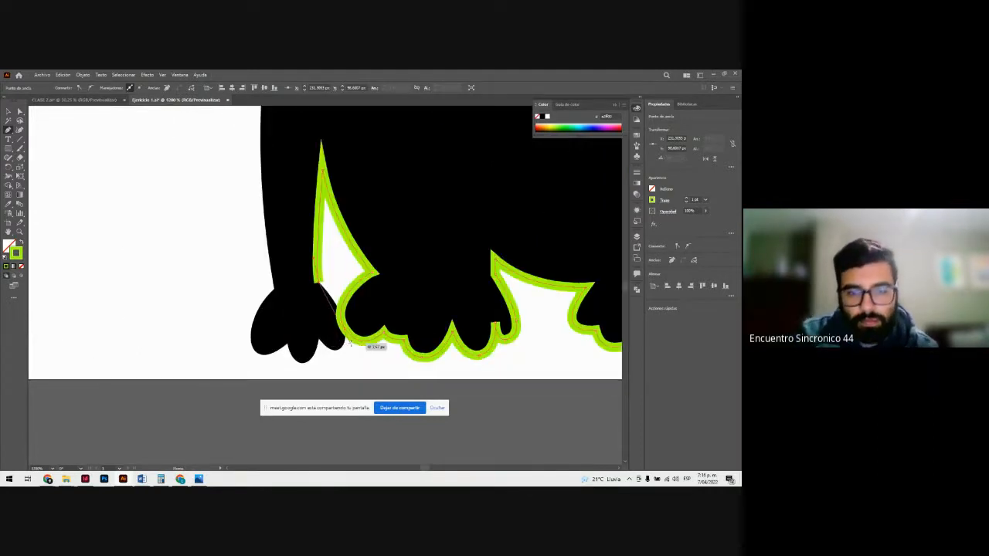
pyautogui.moveTo(344, 342); pyautogui.dragTo(340, 371)
pyautogui.click(344, 341)
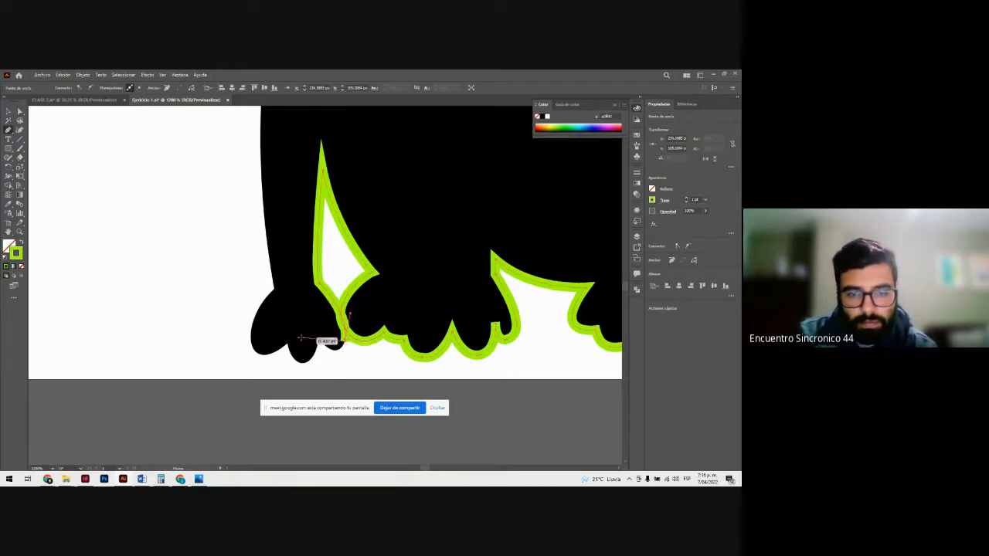
# Step: Trace the front foot's scalloped toes and its curved outer side up to the ankle
pyautogui.moveTo(318, 339); pyautogui.dragTo(299, 313)
pyautogui.click(318, 339)
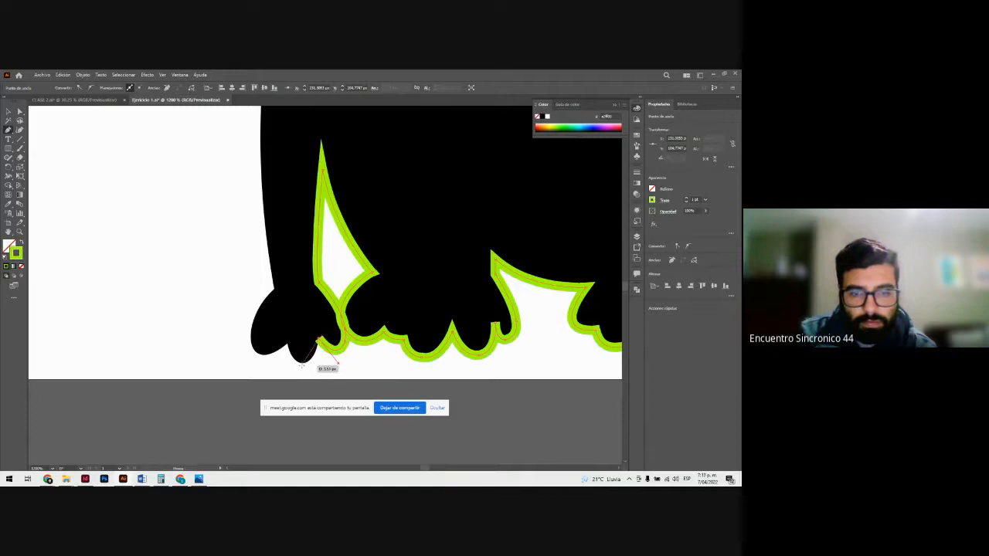
pyautogui.moveTo(301, 363)
pyautogui.mouseDown()
pyautogui.moveTo(287, 363)
pyautogui.moveTo(284, 317)
pyautogui.moveTo(243, 339)
pyautogui.mouseUp()
pyautogui.click(302, 362)
pyautogui.click(288, 344)
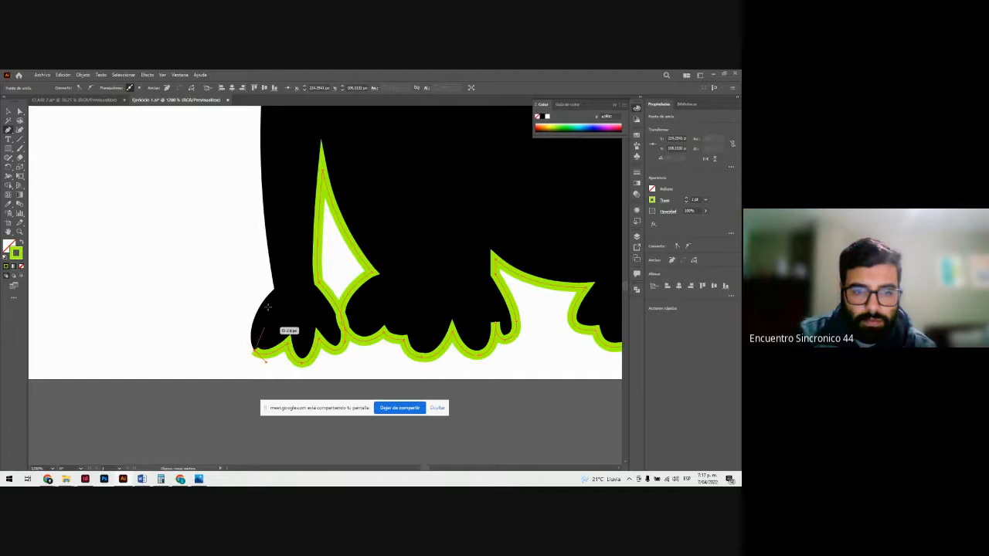
pyautogui.moveTo(274, 289)
pyautogui.mouseDown()
pyautogui.moveTo(309, 265)
pyautogui.moveTo(311, 250)
pyautogui.mouseUp()
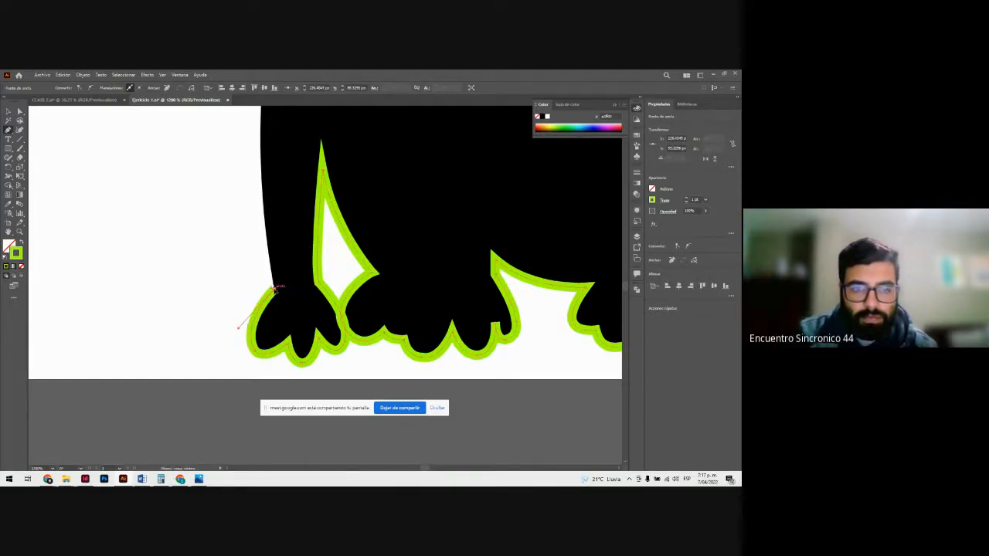
# Step: Trace the front leg's outer edge and chest from the ankle up to the corner under the chin
pyautogui.scroll(5, 293, 232)
pyautogui.scroll(-2, 293, 216)
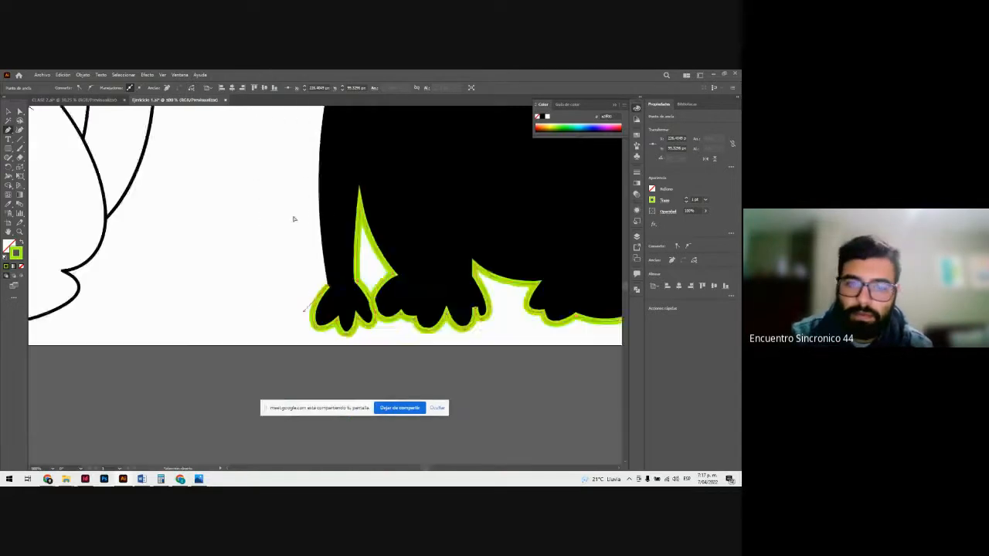
pyautogui.scroll(2, 332, 220)
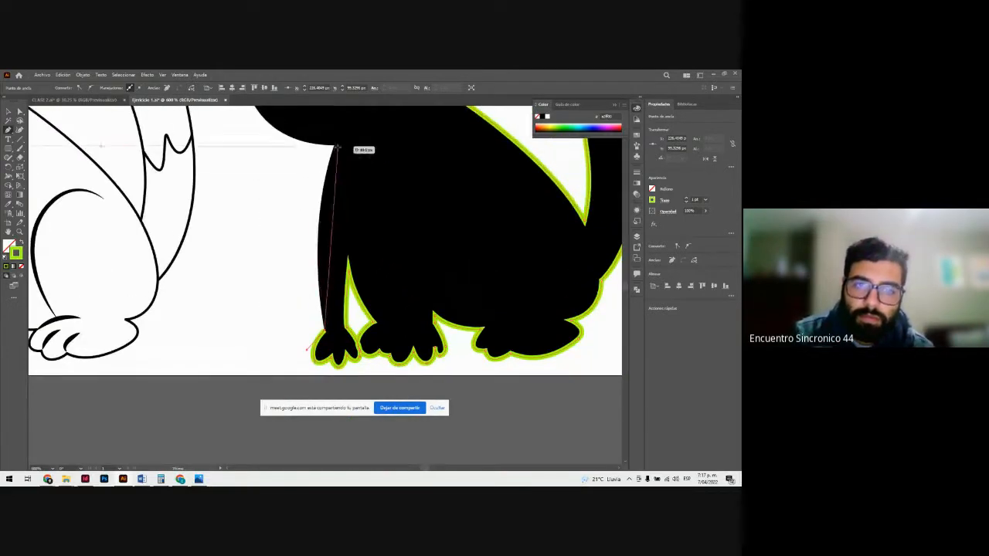
pyautogui.moveTo(333, 145); pyautogui.dragTo(363, 163)
pyautogui.scroll(5, 362, 118)
pyautogui.click(334, 229)
# Step: Trace the curved jaw and cheek from the chin up to the inner corner beneath the remaining ear, ending in a corner point
pyautogui.scroll(4, 322, 235)
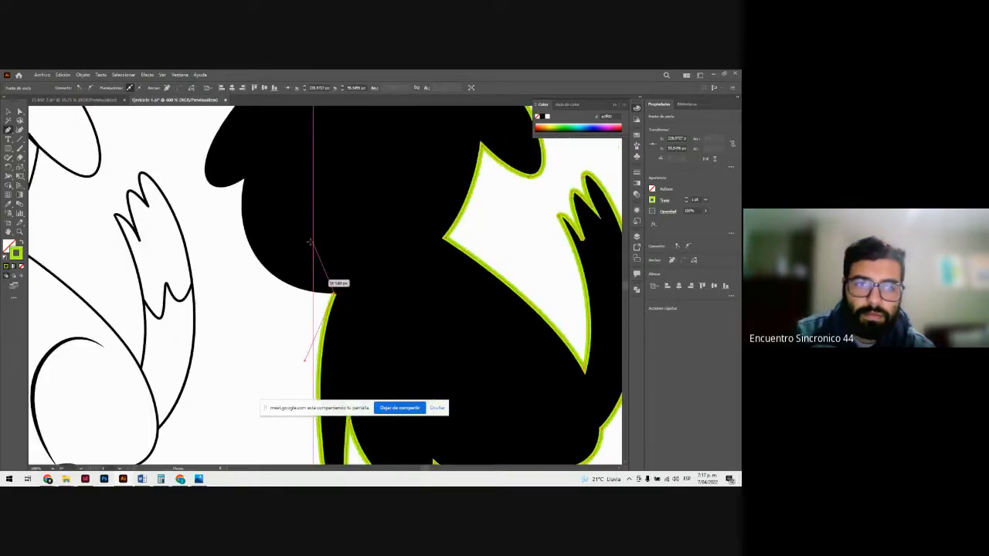
pyautogui.scroll(2, 289, 227)
pyautogui.moveTo(243, 207); pyautogui.dragTo(265, 180)
pyautogui.scroll(5, 268, 149)
pyautogui.hotkey('ctrl', '-')
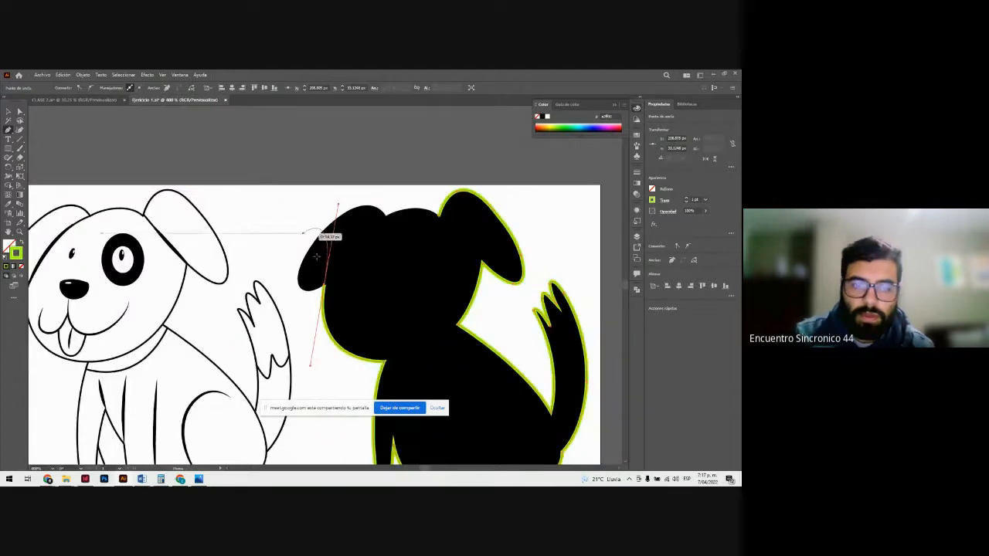
pyautogui.click(323, 291)
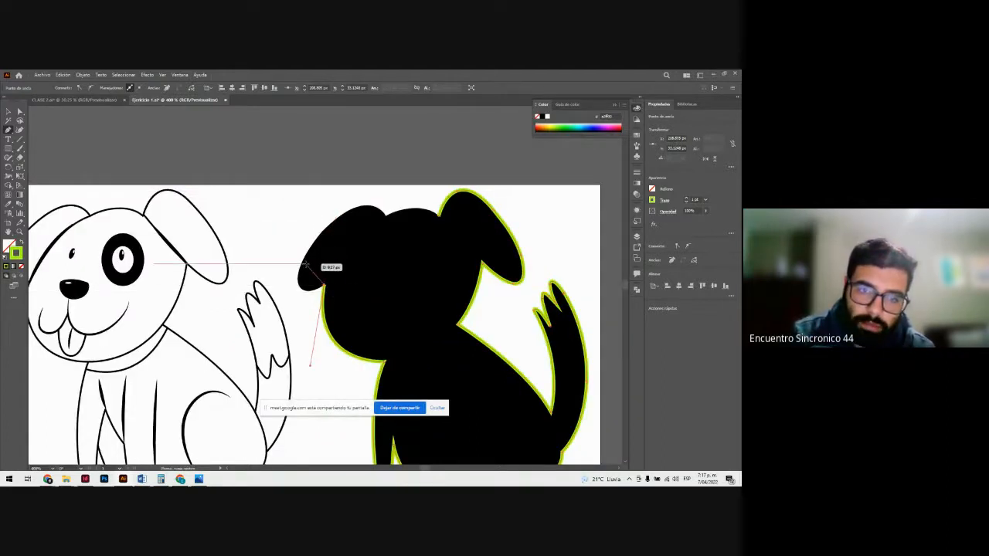
# Step: Trace the remaining ear around its tip and over its top to the junction with the head
pyautogui.moveTo(307, 233); pyautogui.dragTo(326, 219)
pyautogui.hotkey('ctrl', 'z')
pyautogui.moveTo(299, 274); pyautogui.dragTo(301, 248)
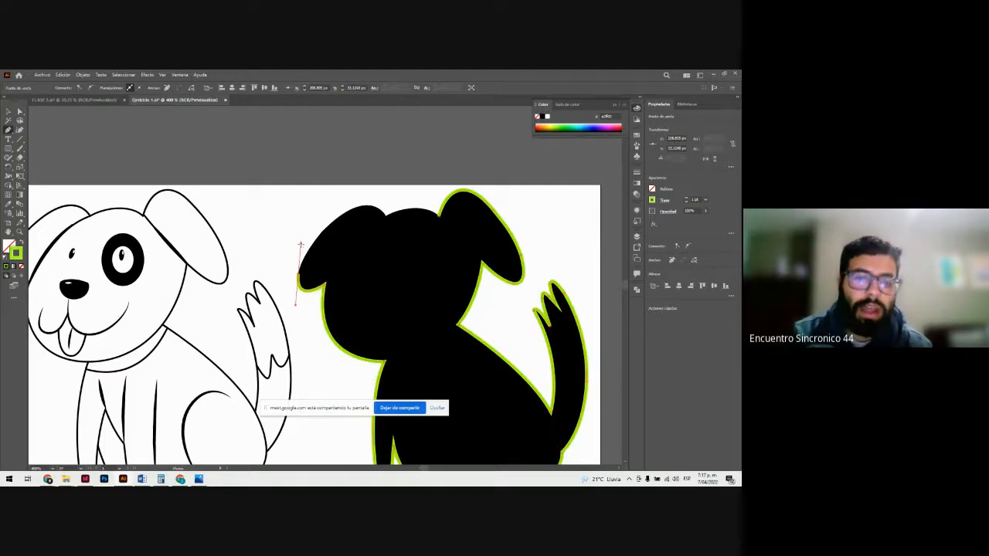
pyautogui.scroll(1, 301, 248)
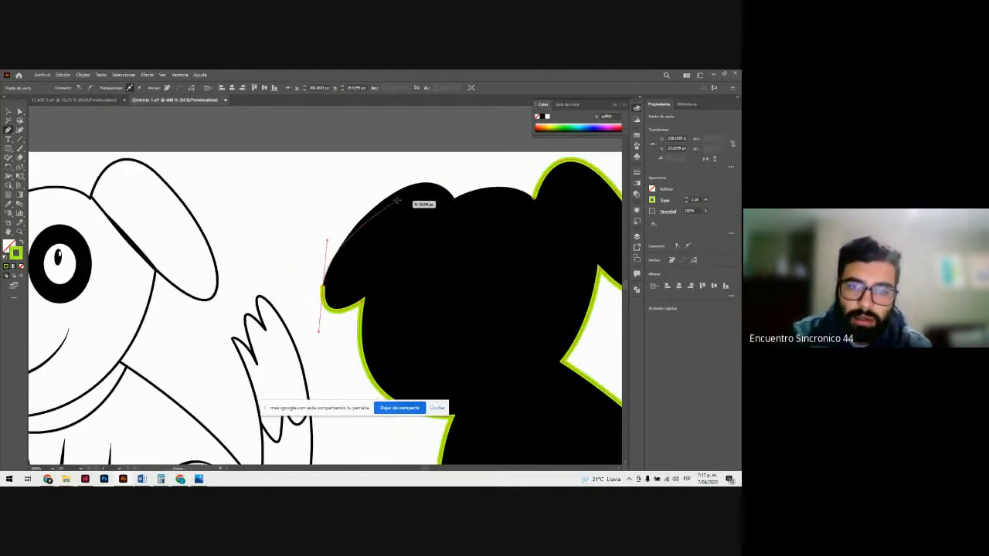
pyautogui.moveTo(402, 188); pyautogui.dragTo(417, 189)
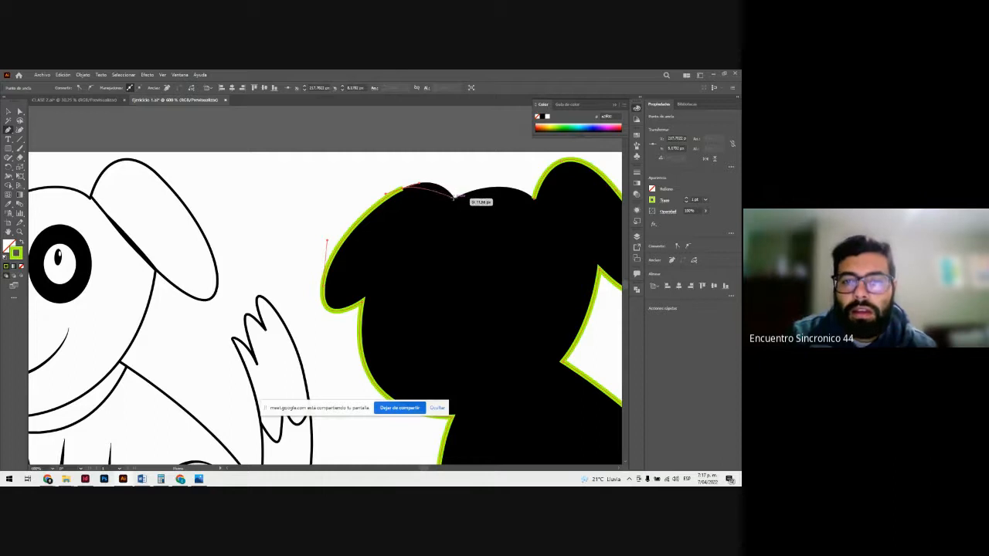
pyautogui.moveTo(454, 199)
pyautogui.mouseDown()
pyautogui.moveTo(470, 223)
pyautogui.moveTo(540, 198)
pyautogui.moveTo(504, 238)
pyautogui.mouseUp()
# Step: Close the path at its starting point with a curved segment over the top of the head between the ears
pyautogui.press('z')
pyautogui.click(528, 224)
pyautogui.click(326, 245)
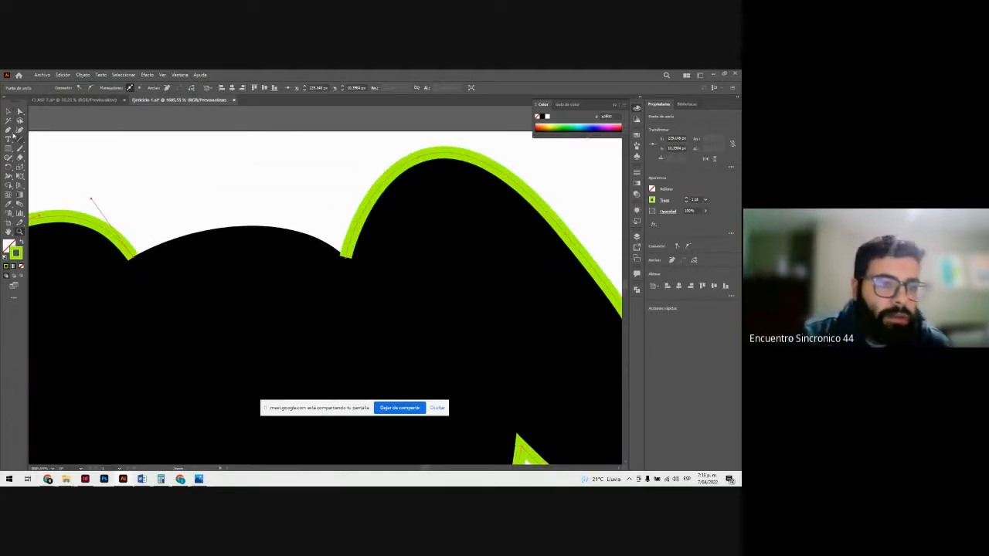
pyautogui.click(9, 130)
pyautogui.moveTo(133, 258); pyautogui.dragTo(200, 232)
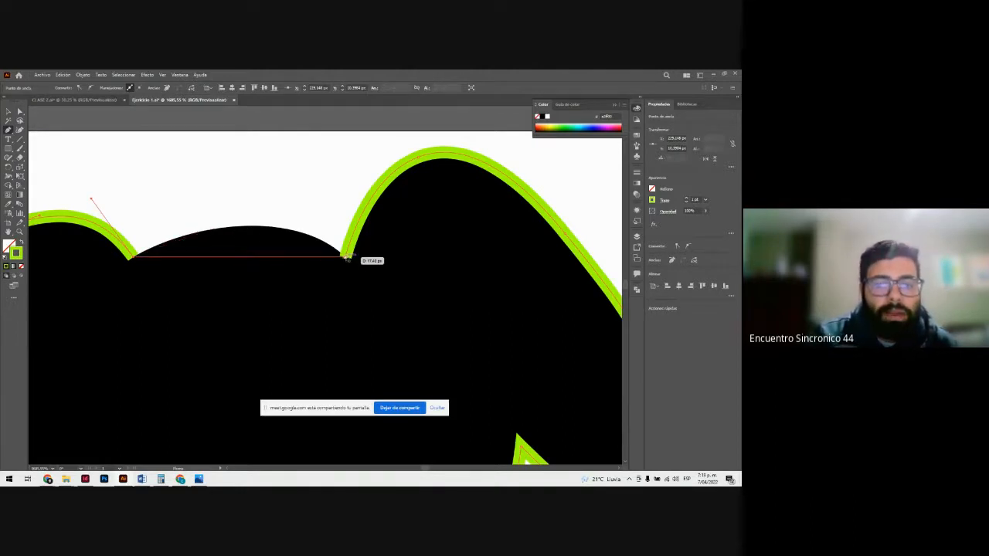
pyautogui.click(345, 257)
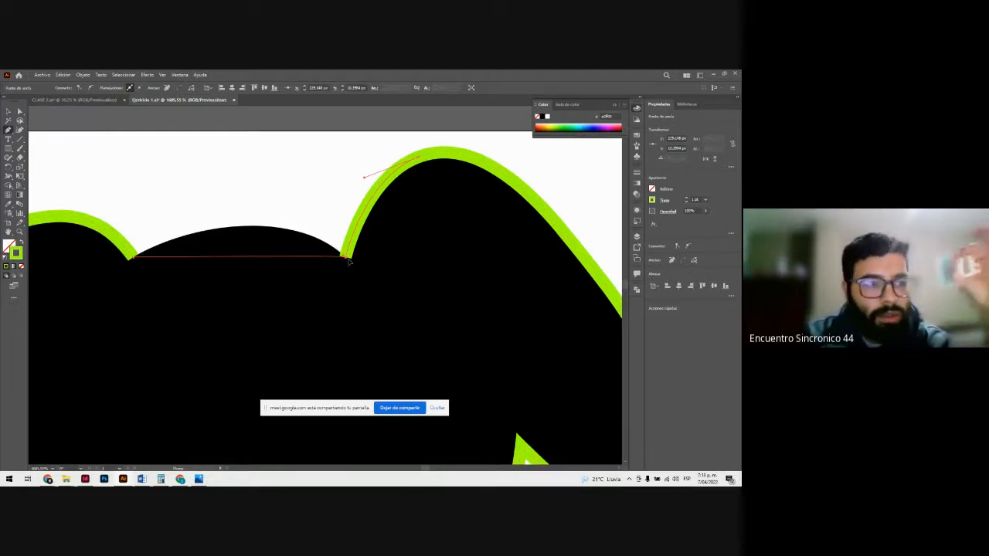
pyautogui.moveTo(348, 262)
pyautogui.mouseDown()
pyautogui.moveTo(400, 324)
pyautogui.moveTo(429, 333)
pyautogui.mouseUp()
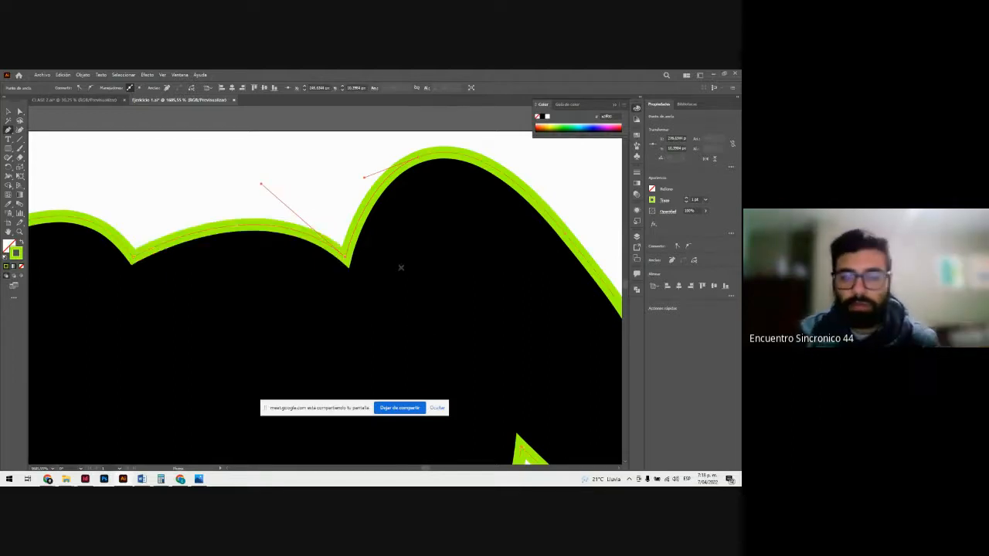
# Step: Leave the Pen tool and deselect the closed dog outline
pyautogui.hotkey('ctrl', '-')
pyautogui.hotkey('ctrl', '-')
pyautogui.hotkey('ctrl', '-')
pyautogui.hotkey('ctrl', '-')
pyautogui.hotkey('ctrl', '-')
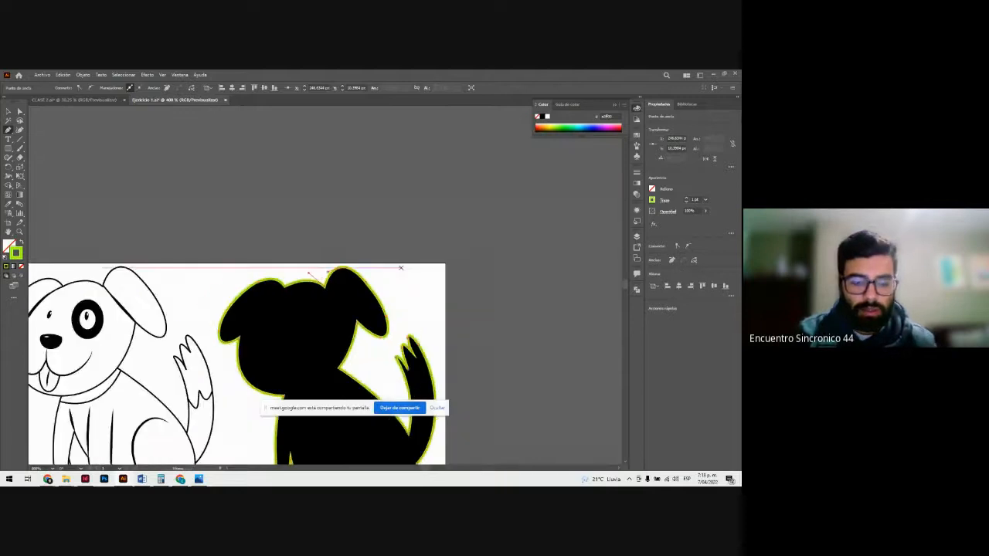
pyautogui.scroll(-10, 401, 269)
pyautogui.click(465, 275)
pyautogui.scroll(3, 454, 294)
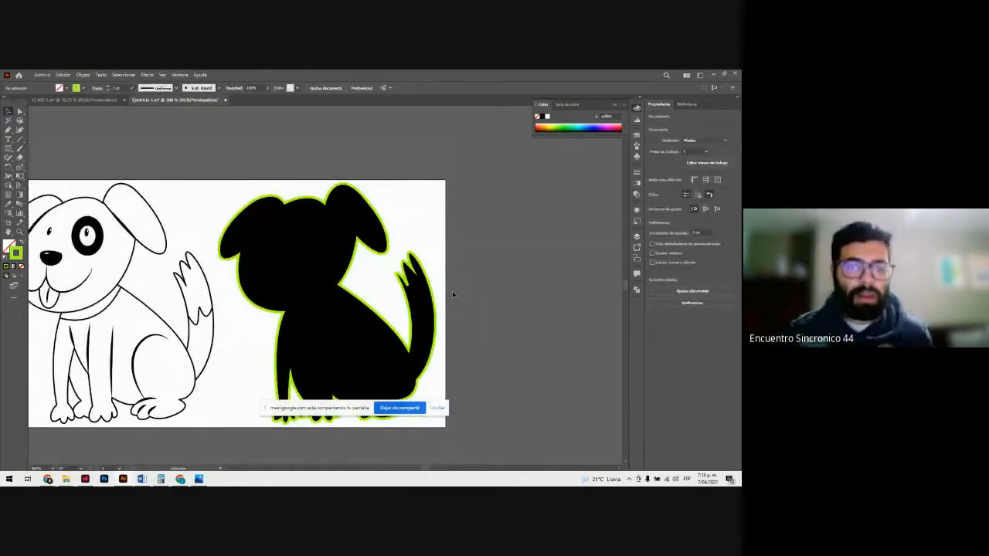
# Step: Select the traced outline and apply the cream fill sampled from the coloured dog's head with the Eyedropper
pyautogui.click(357, 268)
pyautogui.hotkey('ctrl', '-')
pyautogui.press('v')
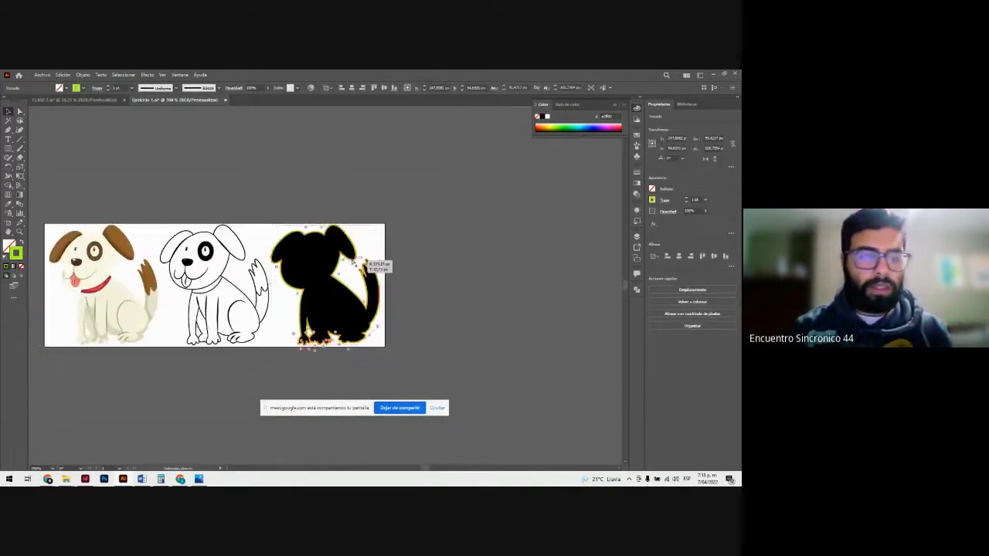
pyautogui.moveTo(431, 471); pyautogui.dragTo(424, 472)
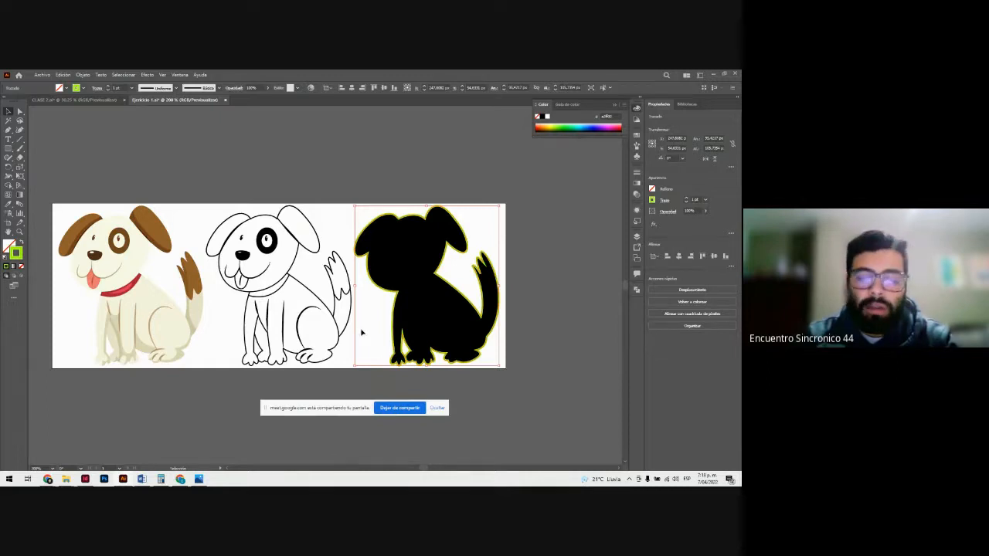
pyautogui.press('i')
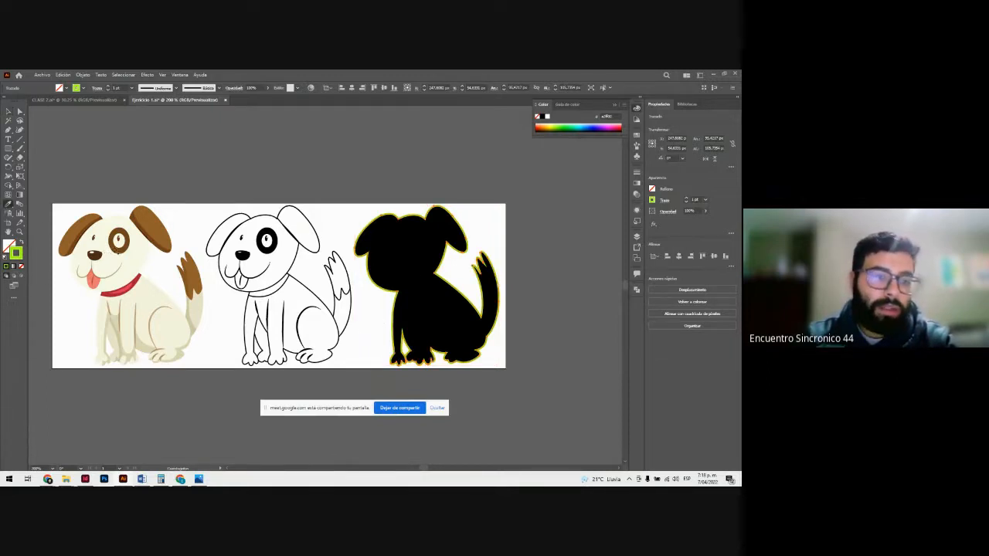
pyautogui.click(110, 227)
pyautogui.press('v')
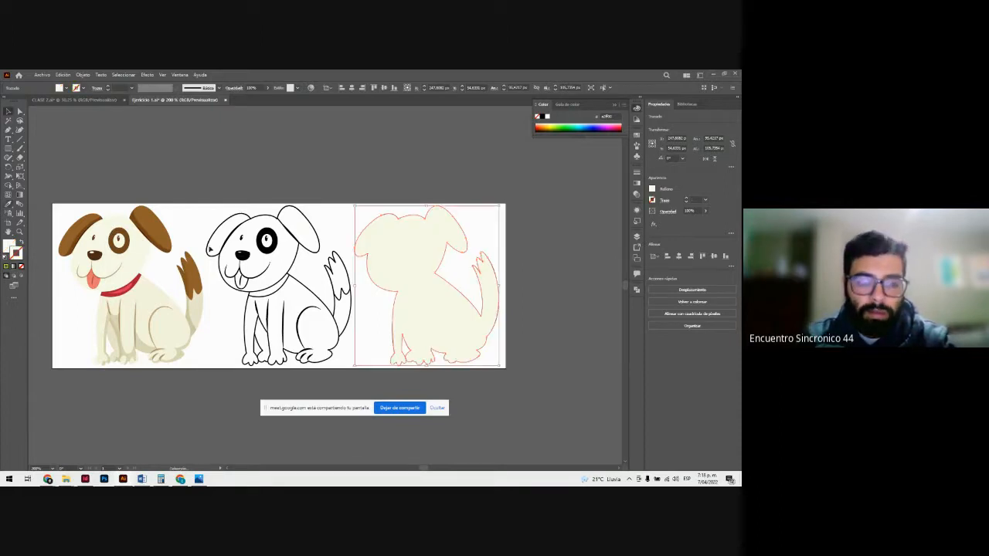
# Step: Deselect the cream silhouette and unlock the CAPA PERRO reference layer
pyautogui.click(292, 201)
pyautogui.press('z')
pyautogui.moveTo(431, 253); pyautogui.dragTo(543, 359)
pyautogui.moveTo(378, 314); pyautogui.dragTo(289, 276)
pyautogui.press('v')
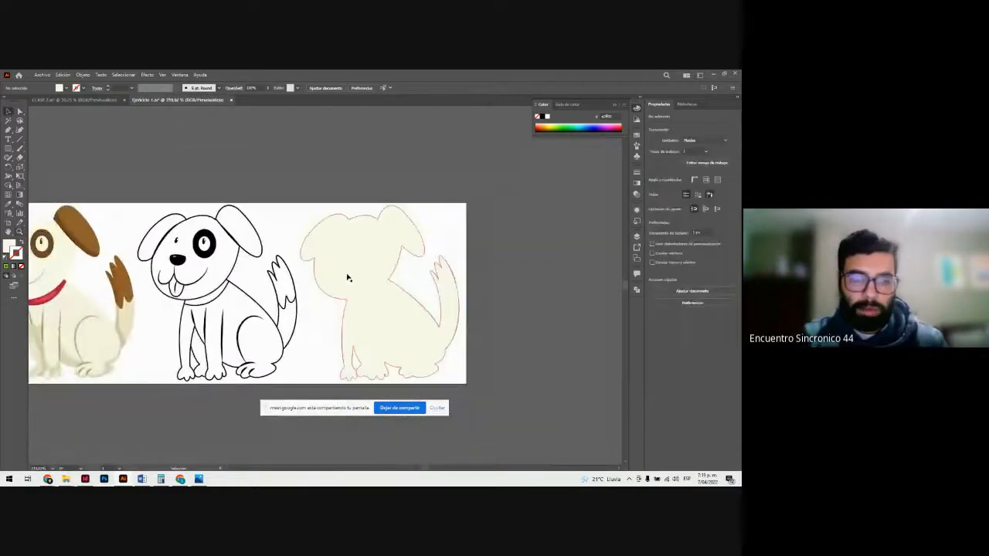
pyautogui.click(636, 236)
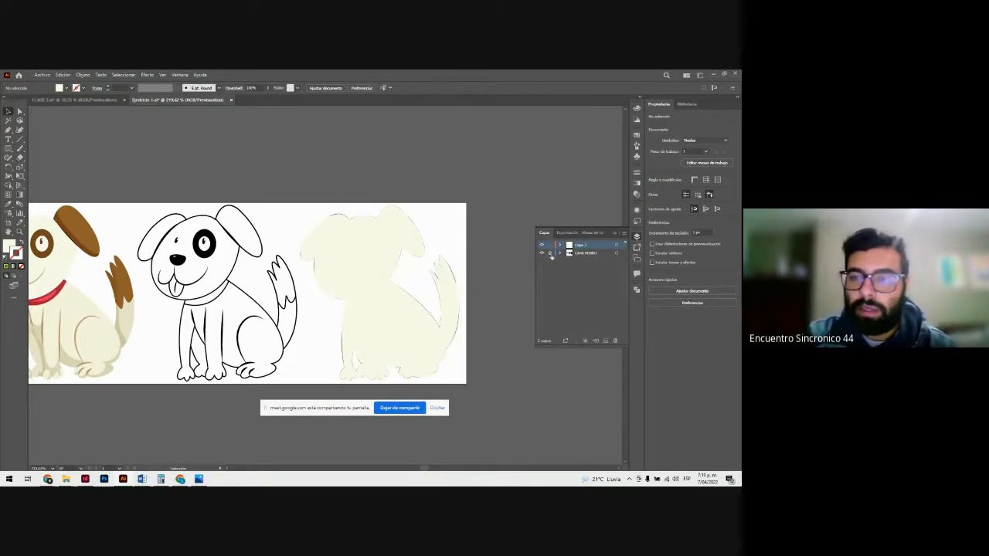
pyautogui.click(550, 254)
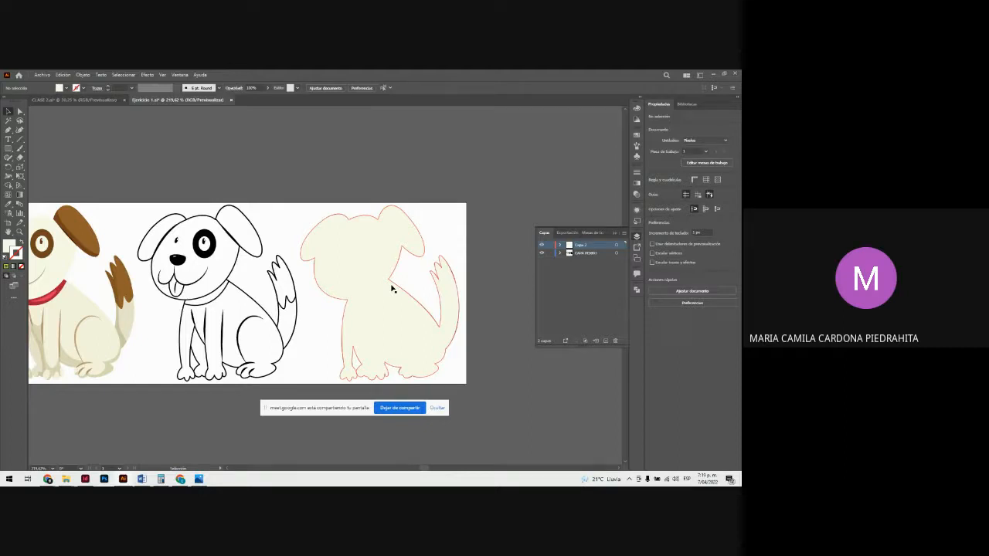
# Step: Adjust the anchor handles at the top of the ear beside the line-art dog with Direct Selection to cover the black edge
pyautogui.press('z')
pyautogui.moveTo(364, 238); pyautogui.dragTo(479, 309)
pyautogui.press('a')
pyautogui.click(315, 206)
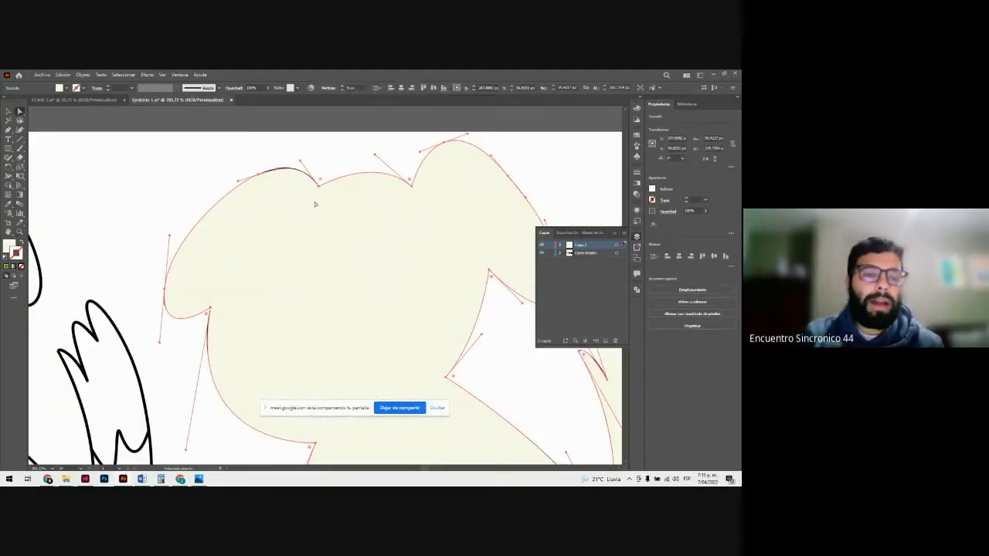
pyautogui.scroll(2, 306, 211)
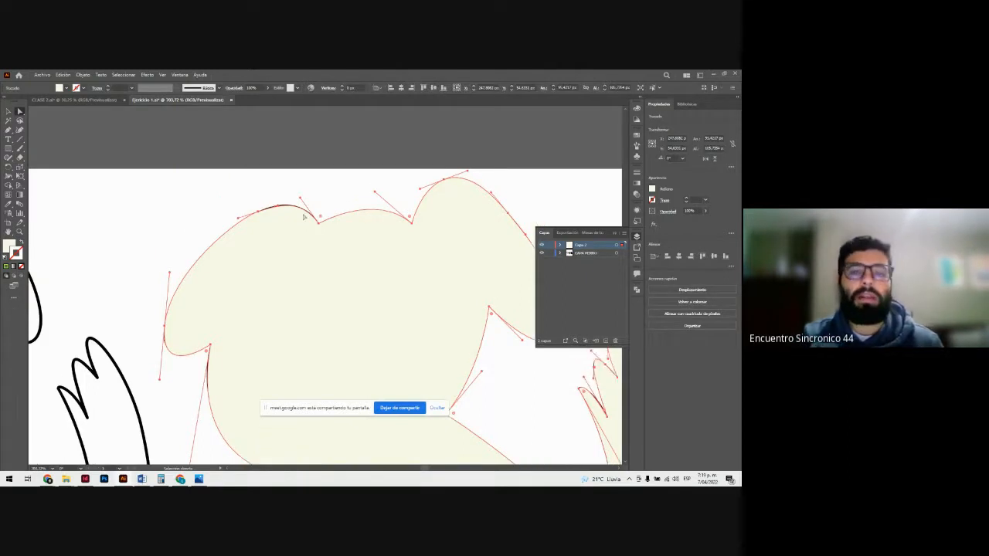
pyautogui.click(292, 170)
pyautogui.click(309, 253)
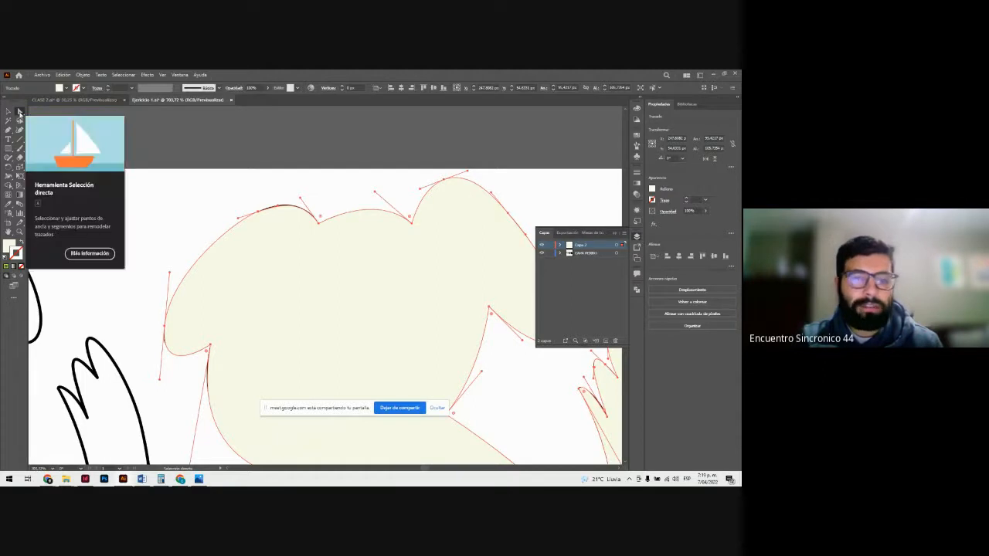
pyautogui.click(20, 112)
pyautogui.click(318, 223)
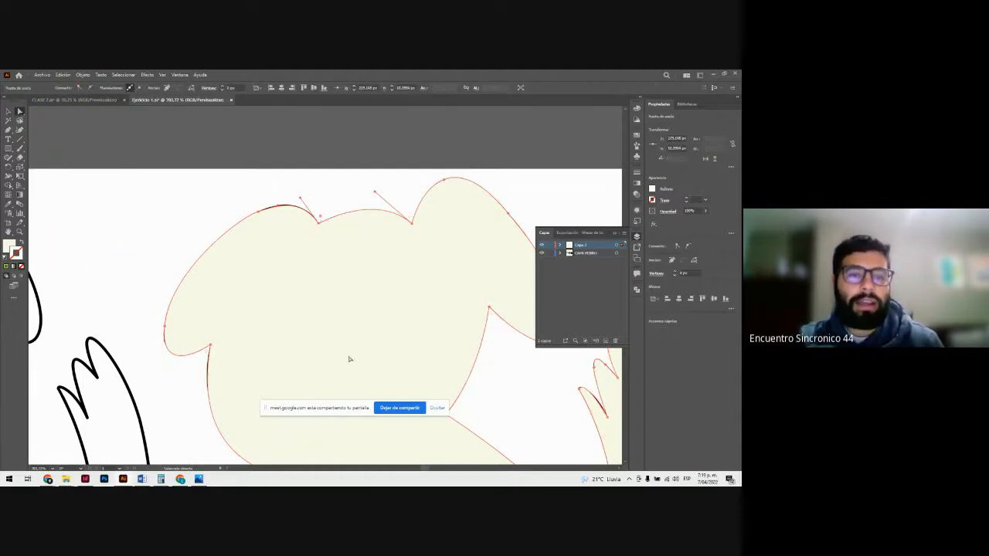
pyautogui.moveTo(301, 199); pyautogui.dragTo(246, 220)
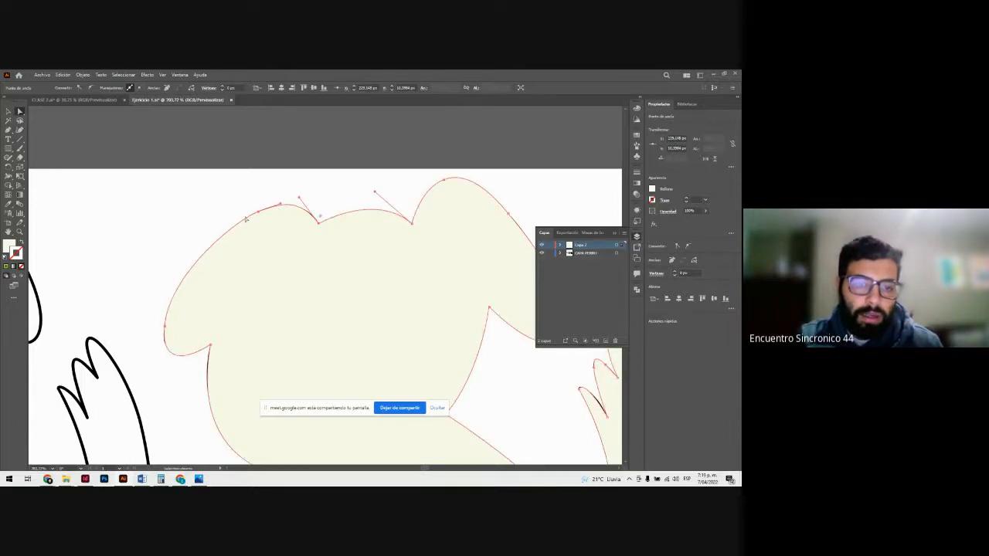
# Step: Reshape the cheek curve below the same ear by adjusting its direction handle, and deselect the path
pyautogui.scroll(-5, 432, 224)
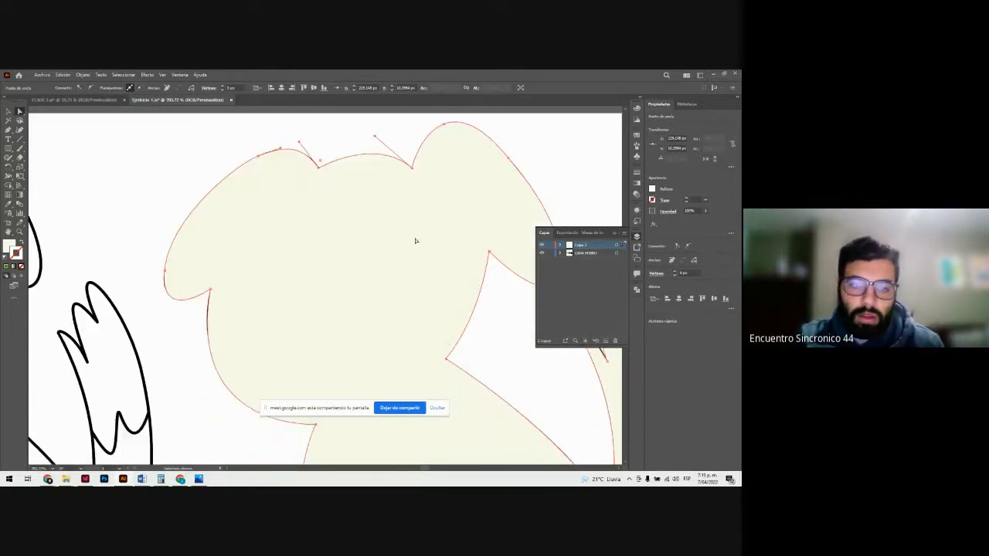
pyautogui.moveTo(211, 218); pyautogui.dragTo(183, 358)
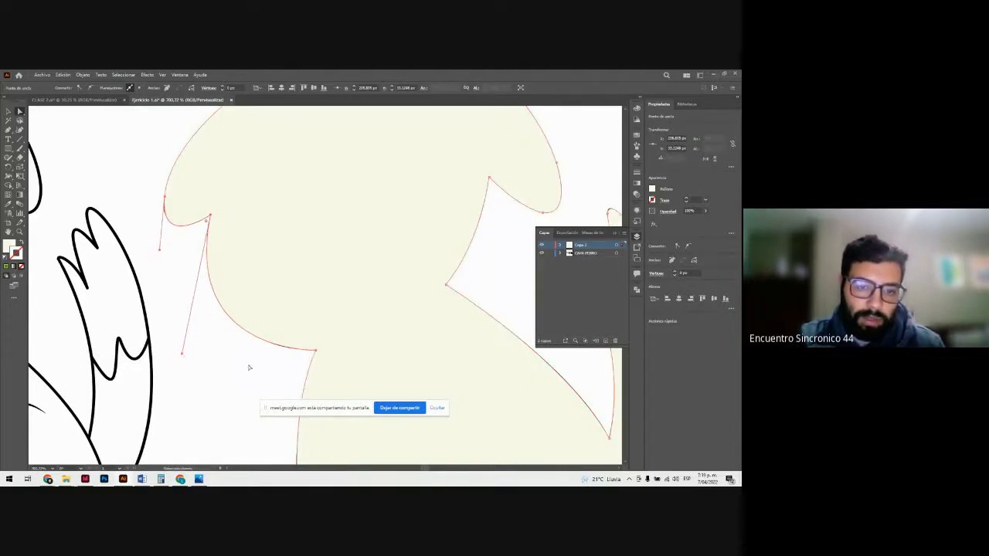
pyautogui.scroll(-2, 312, 354)
pyautogui.hotkey('ctrl', 'shift', 'a')
# Step: Check the whole cream silhouette for uncovered black edges, selecting the shape and clearing the selection
pyautogui.hotkey('ctrl', 'space')
pyautogui.keyDown('alt'); pyautogui.click(335, 243); pyautogui.keyUp('alt')
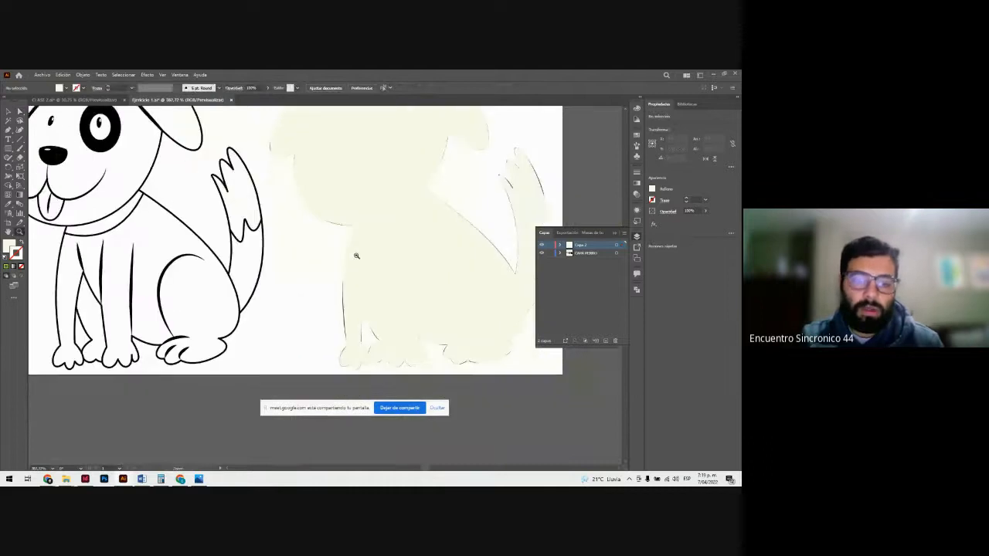
pyautogui.click(425, 254)
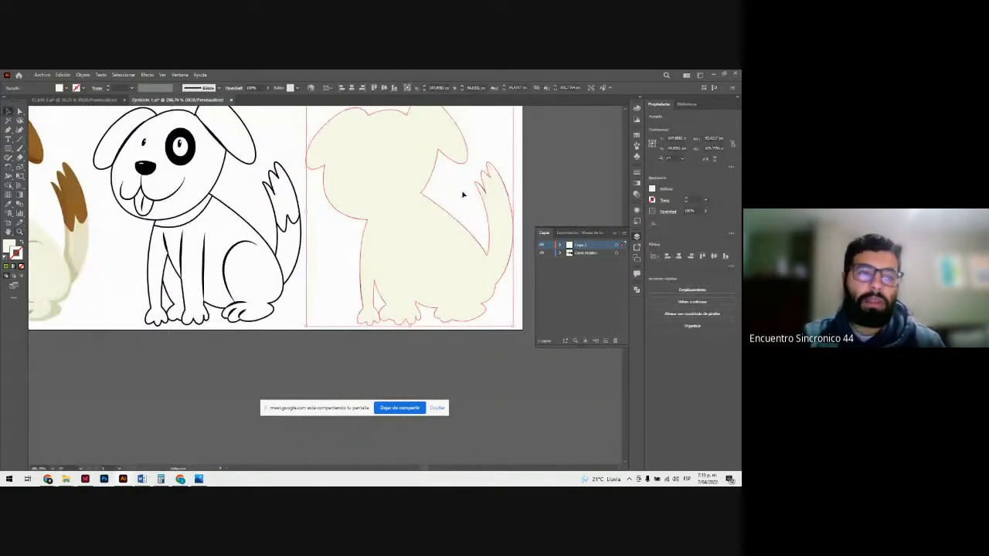
pyautogui.scroll(2, 429, 238)
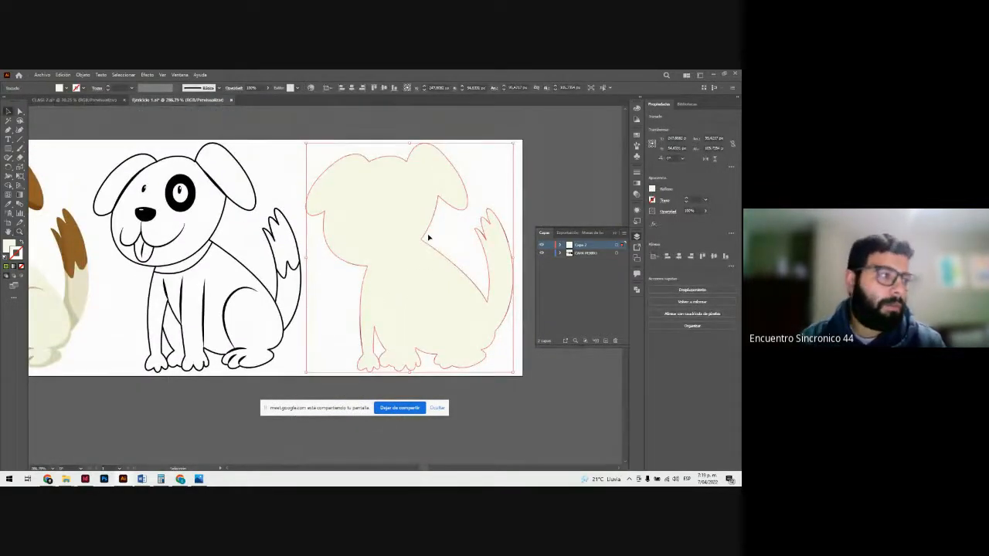
pyautogui.click(400, 150)
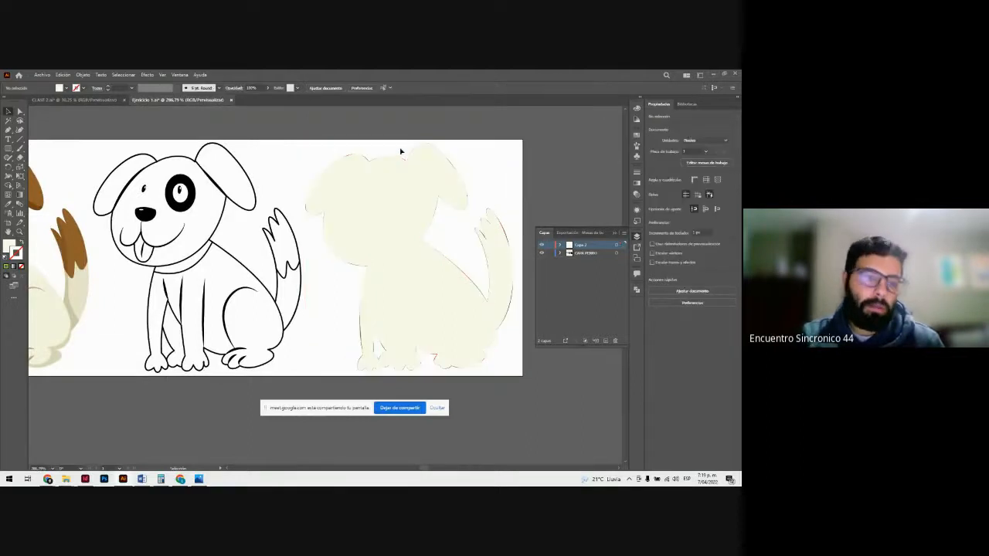
# Step: Move the CAPA PERRO layer above Capa 2 in the layer order and clear the selection
pyautogui.scroll(-2, 393, 155)
pyautogui.hotkey('ctrl', 'a')
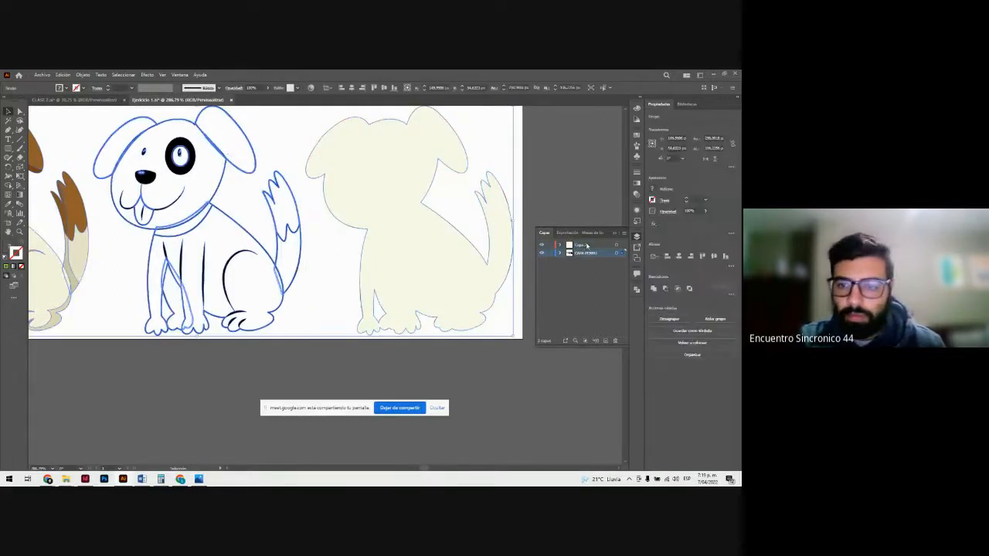
pyautogui.moveTo(591, 258); pyautogui.dragTo(587, 243)
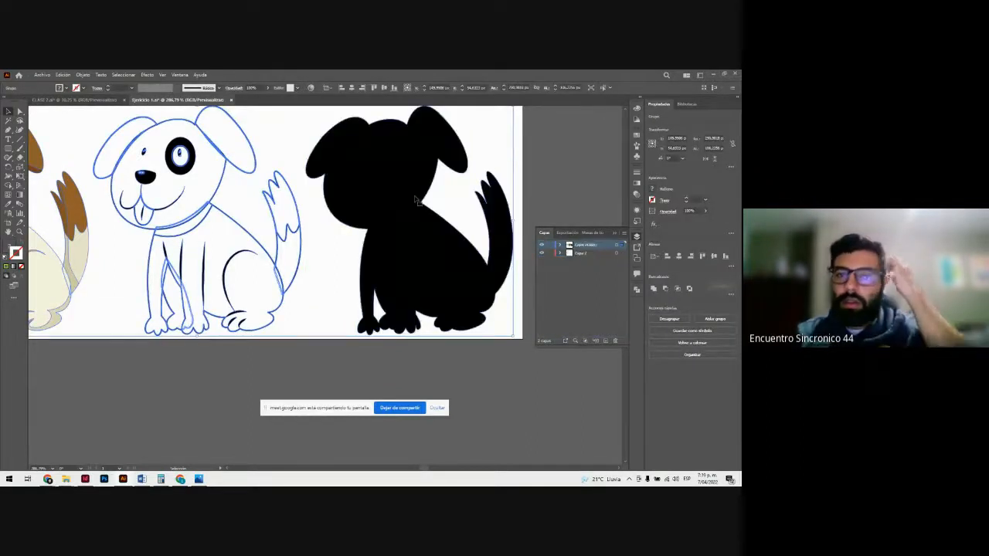
pyautogui.hotkey('ctrl', 'shift', 'a')
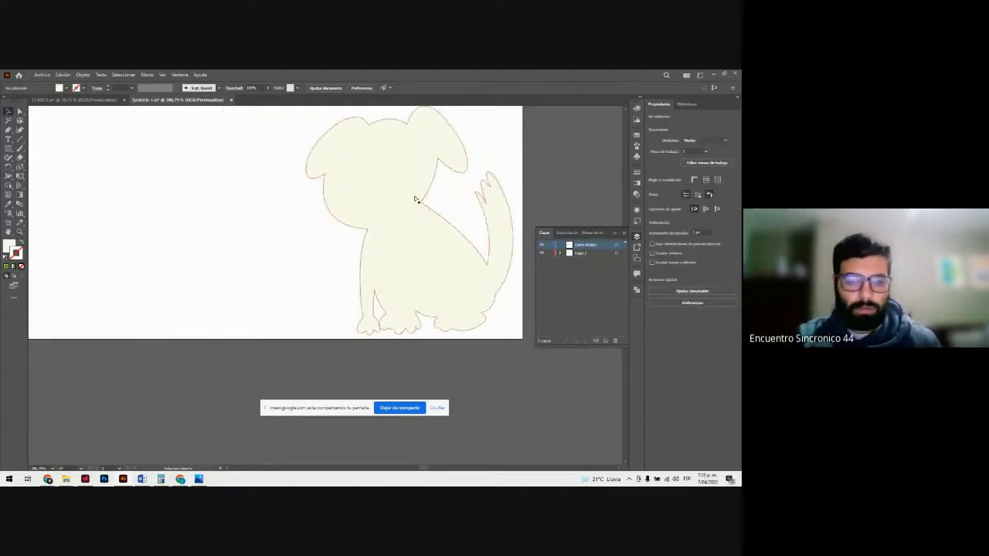
# Step: Delete the black dog silhouette from the CAPA PERRO layer with Direct Selection, keeping the cream tracing beneath it
pyautogui.press('a')
pyautogui.click(361, 194)
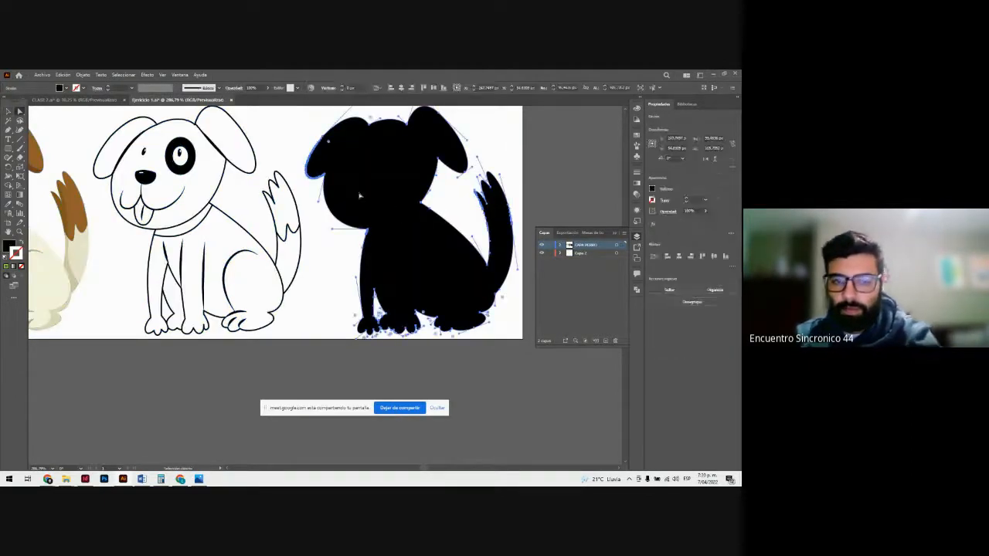
pyautogui.press('Delete')
pyautogui.press('v')
pyautogui.scroll(1, 330, 248)
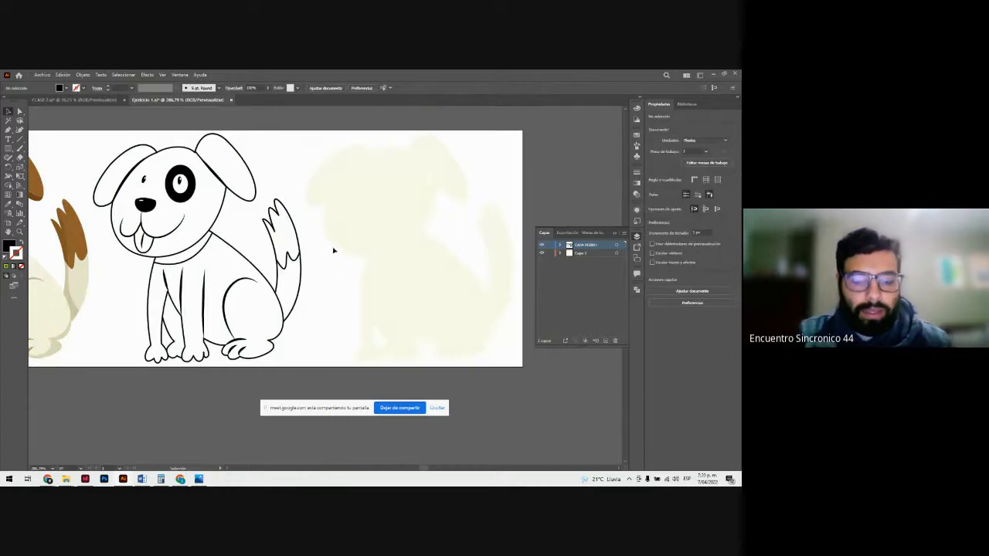
# Step: Examine how the line-art dog is grouped by selecting and deselecting it, and dismiss the low-battery notice
pyautogui.click(296, 238)
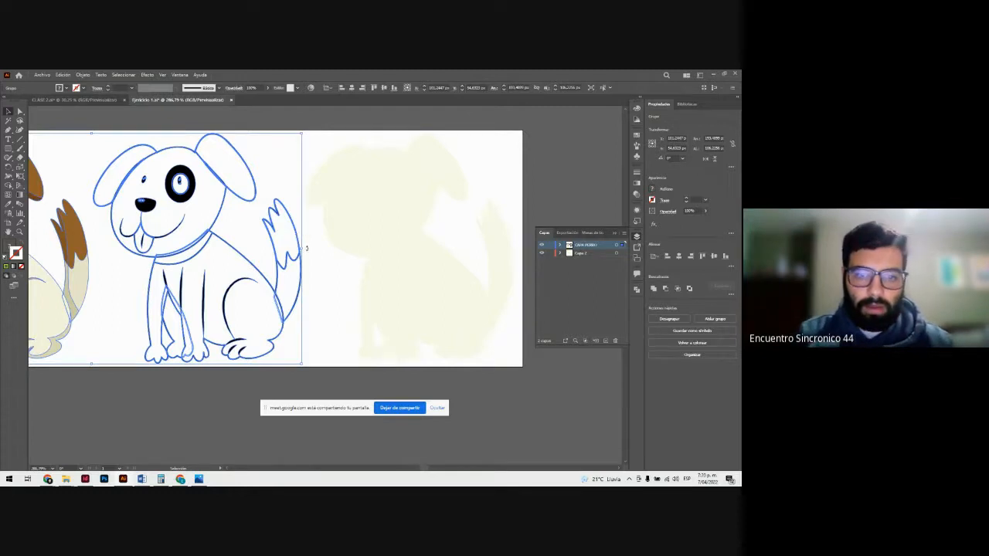
pyautogui.click(309, 251)
pyautogui.click(301, 258)
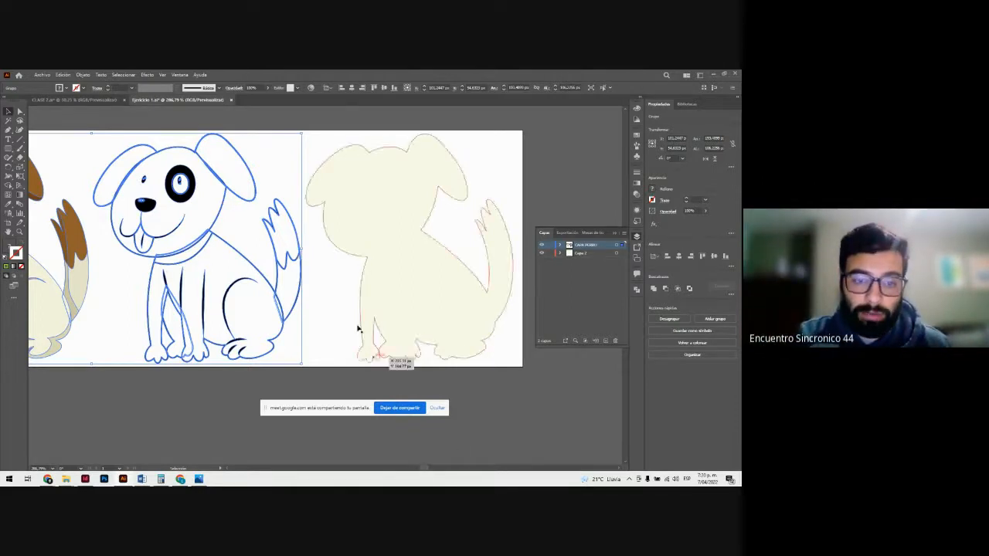
pyautogui.click(197, 174)
pyautogui.click(195, 174)
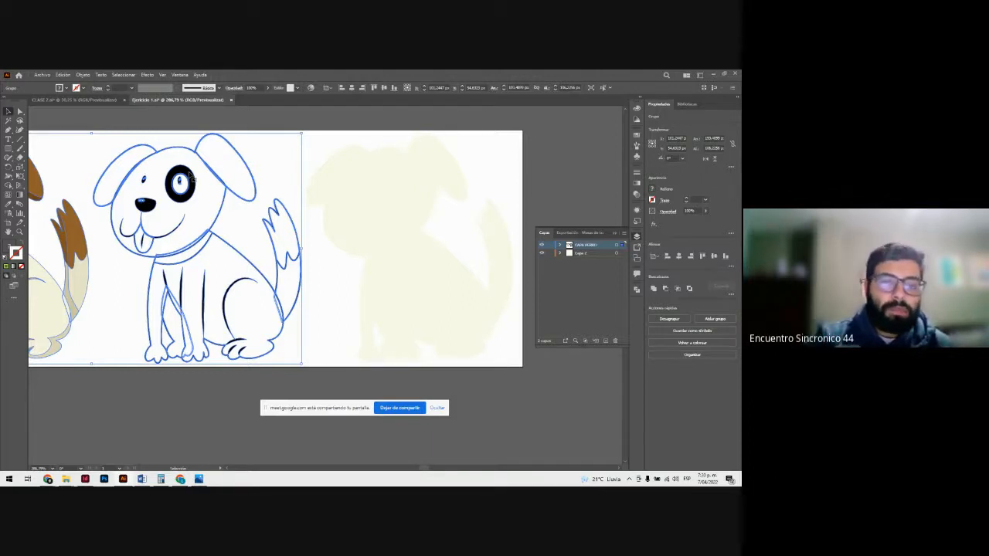
pyautogui.click(257, 164)
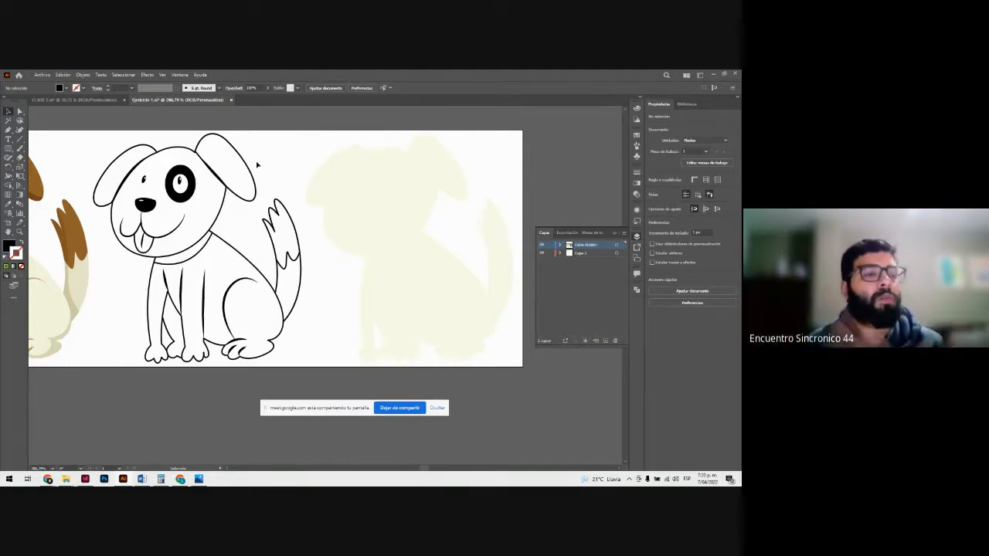
pyautogui.click(226, 184)
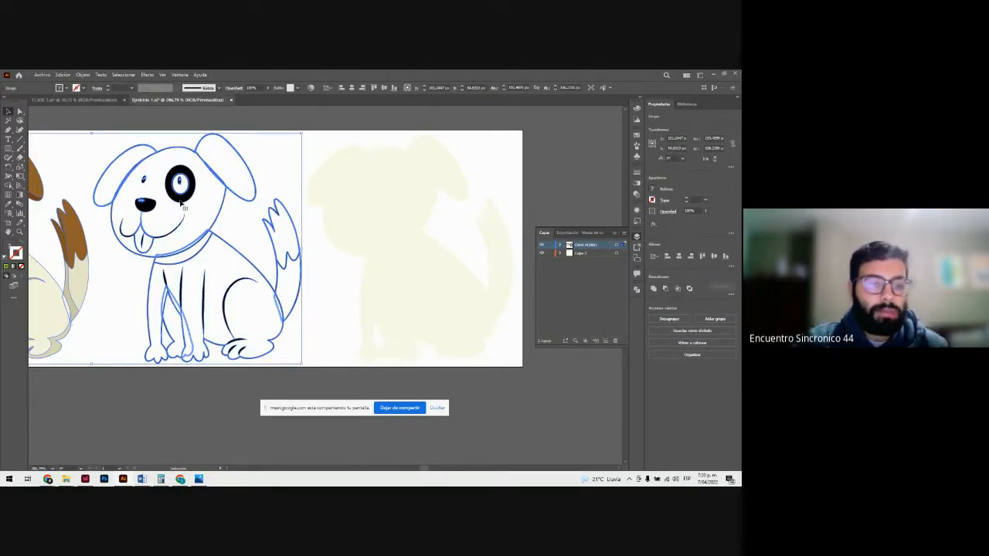
pyautogui.moveTo(182, 202); pyautogui.dragTo(181, 158)
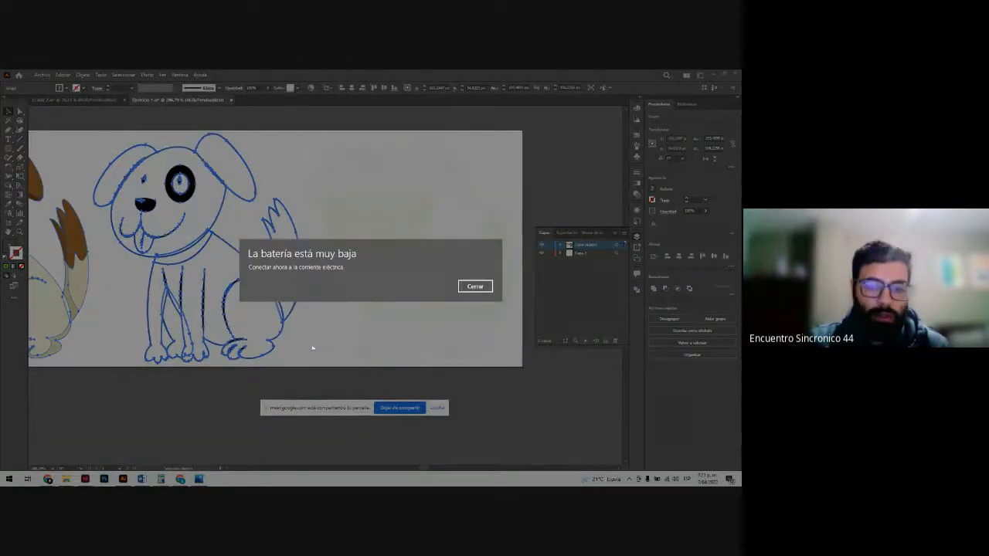
pyautogui.click(471, 288)
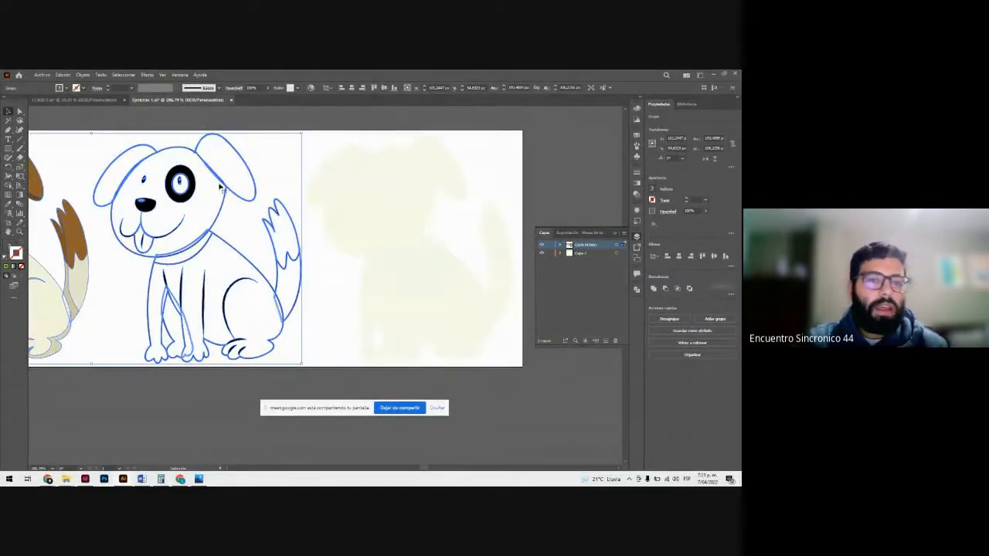
# Step: Ungroup the artwork that joins the coloured dog and the line-art dog, and clear the selection
pyautogui.rightClick(192, 172)
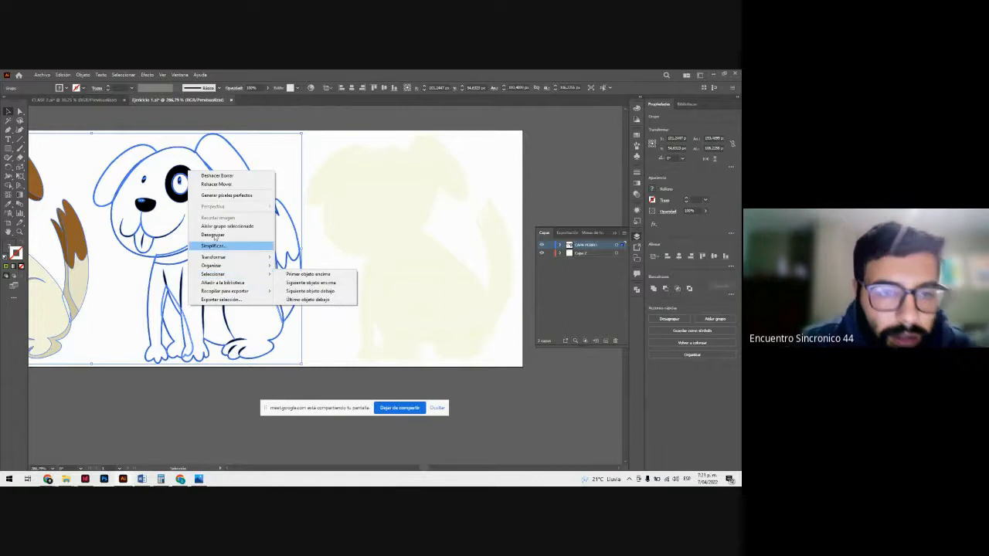
pyautogui.click(159, 176)
pyautogui.rightClick(179, 149)
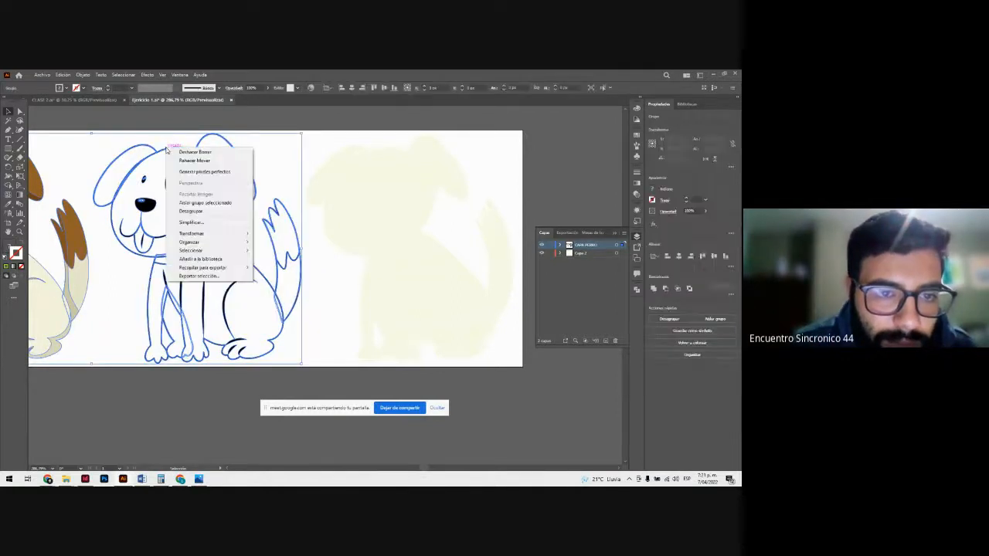
pyautogui.click(191, 211)
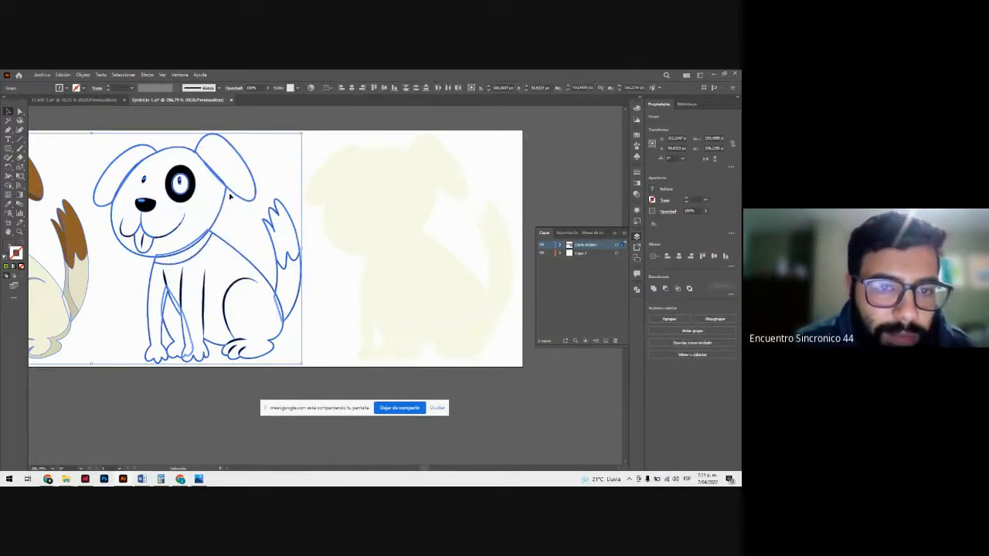
pyautogui.click(260, 168)
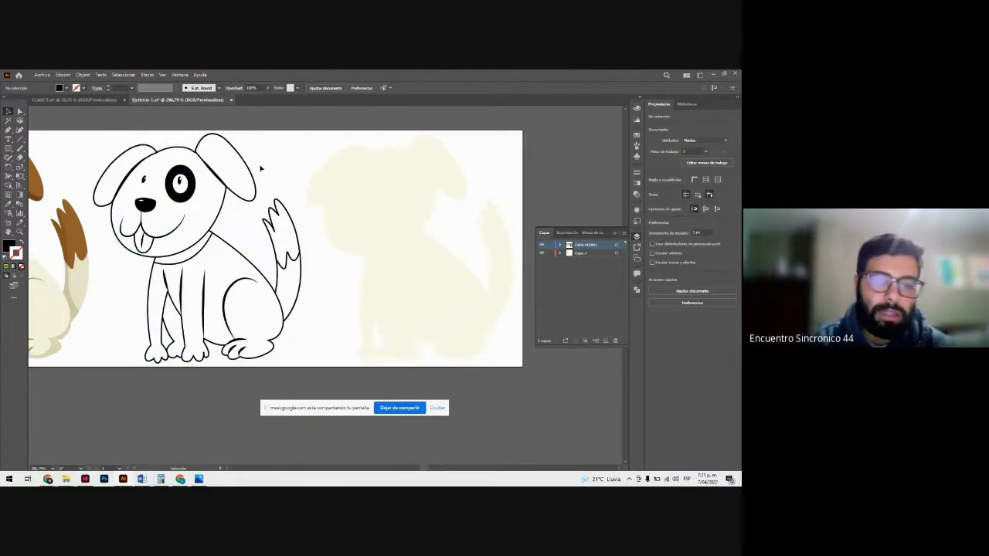
# Step: Ungroup the line-art dog into its separate parts and deselect them
pyautogui.click(233, 154)
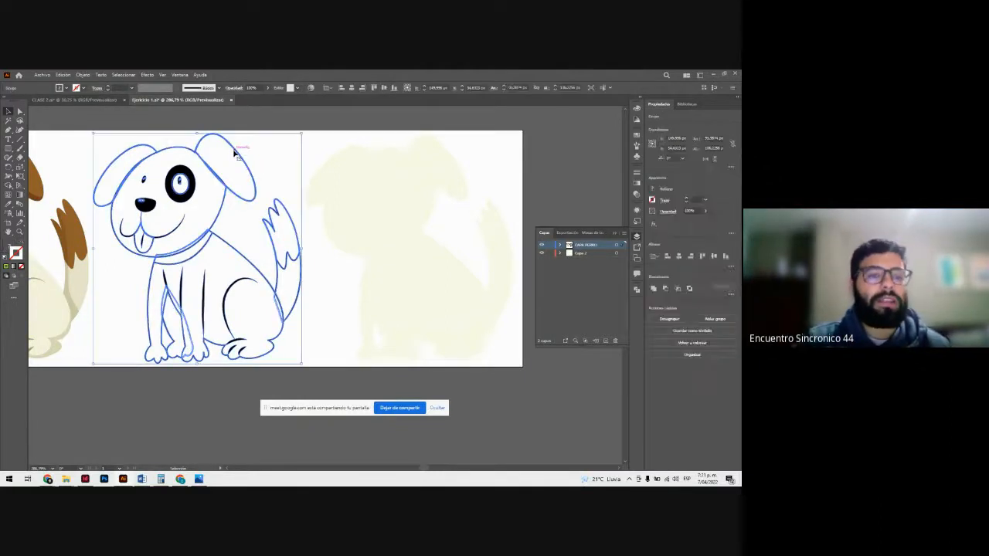
pyautogui.rightClick(235, 152)
pyautogui.click(259, 214)
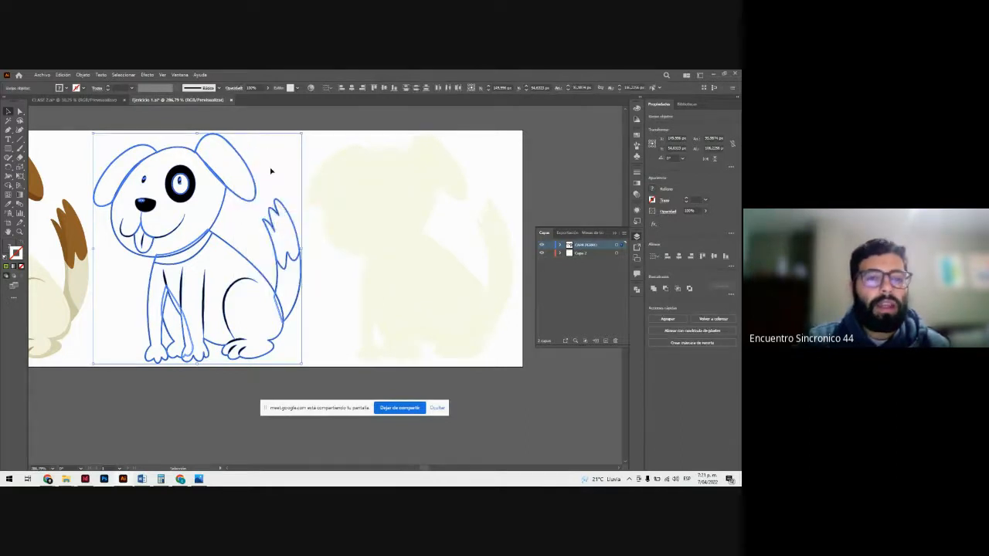
pyautogui.click(251, 168)
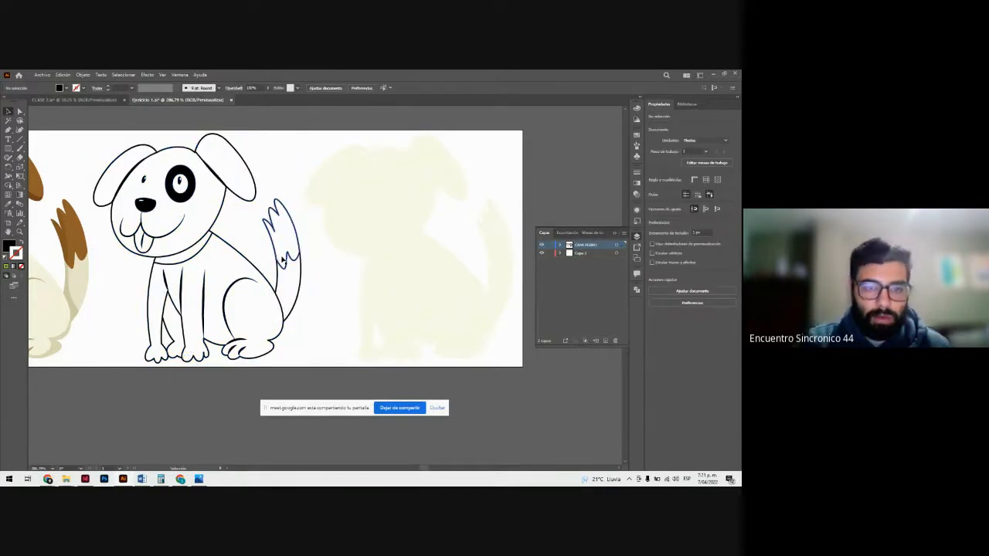
# Step: Move the line-art dog's tail-tip patch onto the cream silhouette's tail, fill it with the coloured dog's brown using the Eyedropper, and deselect it
pyautogui.click(289, 259)
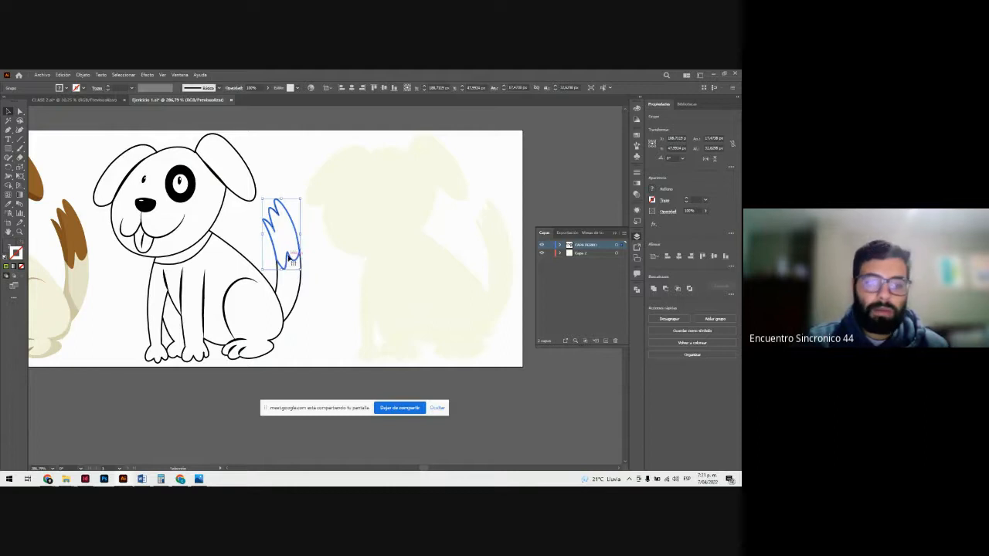
pyautogui.moveTo(289, 259); pyautogui.dragTo(503, 258)
pyautogui.moveTo(422, 469); pyautogui.dragTo(421, 470)
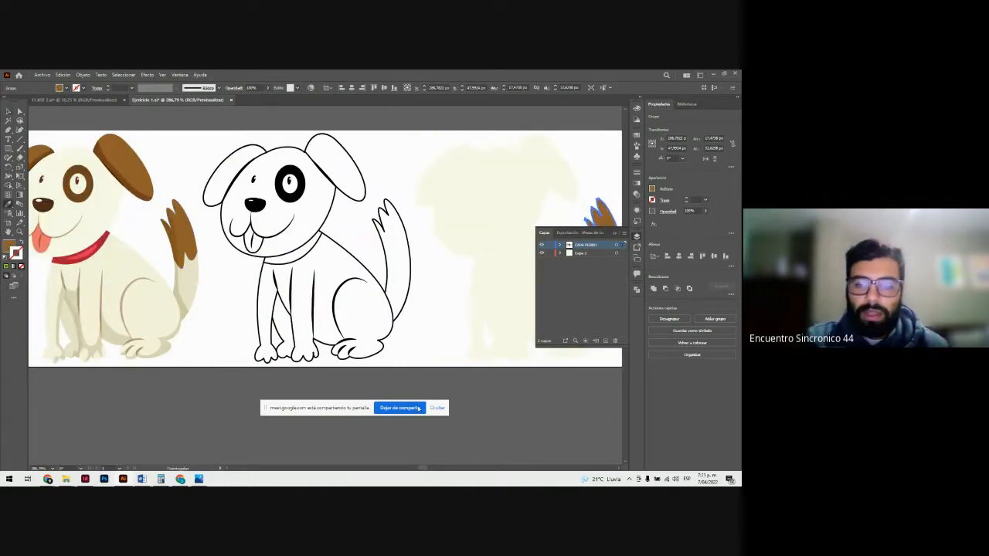
pyautogui.moveTo(425, 471); pyautogui.dragTo(426, 470)
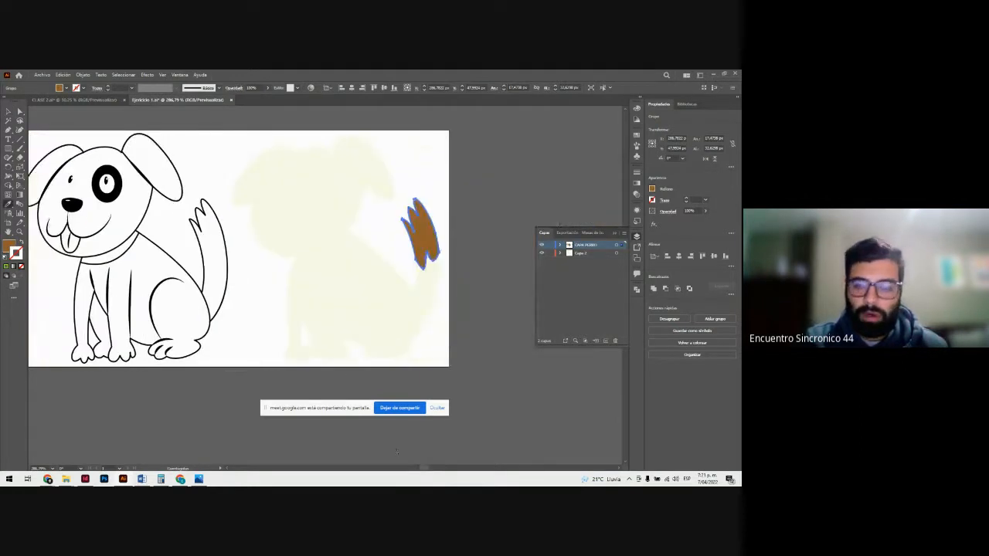
pyautogui.hotkey('ctrl', '-')
pyautogui.hotkey('ctrl', '-')
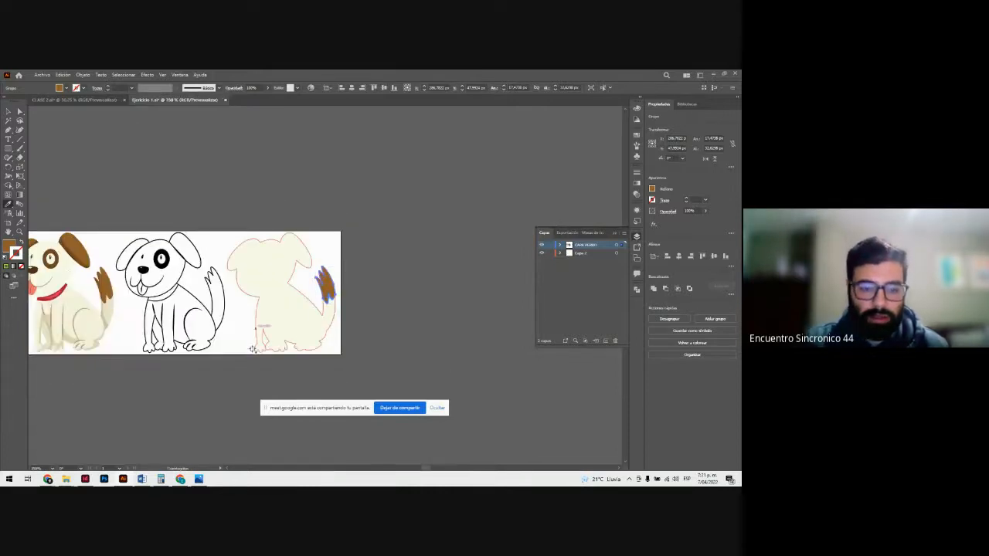
pyautogui.moveTo(427, 469); pyautogui.dragTo(425, 471)
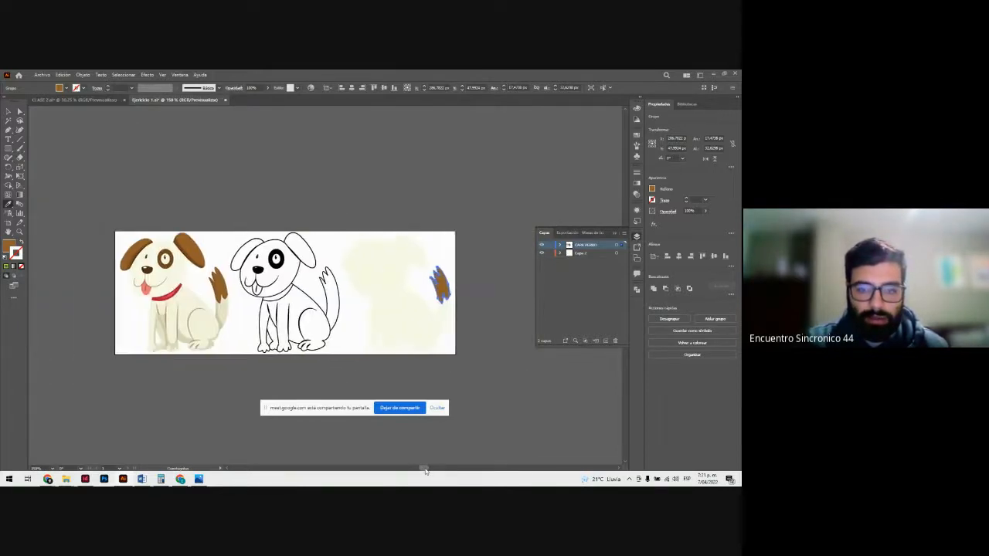
pyautogui.press('z')
pyautogui.moveTo(298, 282); pyautogui.dragTo(324, 267)
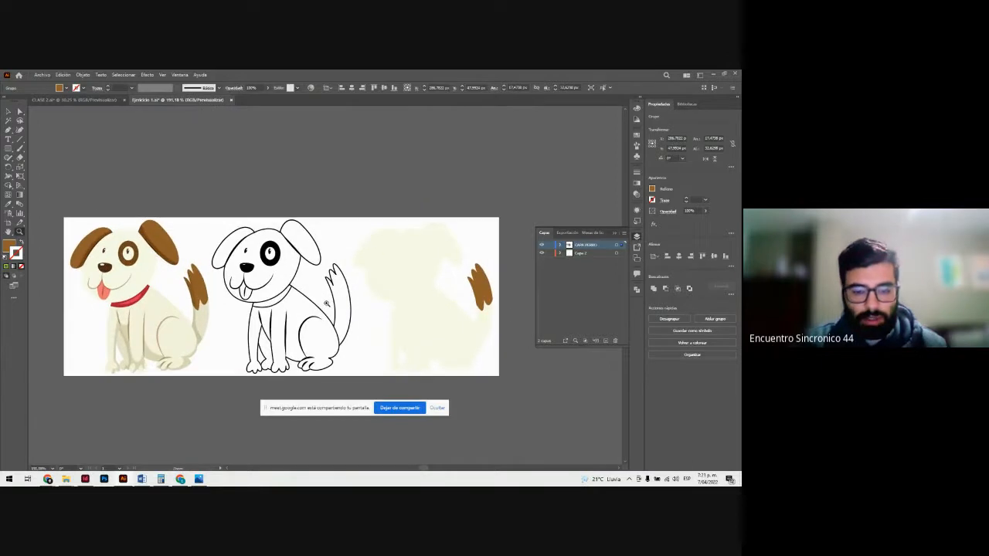
pyautogui.press('v')
pyautogui.click(328, 161)
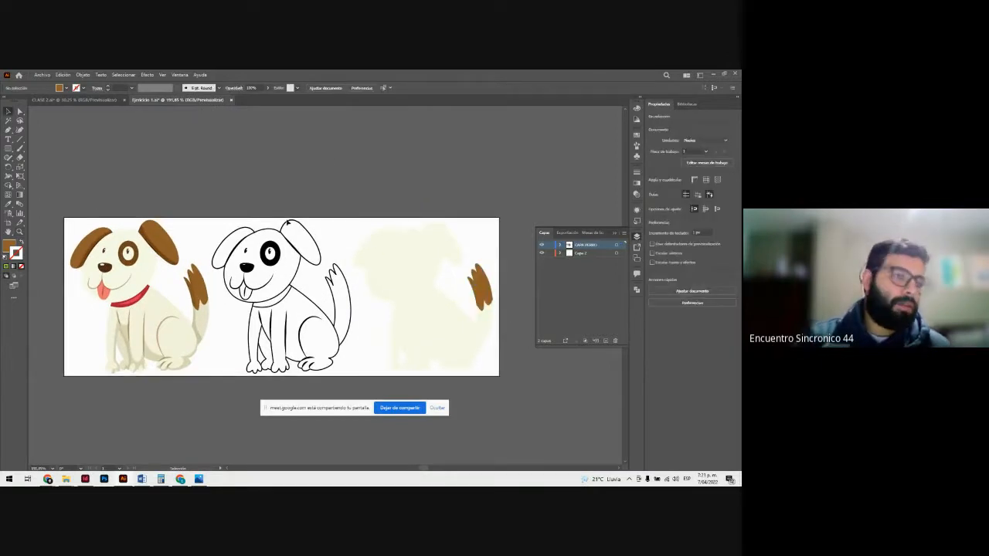
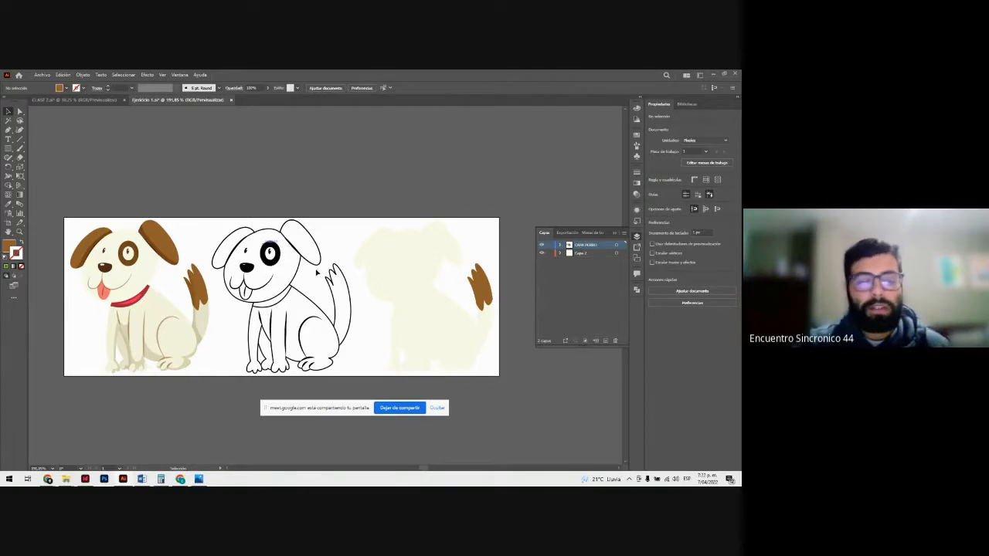
# Step: Examine how the line-art dog's eye is built by selecting its black patch, white eyeball, pupil and pupil highlight individually
pyautogui.press('z')
pyautogui.click(388, 277)
pyautogui.click(421, 311)
pyautogui.press('v')
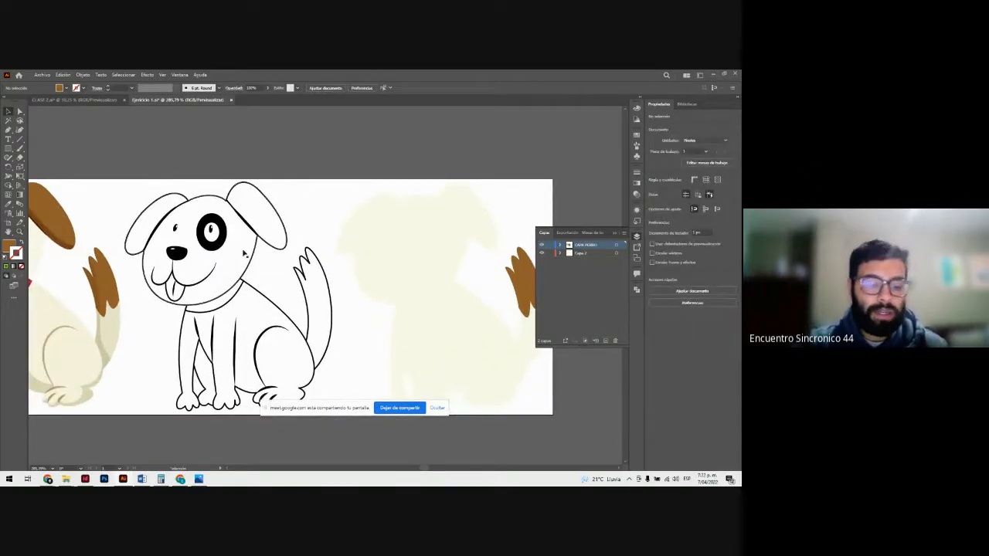
pyautogui.press('z')
pyautogui.moveTo(205, 212); pyautogui.dragTo(231, 244)
pyautogui.press('a')
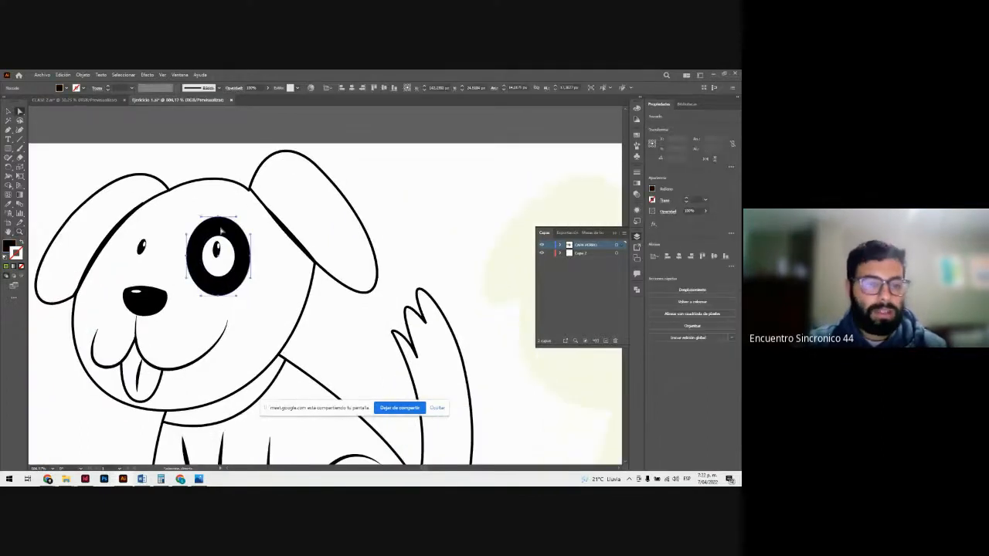
pyautogui.click(221, 230)
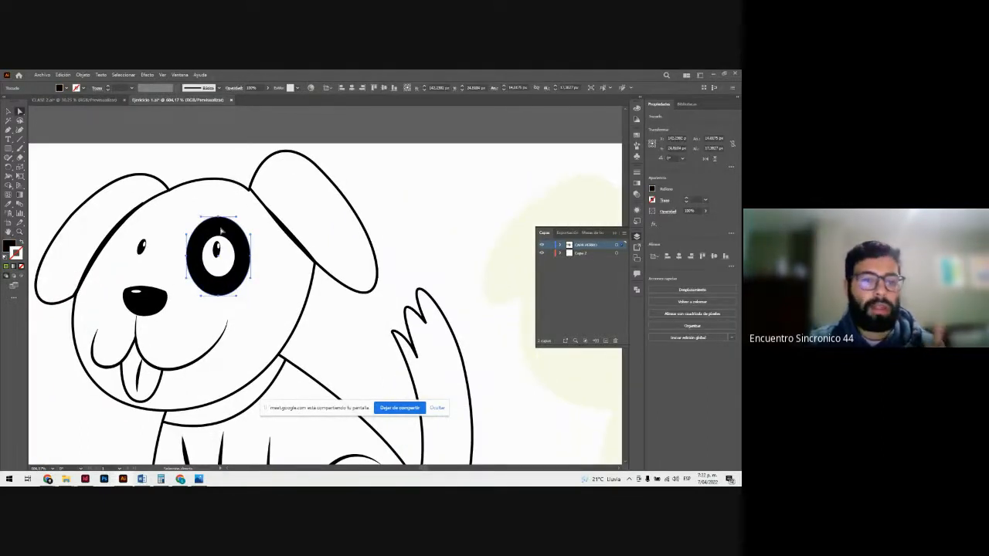
pyautogui.click(227, 256)
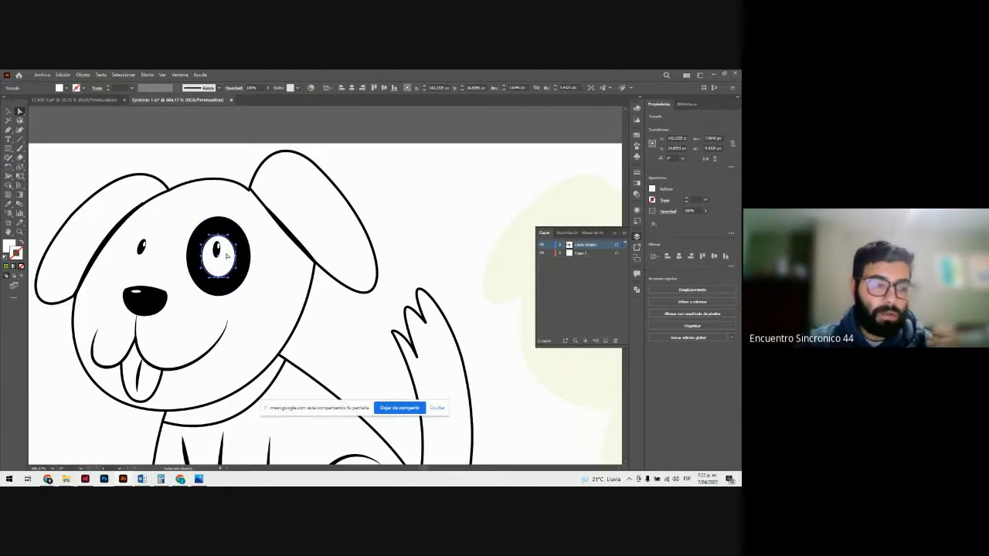
pyautogui.click(218, 250)
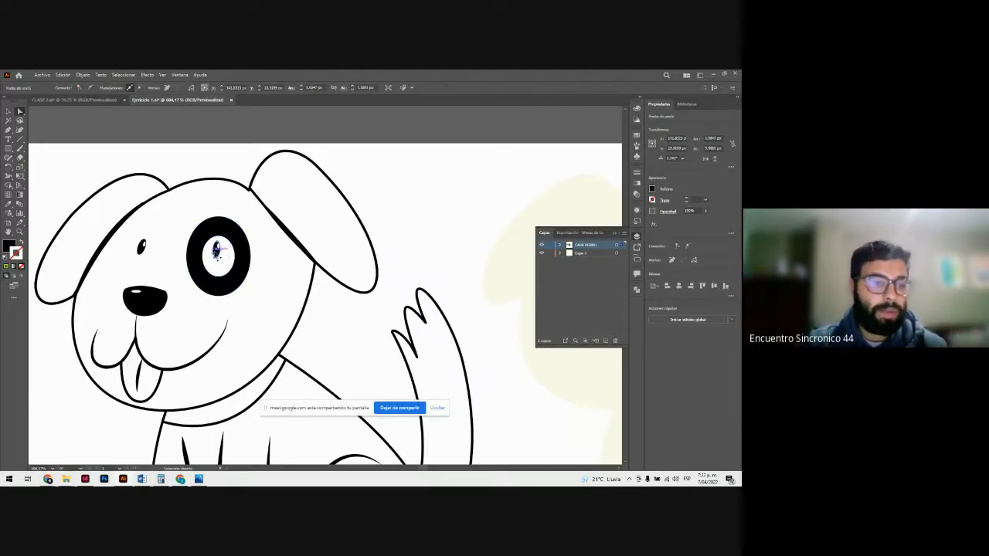
pyautogui.hotkey('ctrl', 'space')
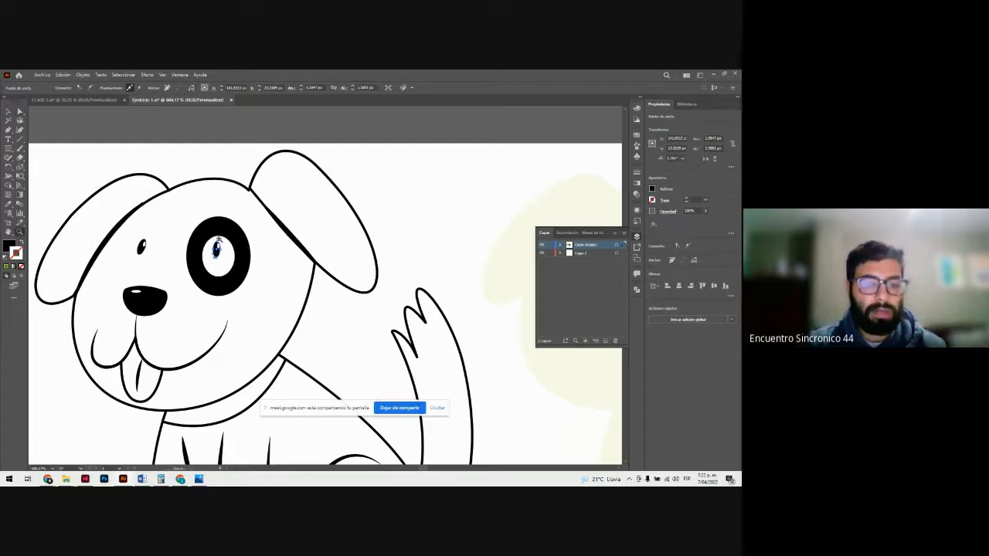
pyautogui.moveTo(218, 239); pyautogui.dragTo(435, 347)
pyautogui.click(221, 289)
pyautogui.click(219, 290)
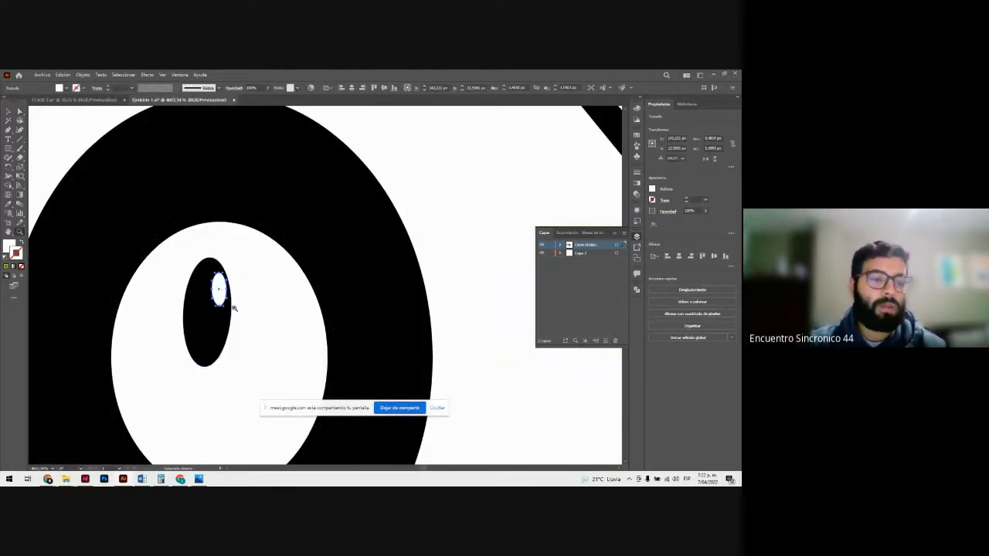
pyautogui.hotkey('ctrl', 'space')
pyautogui.moveTo(302, 304); pyautogui.dragTo(173, 271)
pyautogui.moveTo(344, 307); pyautogui.dragTo(198, 263)
pyautogui.click(410, 317)
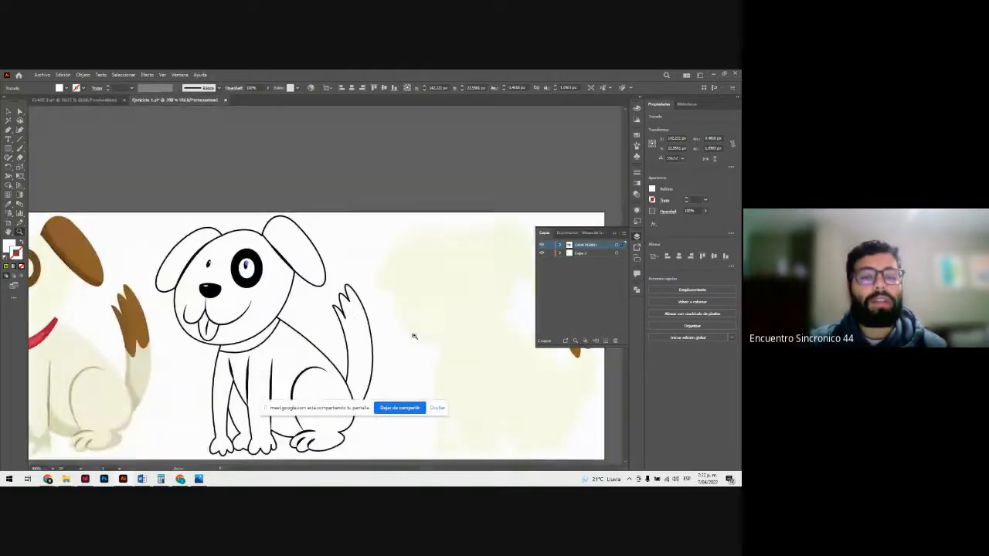
pyautogui.click(406, 283)
pyautogui.moveTo(277, 296); pyautogui.dragTo(286, 299)
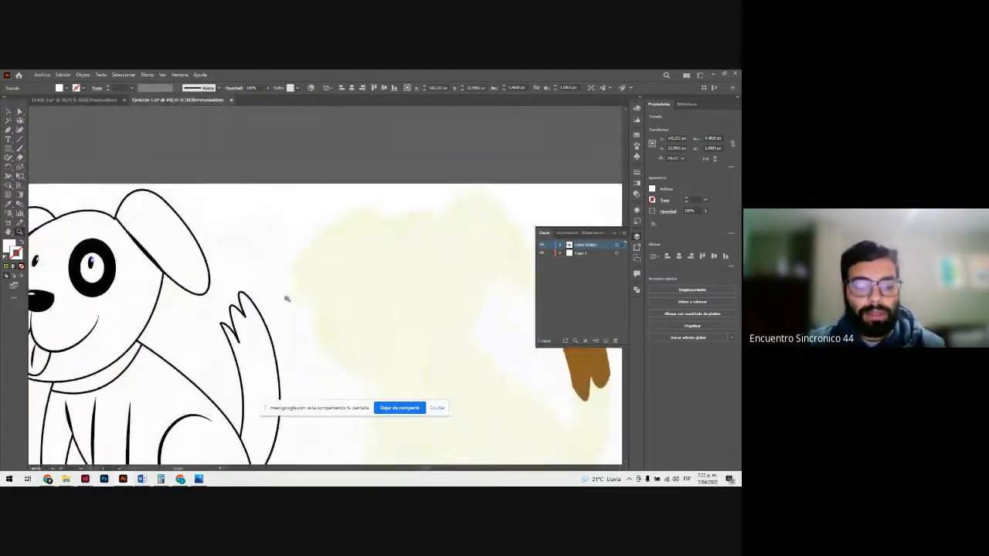
pyautogui.click(255, 235)
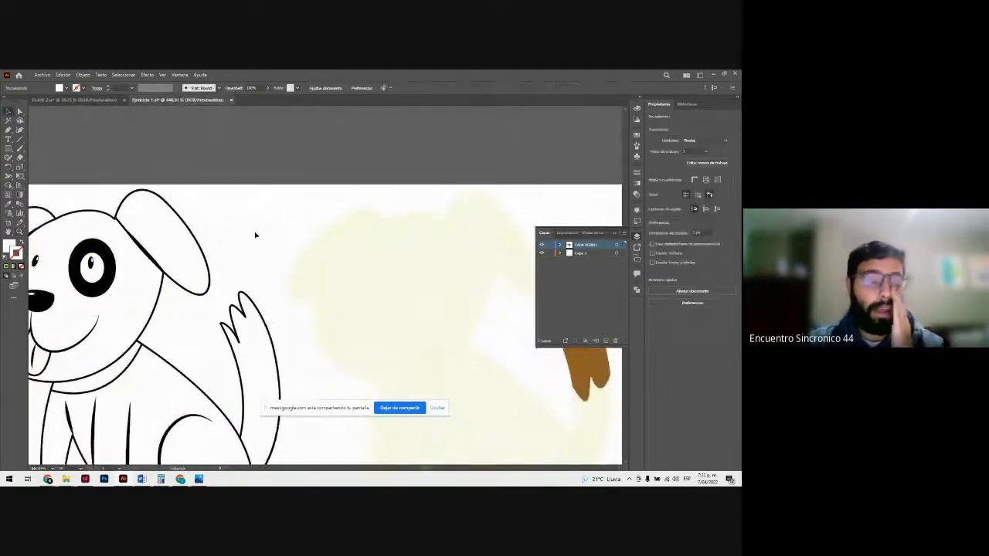
# Step: Move the line-art dog's black eye patch, white eyeball and pupil onto the cream silhouette's face, stacked in their original arrangement
pyautogui.click(95, 291)
pyautogui.moveTo(95, 291); pyautogui.dragTo(425, 343)
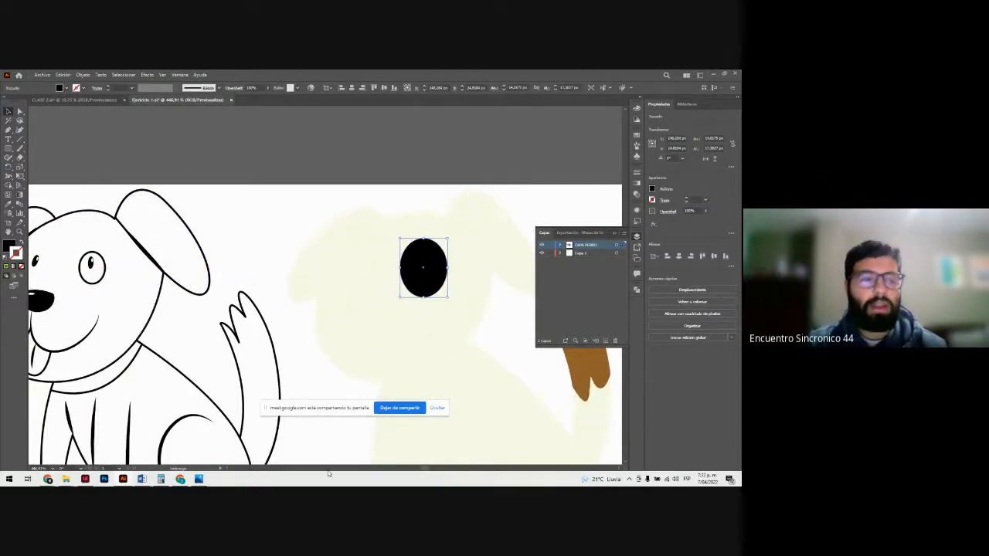
pyautogui.moveTo(102, 286); pyautogui.dragTo(438, 313)
pyautogui.moveTo(90, 263); pyautogui.dragTo(417, 328)
pyautogui.click(415, 180)
# Step: Fill the silhouette's eye patch with the brown of the coloured dog's ear using the Eyedropper
pyautogui.press('z')
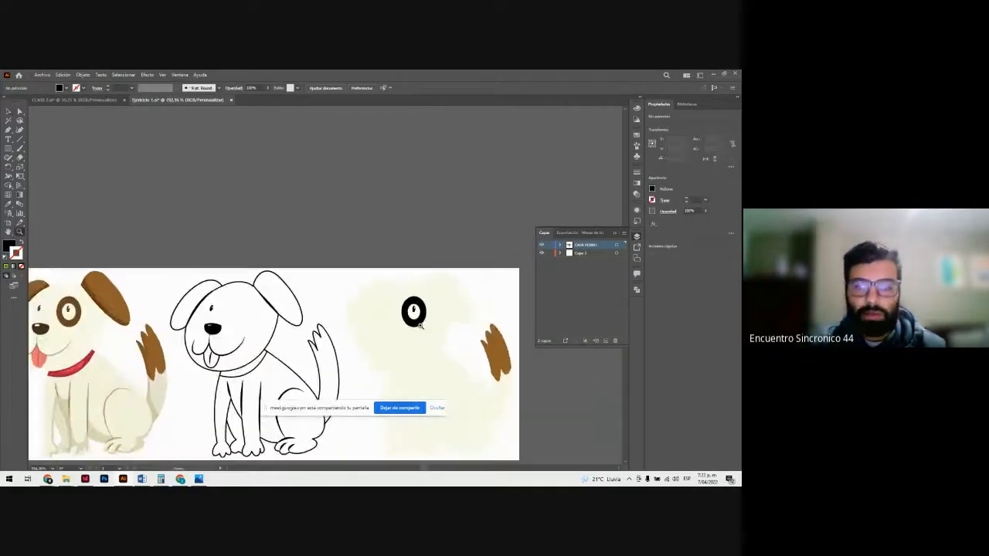
pyautogui.press('a')
pyautogui.click(412, 328)
pyautogui.press('i')
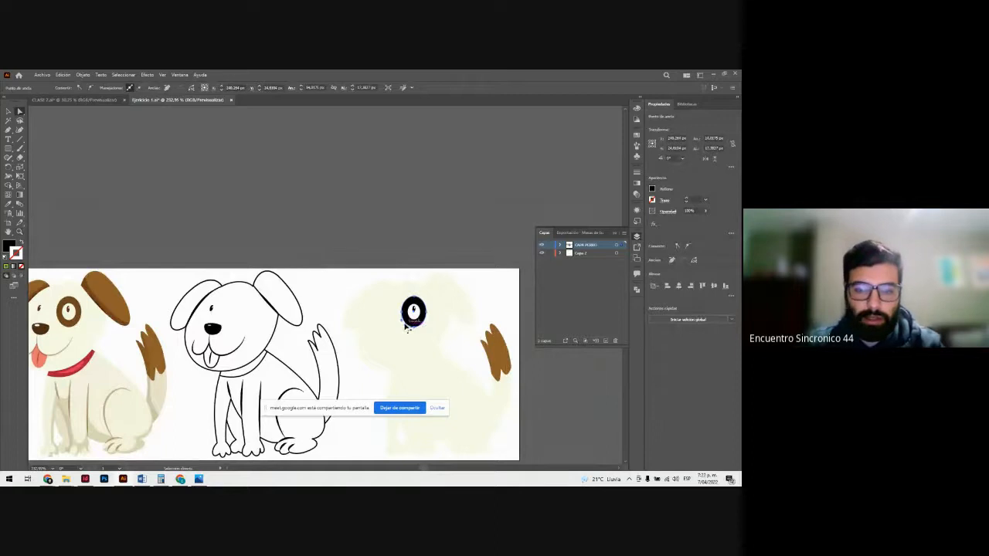
pyautogui.click(128, 311)
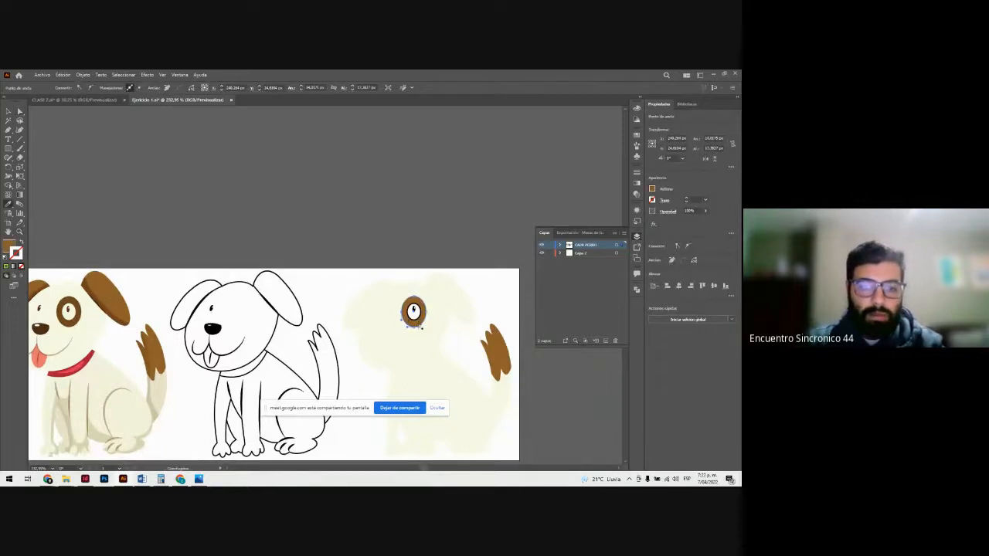
# Step: Fill the silhouette's eyeball with the white of the coloured dog's eye using the Eyedropper
pyautogui.press('v')
pyautogui.click(422, 316)
pyautogui.click(419, 316)
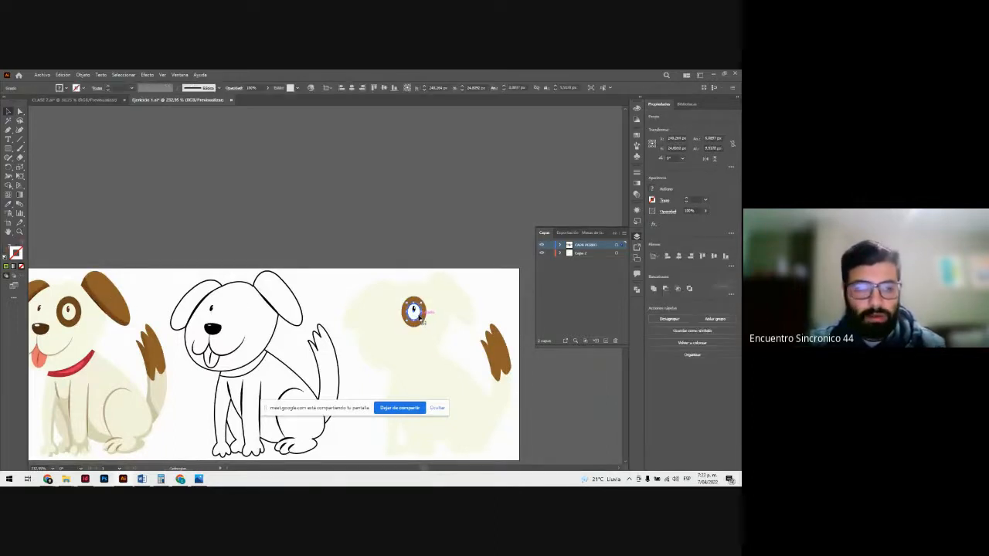
pyautogui.press('i')
pyautogui.click(66, 317)
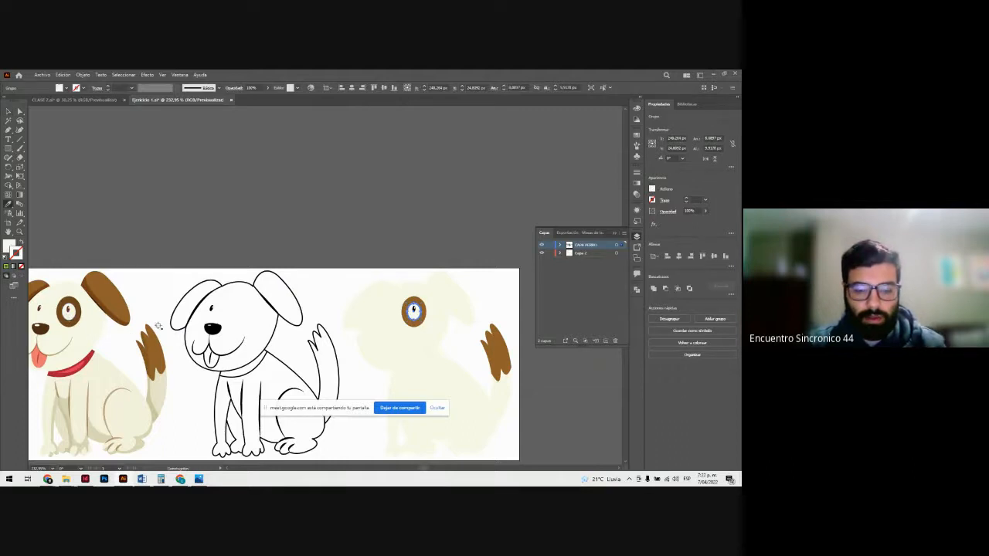
# Step: Try to colour the silhouette's pupil by sampling the coloured dog's pupil with the Eyedropper
pyautogui.click(415, 310)
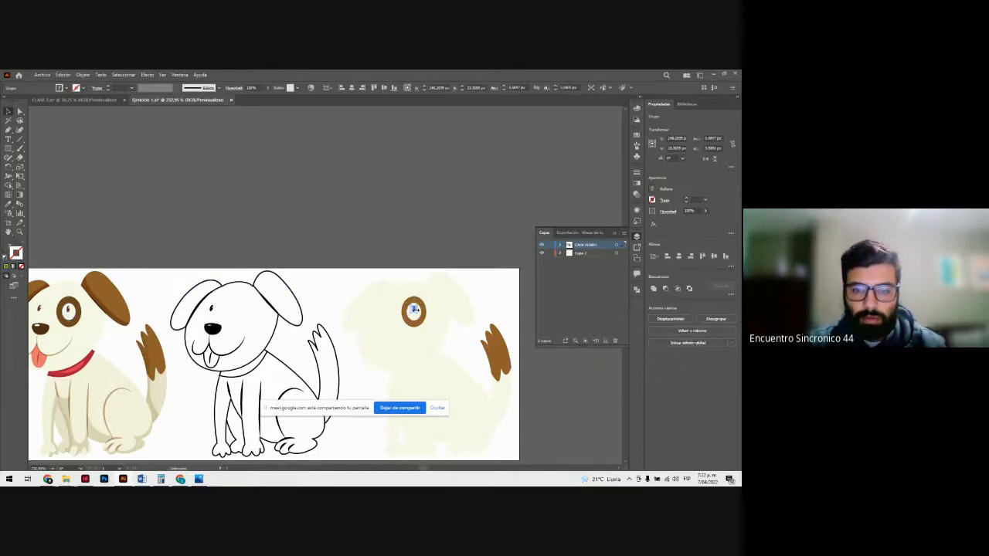
pyautogui.press('i')
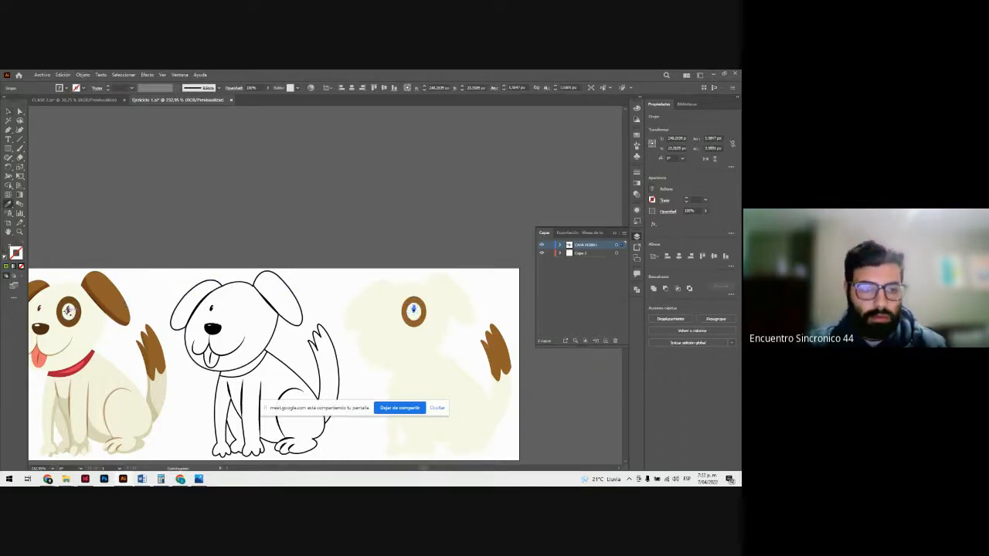
pyautogui.click(68, 309)
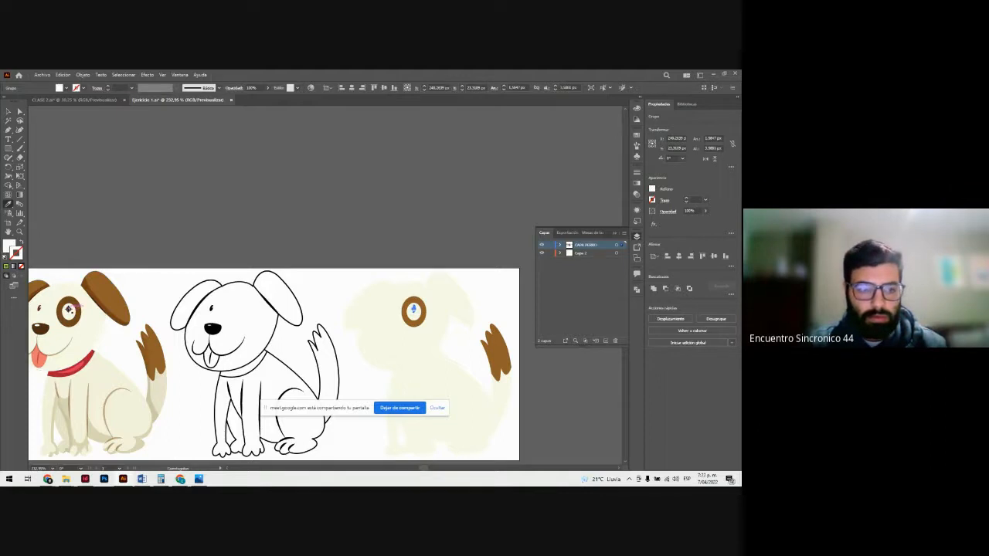
pyautogui.press('v')
pyautogui.click(371, 302)
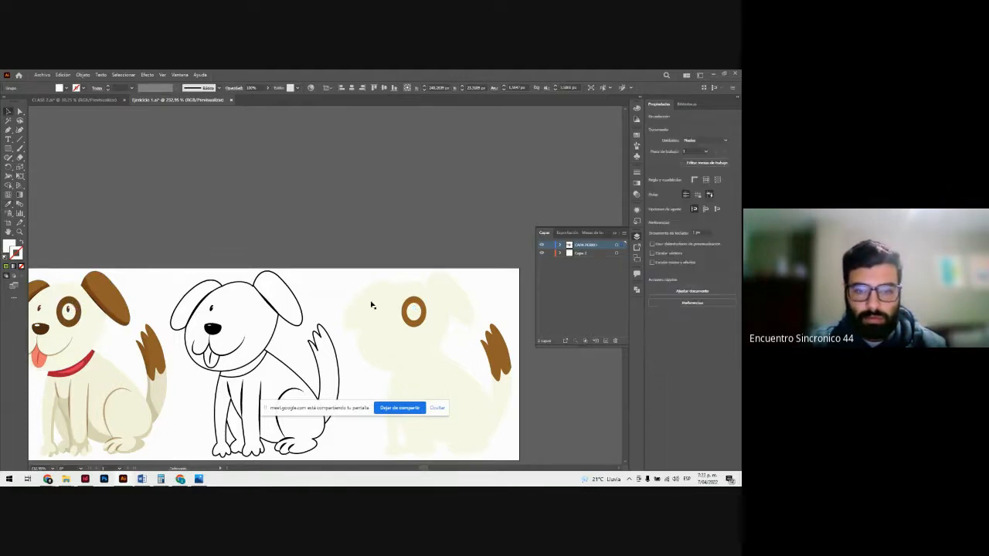
# Step: Fill the silhouette's pupil with the dark brown of the coloured dog's pupil using the Eyedropper, and deselect it
pyautogui.click(414, 311)
pyautogui.press('i')
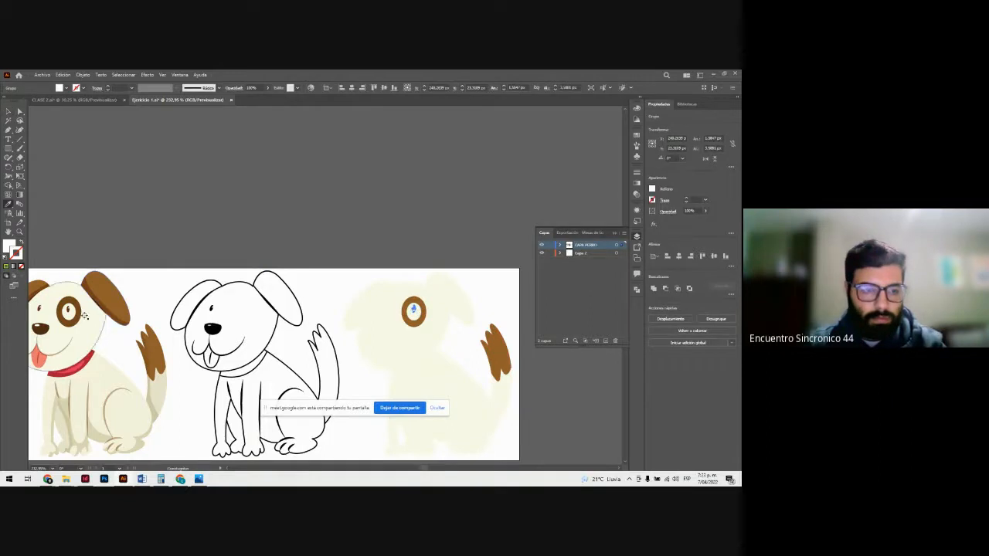
pyautogui.click(69, 311)
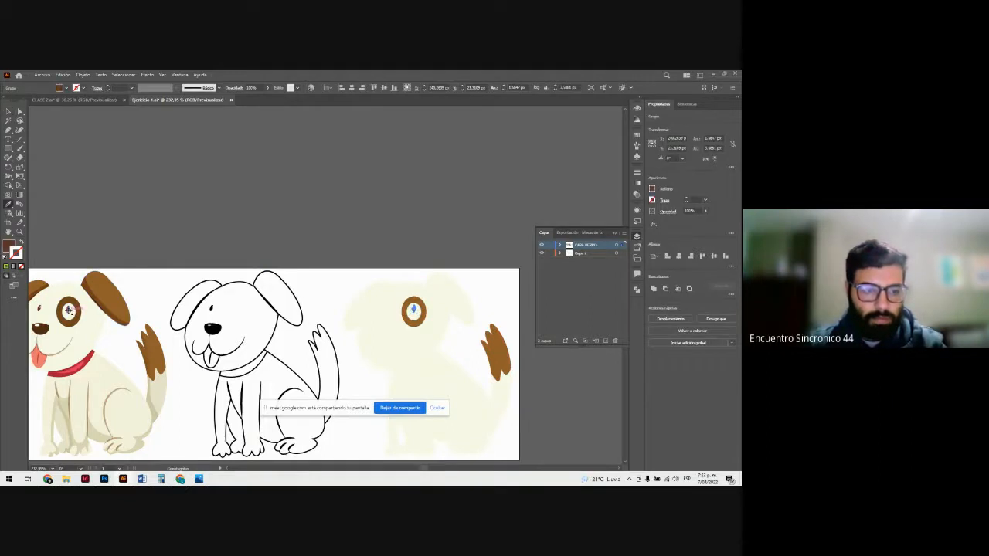
pyautogui.press('v')
pyautogui.click(192, 254)
# Step: Move the line-art dog's remaining small eye onto the cream silhouette's face, beside the brown eye patch
pyautogui.scroll(-1, 195, 263)
pyautogui.scroll(-1, 195, 263)
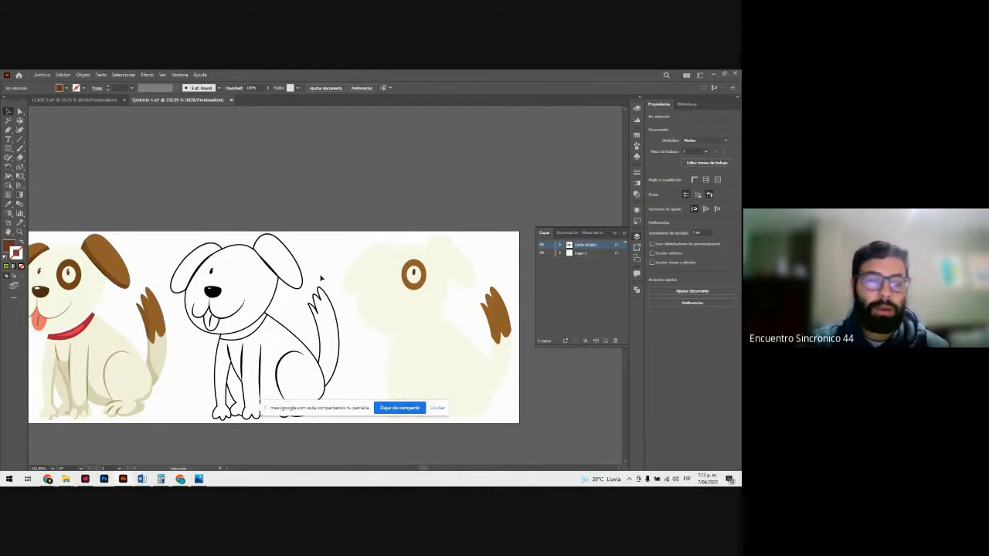
pyautogui.click(211, 271)
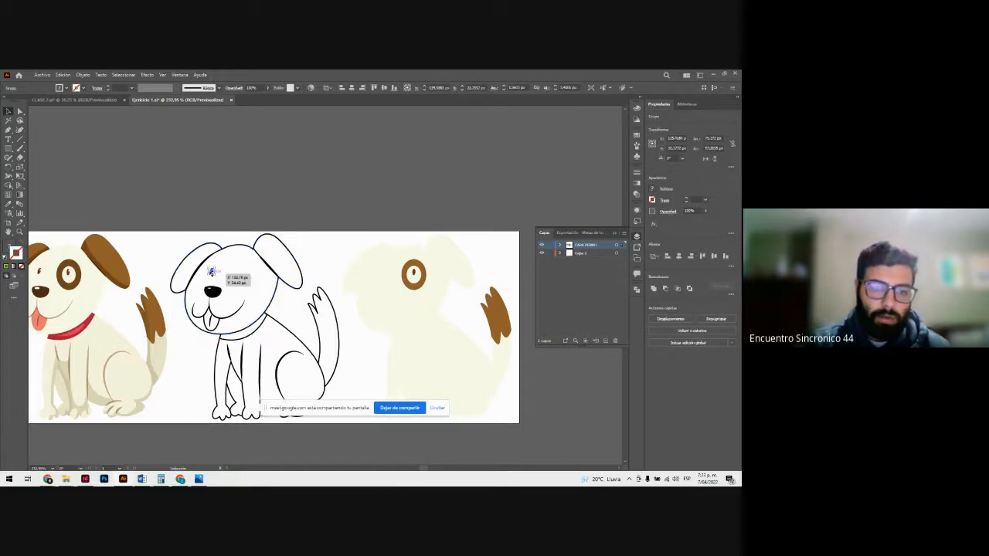
pyautogui.click(242, 277)
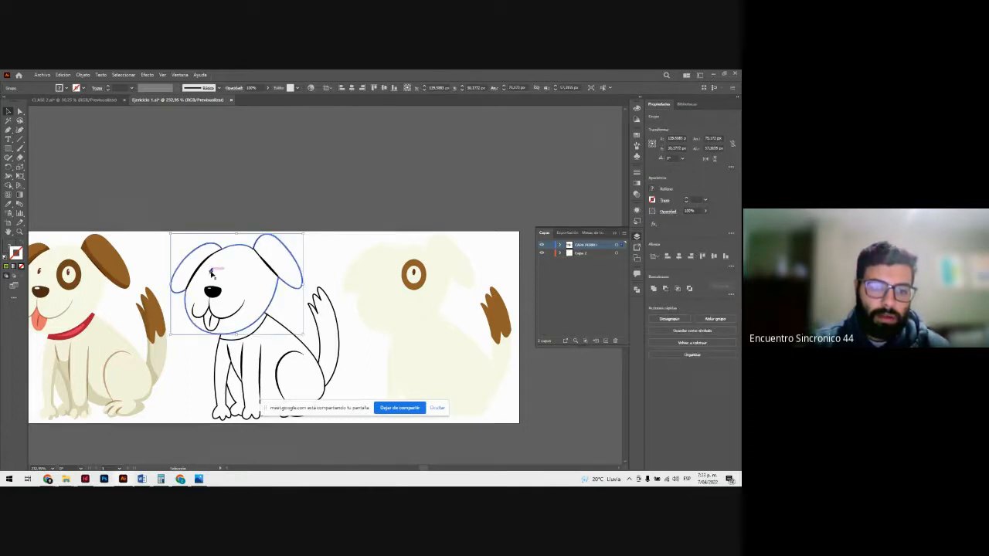
pyautogui.moveTo(211, 273); pyautogui.dragTo(183, 224)
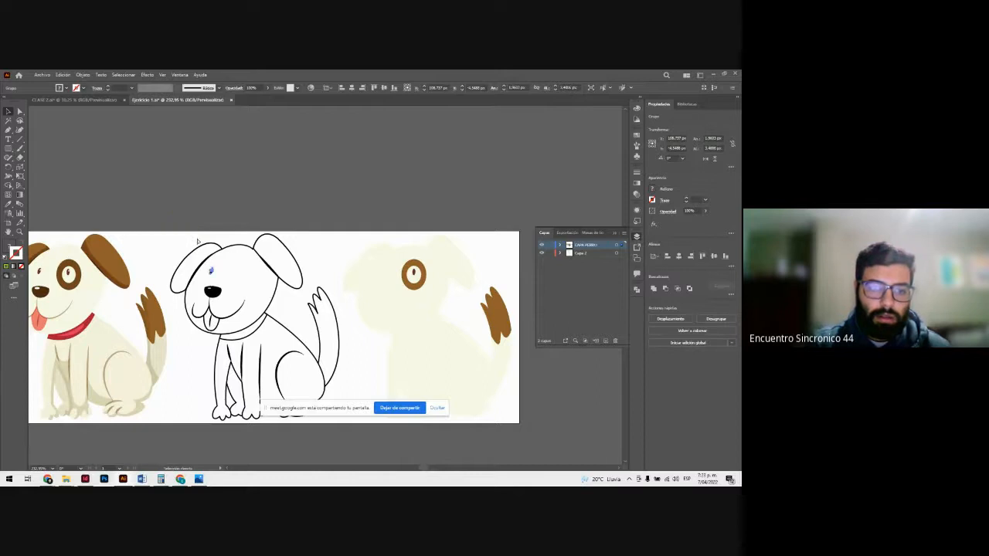
pyautogui.moveTo(211, 272); pyautogui.dragTo(390, 278)
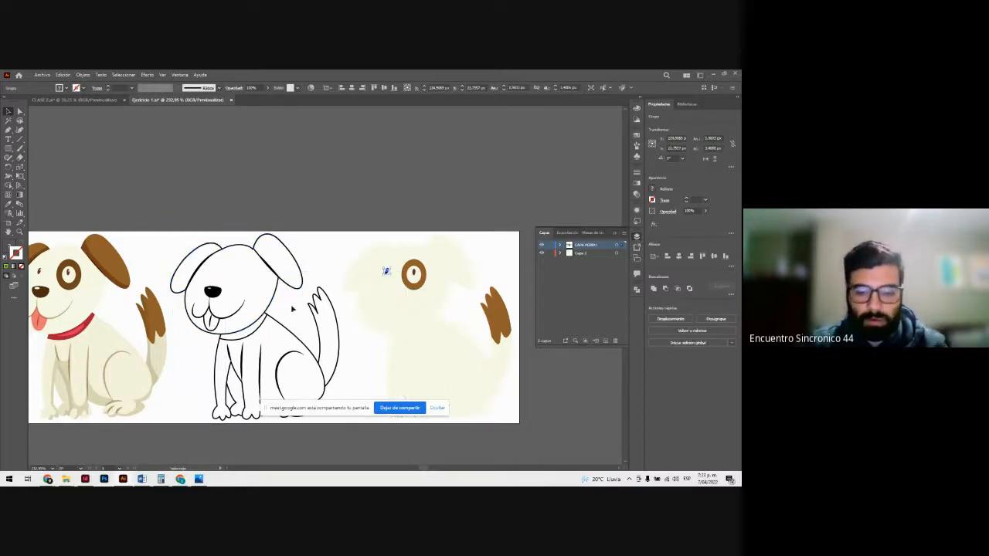
# Step: Fill the silhouette's small eye with the coloured dog's dark brown using the Eyedropper, and deselect it
pyautogui.press('i')
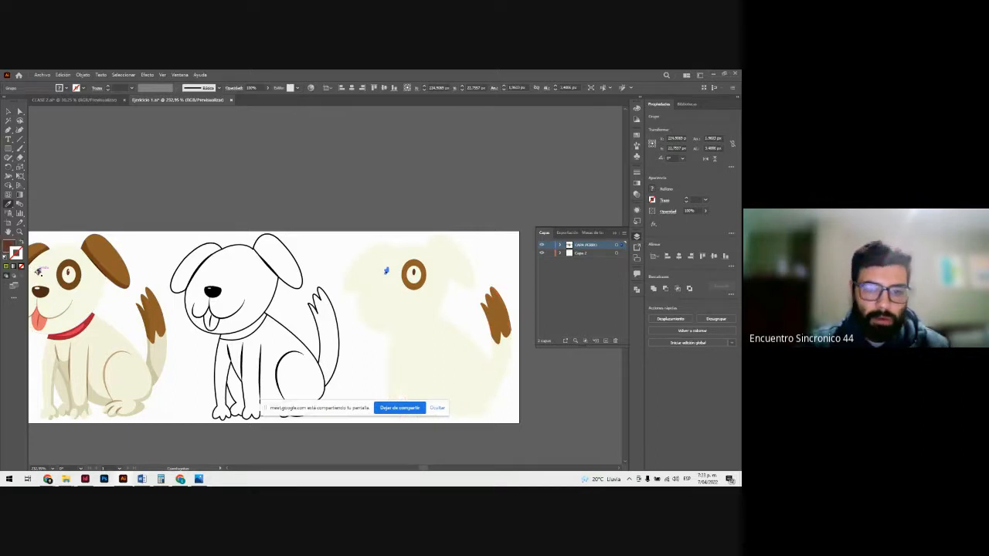
pyautogui.click(38, 272)
pyautogui.press('v')
pyautogui.click(190, 201)
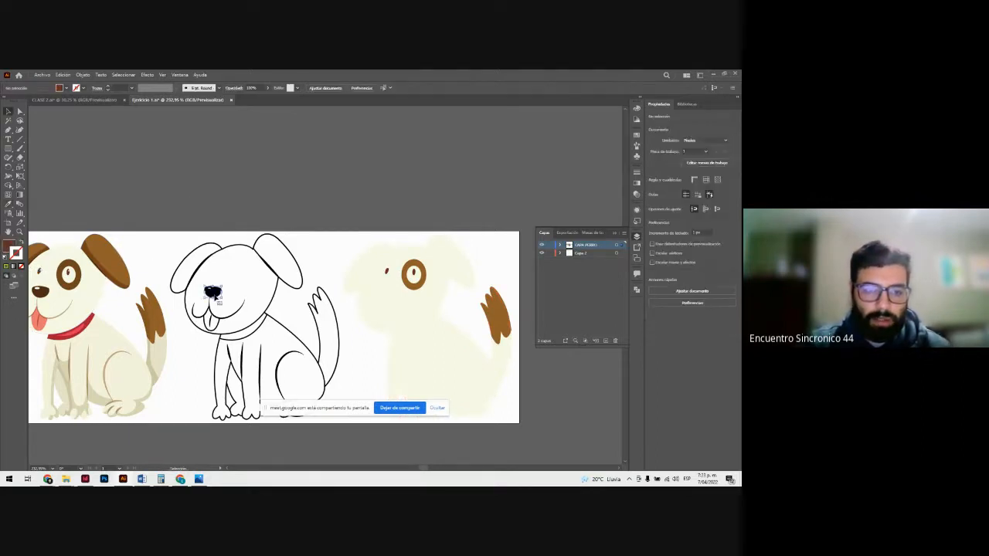
# Step: Move the line-art dog's nose onto the silhouette, fill it with the eye patch's brown, and place the white nose highlight on it
pyautogui.moveTo(213, 292); pyautogui.dragTo(391, 290)
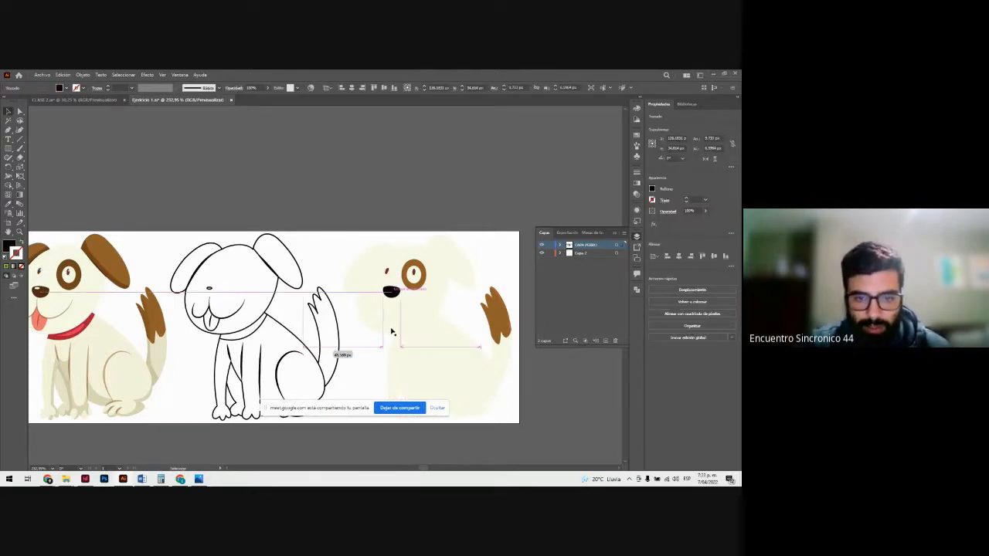
pyautogui.moveTo(391, 332); pyautogui.dragTo(391, 332)
pyautogui.click(409, 287)
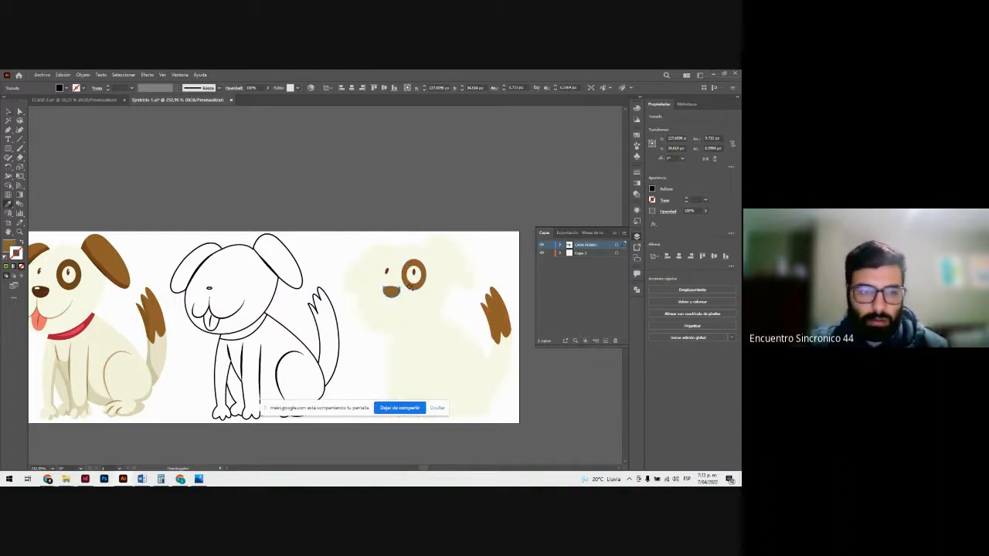
pyautogui.press('v')
pyautogui.click(234, 252)
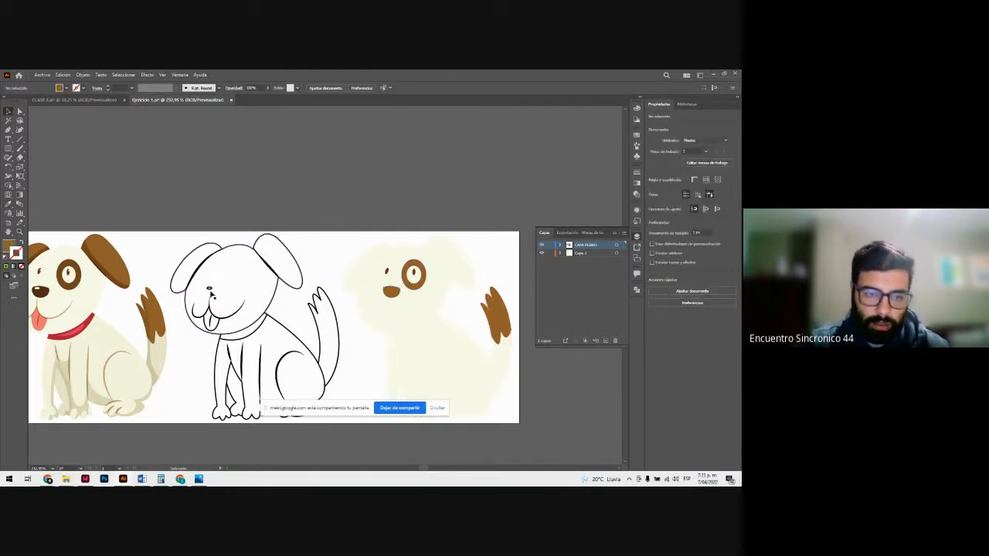
pyautogui.moveTo(210, 289); pyautogui.dragTo(389, 315)
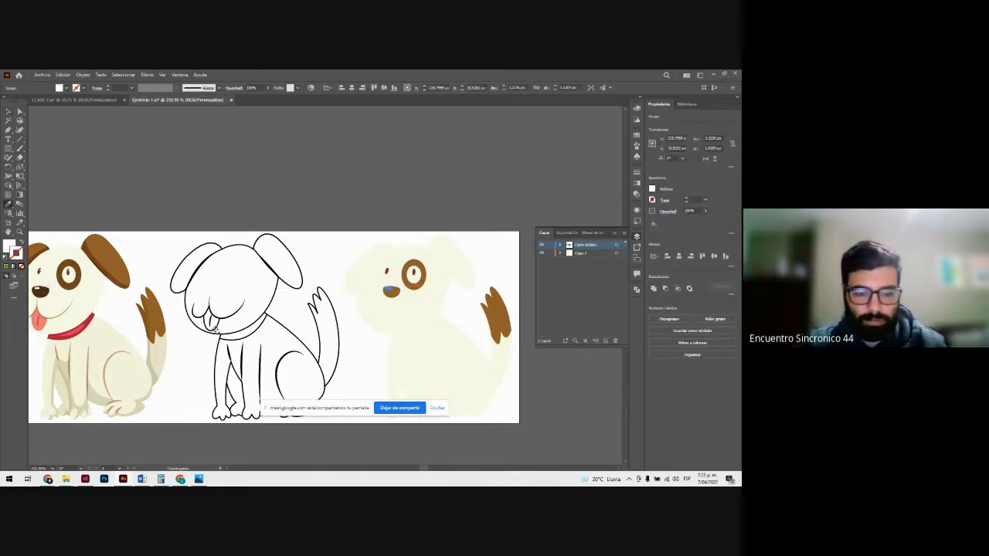
# Step: Move the line-art dog's mouth line below the silhouette's nose and fill it with the coloured dog's mouth brown using the Eyedropper
pyautogui.press('v')
pyautogui.moveTo(223, 317); pyautogui.dragTo(411, 340)
pyautogui.hotkey('ctrl', 'z')
pyautogui.click(222, 321)
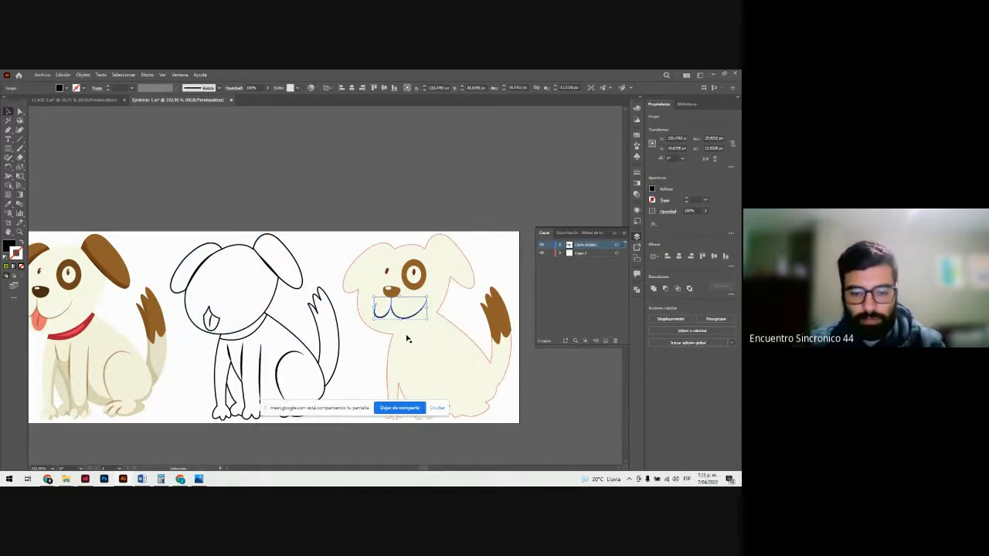
pyautogui.press('i')
pyautogui.click(62, 314)
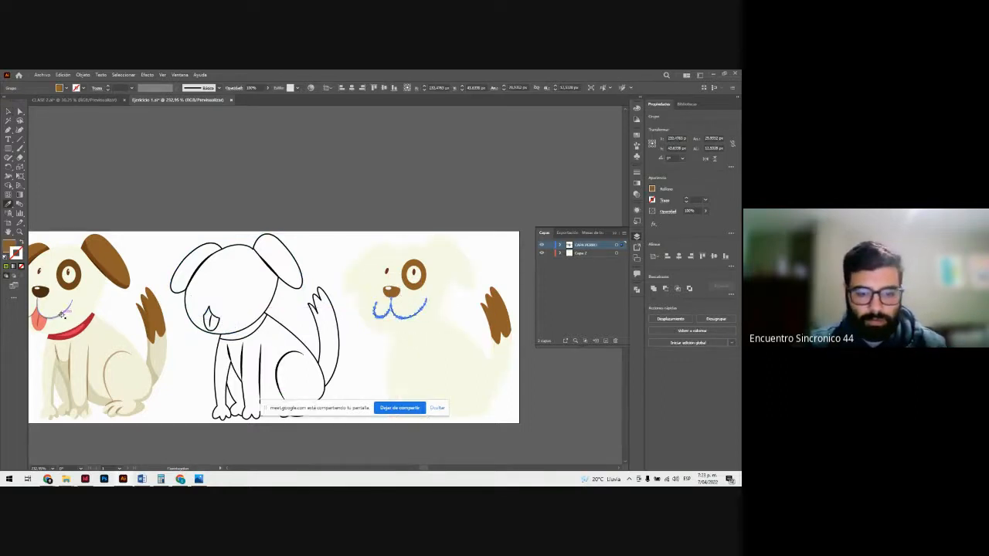
# Step: Move the line-art dog's tongue onto the silhouette's mouth, fill it with the coloured dog's tongue pink, and place the tongue's centre line on it
pyautogui.press('v')
pyautogui.moveTo(210, 319); pyautogui.dragTo(400, 356)
pyautogui.press('i')
pyautogui.click(41, 322)
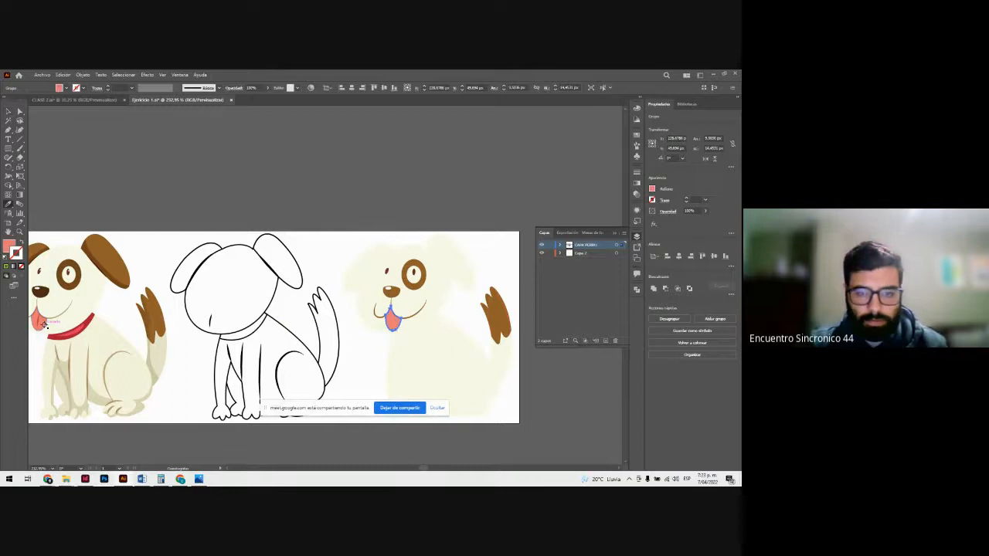
pyautogui.press('v')
pyautogui.click(214, 230)
pyautogui.moveTo(211, 318); pyautogui.dragTo(392, 352)
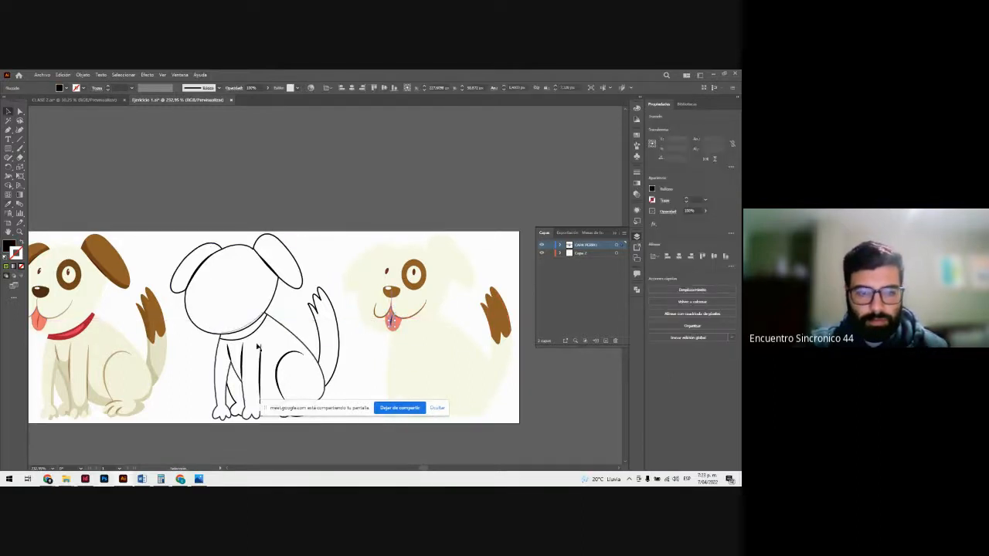
# Step: Move the line-art dog's collar onto the silhouette's neck, fill it with the coloured dog's collar red using the Eyedropper, and deselect it
pyautogui.moveTo(255, 334); pyautogui.dragTo(429, 360)
pyautogui.press('i')
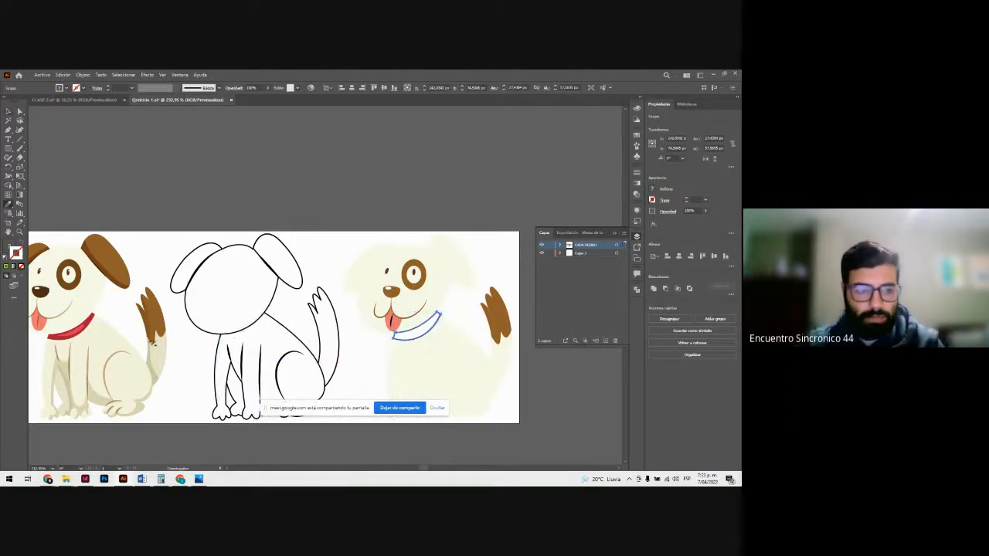
pyautogui.click(85, 325)
pyautogui.scroll(-3, 214, 341)
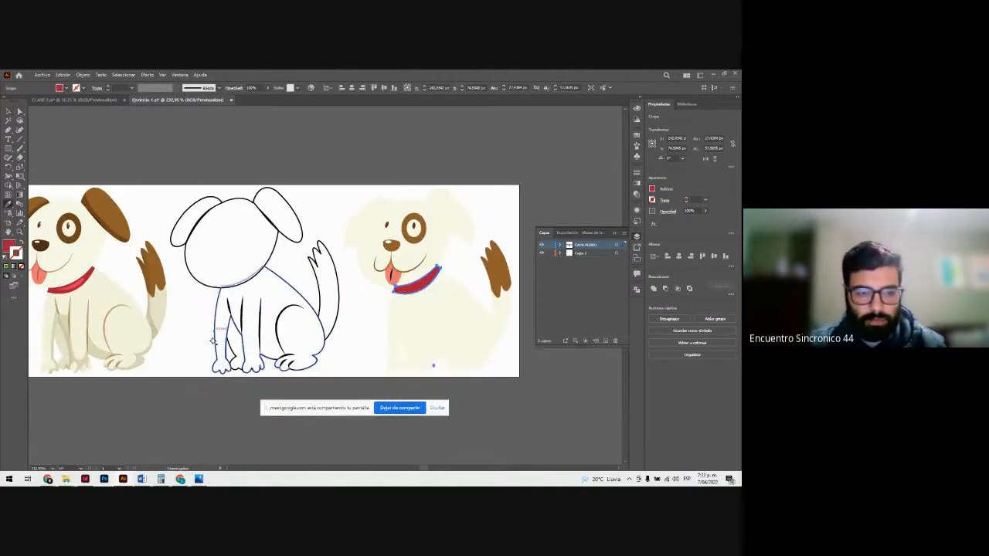
pyautogui.press('v')
pyautogui.click(190, 327)
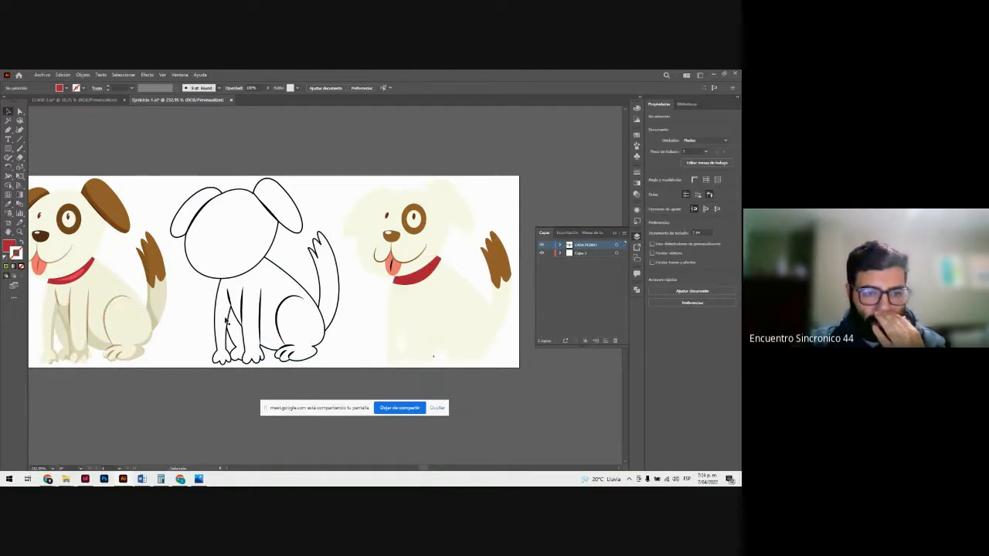
# Step: Move the line-art dog's inner leg and paw lines onto the silhouette's body and fill them with the coloured dog's line brown
pyautogui.click(276, 317)
pyautogui.moveTo(276, 318); pyautogui.dragTo(446, 341)
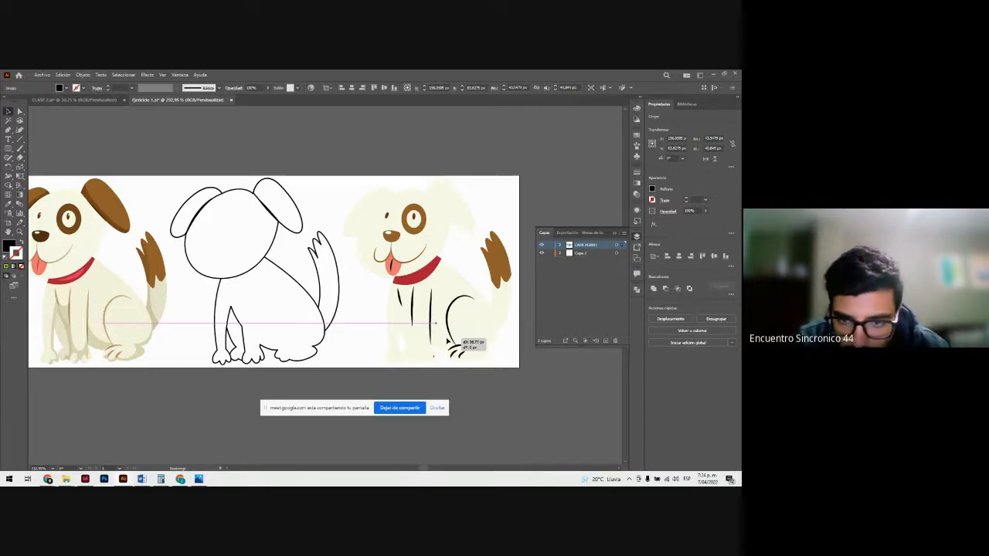
pyautogui.moveTo(447, 340); pyautogui.dragTo(130, 321)
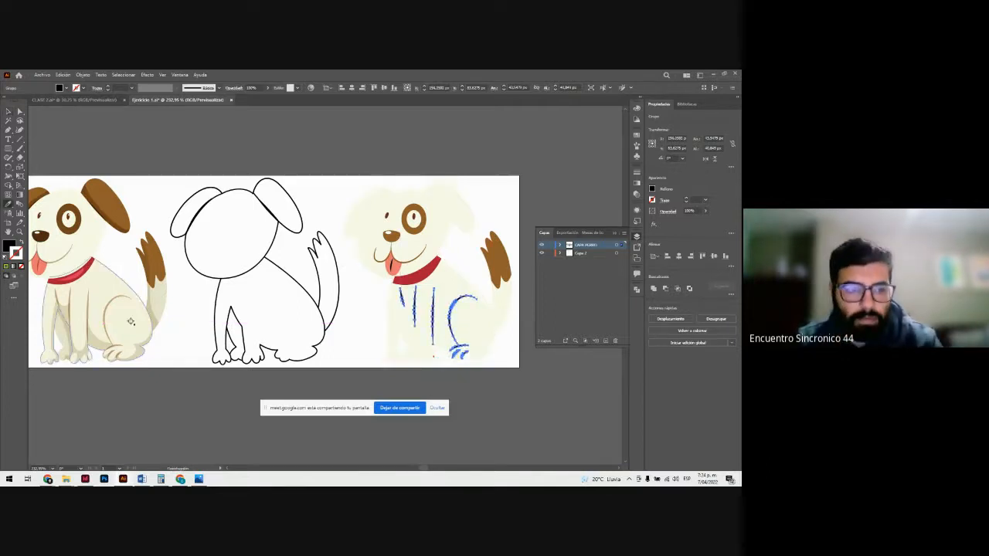
pyautogui.click(110, 303)
pyautogui.press('v')
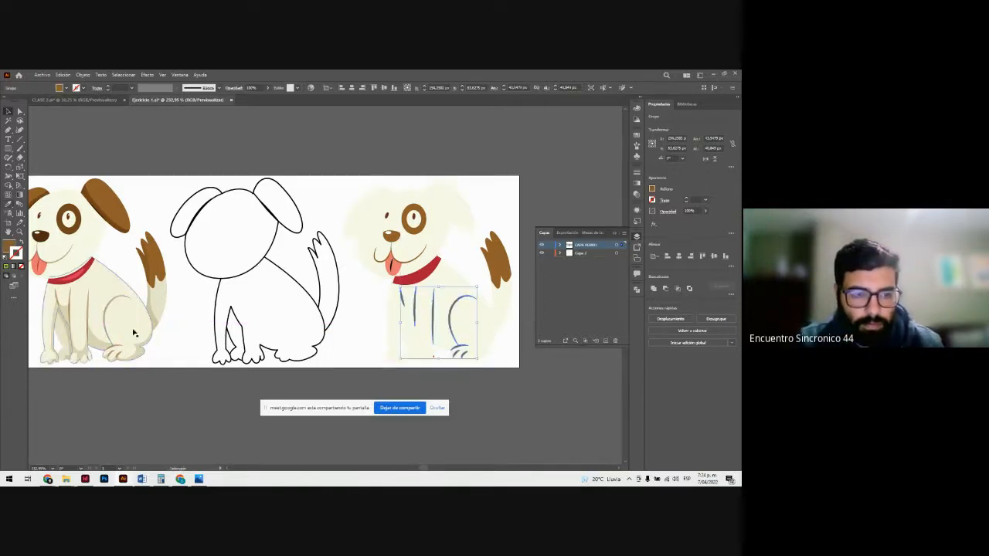
pyautogui.click(193, 355)
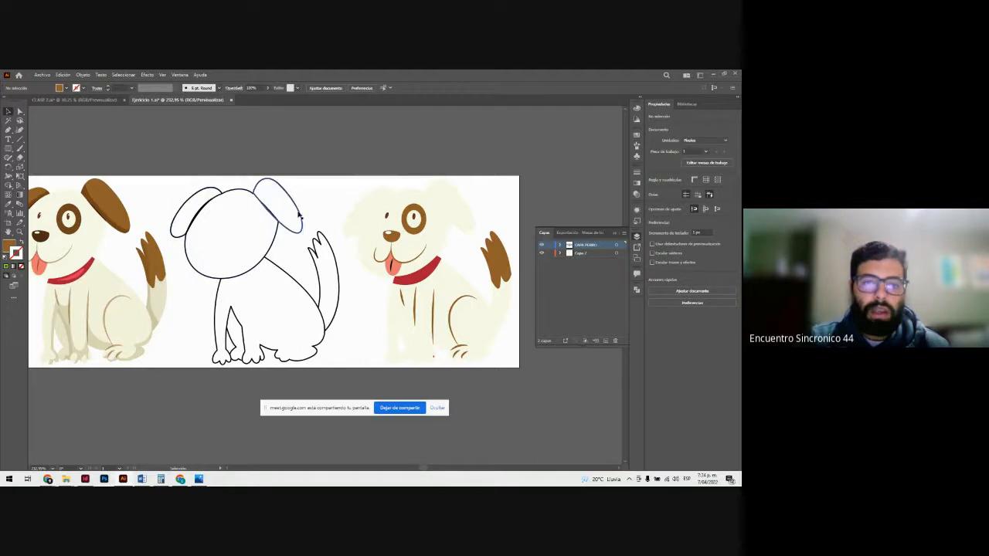
# Step: Move the line-art dog's ears onto the silhouette's head and fill them with the eye patch's brown using the Eyedropper
pyautogui.click(297, 206)
pyautogui.moveTo(298, 206); pyautogui.dragTo(469, 229)
pyautogui.press('i')
pyautogui.click(420, 224)
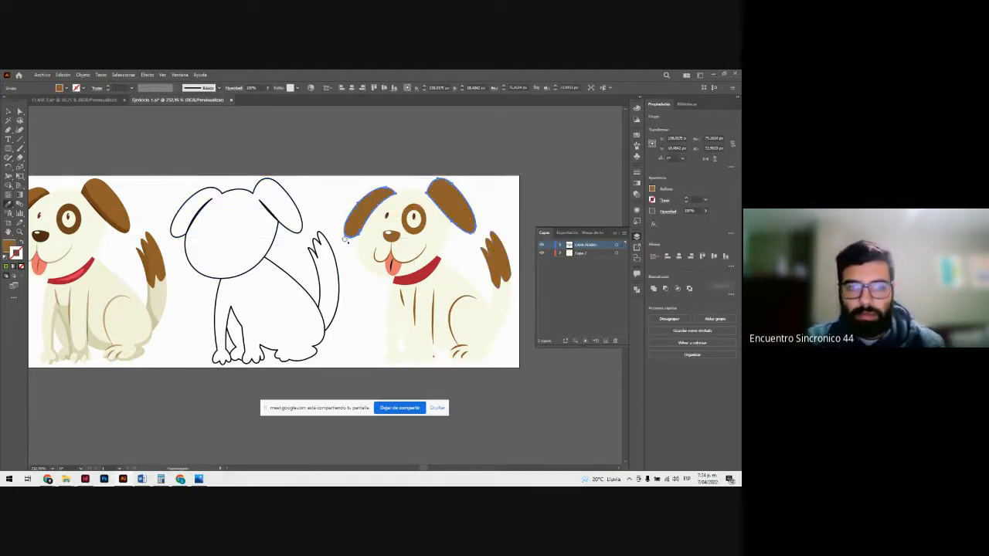
pyautogui.press('v')
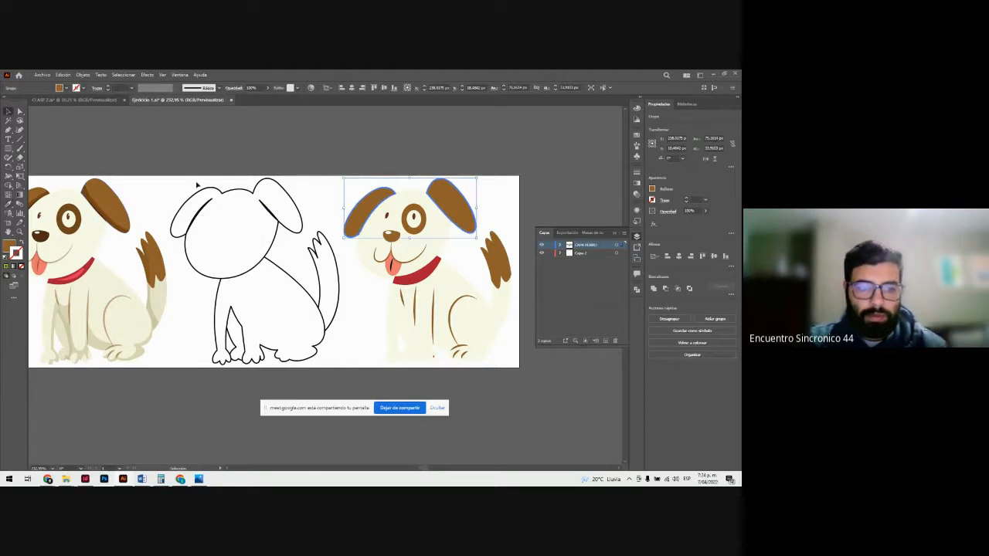
pyautogui.click(197, 185)
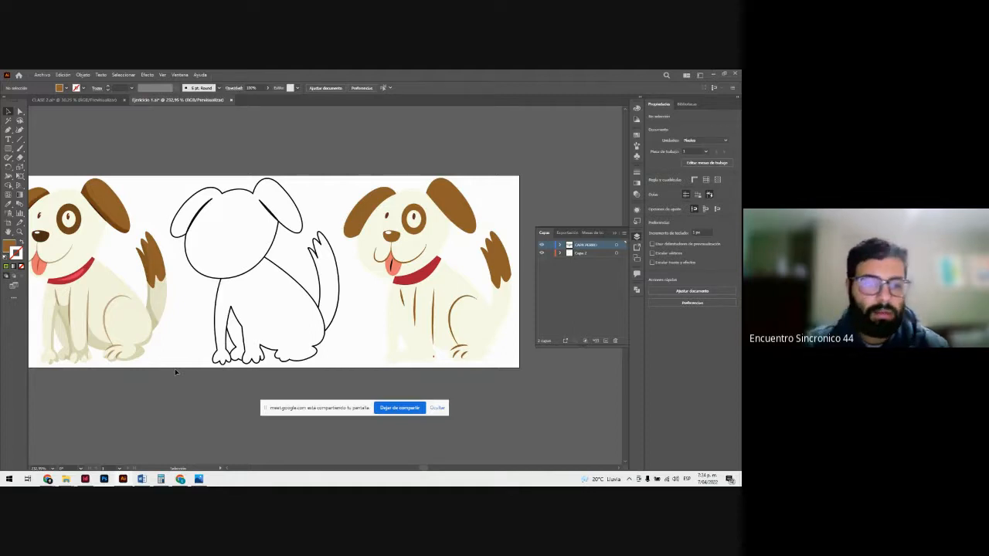
# Step: Ungroup the coloured dog so its shadow shapes can be picked separately
pyautogui.click(157, 322)
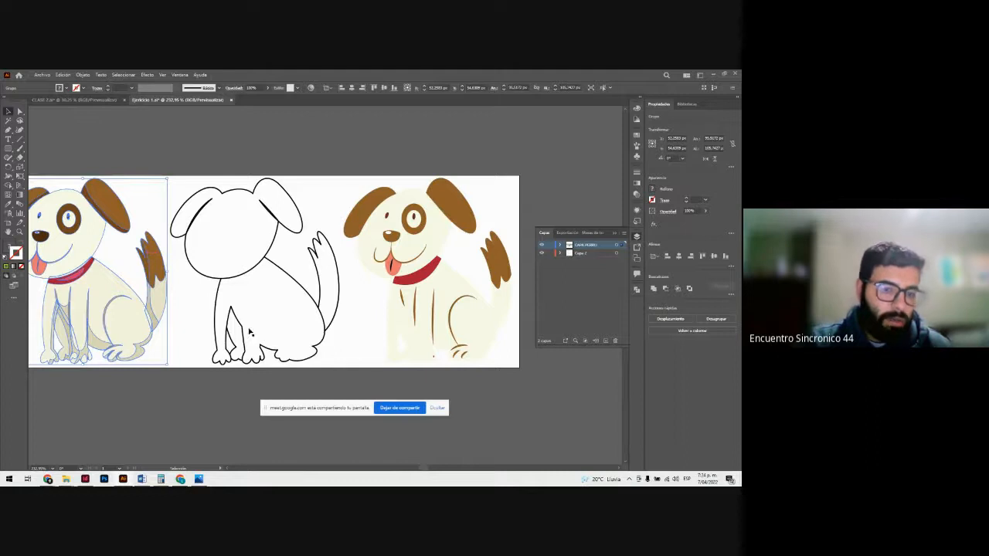
pyautogui.click(138, 391)
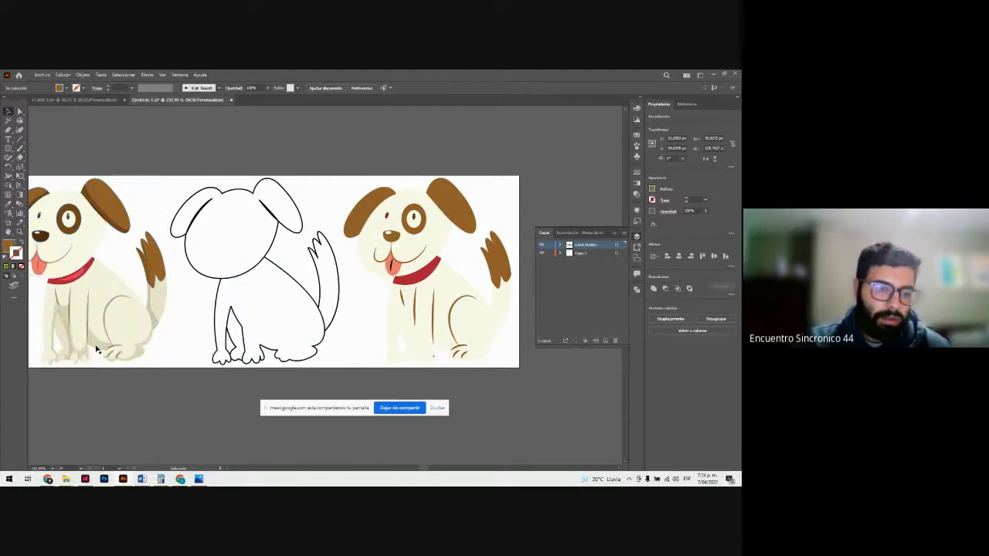
pyautogui.click(96, 350)
pyautogui.rightClick(105, 338)
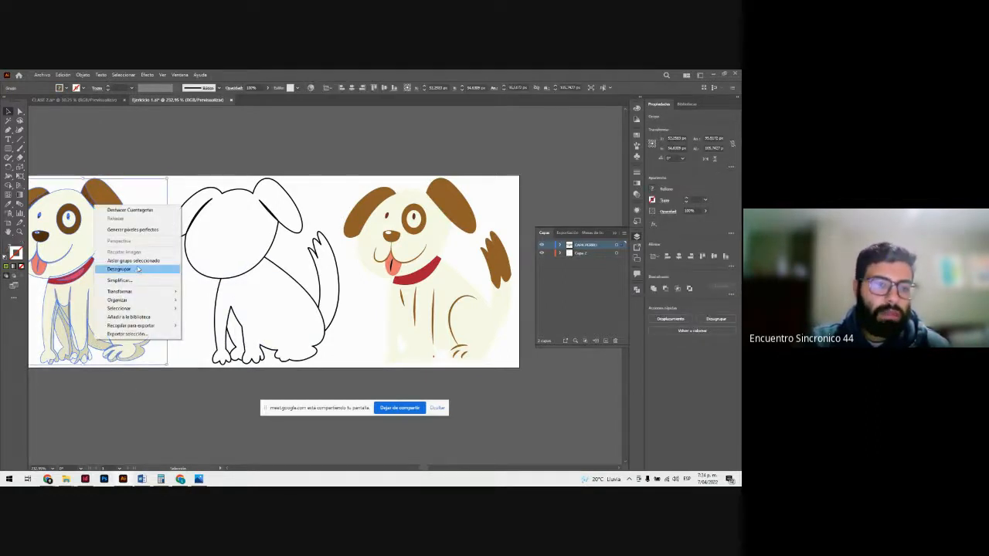
pyautogui.click(138, 269)
pyautogui.click(126, 373)
# Step: Move the coloured dog's leg, hind paw and tail shadows together onto the silhouette's body
pyautogui.click(111, 338)
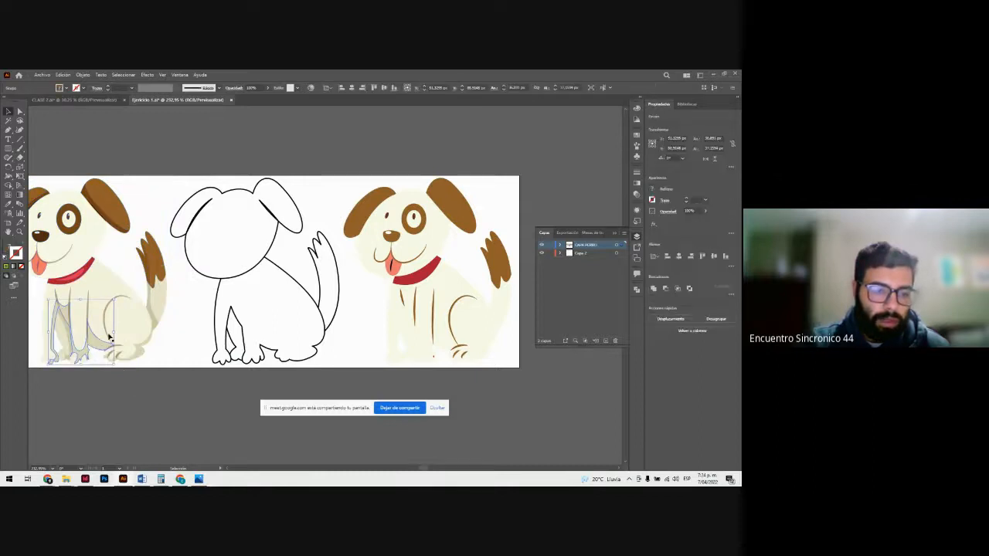
pyautogui.keyDown('shift'); pyautogui.click(156, 323); pyautogui.keyUp('shift')
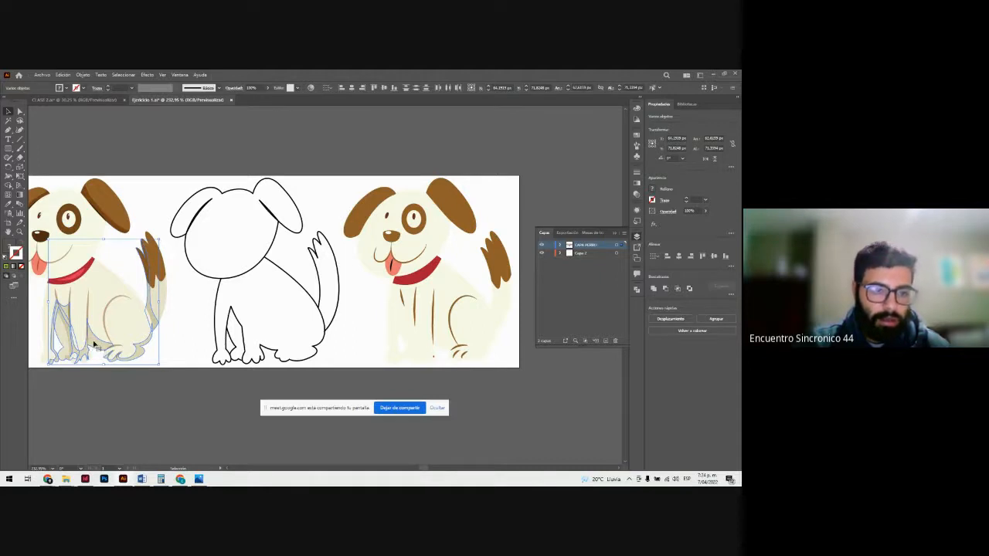
pyautogui.moveTo(94, 344); pyautogui.dragTo(437, 396)
pyautogui.click(512, 413)
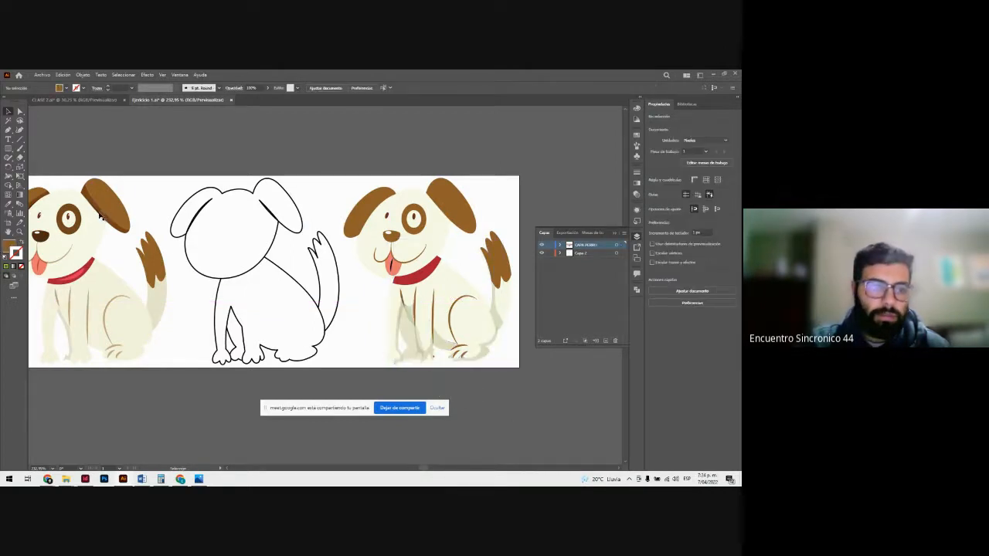
# Step: Move the coloured dog's ear shadows onto the silhouette's ears and arrange them in front of the brown ear shapes
pyautogui.click(100, 215)
pyautogui.keyDown('shift'); pyautogui.click(38, 197); pyautogui.keyUp('shift')
pyautogui.moveTo(38, 197); pyautogui.dragTo(384, 209)
pyautogui.rightClick(384, 209)
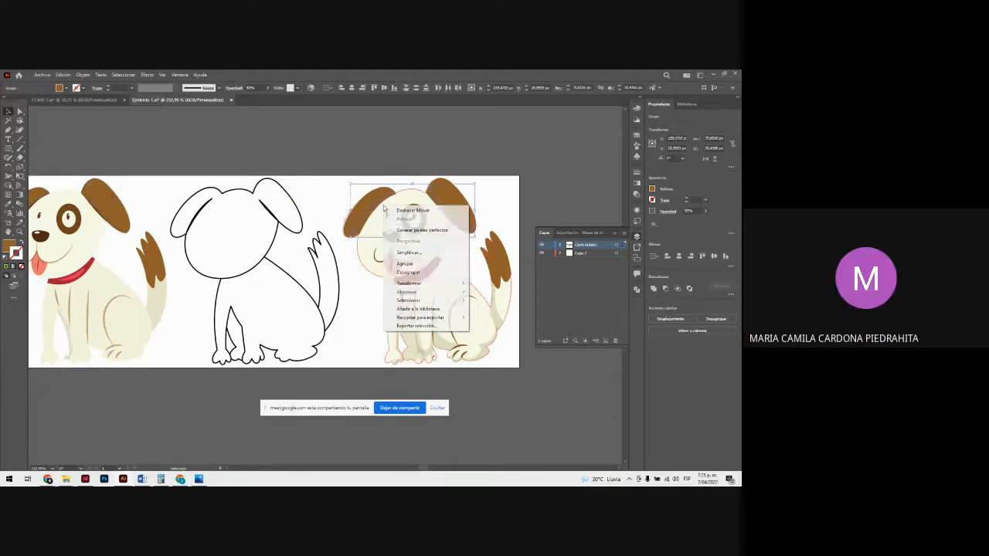
pyautogui.moveTo(432, 290)
pyautogui.click(494, 291)
pyautogui.click(522, 201)
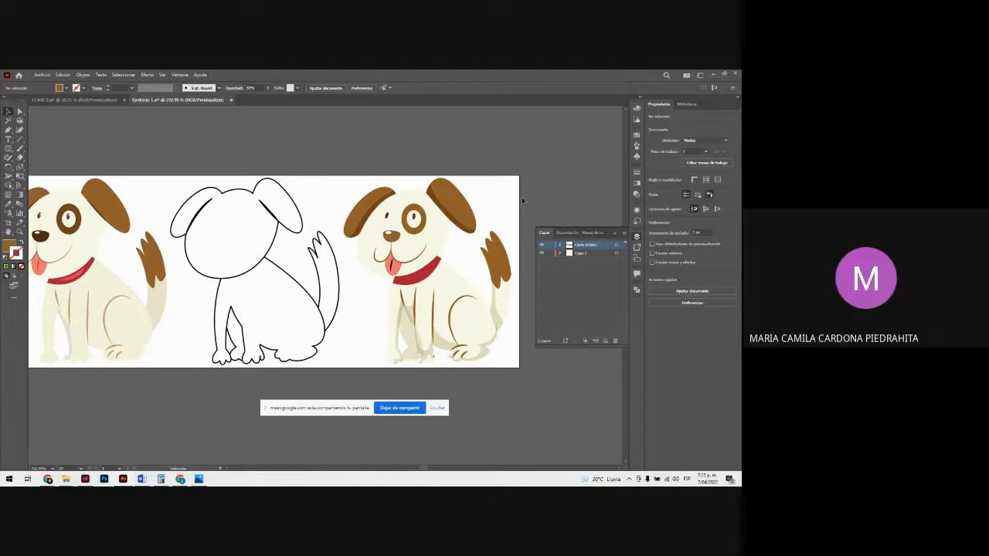
# Step: Undo the transfer of the ear and body shadows and the ungrouping of the coloured dog
pyautogui.hotkey('ctrl', 'z')
pyautogui.hotkey('ctrl', 'z')
pyautogui.hotkey('ctrl', 'z')
pyautogui.hotkey('ctrl', 'z')
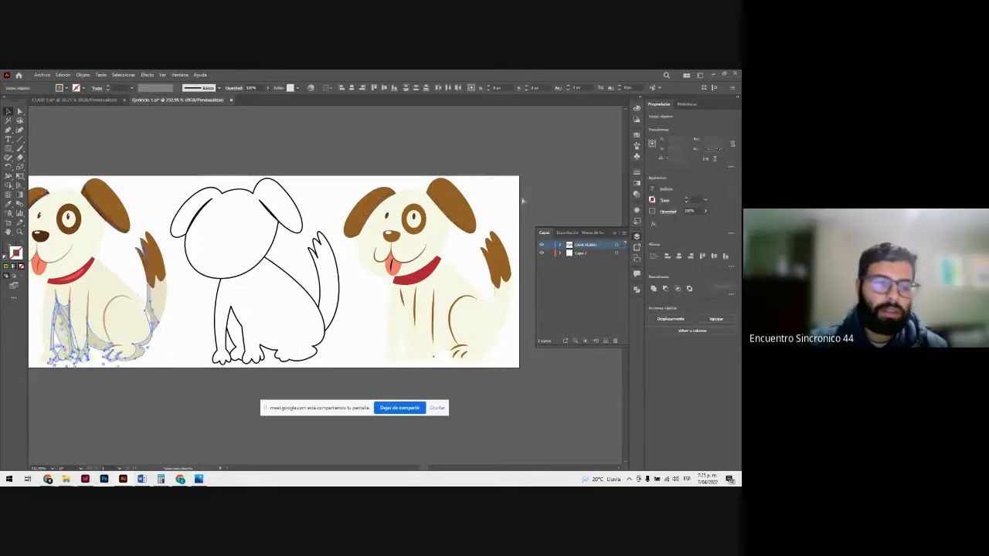
# Step: Ungroup the coloured dog again and select its front leg shadow group
pyautogui.click(224, 384)
pyautogui.click(130, 344)
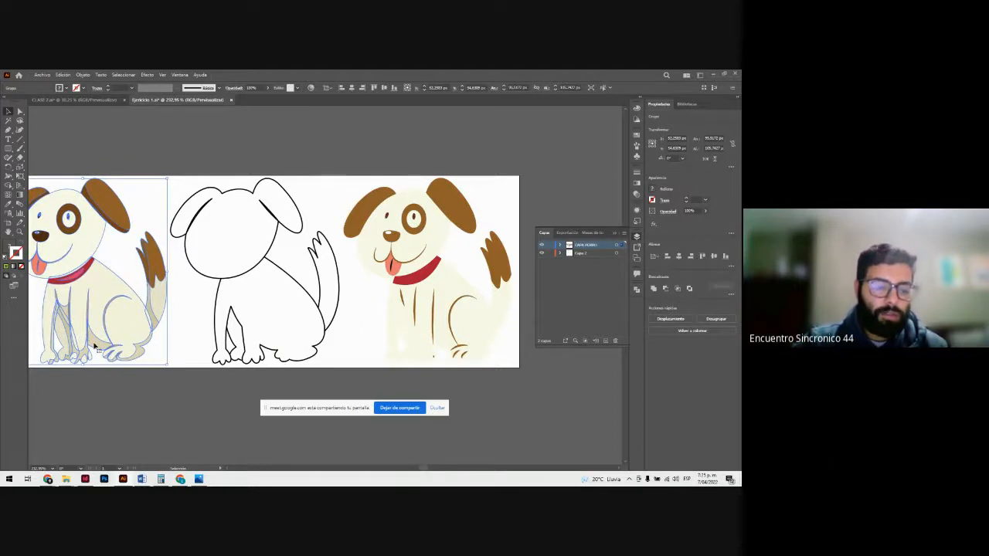
pyautogui.hotkey('ctrl', 'shift', 'g')
pyautogui.click(101, 359)
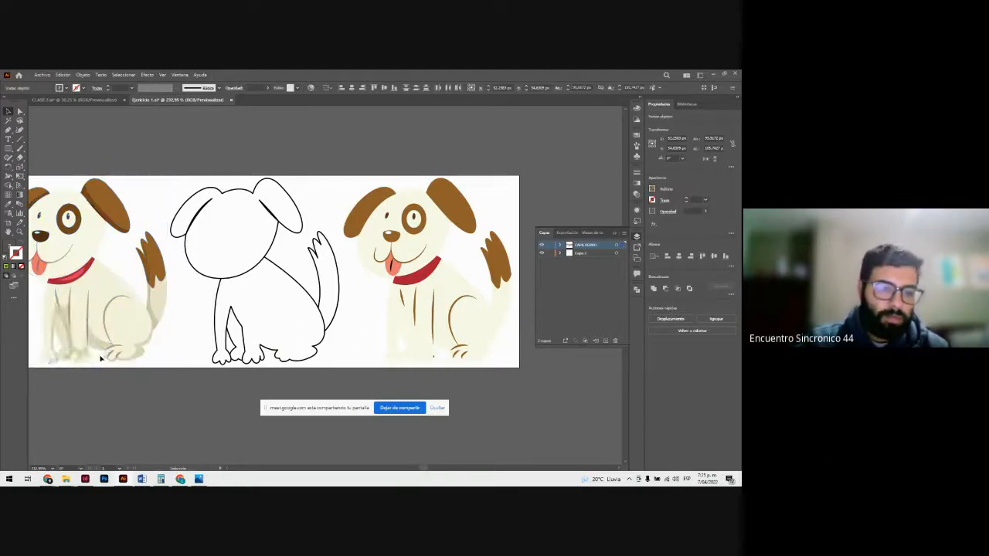
pyautogui.click(101, 359)
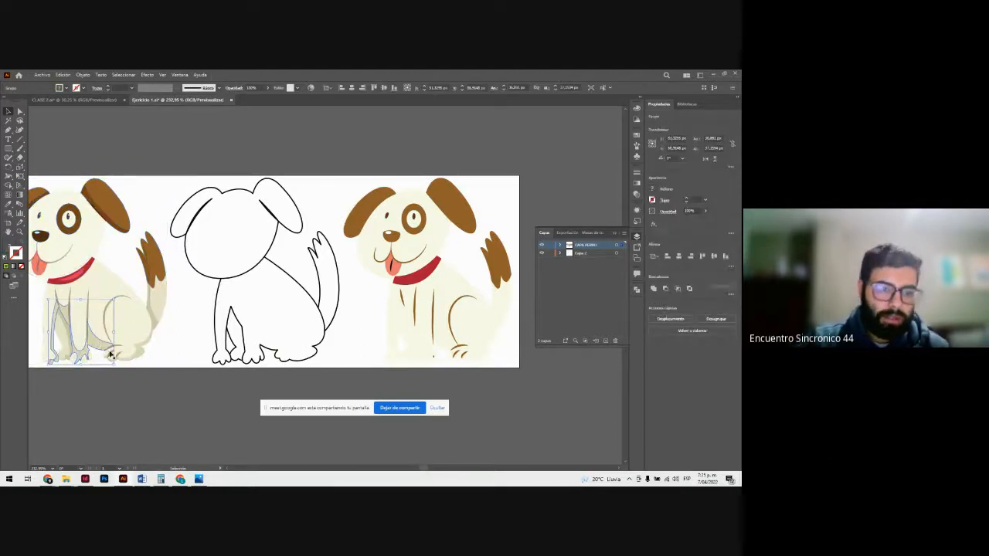
# Step: Move the coloured dog's leg shadow group onto the empty canvas above the artboard
pyautogui.moveTo(93, 349); pyautogui.dragTo(158, 147)
pyautogui.scroll(2, 153, 155)
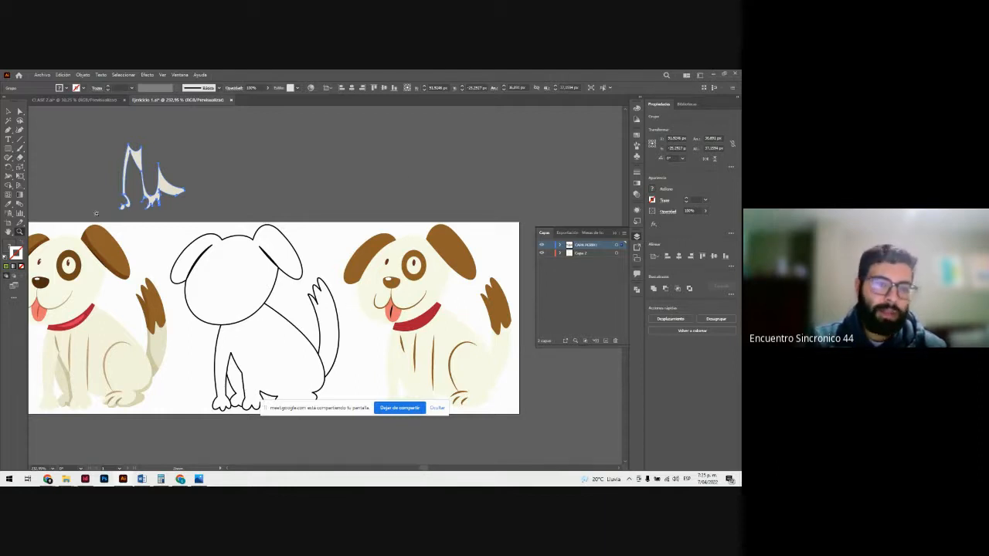
pyautogui.moveTo(103, 153); pyautogui.dragTo(231, 242)
pyautogui.press('v')
pyautogui.scroll(-3, 300, 239)
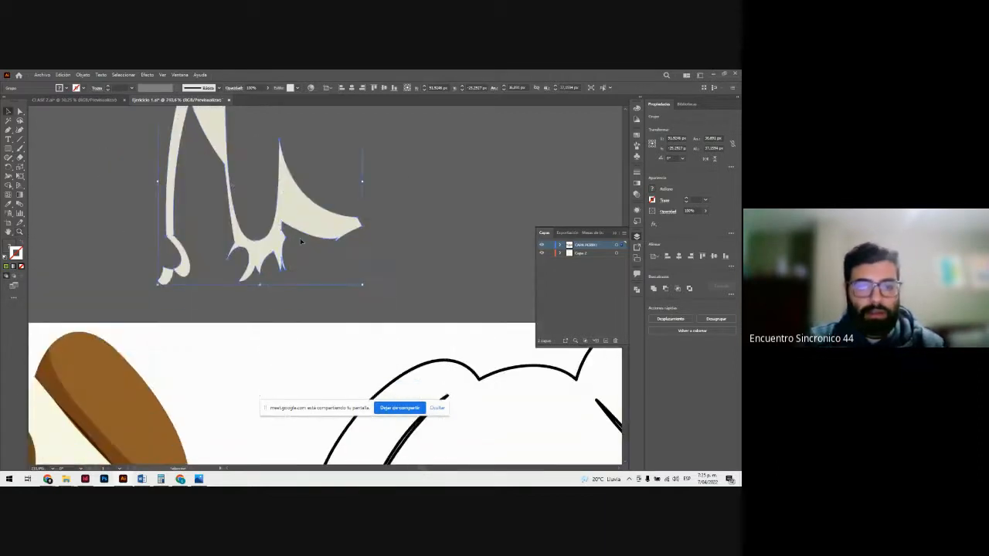
pyautogui.click(6, 266)
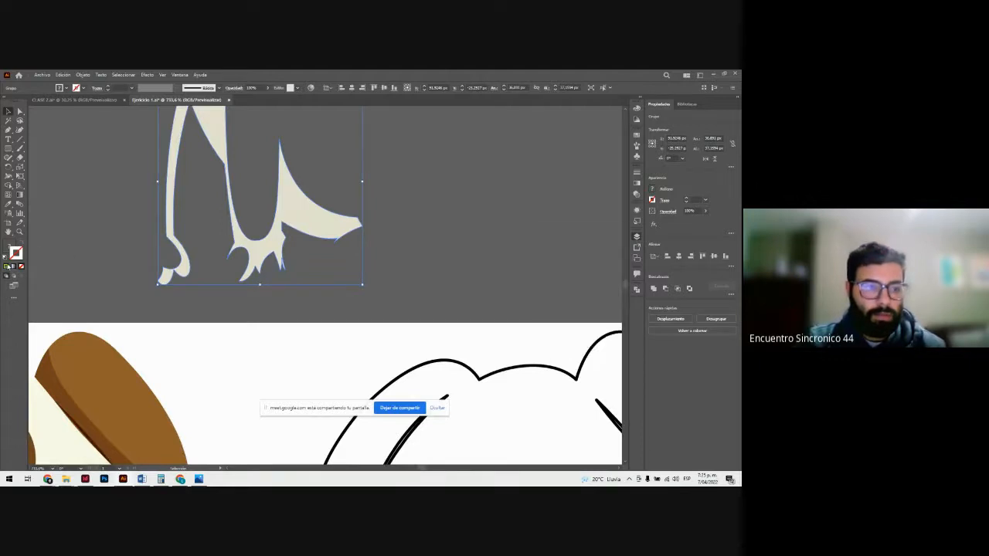
pyautogui.click(80, 249)
pyautogui.scroll(1, 165, 250)
pyautogui.hotkey('ctrl', 'z')
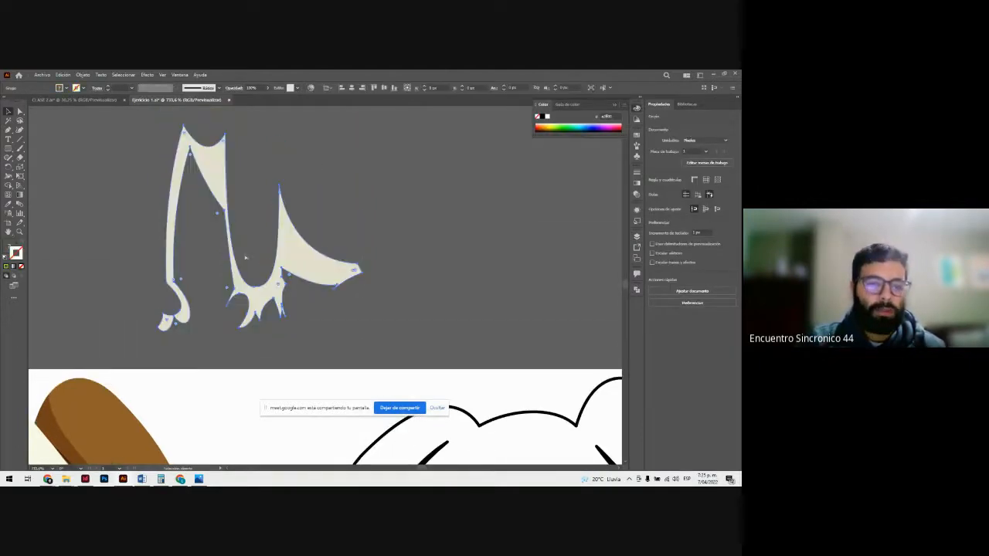
pyautogui.click(373, 235)
# Step: Return the detached leg shadow group to its original place on the coloured dog
pyautogui.press('z')
pyautogui.moveTo(337, 314); pyautogui.dragTo(288, 308)
pyautogui.scroll(-3, 287, 309)
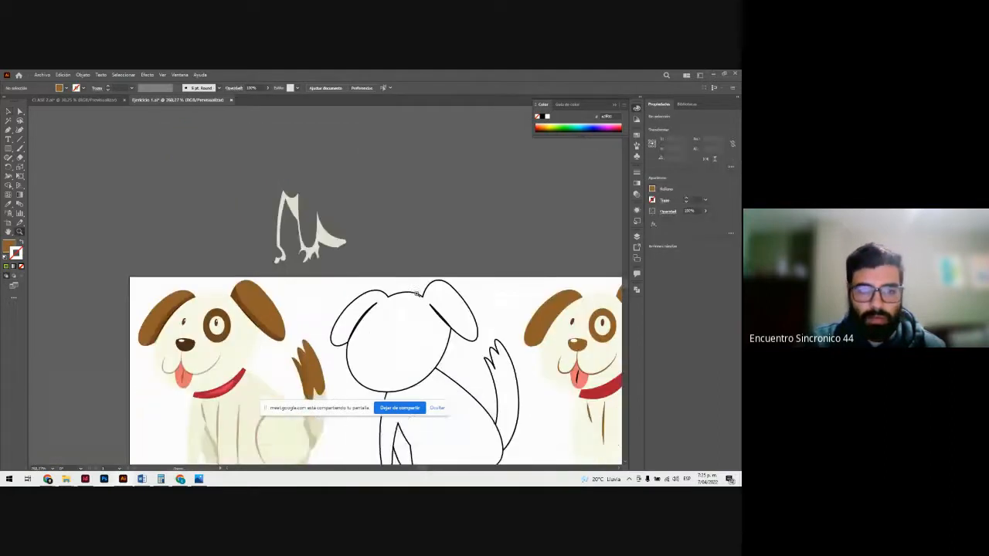
pyautogui.click(324, 179)
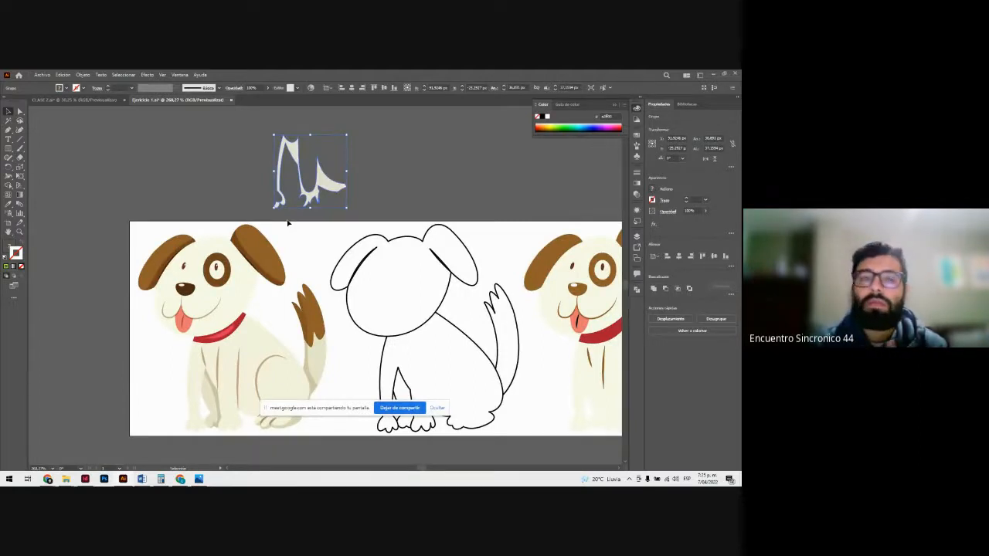
pyautogui.click(360, 206)
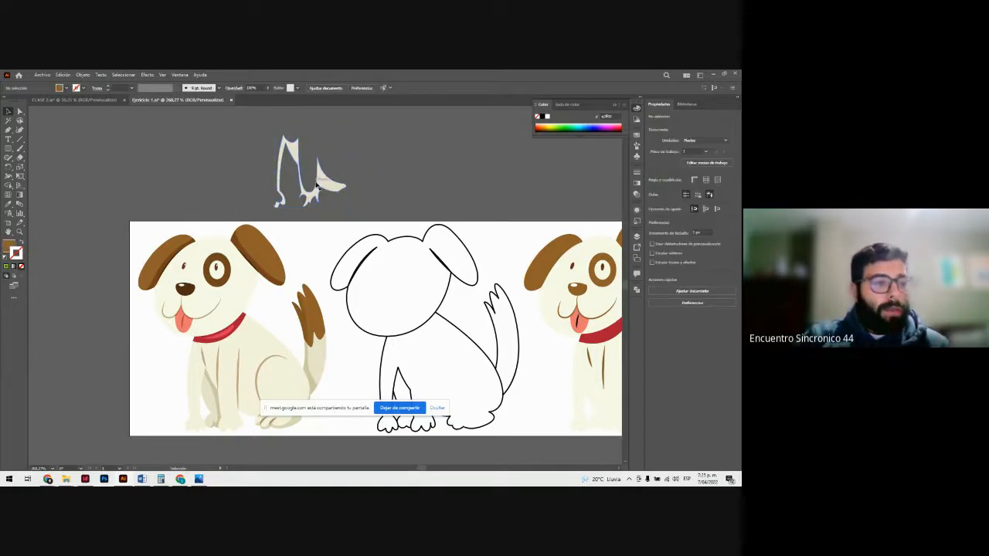
pyautogui.moveTo(422, 470)
pyautogui.mouseDown()
pyautogui.moveTo(435, 474)
pyautogui.moveTo(424, 472)
pyautogui.mouseUp()
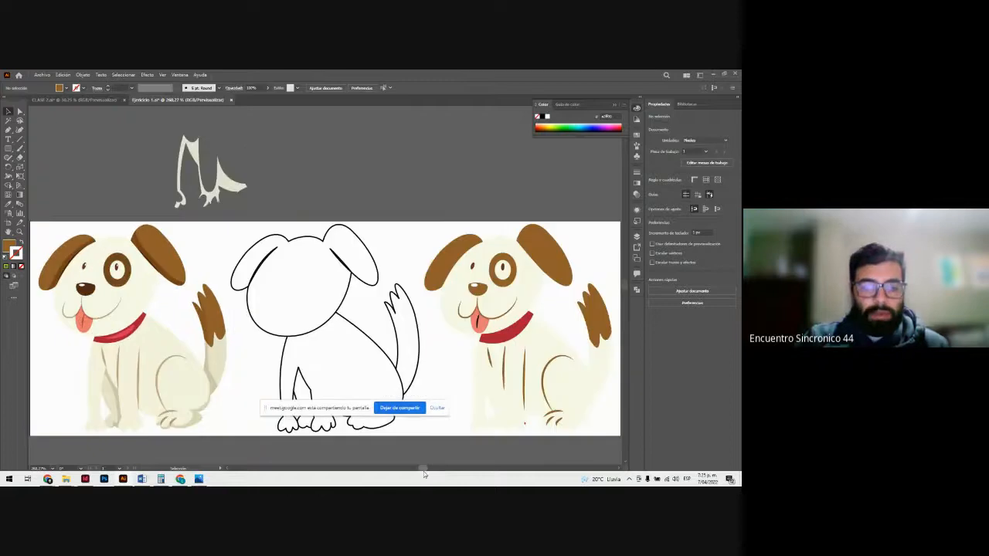
pyautogui.click(135, 421)
pyautogui.click(148, 417)
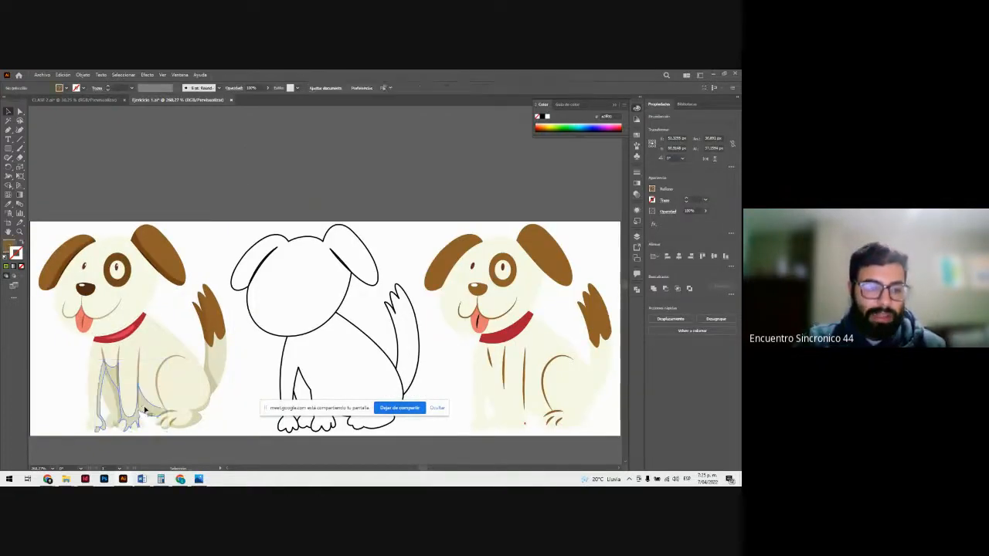
# Step: Move the coloured dog's leg shadow group onto the silhouette's front legs and align it with the paws and brown leg lines
pyautogui.moveTo(156, 411); pyautogui.dragTo(529, 408)
pyautogui.press('z')
pyautogui.click(533, 401)
pyautogui.moveTo(258, 277); pyautogui.dragTo(335, 325)
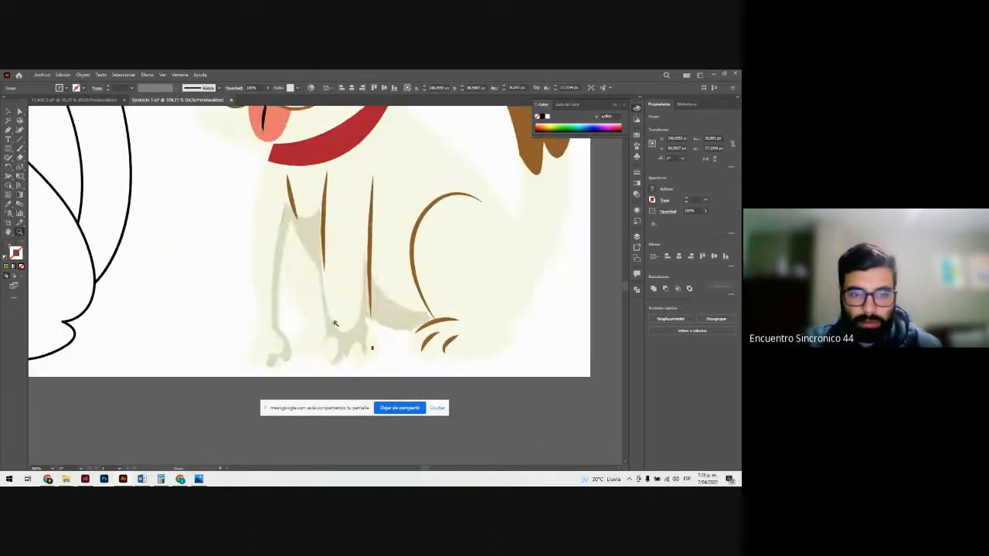
pyautogui.scroll(-1, 336, 325)
pyautogui.press('v')
pyautogui.moveTo(387, 290); pyautogui.dragTo(391, 292)
pyautogui.click(391, 323)
pyautogui.click(397, 294)
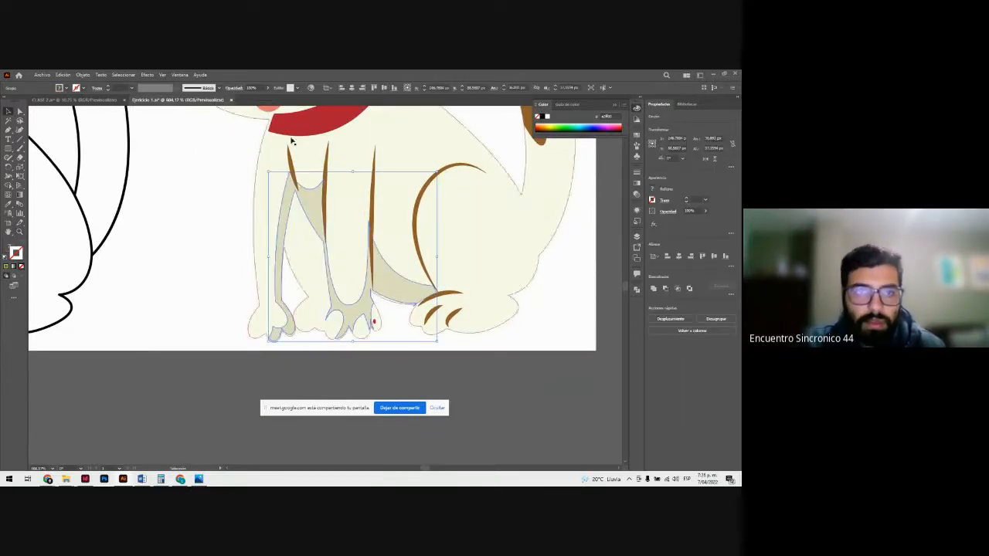
# Step: Isolate the leg shadow on the silhouette's front legs and fill it with dark brown #472910
pyautogui.click(233, 88)
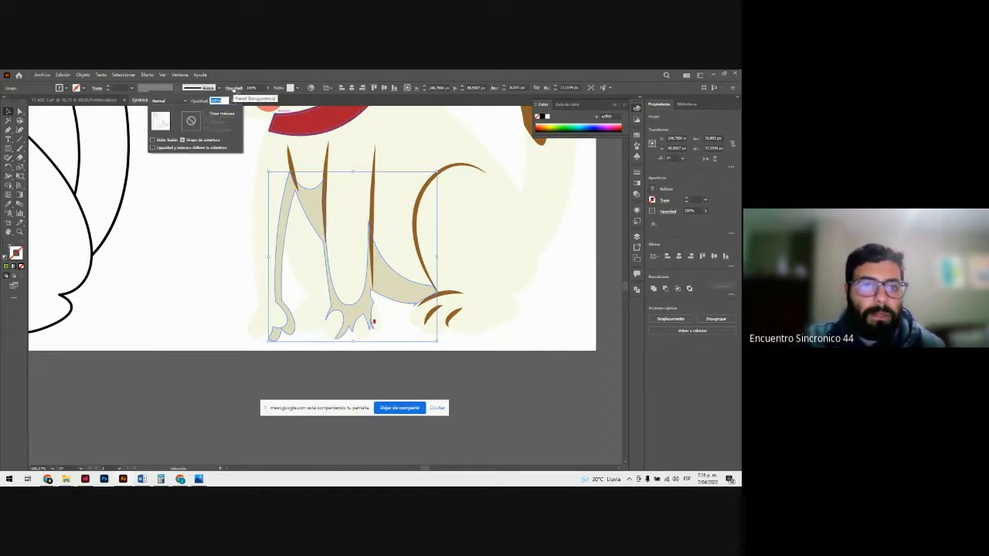
pyautogui.click(235, 90)
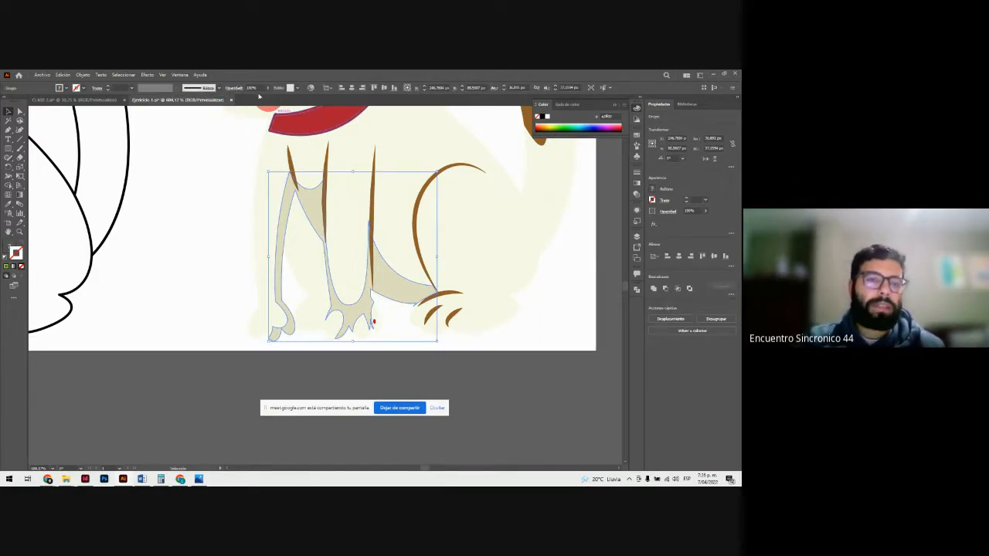
pyautogui.doubleClick(313, 202)
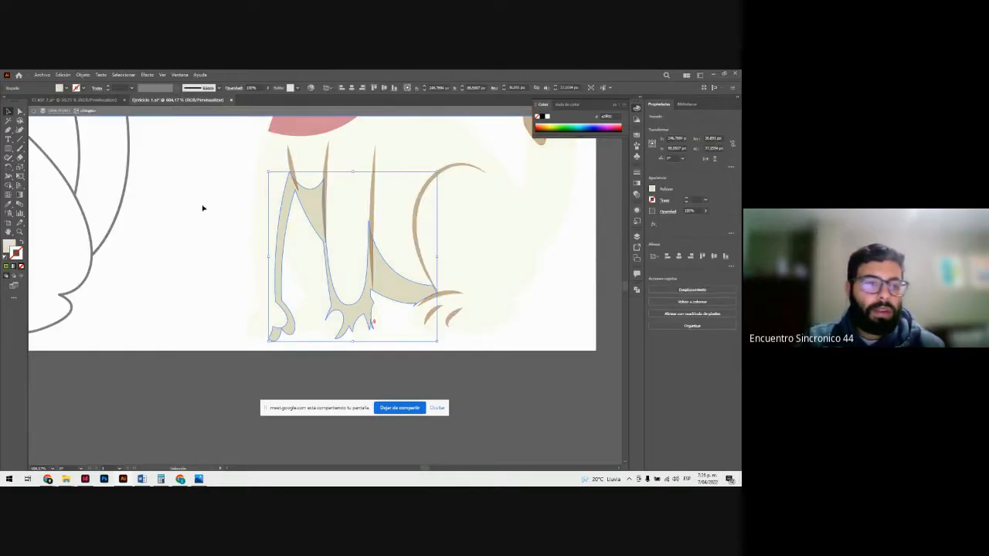
pyautogui.click(11, 244)
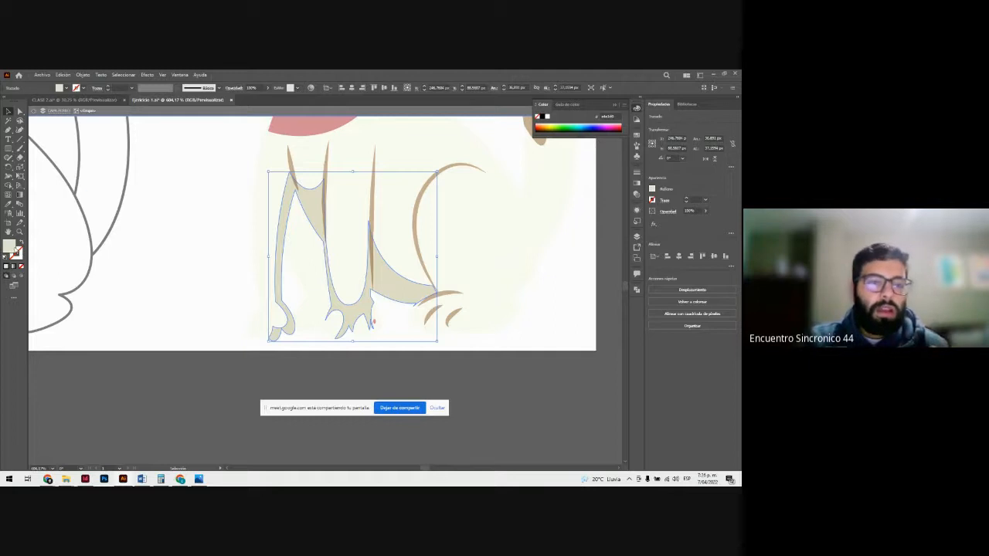
pyautogui.doubleClick(13, 247)
pyautogui.click(343, 292)
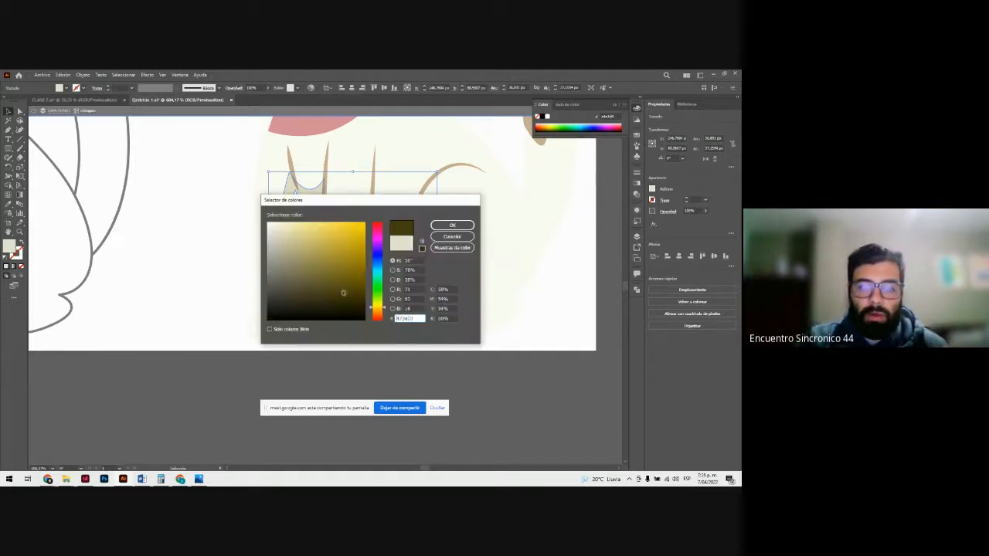
pyautogui.click(380, 313)
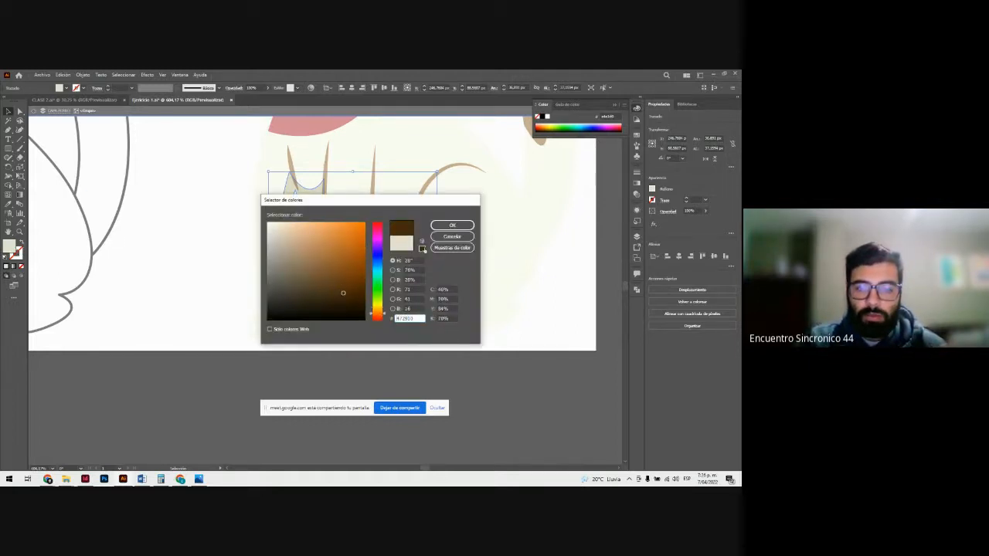
pyautogui.click(452, 225)
pyautogui.click(487, 380)
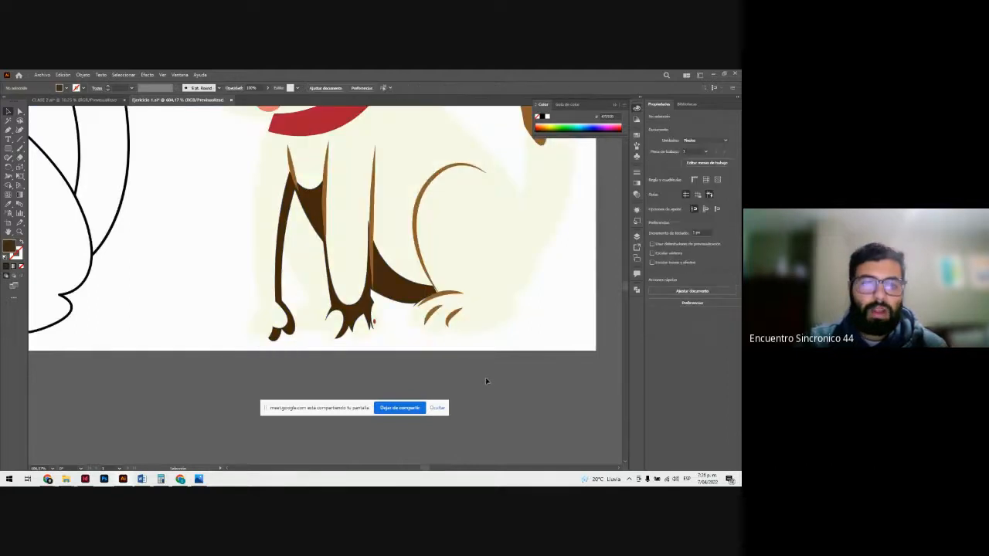
# Step: Lower the opacity of the dark brown leg shadow until it looks like a faint translucent tint over the silhouette
pyautogui.scroll(1, 485, 378)
pyautogui.press('z')
pyautogui.moveTo(449, 298); pyautogui.dragTo(340, 257)
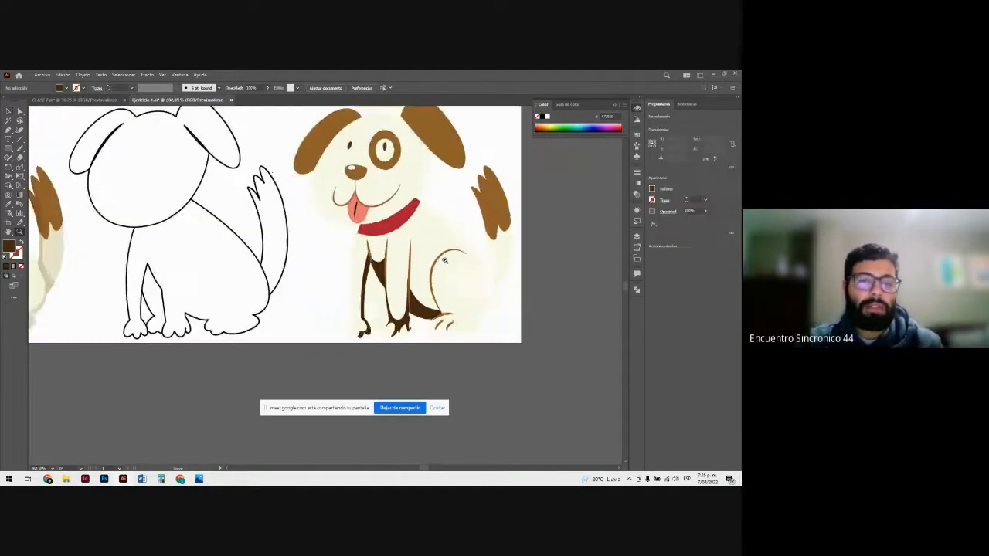
pyautogui.moveTo(445, 260); pyautogui.dragTo(460, 270)
pyautogui.press('a')
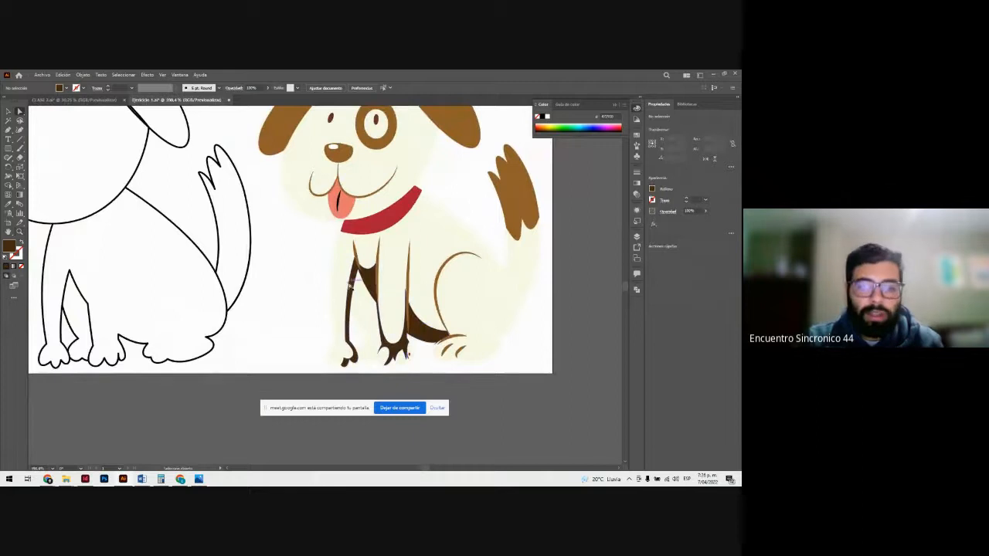
pyautogui.click(366, 278)
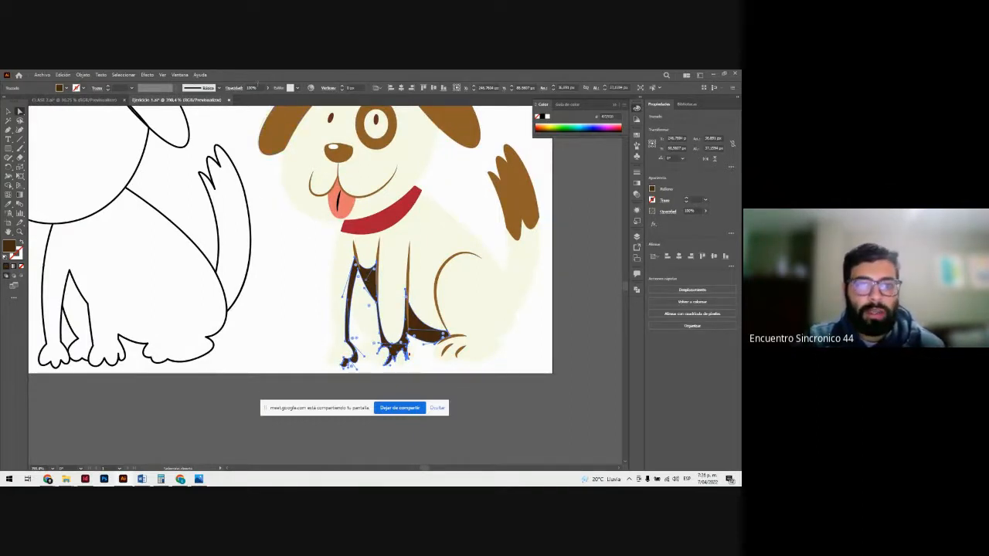
pyautogui.click(268, 90)
pyautogui.moveTo(266, 100); pyautogui.dragTo(243, 99)
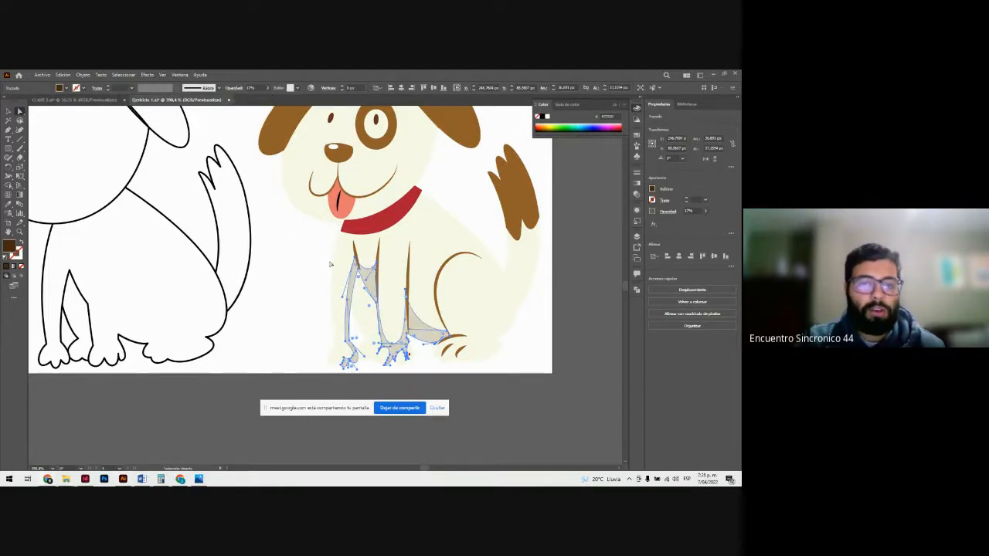
pyautogui.click(314, 286)
# Step: Undo the leg shadow's opacity reduction
pyautogui.press('z')
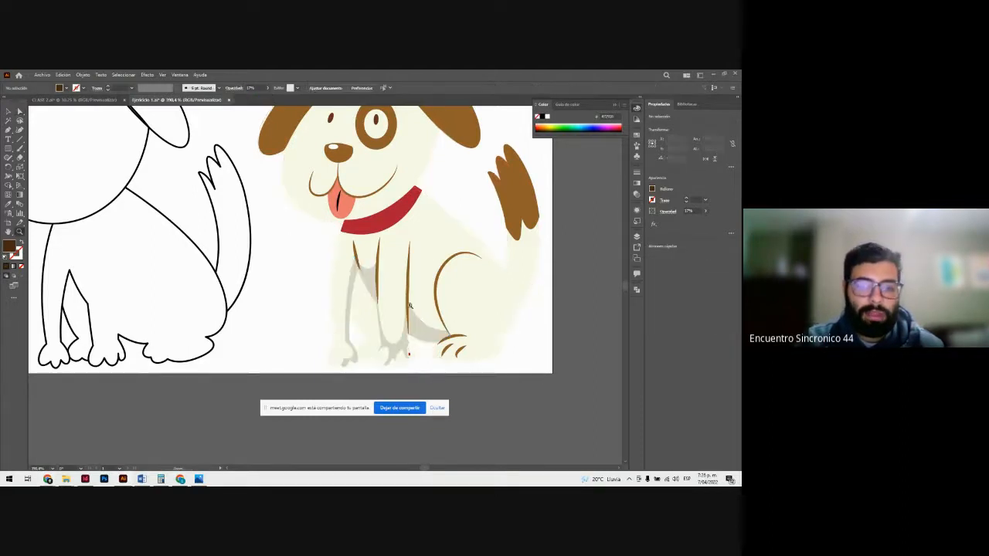
pyautogui.moveTo(415, 305); pyautogui.dragTo(331, 286)
pyautogui.press('v')
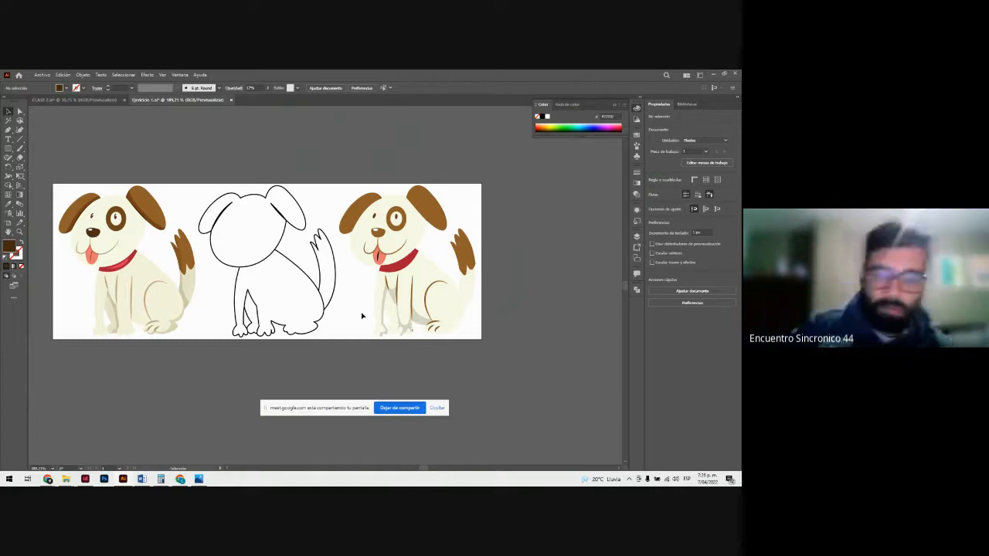
pyautogui.click(363, 315)
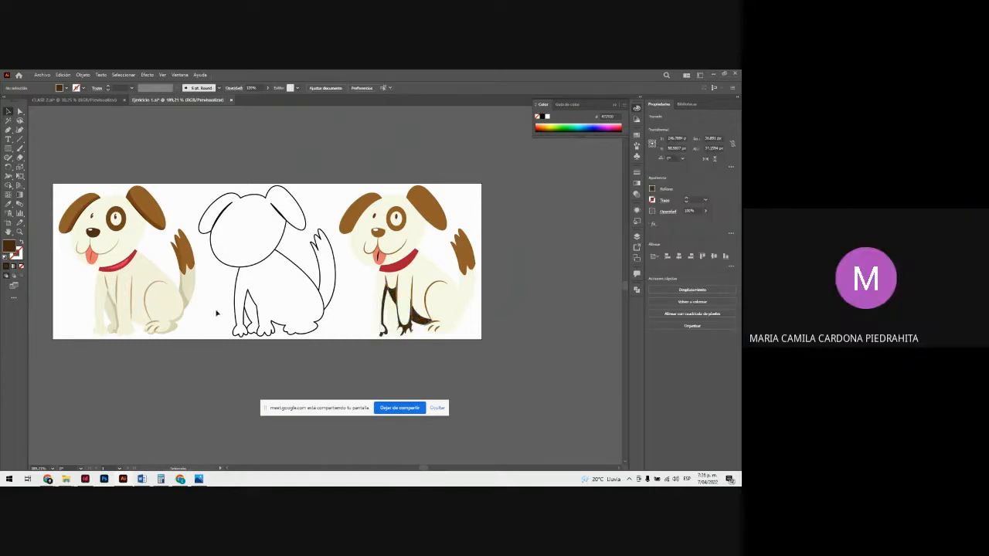
# Step: Move the coloured dog's shaded far front leg onto the silhouette's front legs and send it to the back
pyautogui.click(113, 305)
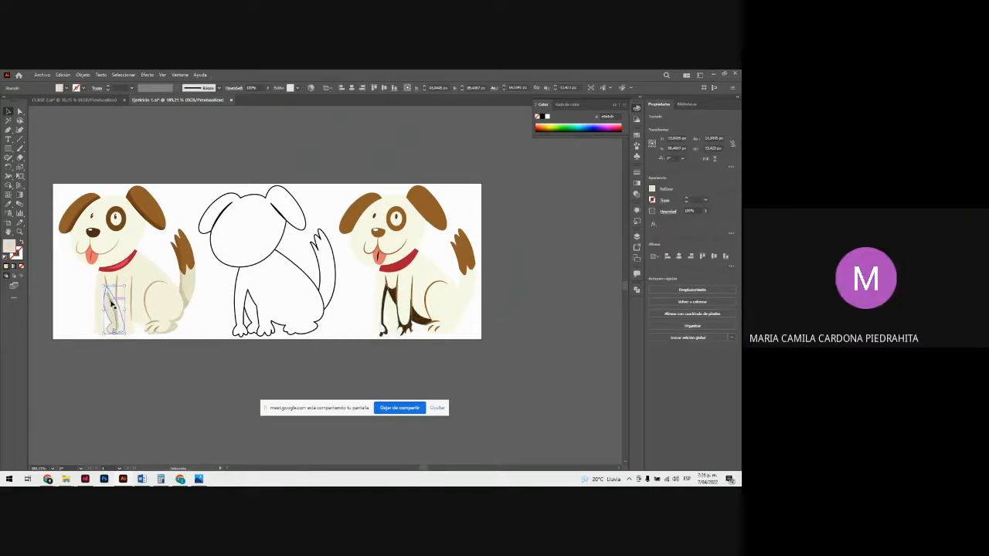
pyautogui.moveTo(112, 305); pyautogui.dragTo(390, 363)
pyautogui.rightClick(397, 316)
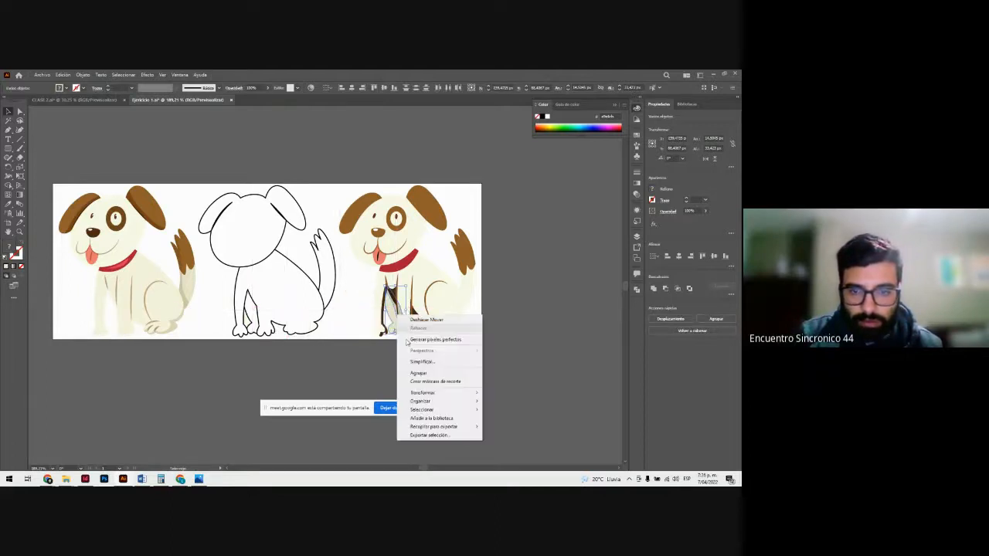
pyautogui.click(525, 428)
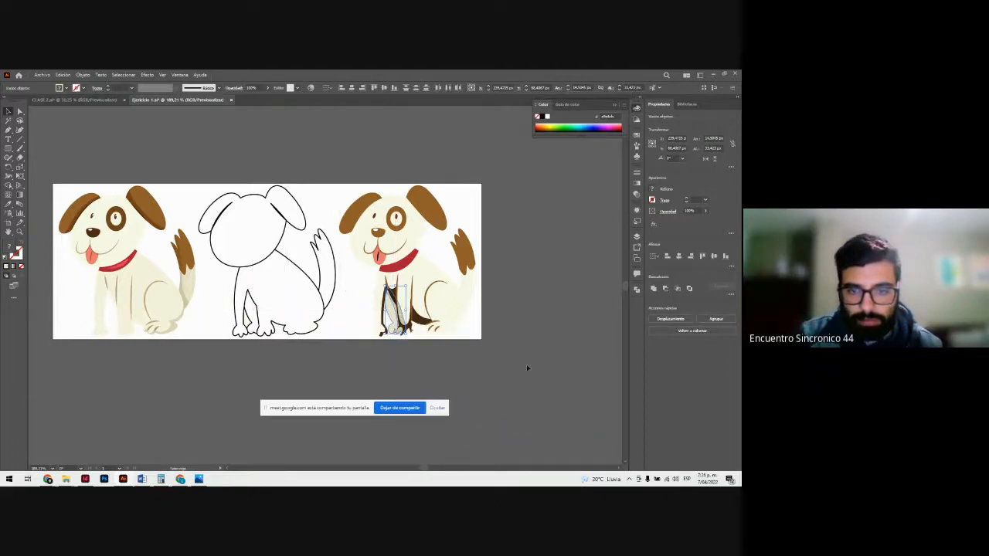
pyautogui.click(527, 366)
# Step: Match the dark brown leg shadow's fill to the pale far leg using the Eyedropper
pyautogui.press('z')
pyautogui.click(397, 298)
pyautogui.press('a')
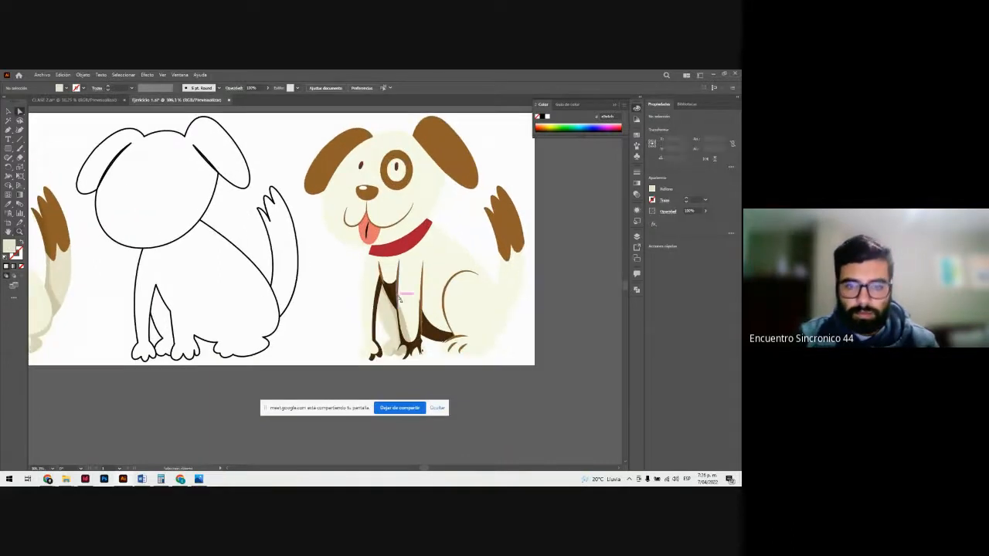
pyautogui.click(398, 298)
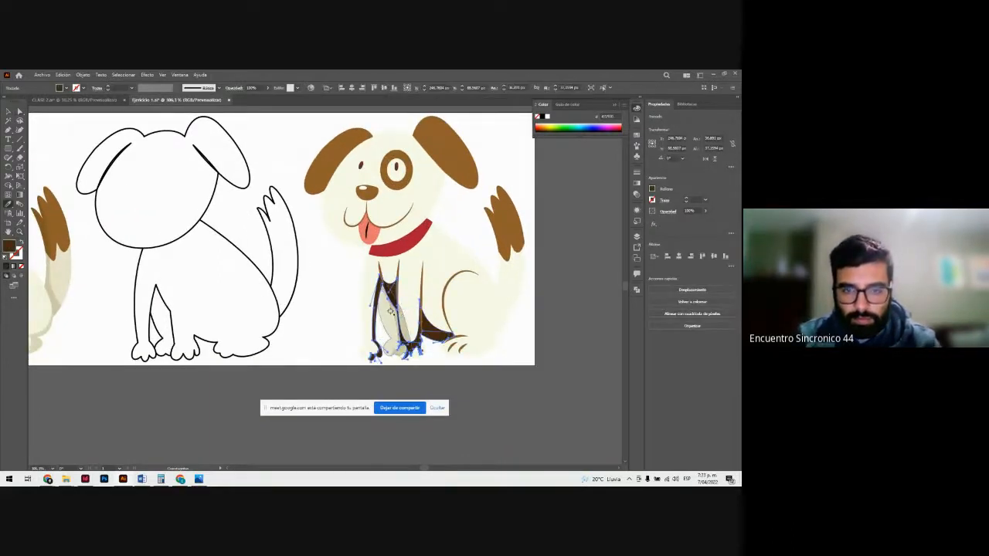
pyautogui.click(391, 312)
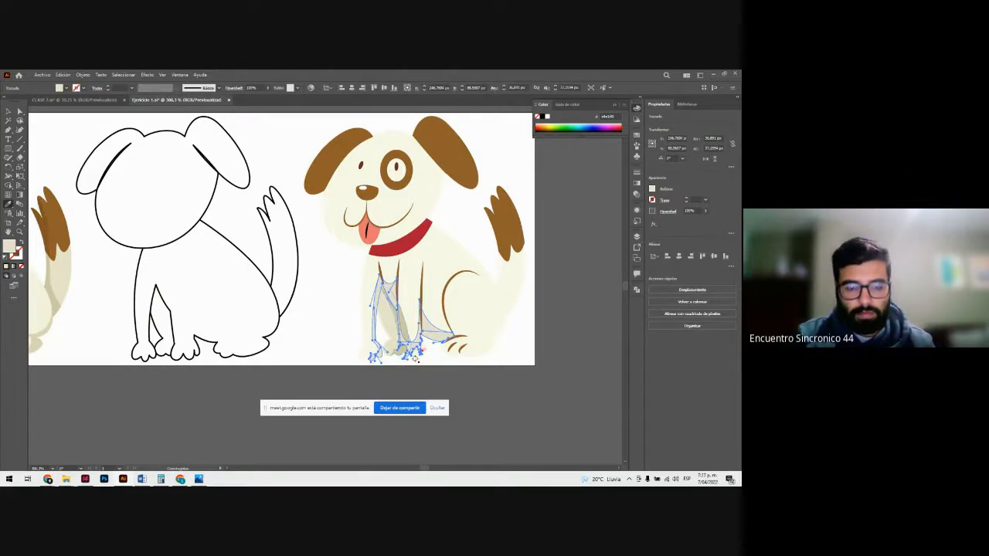
pyautogui.press('v')
pyautogui.click(484, 380)
# Step: Undo the leg recolouring and far leg placement, then leave group isolation and deselect everything
pyautogui.press('z')
pyautogui.moveTo(434, 311); pyautogui.dragTo(350, 277)
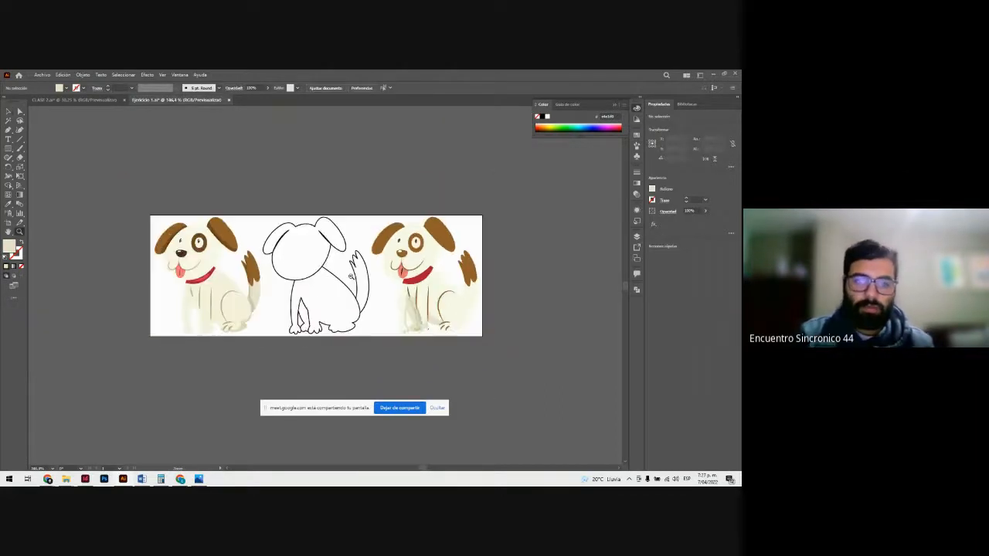
pyautogui.hotkey('ctrl', 'z')
pyautogui.hotkey('ctrl', 'z')
pyautogui.hotkey('ctrl', 'z')
pyautogui.hotkey('ctrl', 'z')
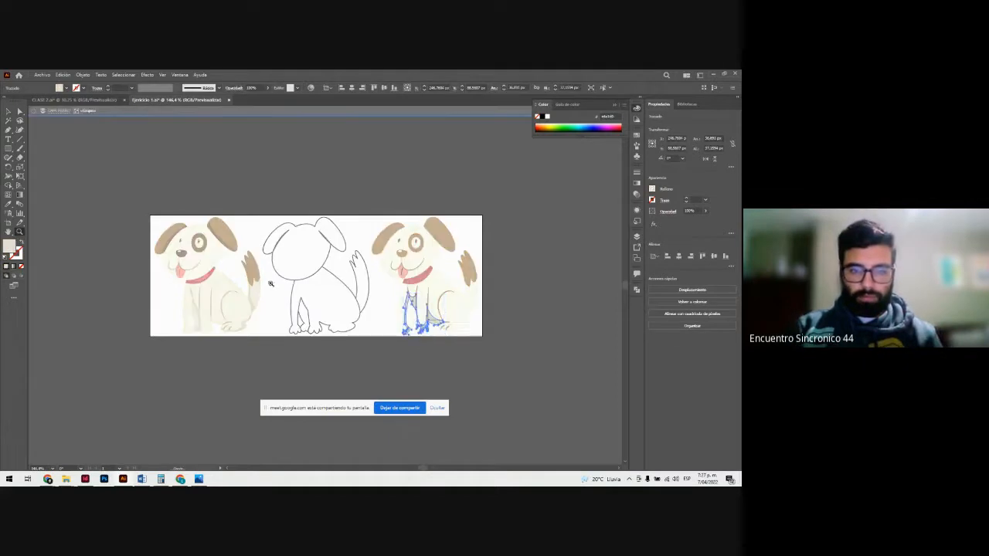
pyautogui.doubleClick(308, 349)
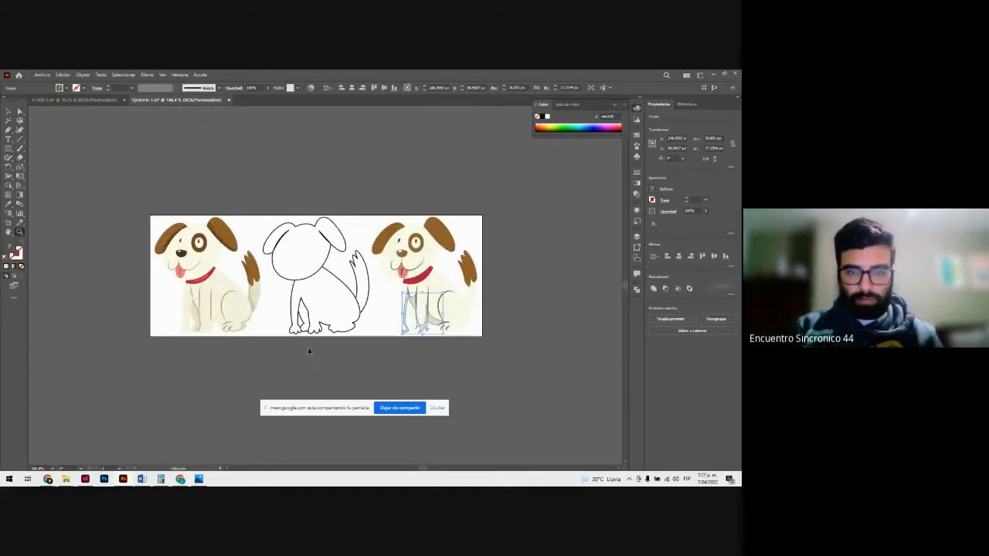
pyautogui.click(324, 371)
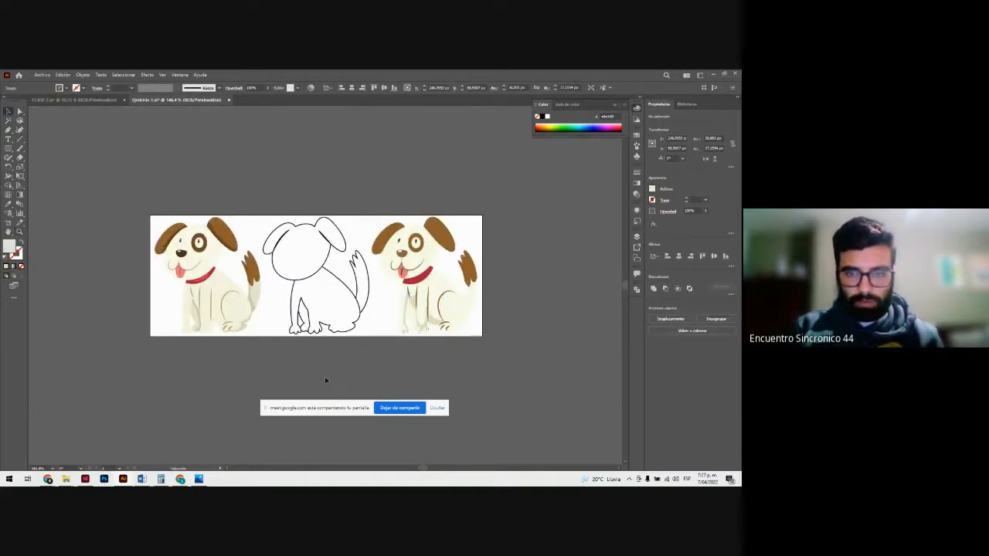
# Step: Place the coloured dog's shaded far front leg over the silhouette's front legs again and send it behind the other shapes
pyautogui.click(198, 310)
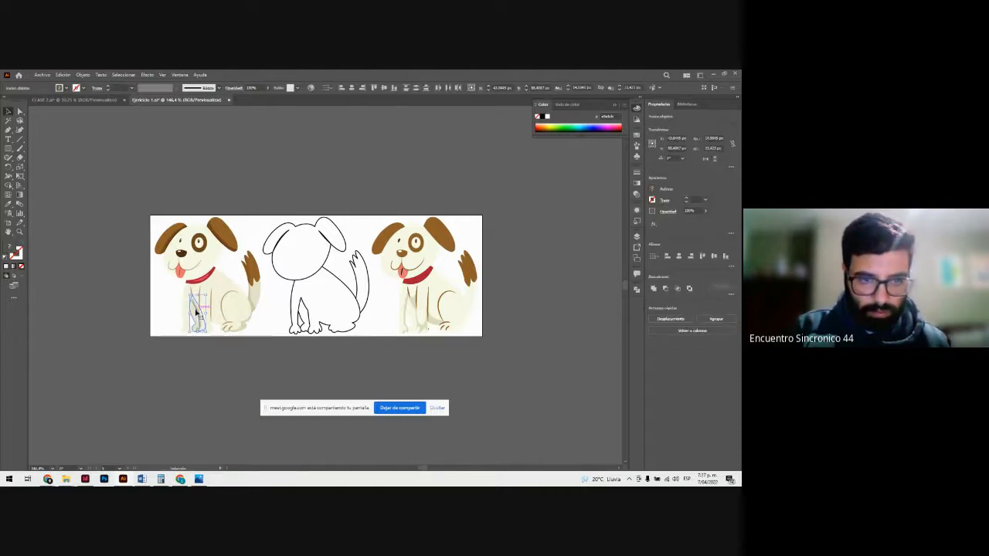
pyautogui.moveTo(198, 310); pyautogui.dragTo(417, 328)
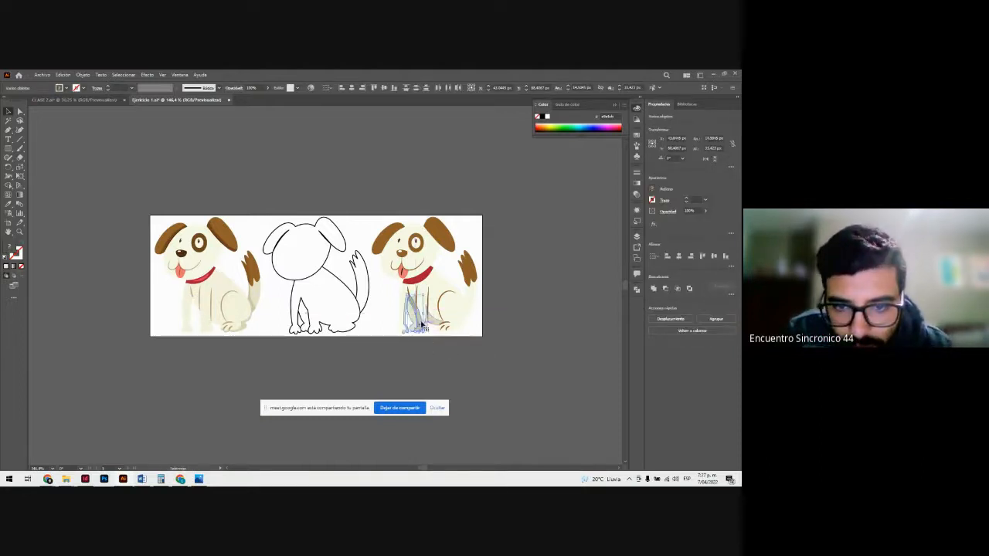
pyautogui.rightClick(414, 308)
pyautogui.moveTo(433, 394)
pyautogui.click(516, 422)
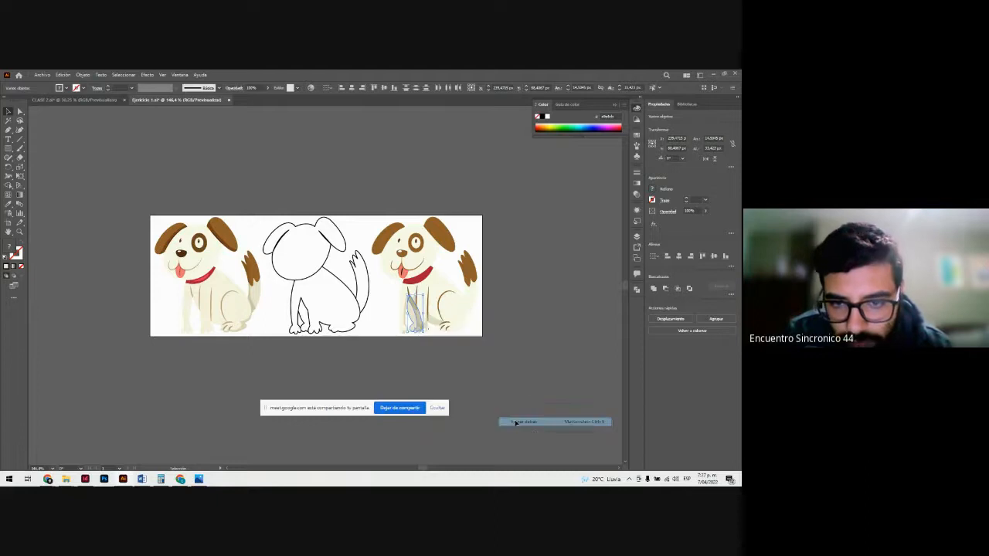
pyautogui.click(526, 387)
# Step: Shift the far leg's base shape slightly on the silhouette's front legs and delete it
pyautogui.press('z')
pyautogui.moveTo(414, 309); pyautogui.dragTo(524, 354)
pyautogui.press('v')
pyautogui.click(403, 314)
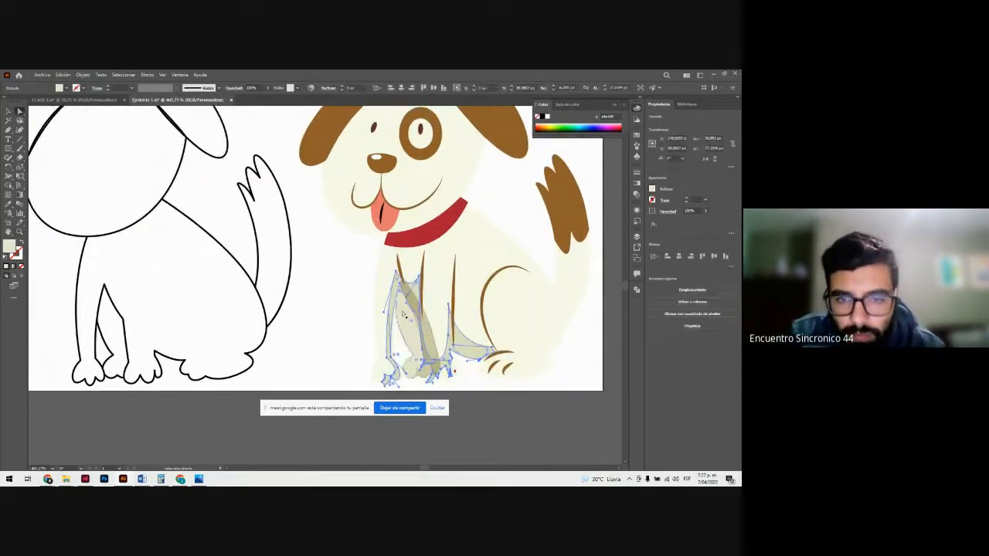
pyautogui.click(402, 326)
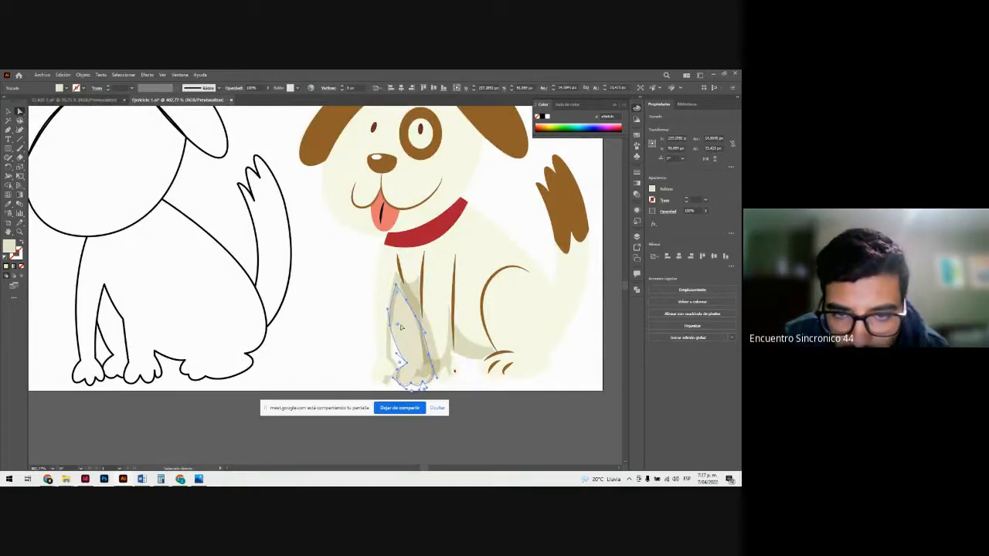
pyautogui.moveTo(401, 327)
pyautogui.mouseDown()
pyautogui.moveTo(417, 305)
pyautogui.moveTo(475, 366)
pyautogui.moveTo(405, 331)
pyautogui.mouseUp()
pyautogui.press('Delete')
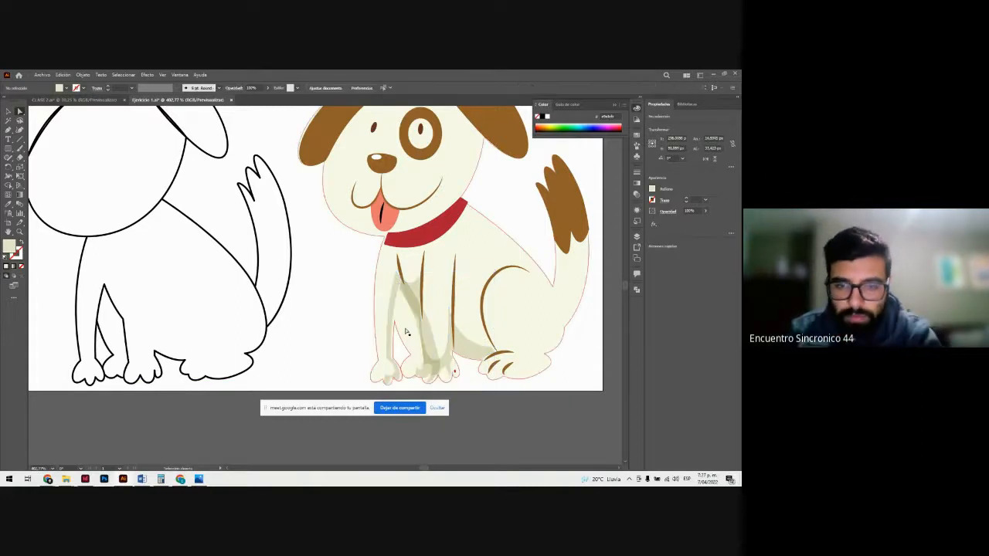
# Step: Try to move the remaining leg shadow from the silhouette's front legs toward its haunch
pyautogui.moveTo(413, 295); pyautogui.dragTo(455, 282)
pyautogui.hotkey('ctrl', '-')
pyautogui.hotkey('ctrl', '-')
pyautogui.hotkey('ctrl', '-')
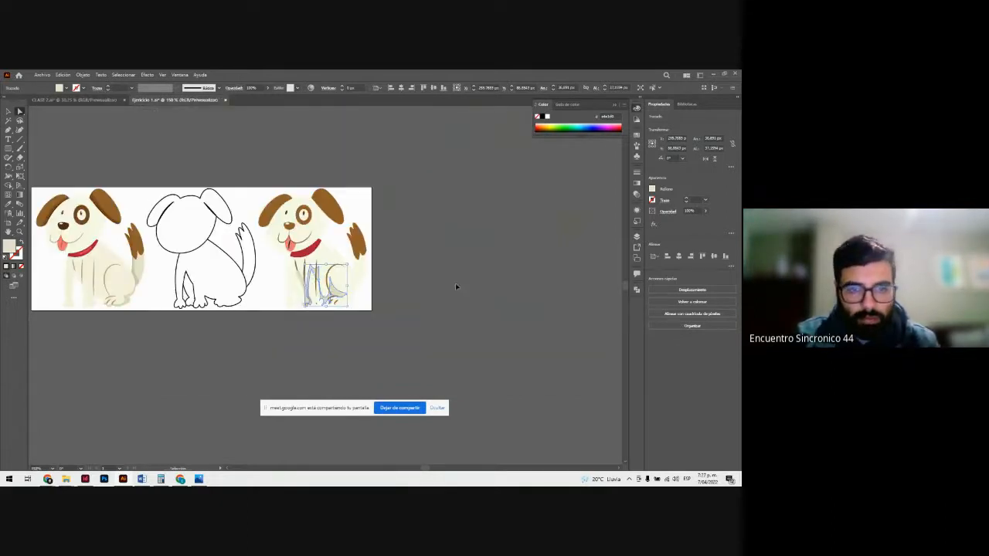
# Step: Undo the leg shadow edits until the shadow group and far leg are back on the coloured dog
pyautogui.hotkey('ctrl', 'z')
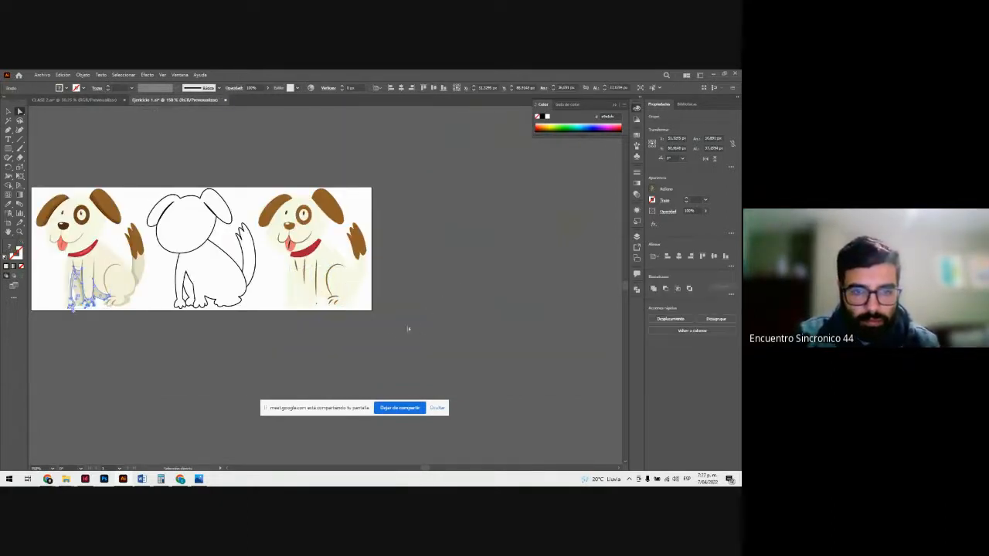
pyautogui.click(260, 352)
pyautogui.hotkey('ctrl', 'z')
pyautogui.hotkey('ctrl', 'z')
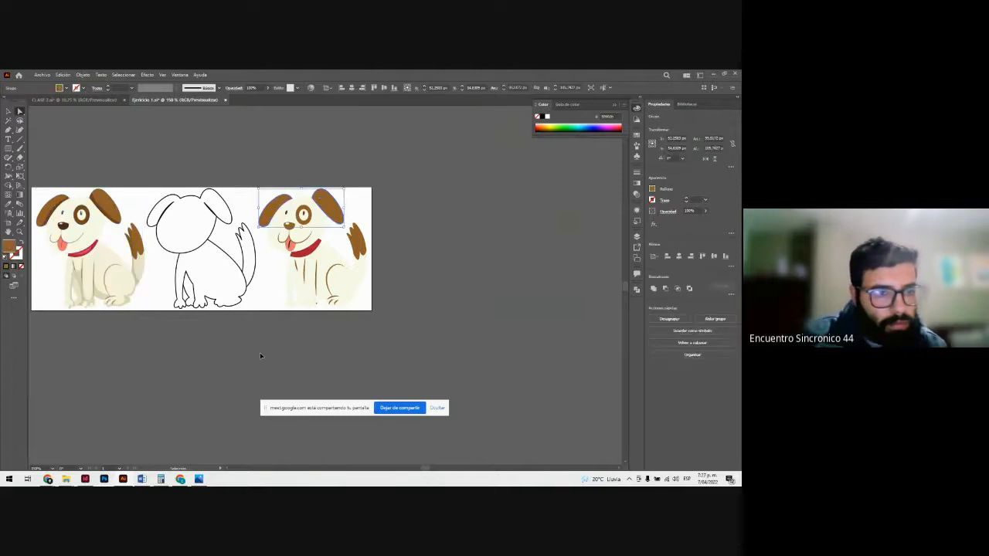
# Step: Ungroup the front leg shadows of the reference dog and move them onto the third dog's front legs
pyautogui.click(260, 356)
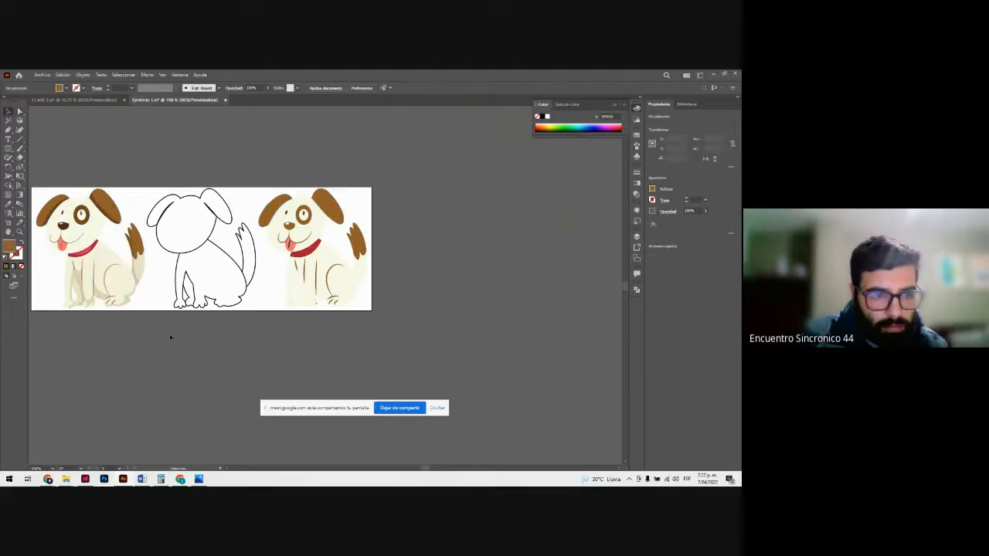
pyautogui.moveTo(147, 328); pyautogui.dragTo(35, 222)
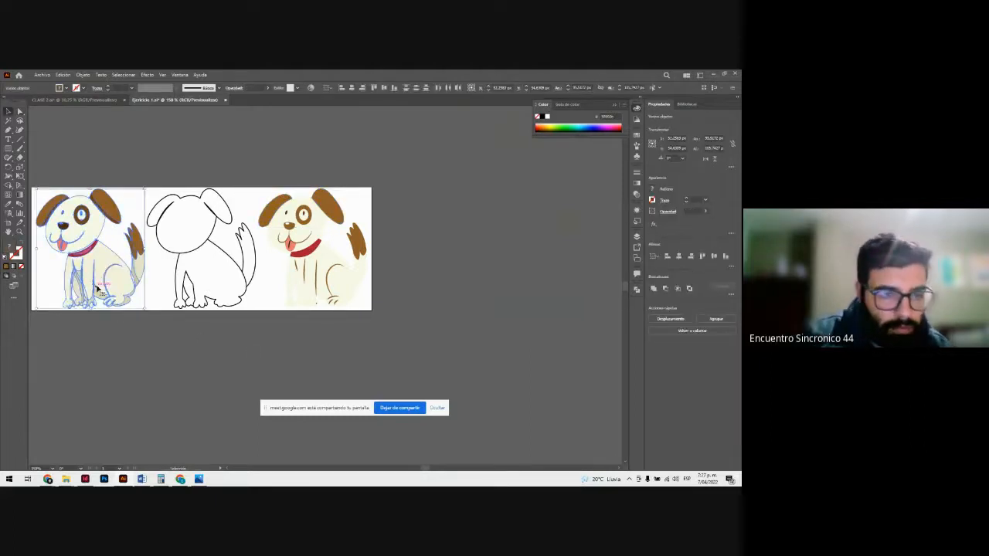
pyautogui.click(98, 318)
pyautogui.click(83, 290)
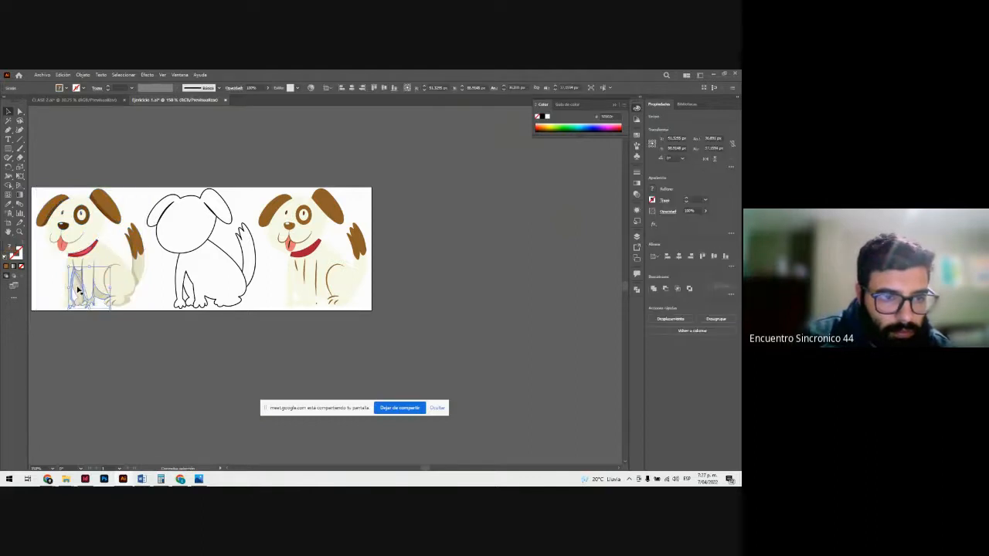
pyautogui.hotkey('ctrl', 'shift', 'g')
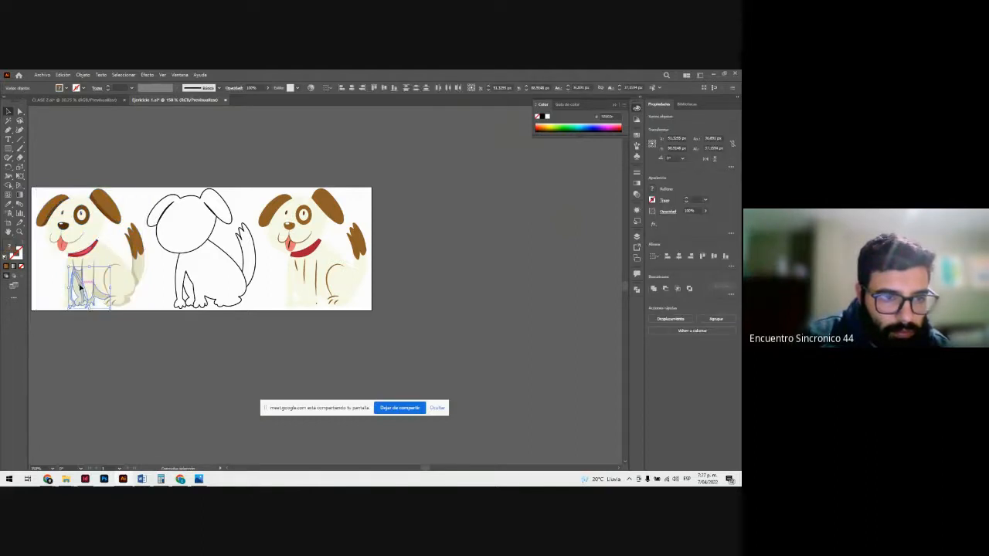
pyautogui.moveTo(81, 286); pyautogui.dragTo(305, 326)
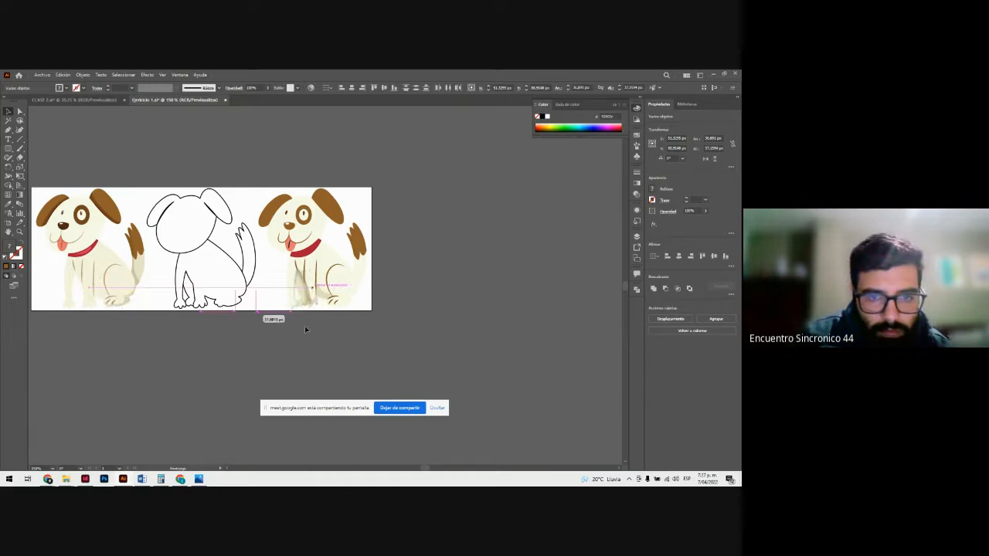
pyautogui.click(347, 365)
# Step: Move the reference dog's tail shadow and haunch shadow onto the matching parts of the third dog
pyautogui.scroll(1, 354, 363)
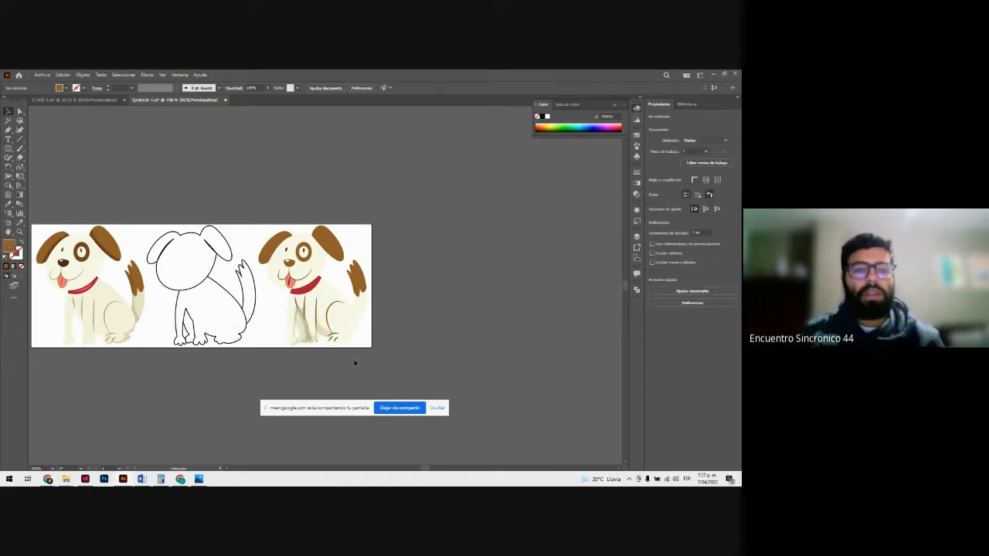
pyautogui.press('z')
pyautogui.moveTo(244, 293); pyautogui.dragTo(251, 294)
pyautogui.press('v')
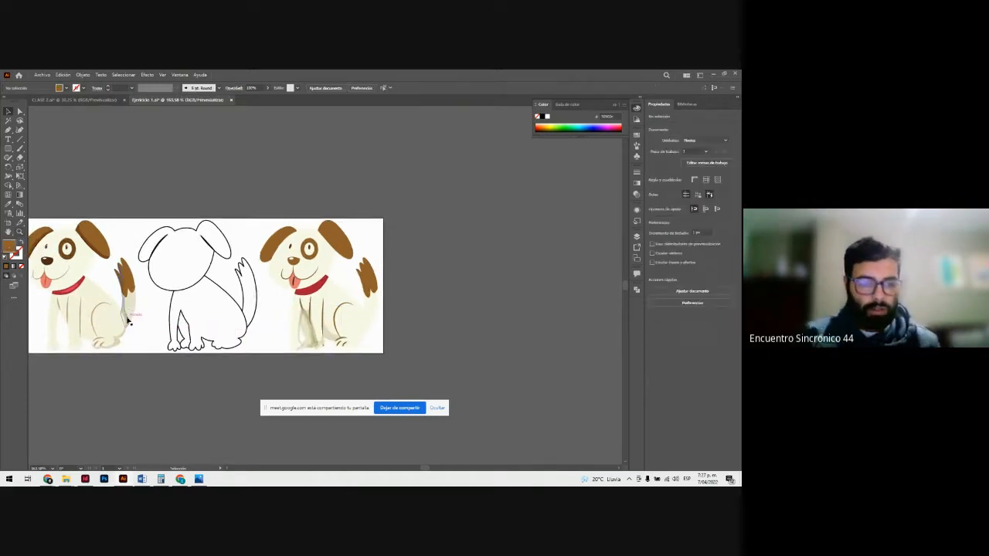
pyautogui.moveTo(129, 322); pyautogui.dragTo(369, 345)
pyautogui.moveTo(118, 342); pyautogui.dragTo(355, 362)
pyautogui.click(414, 329)
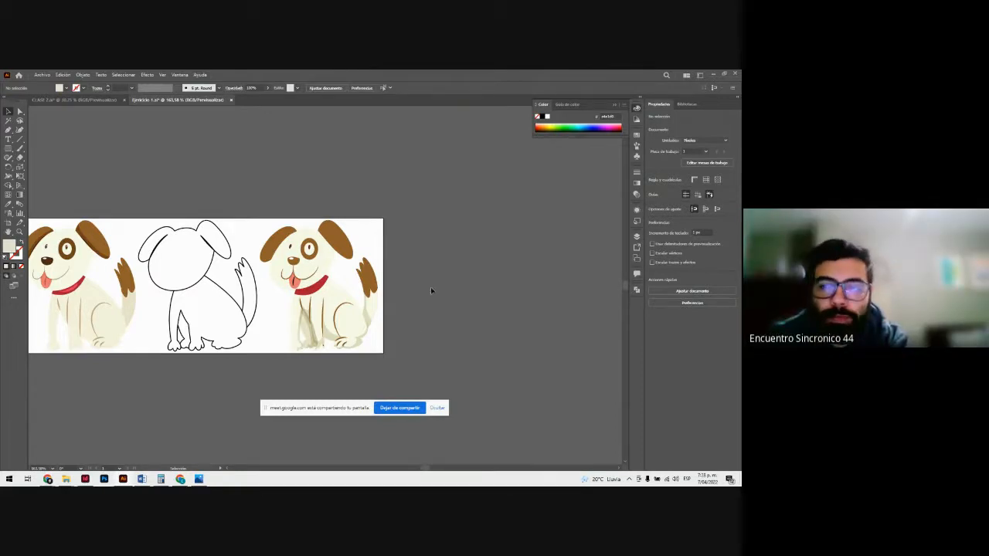
# Step: Display the document's layers and select the outlined silhouette's body group
pyautogui.click(636, 235)
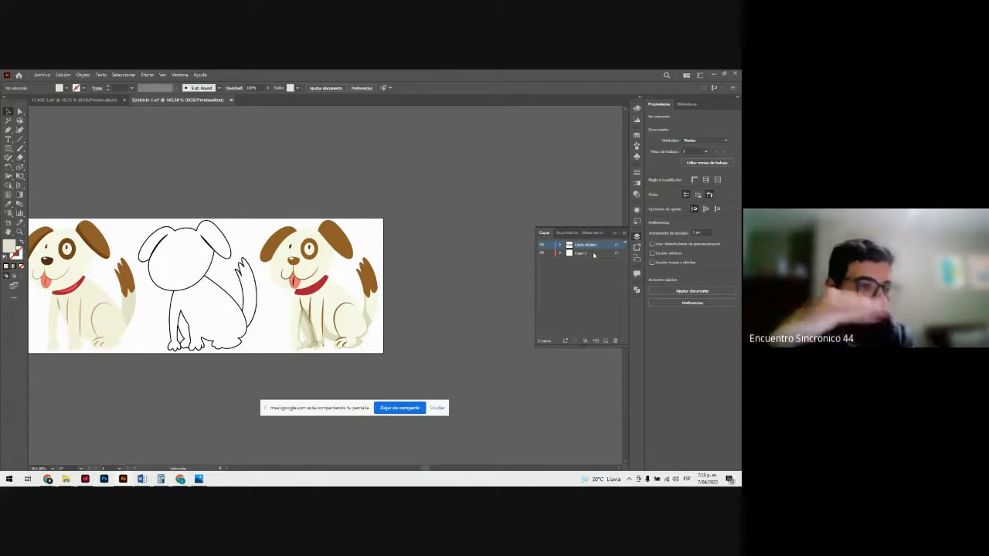
pyautogui.press('z')
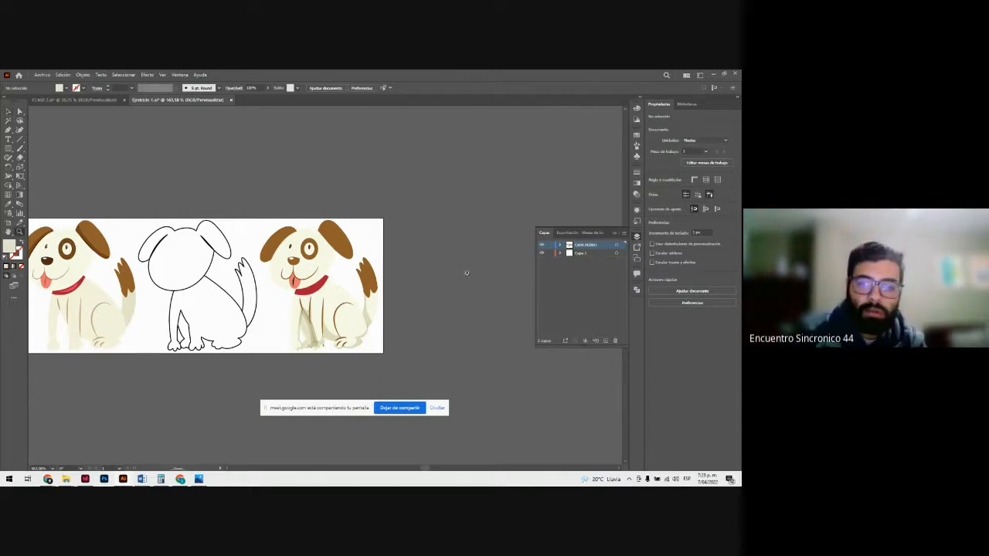
pyautogui.click(466, 275)
pyautogui.click(410, 288)
pyautogui.scroll(-2, 45, 214)
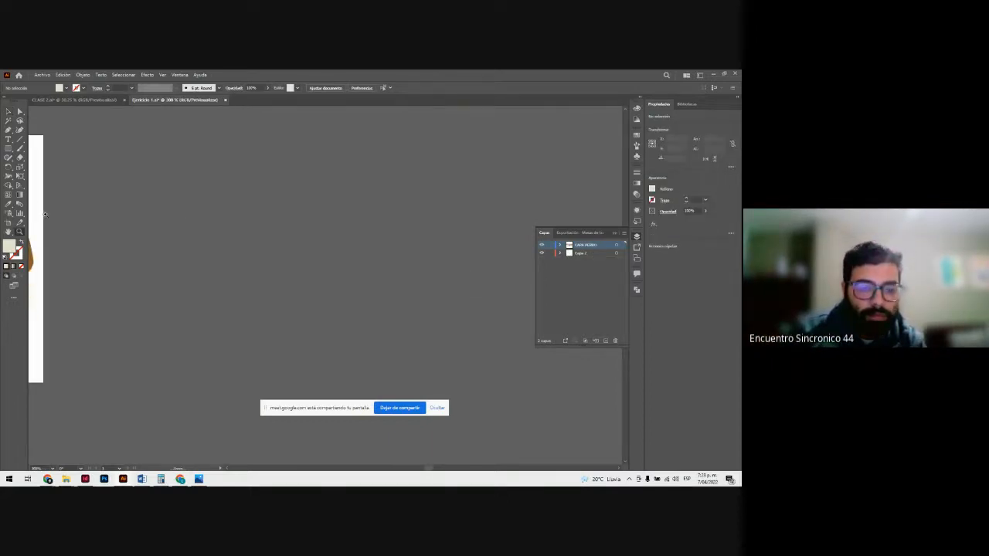
pyautogui.moveTo(424, 468); pyautogui.dragTo(420, 469)
pyautogui.press('v')
pyautogui.click(247, 266)
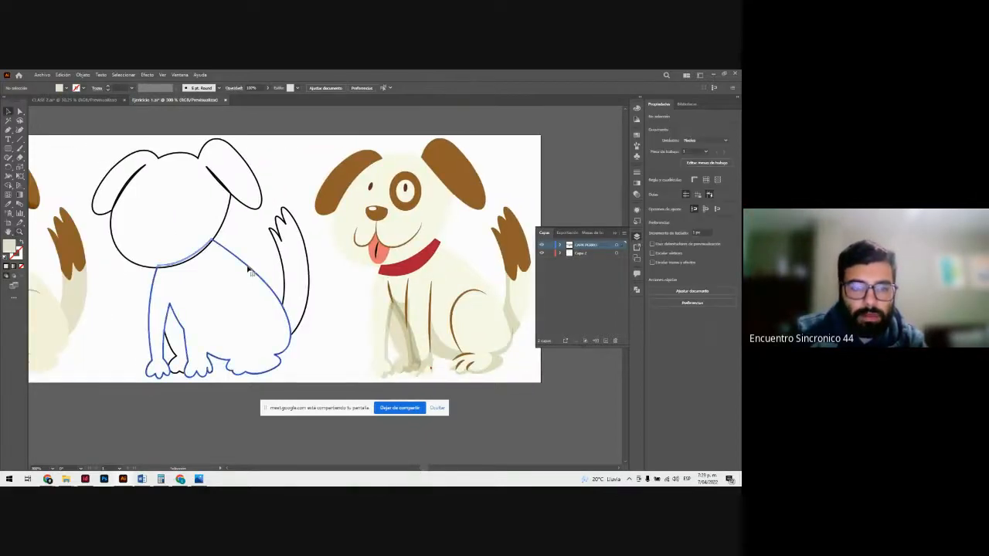
# Step: Rename the layer Capa 2 as CAPA DE CALCO
pyautogui.click(591, 253)
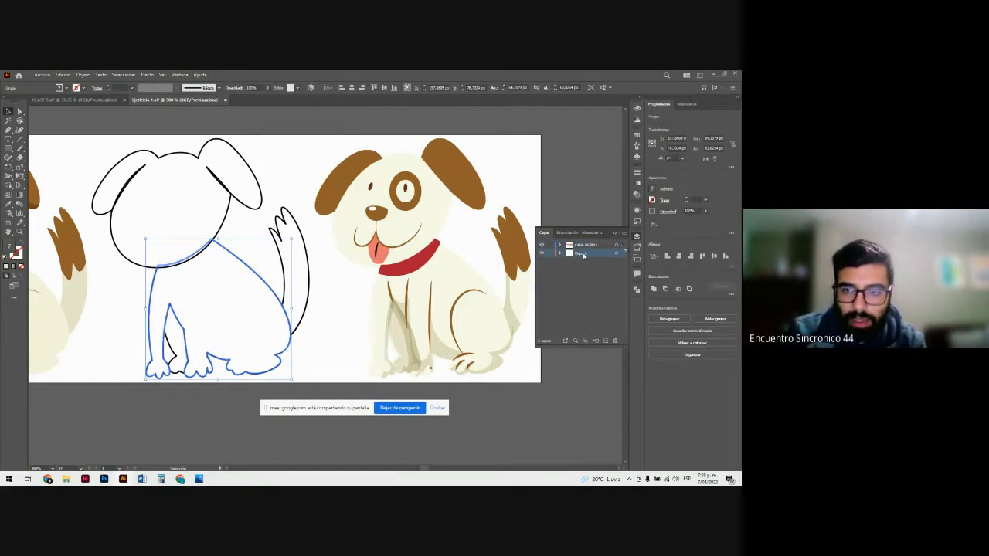
pyautogui.doubleClick(583, 255)
pyautogui.write('CA')
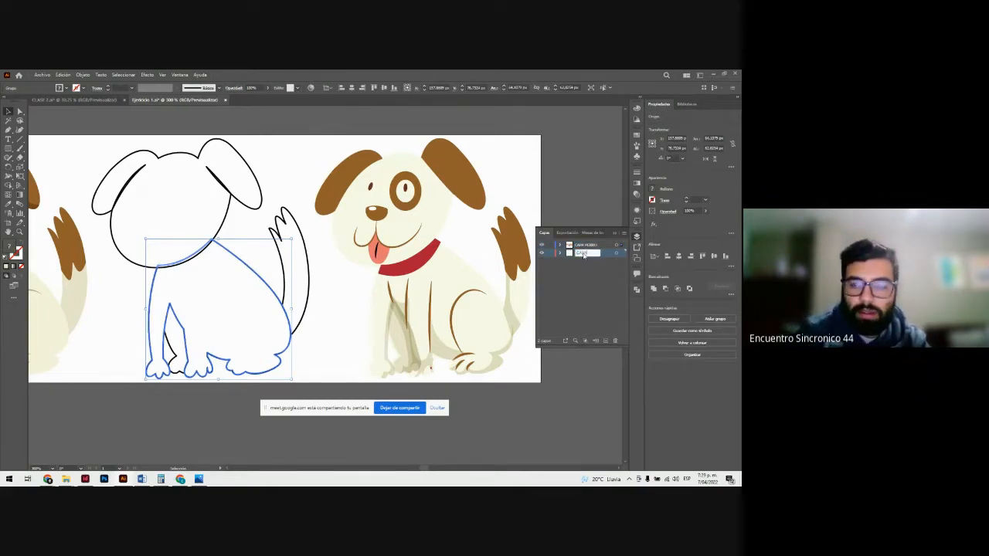
pyautogui.write('PA DE CA')
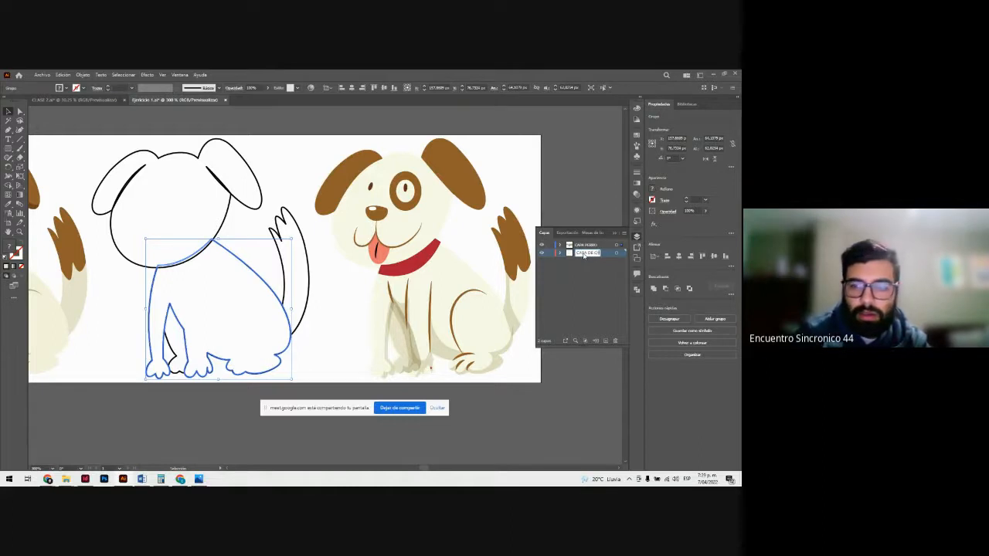
pyautogui.write('LCO')
pyautogui.press('Return')
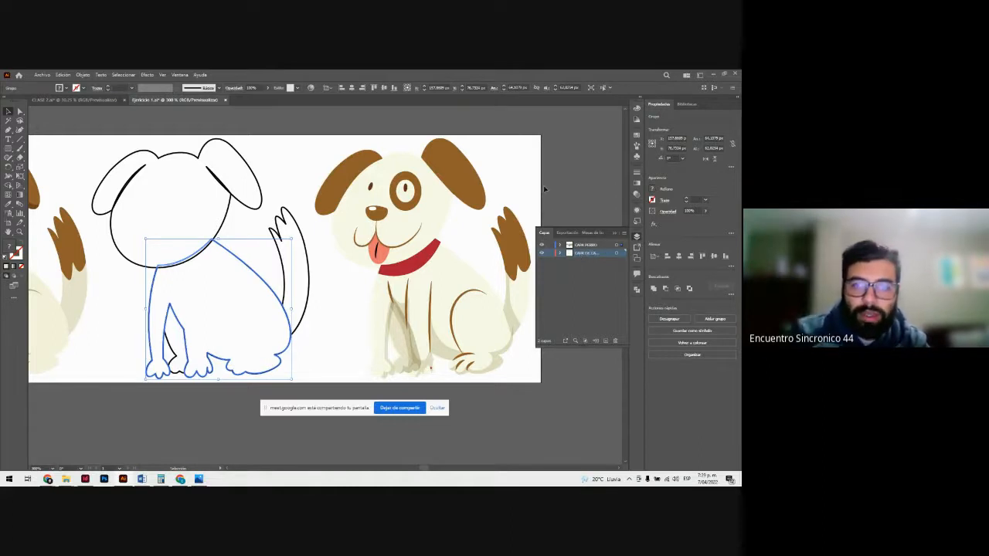
# Step: Place the CAPA DE CALCO layer above CAPA PERRO and realign the cream base shape over the third dog
pyautogui.click(544, 188)
pyautogui.moveTo(592, 260); pyautogui.dragTo(587, 242)
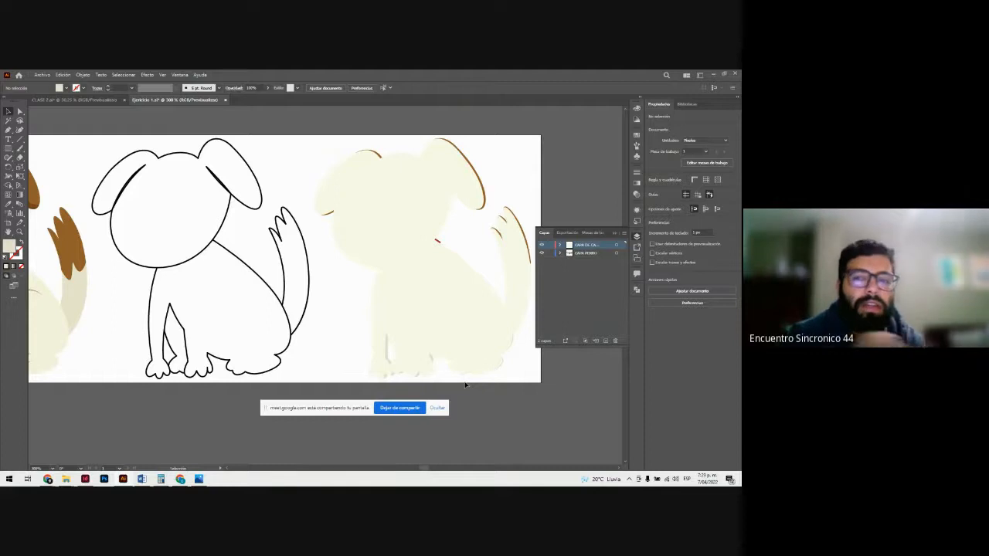
pyautogui.moveTo(424, 265); pyautogui.dragTo(428, 346)
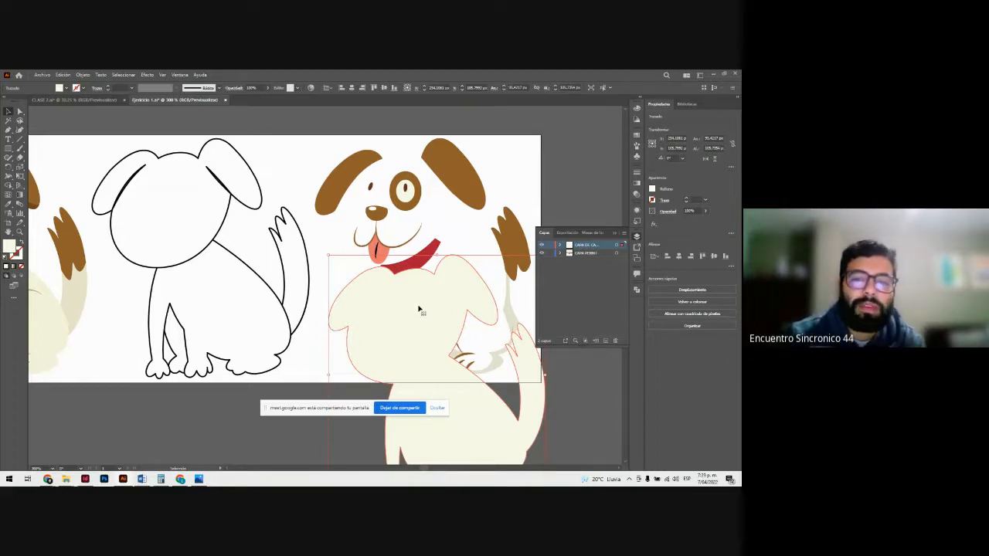
pyautogui.moveTo(419, 310); pyautogui.dragTo(407, 194)
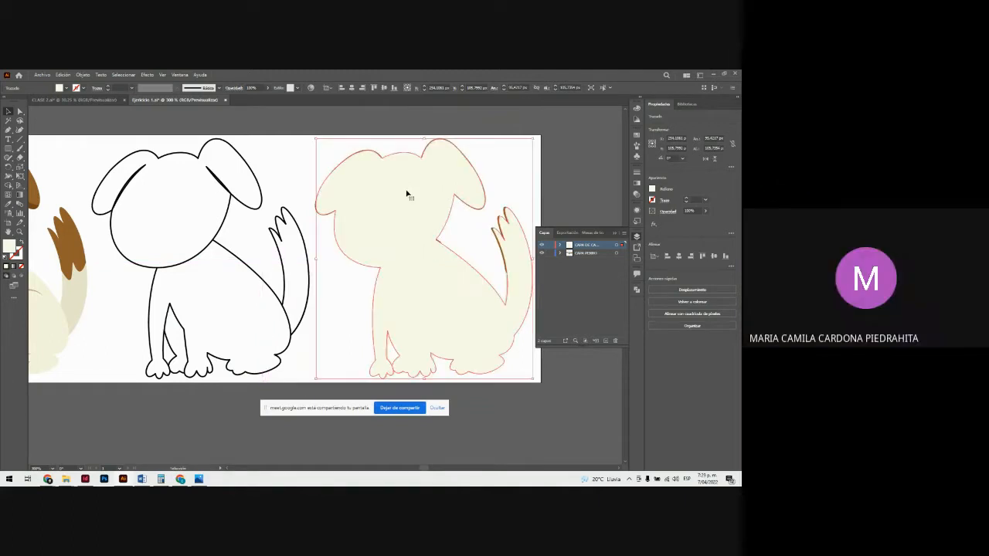
# Step: Select the third dog's cream base shape and move the CAPA DE CALCO layer back below CAPA PERRO
pyautogui.click(526, 210)
pyautogui.click(470, 188)
pyautogui.click(498, 172)
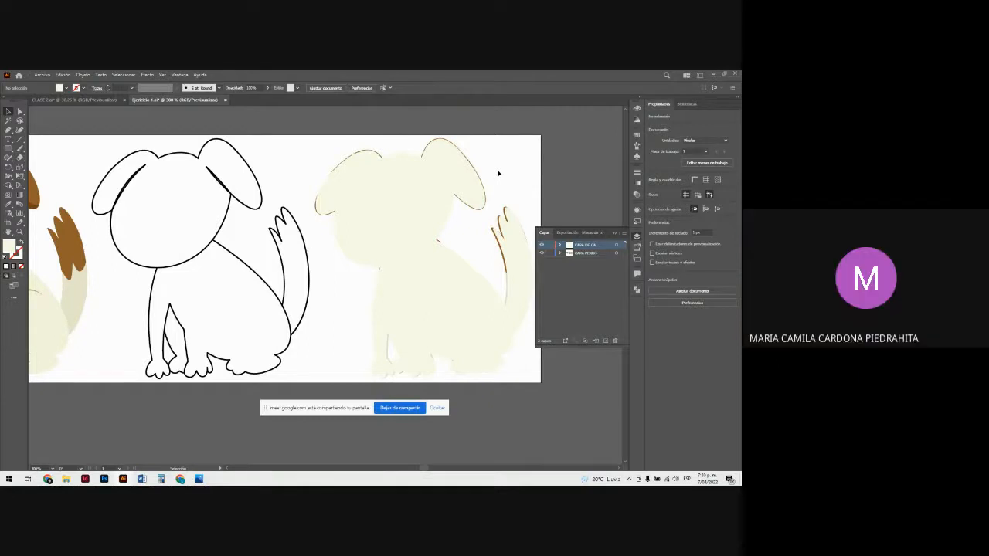
pyautogui.click(395, 186)
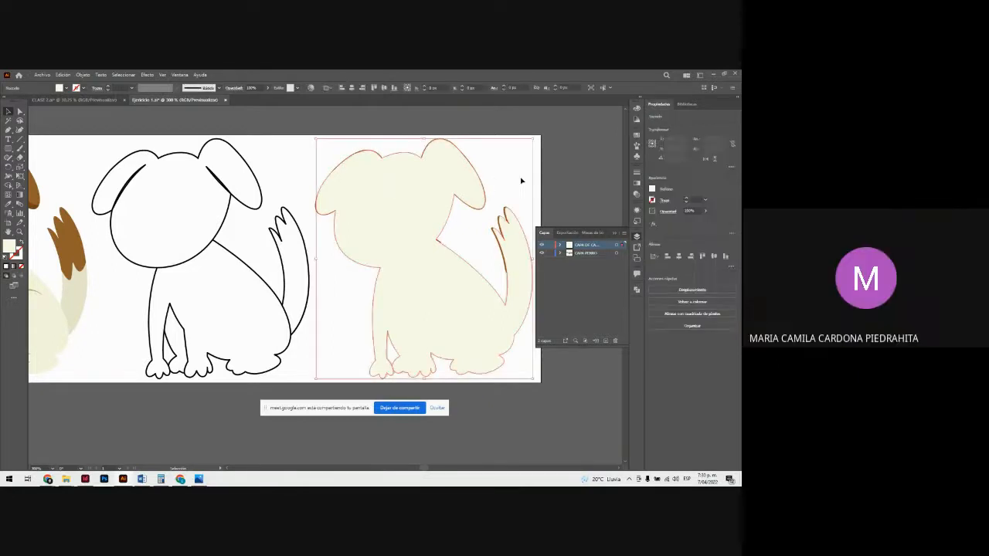
pyautogui.click(429, 187)
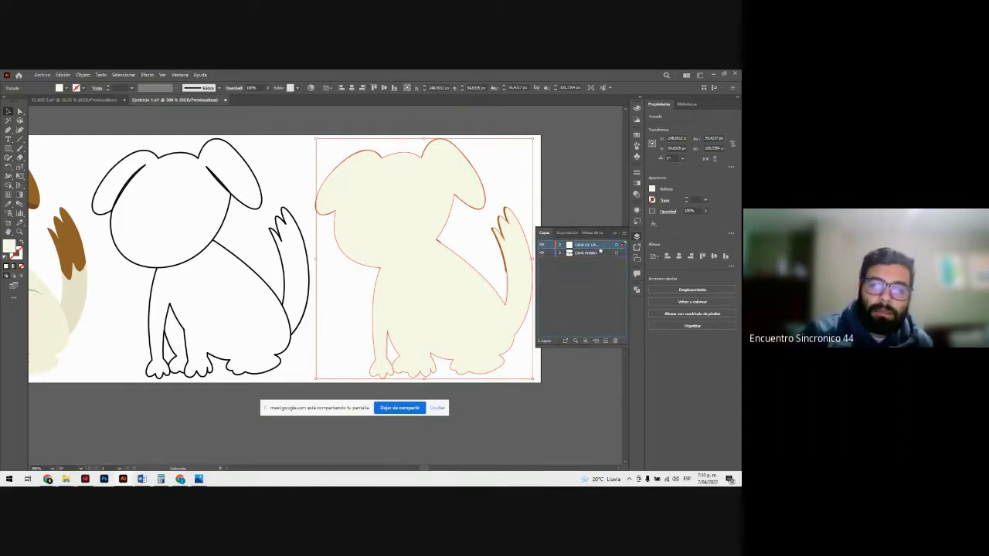
pyautogui.moveTo(599, 260); pyautogui.dragTo(598, 261)
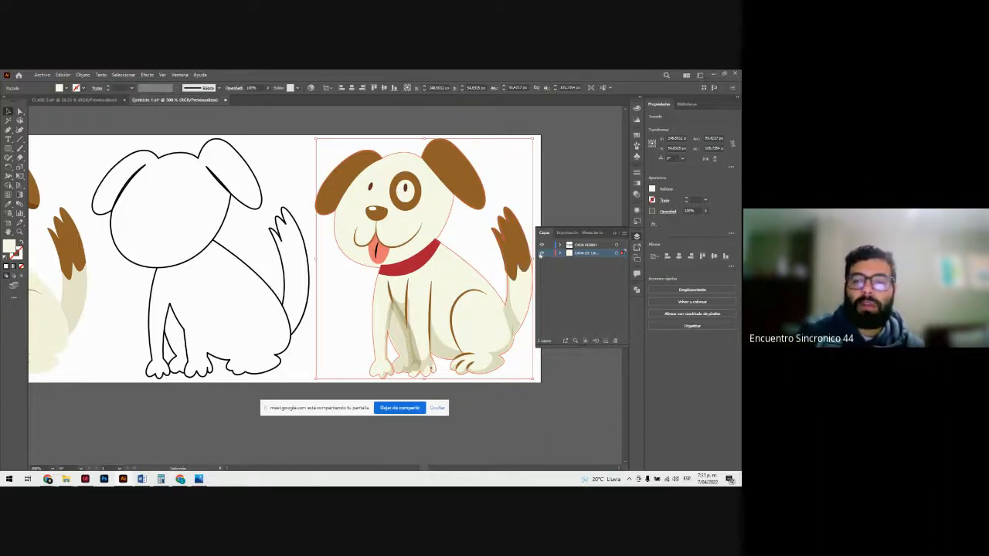
# Step: Hide the CAPA DE CALCO layer and show it again to compare the third dog without its base
pyautogui.press('Delete')
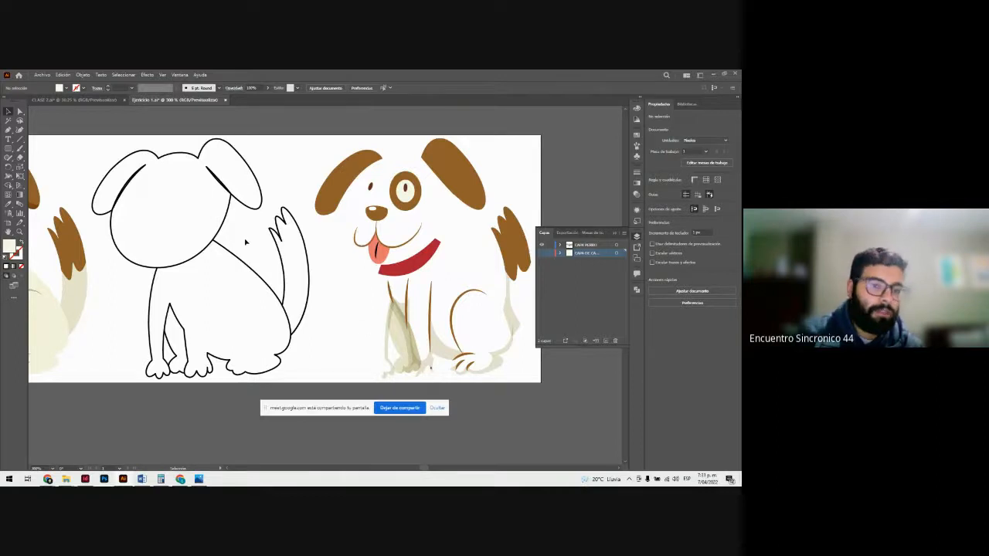
pyautogui.click(542, 253)
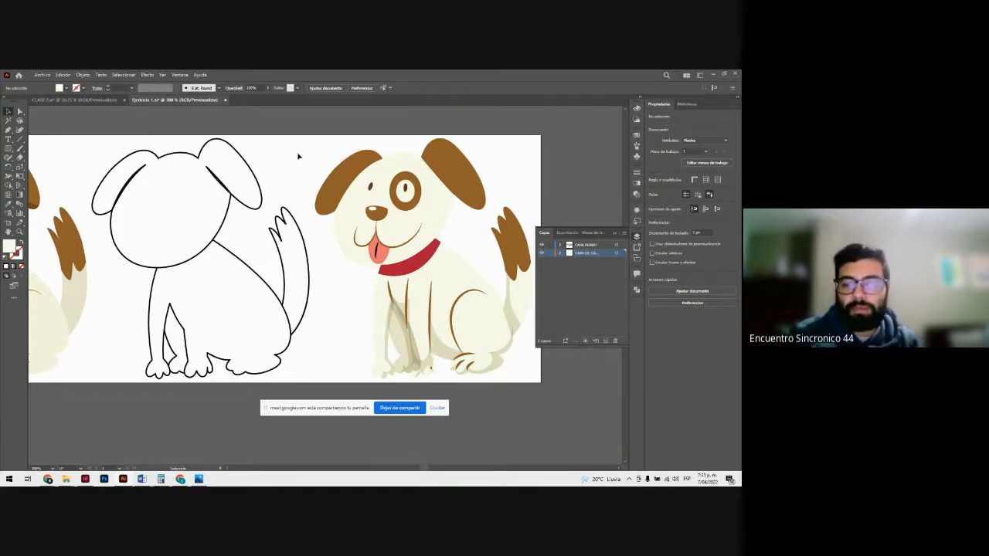
pyautogui.hotkey('ctrl', '-')
pyautogui.hotkey('ctrl', '-')
pyautogui.hotkey('ctrl', '+')
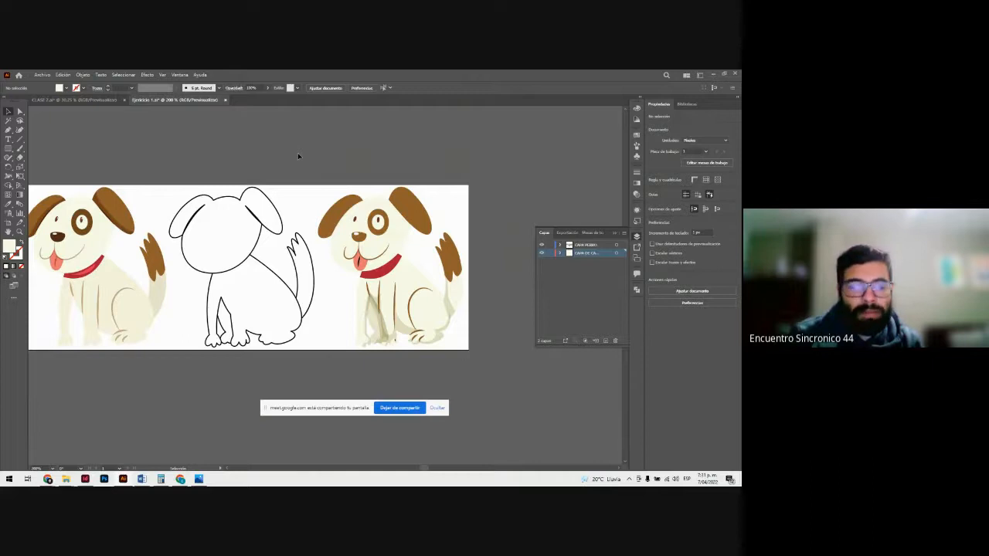
pyautogui.hotkey('ctrl', '+')
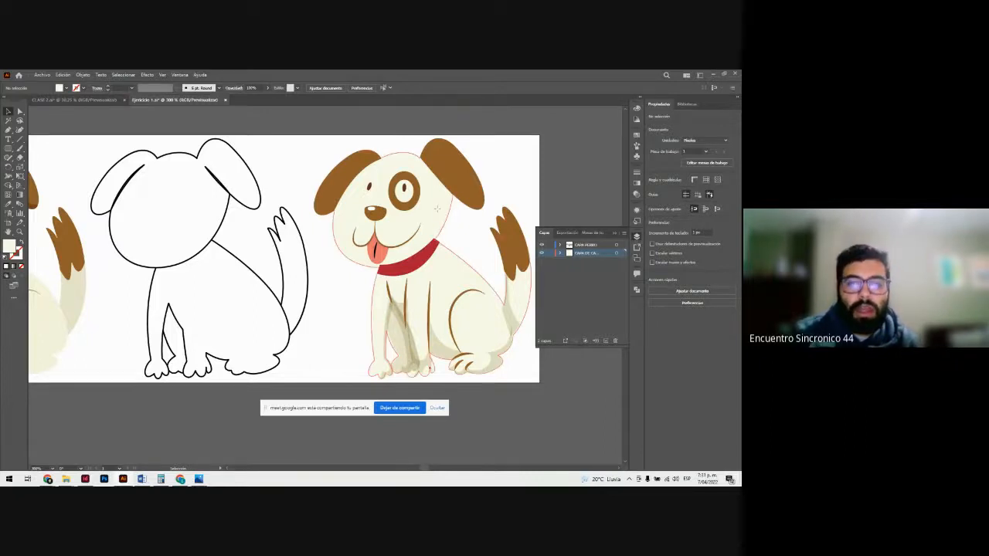
# Step: Examine the third dog's cream base shape and its brown eye patch by selecting each one
pyautogui.click(447, 155)
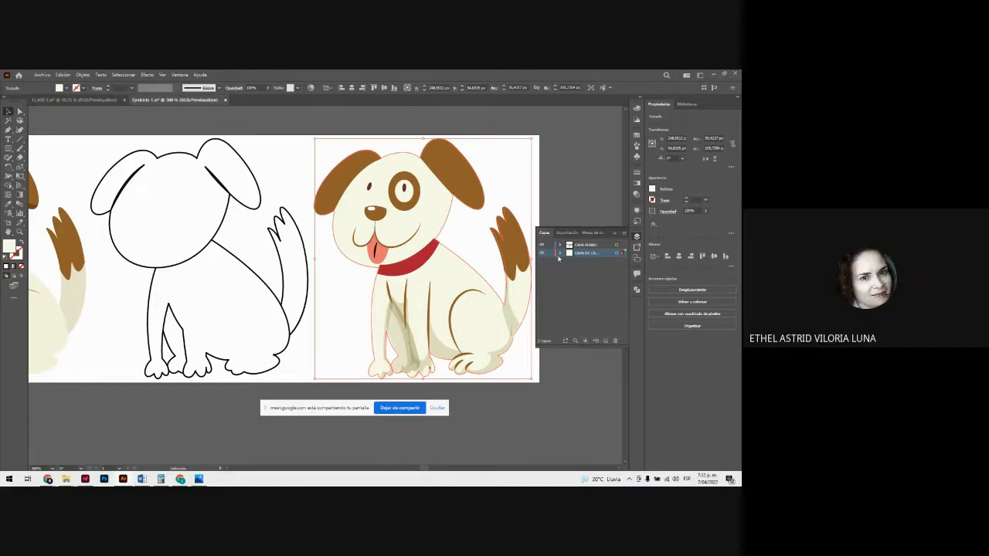
pyautogui.click(478, 245)
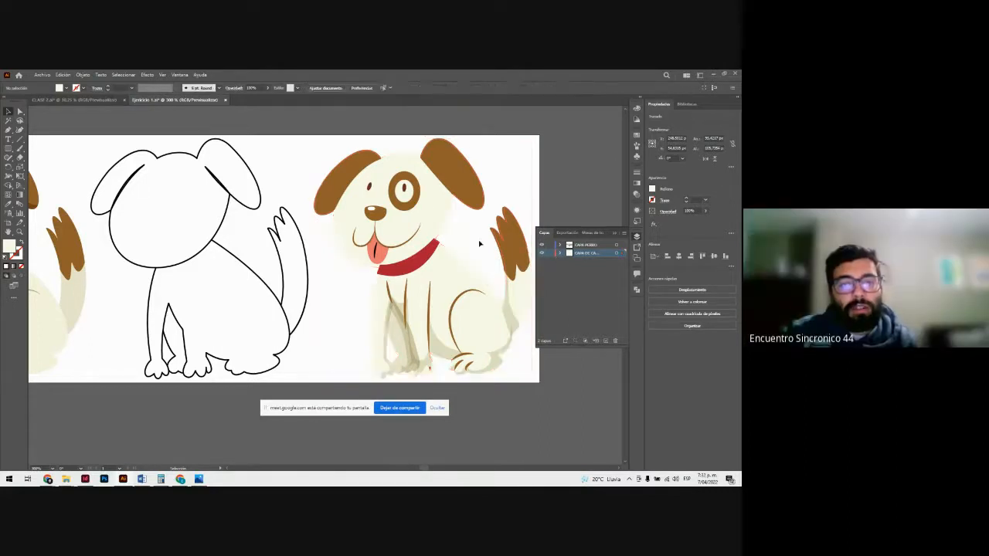
pyautogui.click(412, 206)
pyautogui.hotkey('ctrl', 'space')
pyautogui.moveTo(405, 188); pyautogui.dragTo(502, 287)
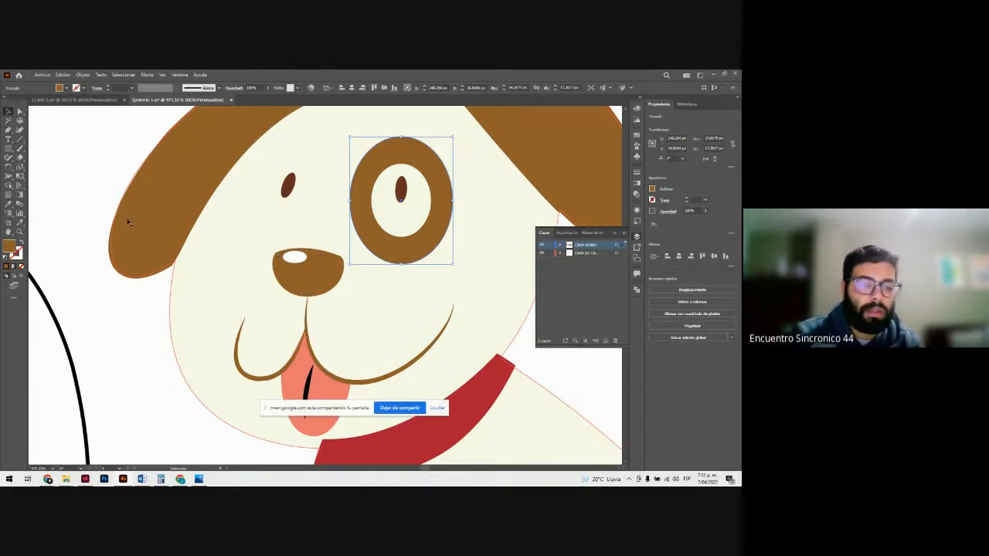
pyautogui.click(119, 310)
pyautogui.press('z')
pyautogui.moveTo(289, 298); pyautogui.dragTo(229, 277)
pyautogui.keyDown('alt'); pyautogui.click(228, 275); pyautogui.keyUp('alt')
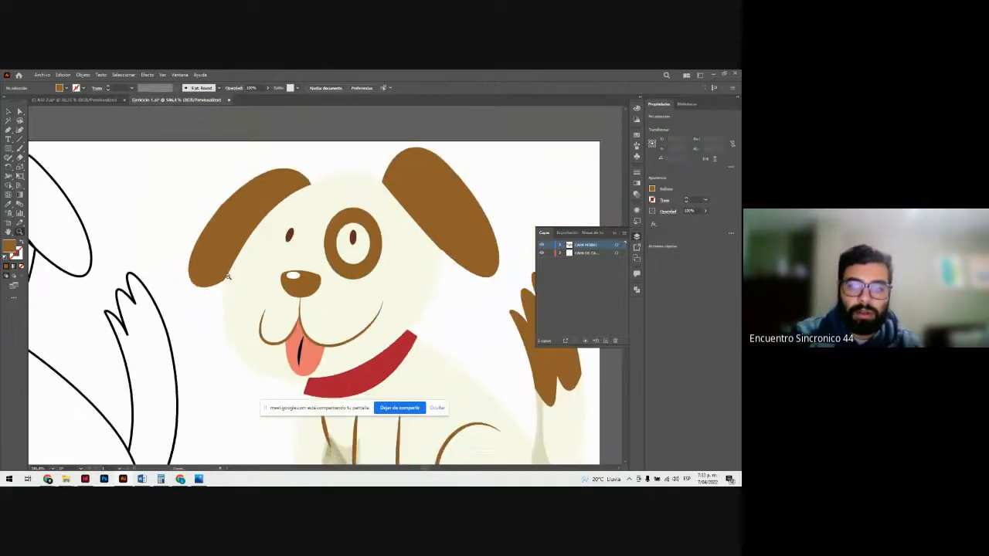
pyautogui.press('v')
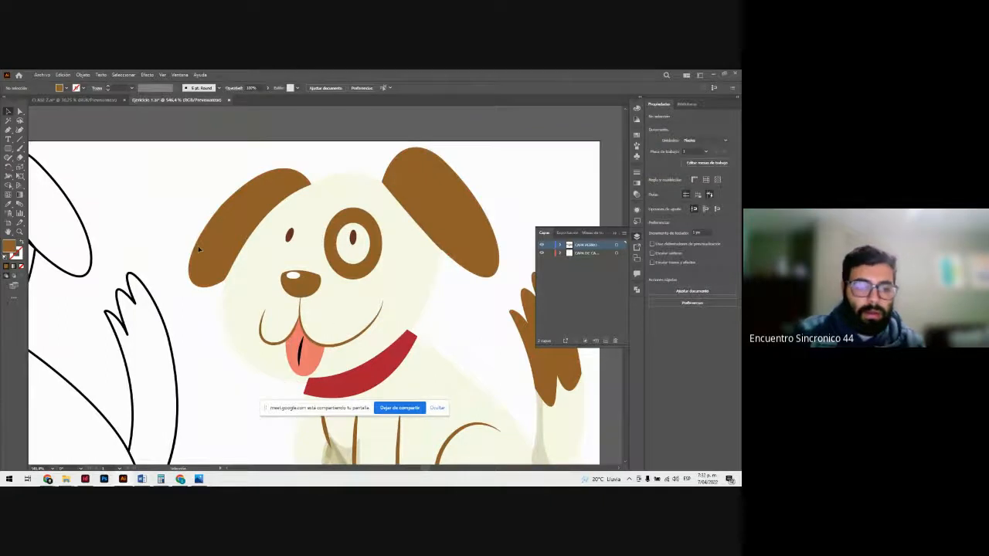
pyautogui.press('z')
pyautogui.moveTo(338, 312); pyautogui.dragTo(235, 272)
pyautogui.scroll(-2, 257, 288)
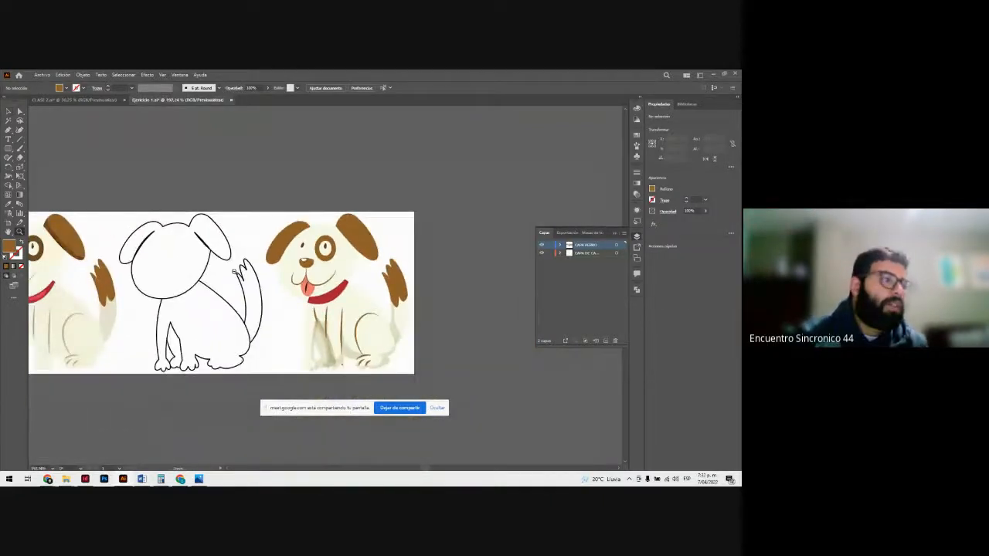